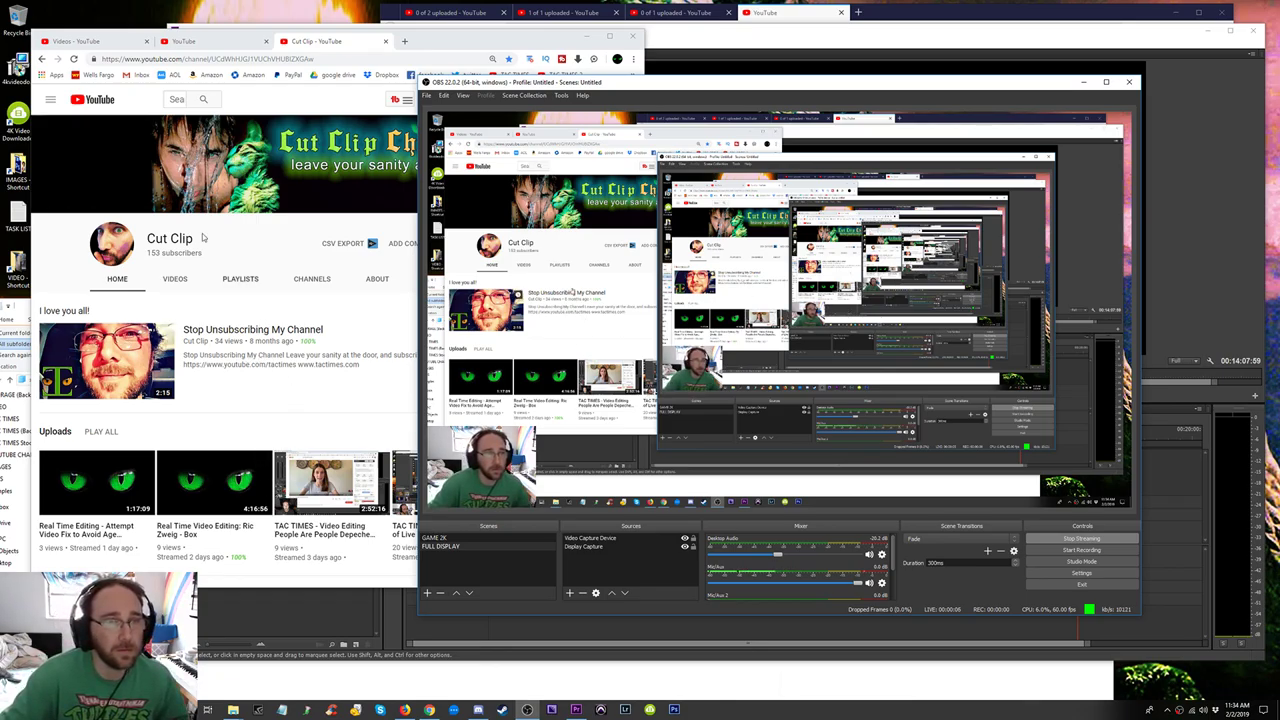
Bring the browser forward and open the live stream's watch page from the channel page.
click(74, 60)
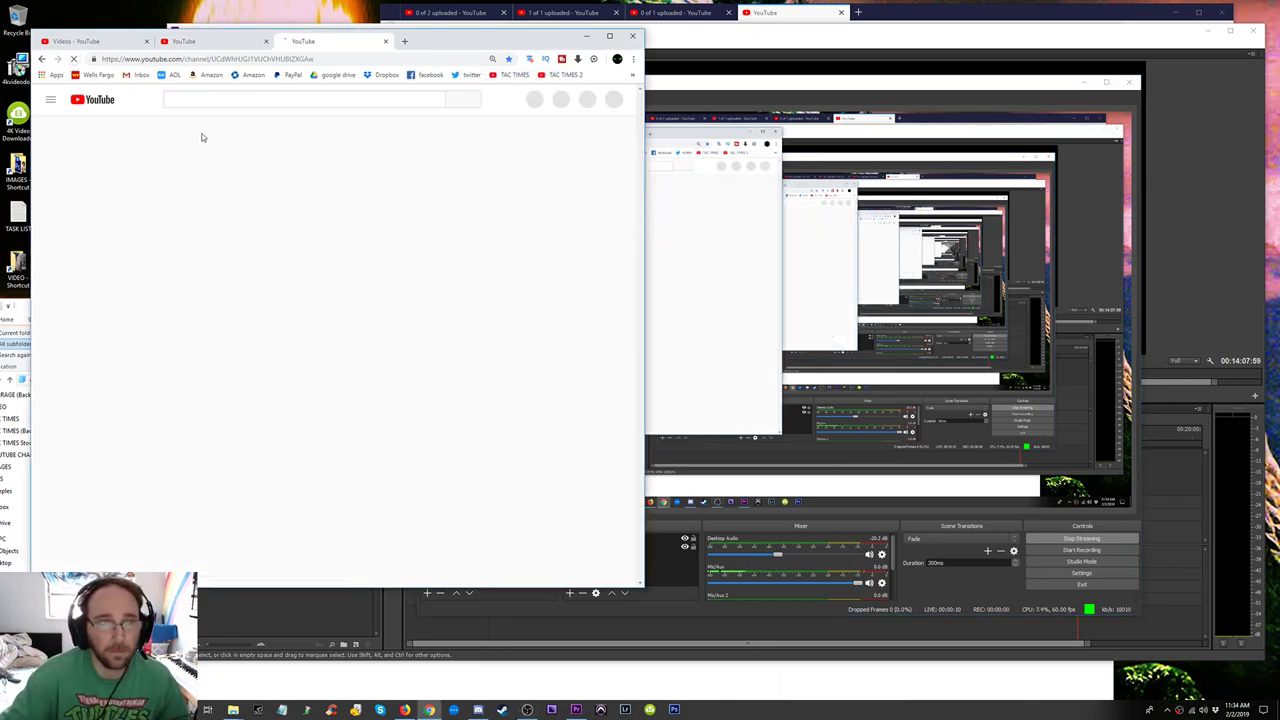
click(266, 314)
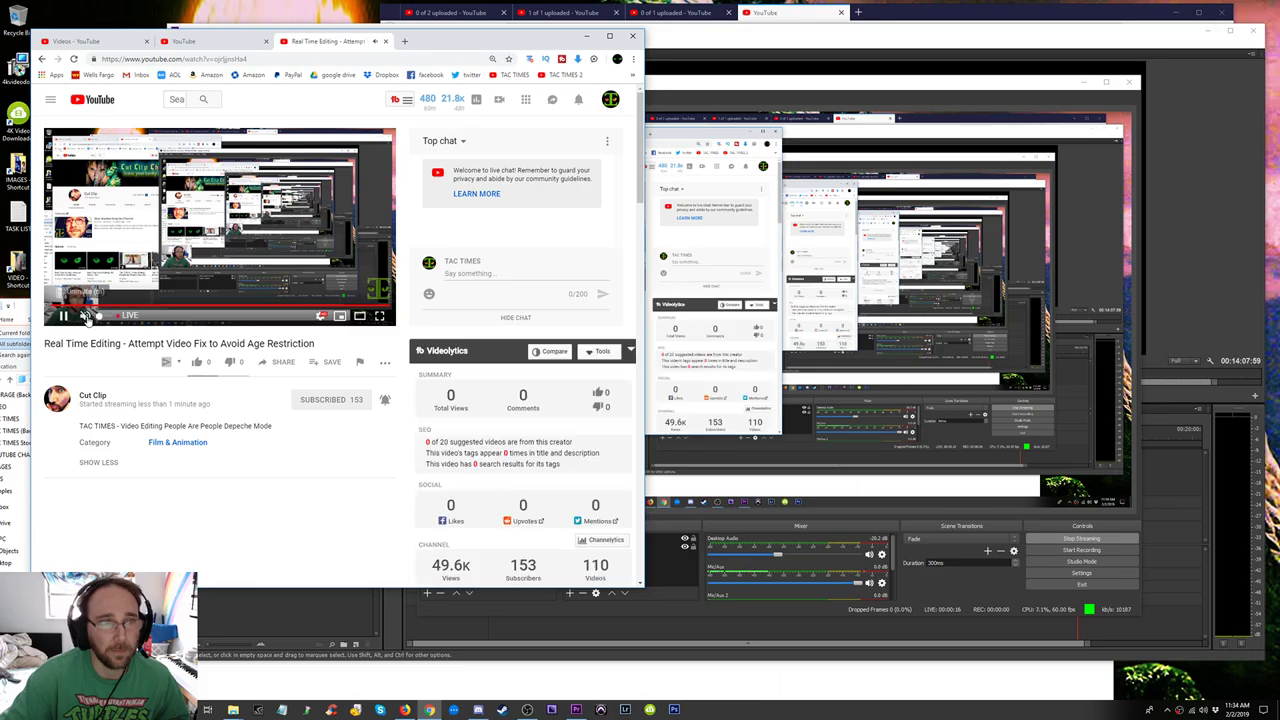
mouse_move(84, 315)
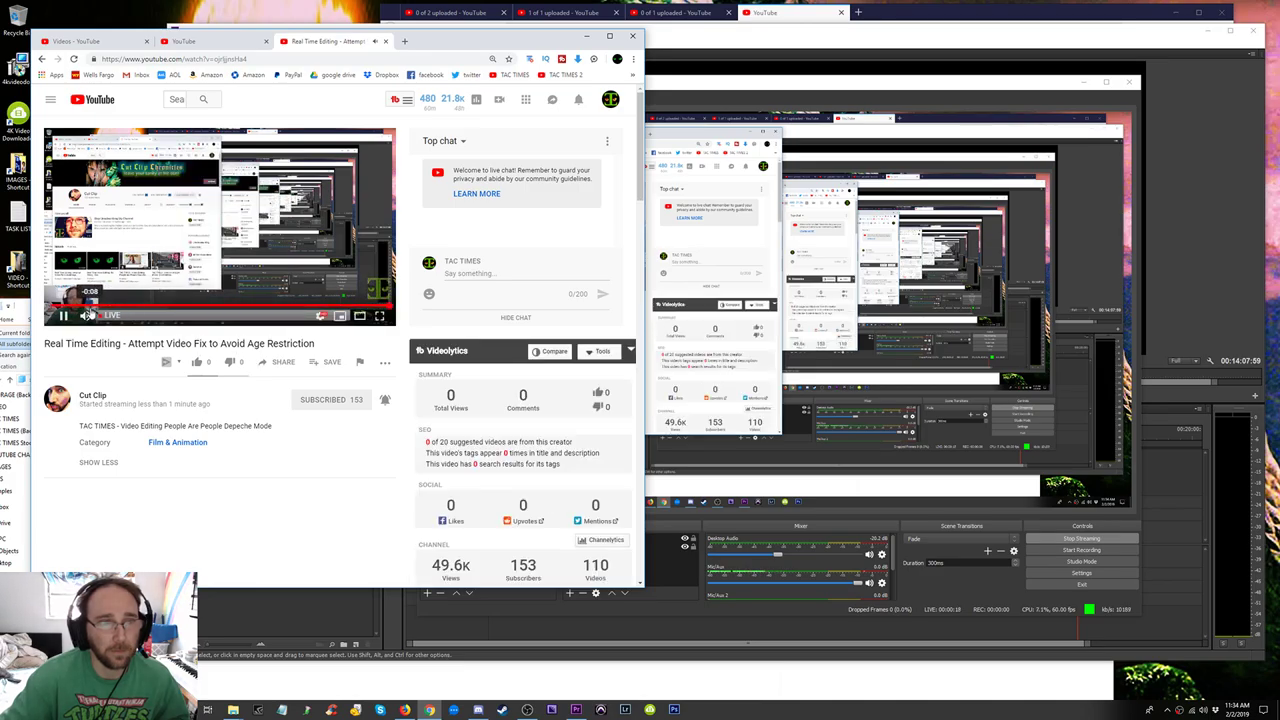
Raise the system volume to 86 and open the streaming software's settings.
key(XF86AudioLowerVolume)
key(XF86AudioRaiseVolume)
key(XF86AudioRaiseVolume)
key(XF86AudioRaiseVolume)
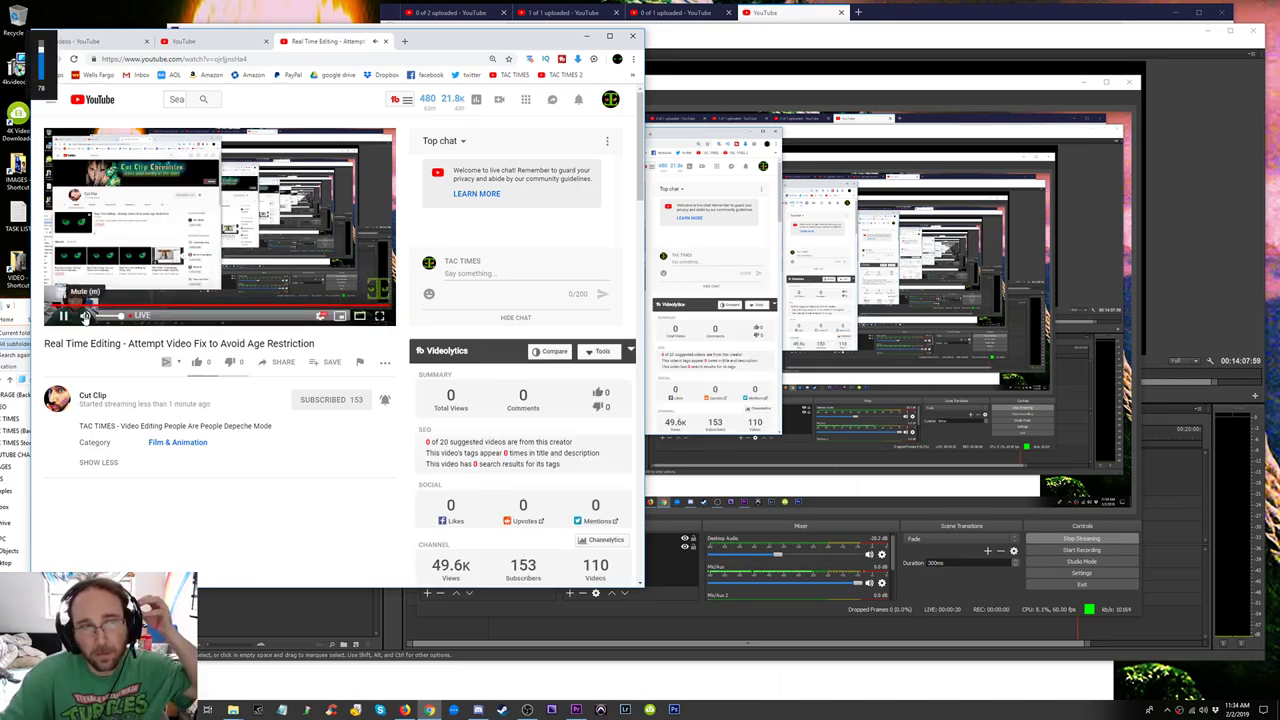
key(XF86AudioRaiseVolume)
key(XF86AudioRaiseVolume)
key(XF86AudioRaiseVolume)
key(XF86AudioRaiseVolume)
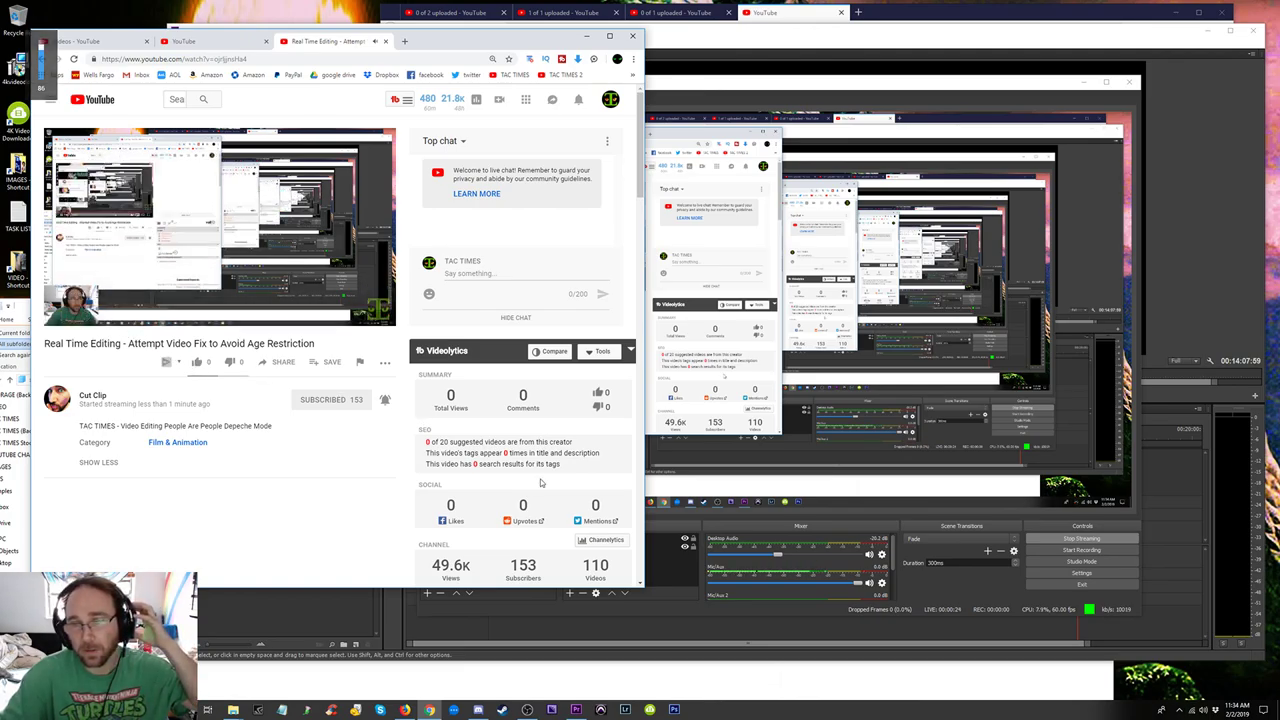
click(1081, 573)
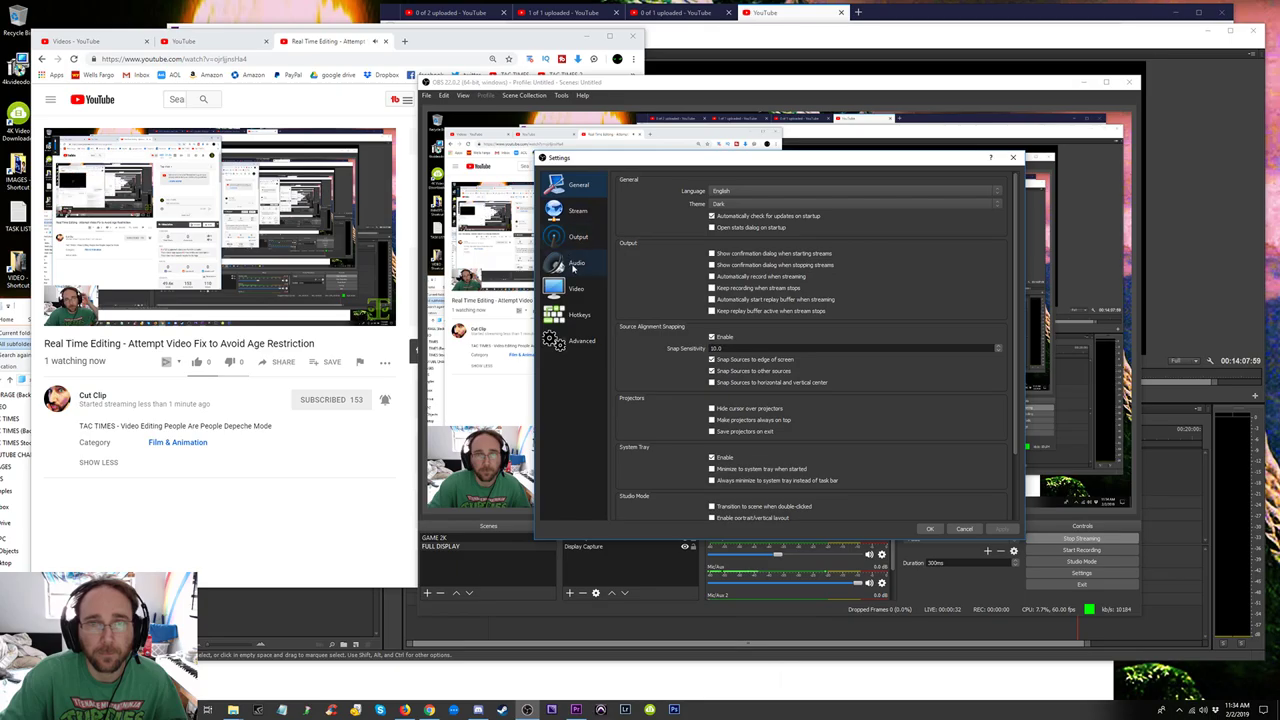
Review OBS audio settings, close them unchanged, and close the uploaded videos window.
click(570, 262)
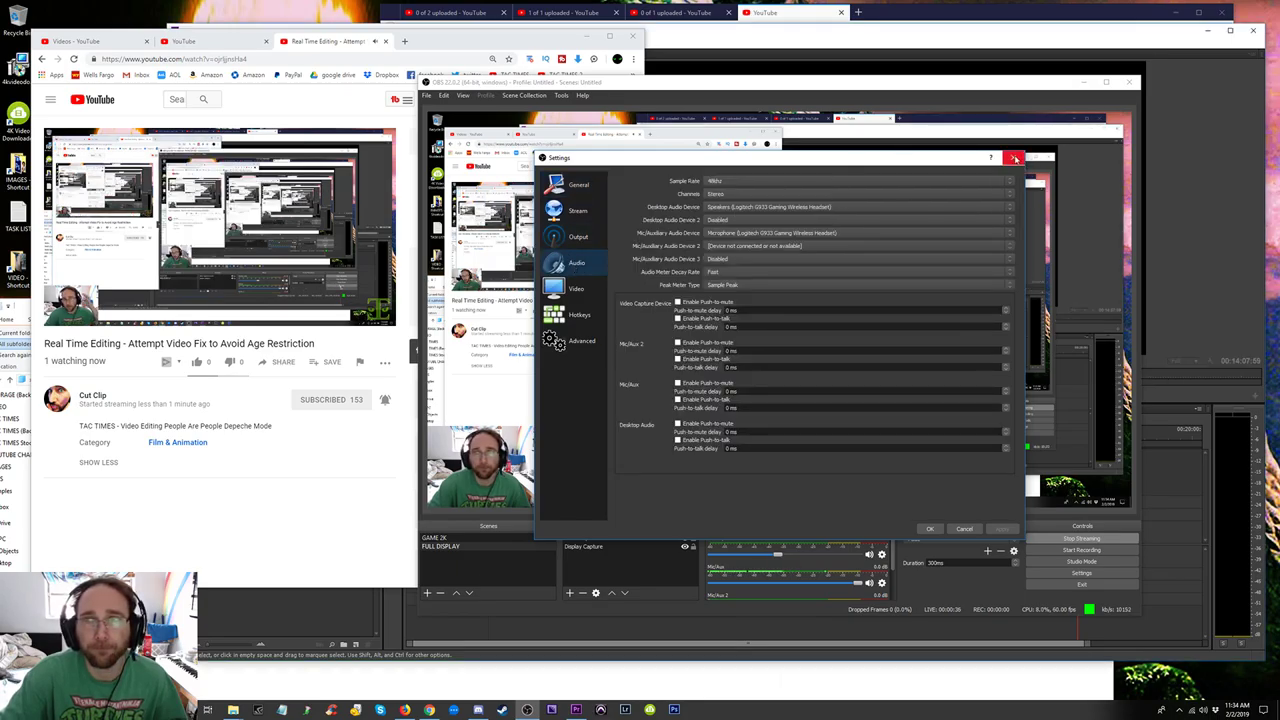
click(99, 42)
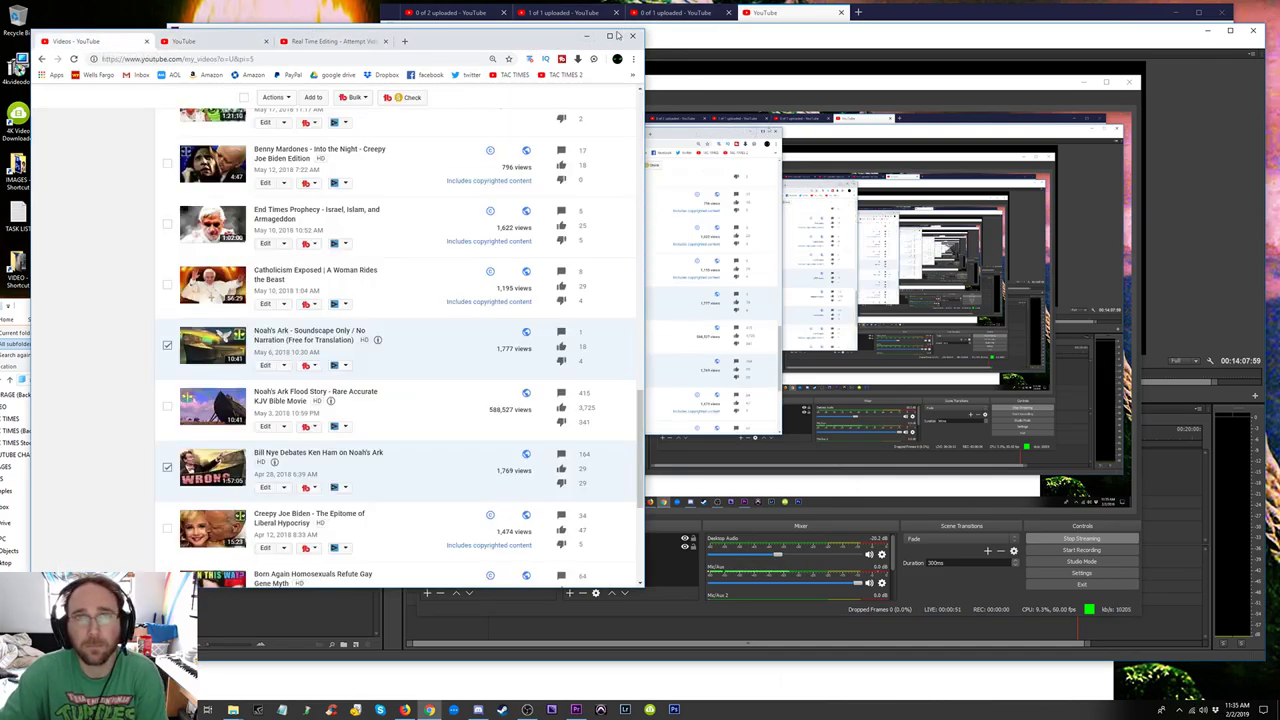
click(632, 36)
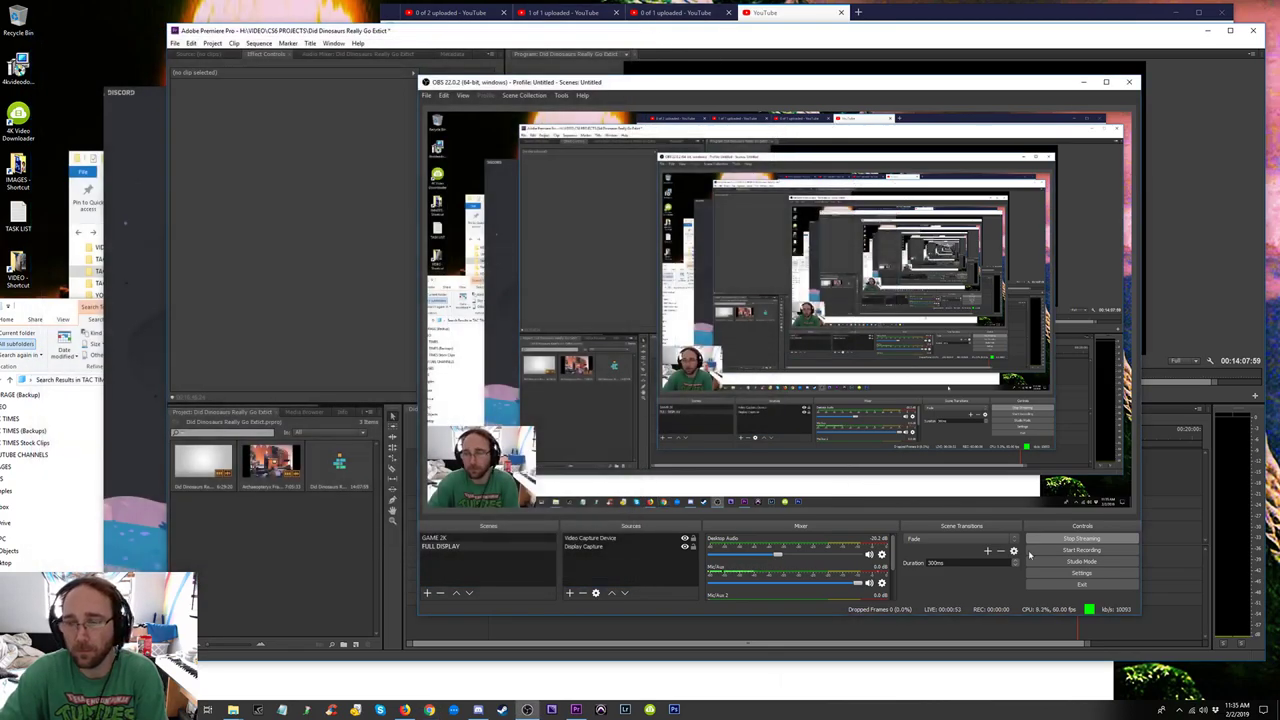
Switch audio output to the Logitech G933 headset and open a new browser window.
click(1204, 709)
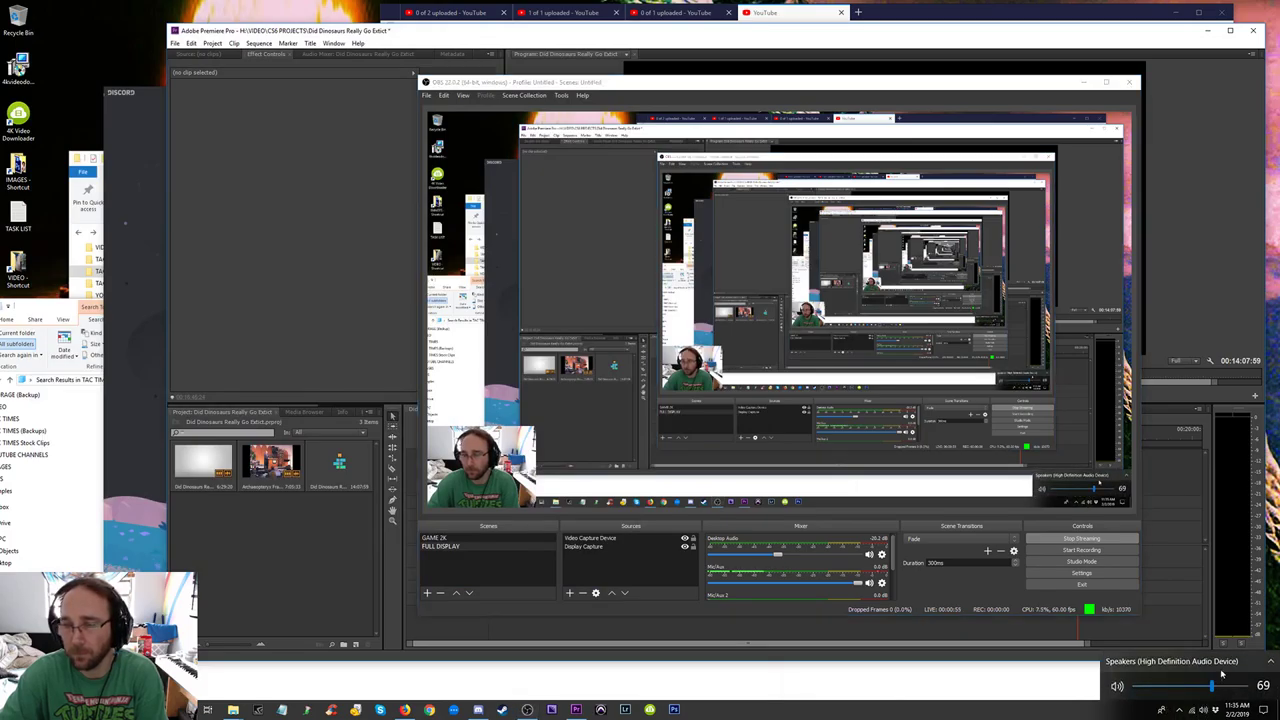
click(1221, 670)
click(1188, 671)
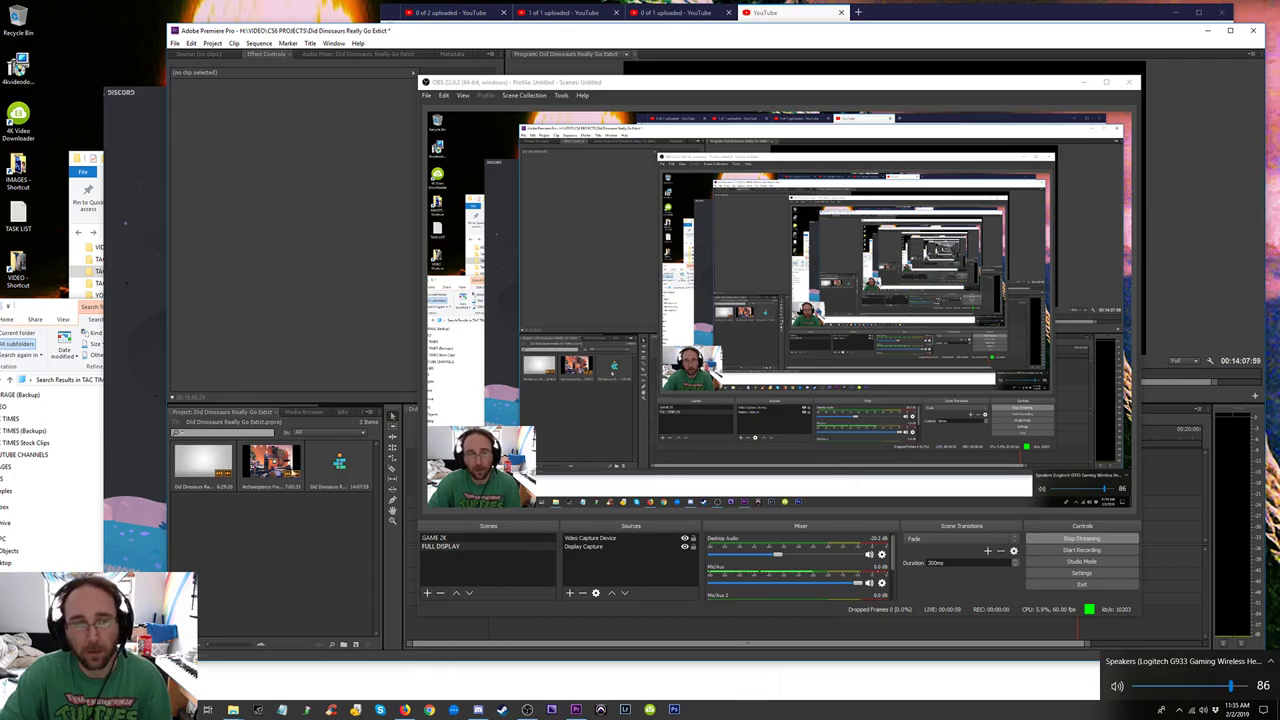
middle_click(429, 709)
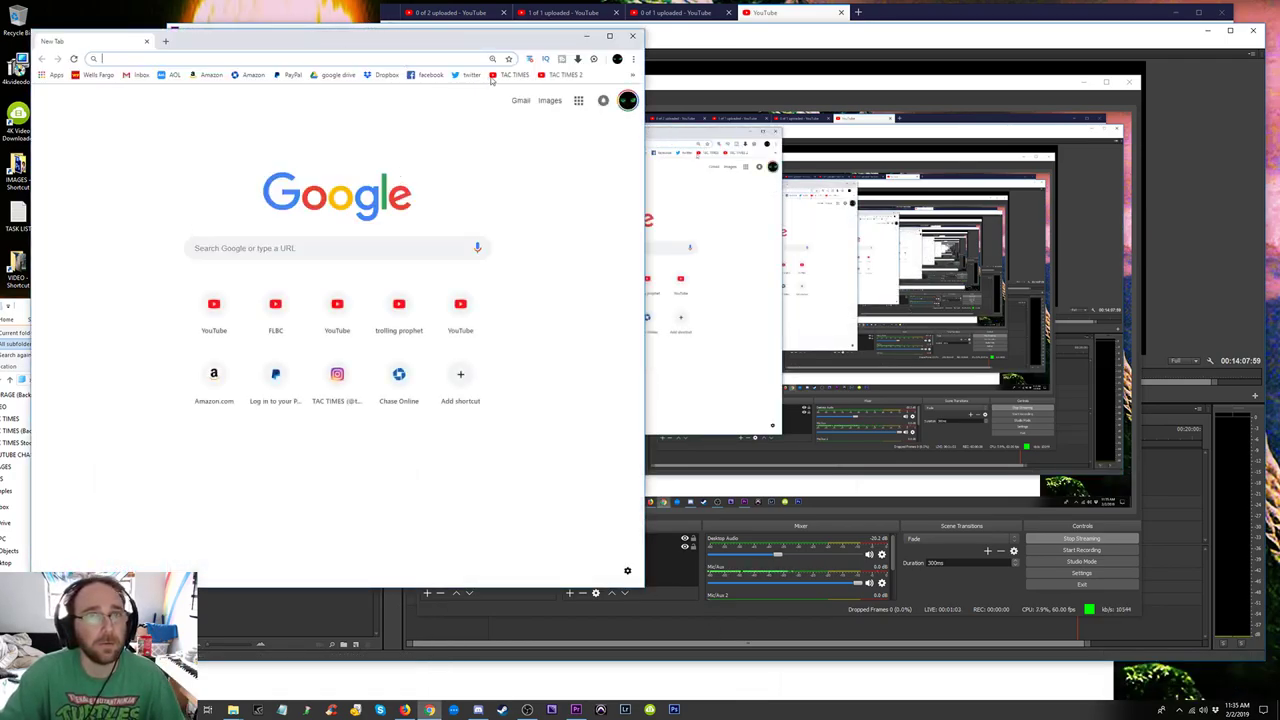
Open the bookmarked channel and its live video 'Real Time Editing - Attempt Video Fix to Avoid Age Restriction'.
click(632, 76)
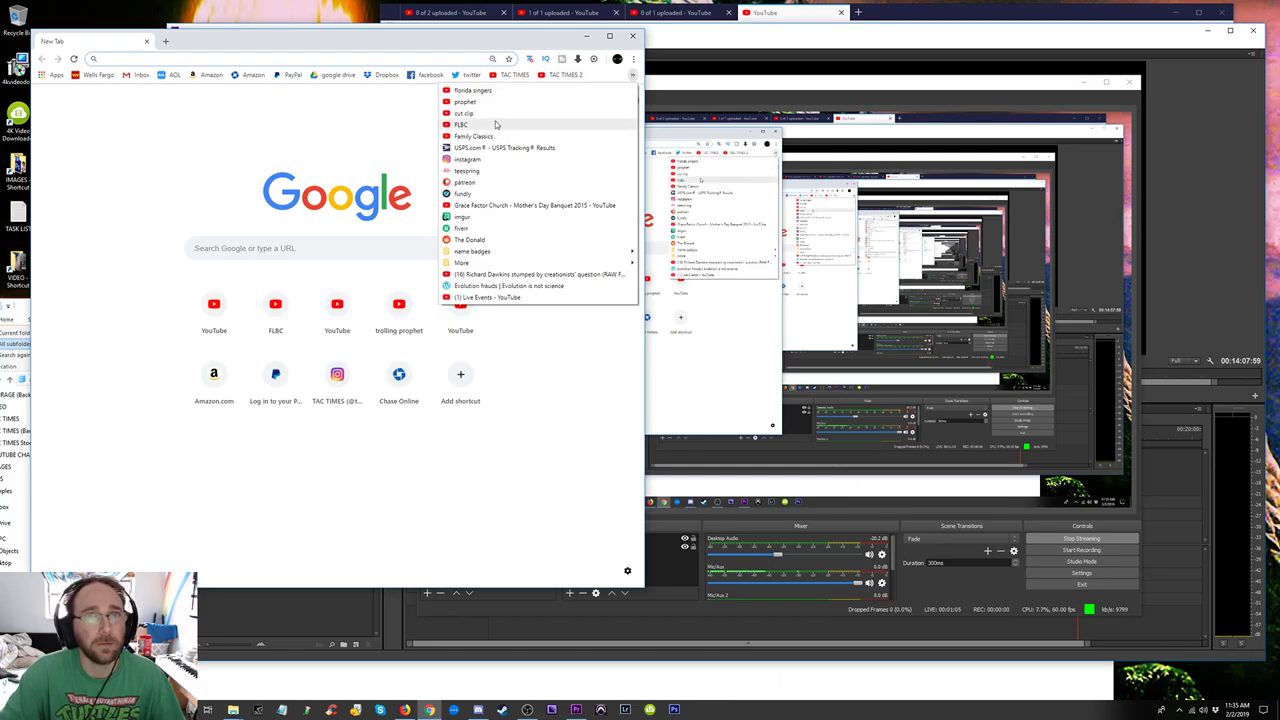
click(492, 121)
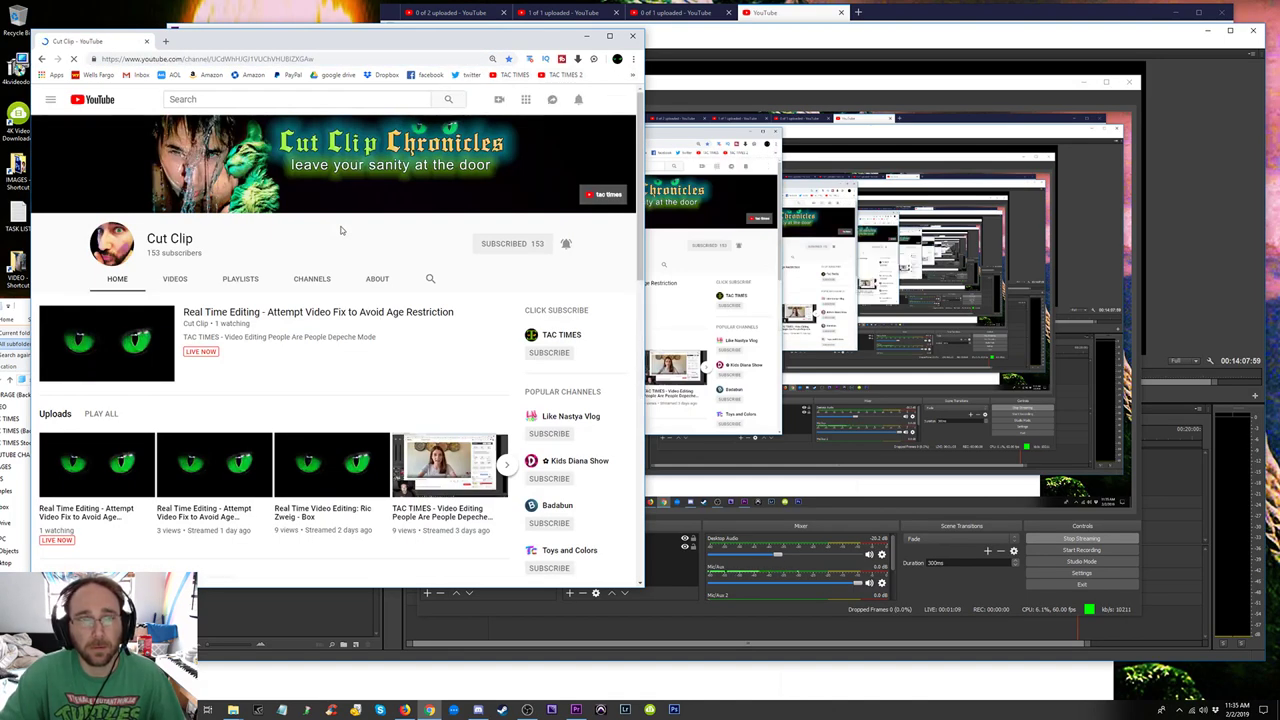
click(240, 312)
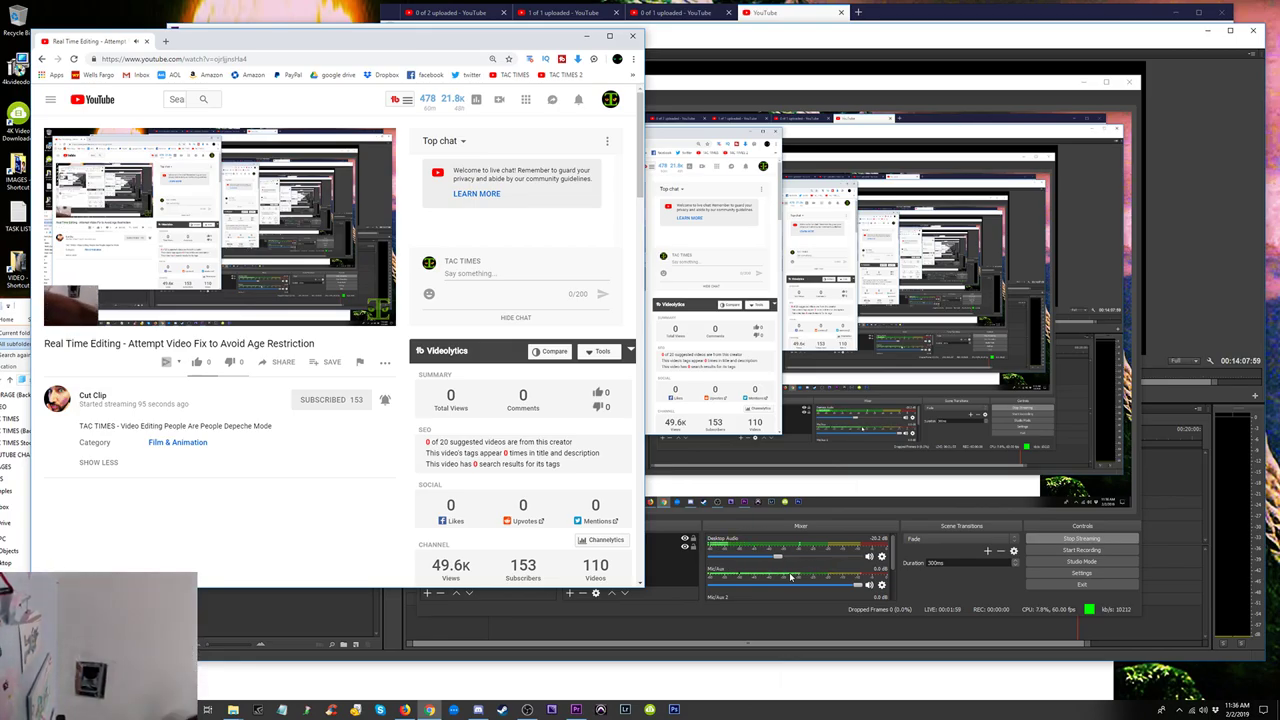
mouse_move(111, 315)
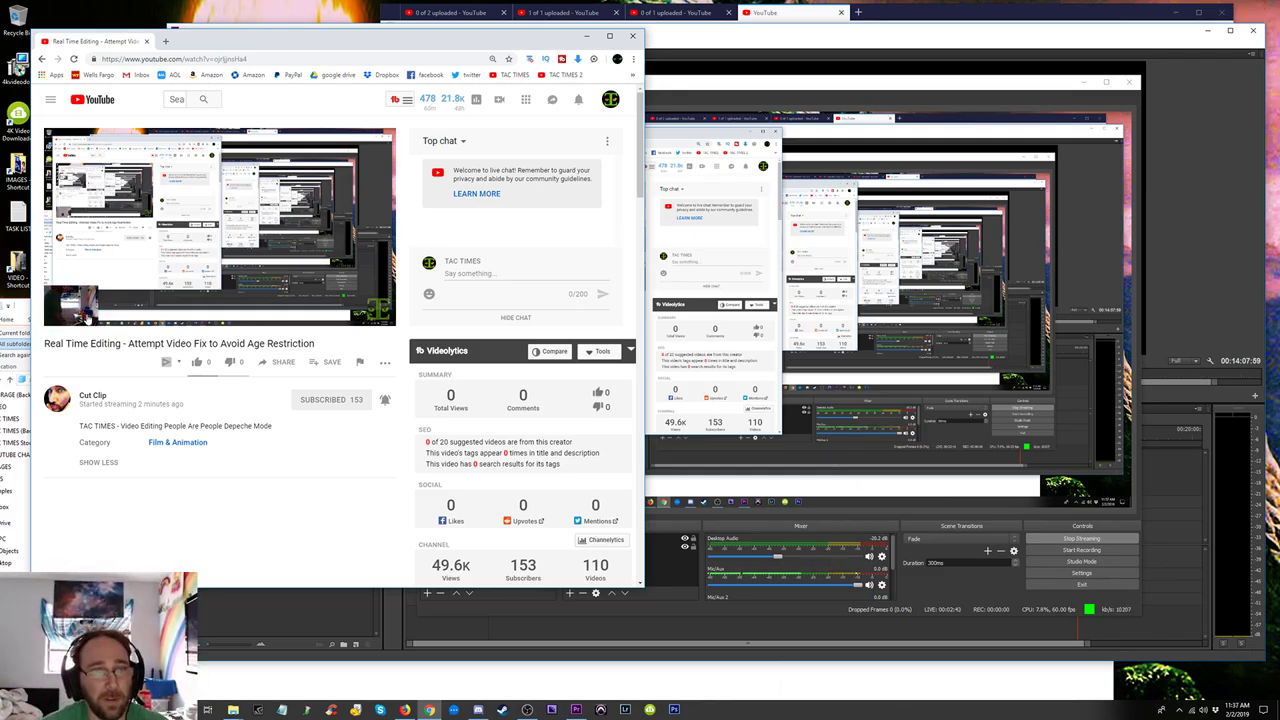
Switch the YouTube account to the channel running the stream.
click(610, 99)
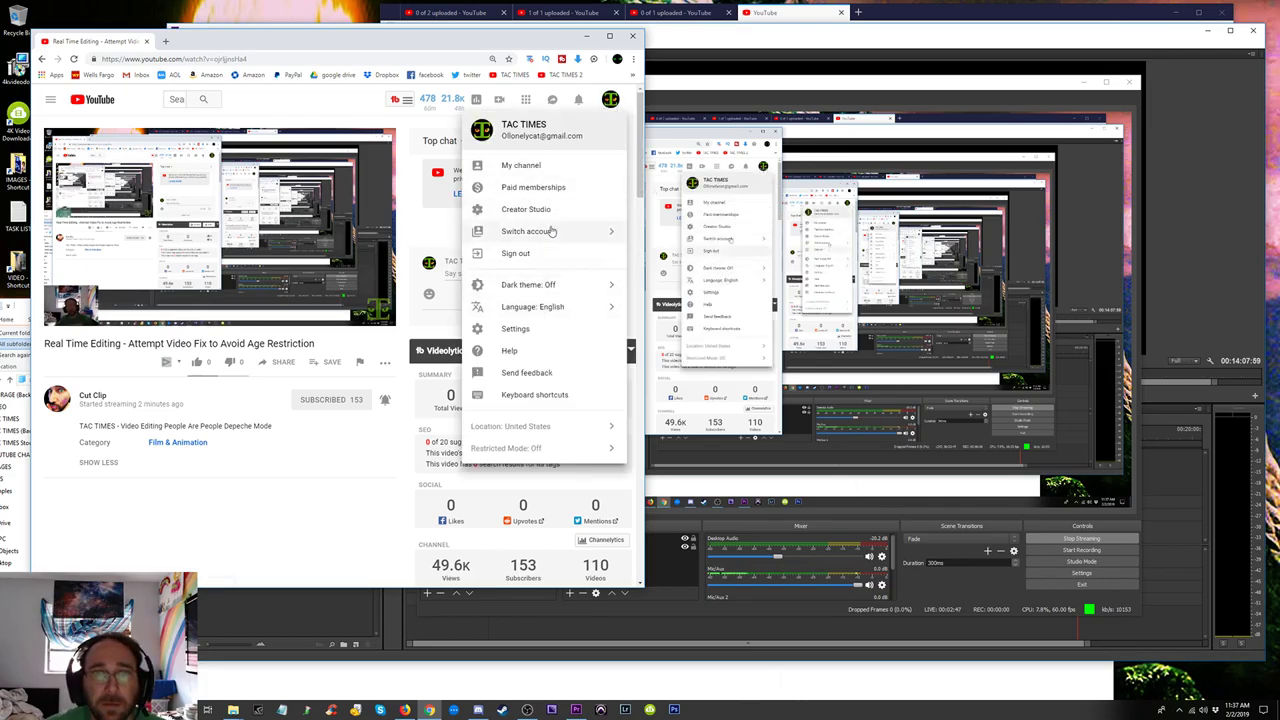
click(551, 231)
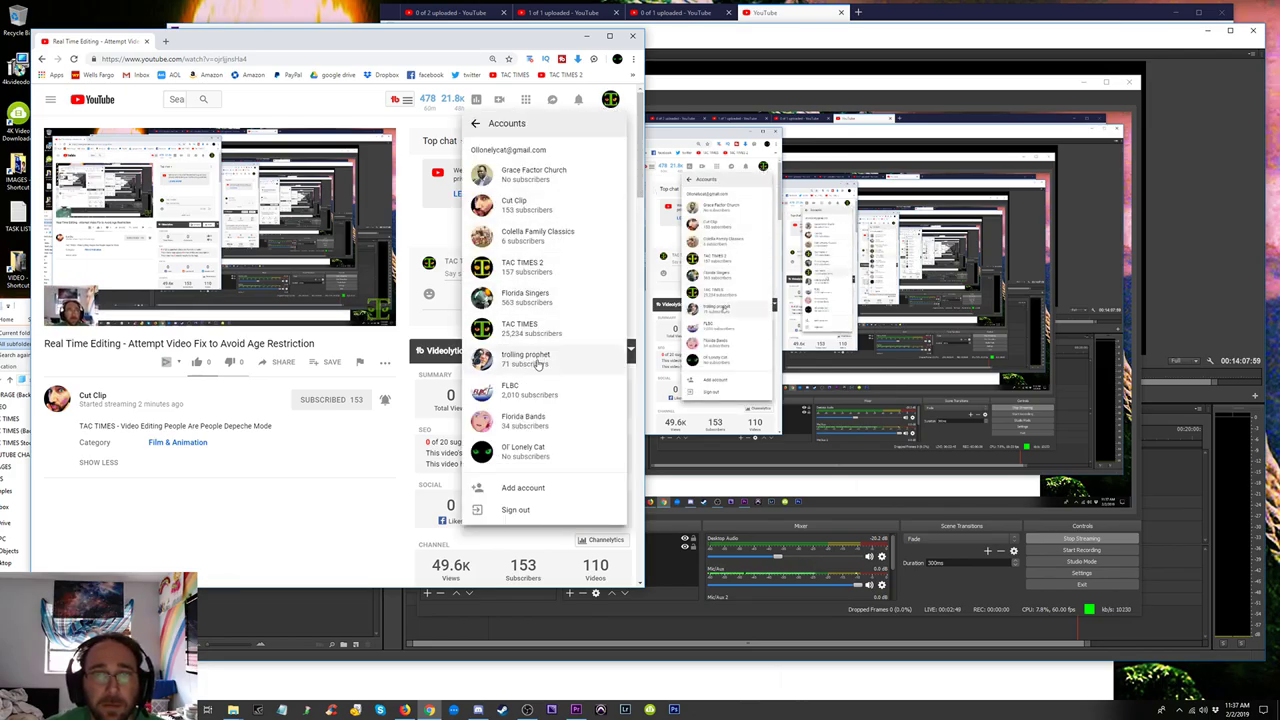
click(537, 206)
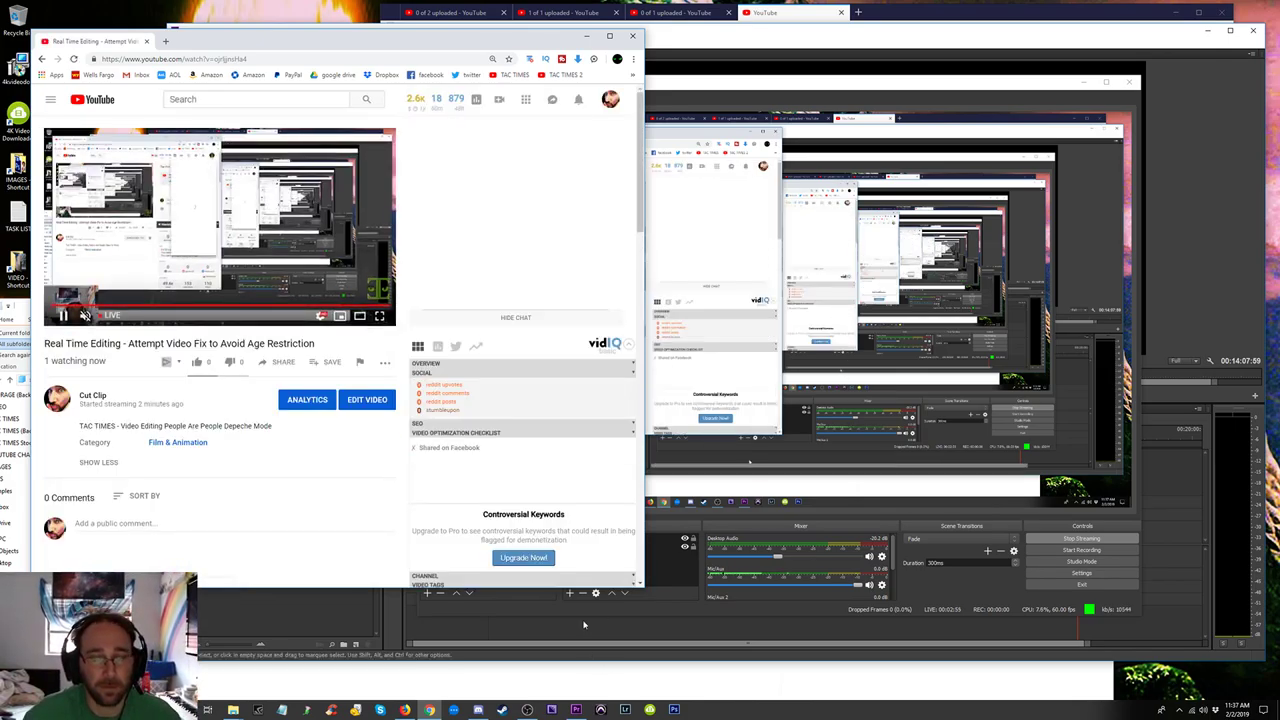
Return to the browser, reload the live video page, and center the window.
click(527, 709)
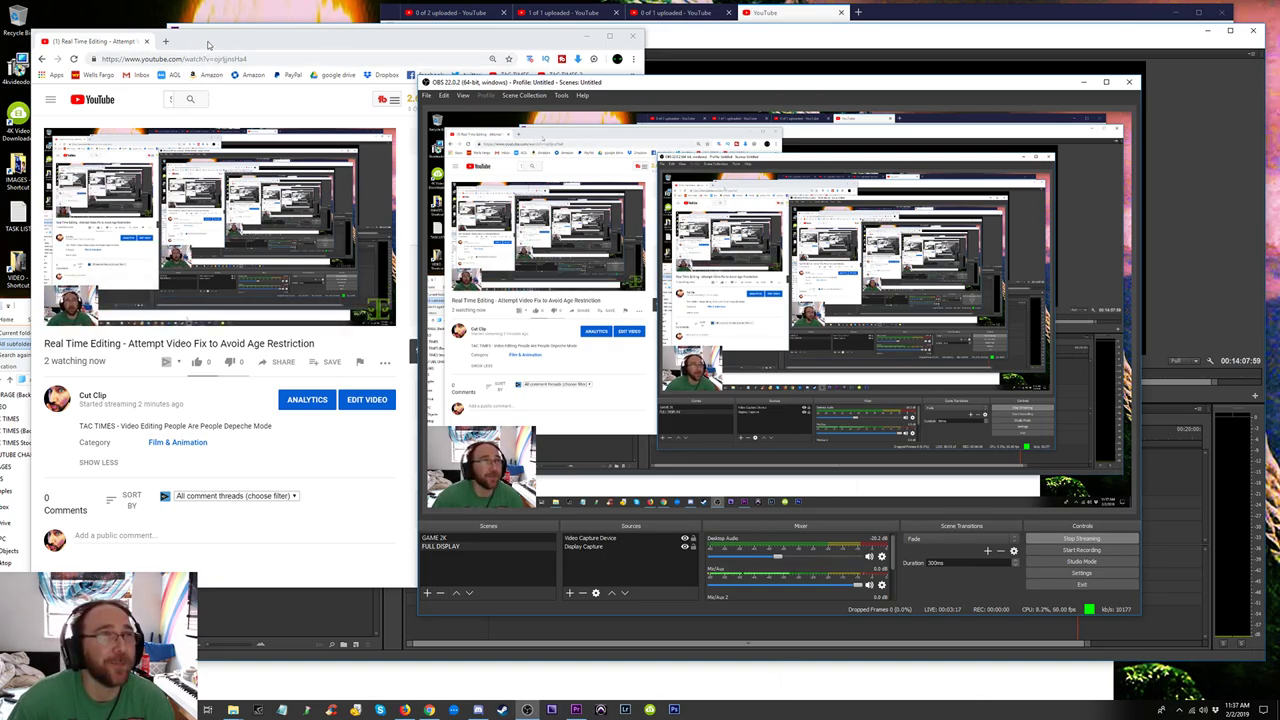
drag(206, 44, 225, 41)
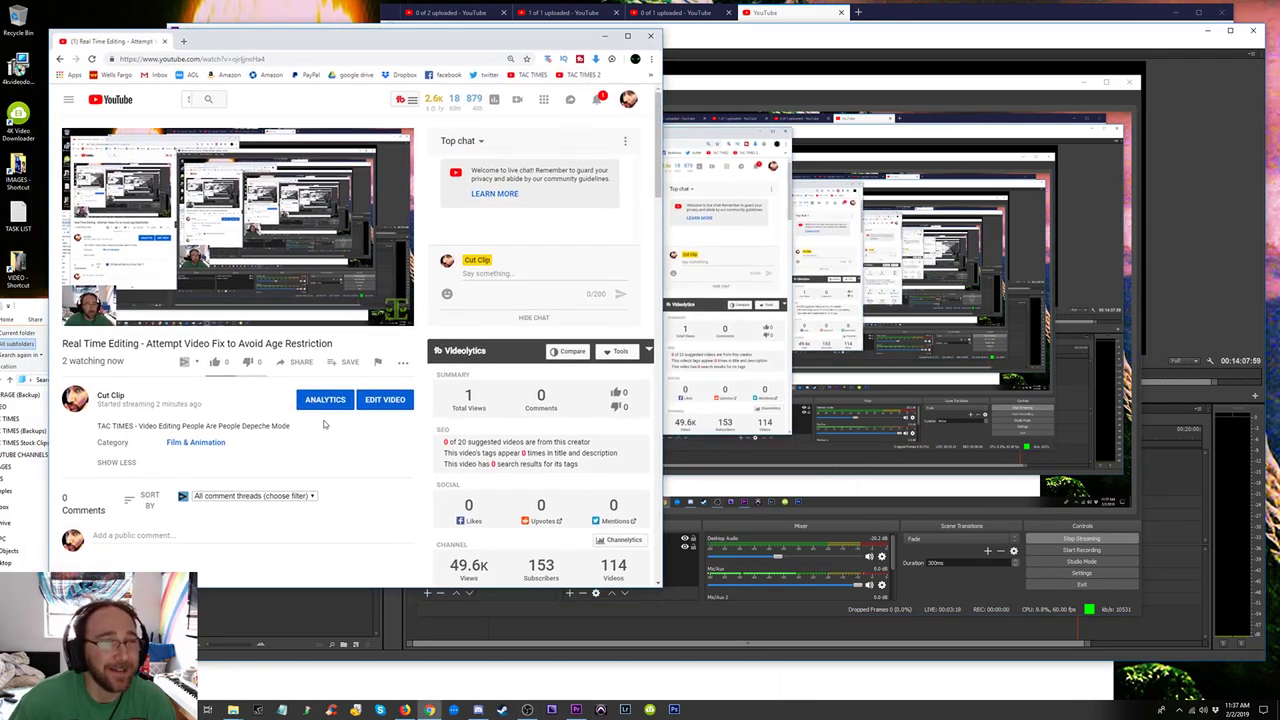
key(F5)
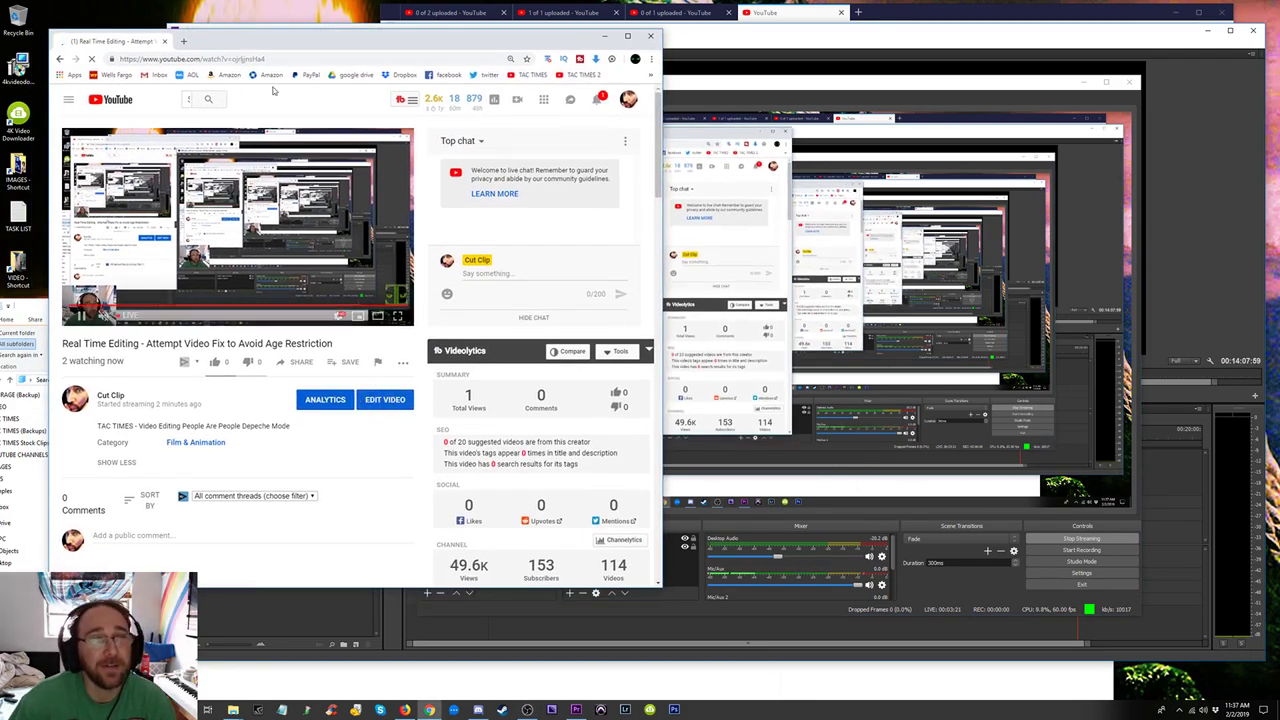
drag(270, 44, 484, 98)
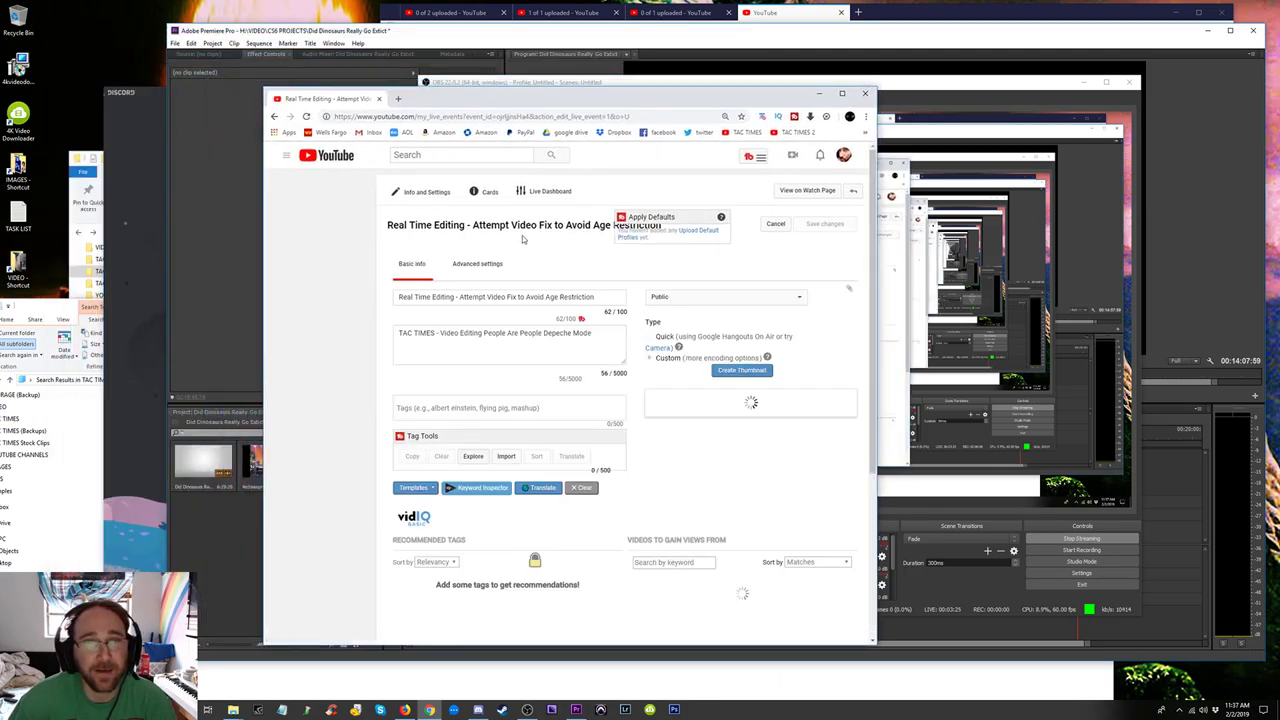
Replace the video title with 'How to Schedule Youtube Videos'.
drag(598, 297, 385, 303)
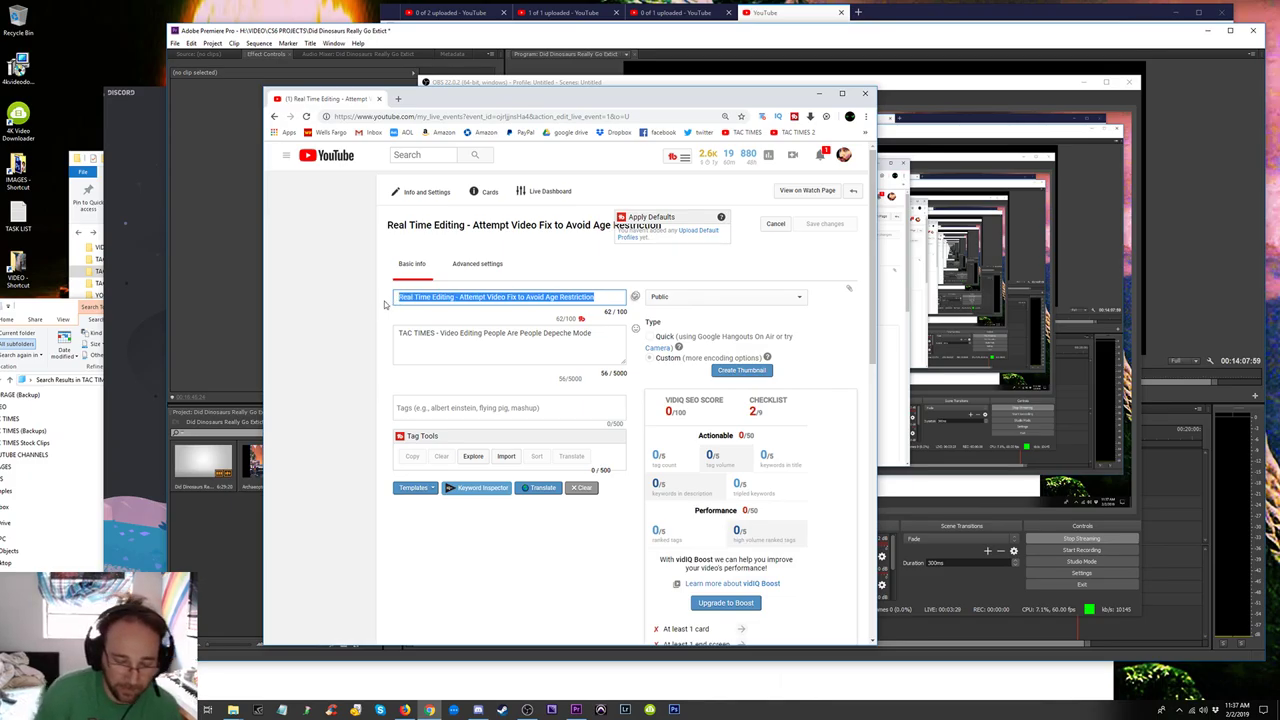
key(BackSpace)
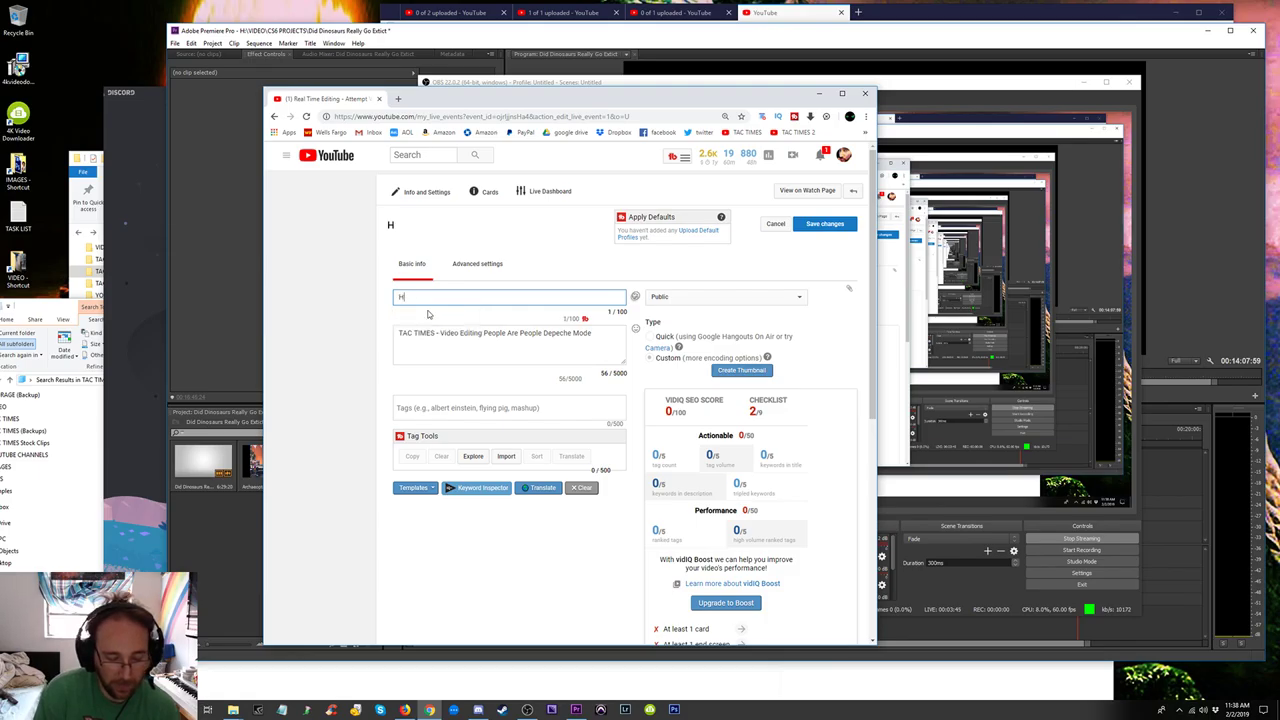
text(T)
key(BackSpace)
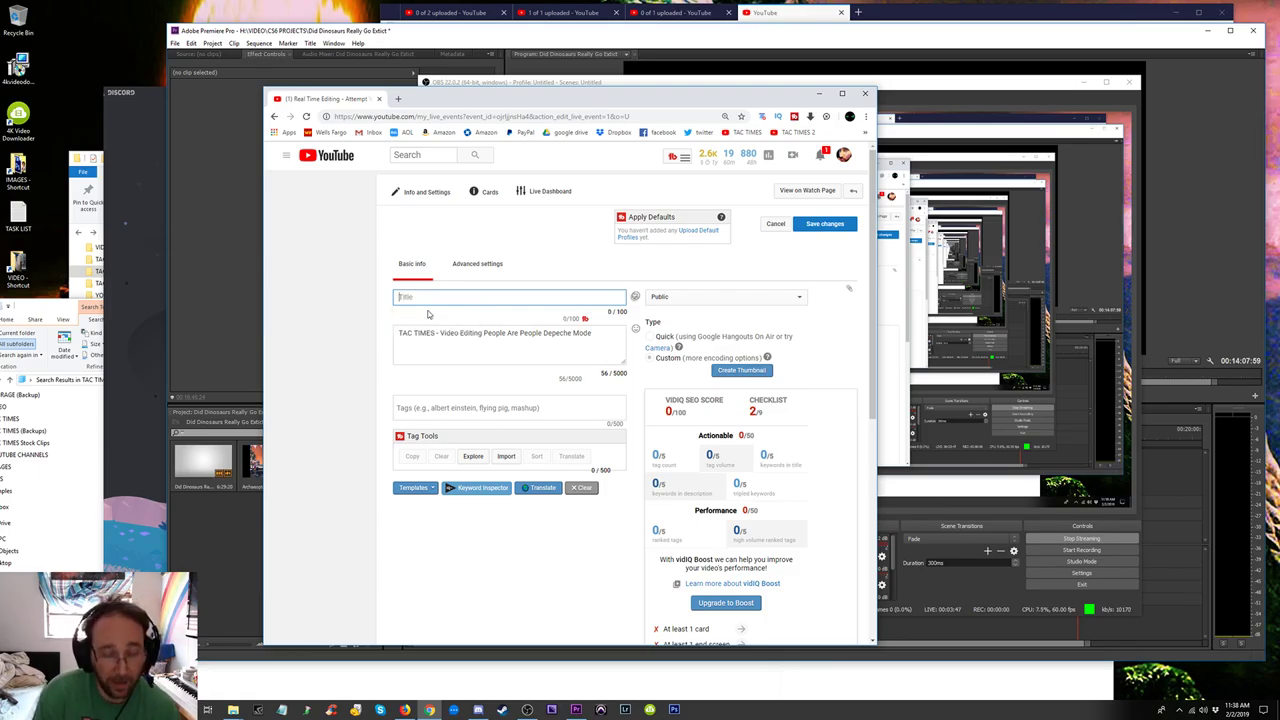
text(How to Sche)
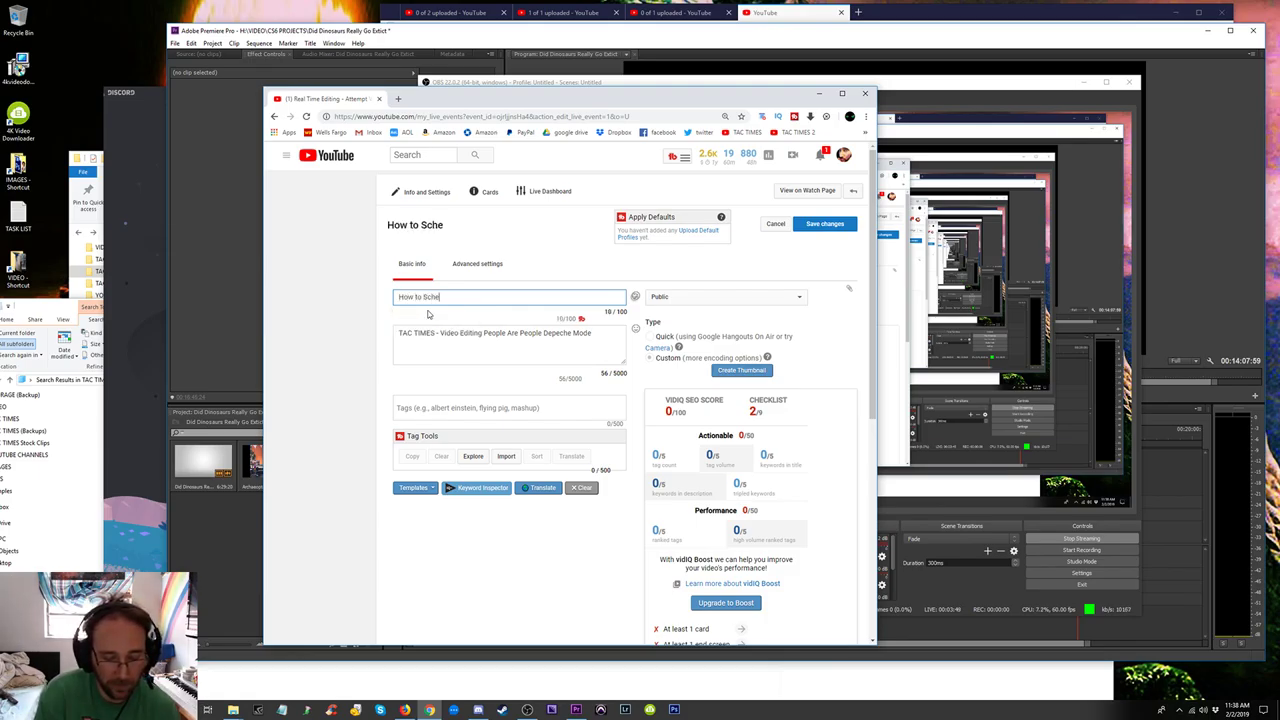
text(dule Youtube)
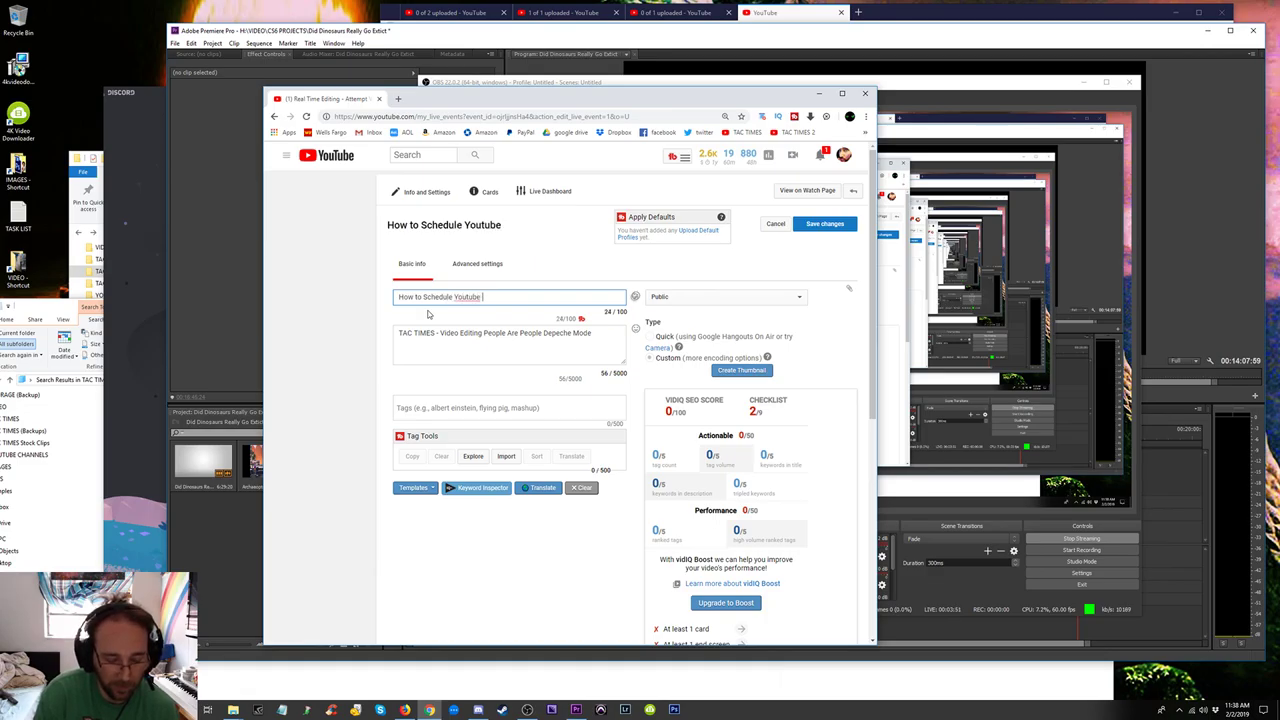
text( Videos)
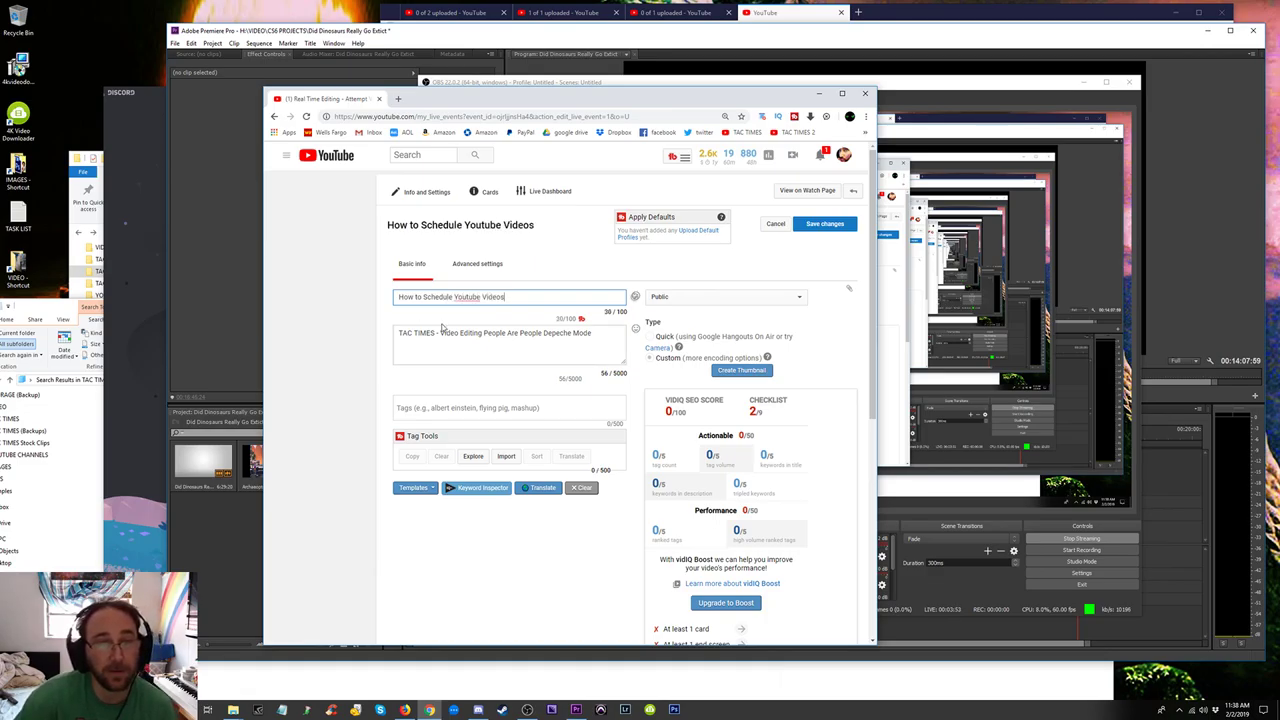
Paste the title over the description and add it as the first tag.
drag(506, 297, 385, 303)
key(ctrl+c)
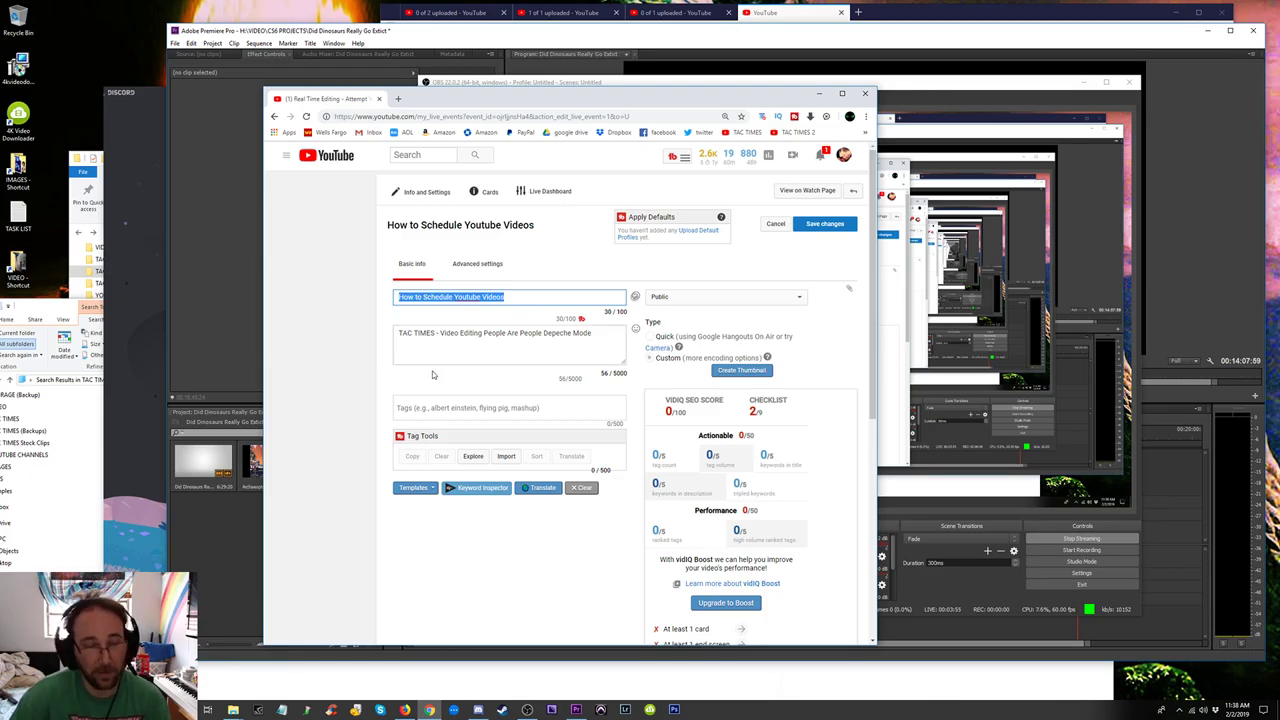
drag(592, 333, 337, 341)
key(ctrl+v)
click(418, 404)
key(ctrl+v)
key(Return)
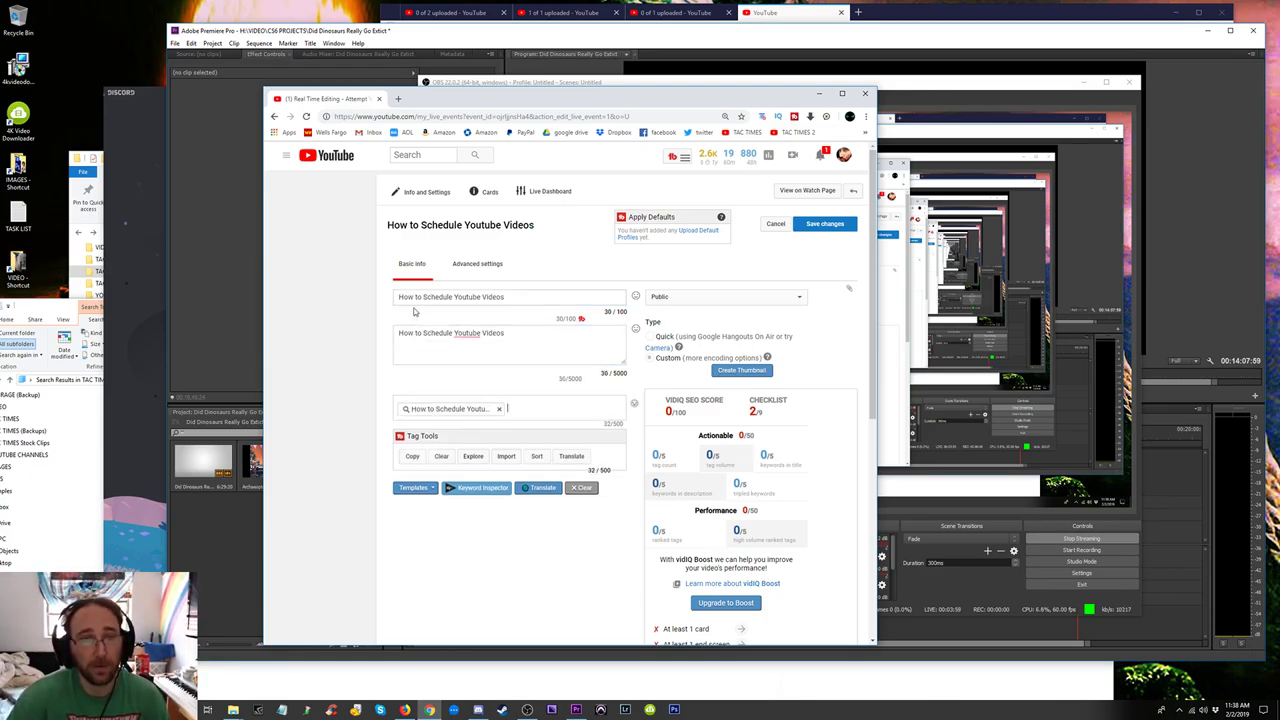
Add Schedule, Youtube, Videos, Youtube Videos and Schedule Youtube as tags from the title words.
drag(428, 299, 565, 420)
drag(455, 298, 483, 302)
drag(501, 426, 501, 426)
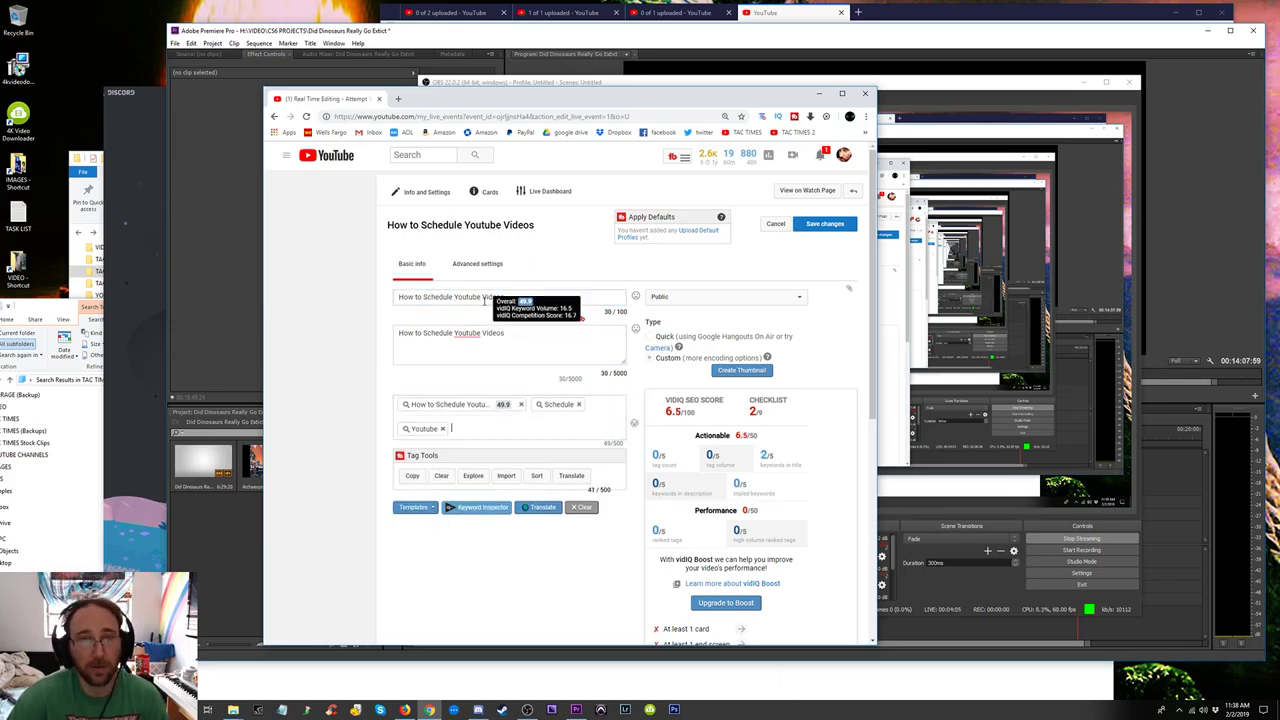
drag(482, 297, 505, 297)
drag(504, 426, 504, 426)
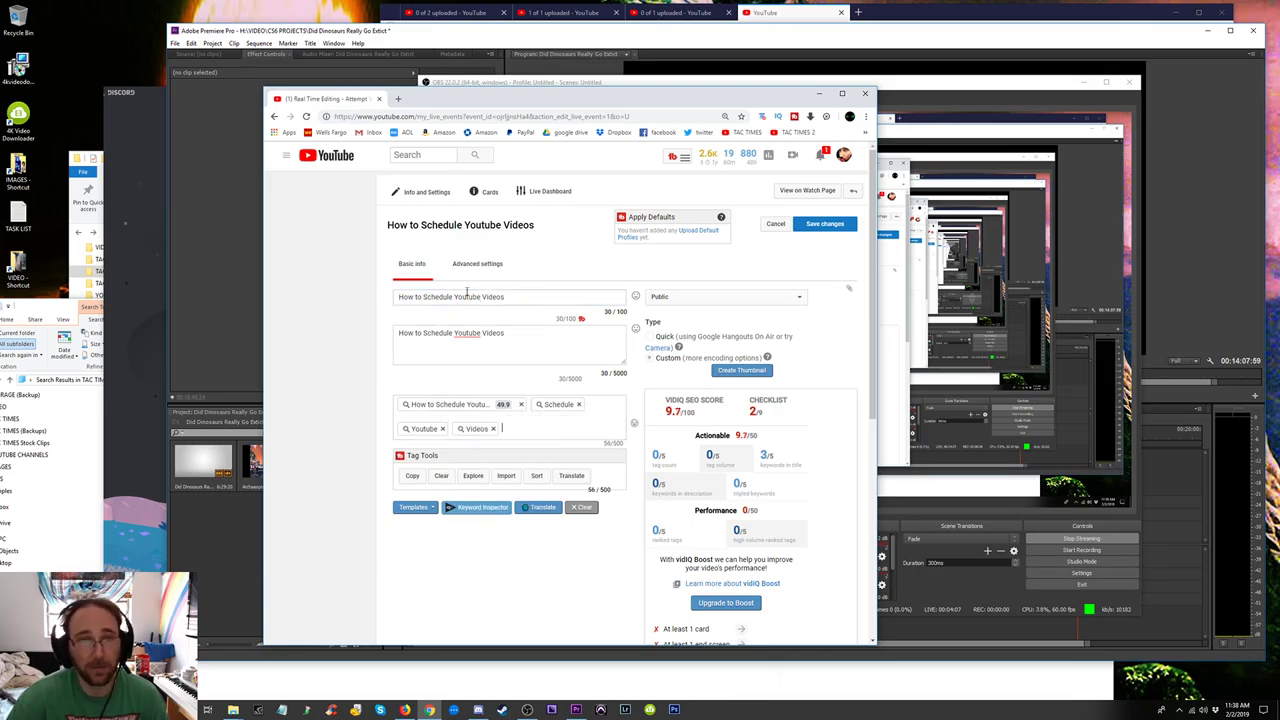
drag(455, 297, 540, 428)
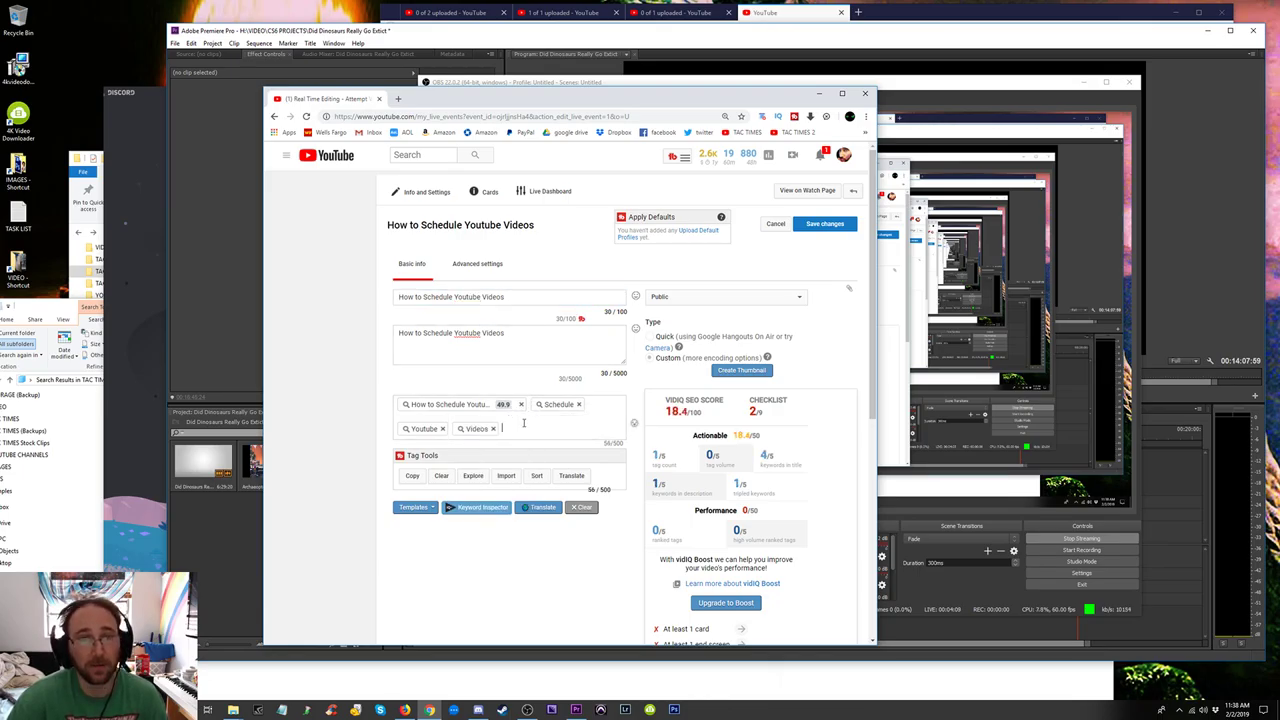
drag(424, 297, 482, 297)
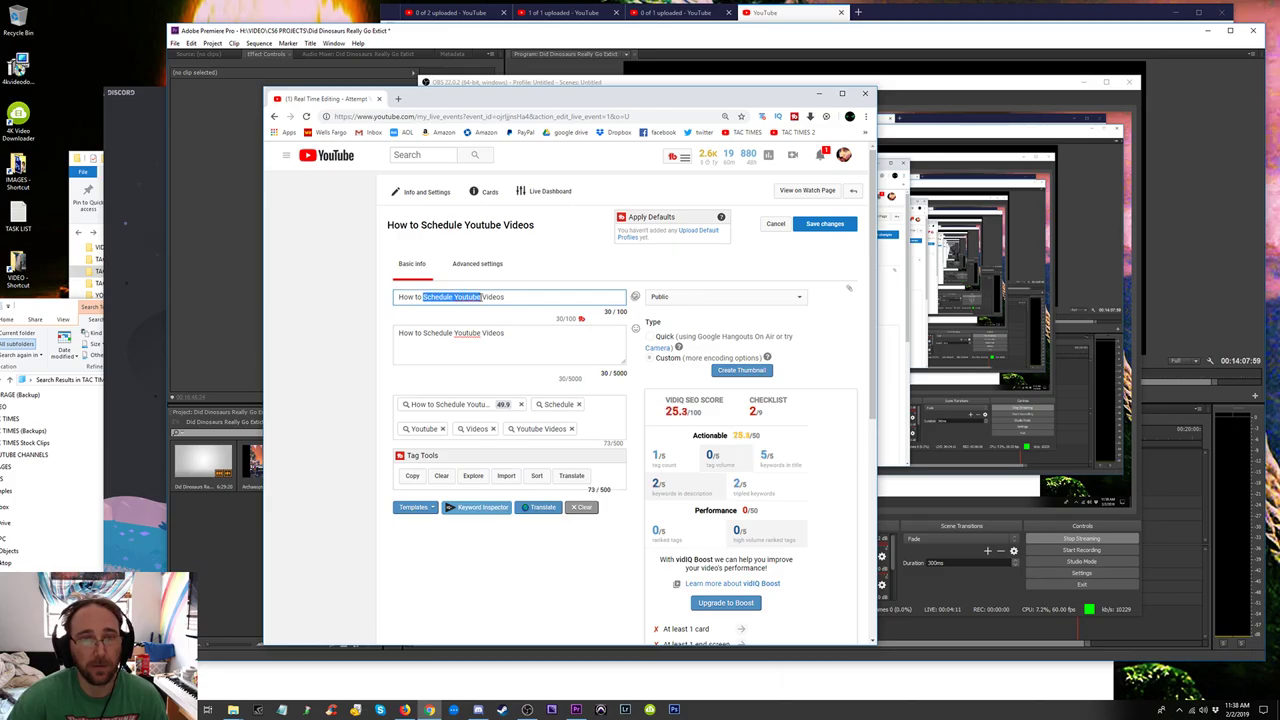
drag(576, 443, 593, 428)
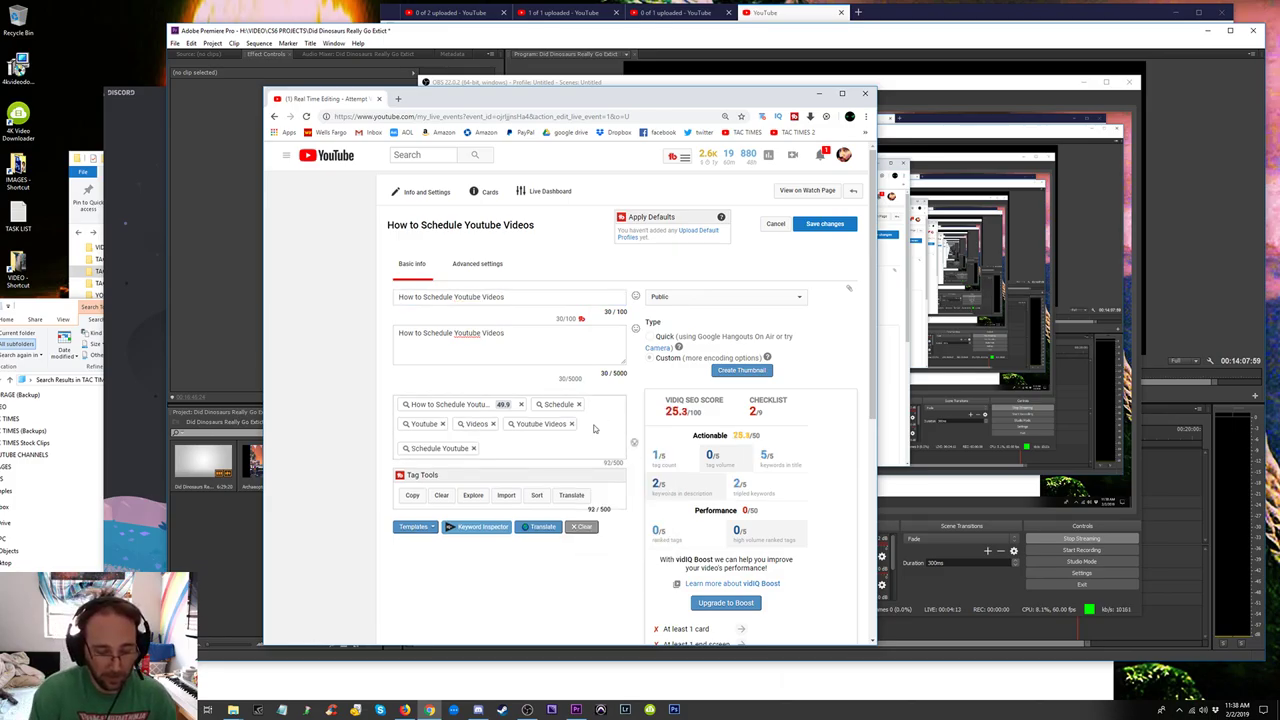
Add the tags 'schedule video', 'youtube schedule' and 'upload sheduled'.
text(schedule video)
key(Return)
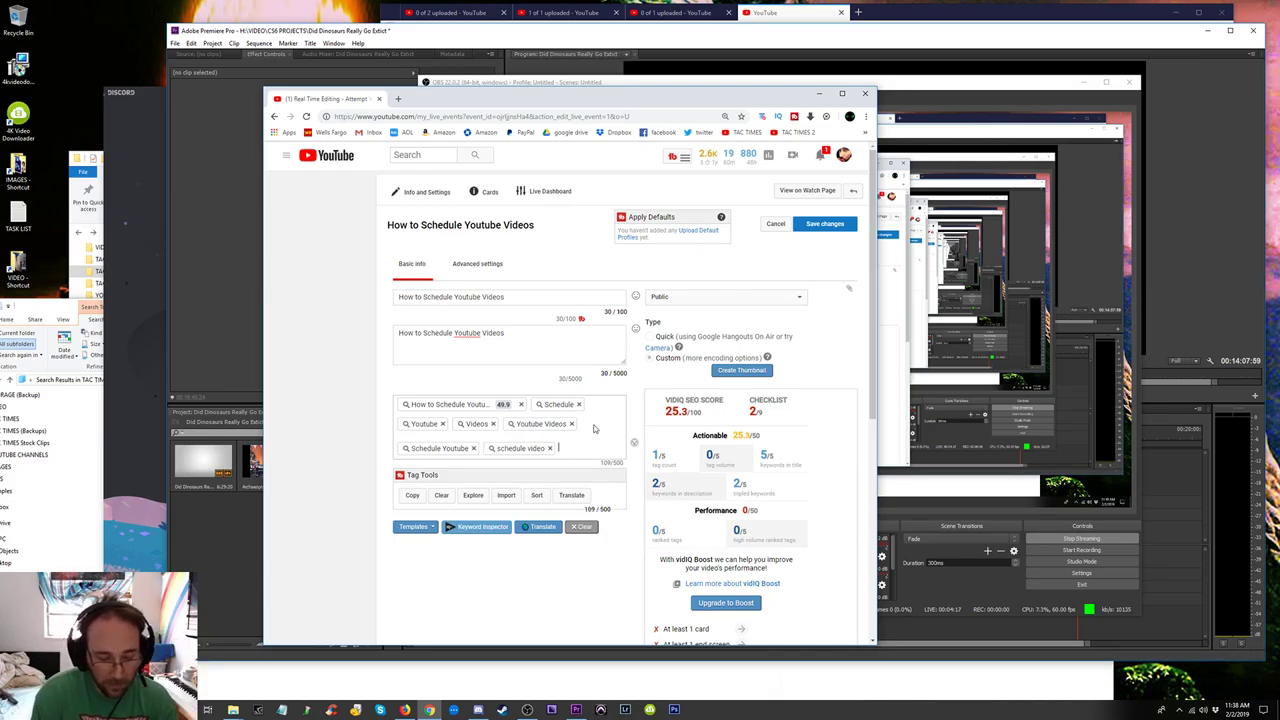
text(youtube s)
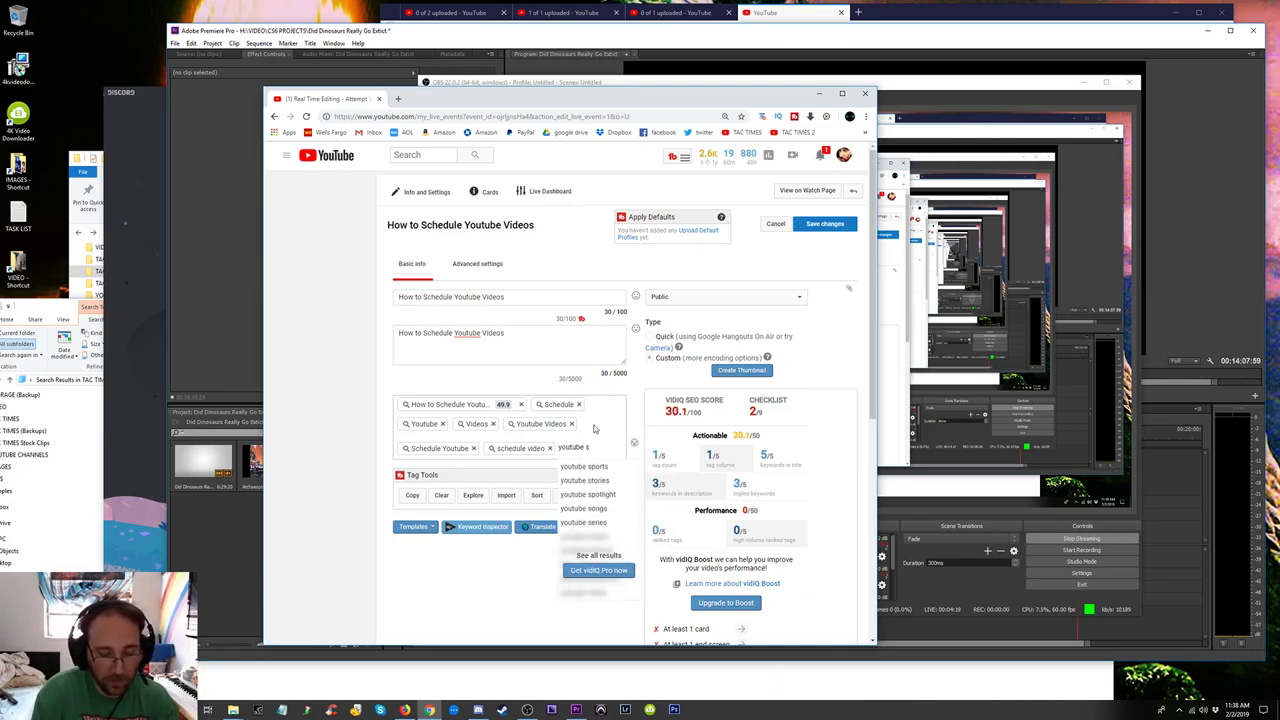
text(che)
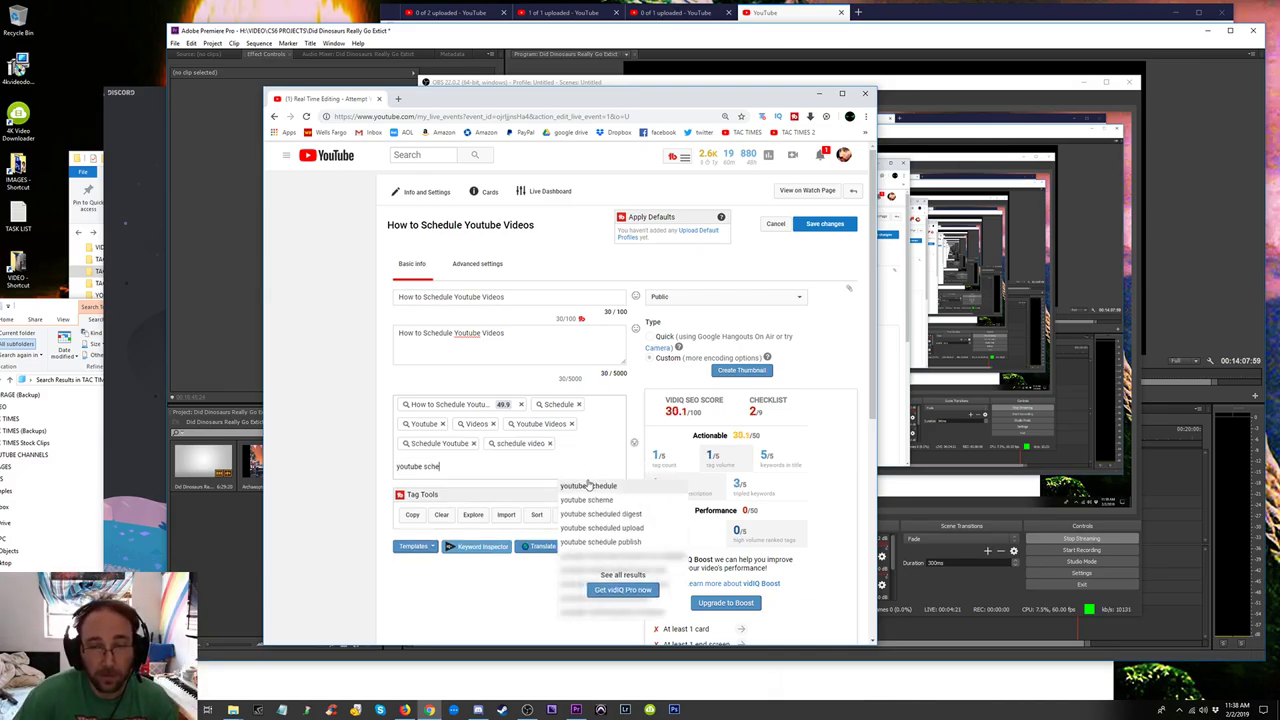
click(590, 487)
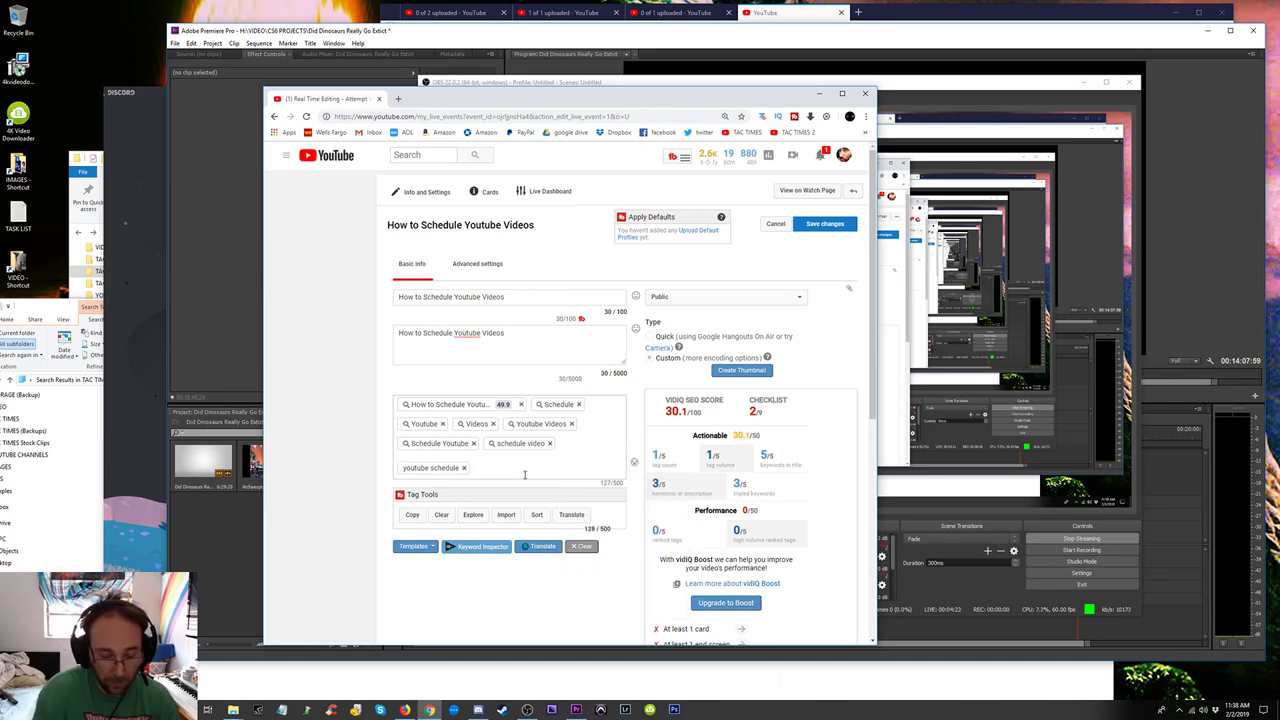
text(upload shedu)
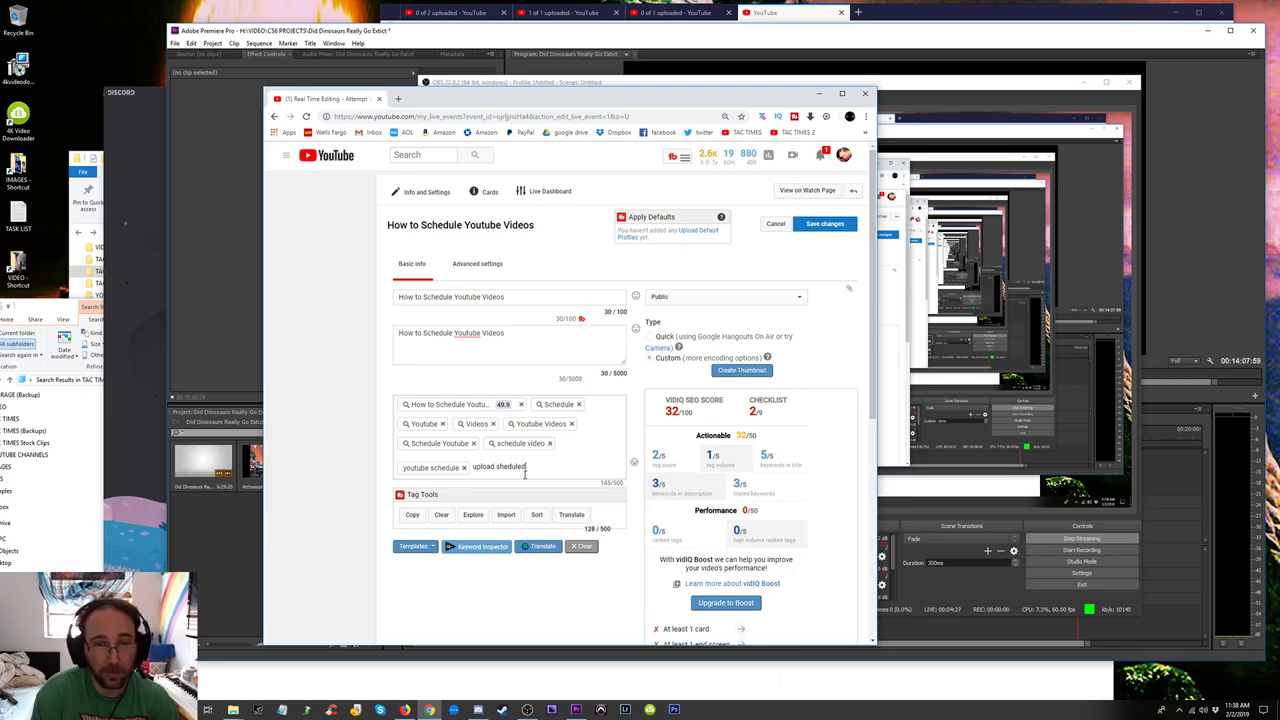
text(led)
key(Return)
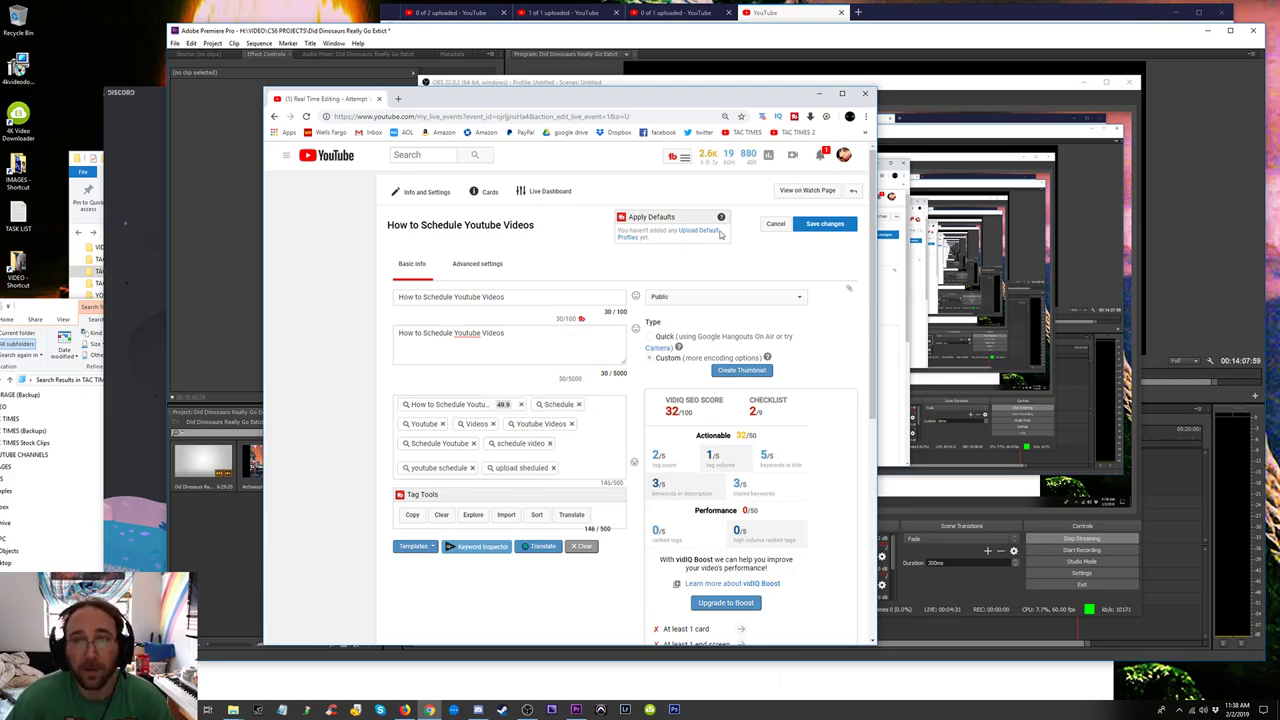
Save the video changes, minimize the browser, and close the Discord login window.
click(838, 224)
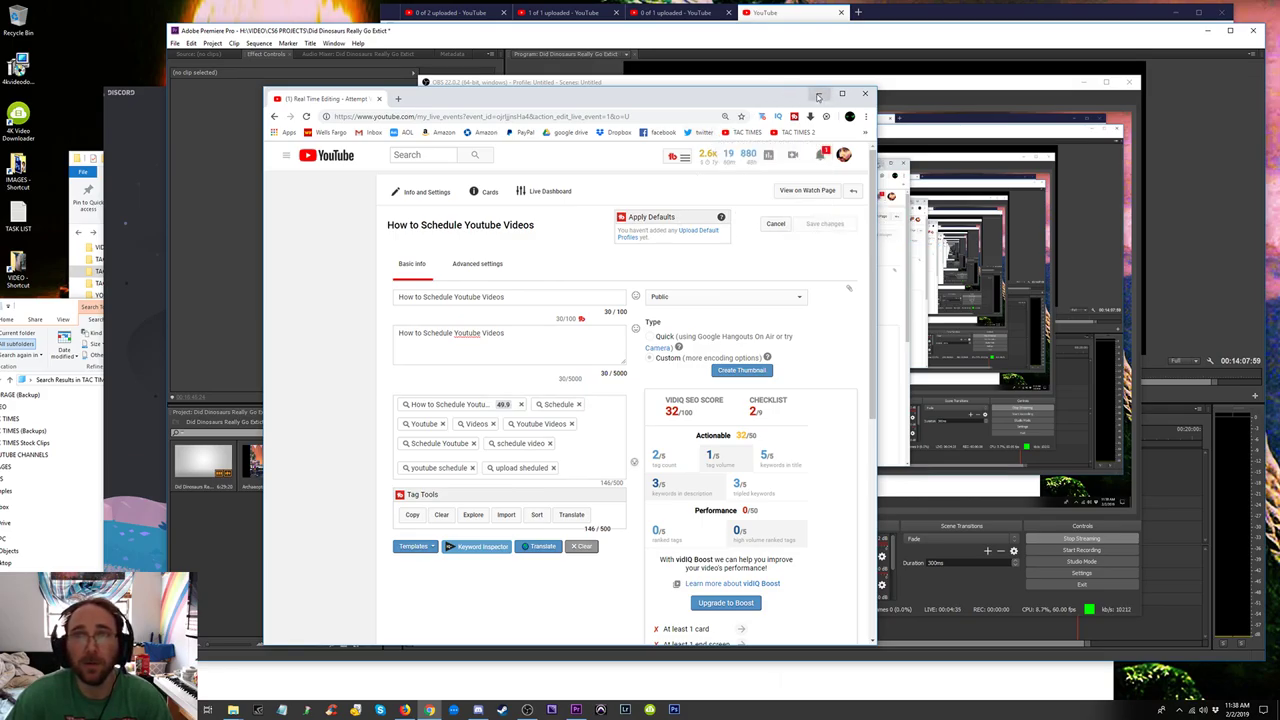
click(819, 96)
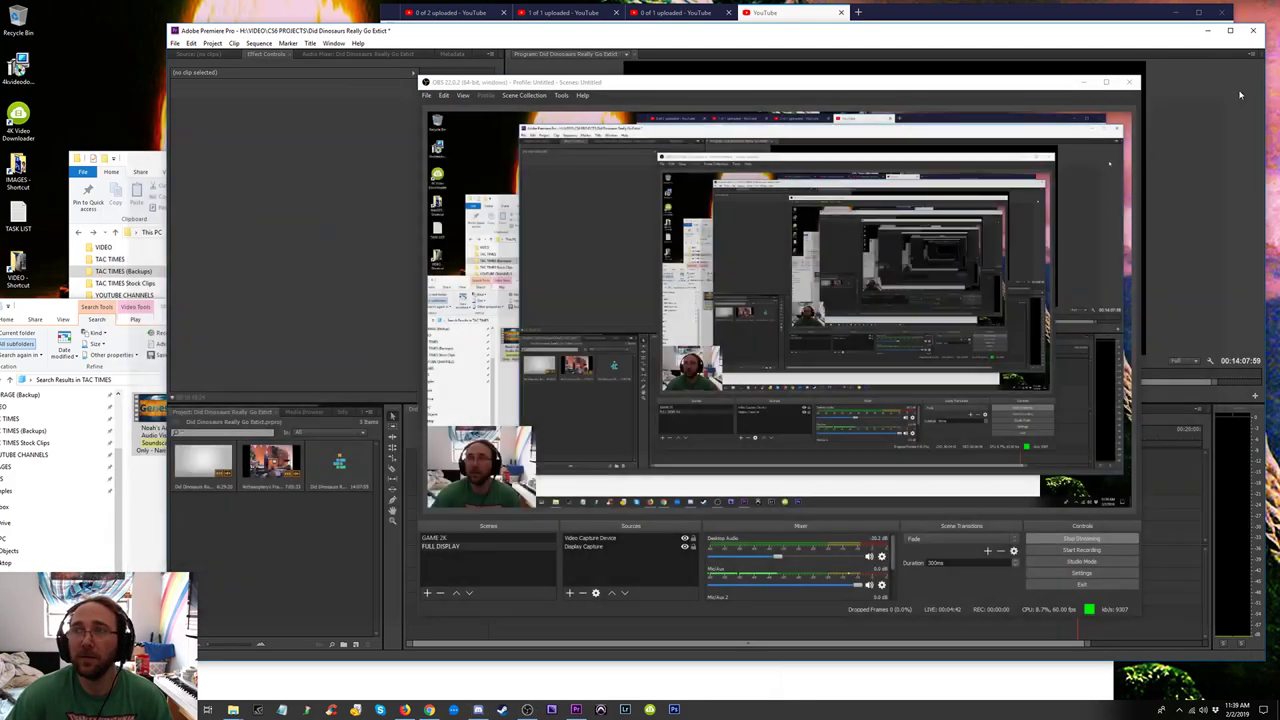
click(1235, 96)
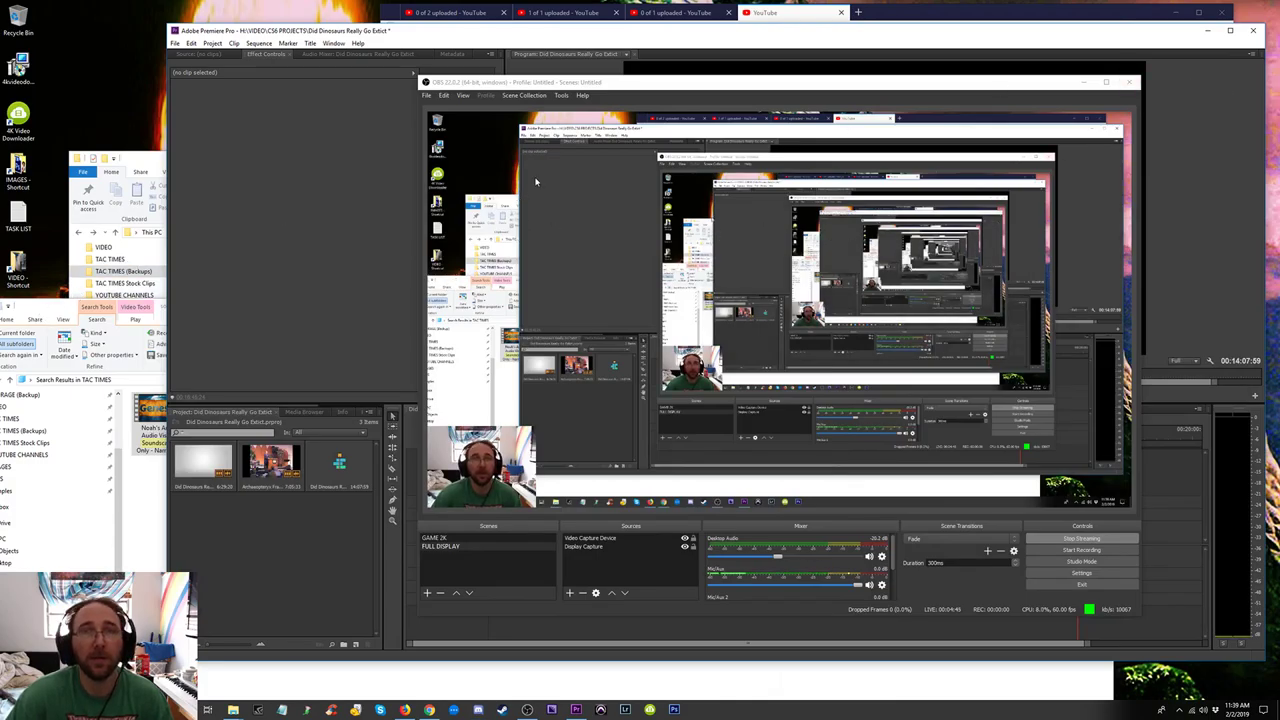
Bring the YouTube home browser forward and open its account menu.
drag(898, 18, 915, 44)
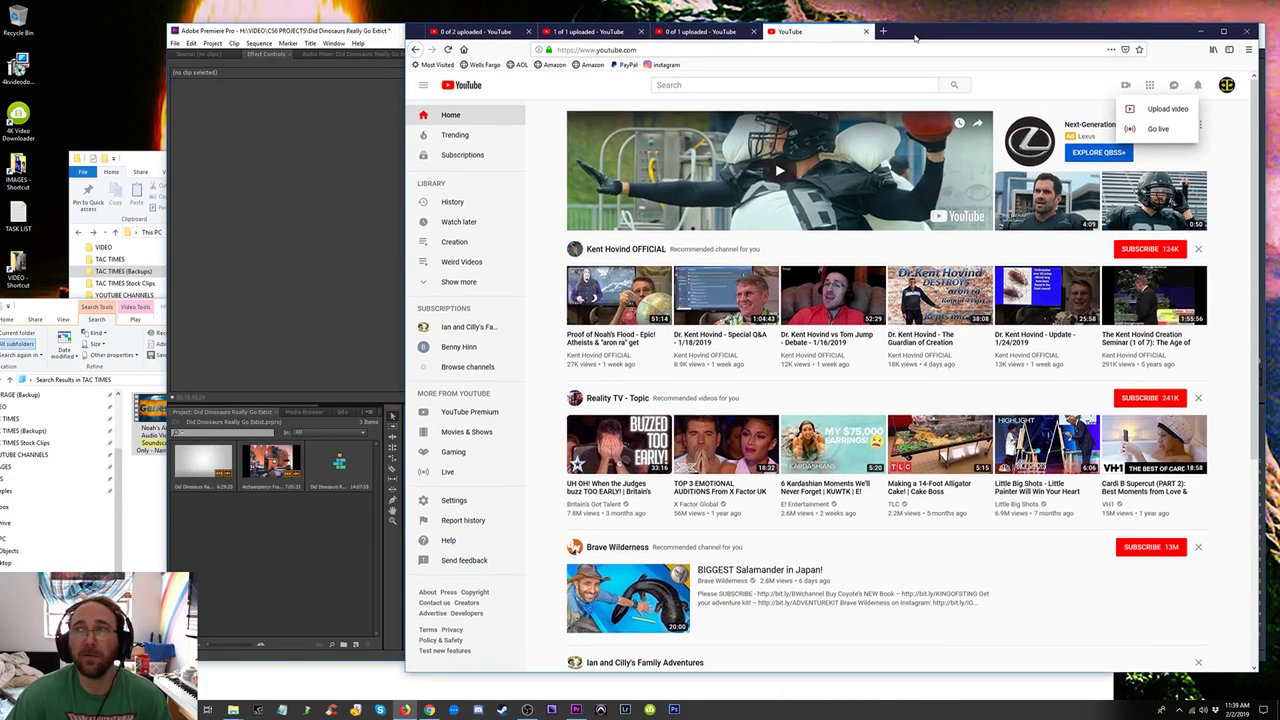
key(ctrl+shift+Tab)
key(ctrl+shift+Tab)
key(ctrl+shift+Tab)
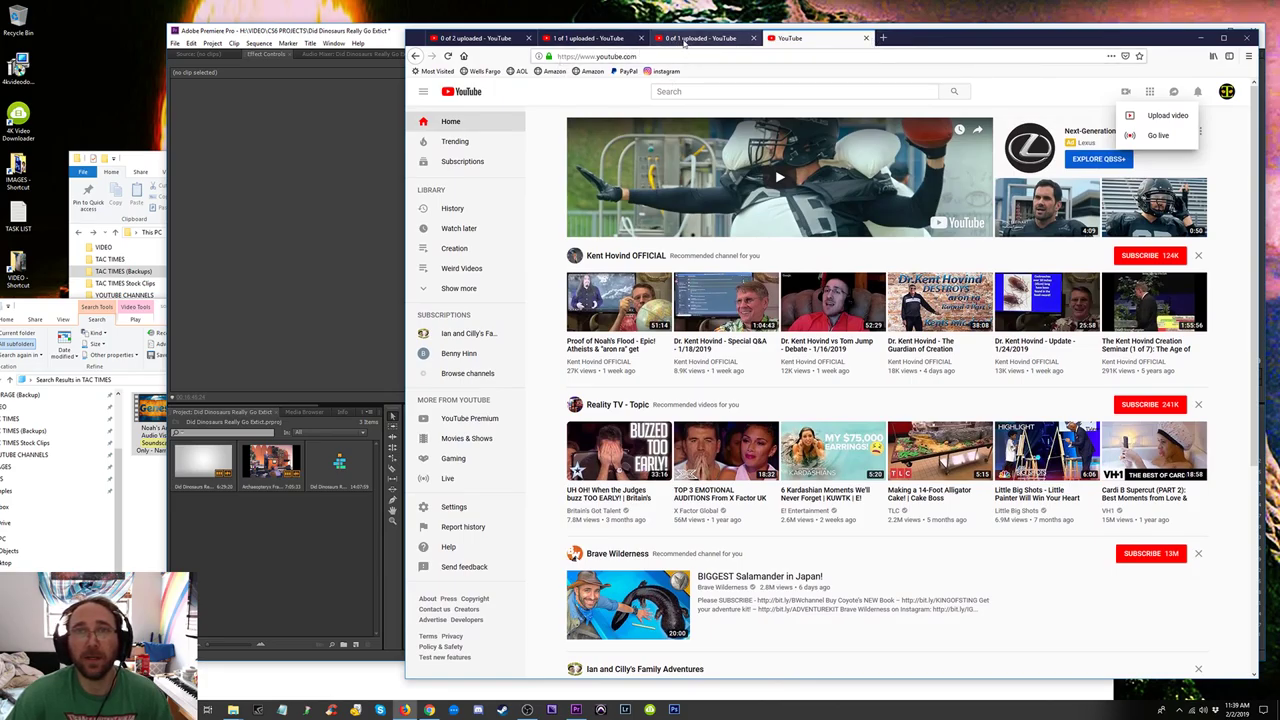
click(806, 37)
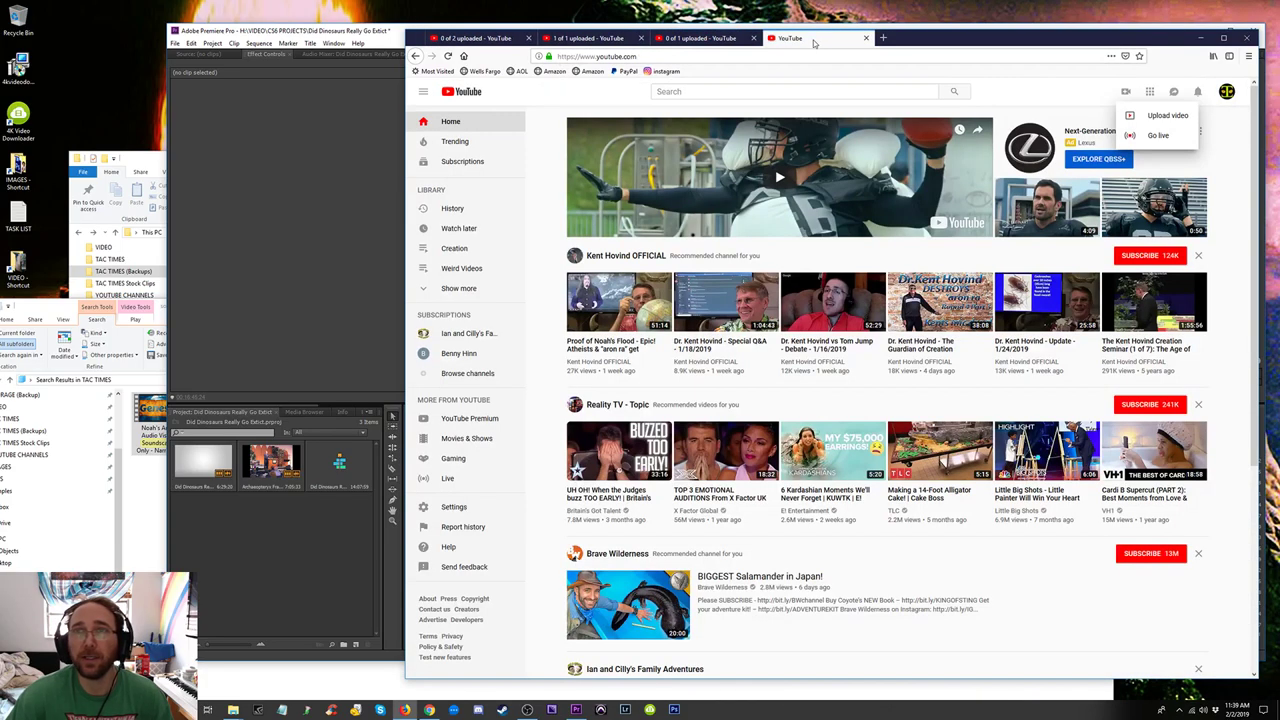
click(1226, 91)
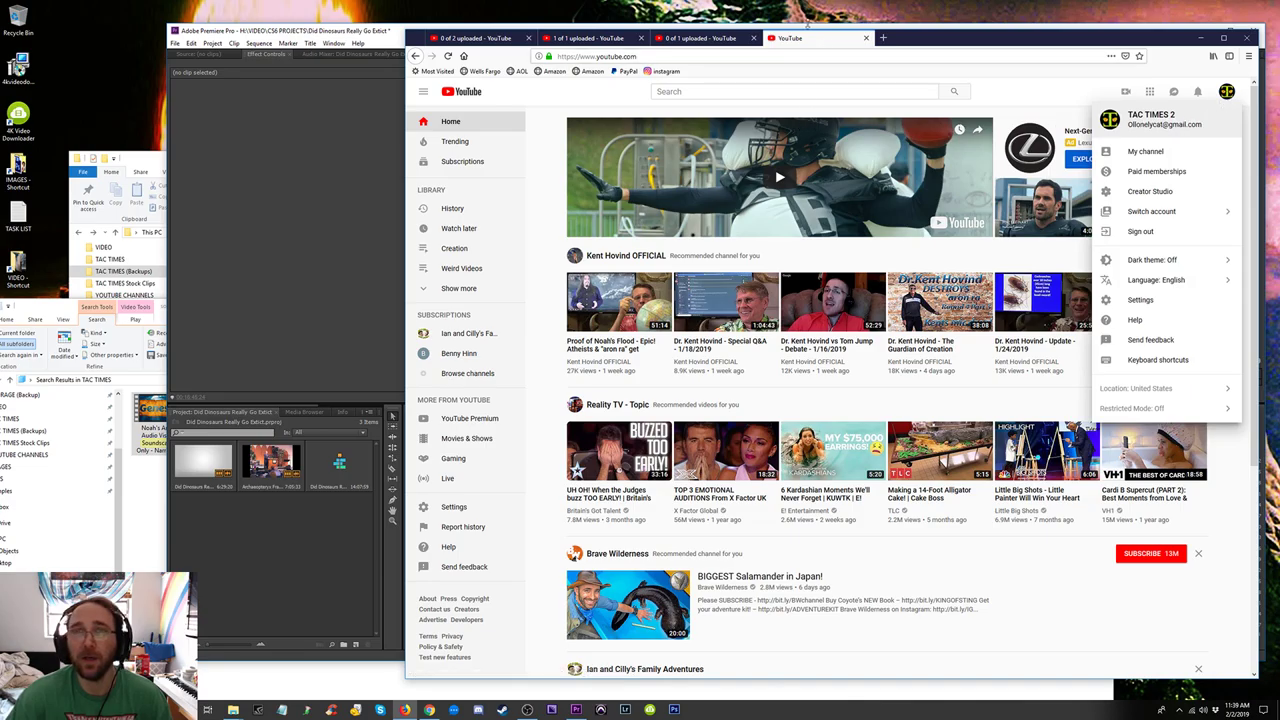
Check each upload tab's progress, return to YouTube home, and bring up the soundscape search window.
click(697, 37)
click(586, 38)
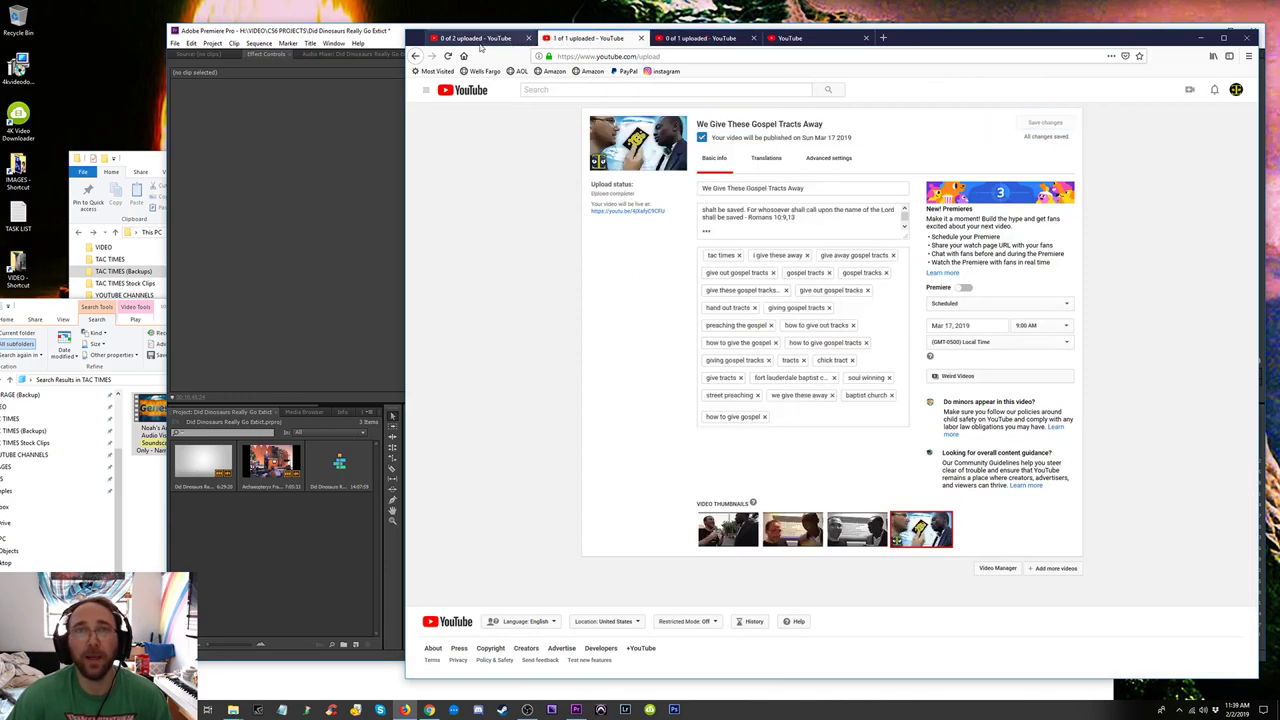
click(482, 38)
click(574, 38)
click(718, 38)
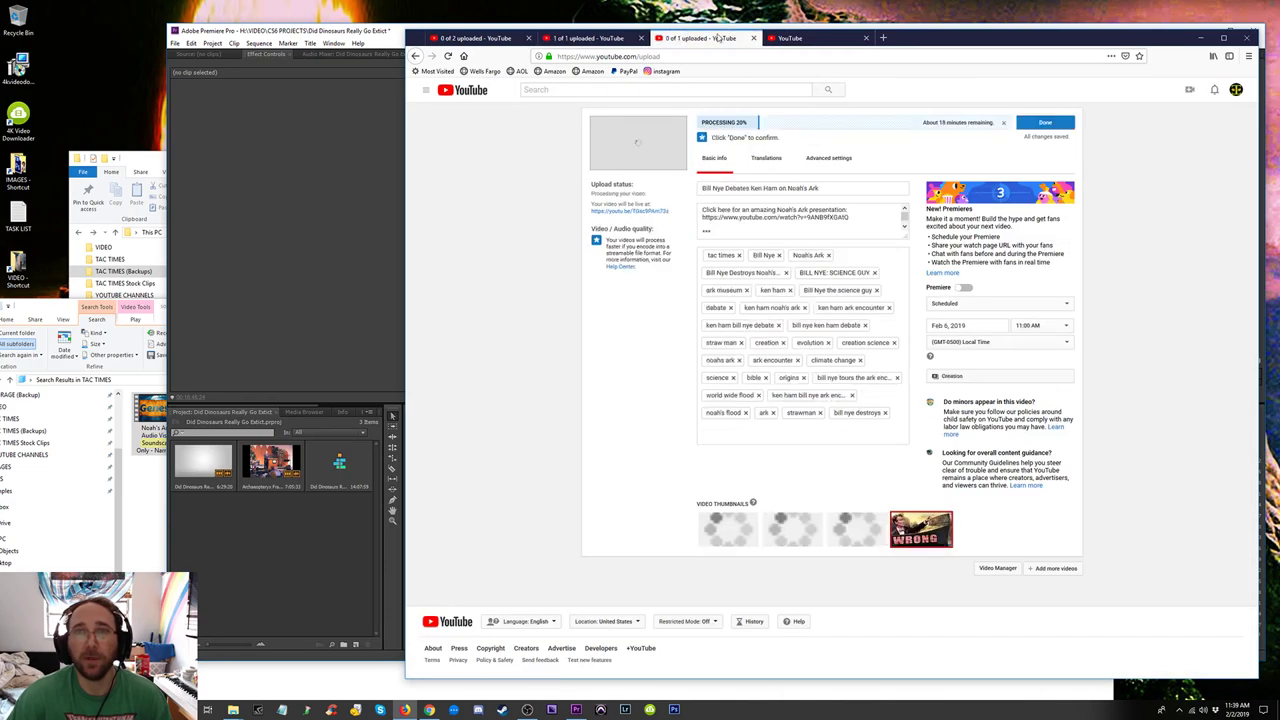
click(828, 38)
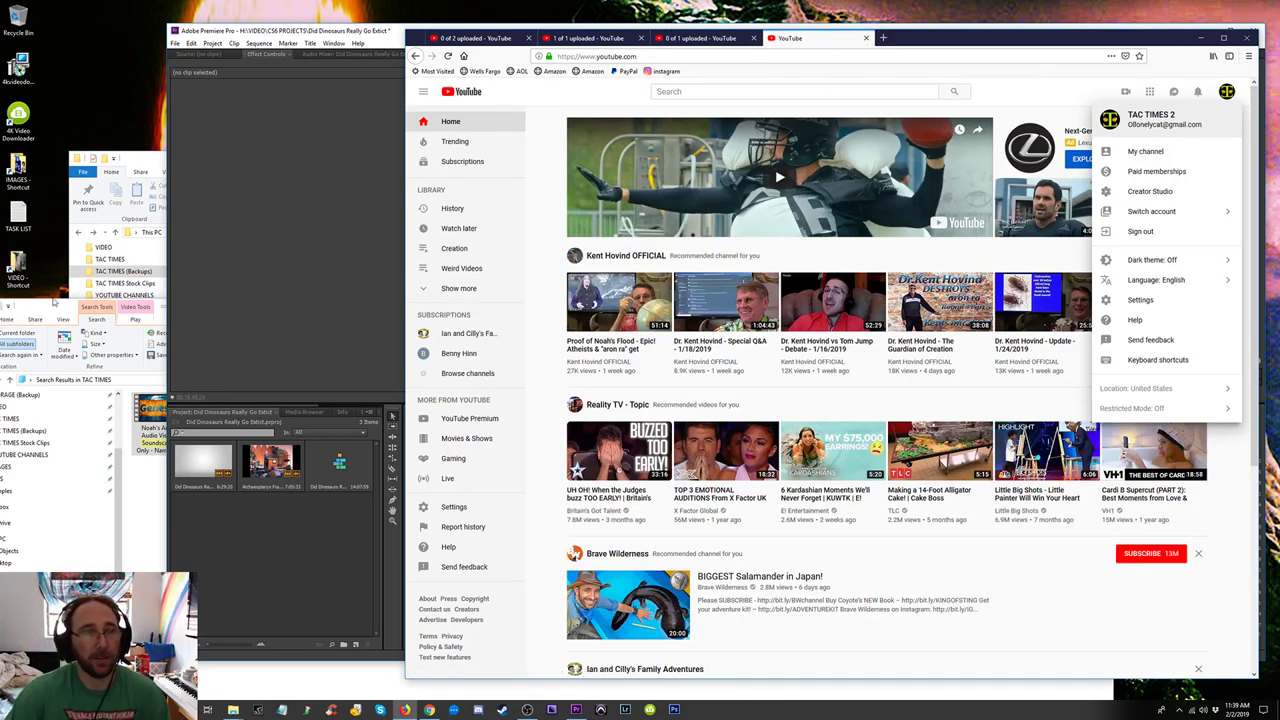
click(55, 307)
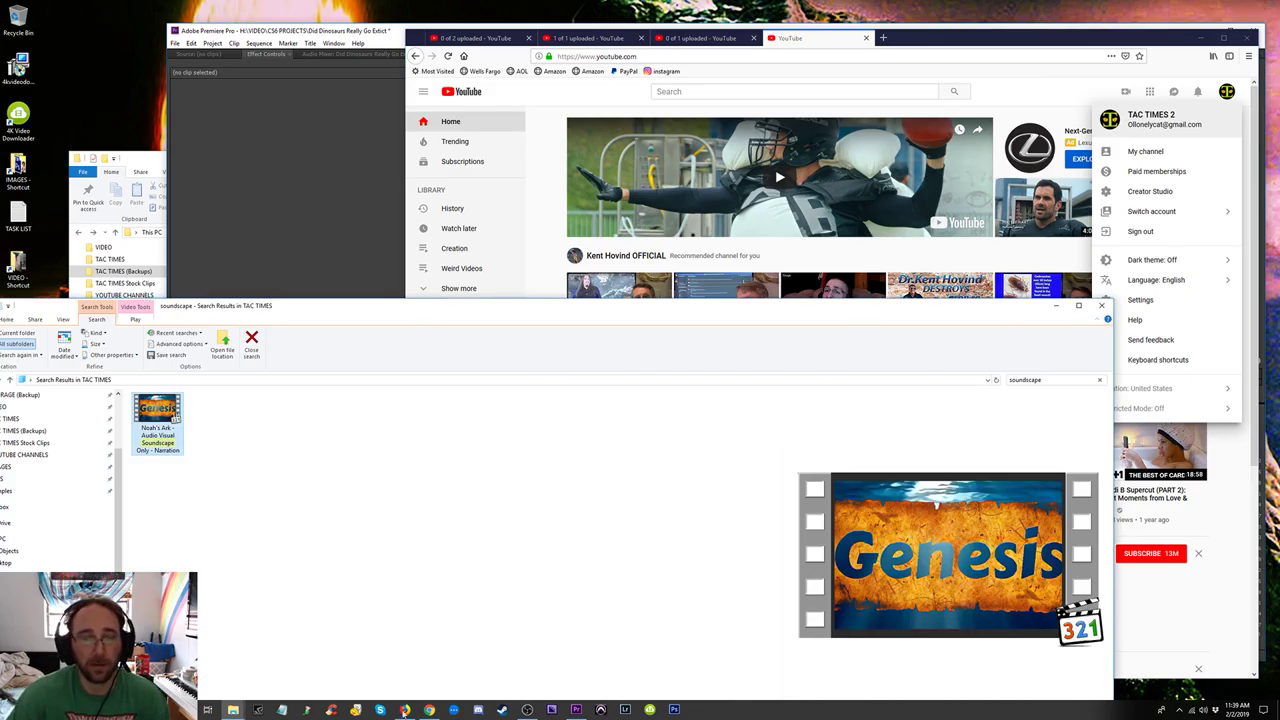
Close the TAC TIMES Backups folder and move the video-editing window up and left.
click(429, 709)
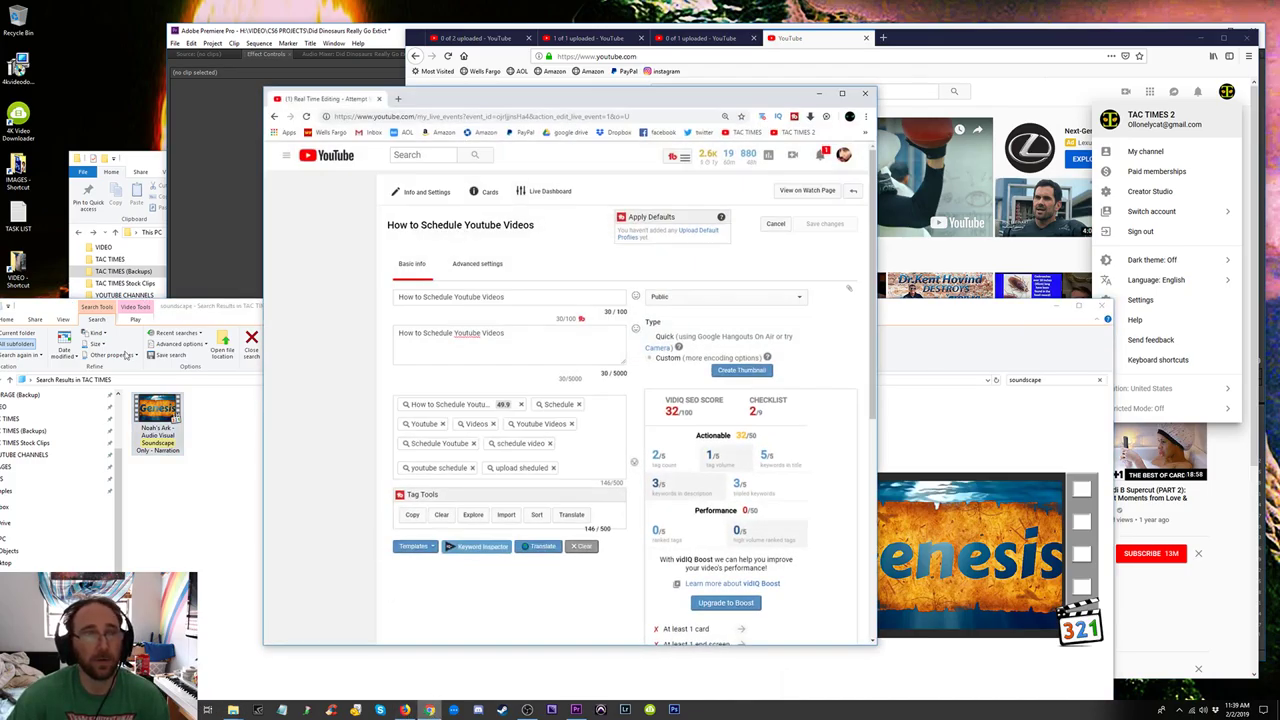
click(150, 155)
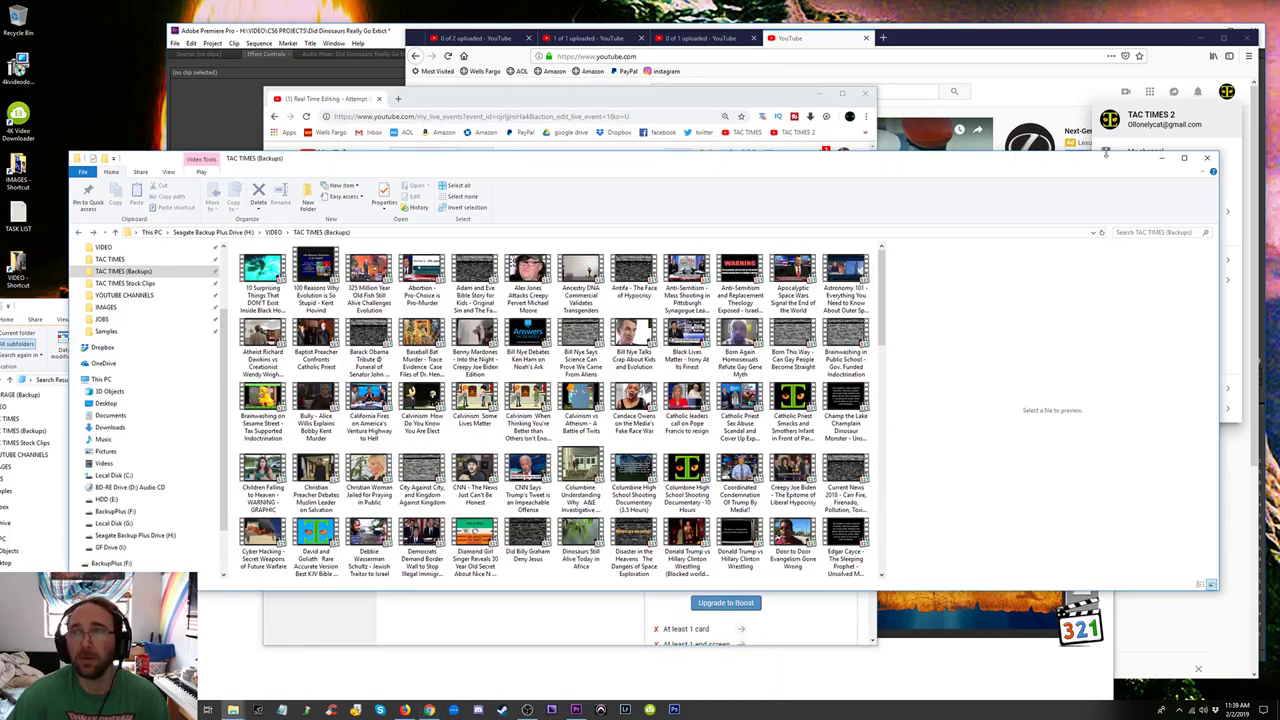
click(1207, 157)
drag(641, 99, 421, 77)
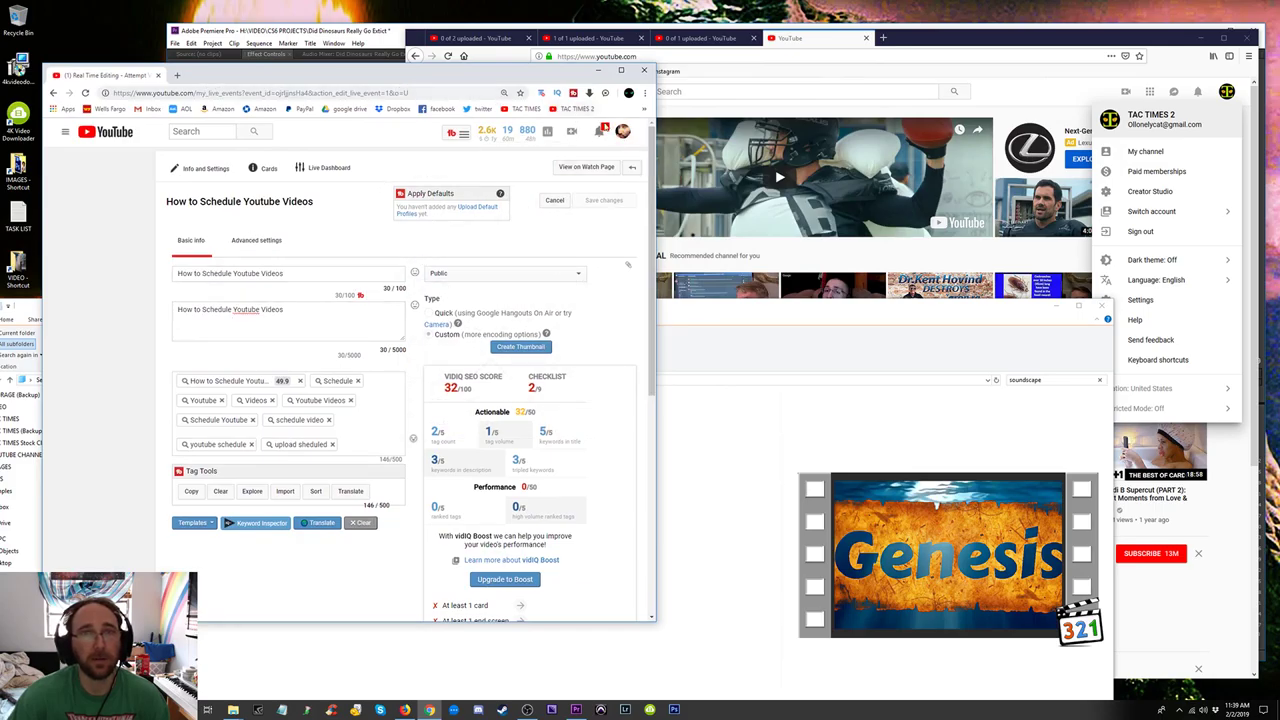
Switch to the TAC TIMES channel and open its channel page.
click(622, 134)
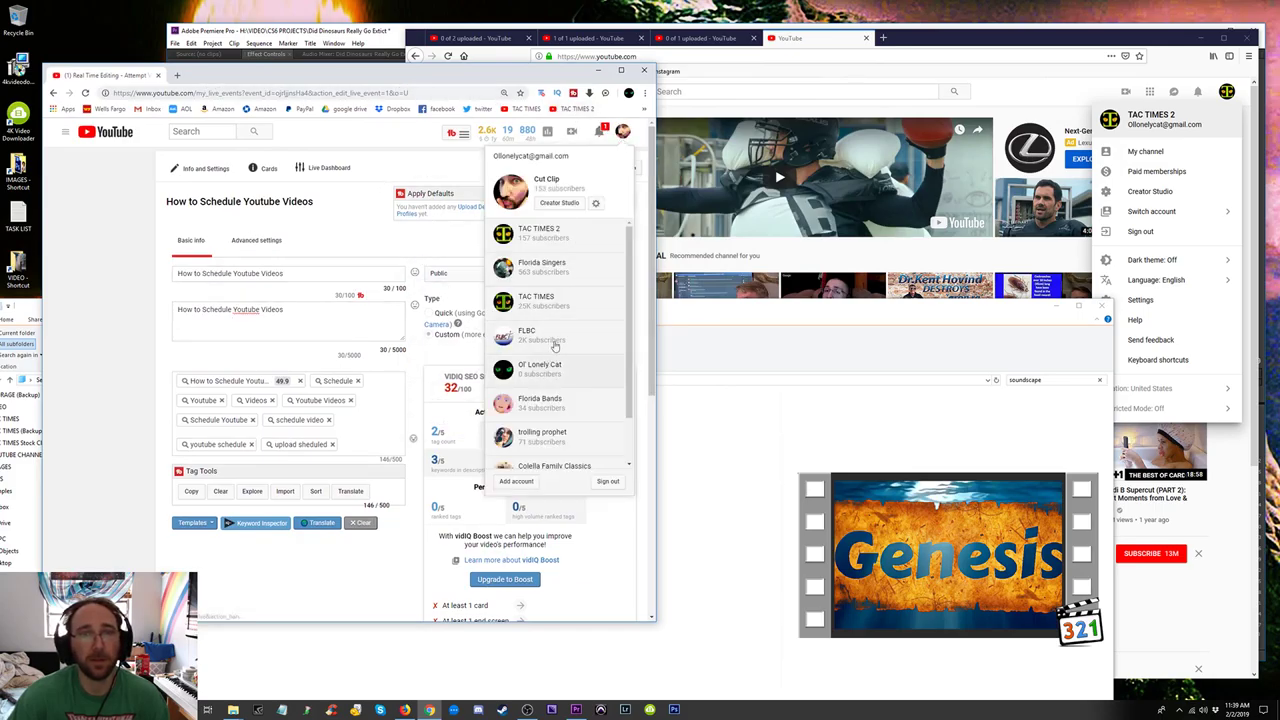
click(560, 308)
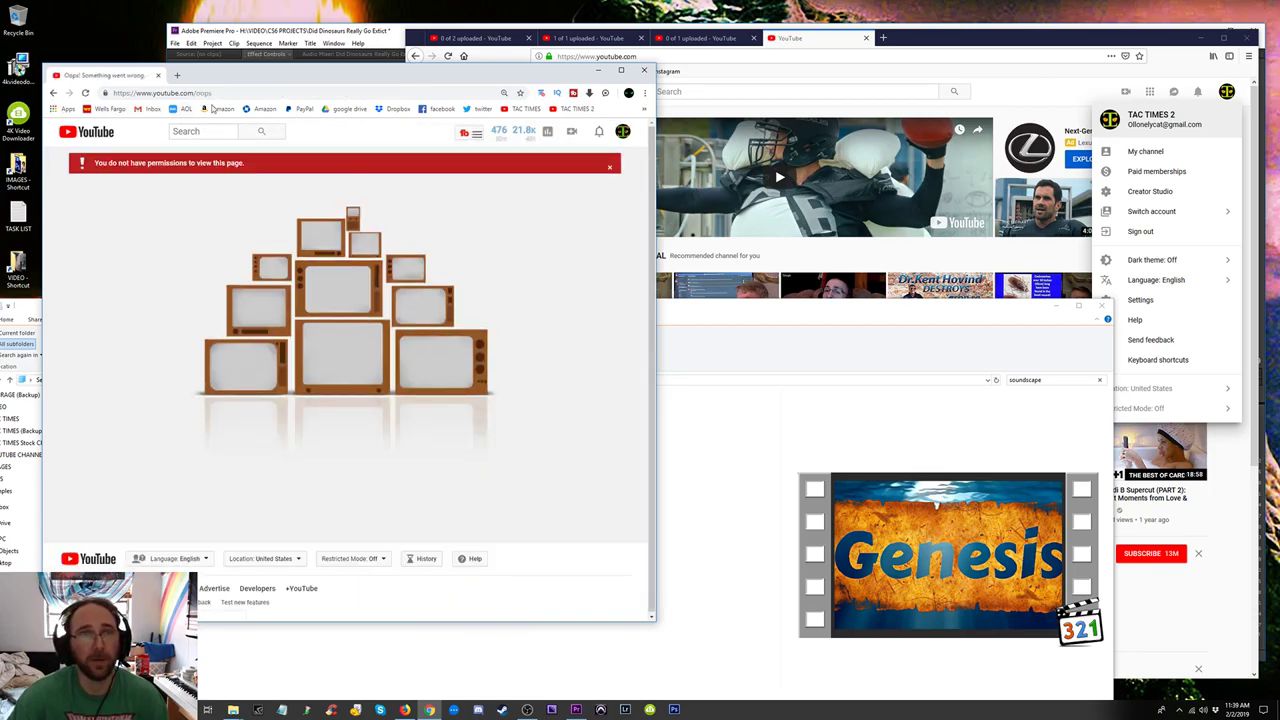
click(520, 108)
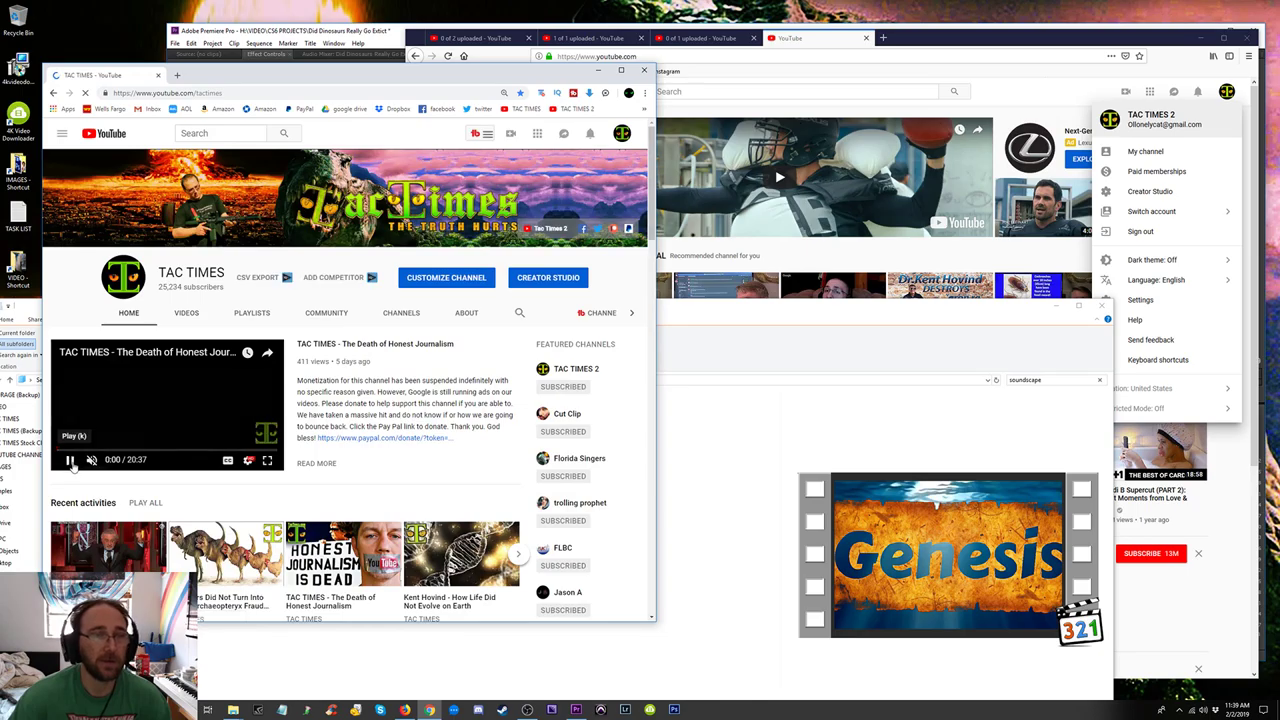
Arrange the channel page and YouTube home windows side by side.
drag(380, 74, 350, 27)
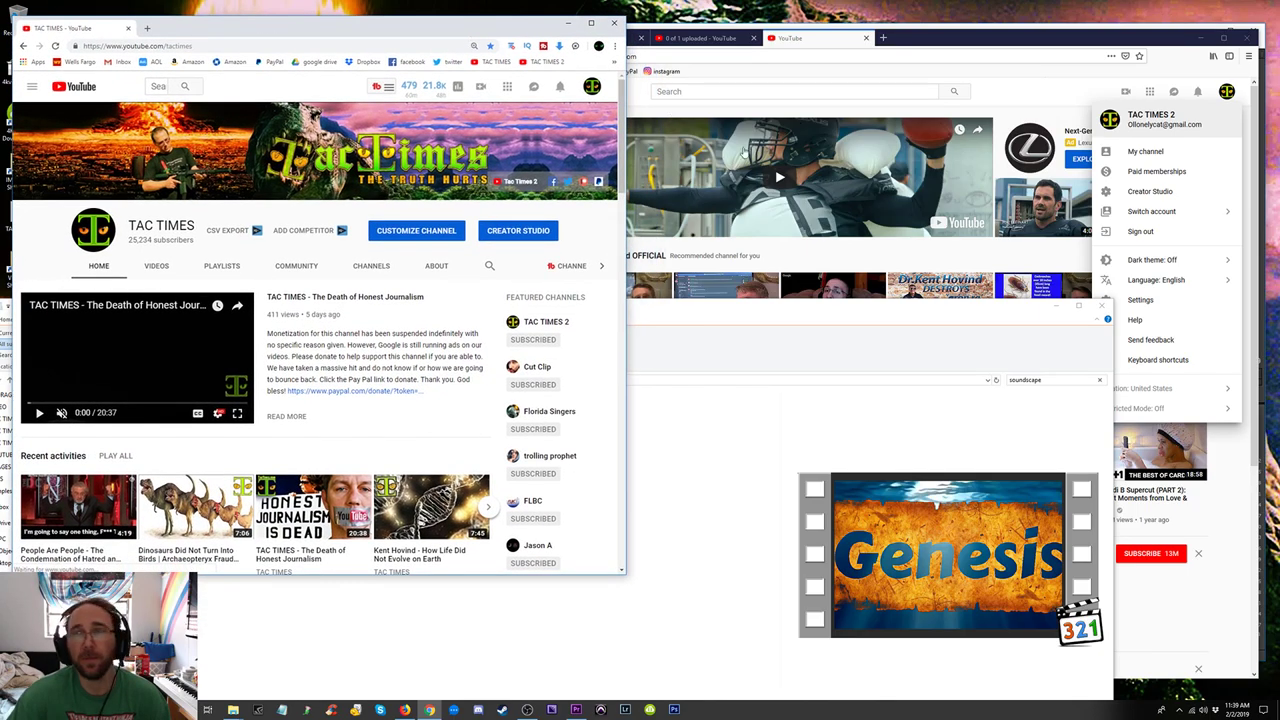
click(937, 38)
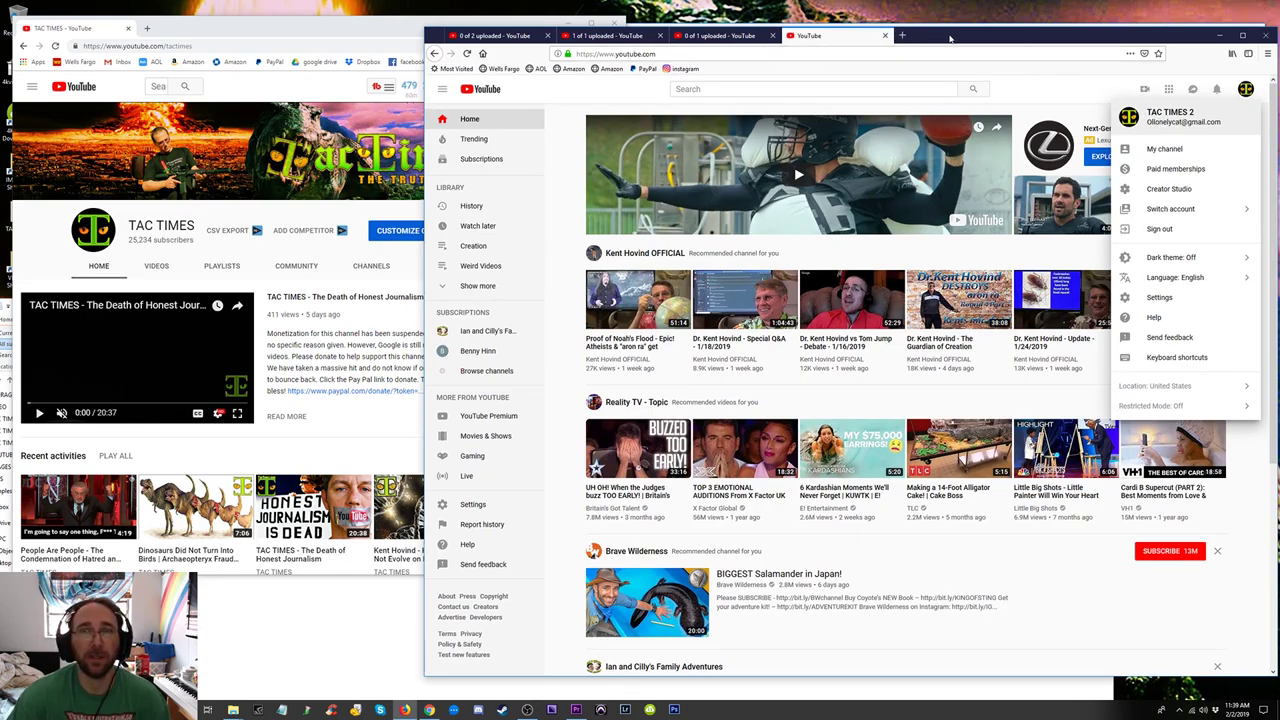
drag(426, 32, 606, 32)
drag(1112, 38, 1094, 28)
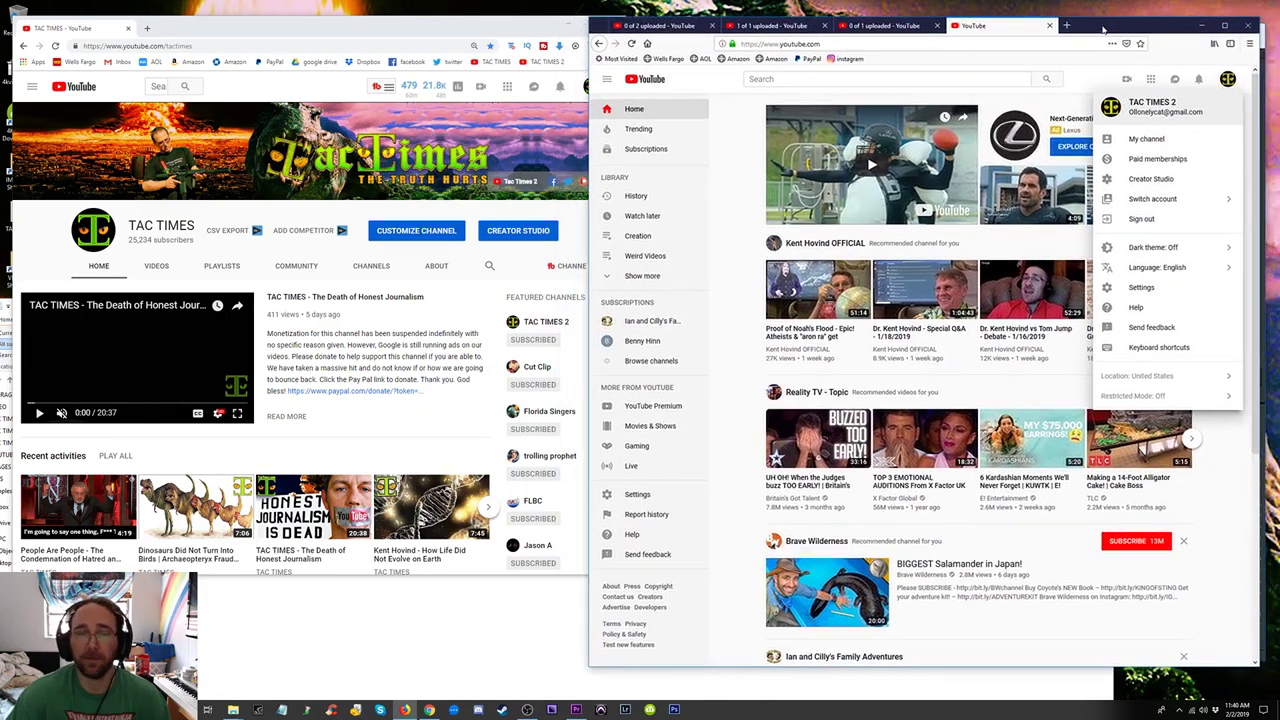
Close the soundscape search window, adjust the channel page window, and bring OBS forward.
click(517, 620)
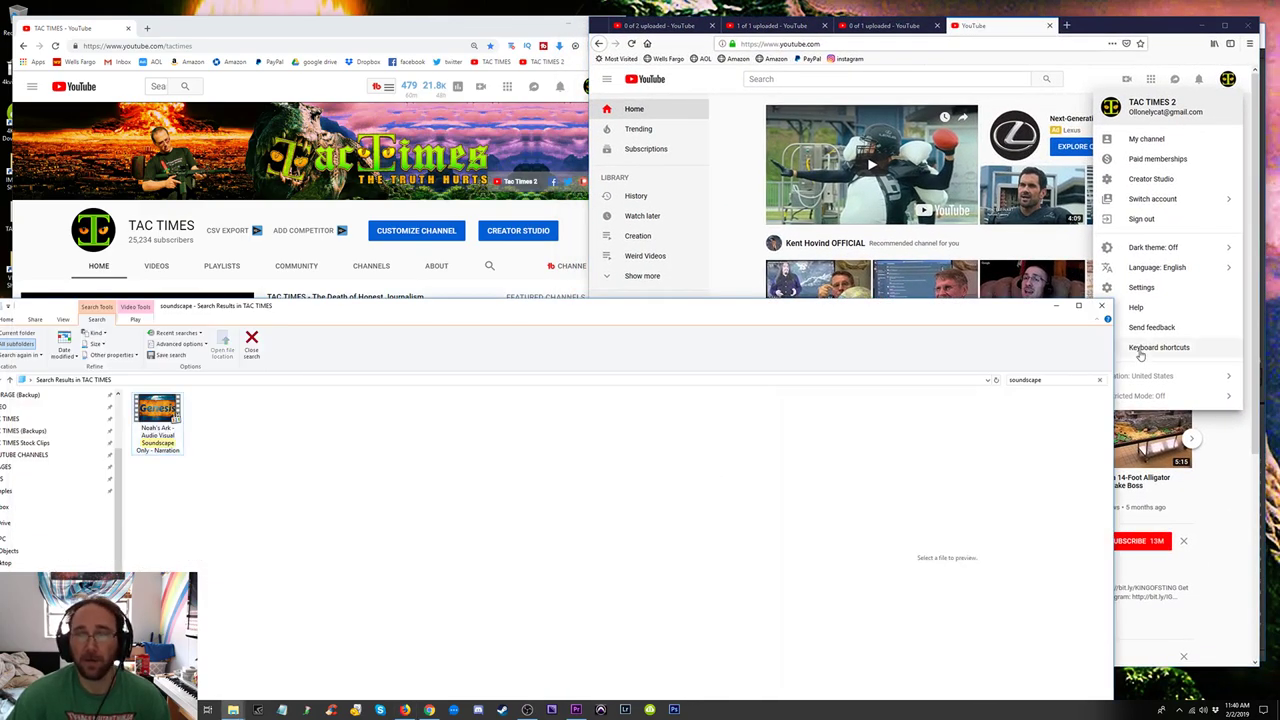
click(1101, 305)
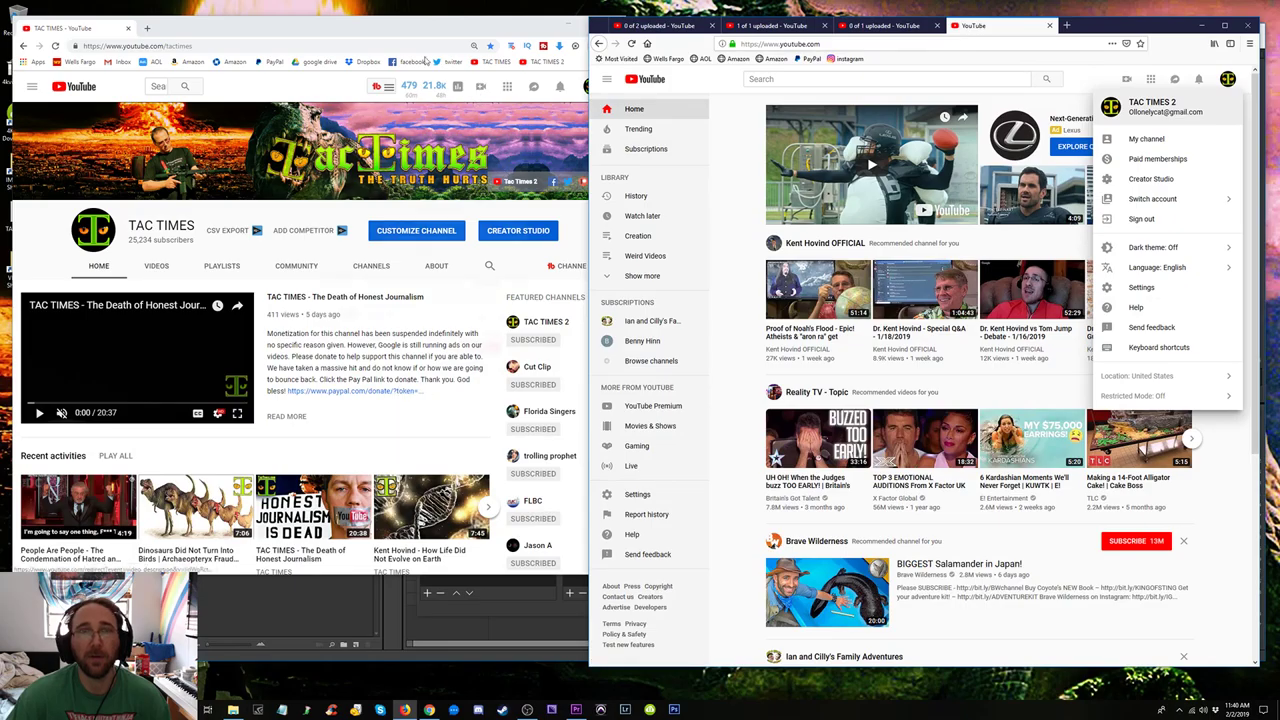
drag(590, 392, 634, 392)
drag(300, 18, 317, 37)
click(475, 614)
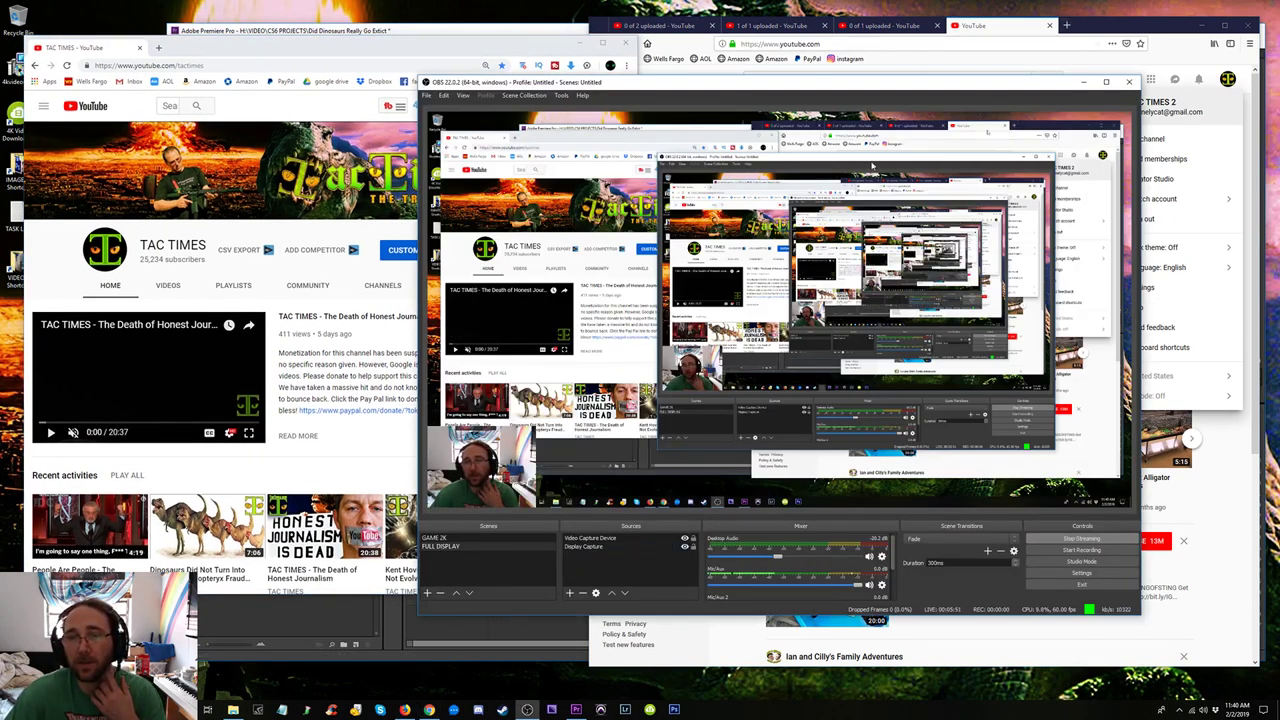
Minimize Premiere Pro and OBS, then raise the channel page window slightly.
click(489, 631)
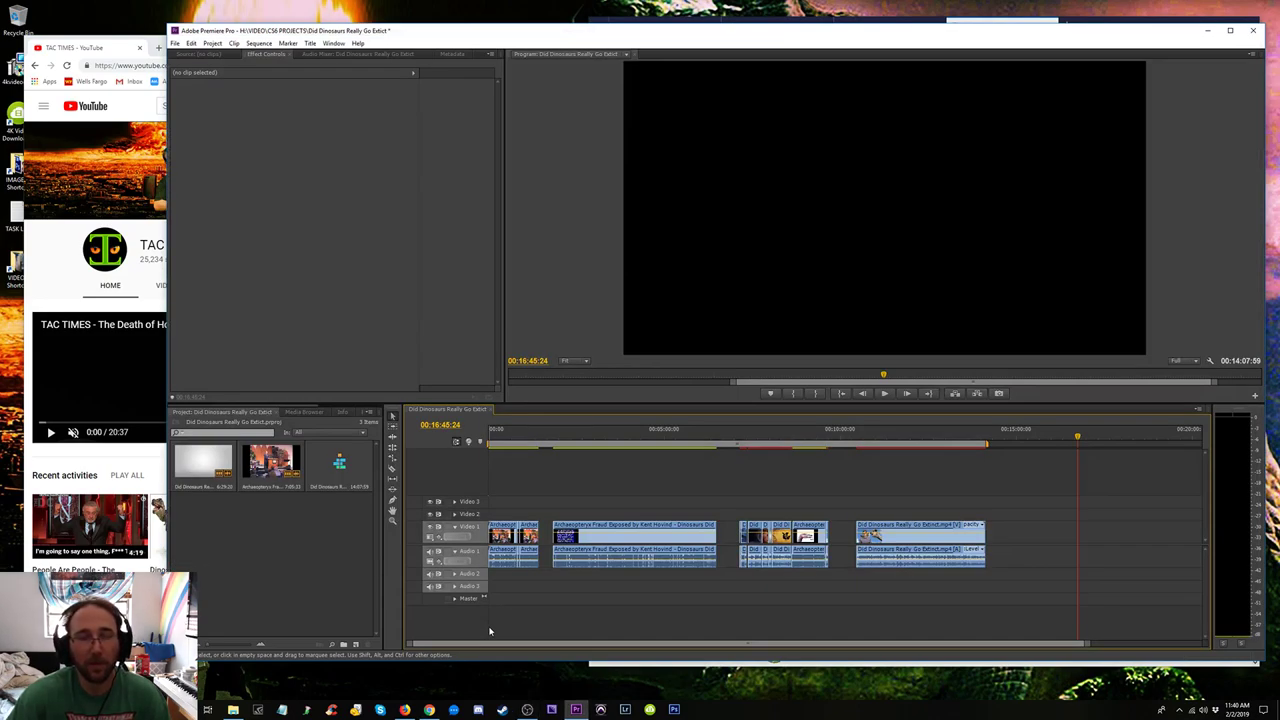
click(1207, 33)
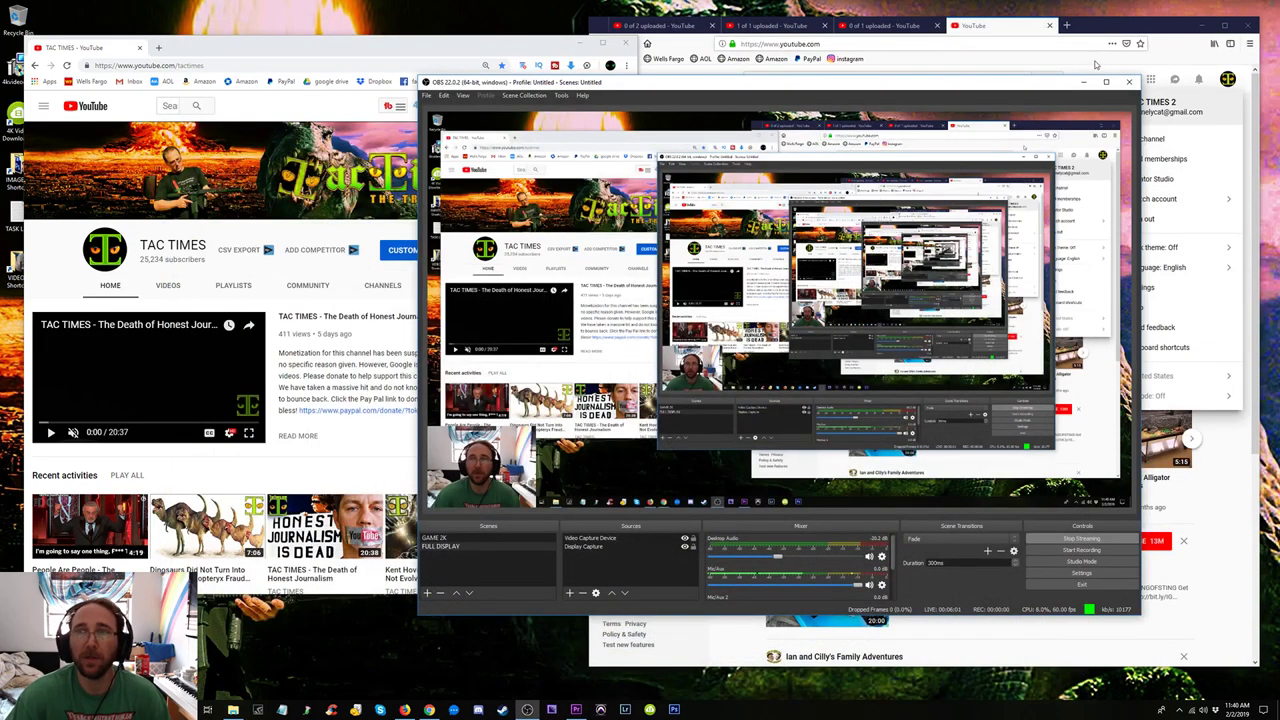
click(1083, 81)
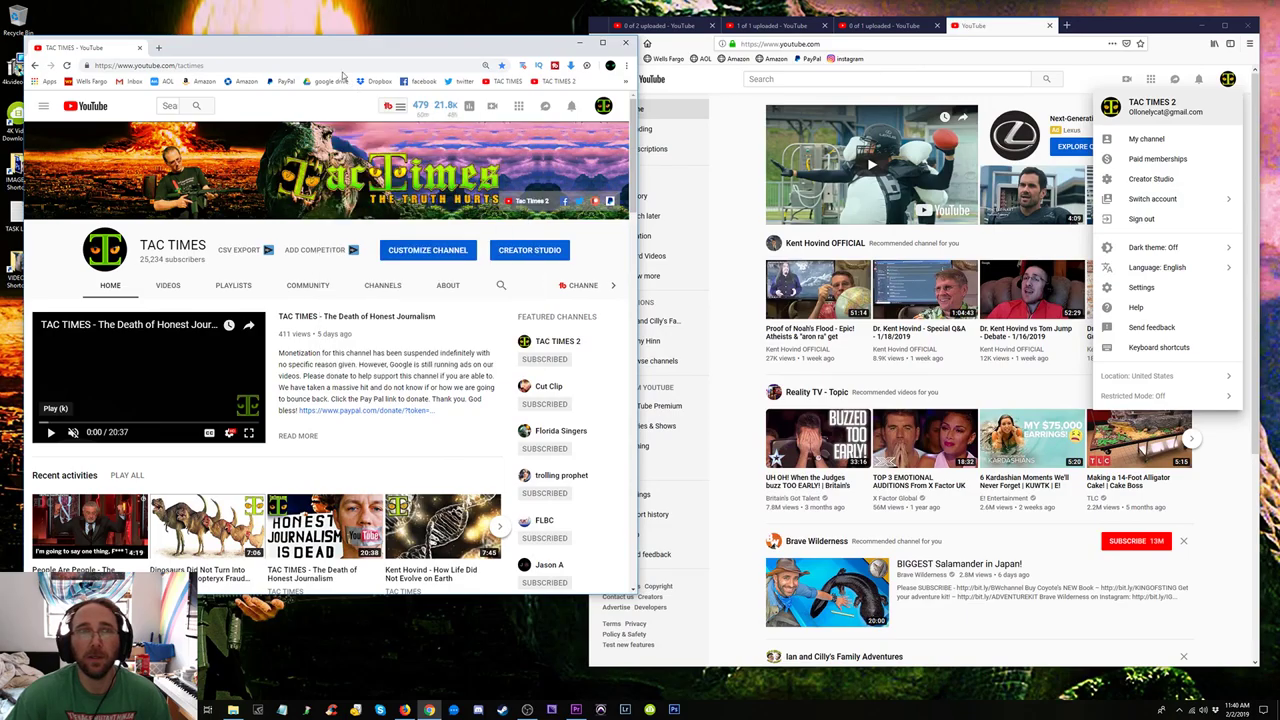
drag(317, 54, 327, 26)
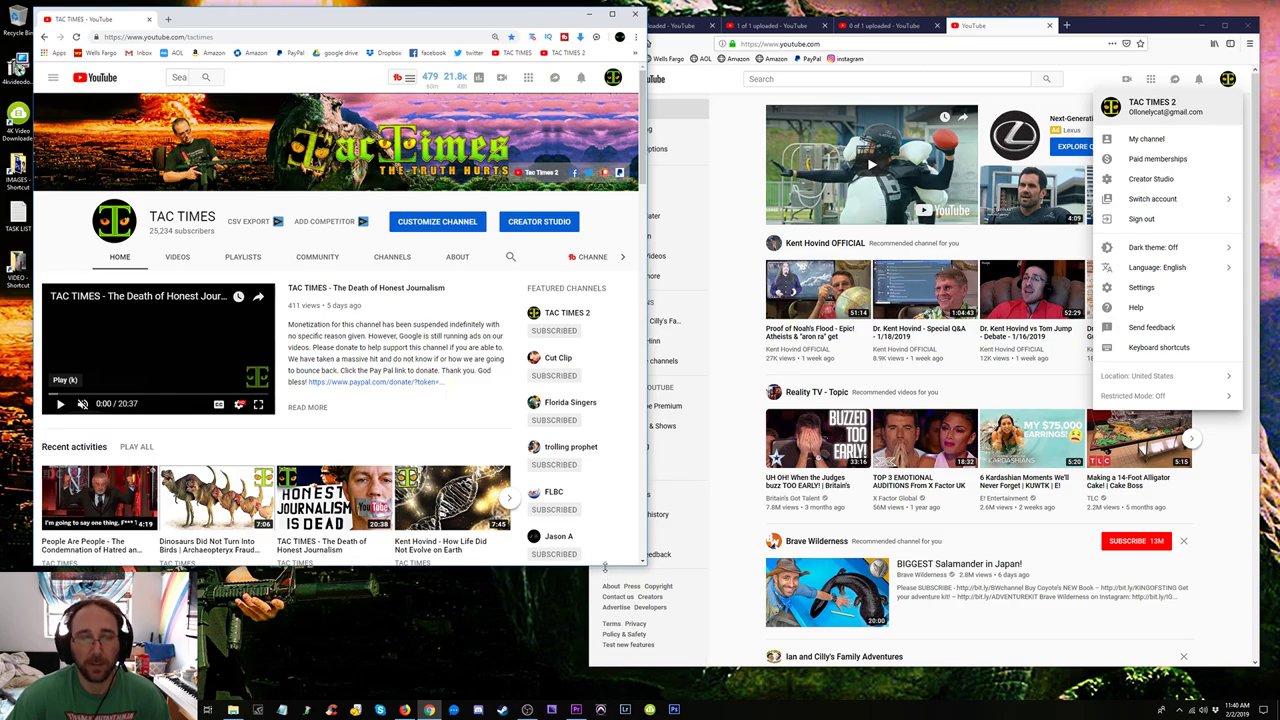
Tile the channel page window on the left and the home page window on the right.
drag(604, 566, 605, 690)
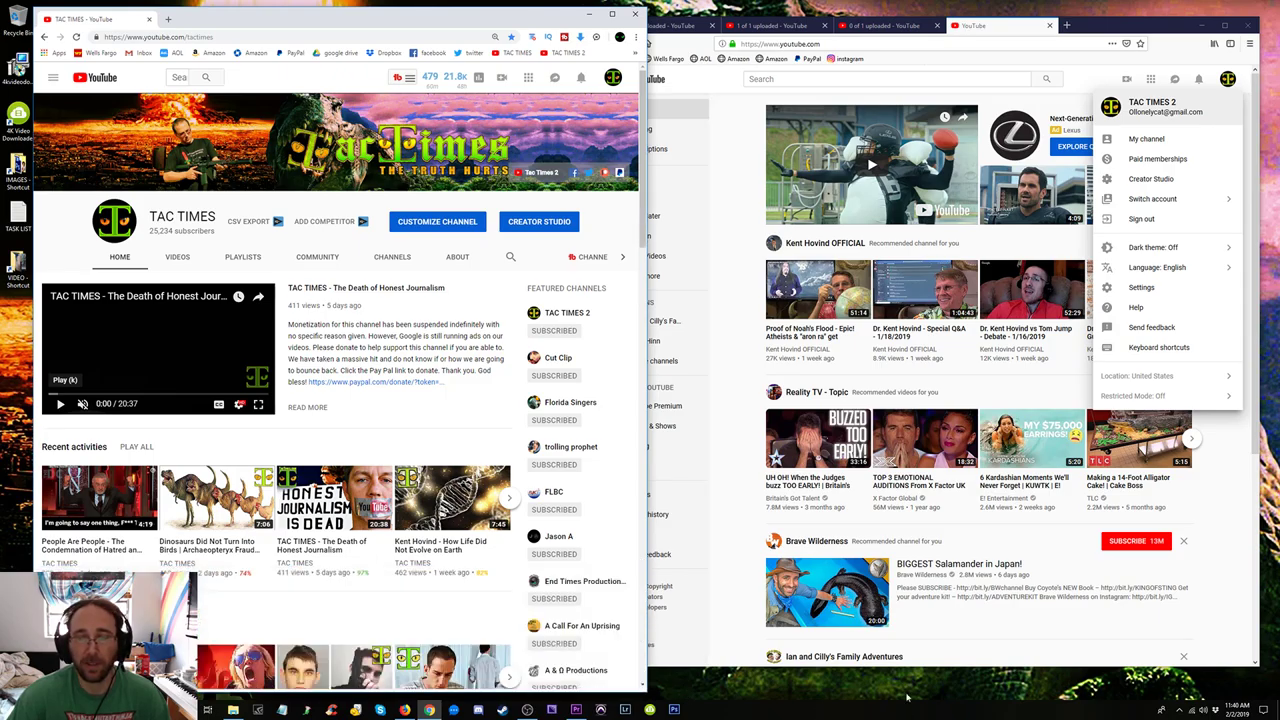
drag(908, 667, 908, 694)
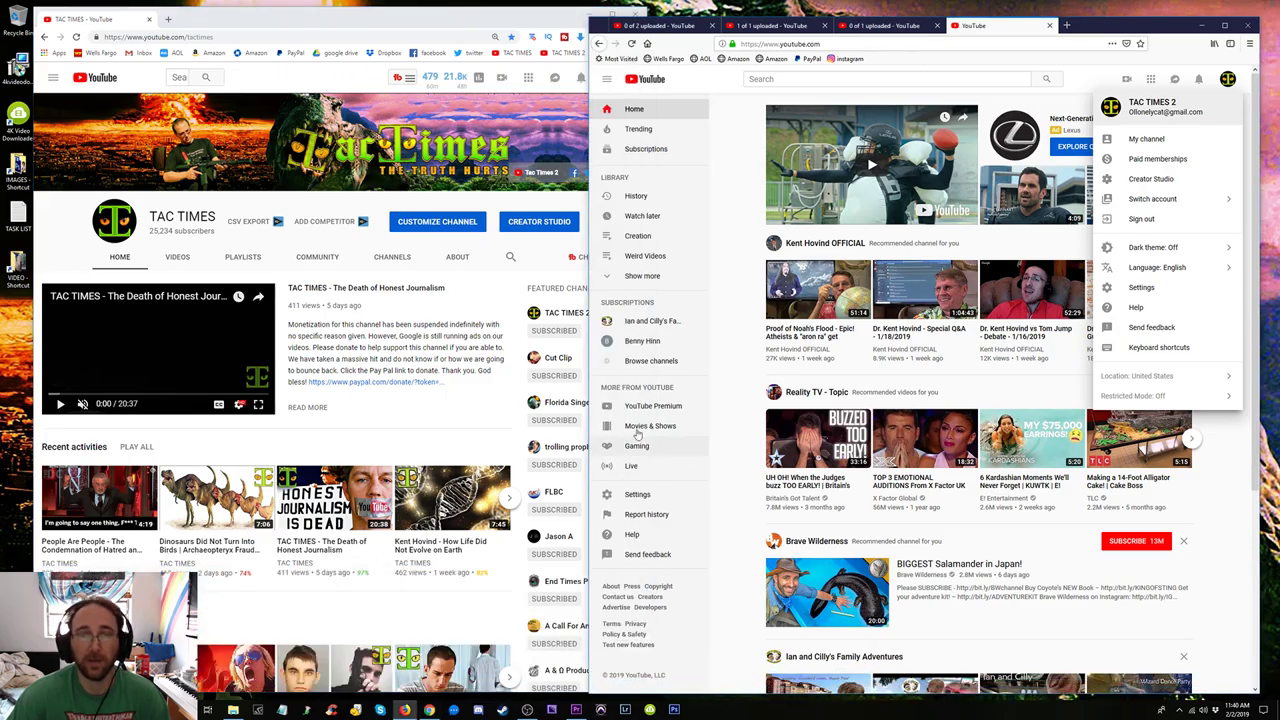
drag(590, 421, 632, 441)
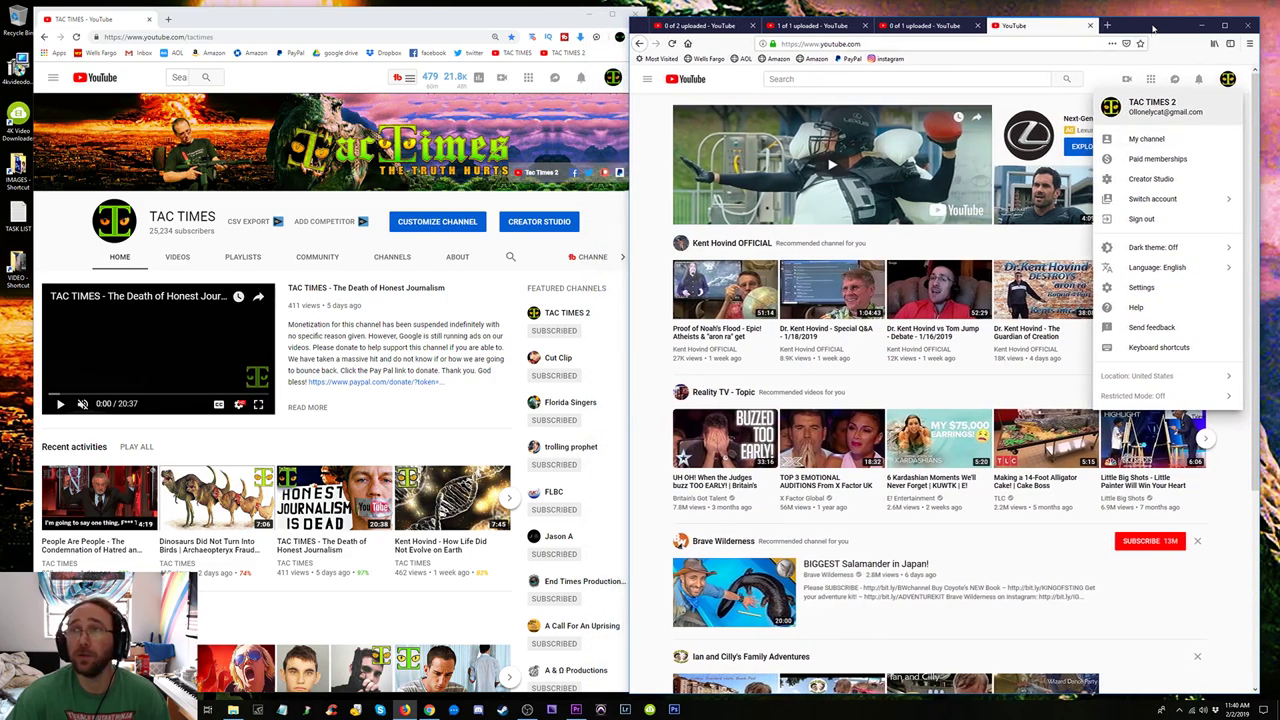
drag(1153, 28, 1170, 12)
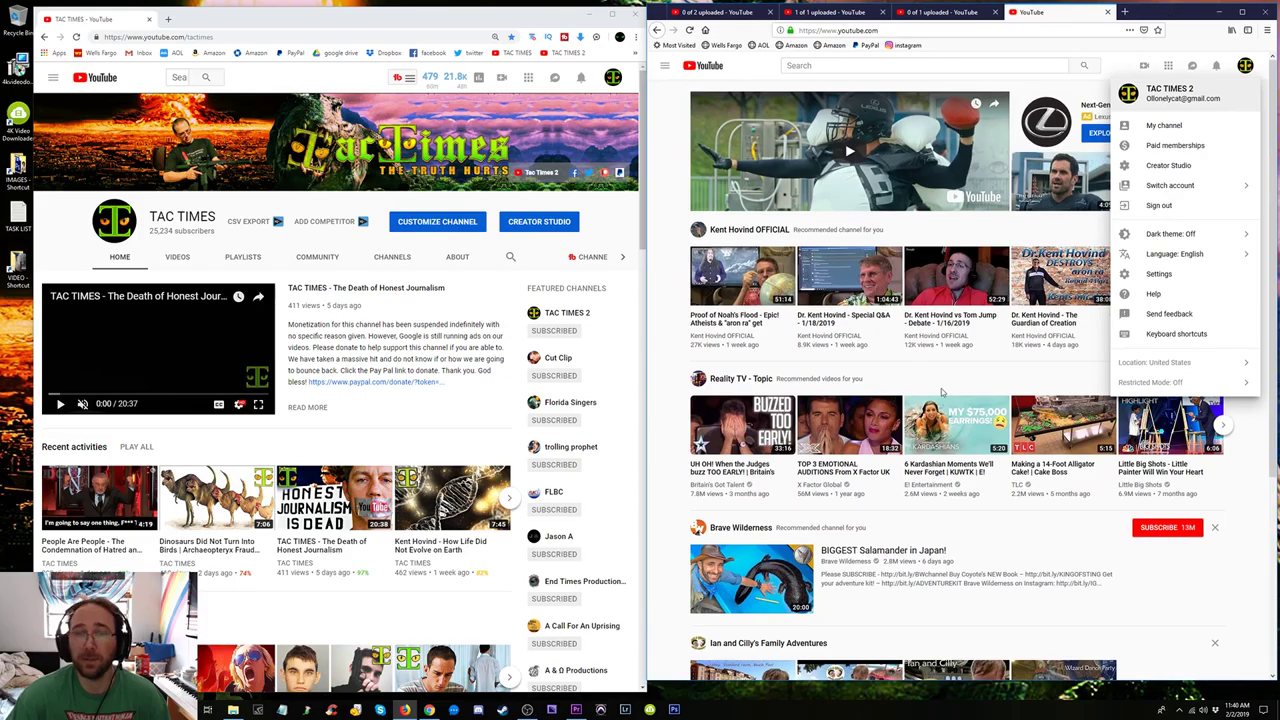
drag(647, 688, 564, 690)
drag(355, 8, 1, 10)
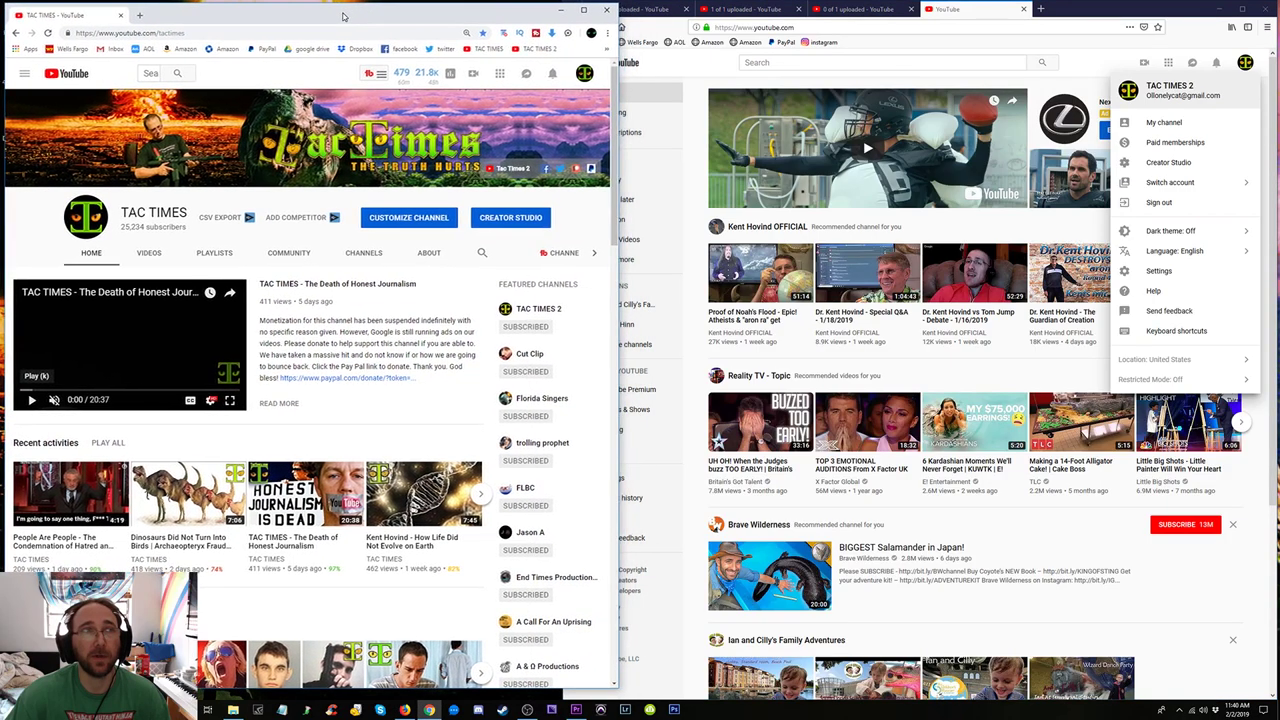
drag(616, 673, 535, 700)
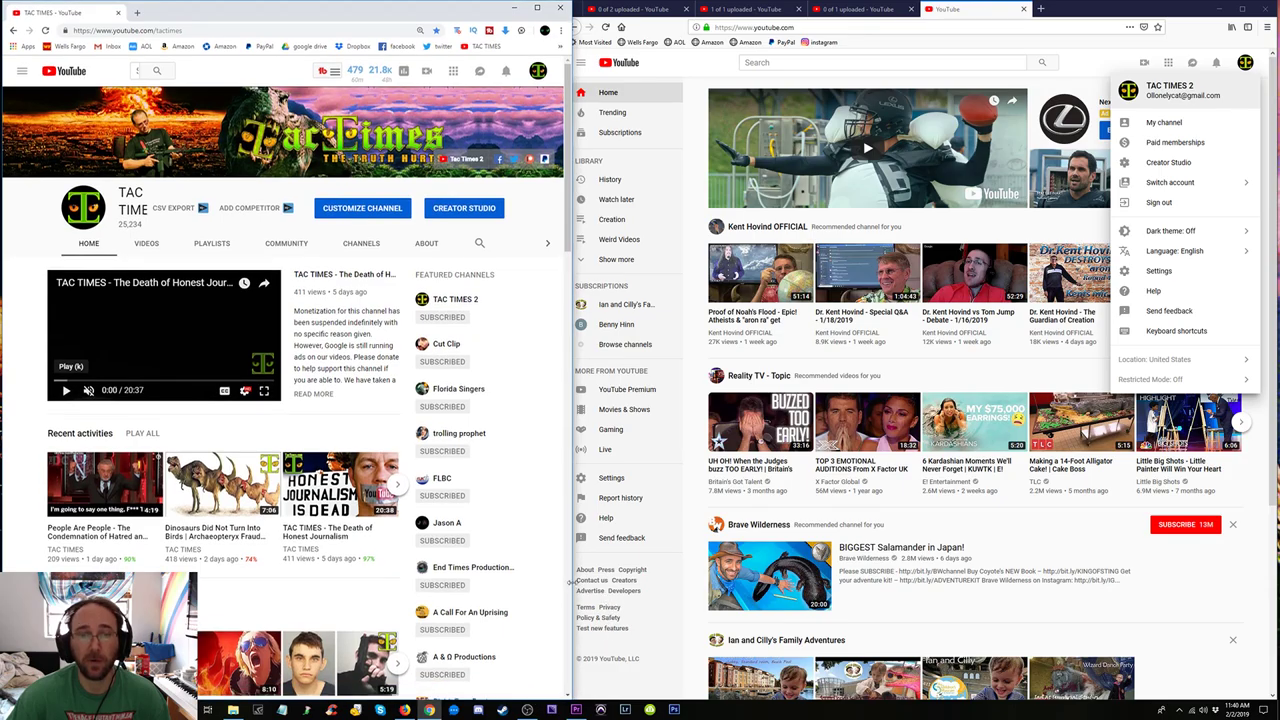
drag(570, 582, 692, 592)
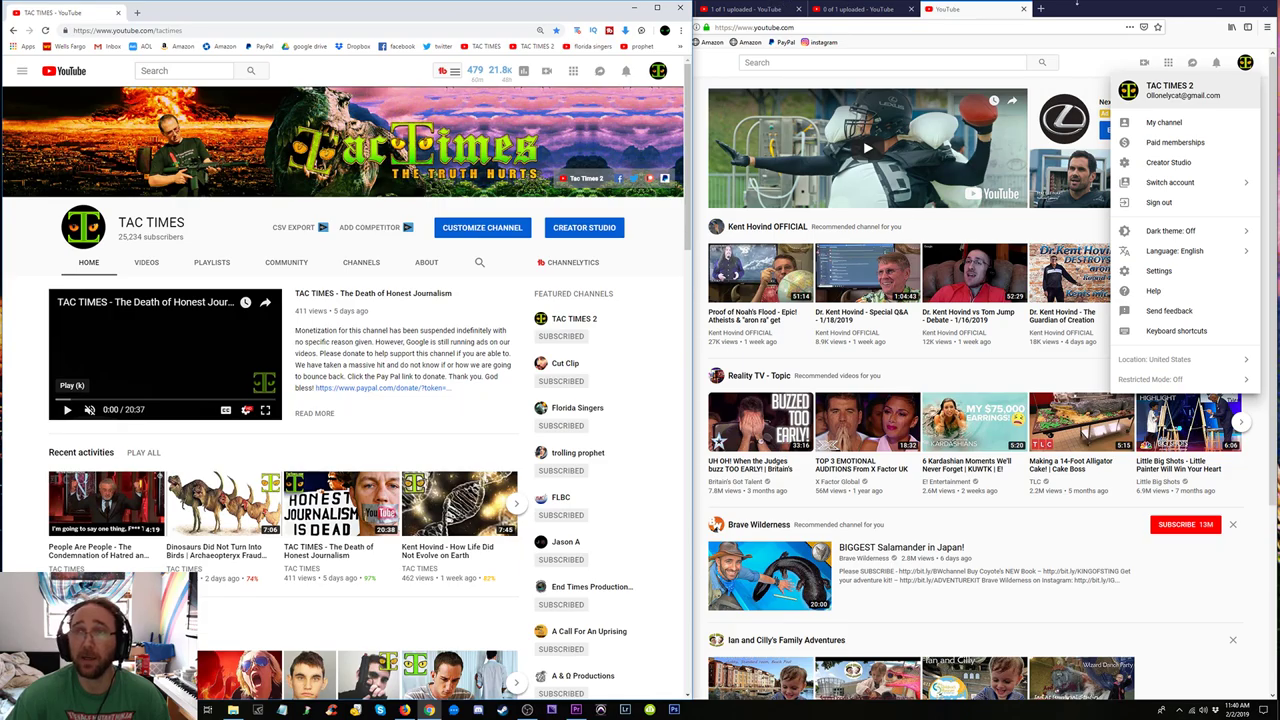
click(970, 5)
drag(563, 175, 632, 168)
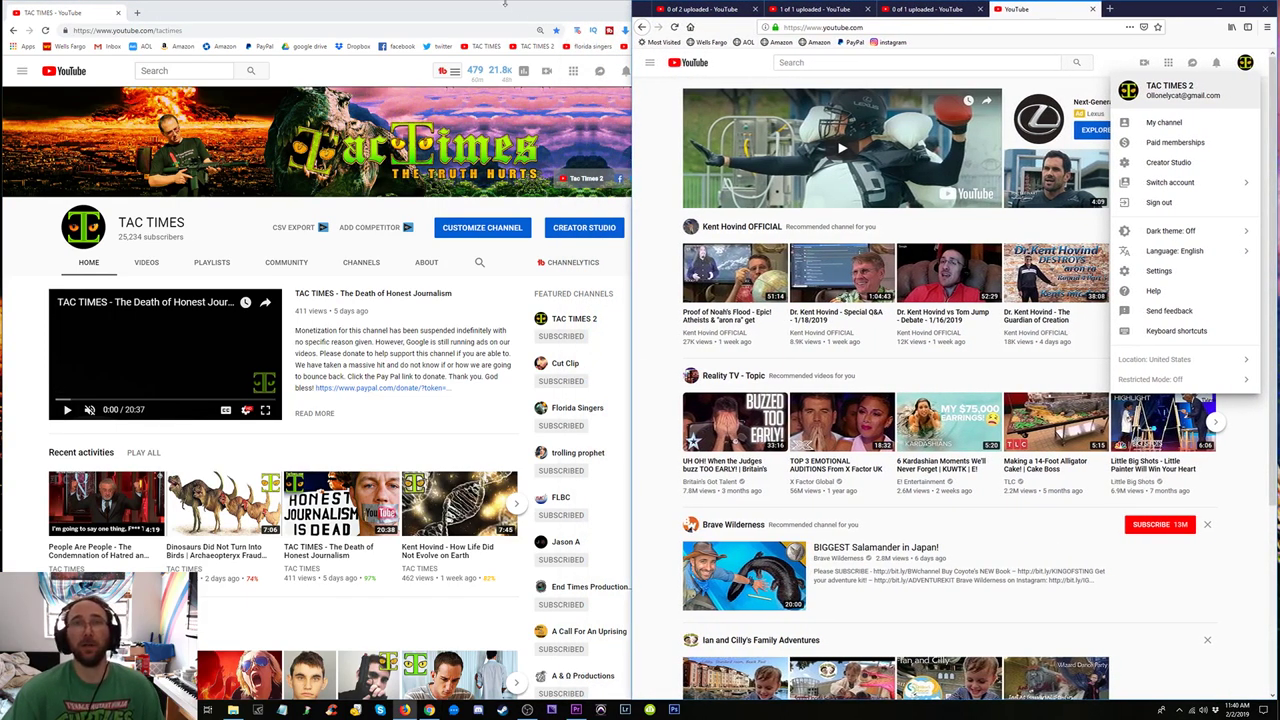
click(516, 8)
drag(686, 268, 633, 266)
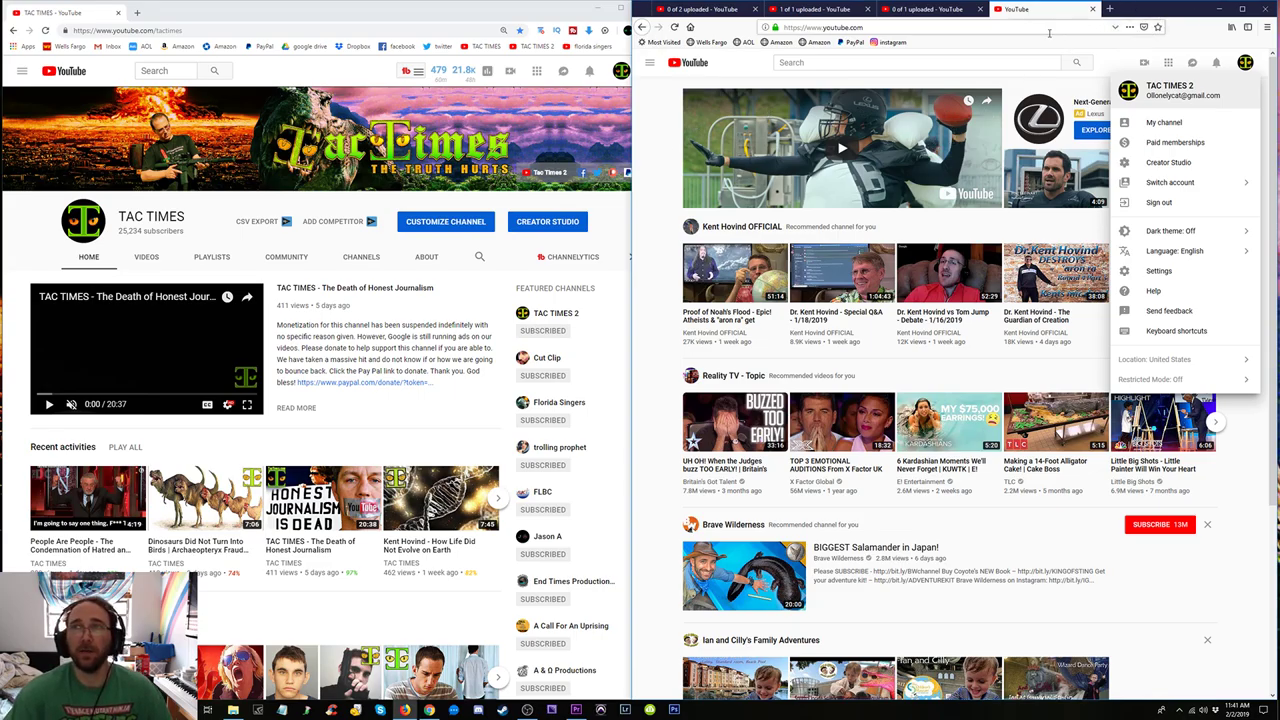
Dismiss the home page account menu and open the channel window's account menu.
click(1025, 60)
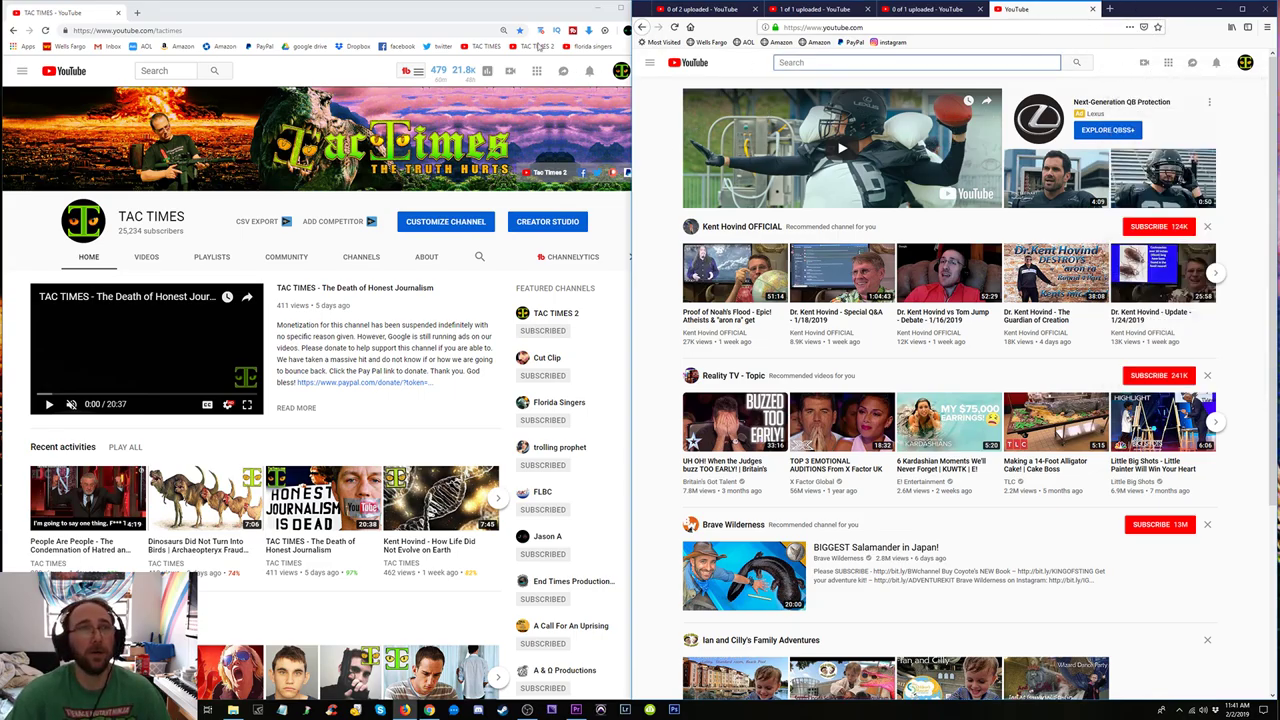
click(225, 10)
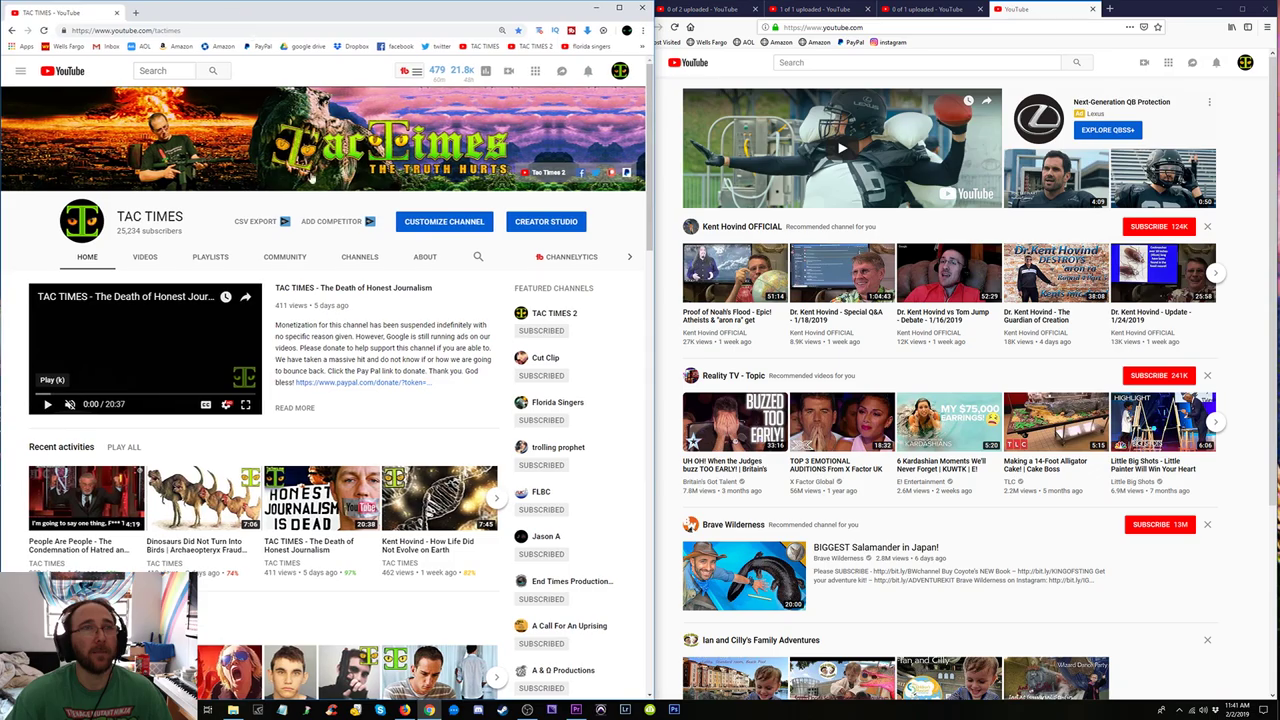
click(620, 71)
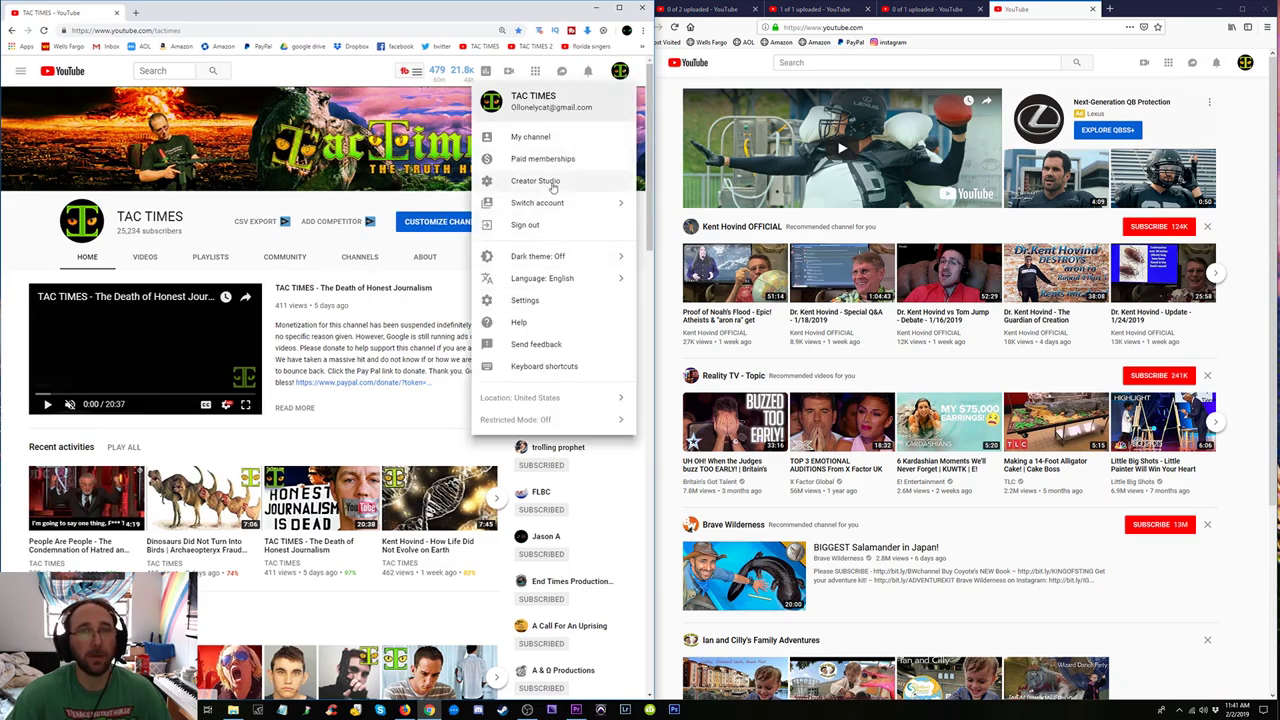
Go to Creator Studio, reload its dashboard, and list the 187 videos in Video Manager.
click(550, 182)
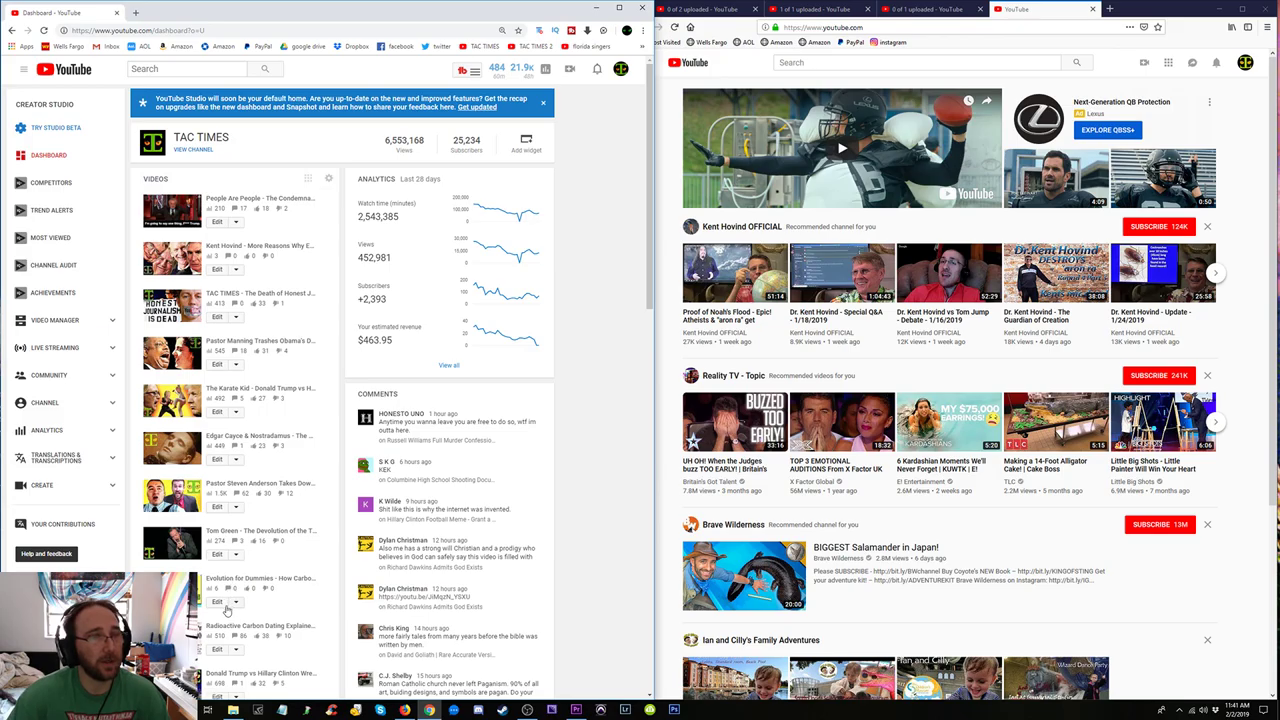
scroll(296, 408, down, 1)
scroll(296, 408, down, 5)
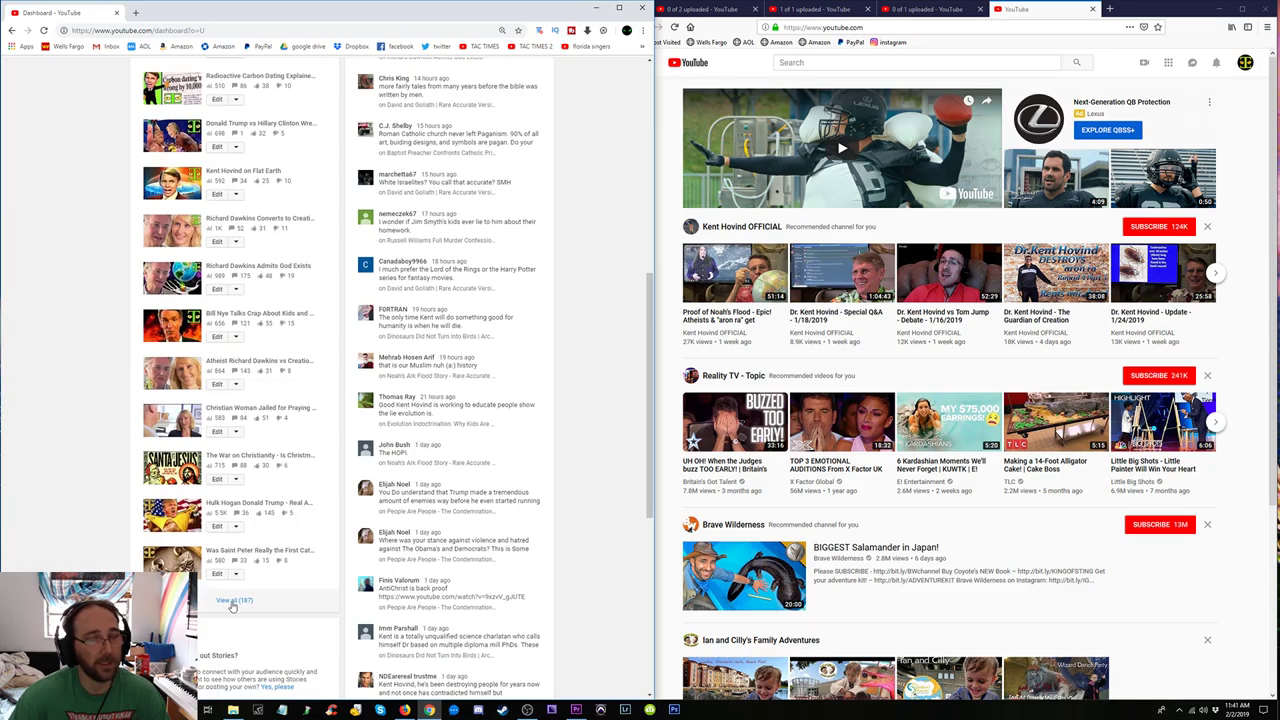
key(F5)
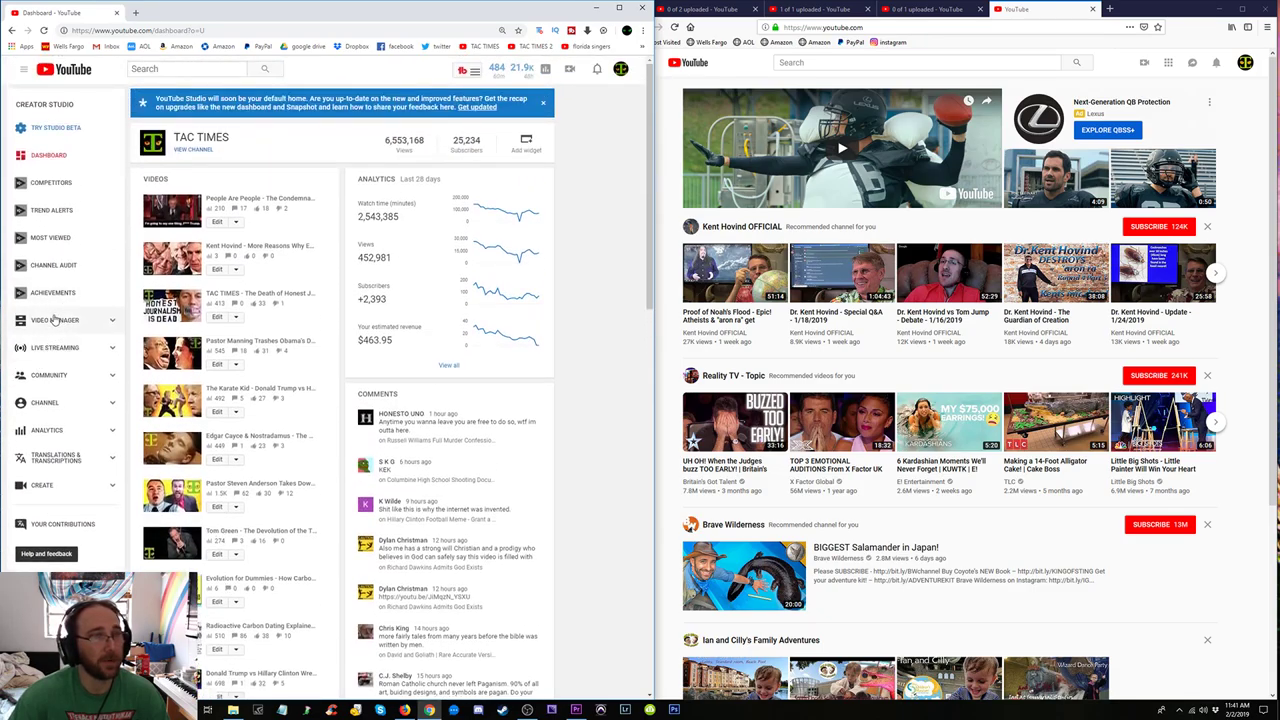
click(55, 319)
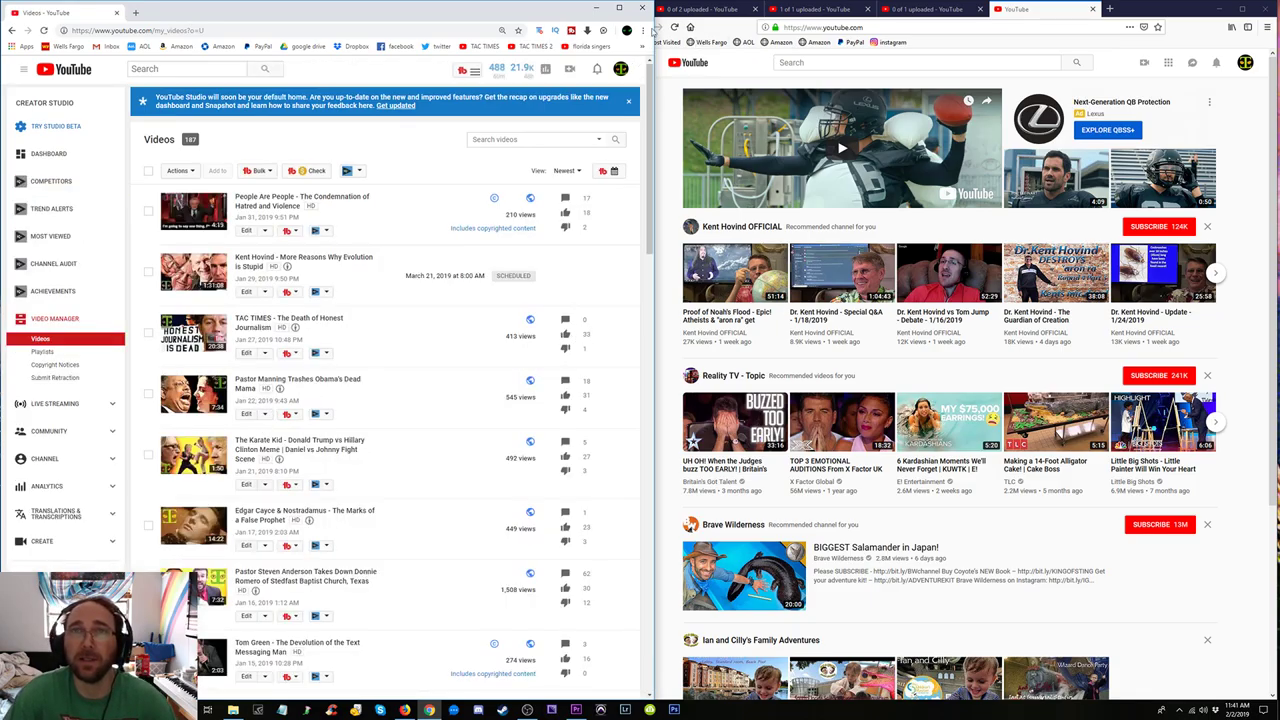
Review each upload tab and close the YouTube home page tab.
click(705, 9)
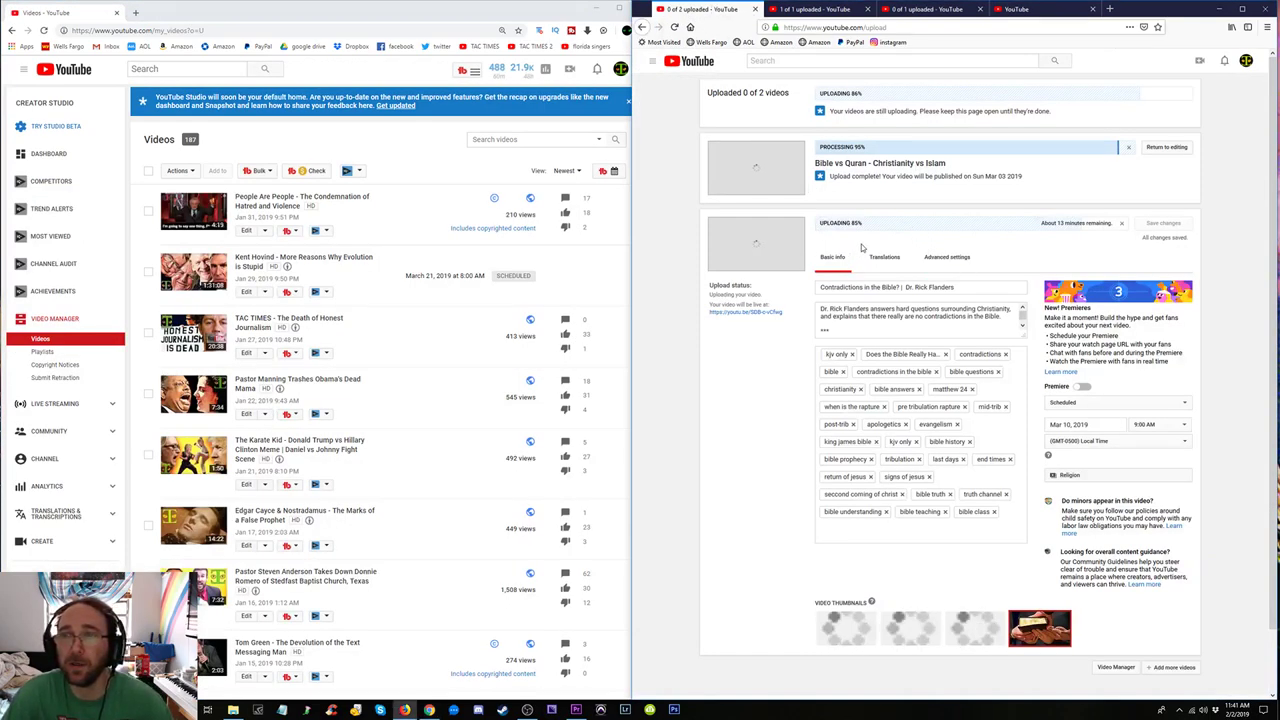
click(826, 9)
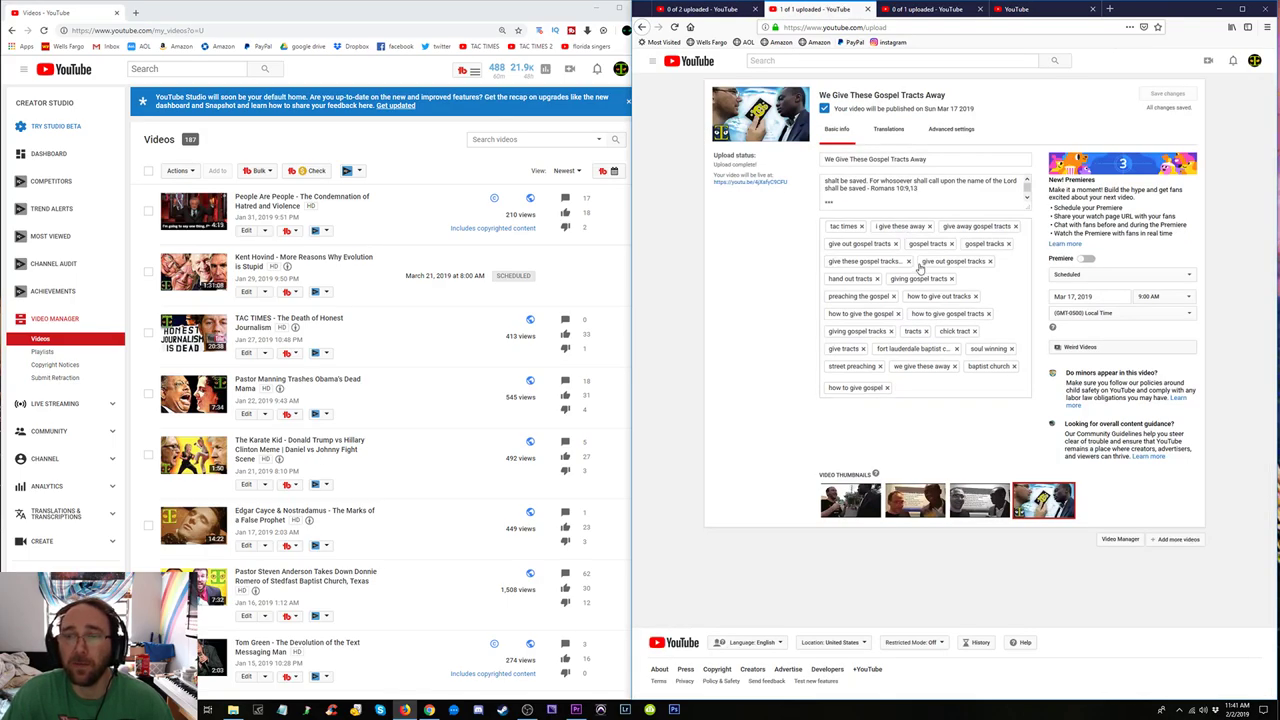
click(910, 9)
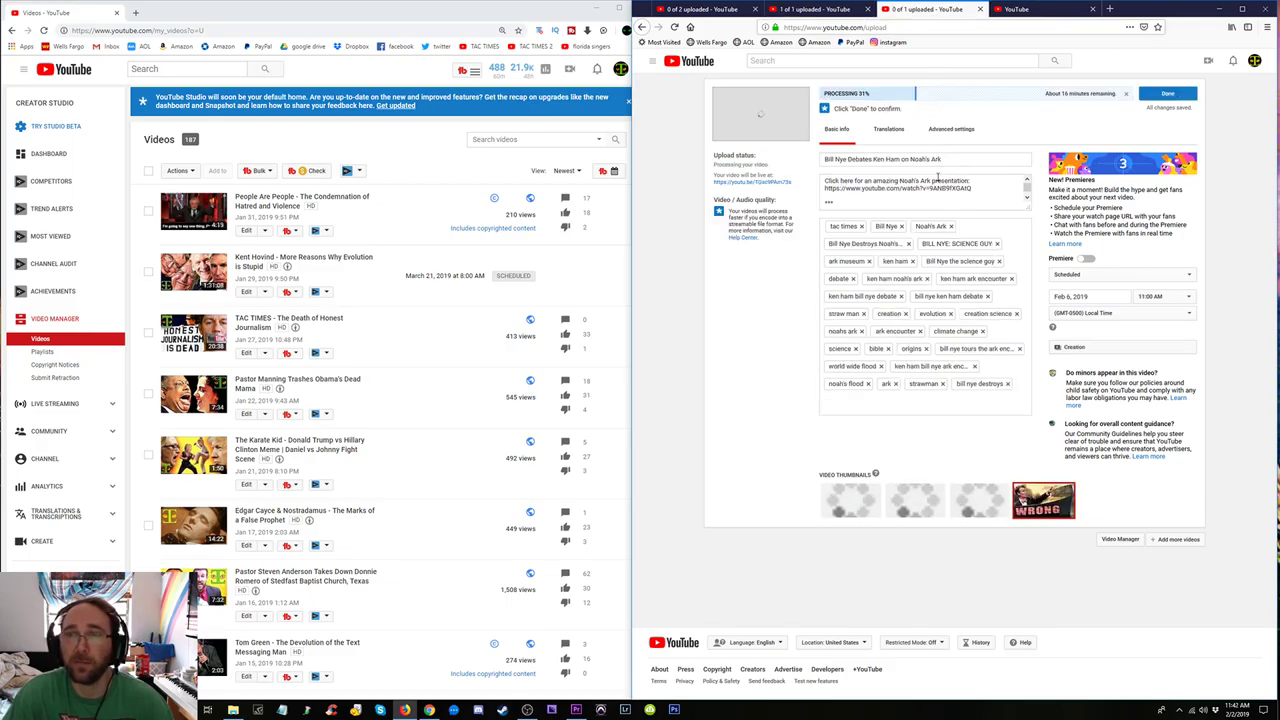
click(1016, 9)
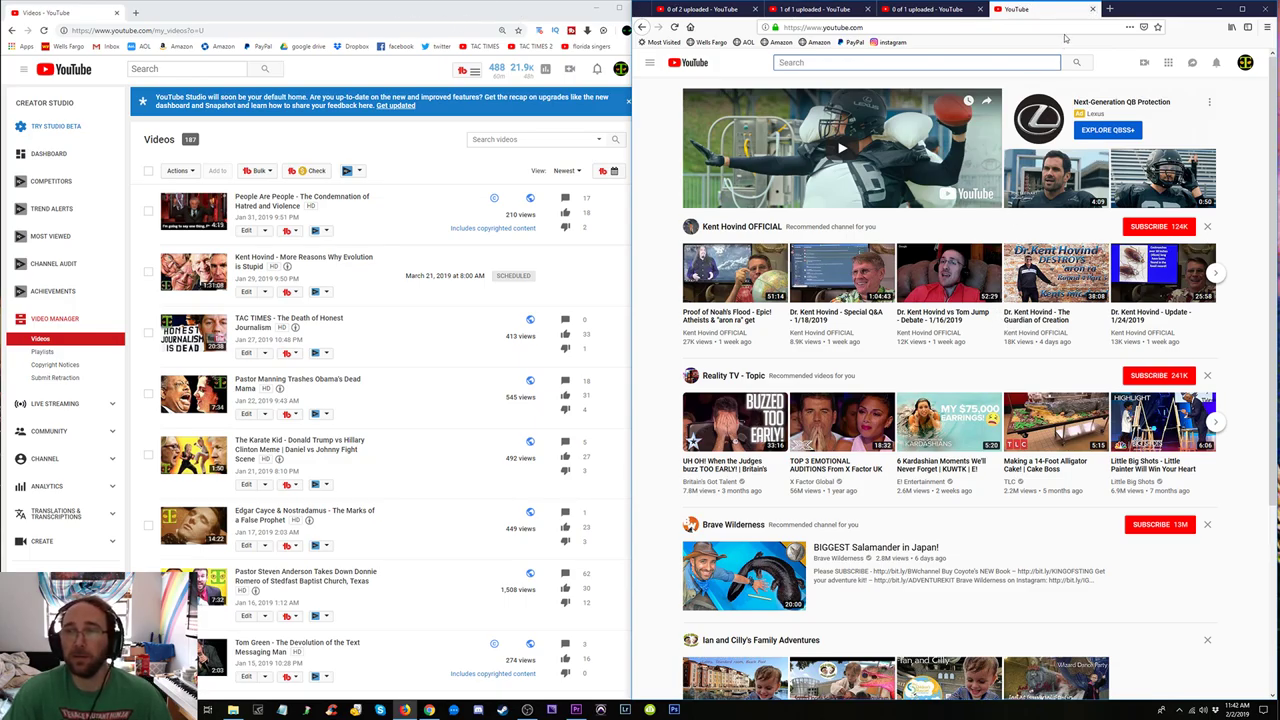
click(1092, 9)
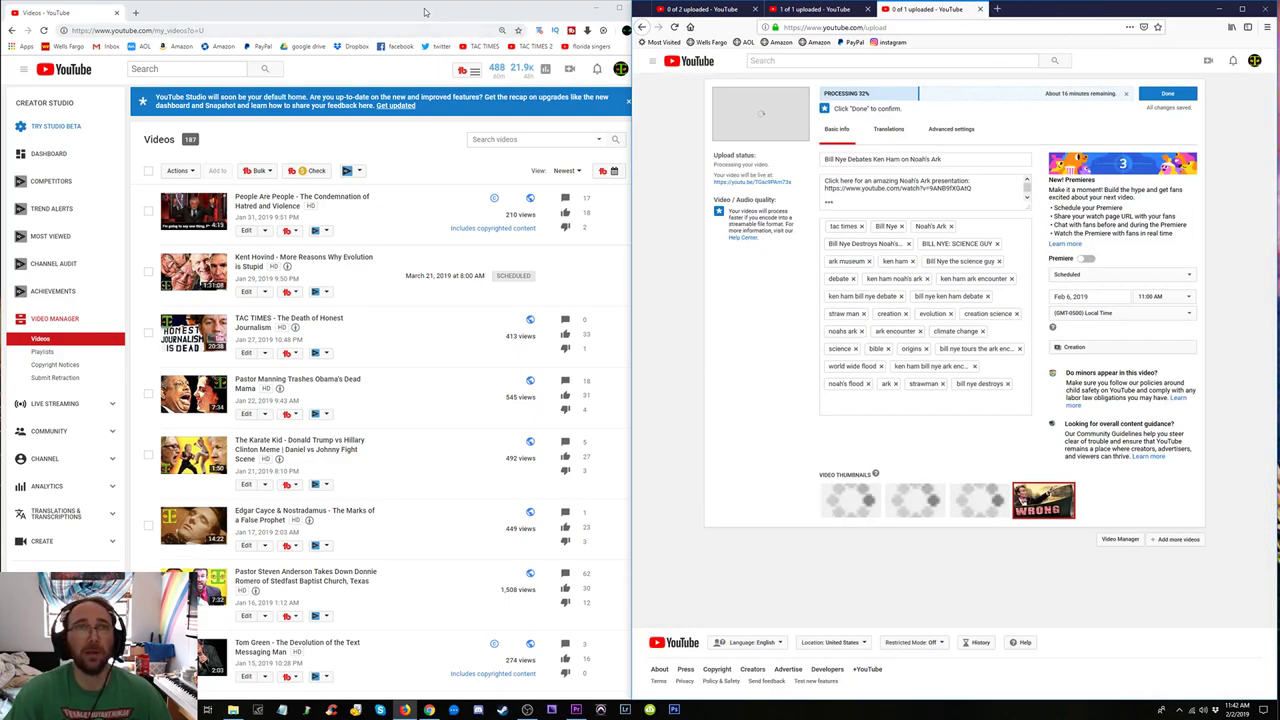
Adjust the left window's width and reopen the Bible vs Quran upload's details.
drag(631, 46, 652, 46)
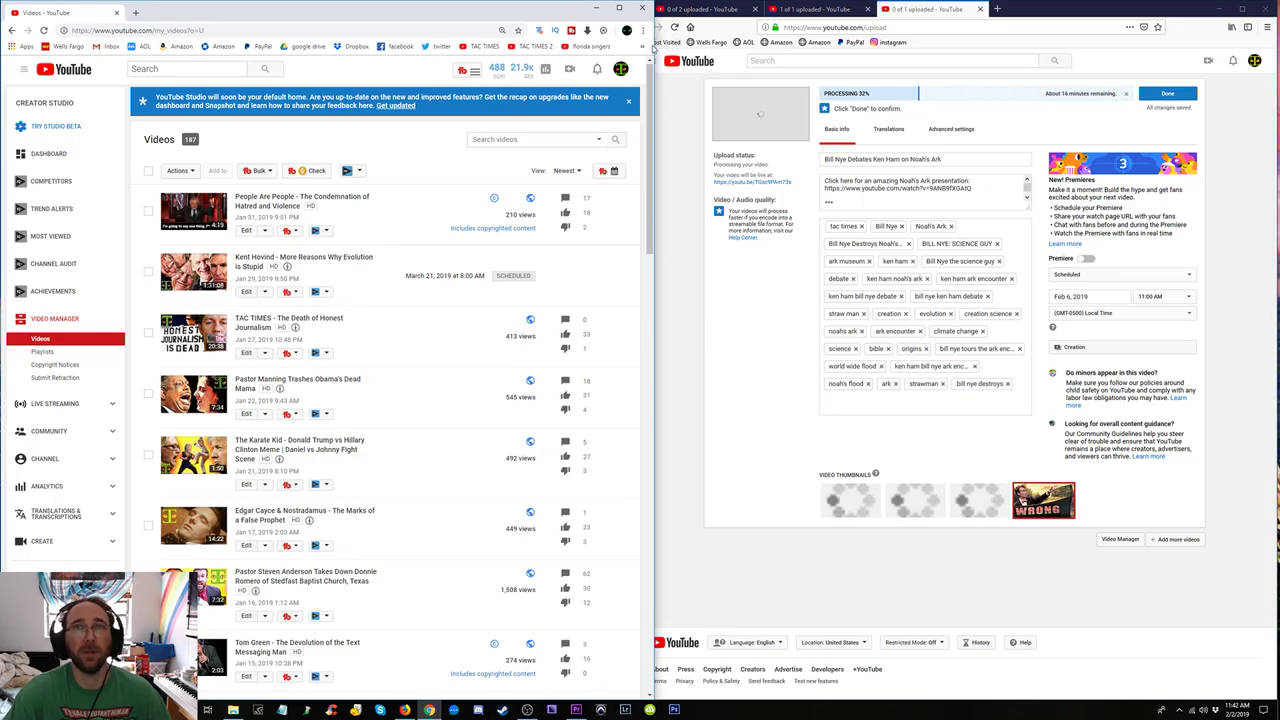
drag(652, 46, 622, 75)
click(700, 9)
click(815, 9)
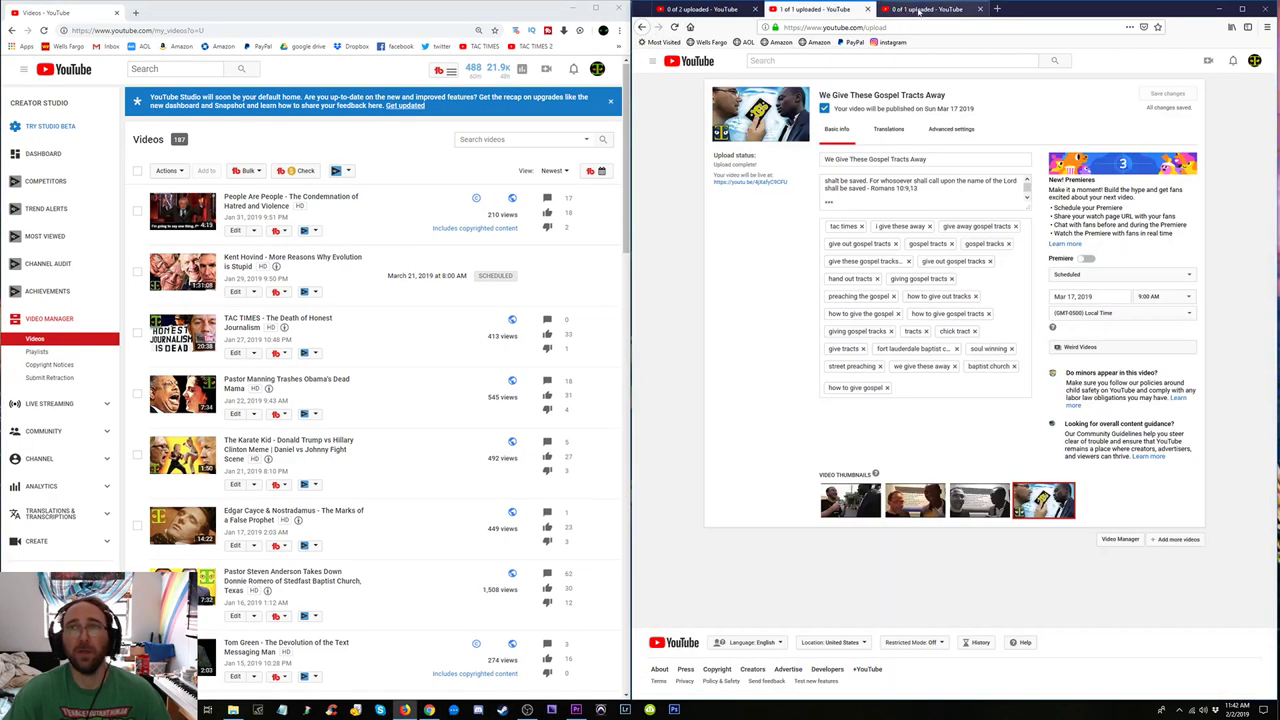
click(700, 9)
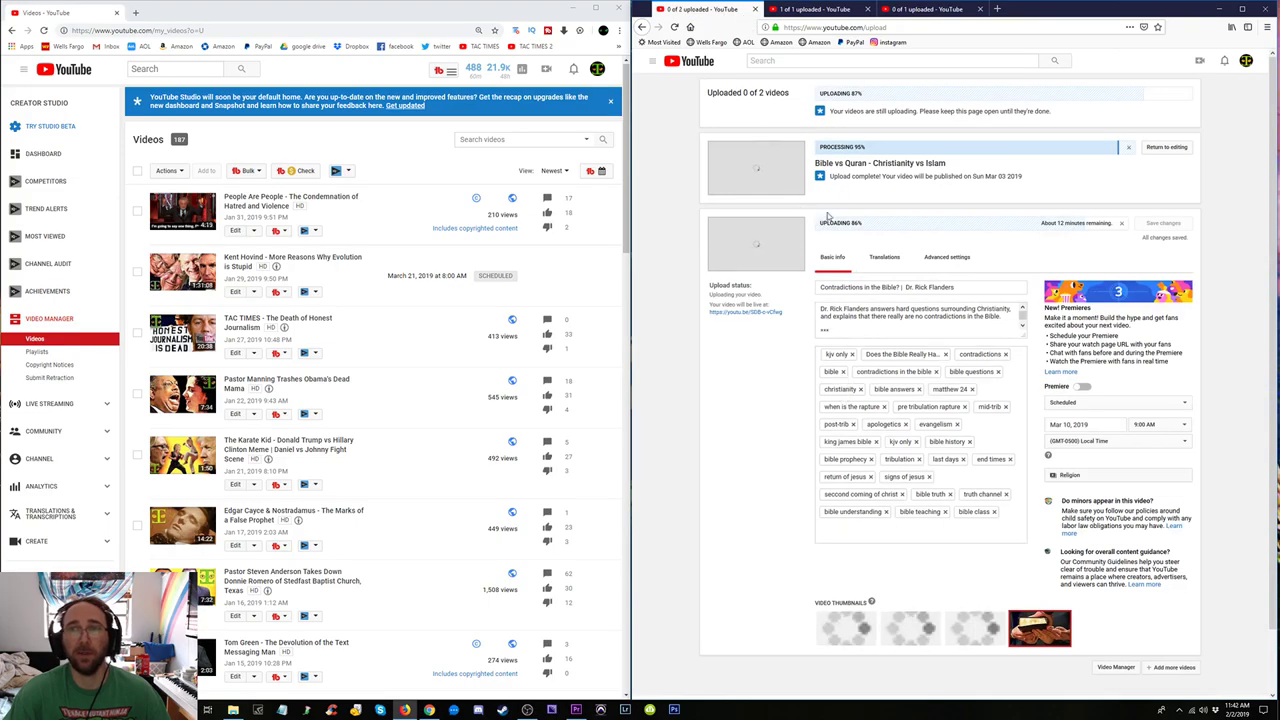
click(1165, 148)
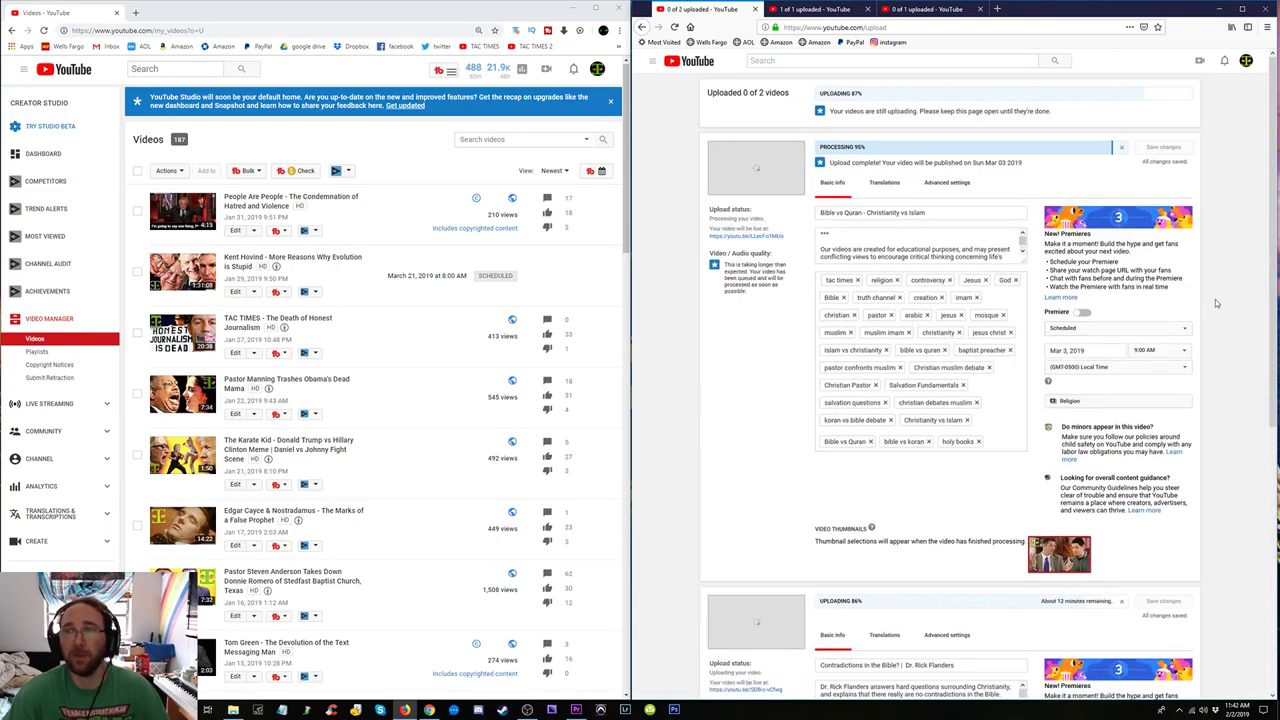
scroll(1215, 299, down, 5)
scroll(1215, 299, up, 3)
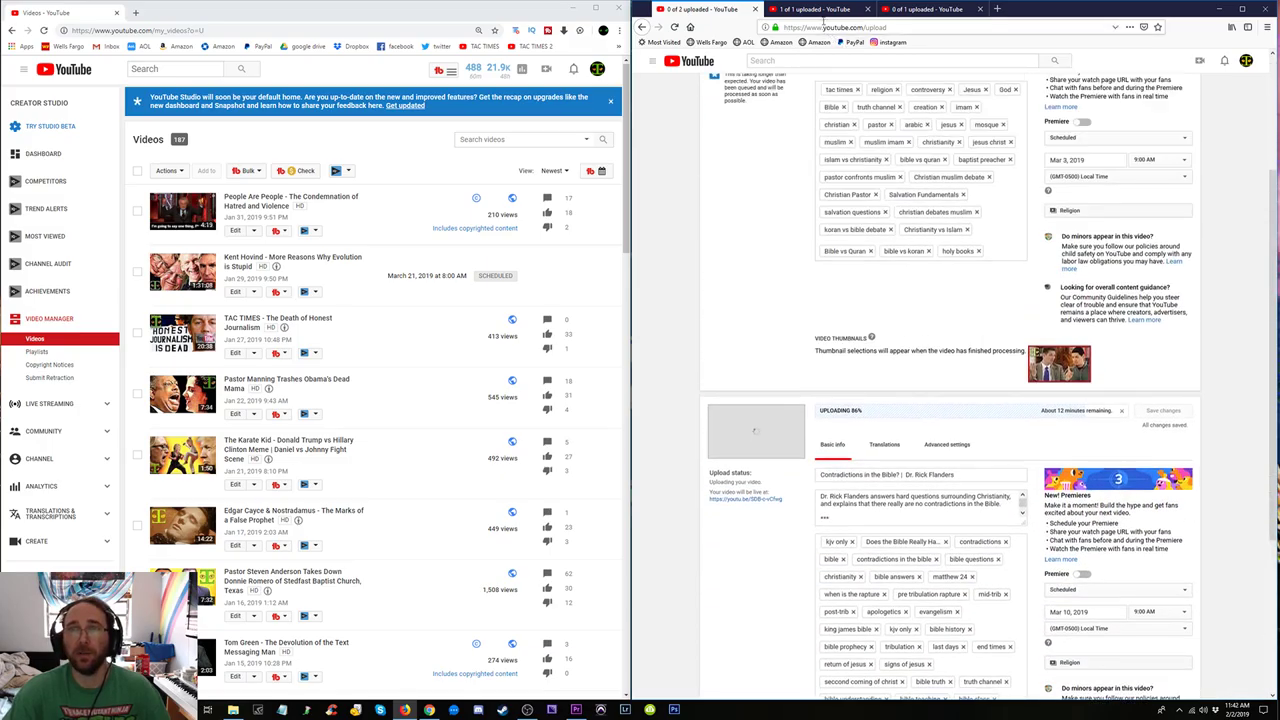
Close the finished 'We Give These Gospel Tracts Away' upload tab.
click(823, 15)
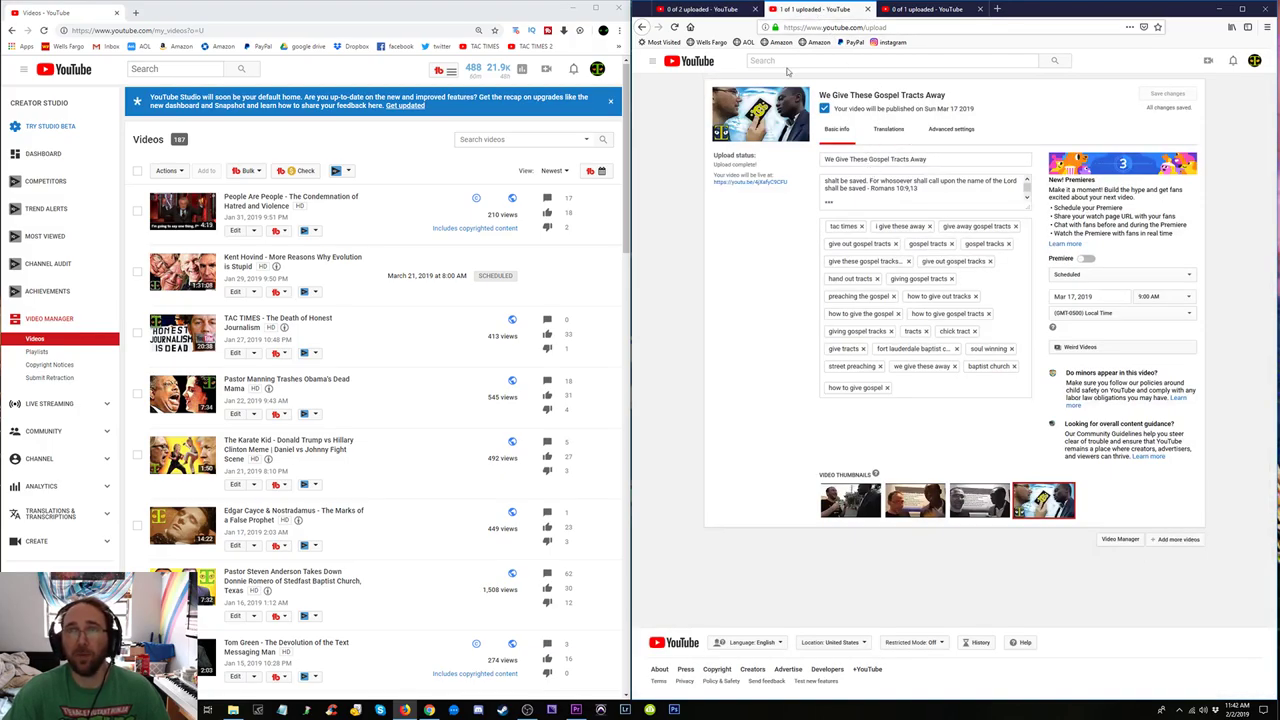
click(730, 17)
scroll(946, 196, down, 3)
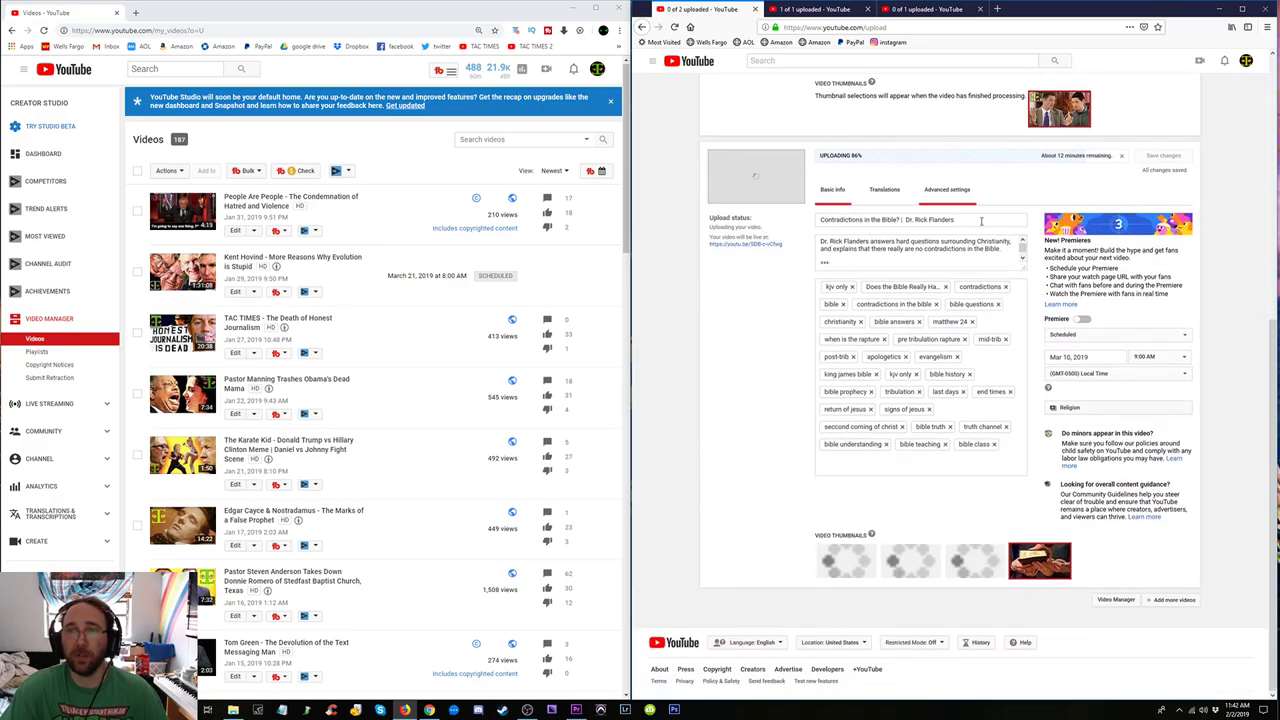
scroll(1237, 481, up, 4)
scroll(1237, 481, up, 1)
click(814, 9)
click(901, 7)
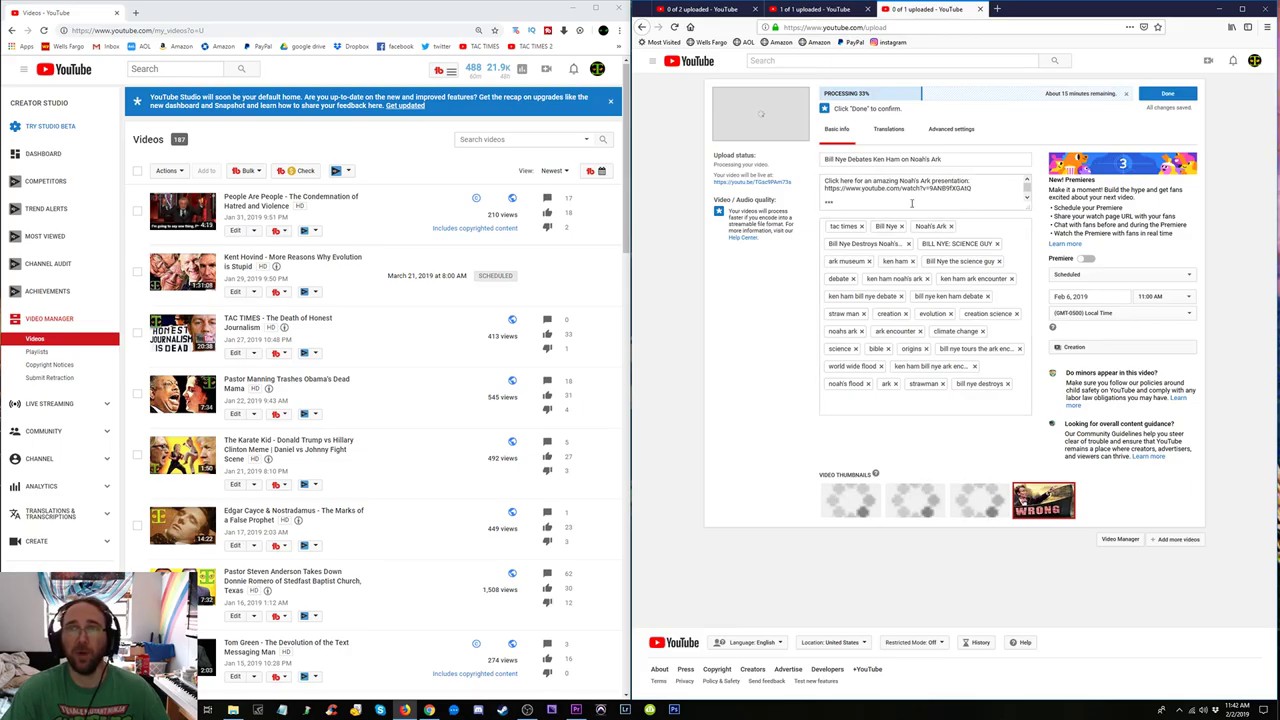
click(810, 8)
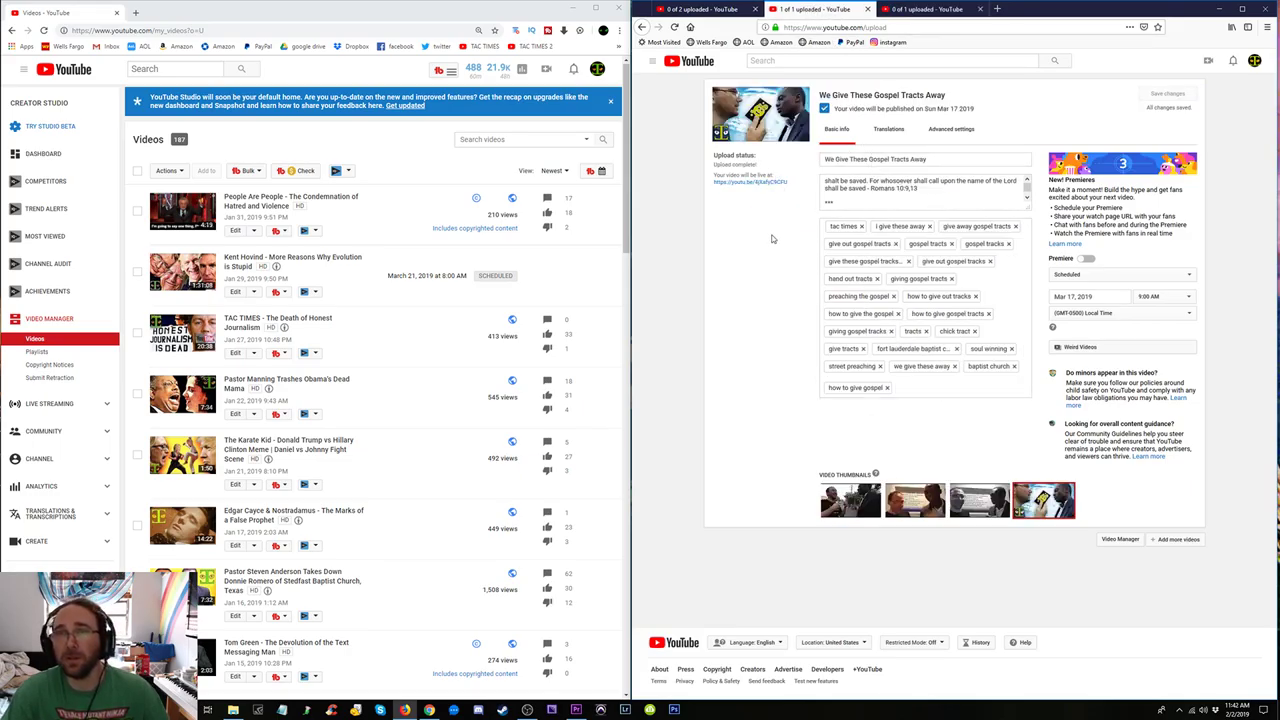
click(868, 9)
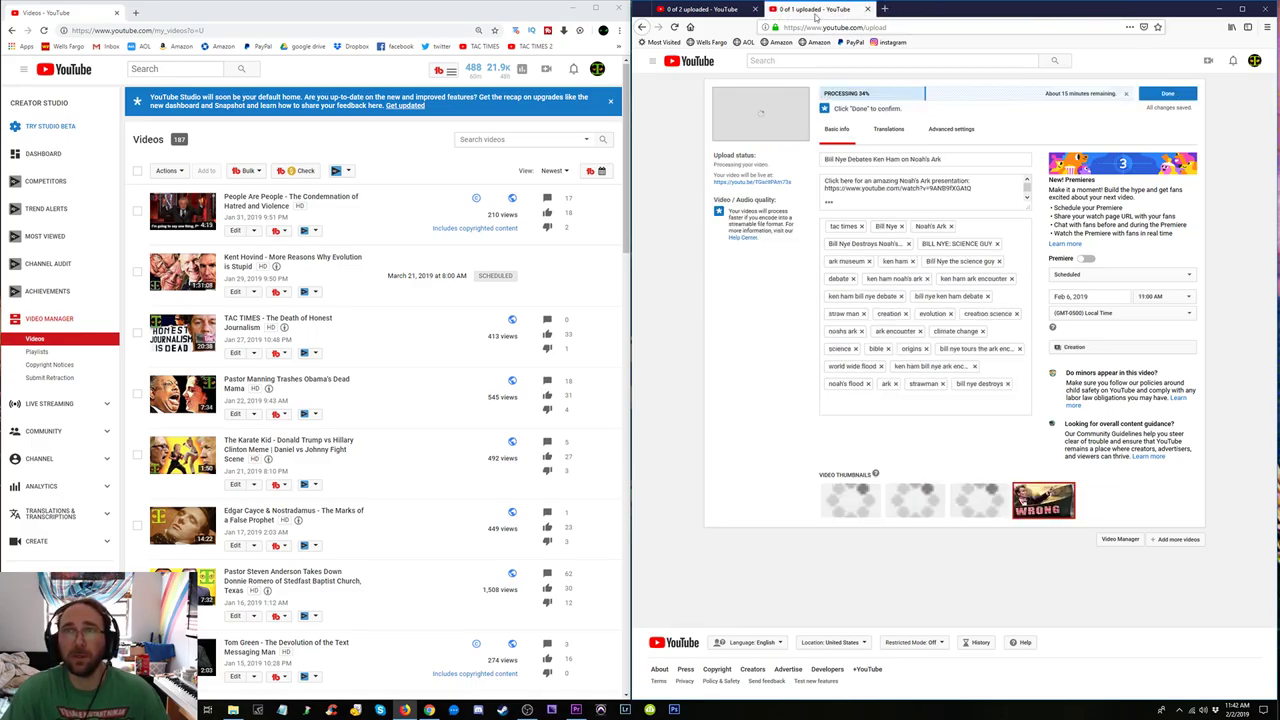
Settle on the Bill Nye Debates Ken Ham upload, processing at 34%.
click(708, 10)
click(810, 10)
click(712, 14)
click(792, 12)
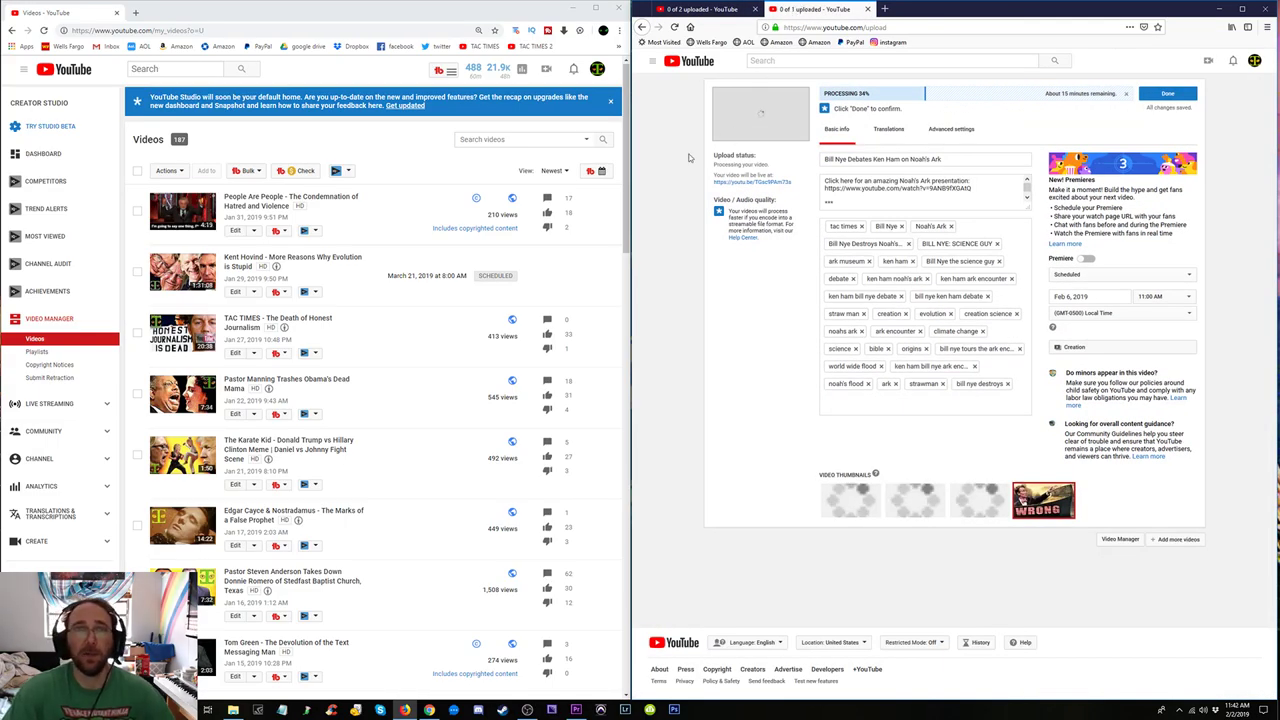
scroll(428, 366, down, 15)
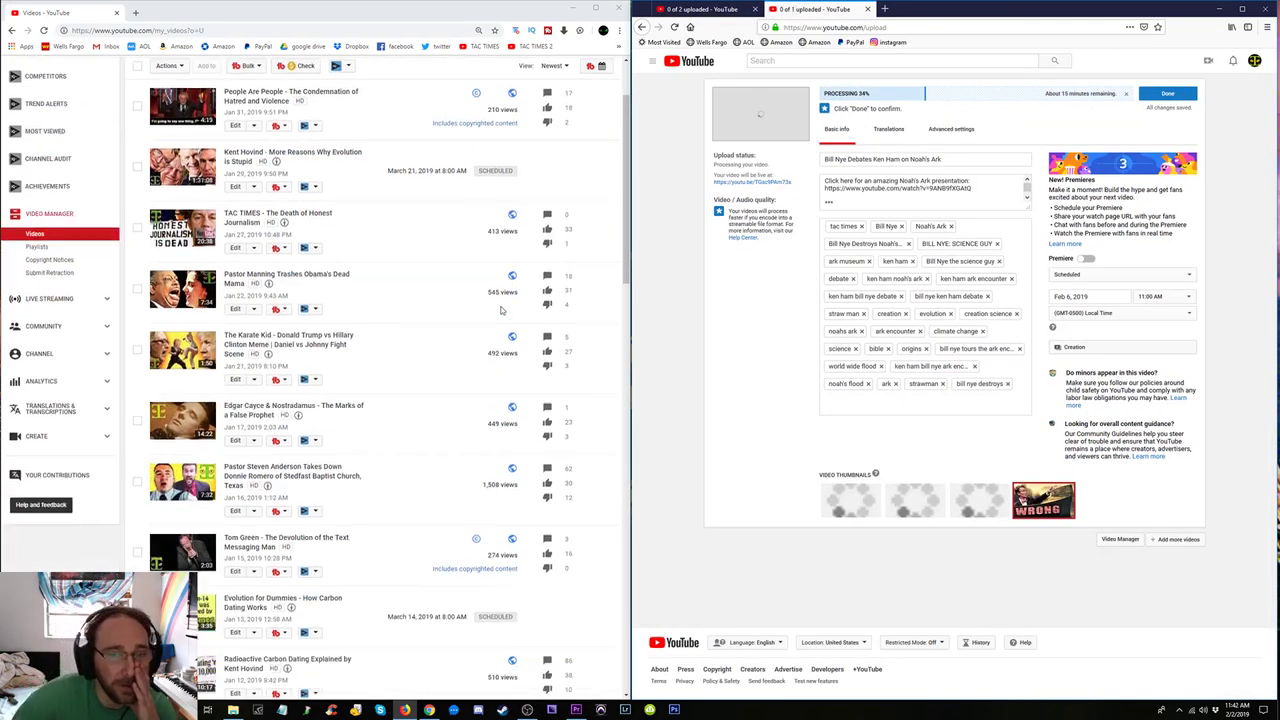
Jump to page 7 of Video Manager, showing the oldest uploads back to 2010.
scroll(428, 366, down, 2)
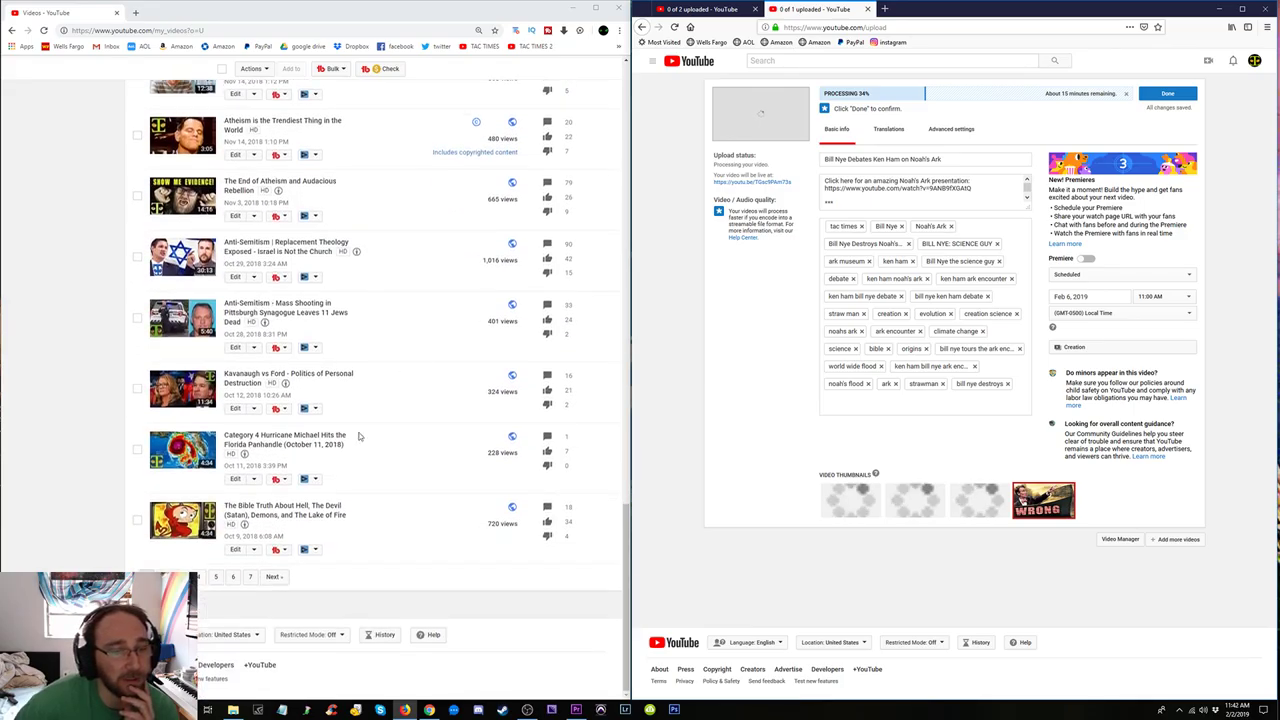
click(252, 576)
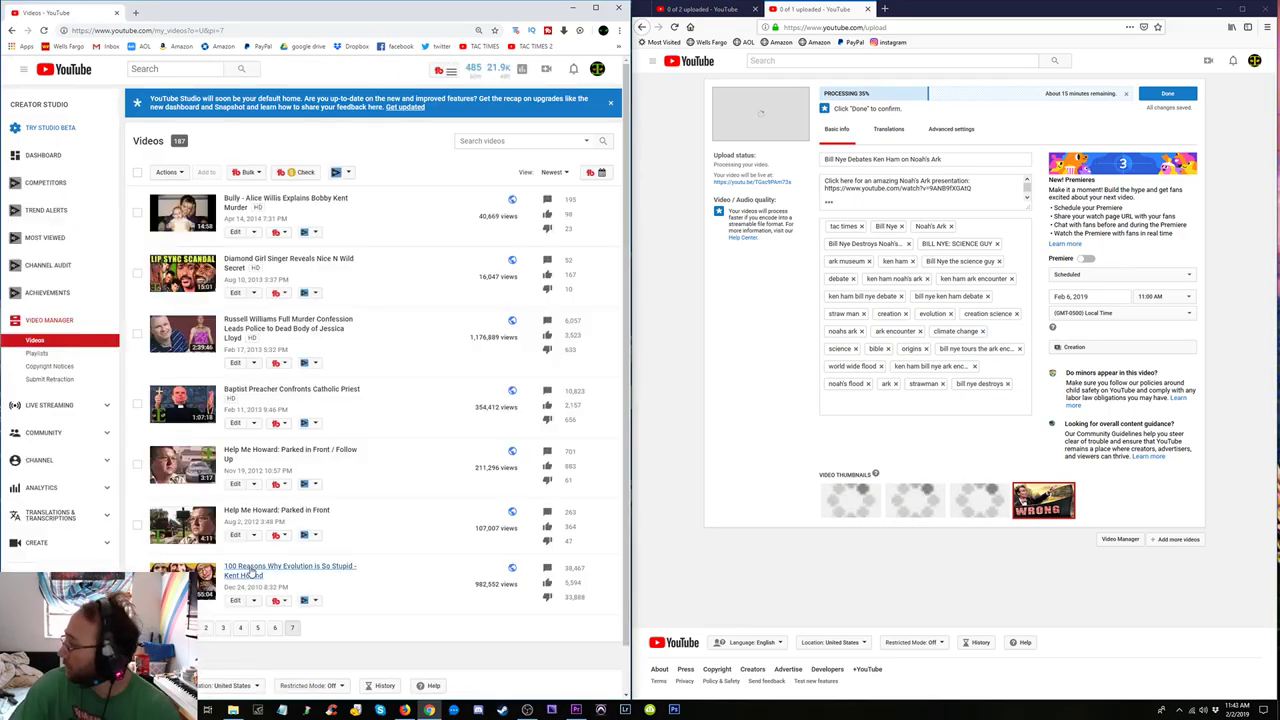
scroll(254, 570, down, 1)
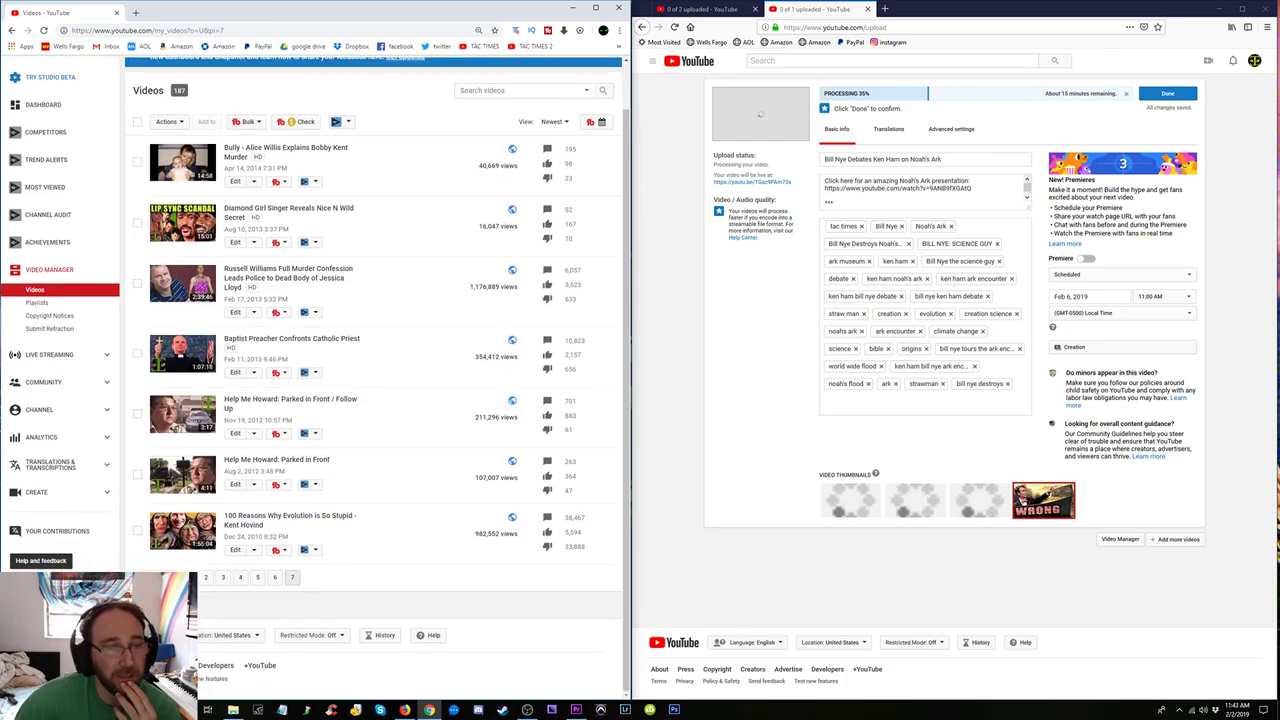
scroll(294, 502, up, 1)
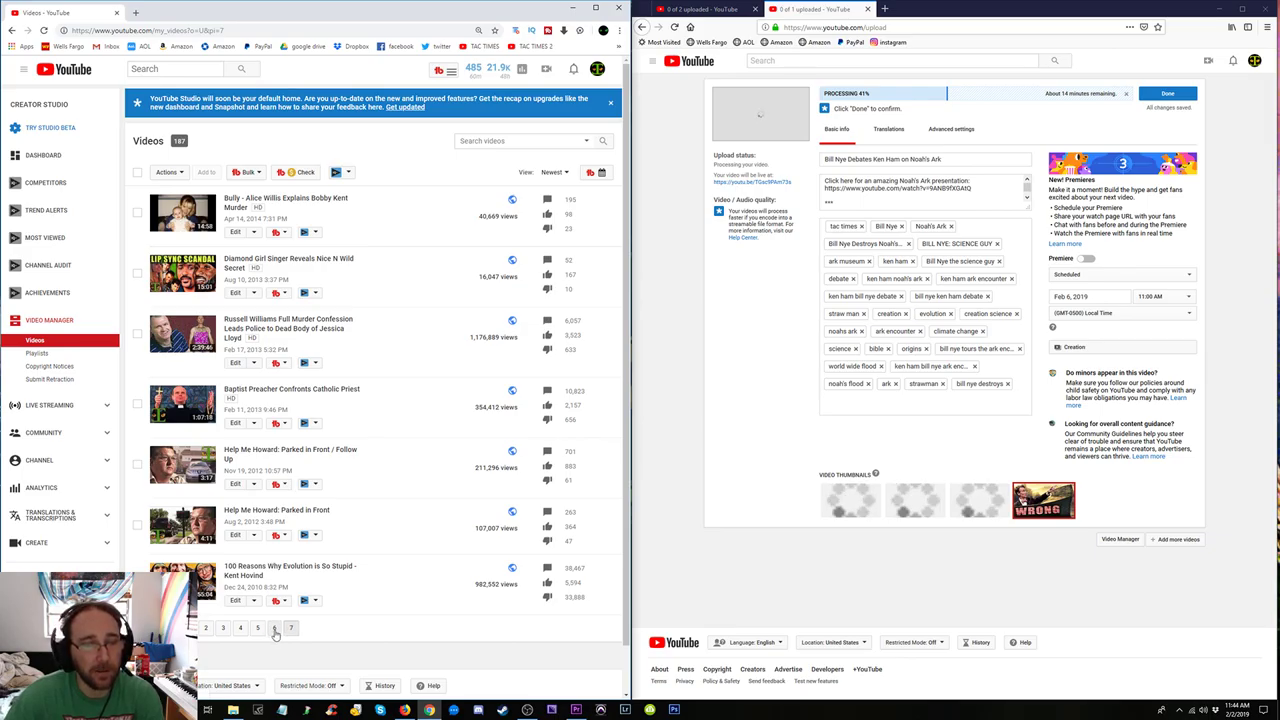
Load page 6 of Video Manager, listing uploads from August to October 2017.
click(274, 629)
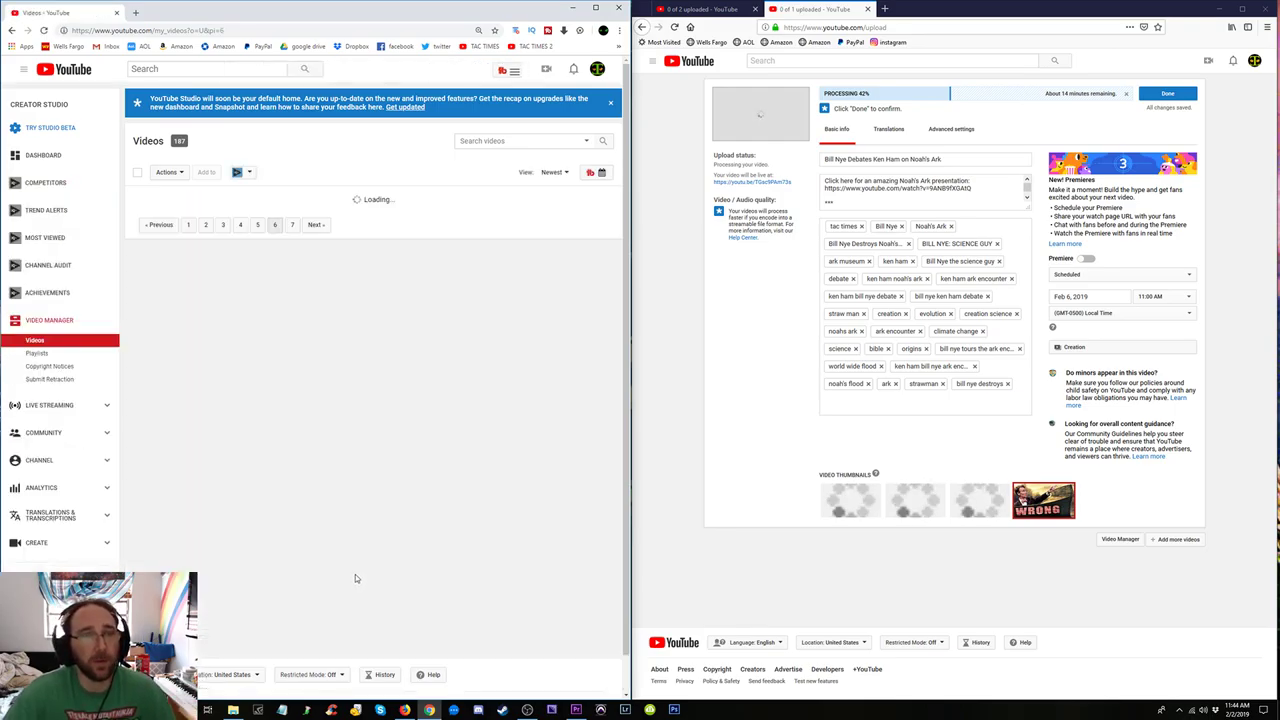
scroll(355, 574, down, 1)
scroll(355, 577, down, 15)
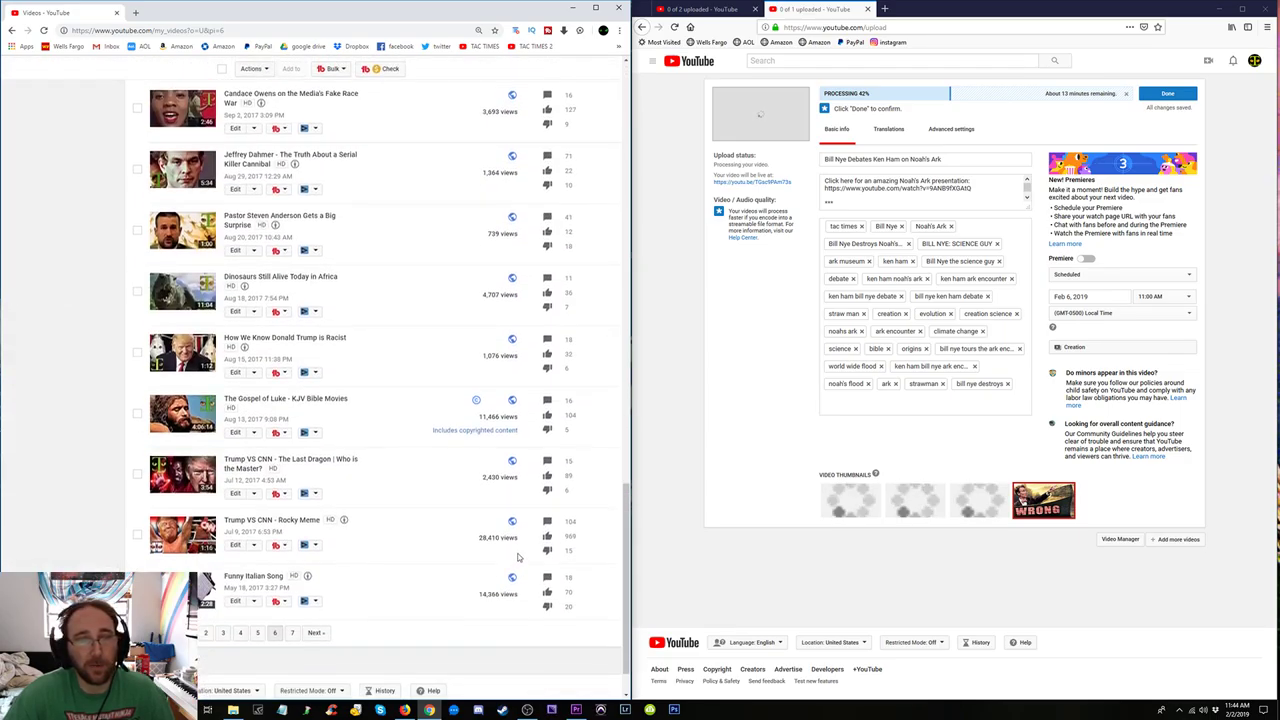
scroll(516, 555, up, 2)
scroll(470, 484, up, 3)
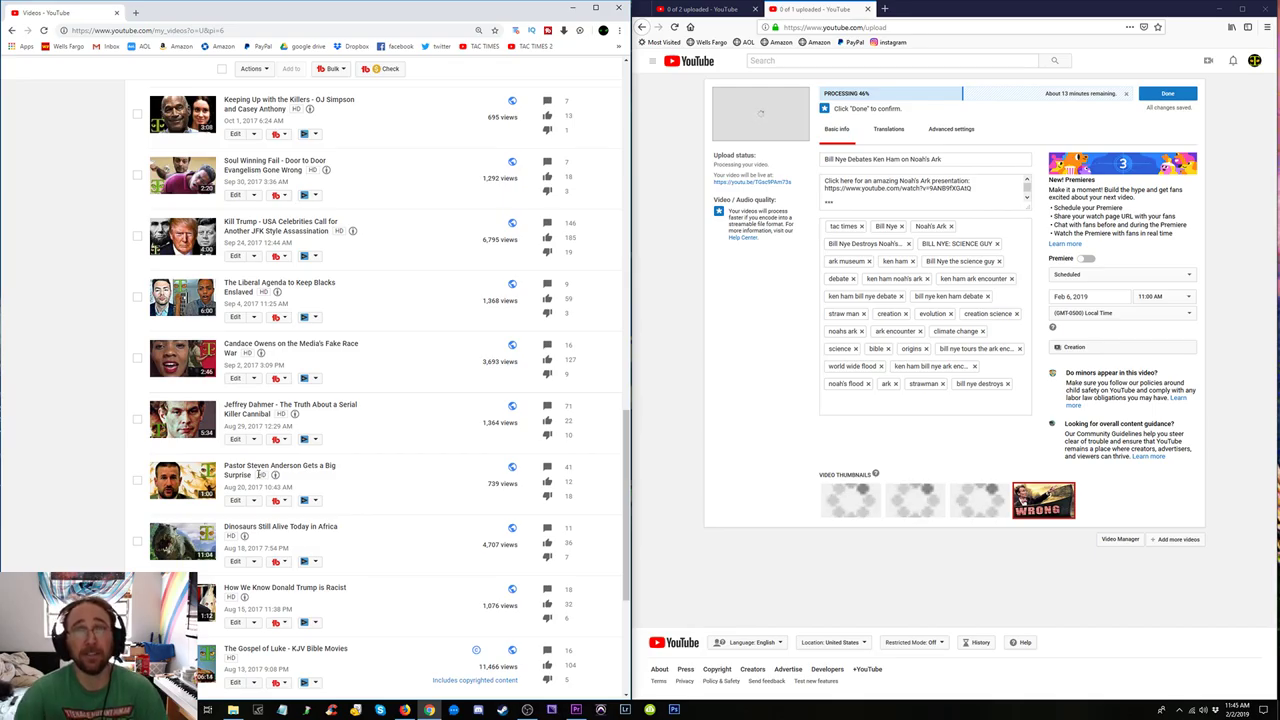
Search Google for 'cop with billy club' in a new tab and show image results.
click(135, 12)
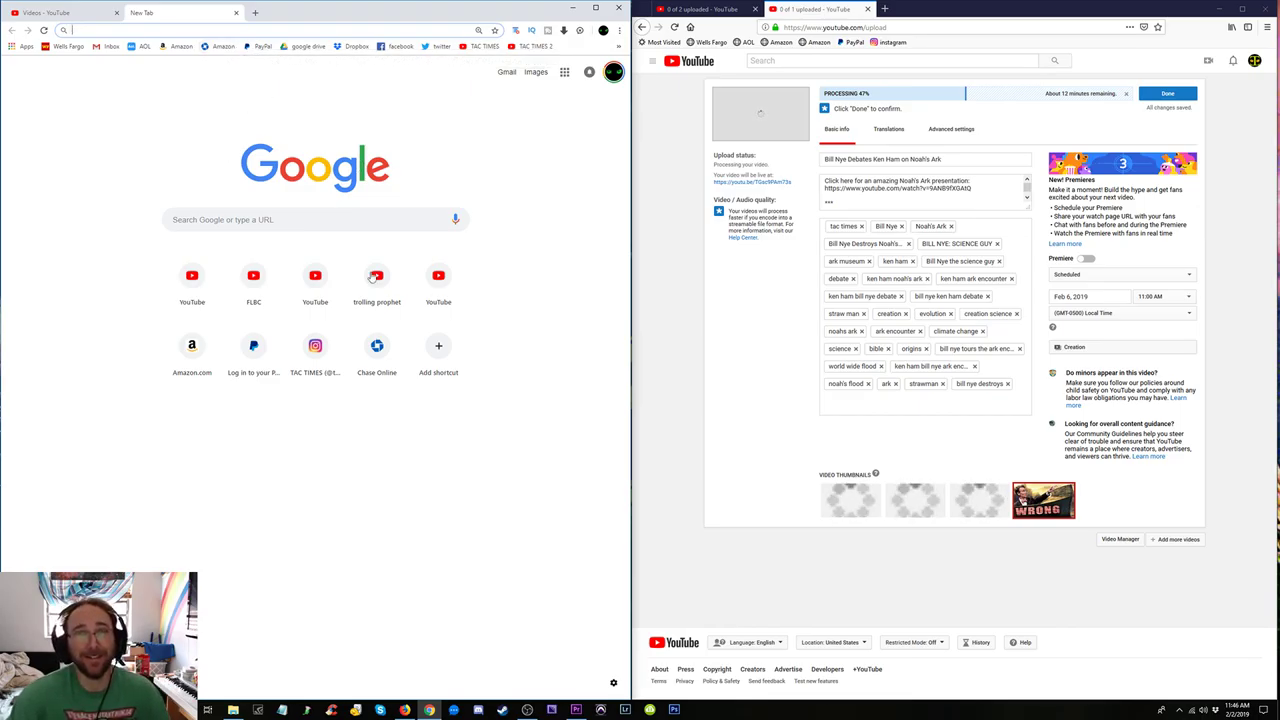
click(203, 96)
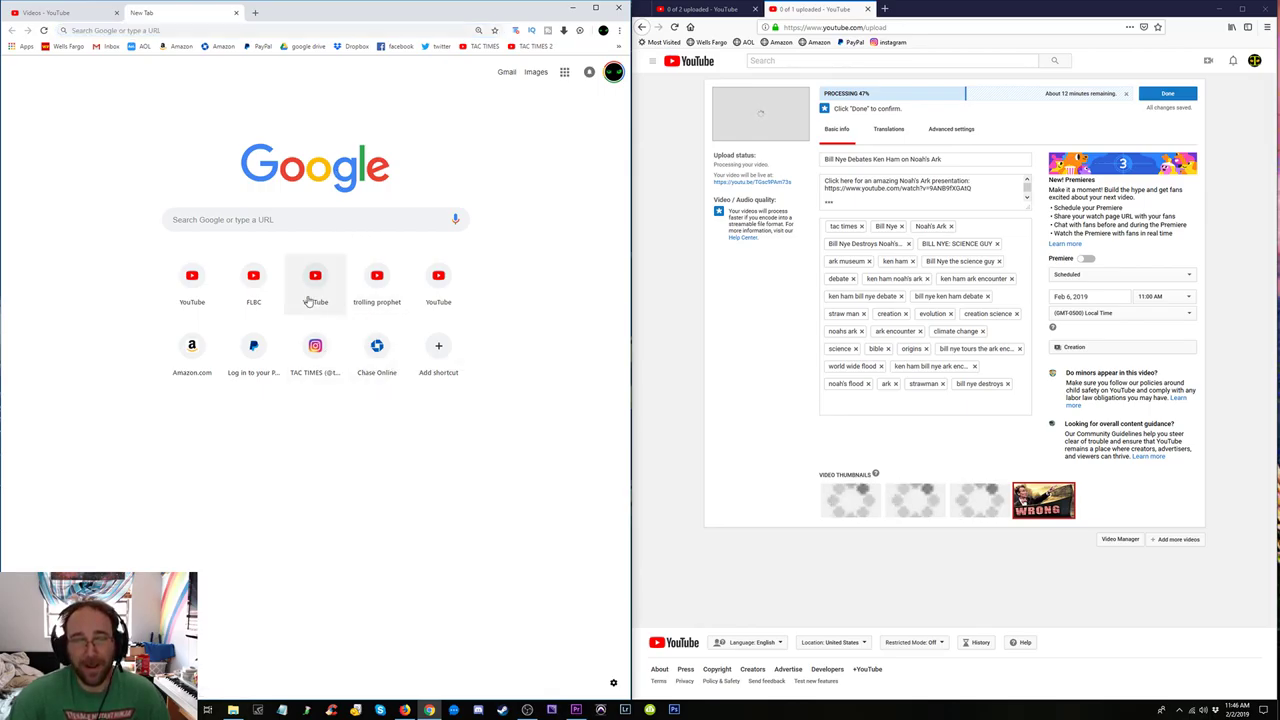
click(257, 222)
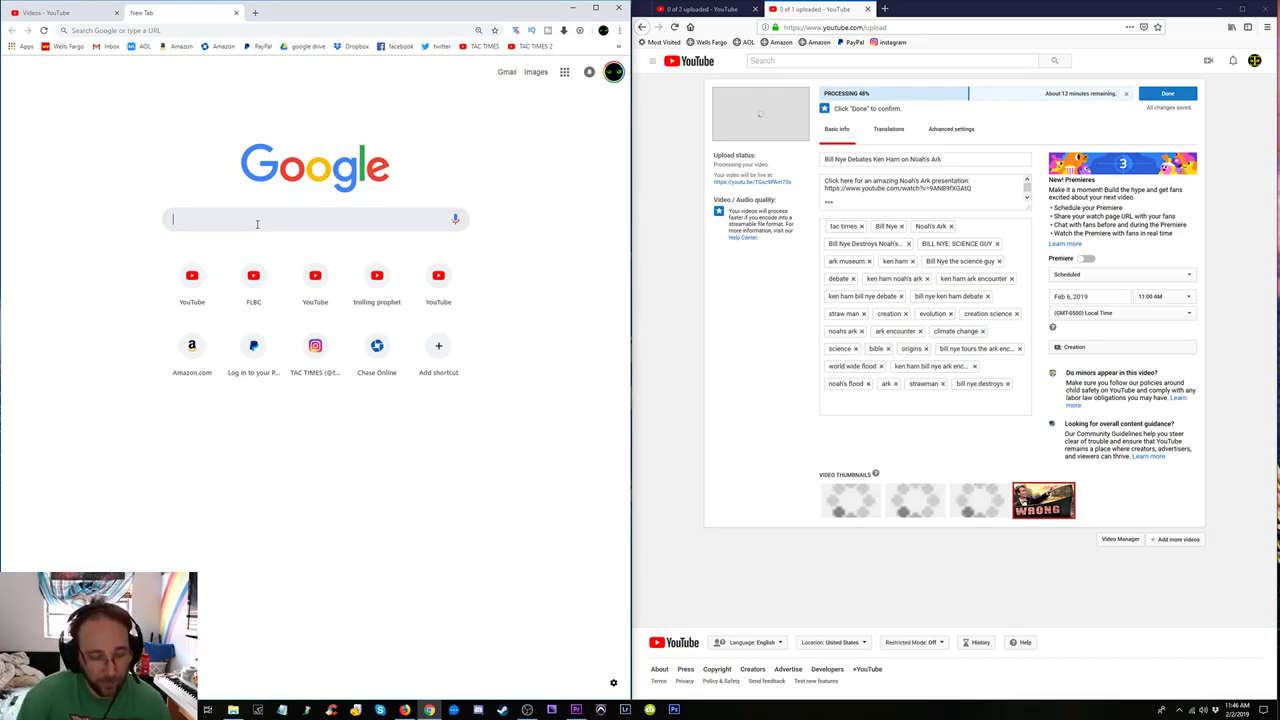
text(cop)
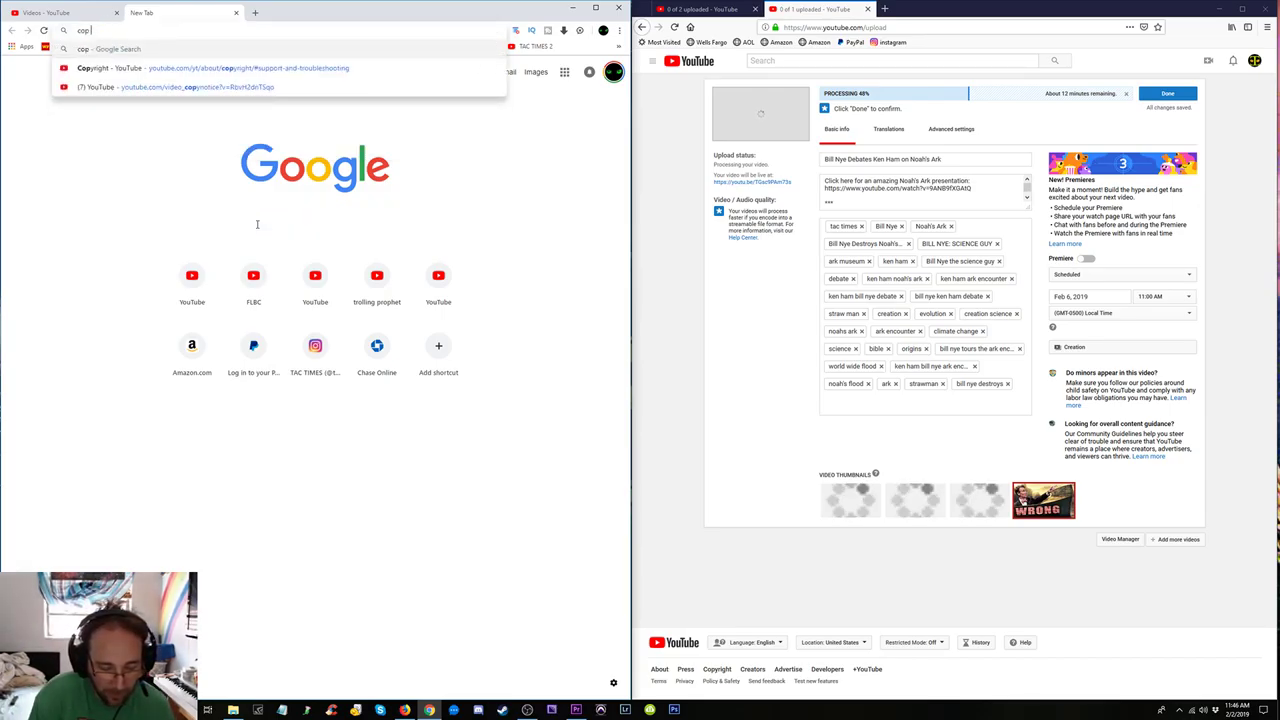
text( with billy club)
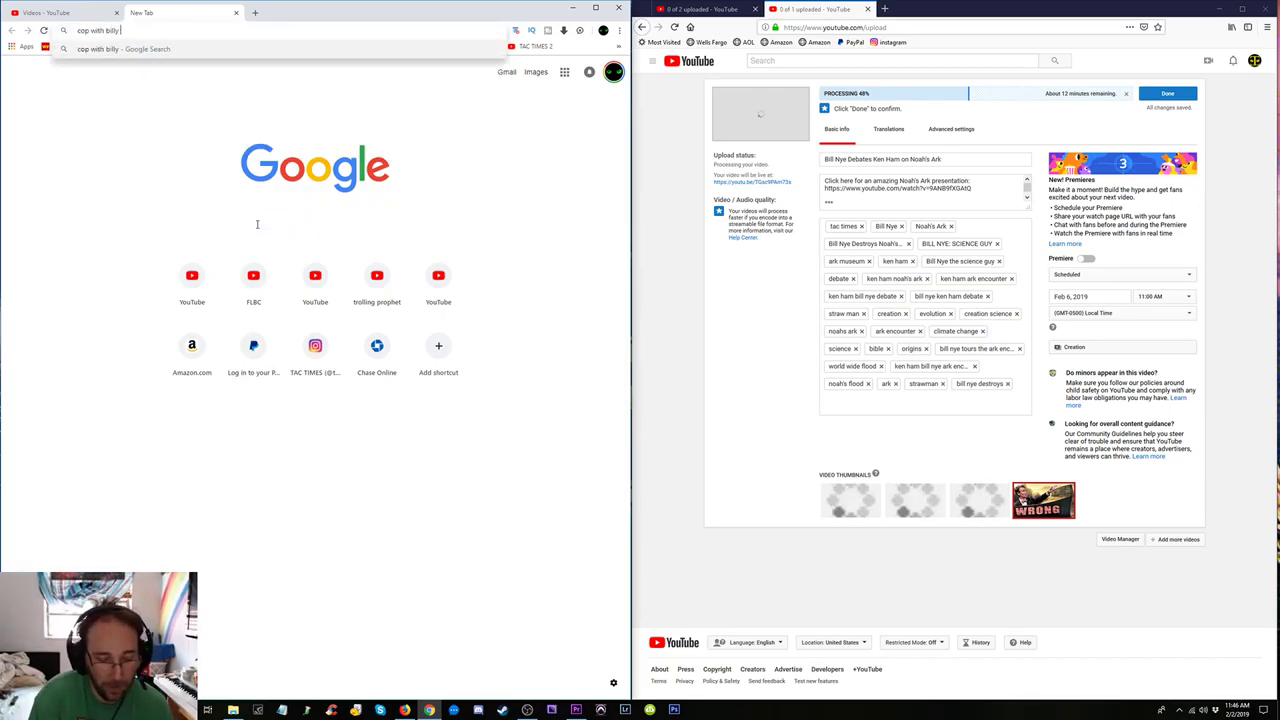
key(Return)
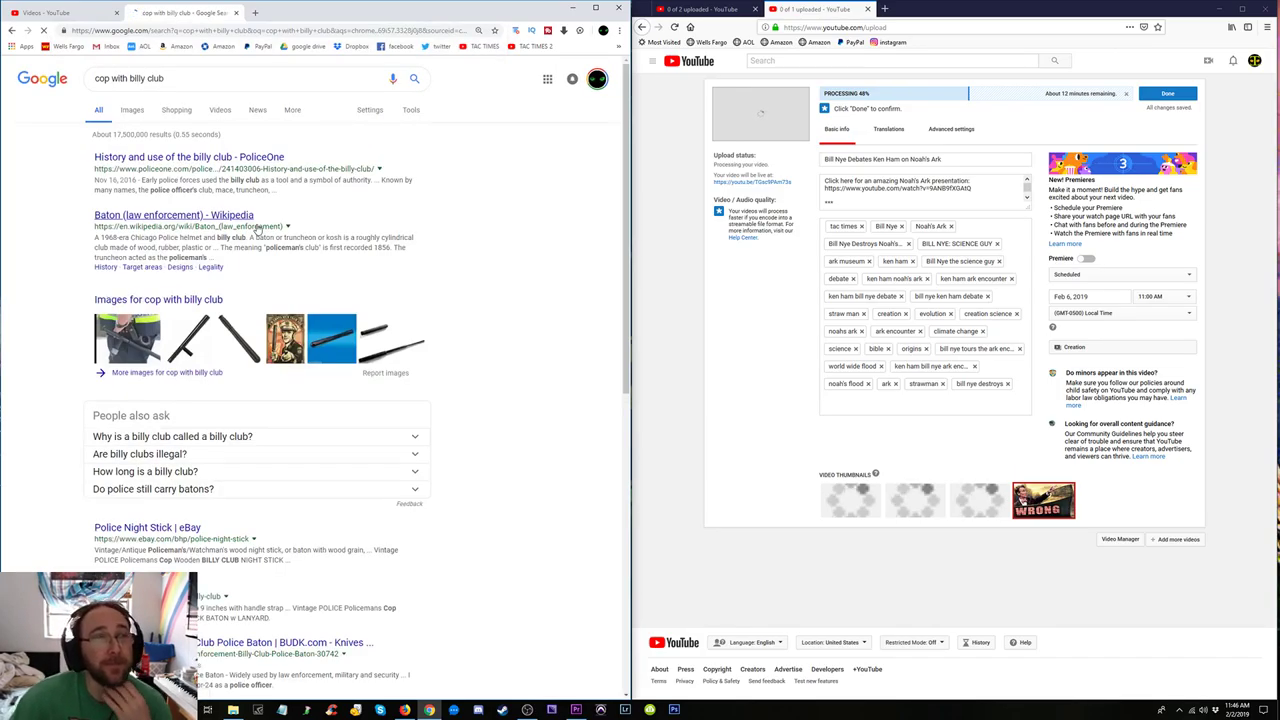
click(129, 112)
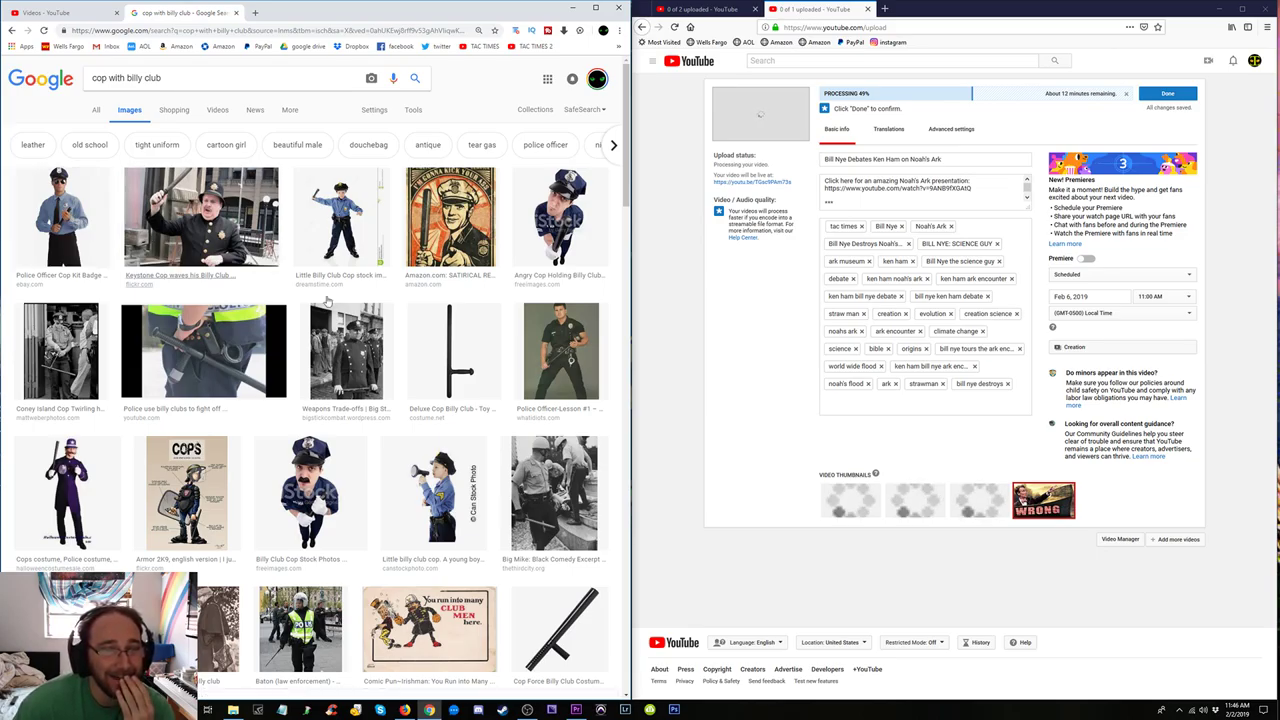
Open two cop image results in background tabs and scroll through the results.
middle_click(442, 494)
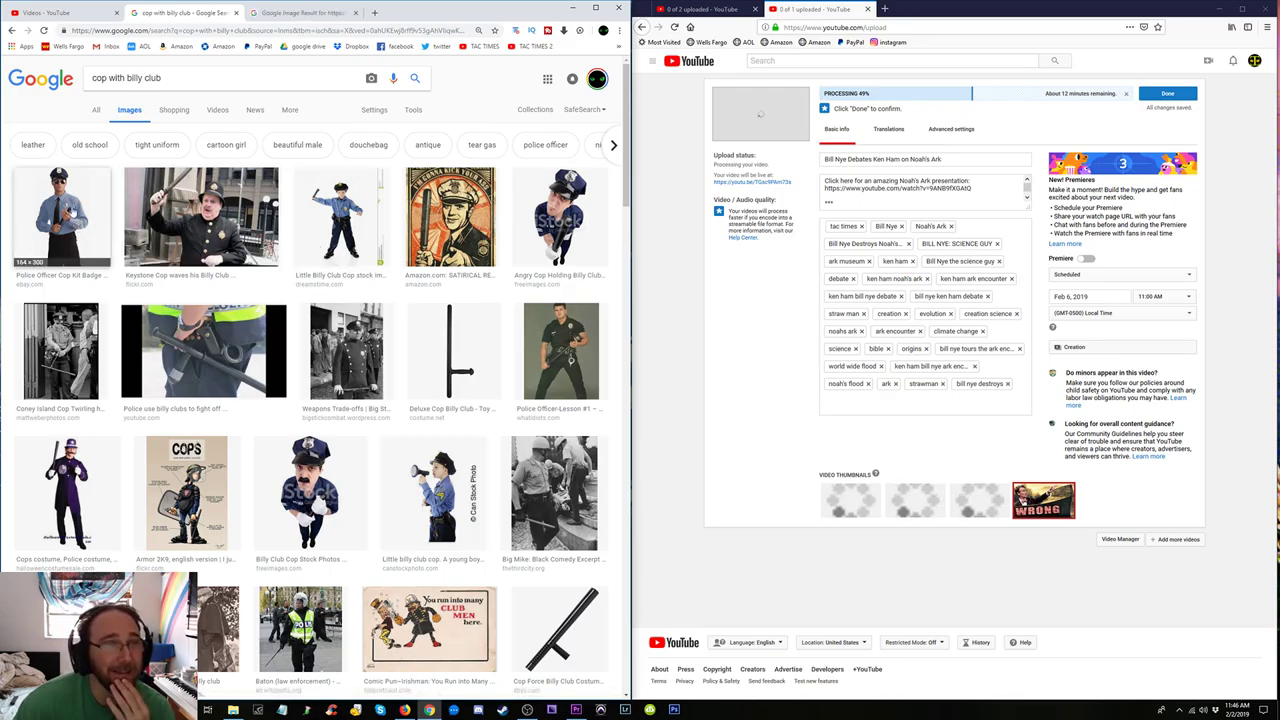
middle_click(72, 210)
scroll(416, 369, down, 5)
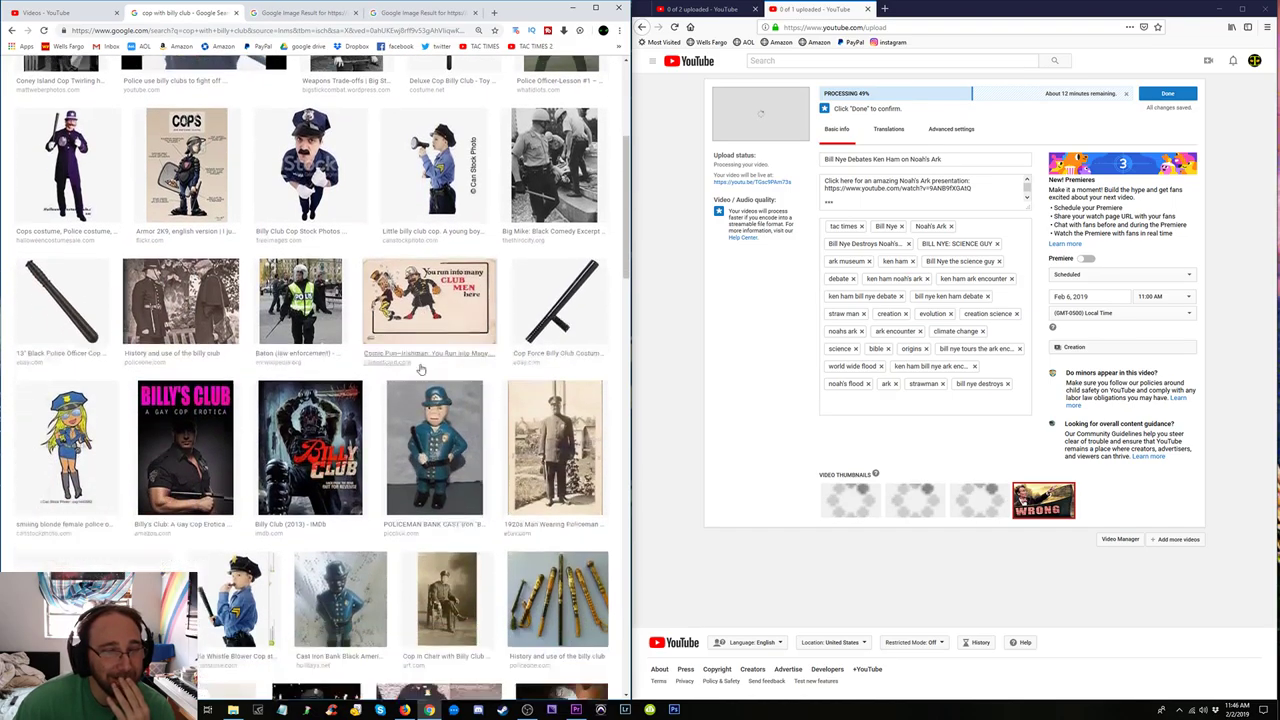
scroll(415, 369, down, 1)
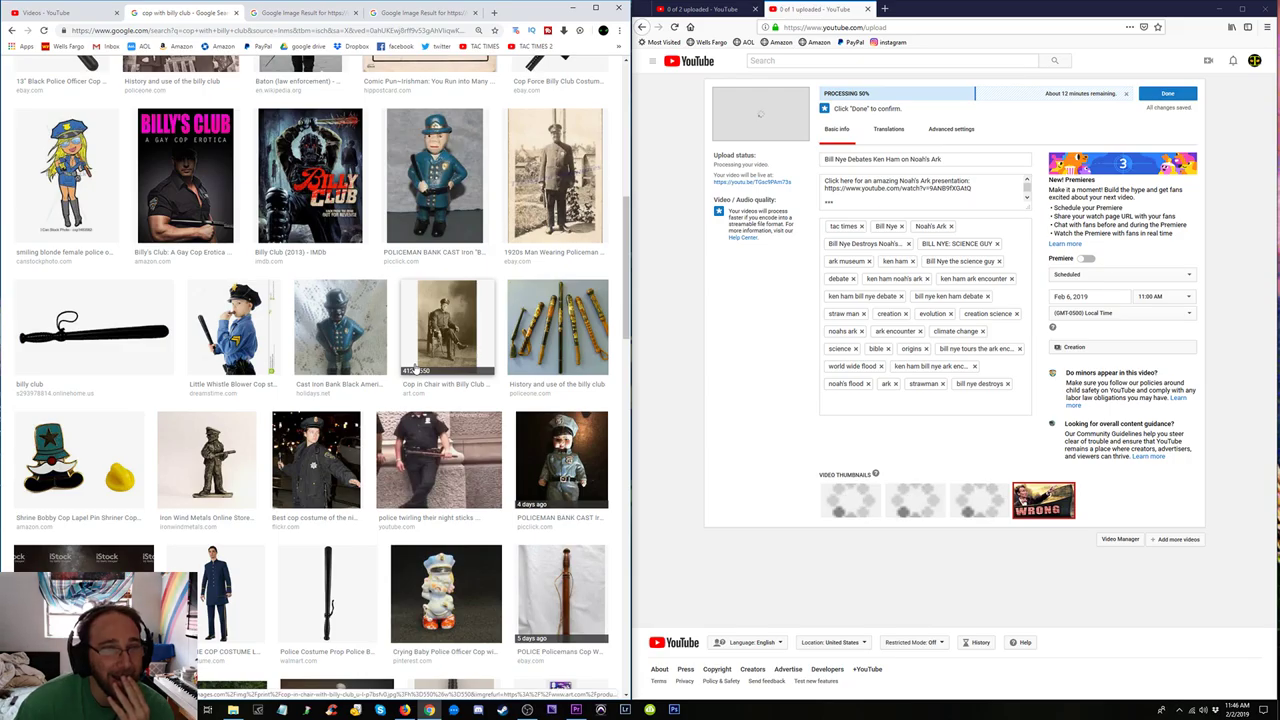
scroll(415, 369, down, 5)
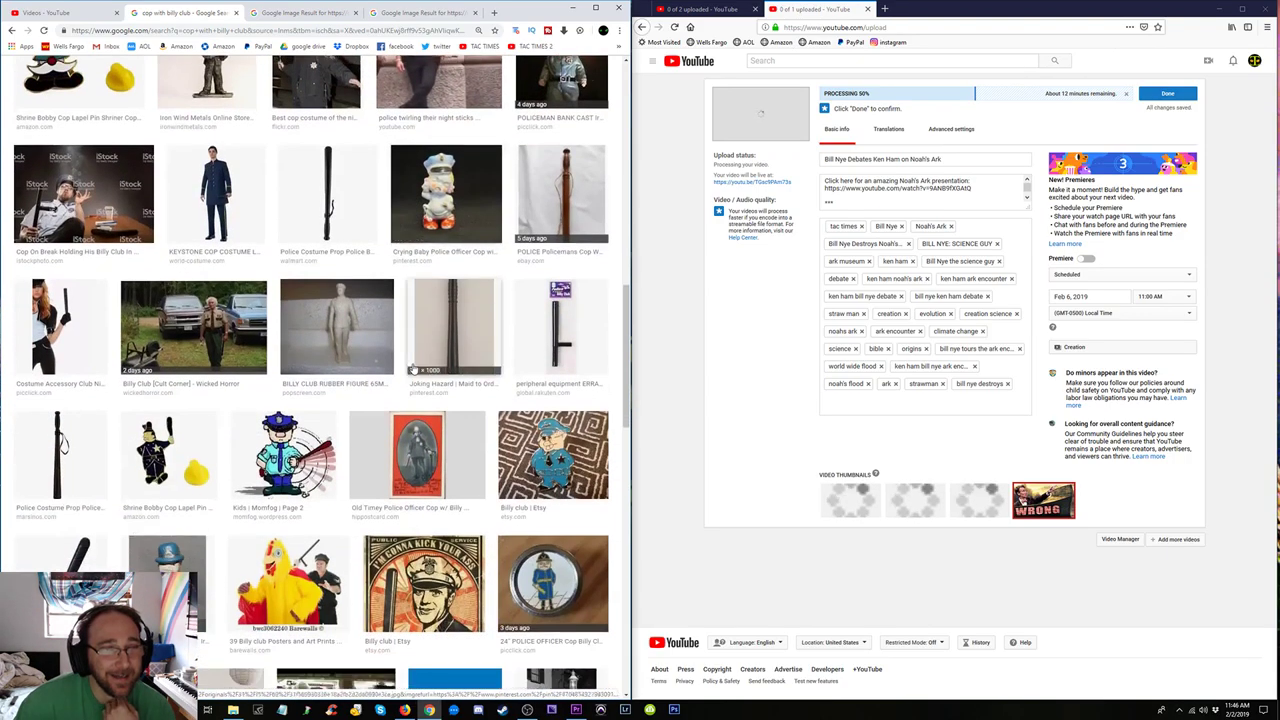
scroll(413, 369, up, 15)
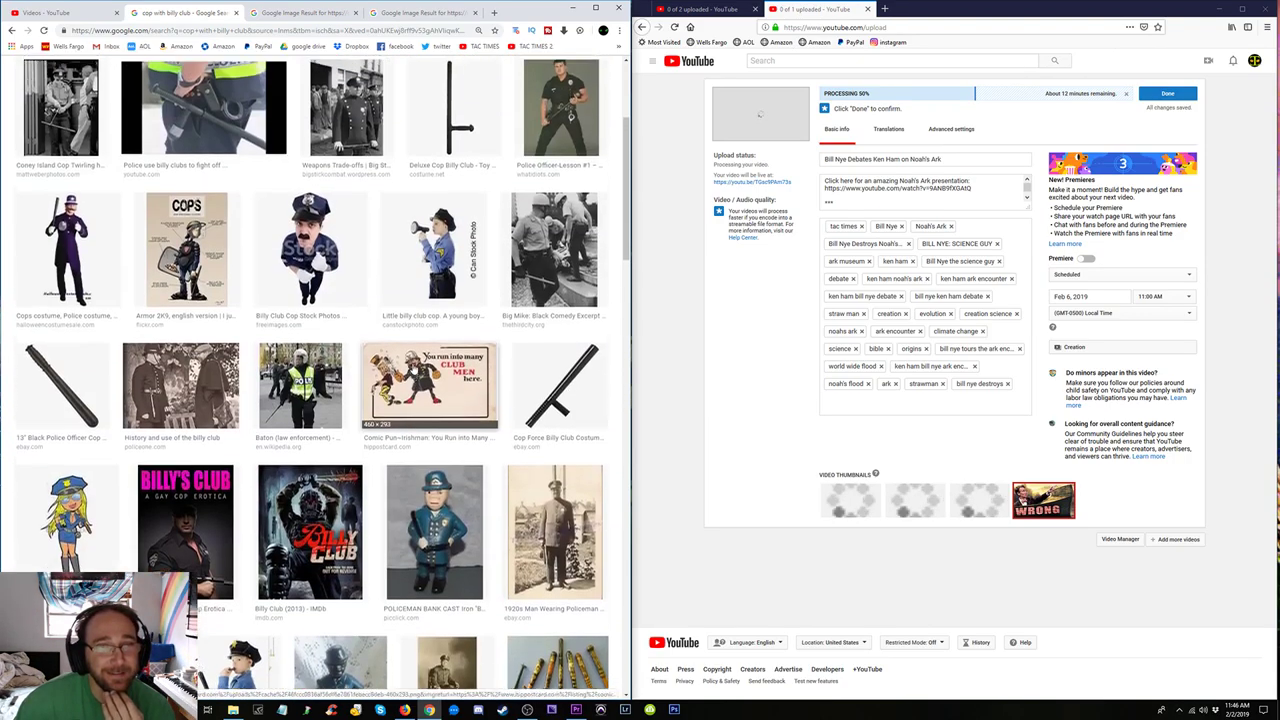
Compare the image tabs and settle on the 'Police Officer Cop Kit Badge Billy Club' image.
click(293, 13)
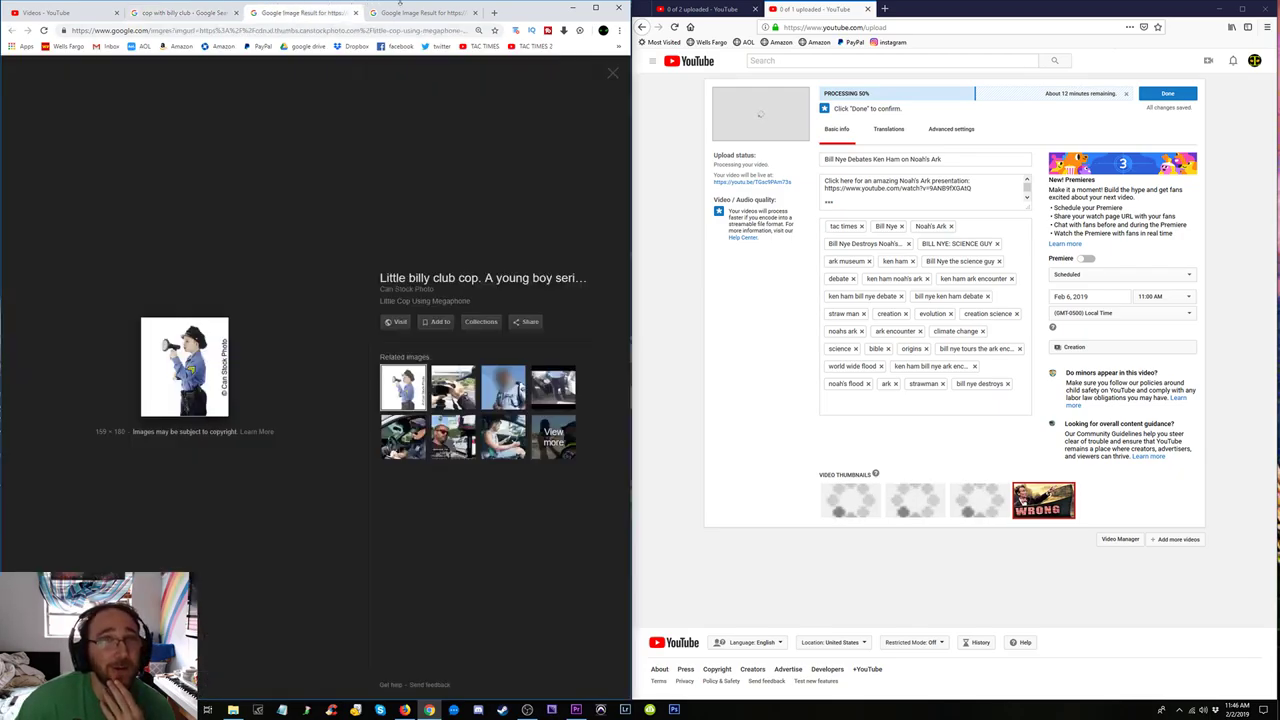
click(427, 14)
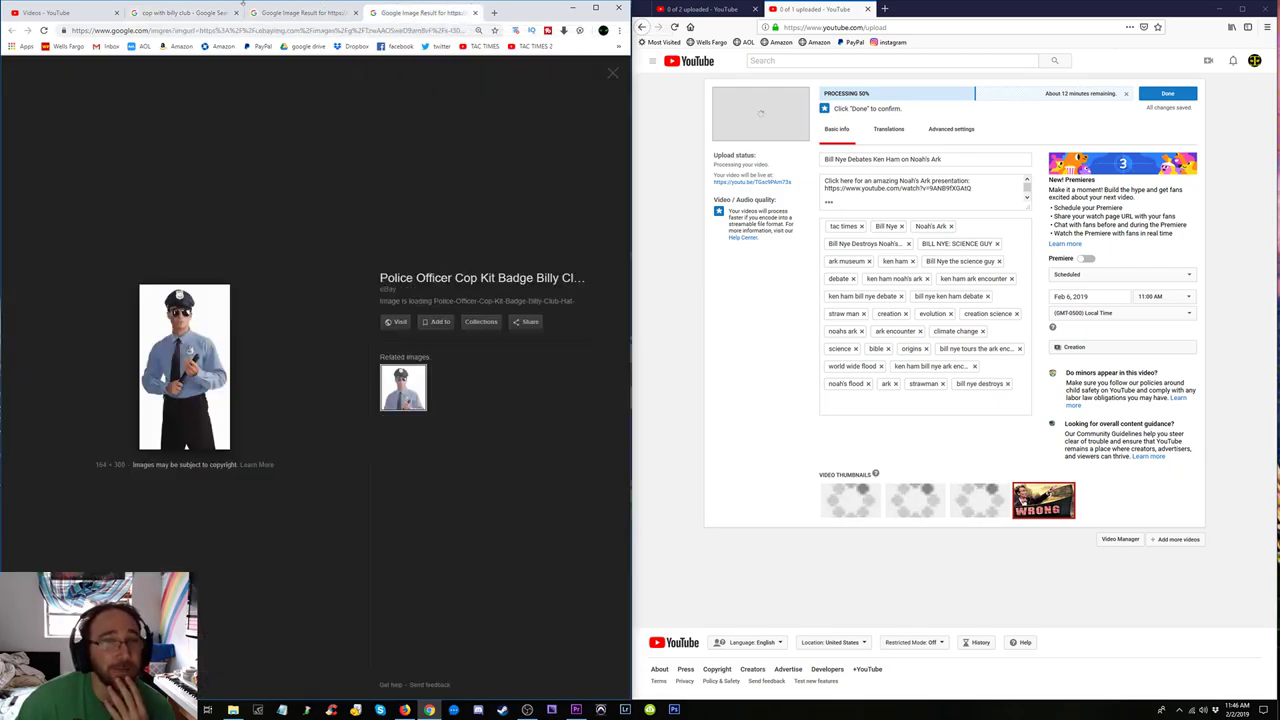
click(166, 12)
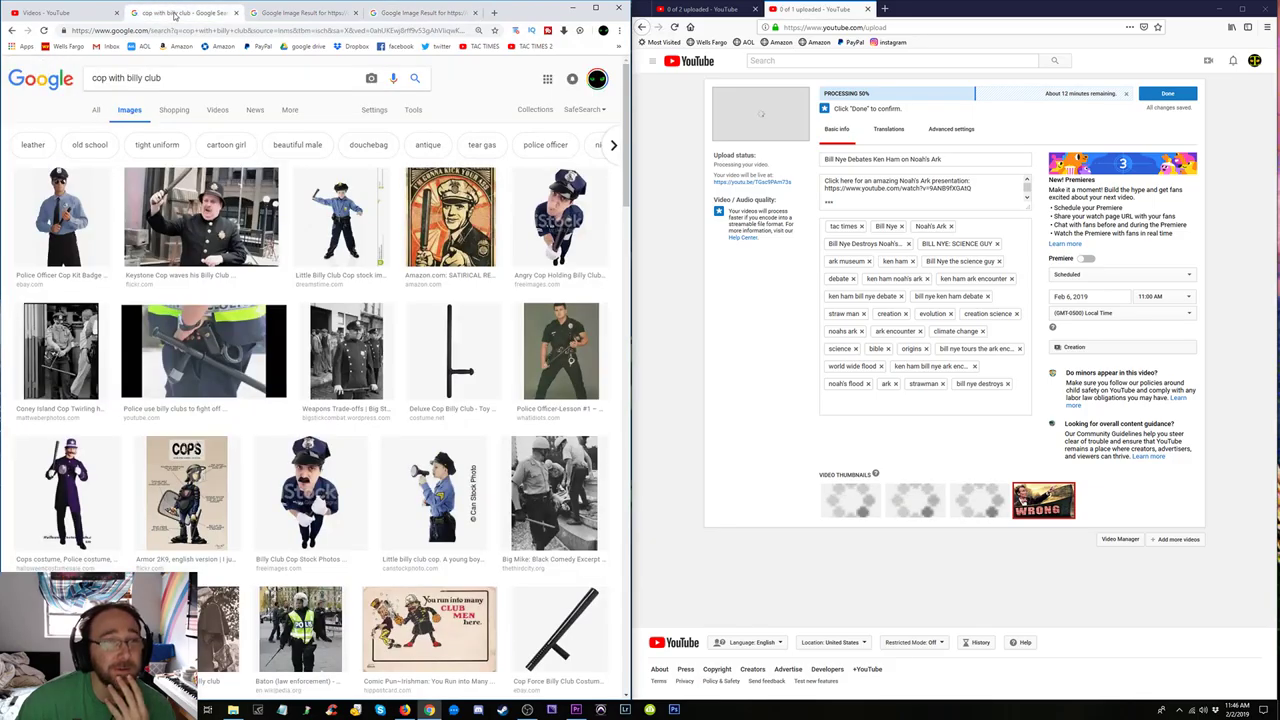
click(428, 13)
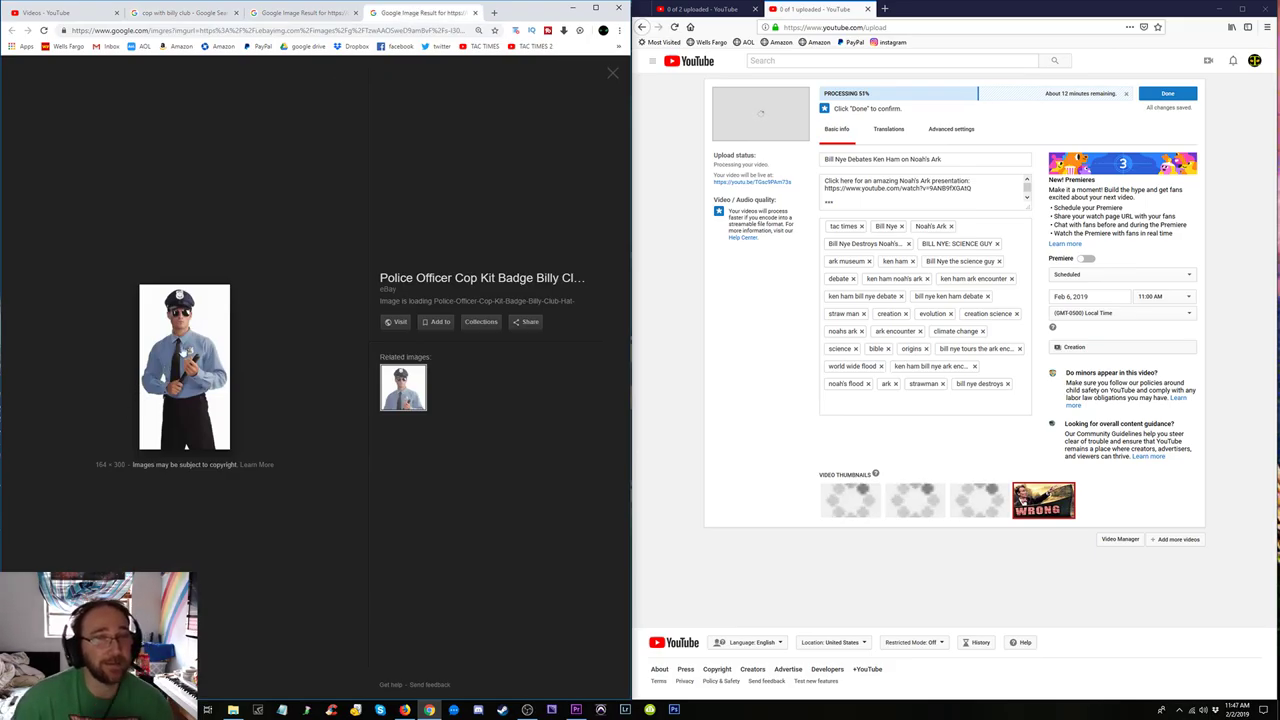
right_click(199, 326)
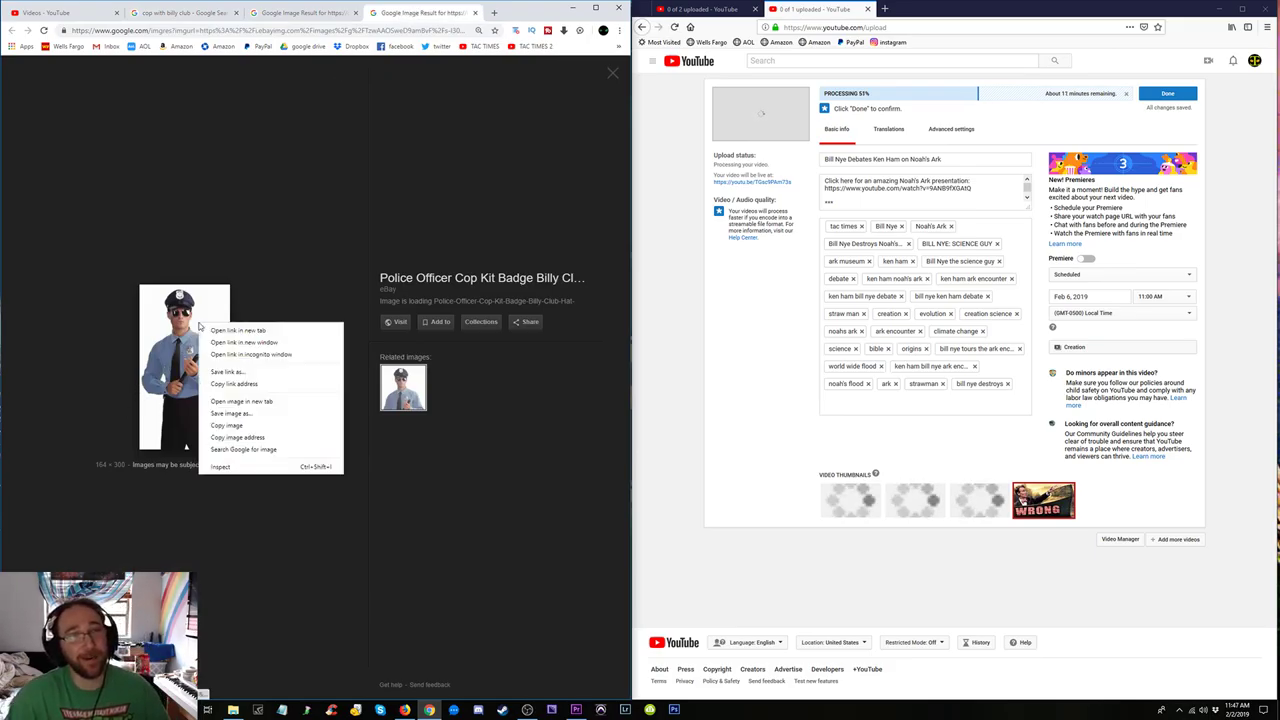
Save the police officer image as 'cop with billy club' in VIDEO > Samples.
click(243, 413)
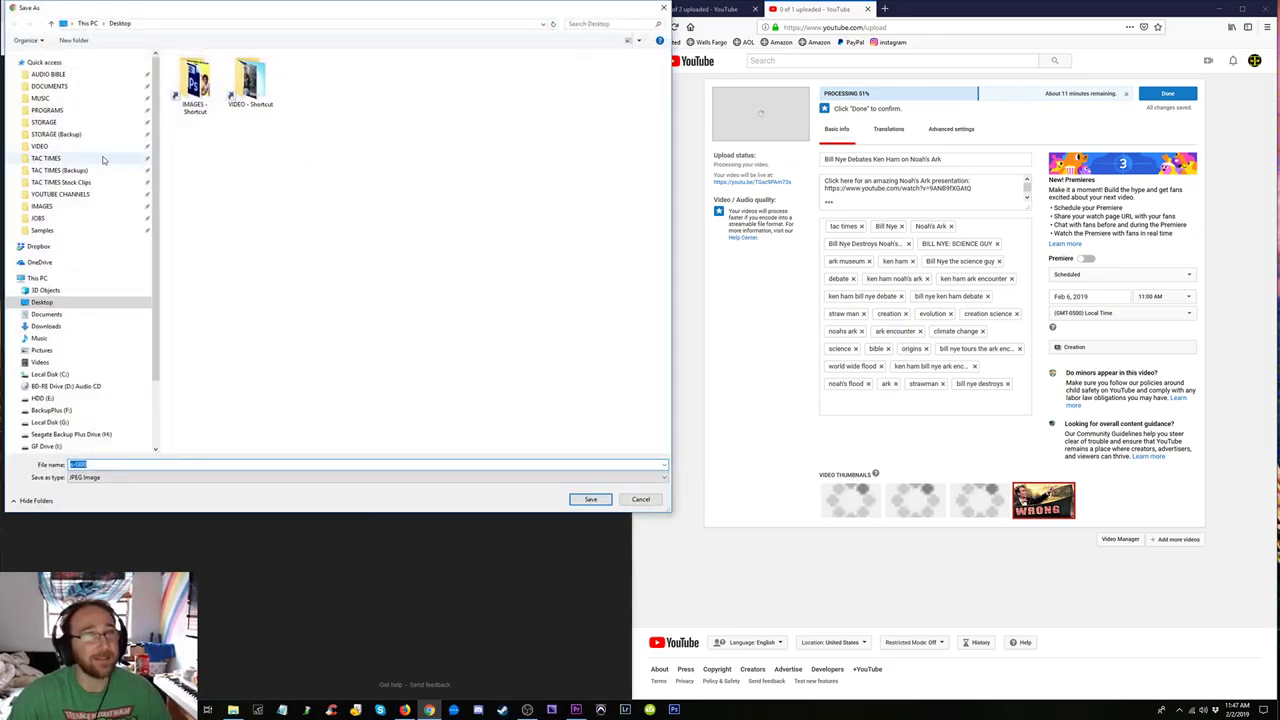
click(42, 230)
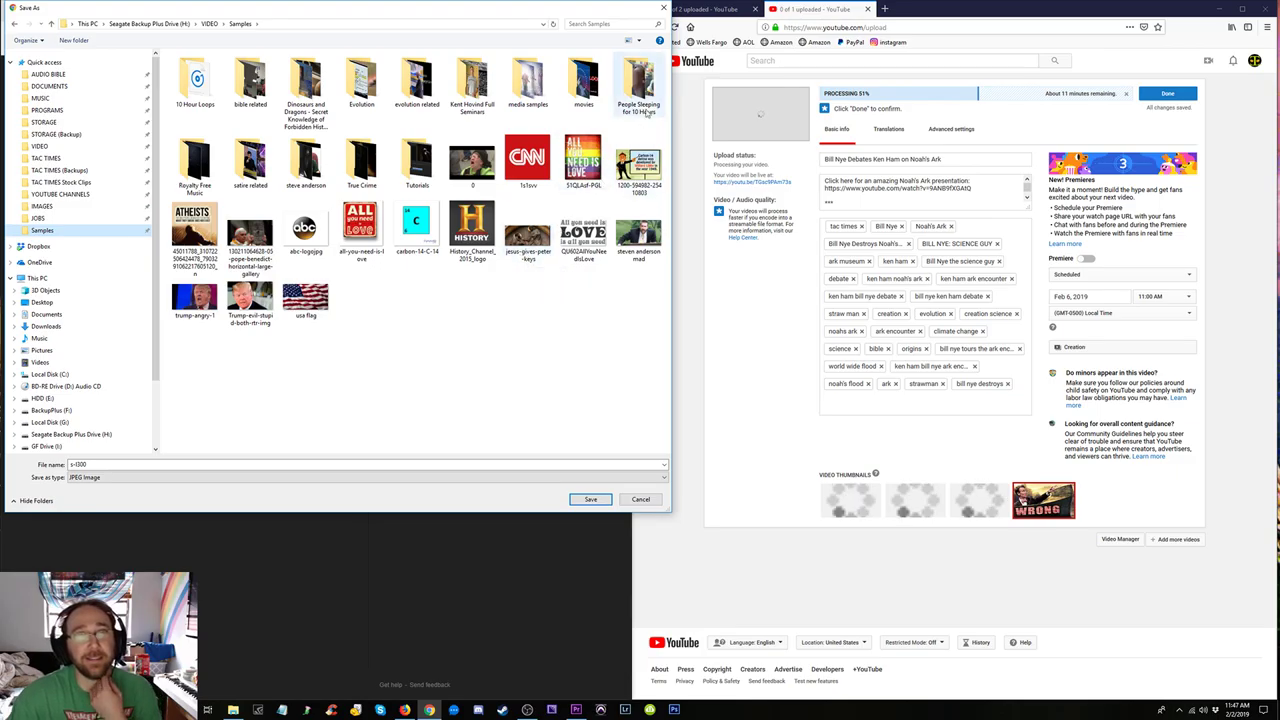
double_click(635, 77)
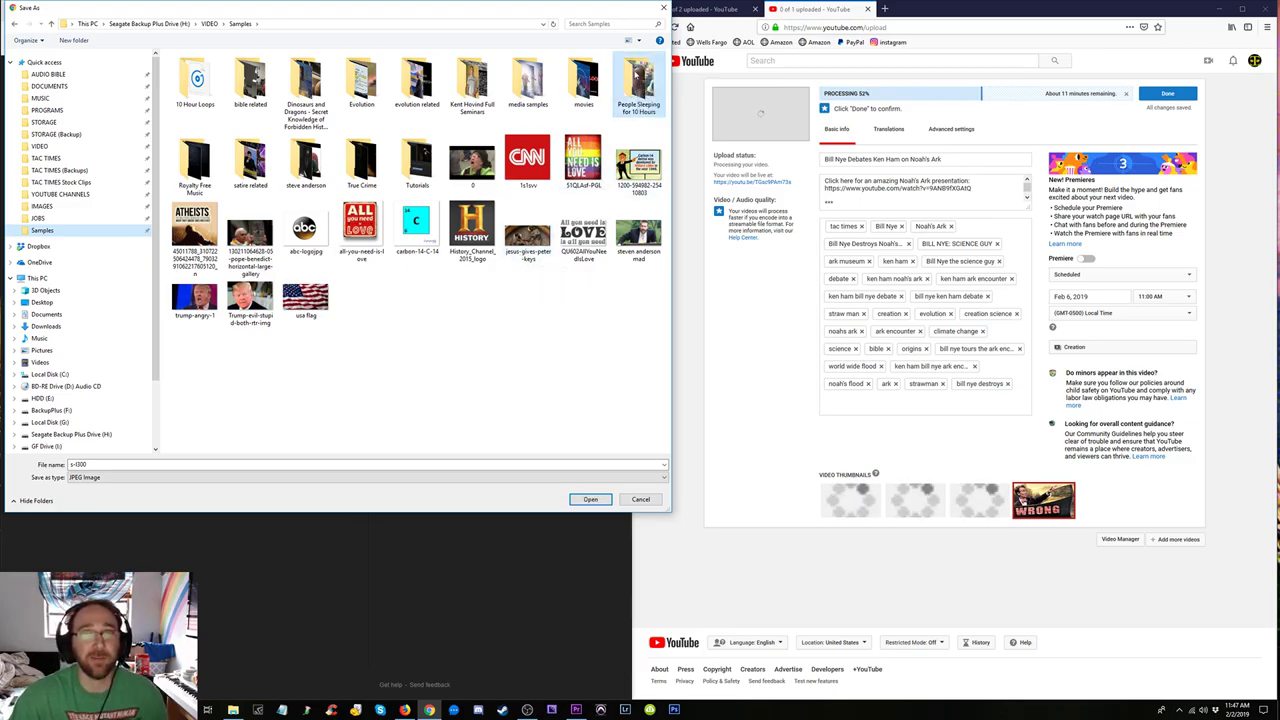
click(15, 24)
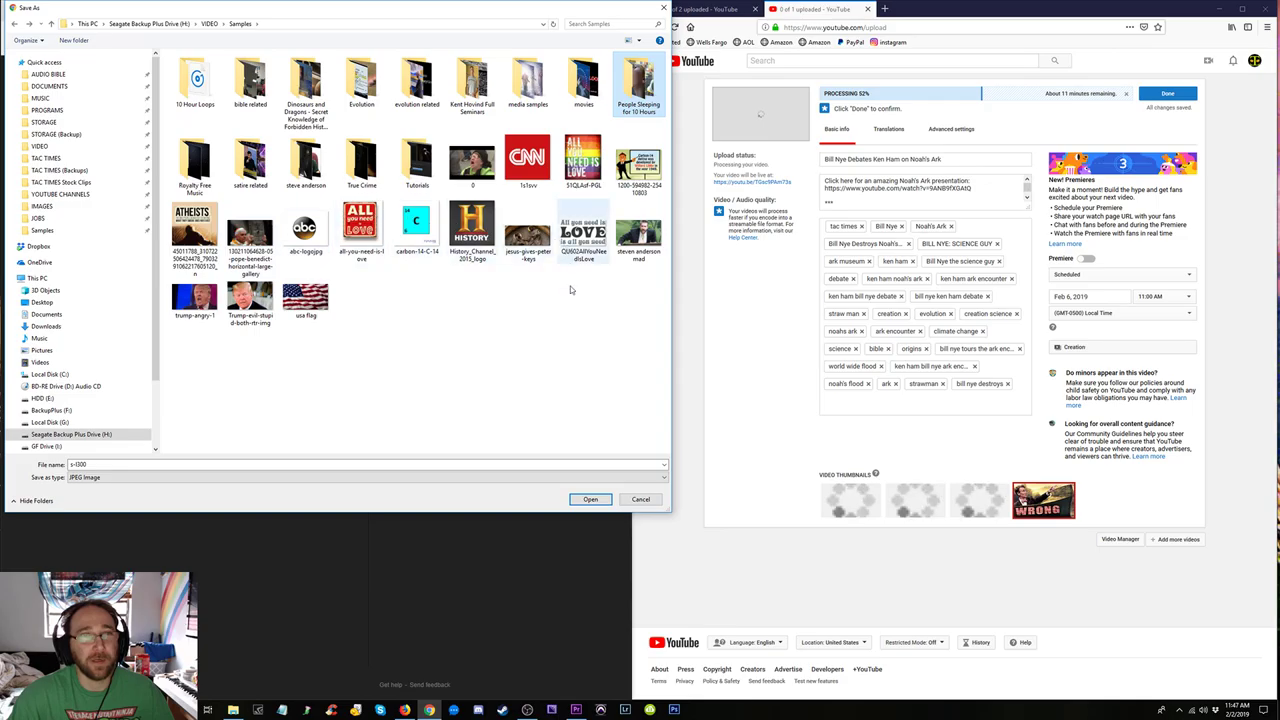
click(148, 464)
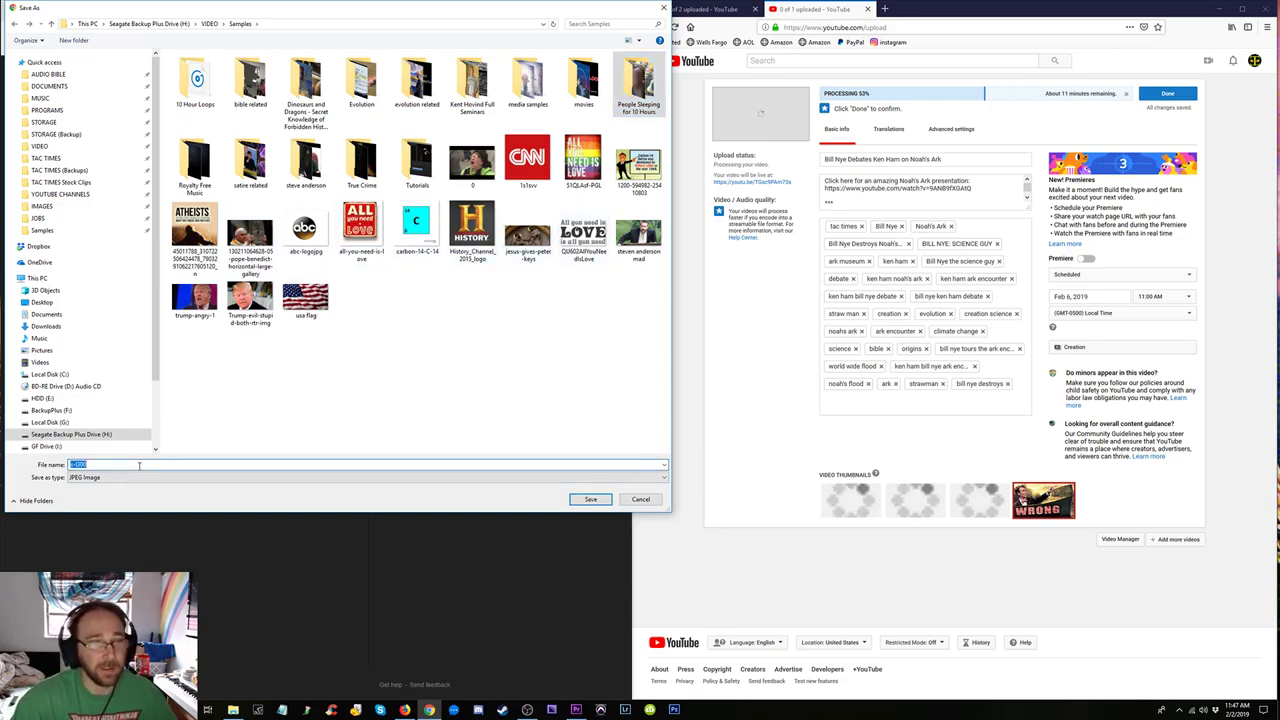
text(cop with billy c)
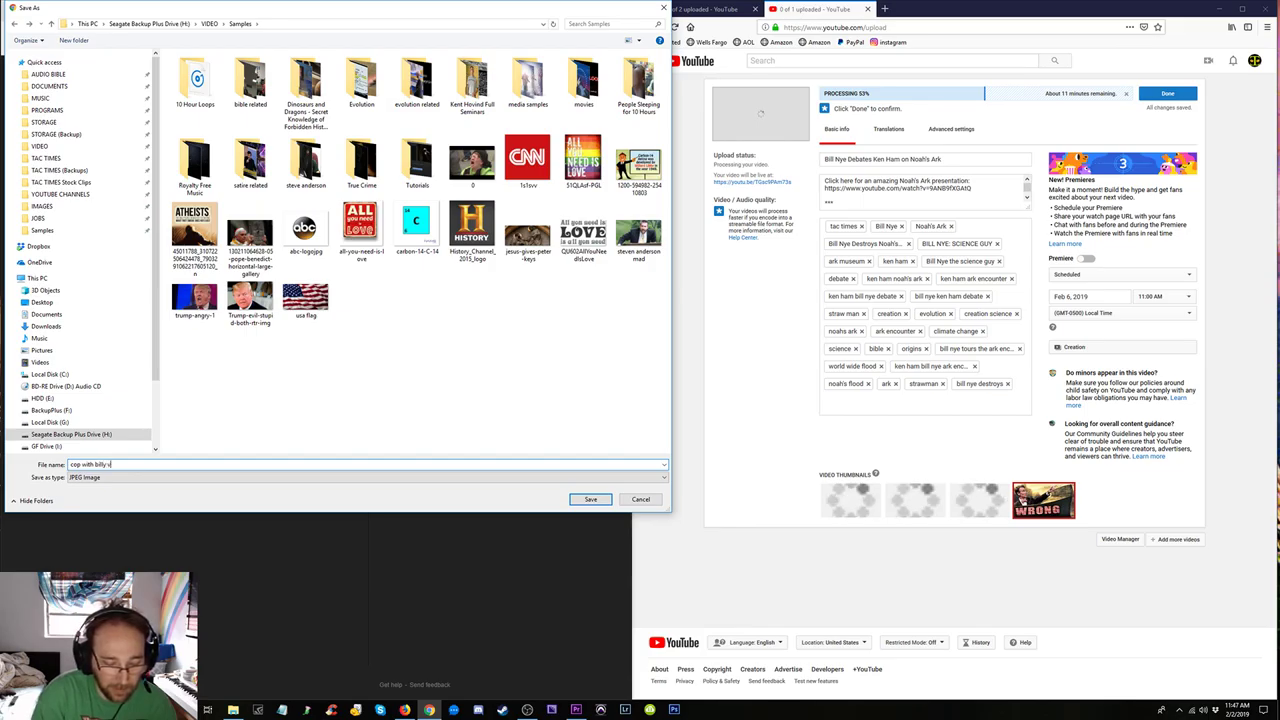
text(lub)
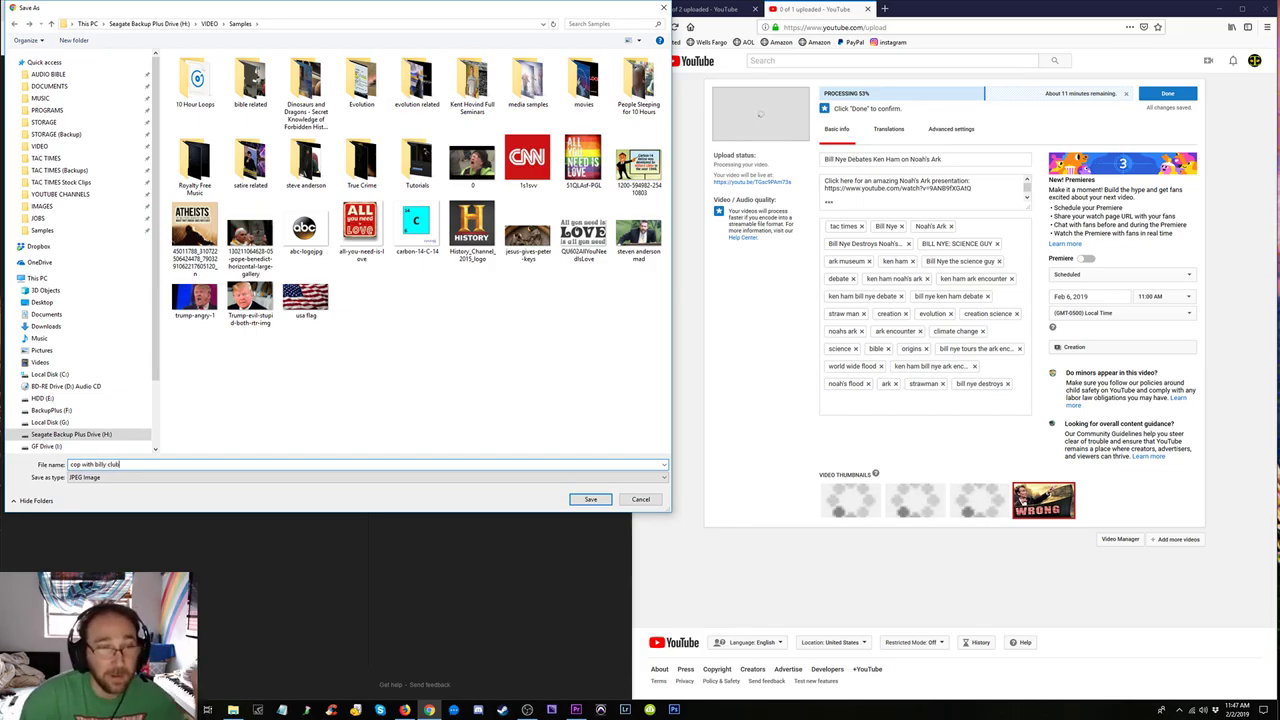
click(599, 499)
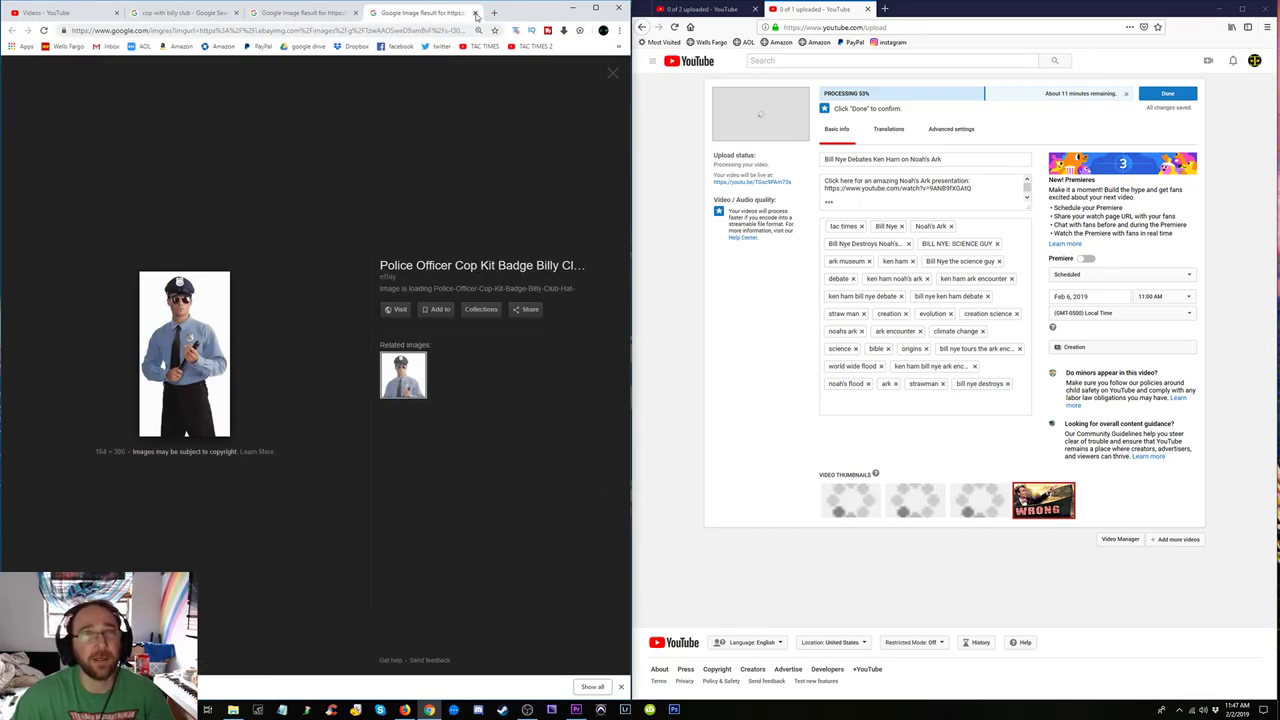
Close both extra image tabs and the file properties window, then open File Explorer.
click(475, 12)
click(357, 13)
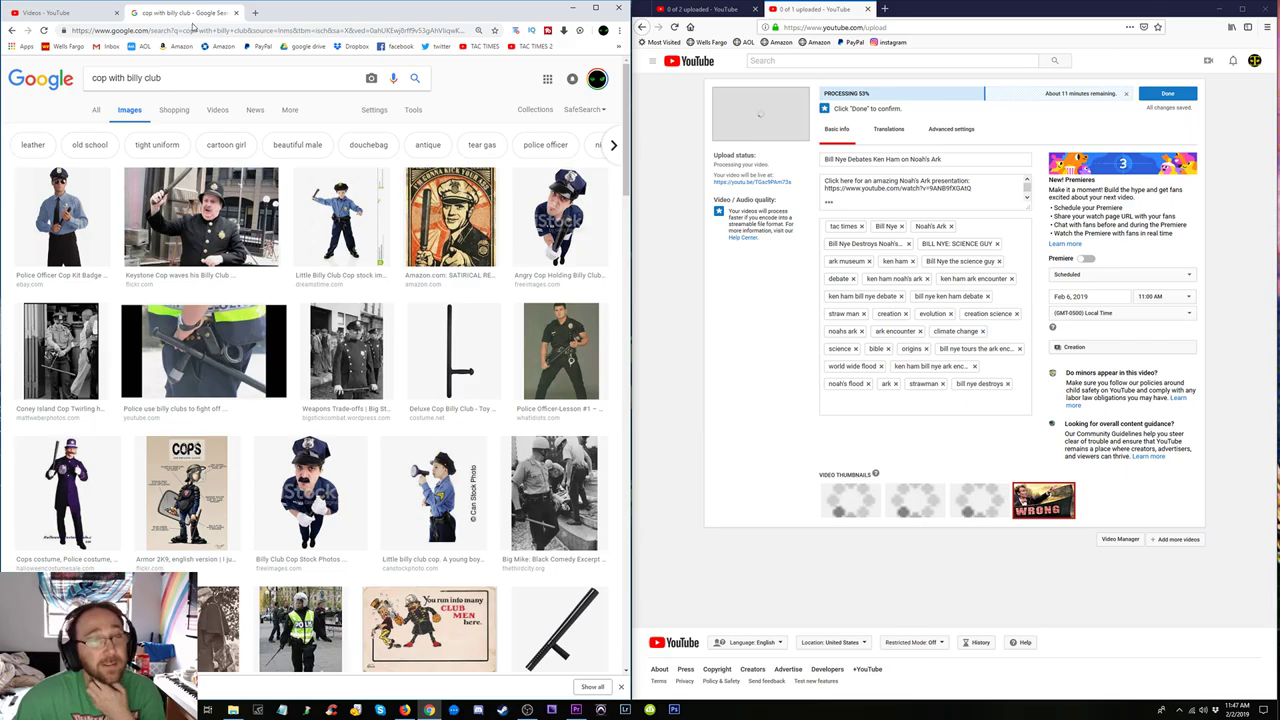
click(43, 13)
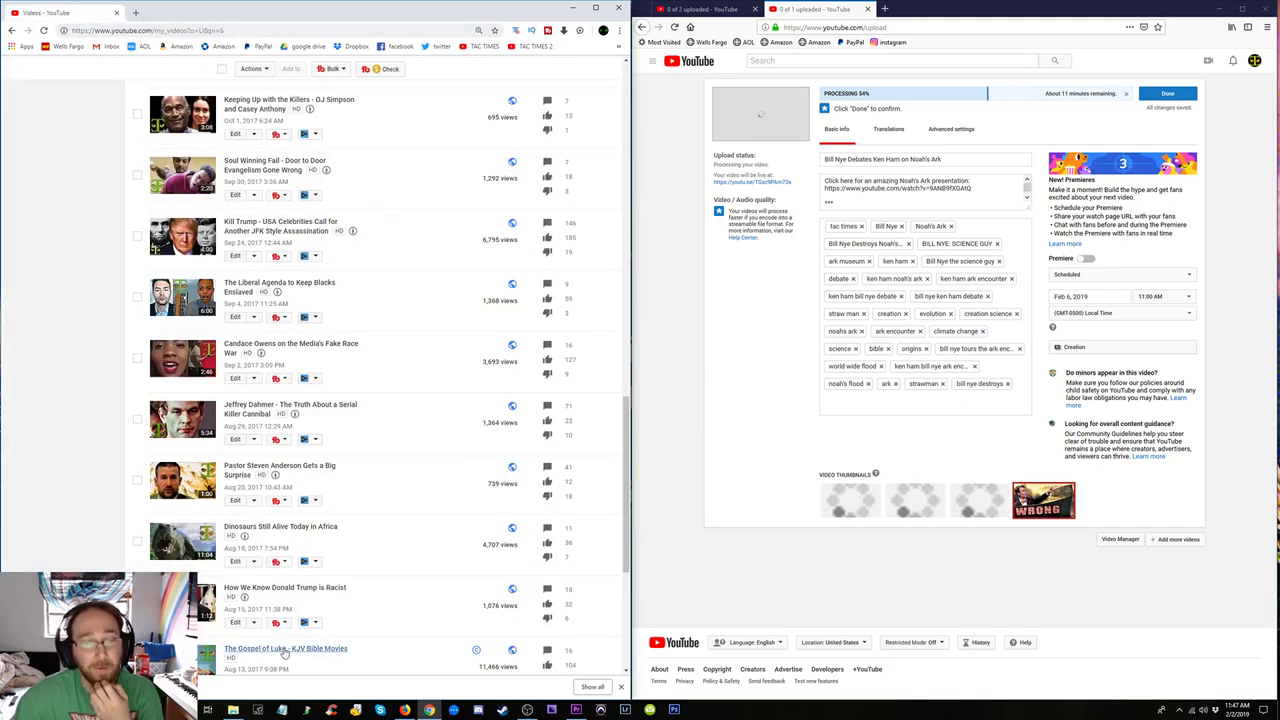
click(233, 710)
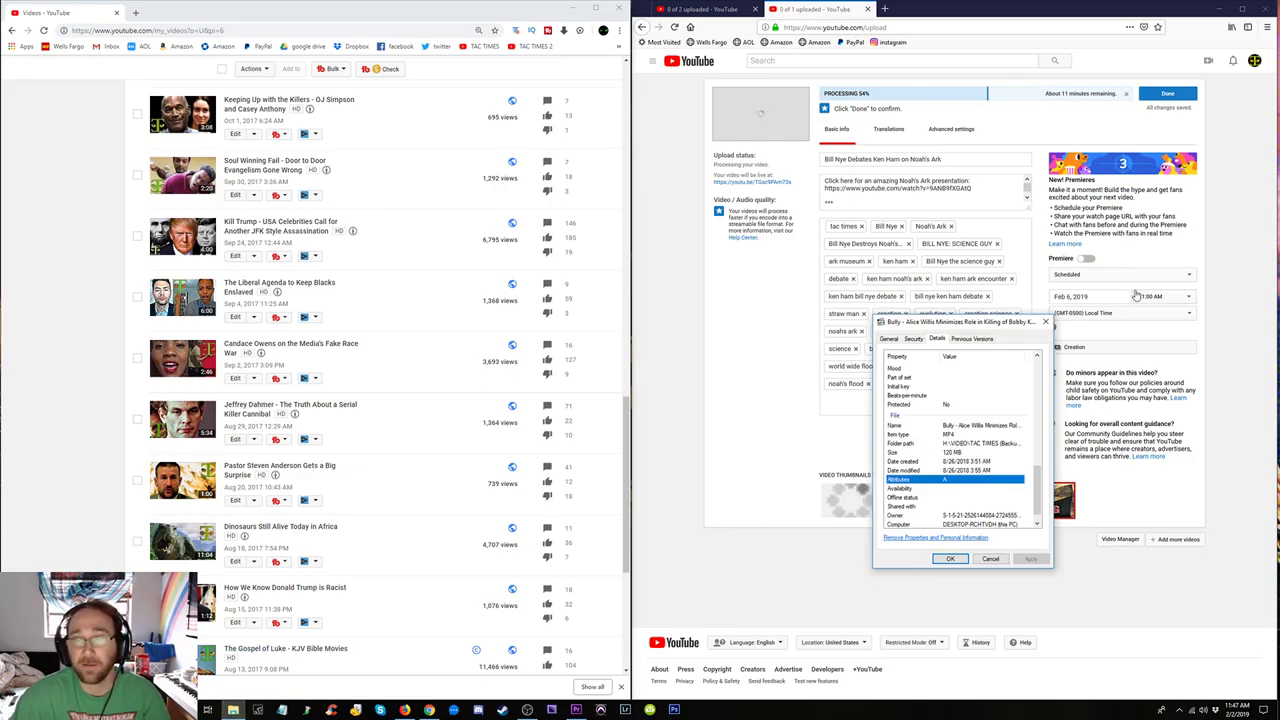
click(1045, 322)
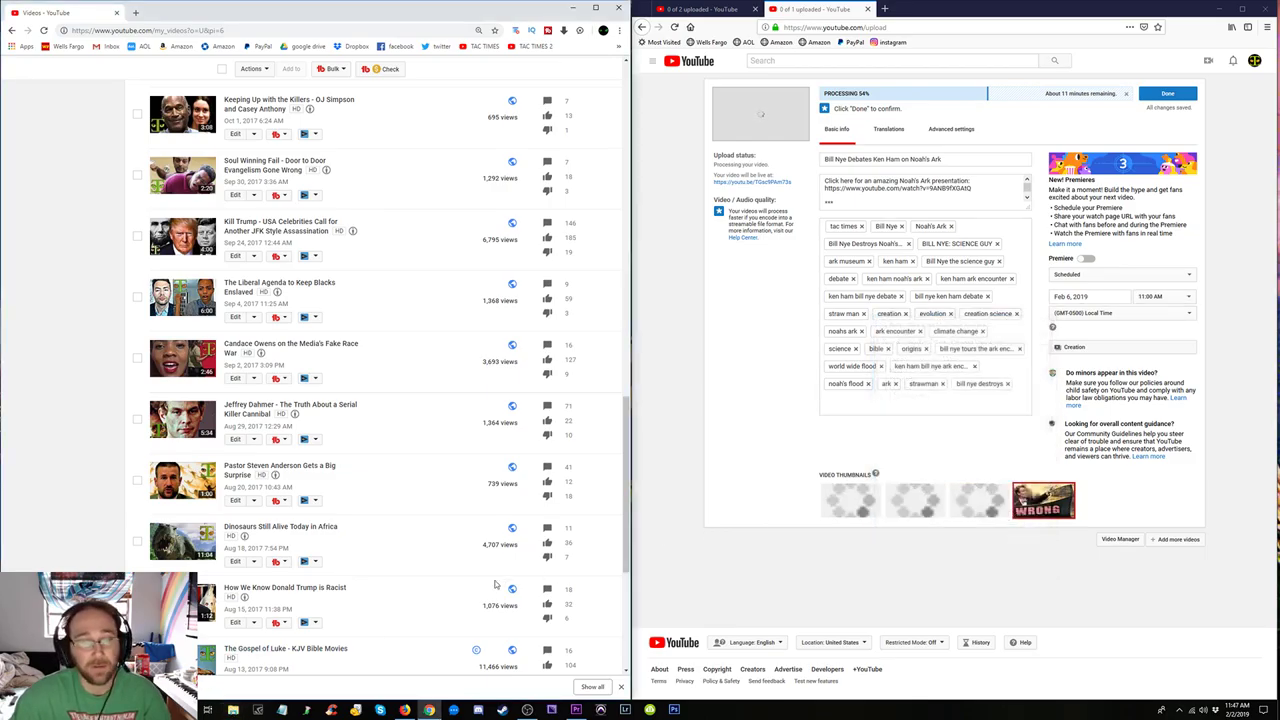
click(233, 710)
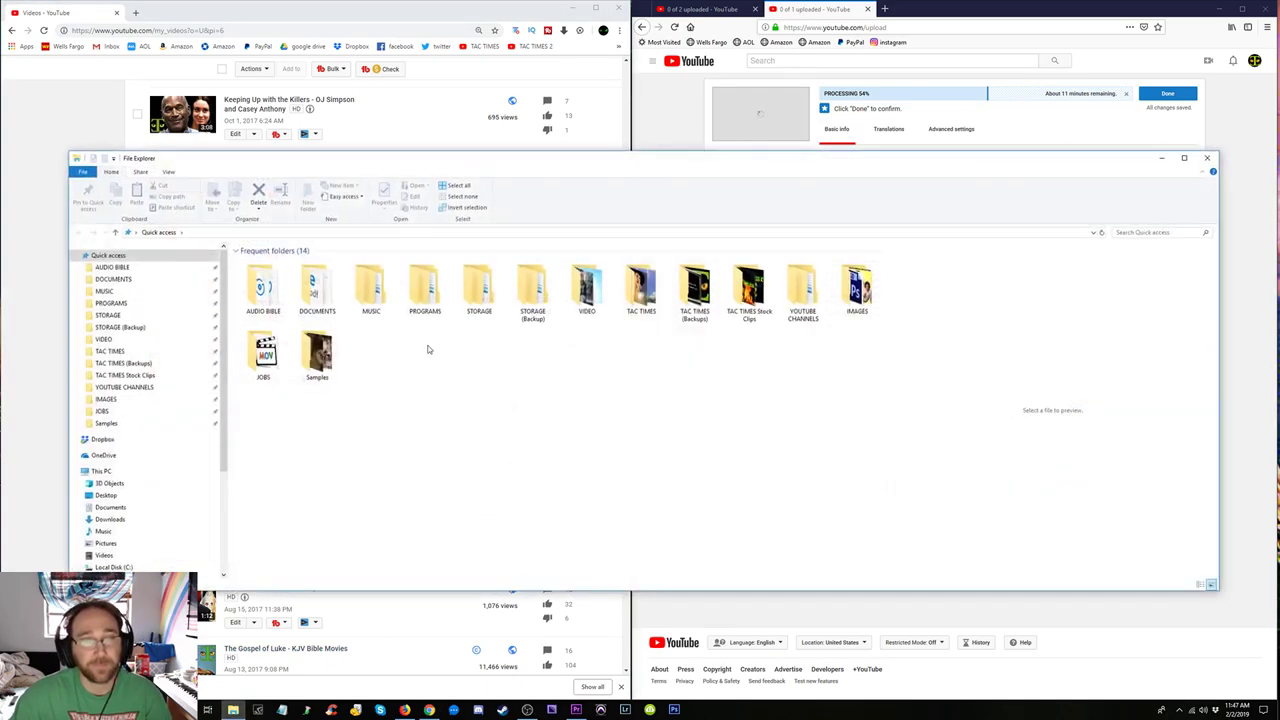
Browse the TAC TIMES folders in the navigation pane and return to IMAGES.
click(108, 400)
click(118, 376)
click(120, 387)
click(110, 351)
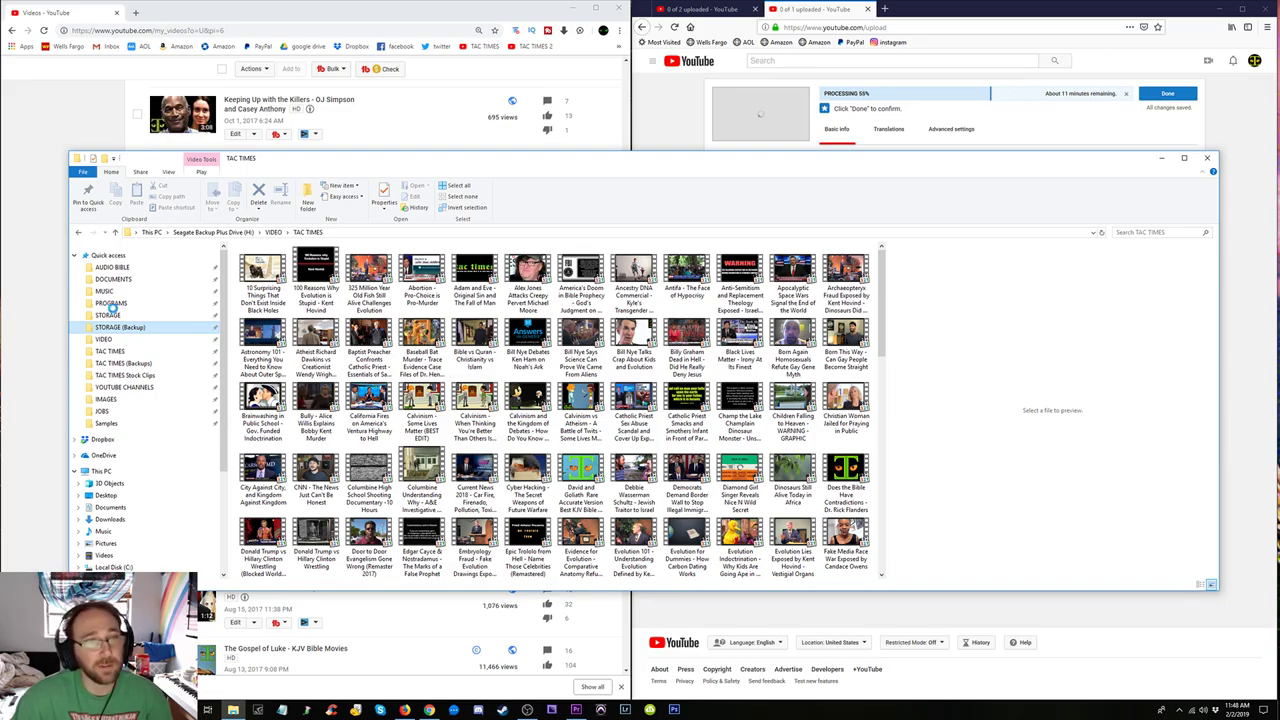
click(118, 363)
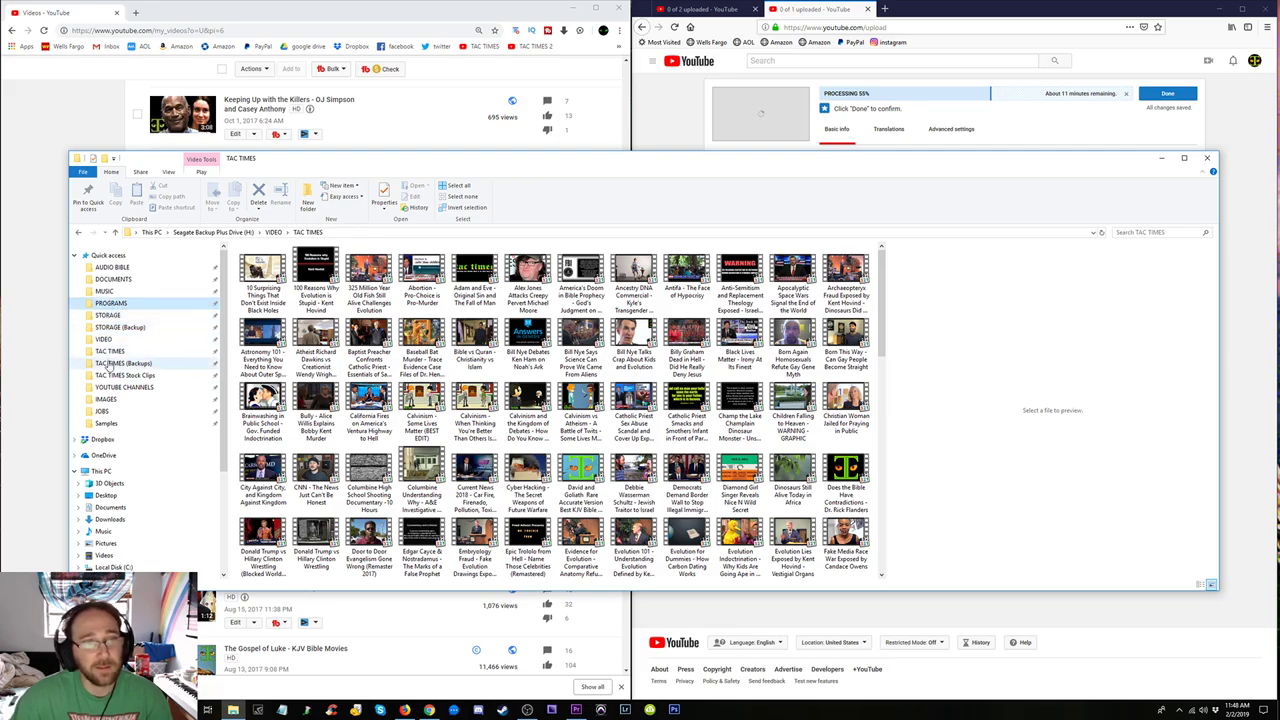
click(111, 400)
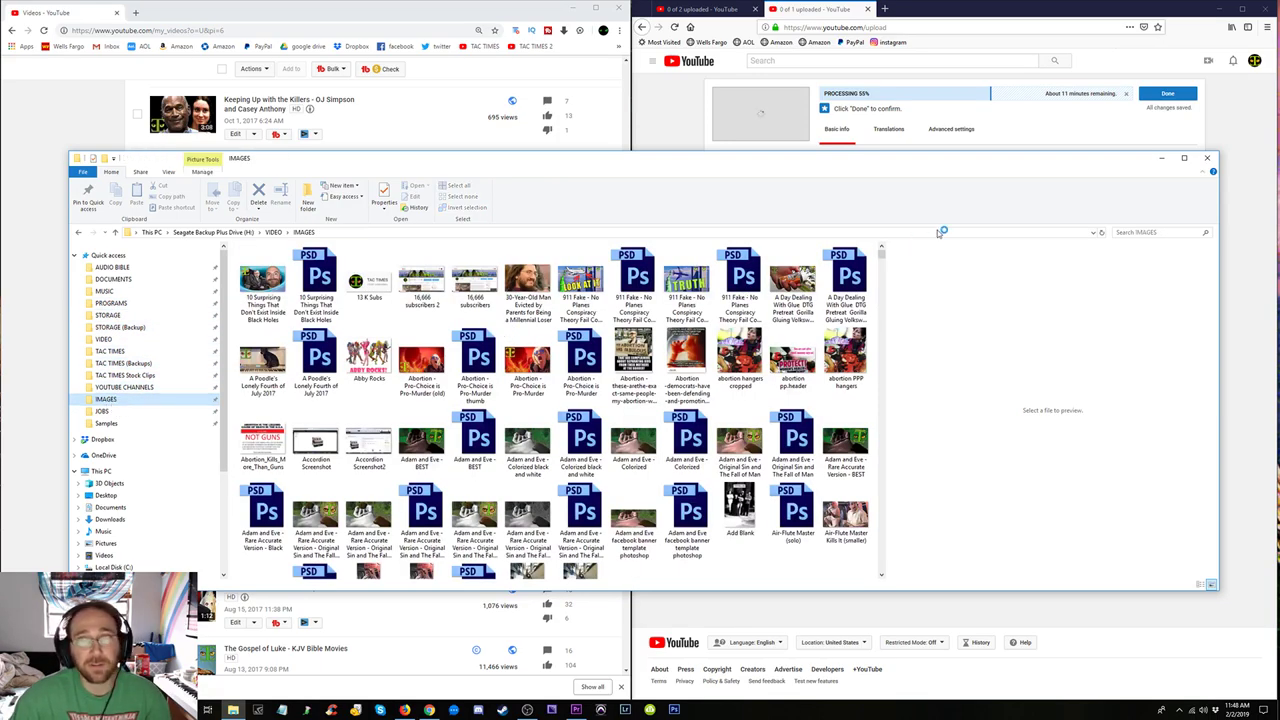
Search IMAGES for 'rapture', then go back to the full folder listing.
click(1143, 232)
text(r)
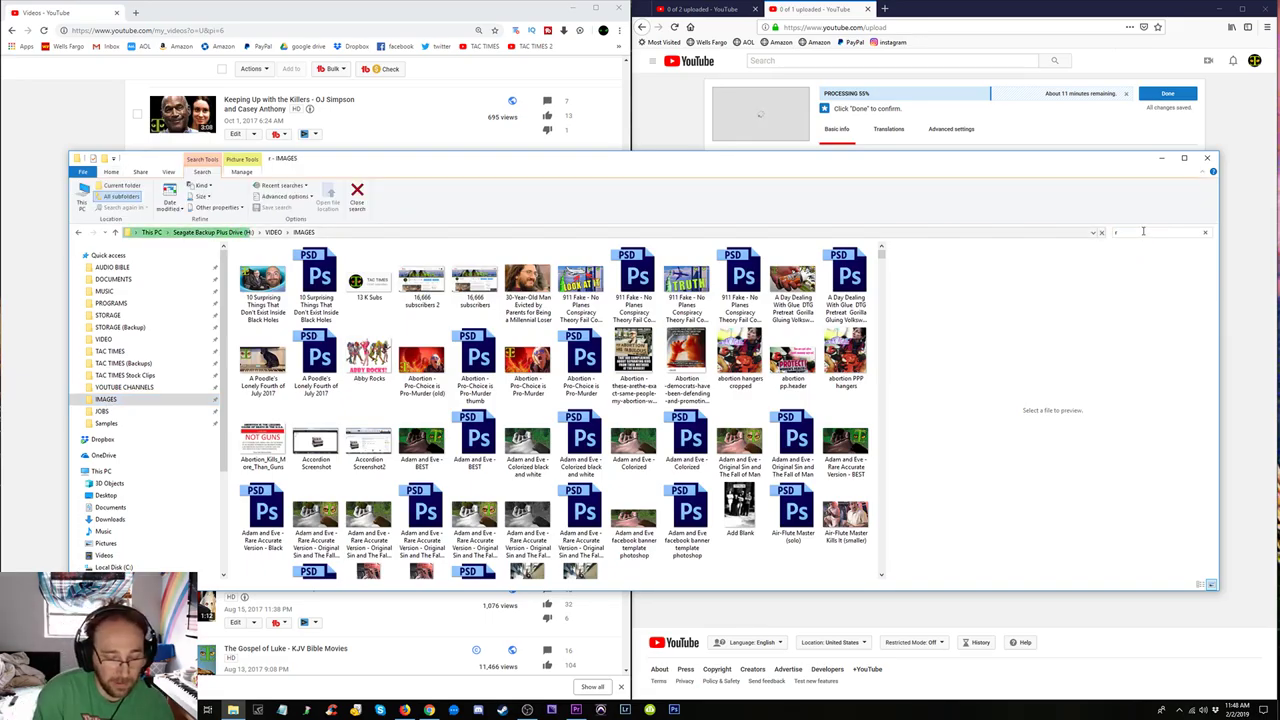
text(apture)
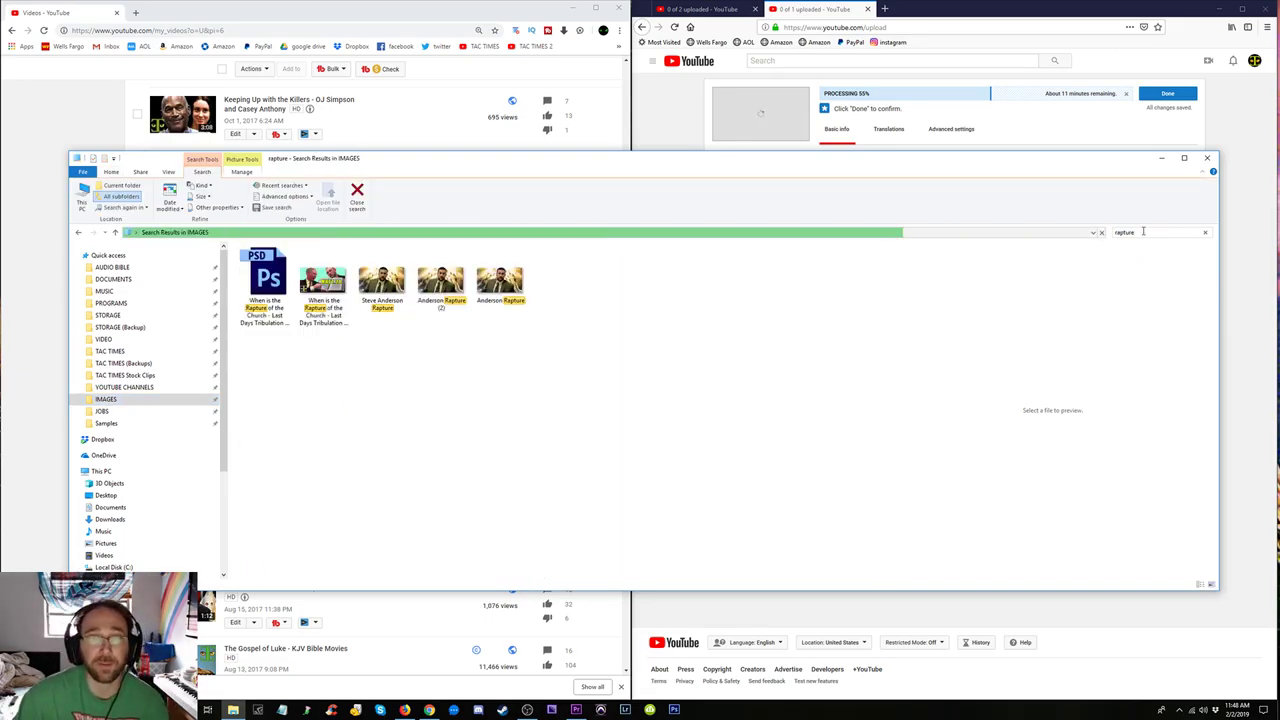
click(266, 285)
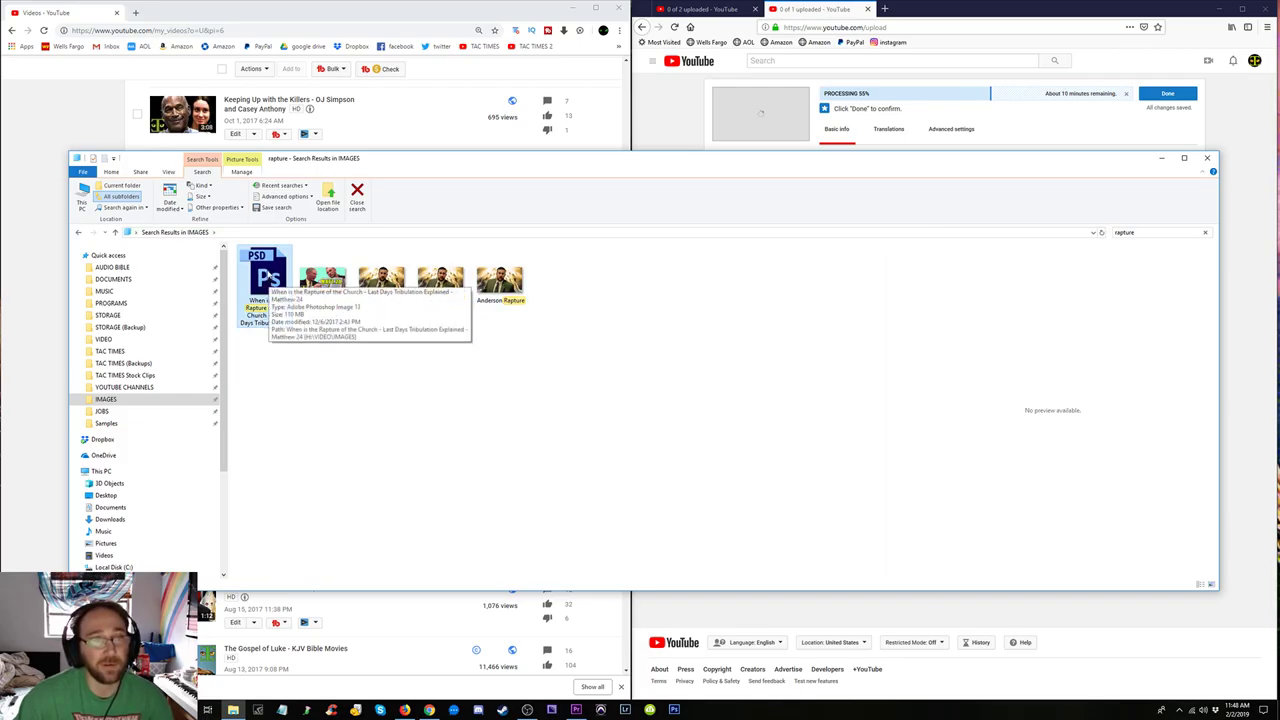
click(385, 428)
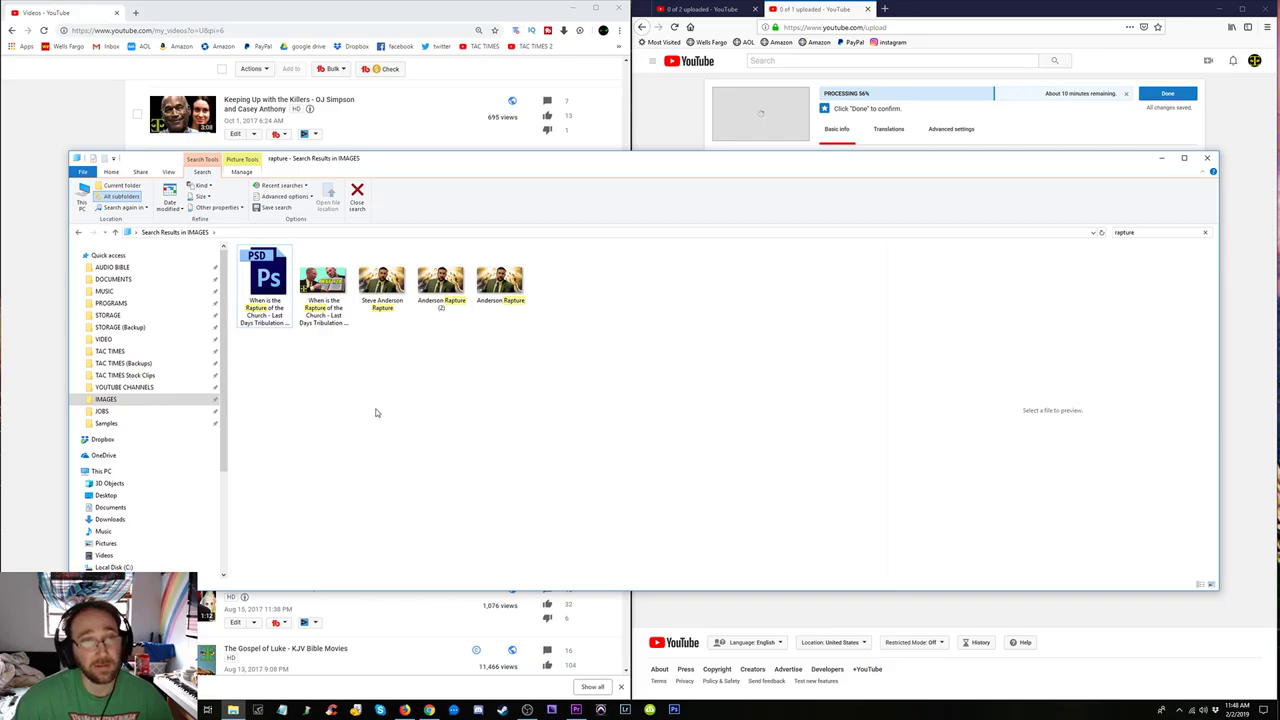
click(121, 400)
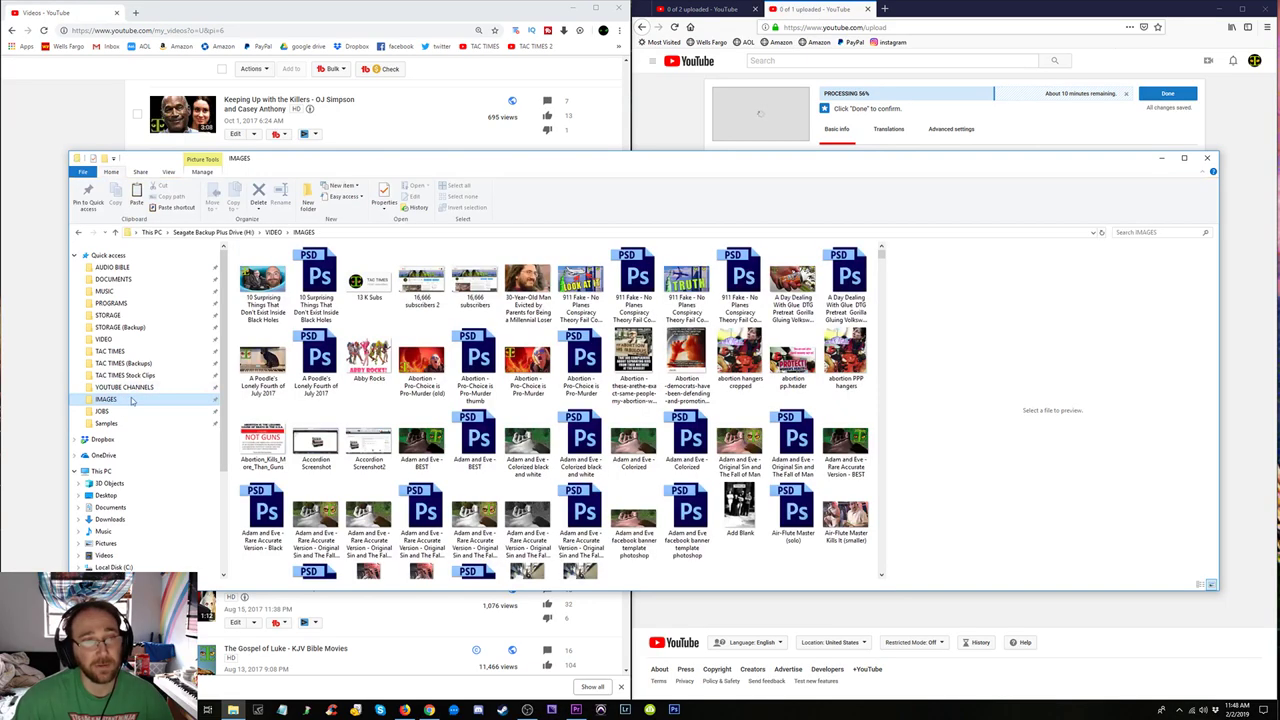
Search IMAGES for 'rapt' and open the Rapture PSD in Photoshop.
click(1144, 232)
text(rapt)
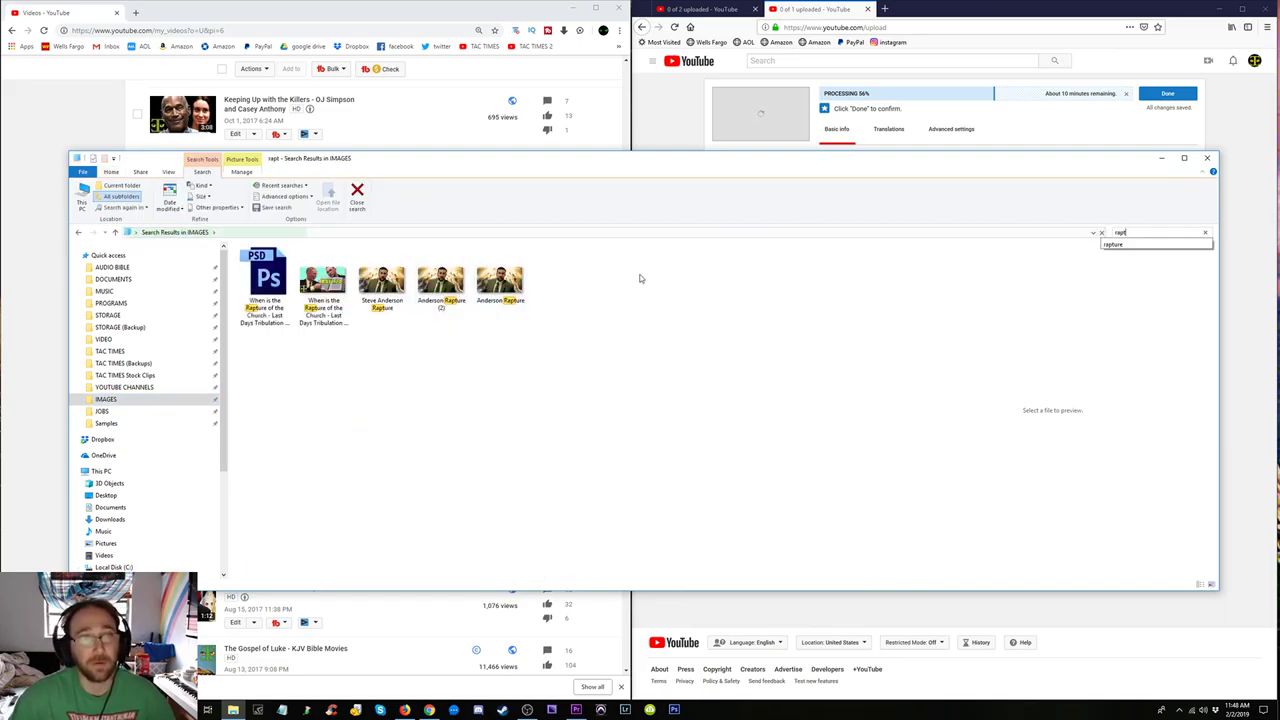
click(274, 277)
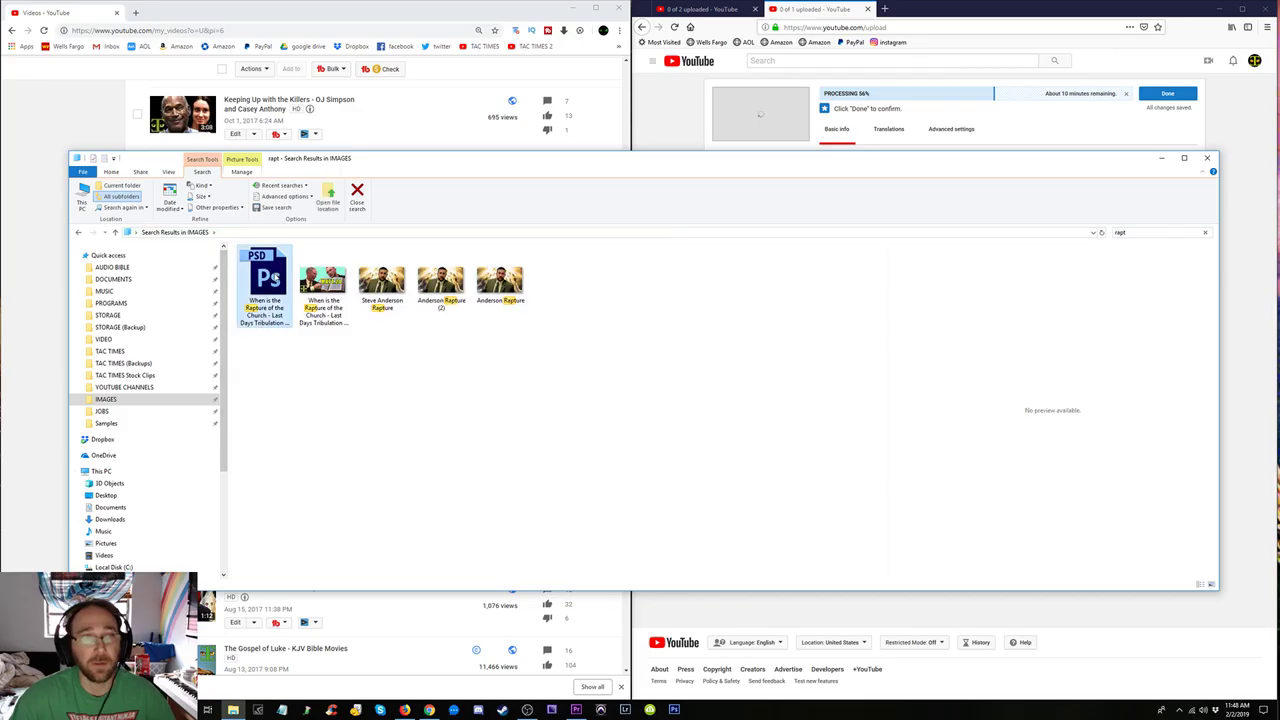
double_click(274, 277)
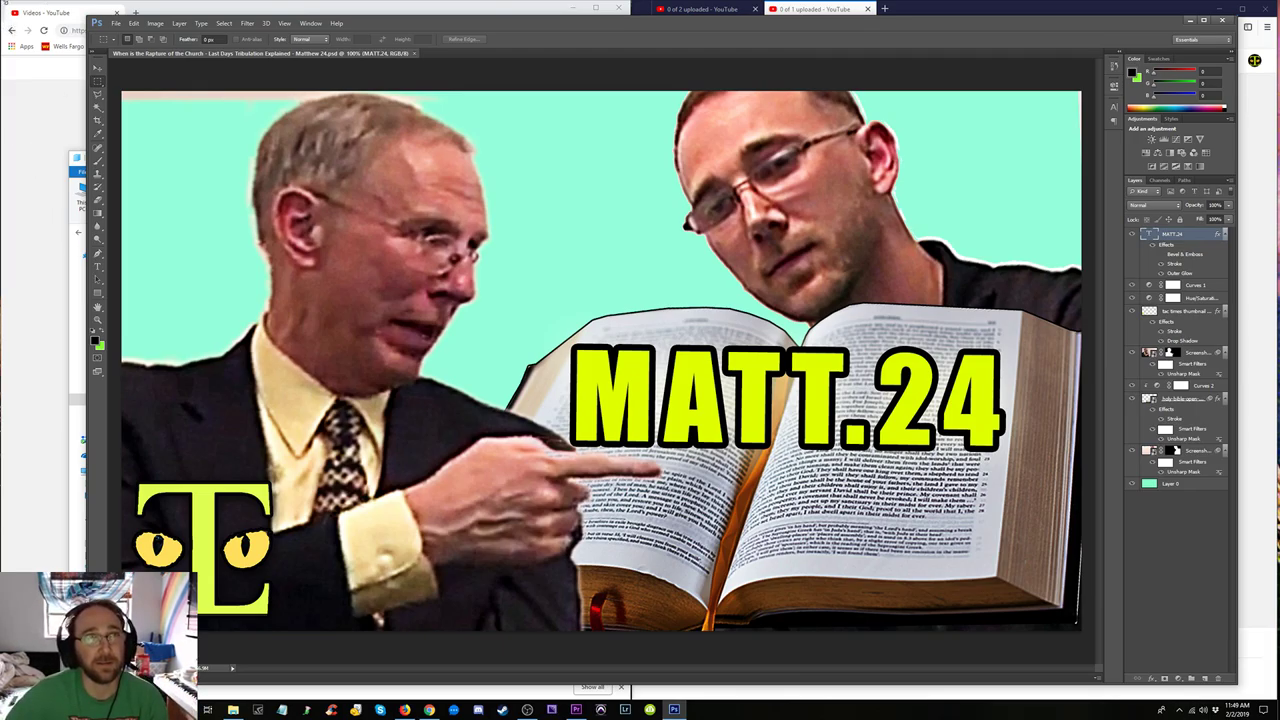
Exit Photoshop's MATT.24 thumbnail and return to the 'rapt' search results.
click(1222, 22)
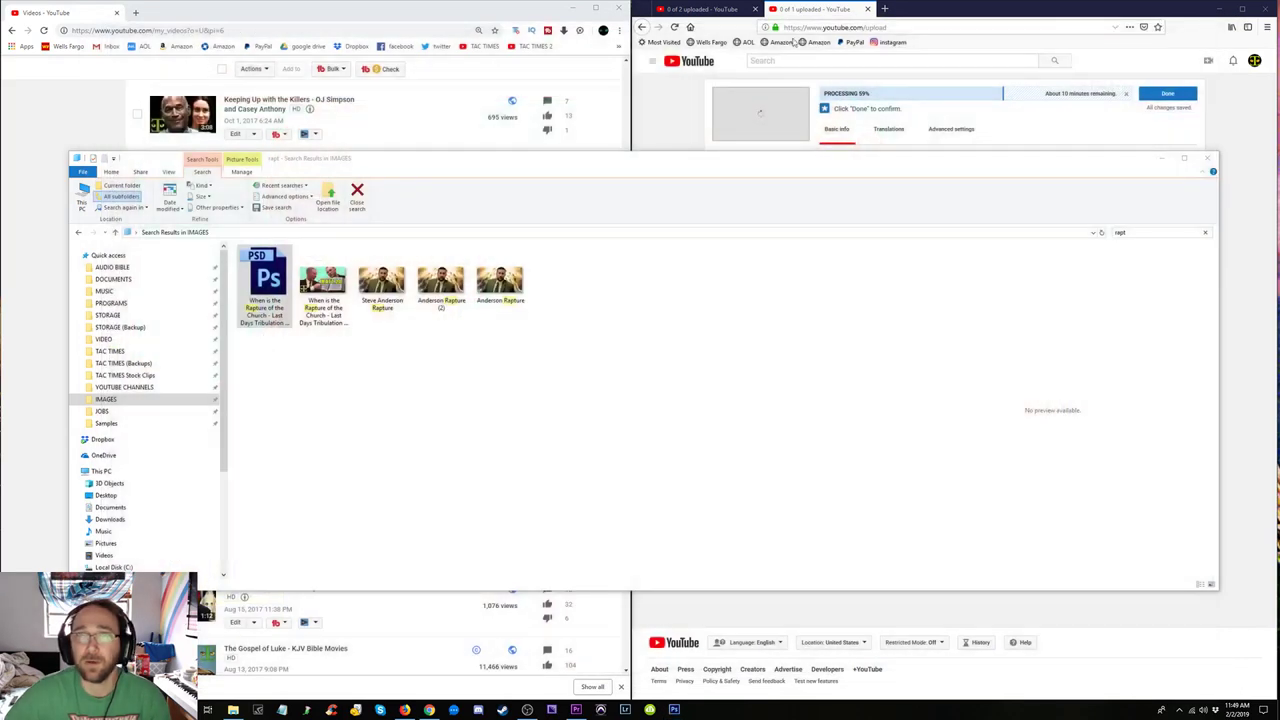
click(322, 265)
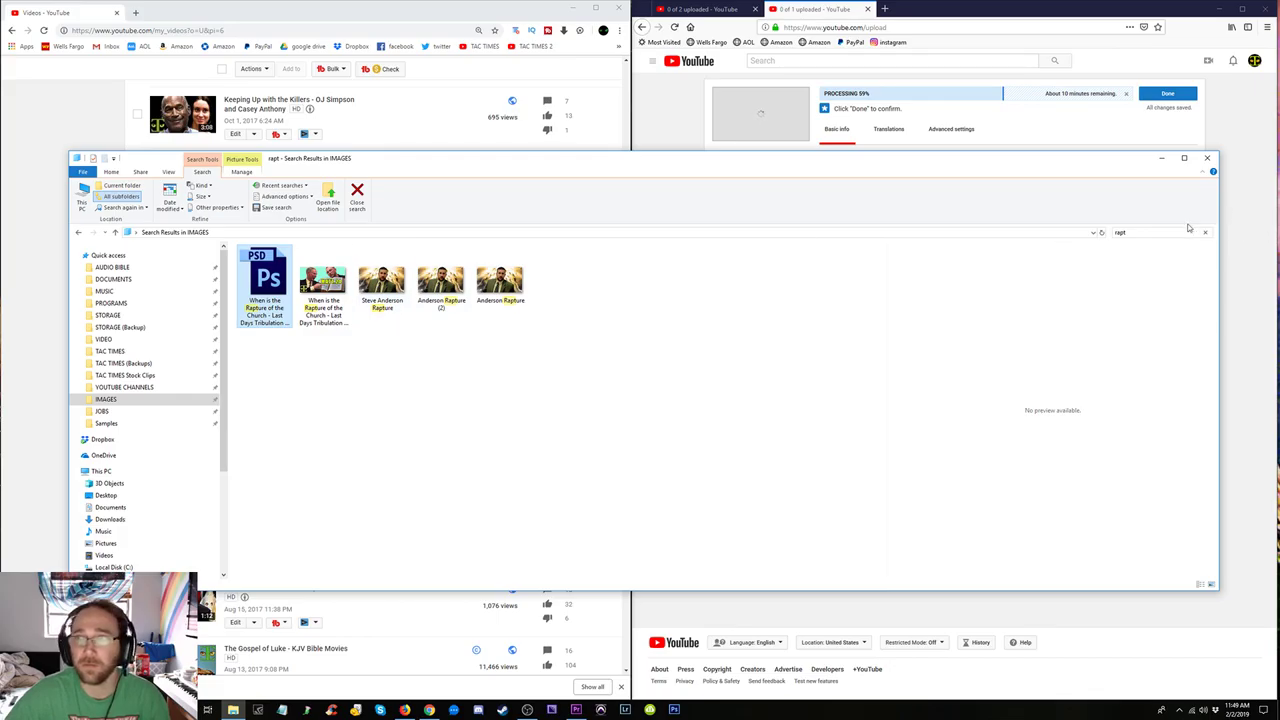
Search the IMAGES folder for 'anderson' and preview the Anderson Left Side and Rapture images.
click(1155, 231)
text(and)
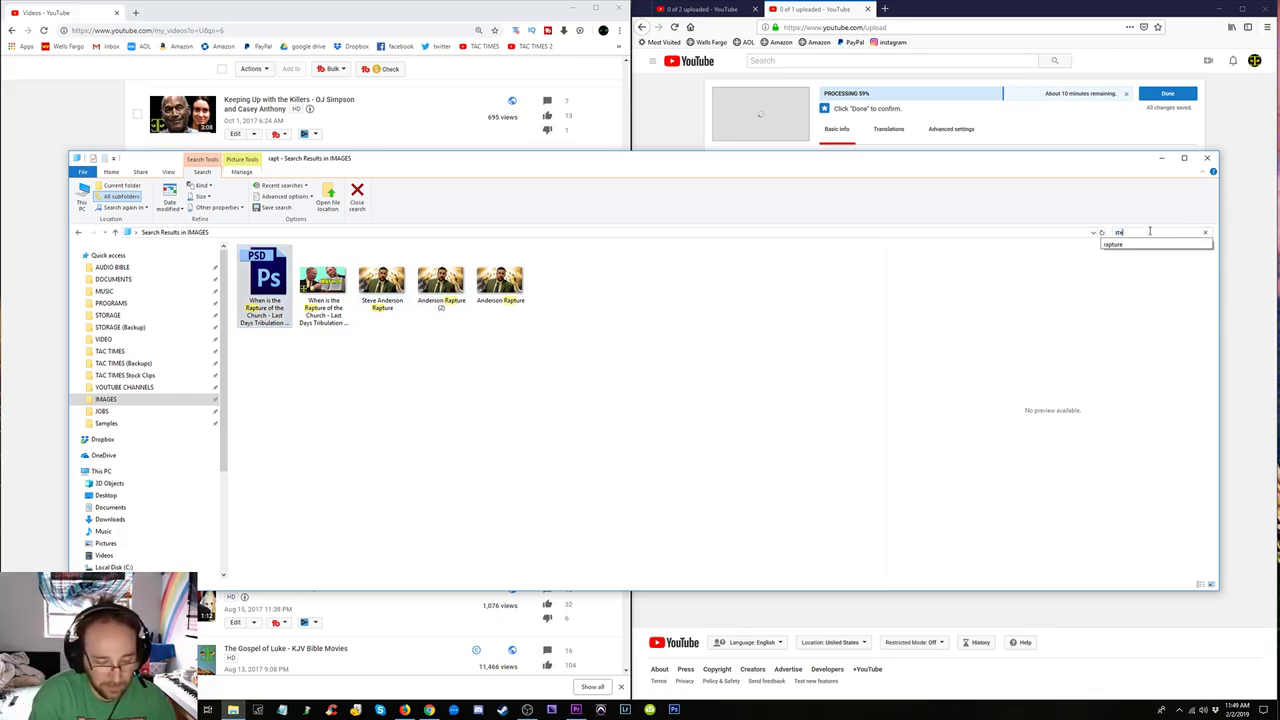
text(erson)
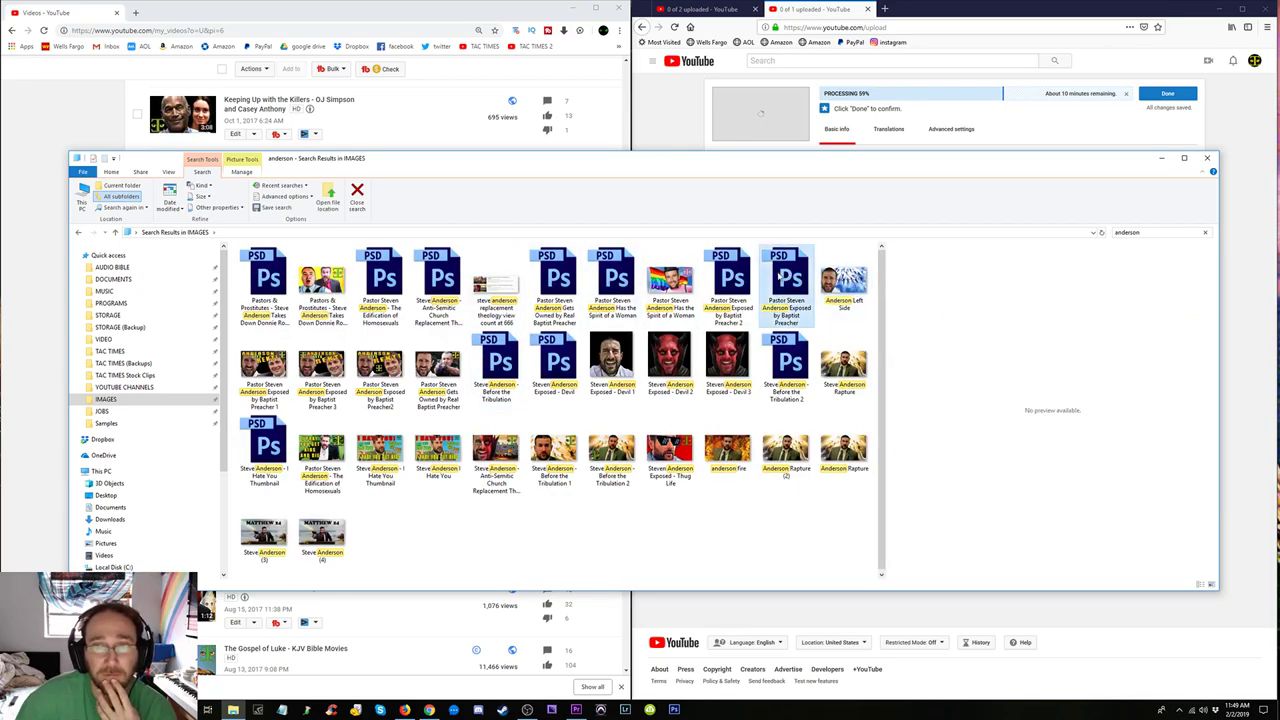
click(818, 287)
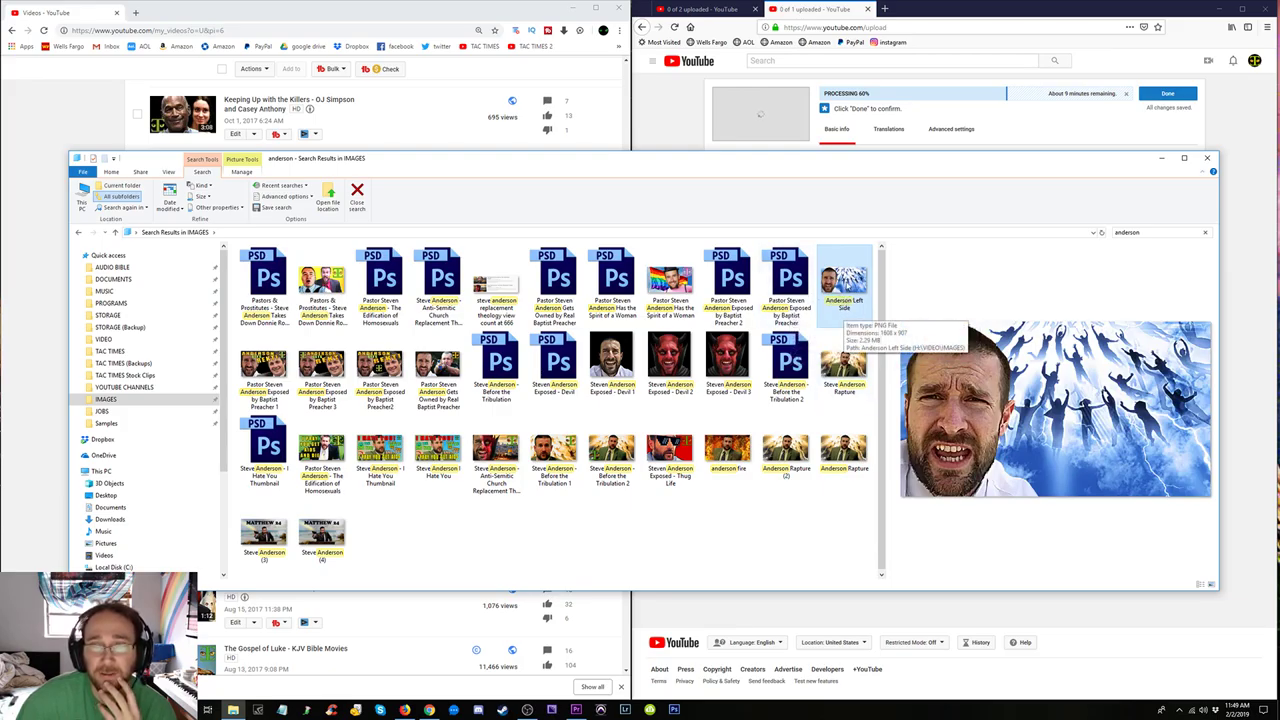
click(844, 452)
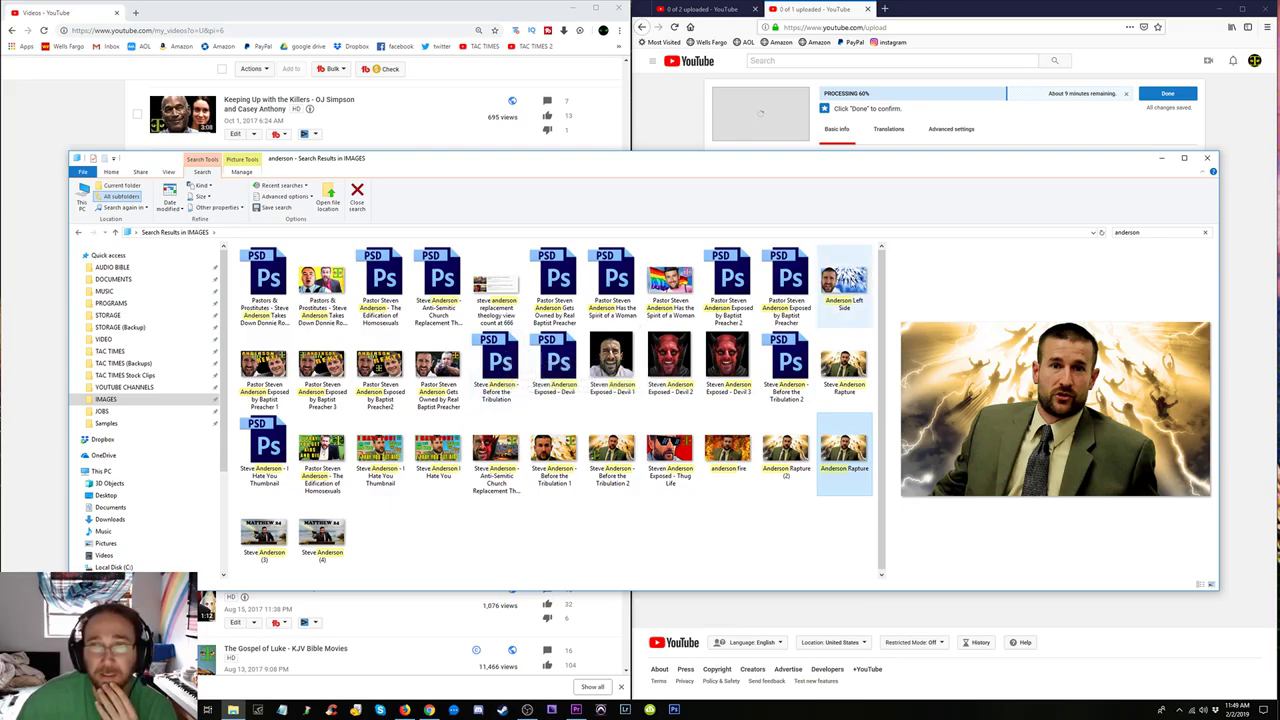
click(843, 280)
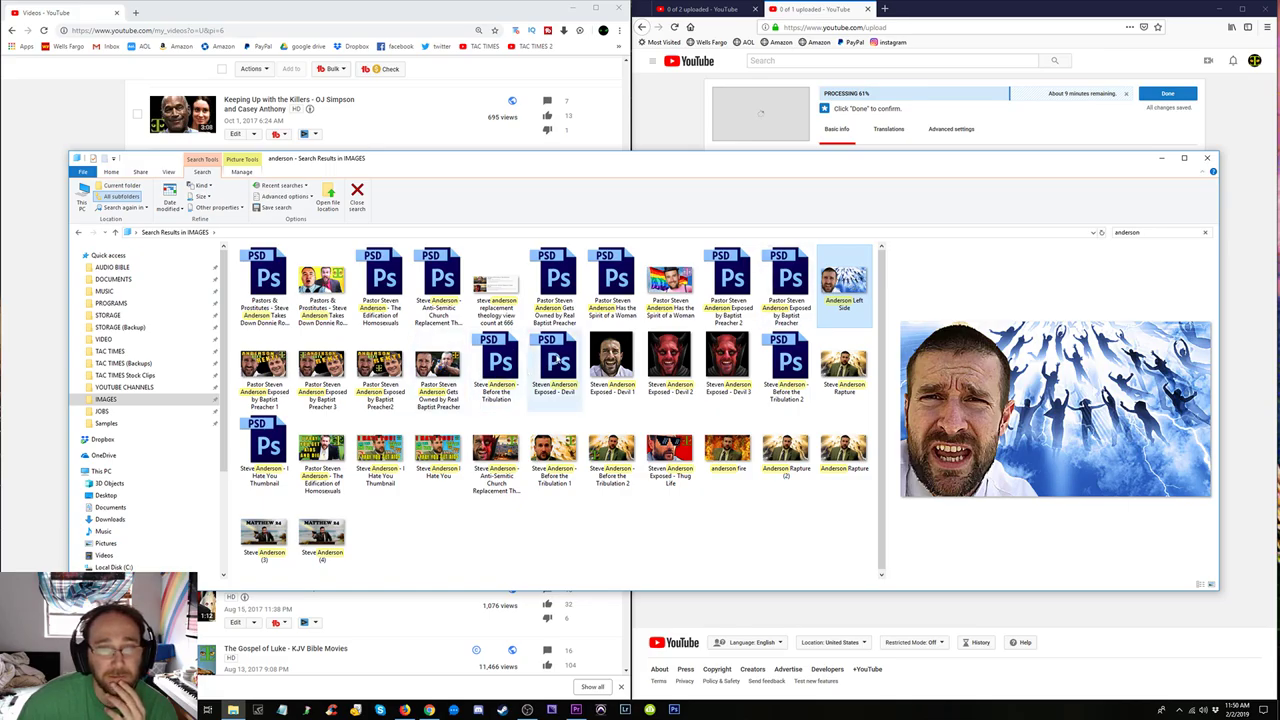
Browse the Anderson PSDs and open 'Before the Tribulation 2' in Photoshop.
click(505, 365)
click(558, 280)
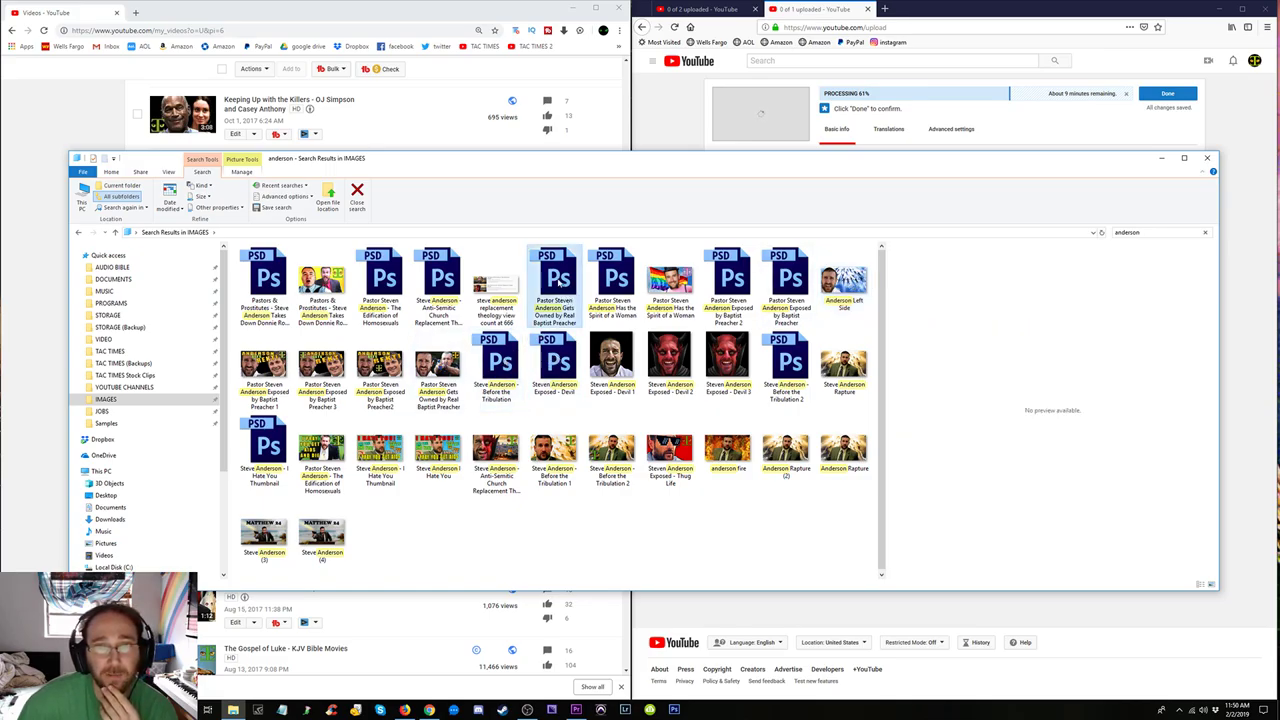
click(618, 280)
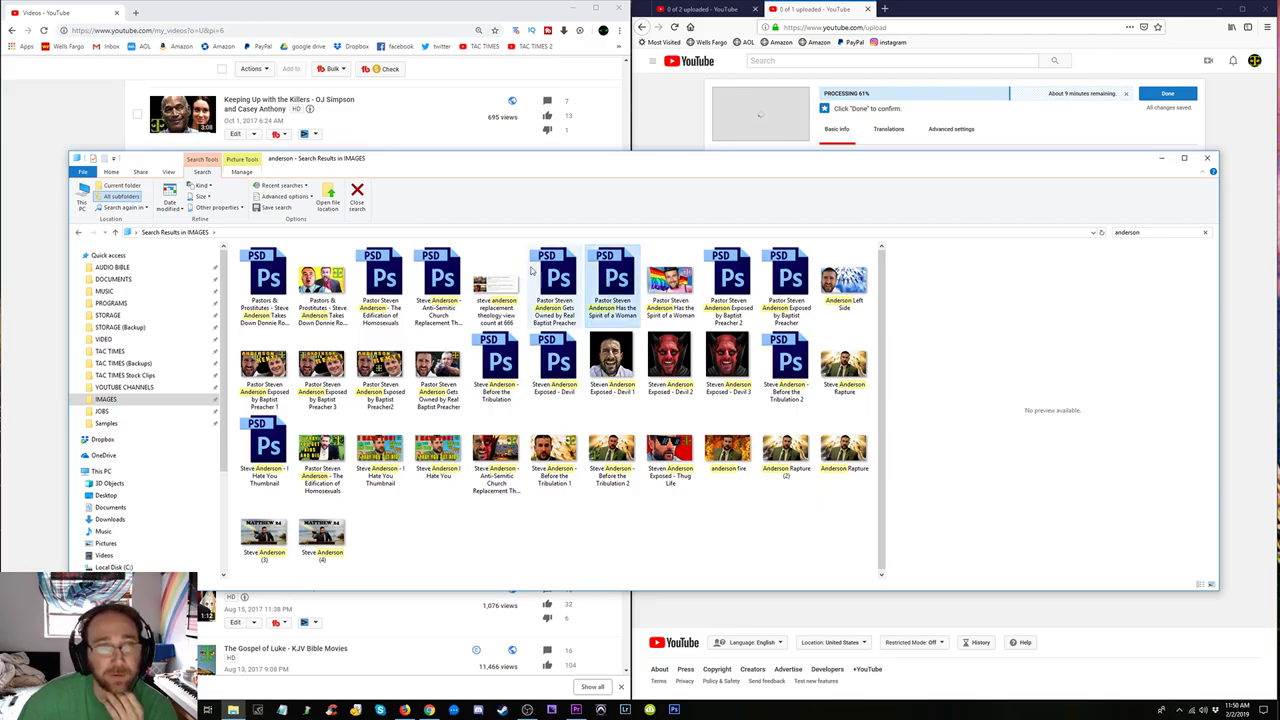
click(265, 278)
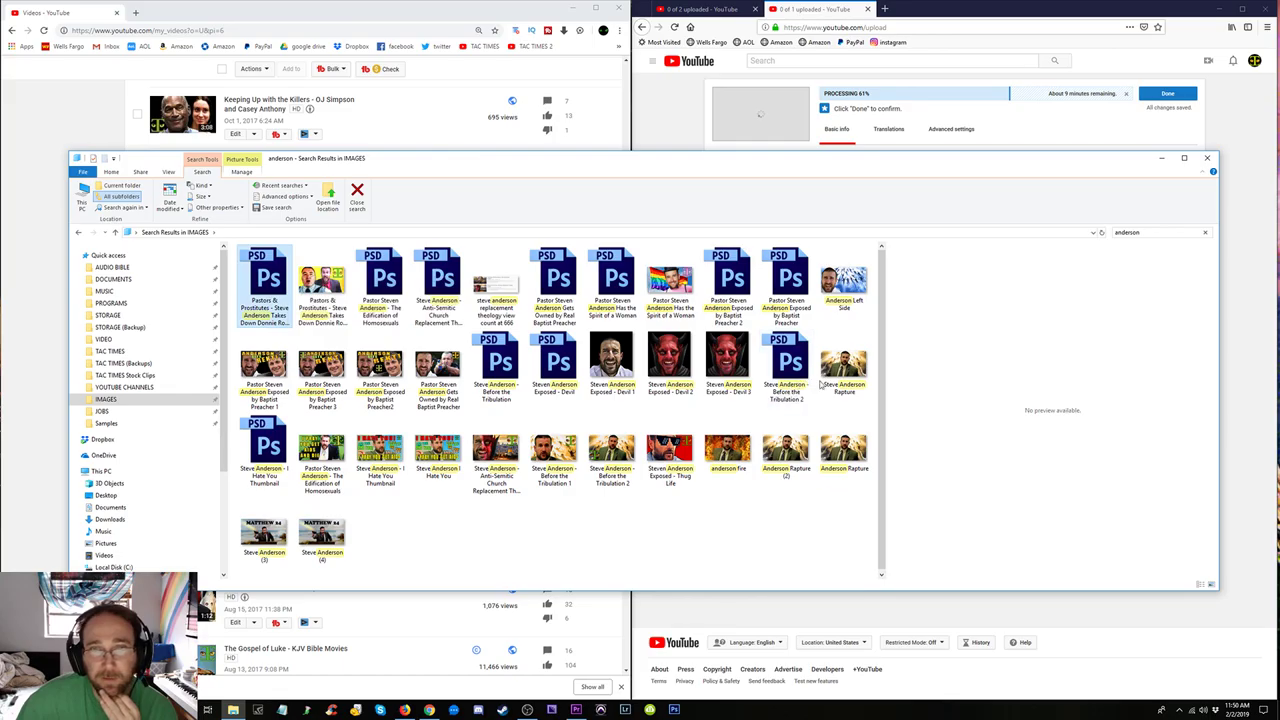
click(786, 366)
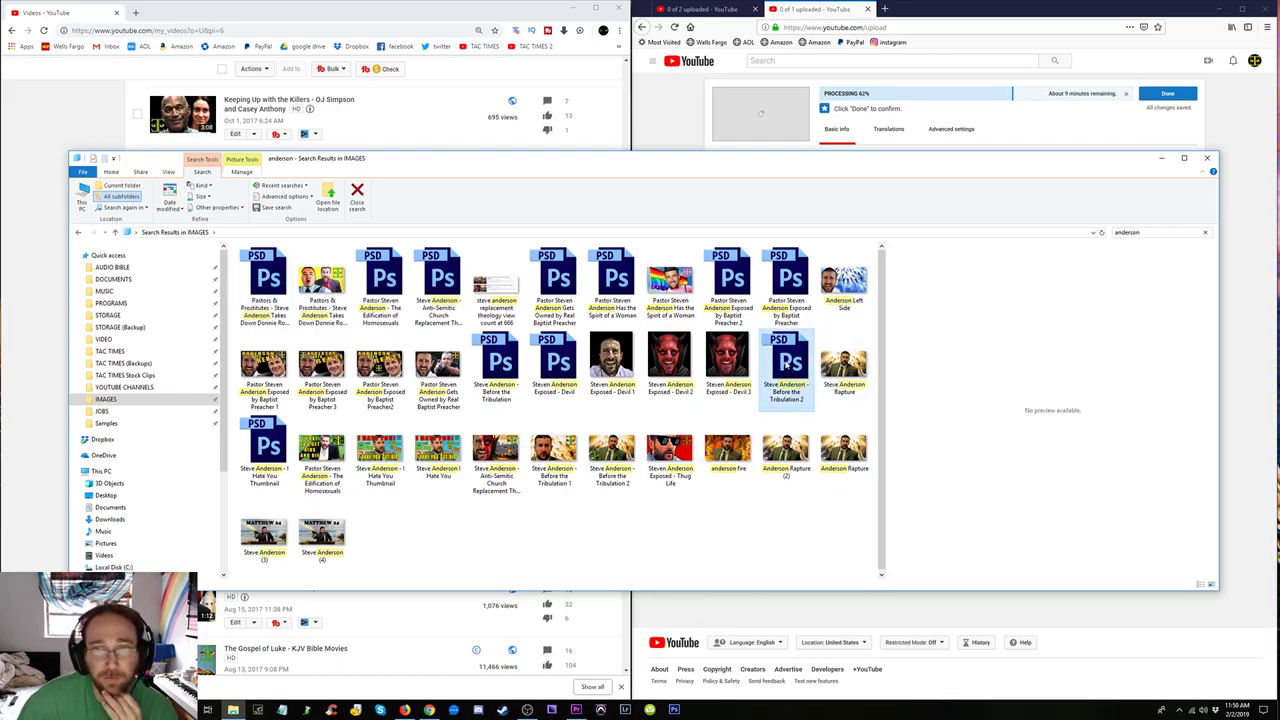
double_click(790, 357)
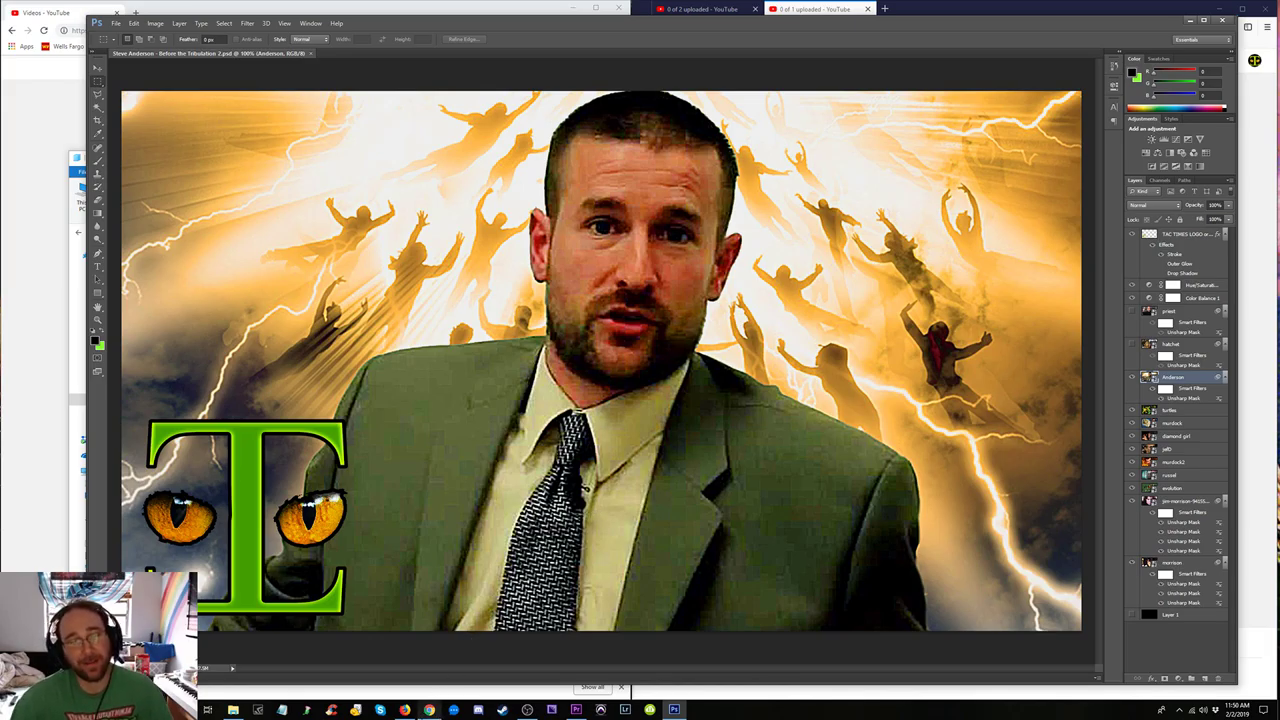
Arrange windows so YouTube's video list sits beside the anderson results, with Photoshop behind.
click(429, 710)
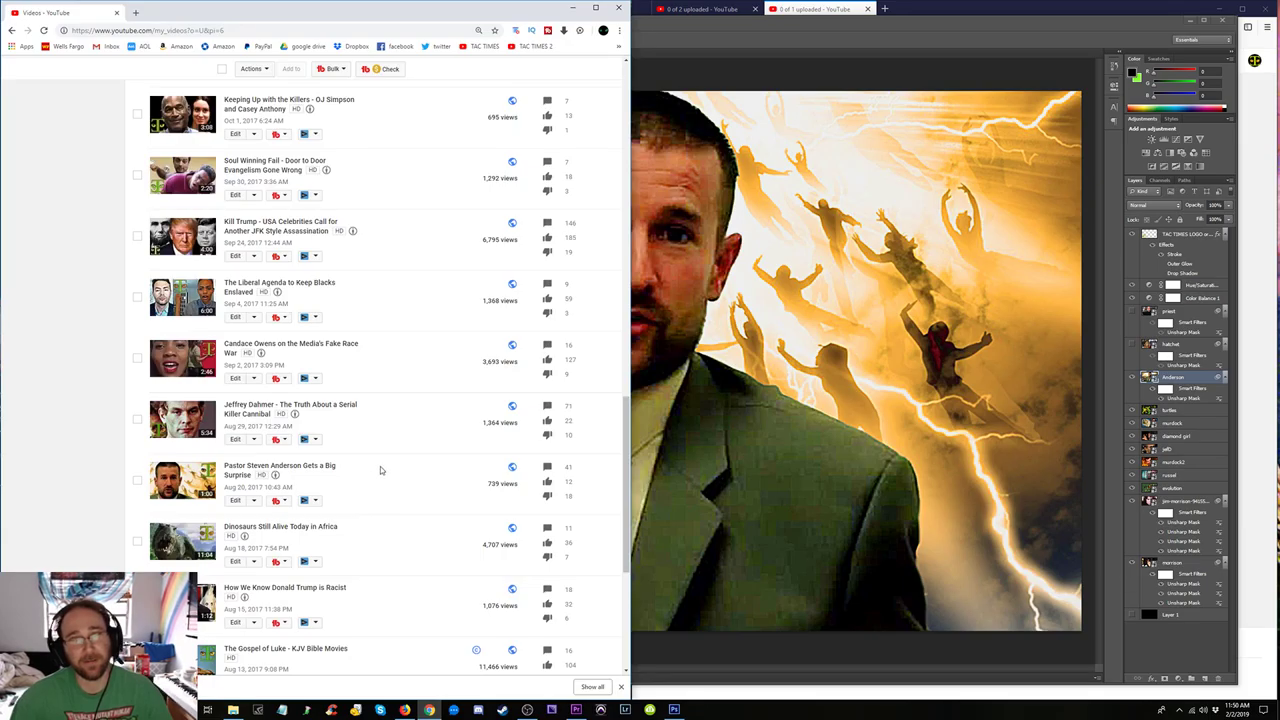
click(571, 8)
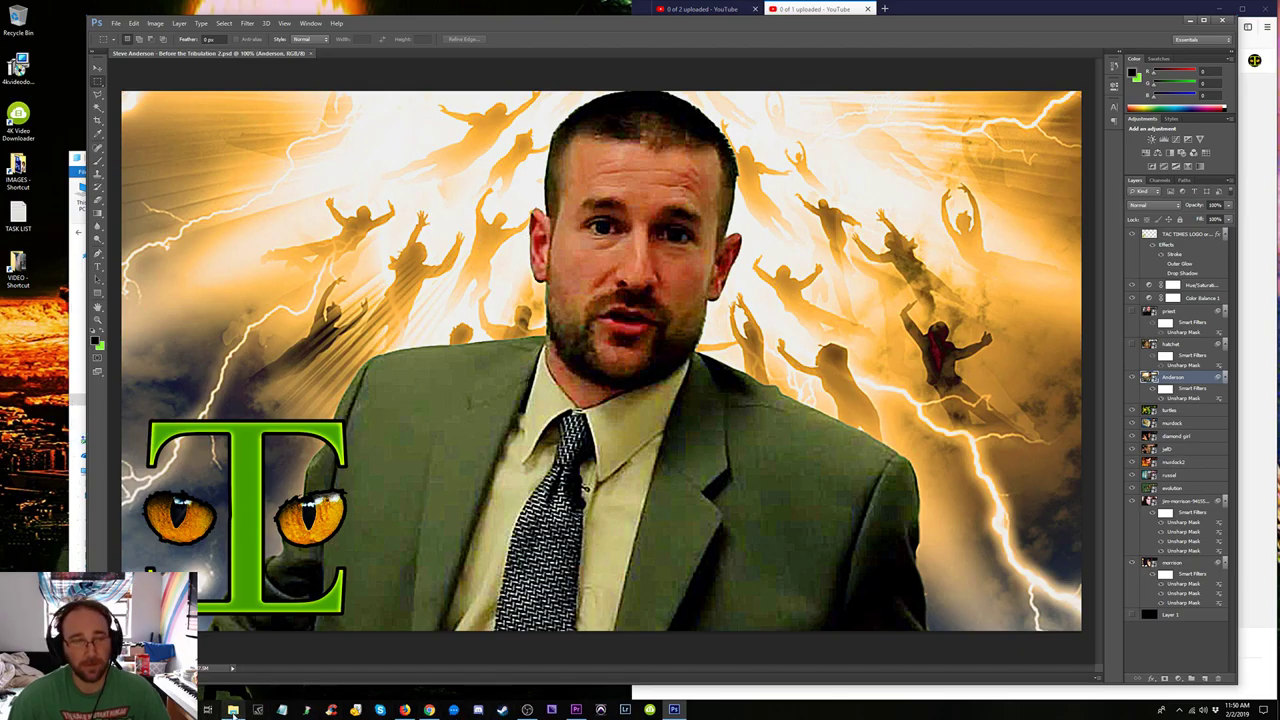
click(233, 710)
click(429, 710)
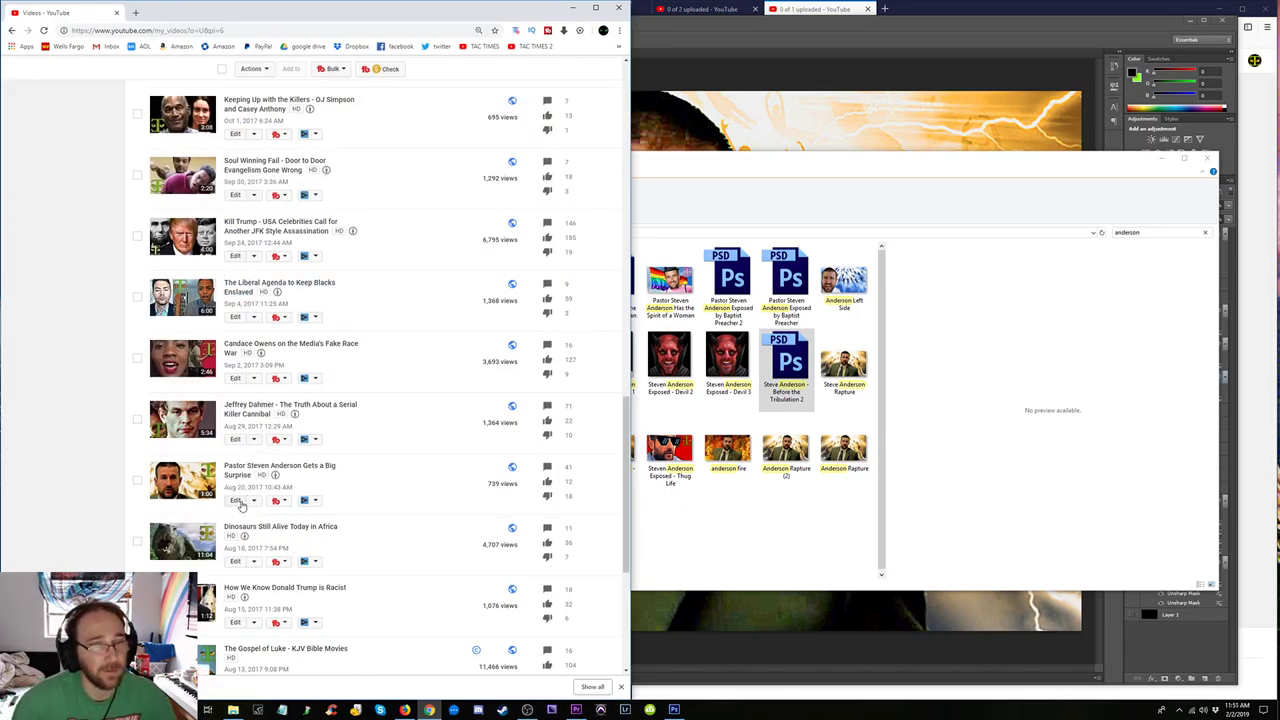
Edit the Big Surprise video's title to 'Steve Anderson Gets a Big Surprise Before the Tribulation'.
click(236, 501)
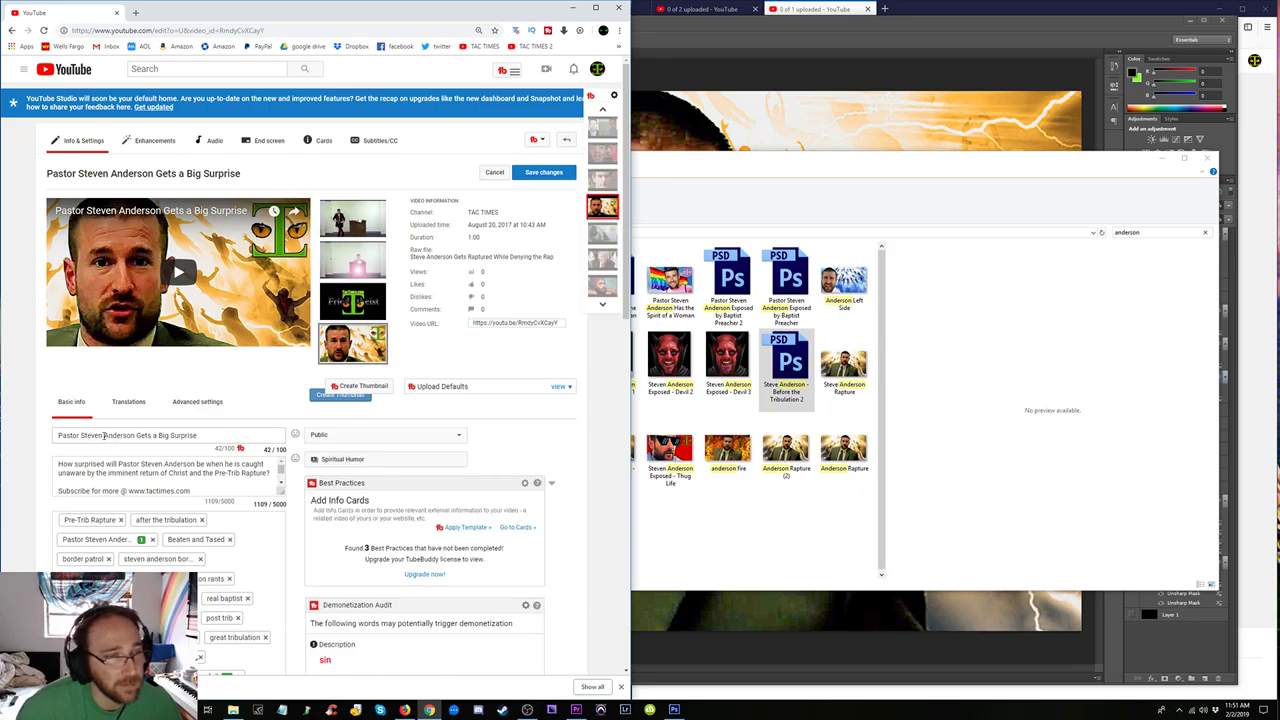
click(100, 435)
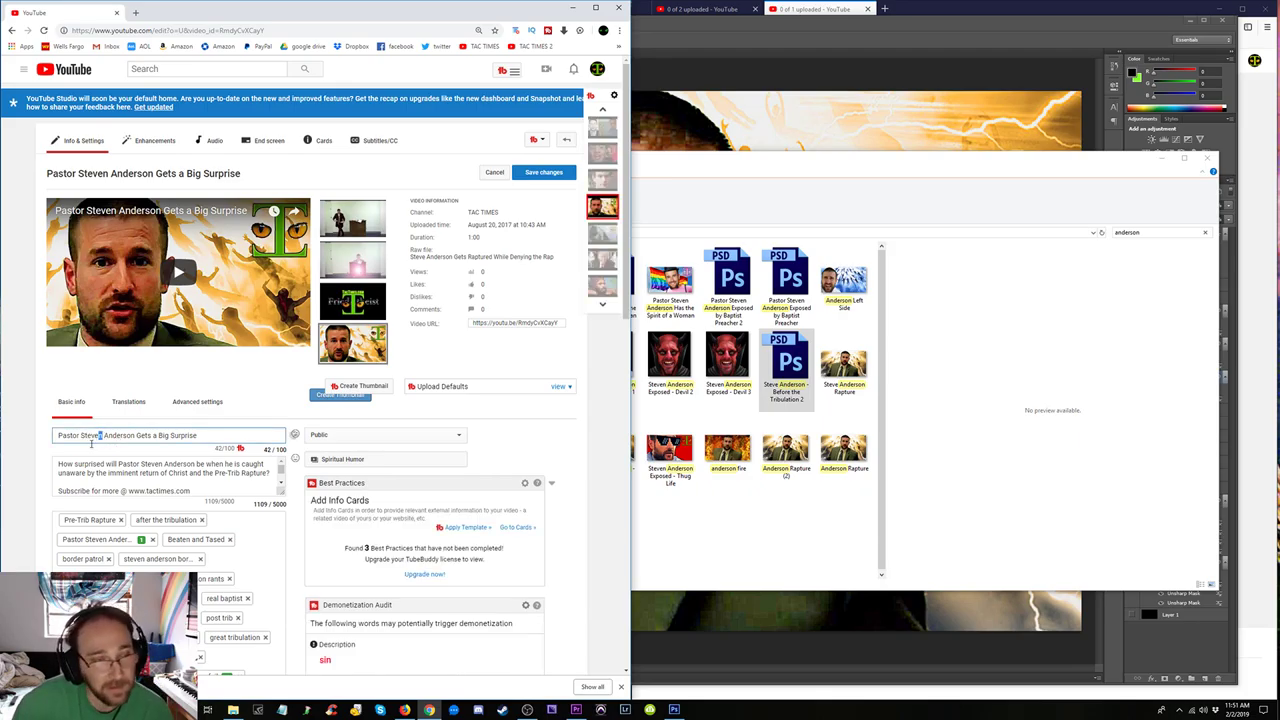
key(Delete)
drag(84, 435, 43, 438)
key(BackSpace)
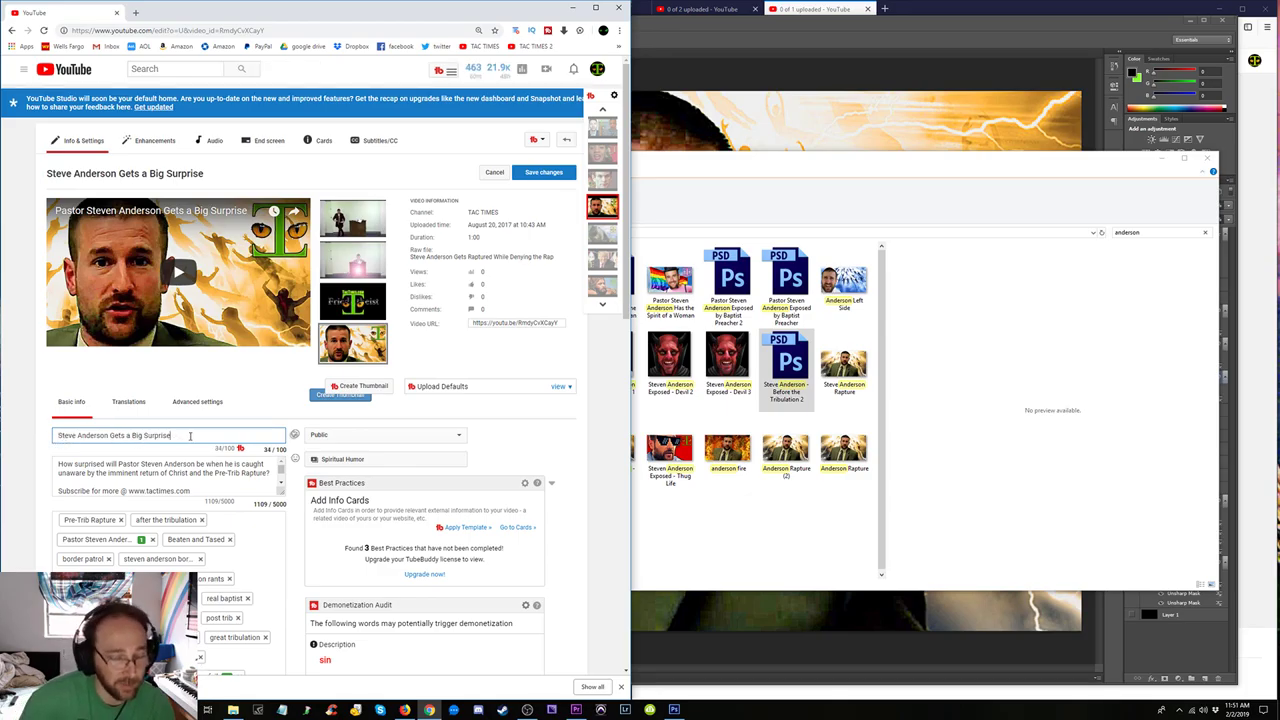
text(Before the Tribulatio)
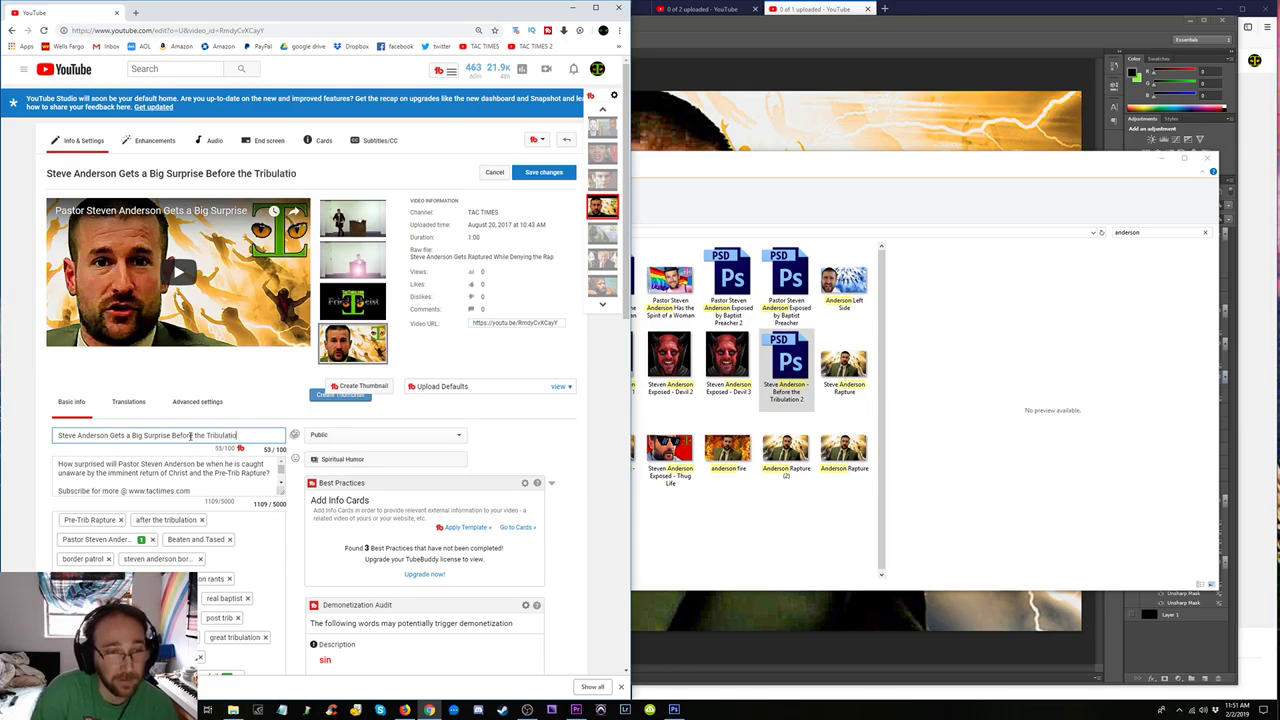
text(n)
mouse_move(175, 435)
mouse_down()
mouse_move(251, 435)
mouse_move(172, 435)
mouse_up()
key(ctrl+c)
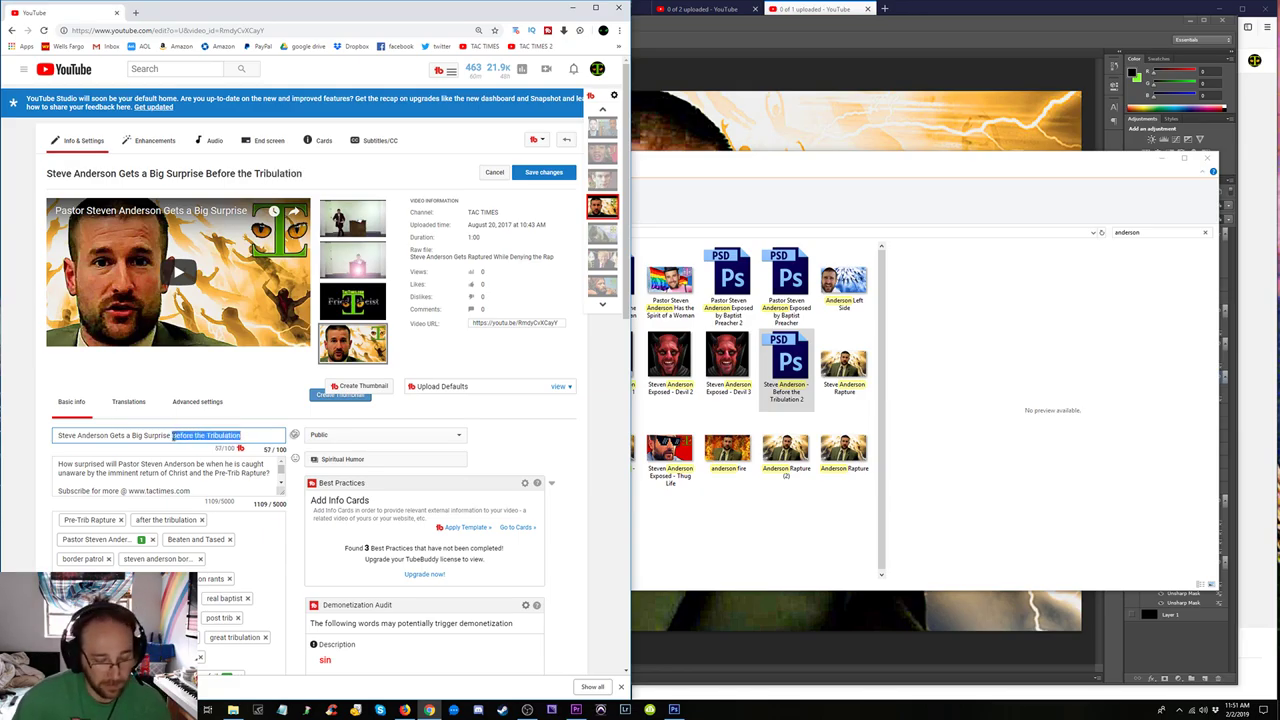
scroll(235, 628, down, 1)
Add 'Before the Tribulation' and 'after the tribulation' as video tags.
scroll(215, 505, down, 3)
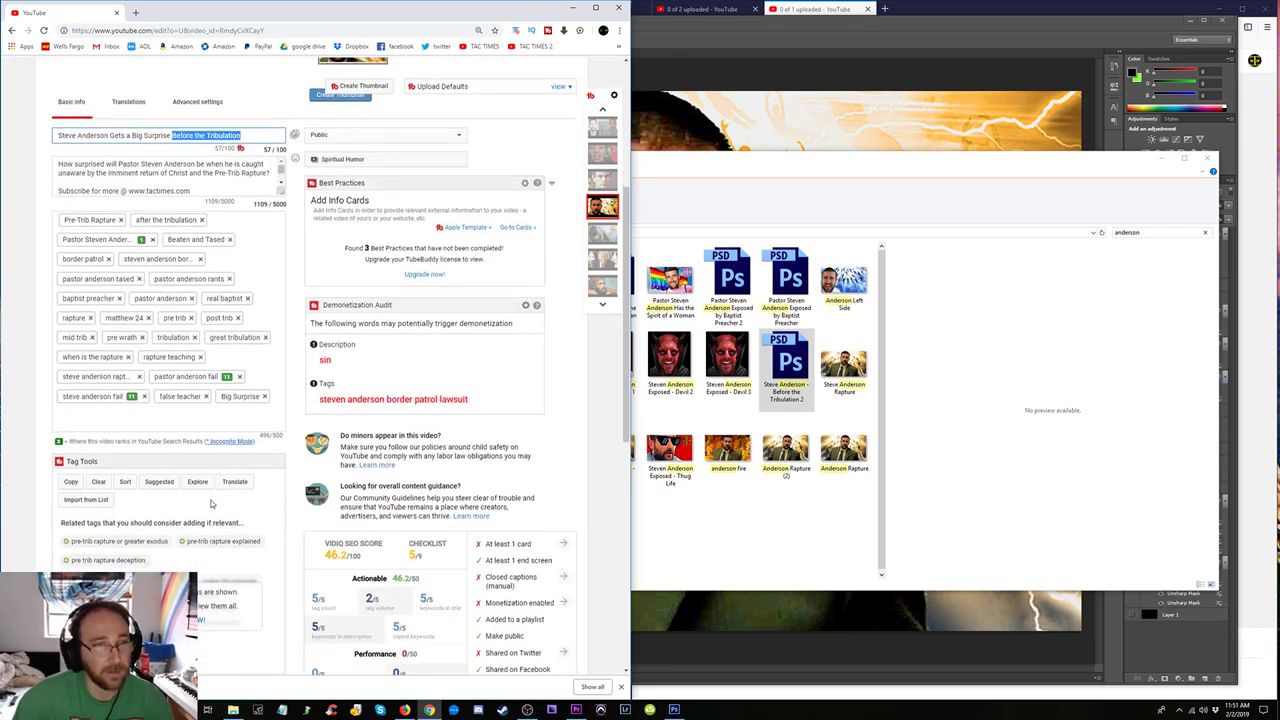
scroll(195, 500, up, 1)
click(153, 465)
key(ctrl+v)
key(Return)
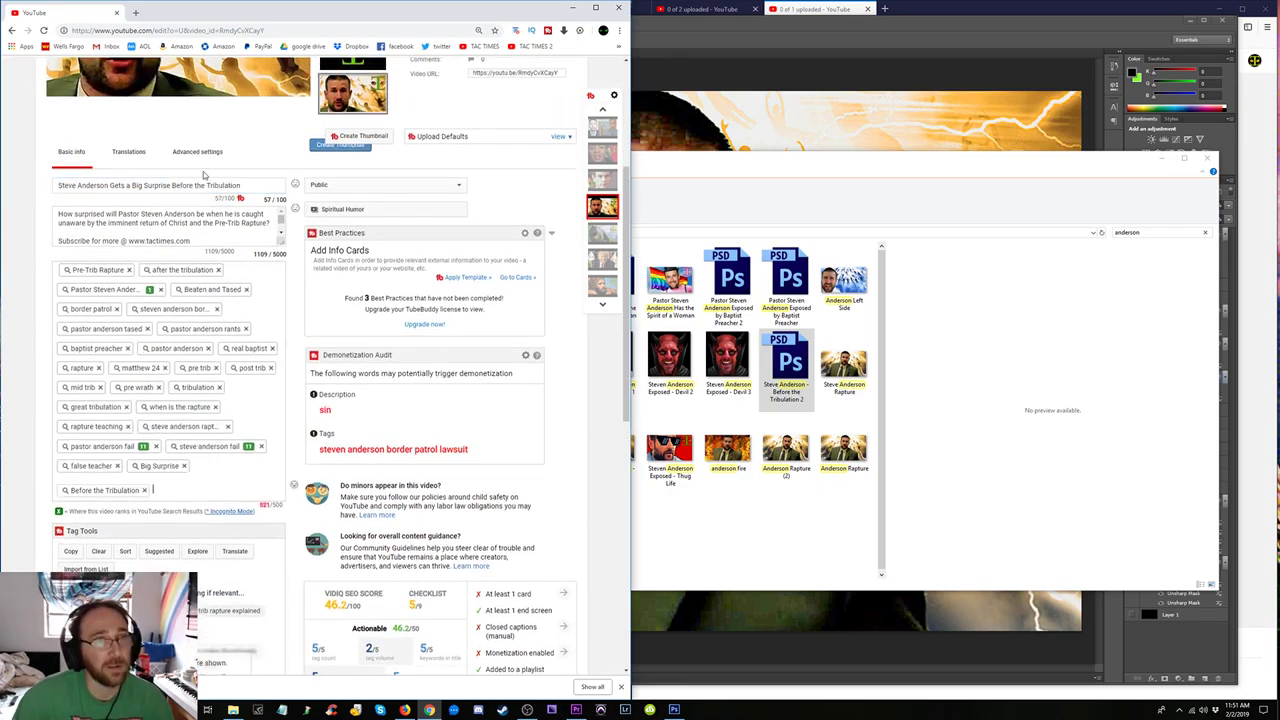
text(after the tru)
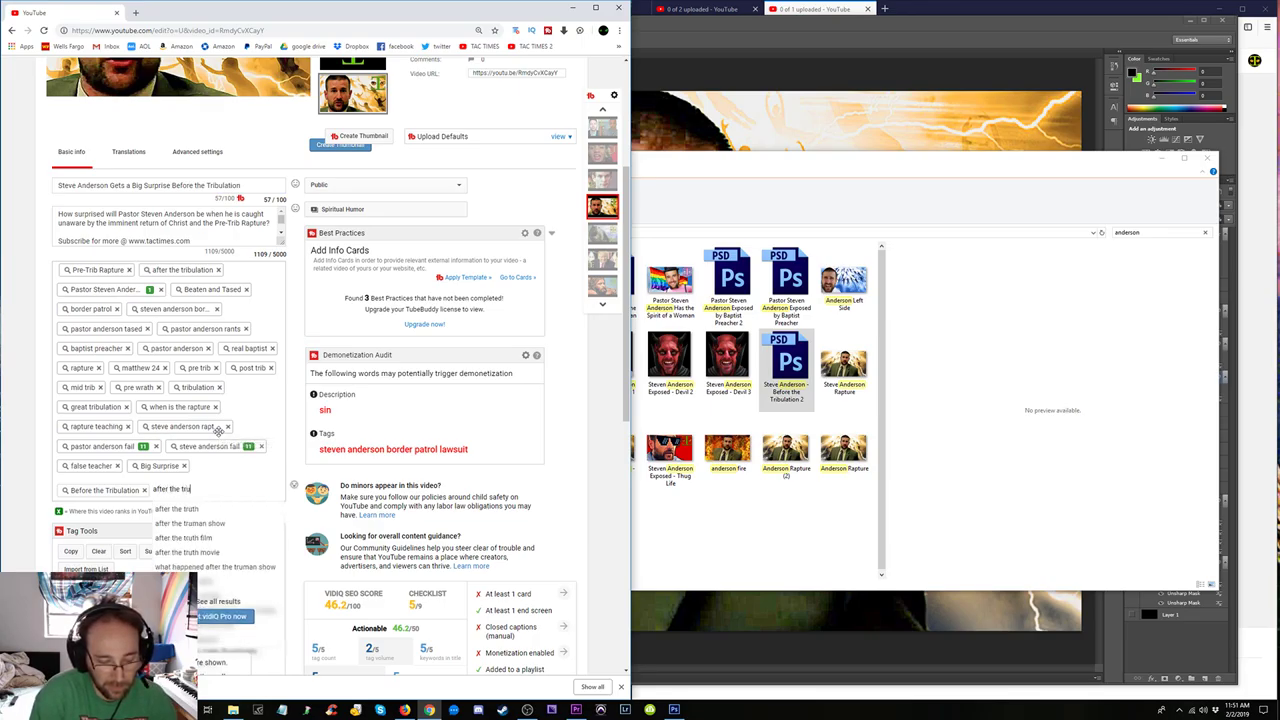
key(BackSpace)
text(ibulation)
key(Return)
Remove the 'pastor anderson tased', border patrol lawsuit and duplicate 'after the tribulation' tags.
scroll(207, 371, up, 2)
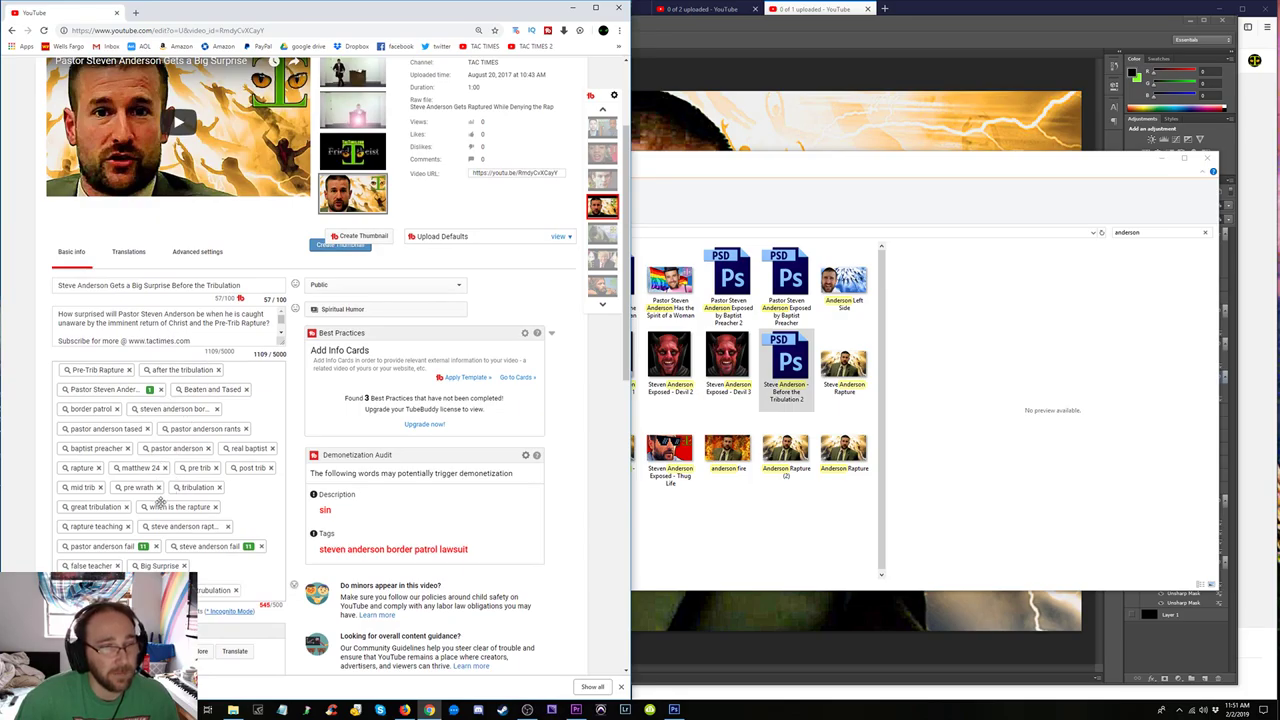
click(147, 430)
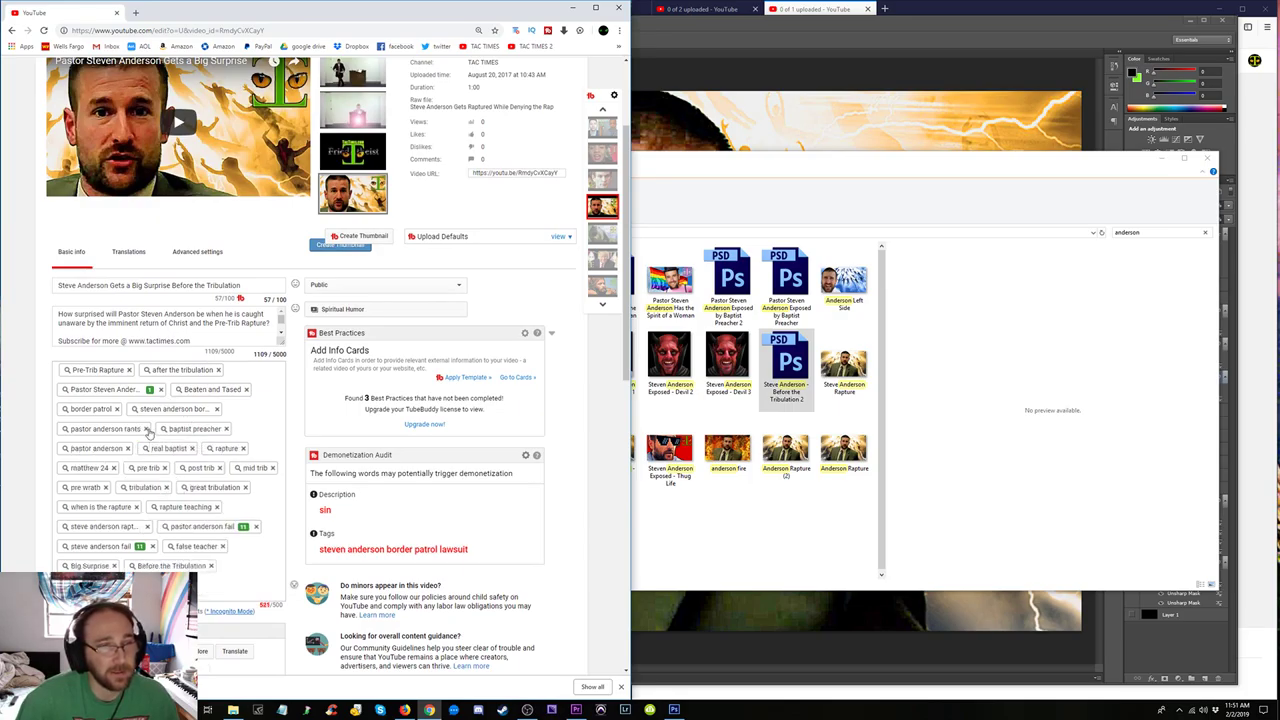
click(216, 409)
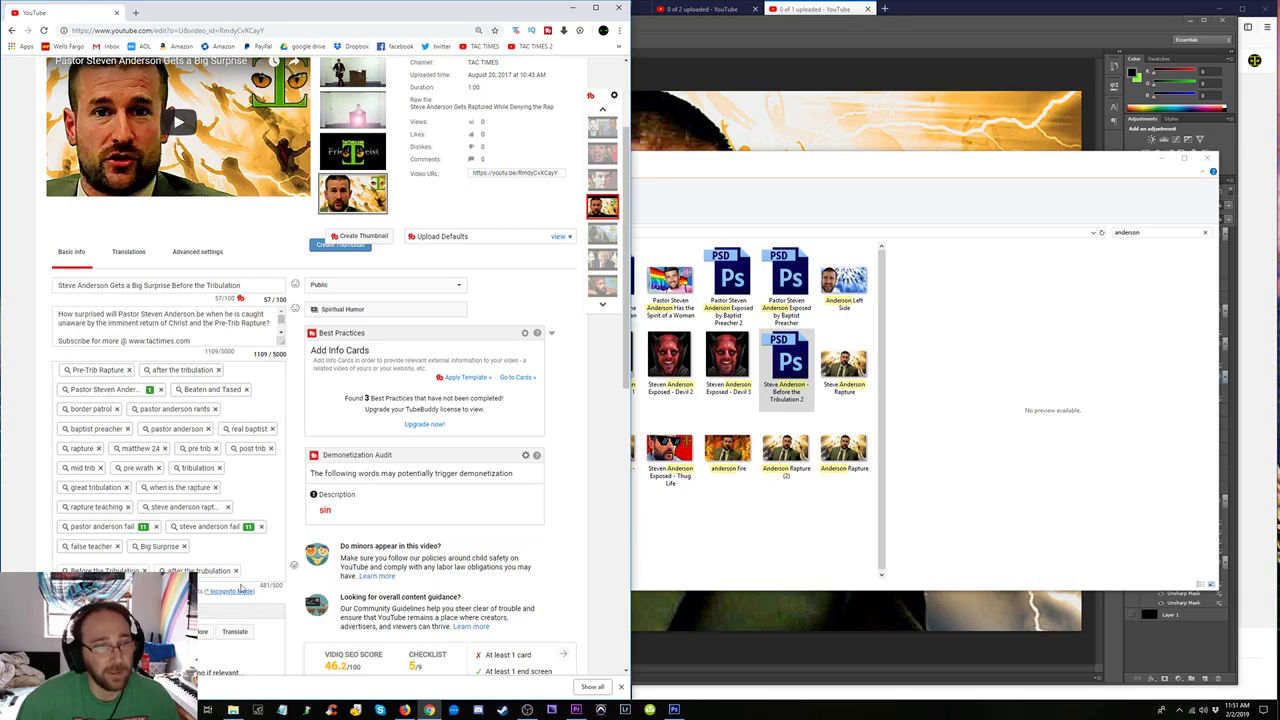
click(238, 570)
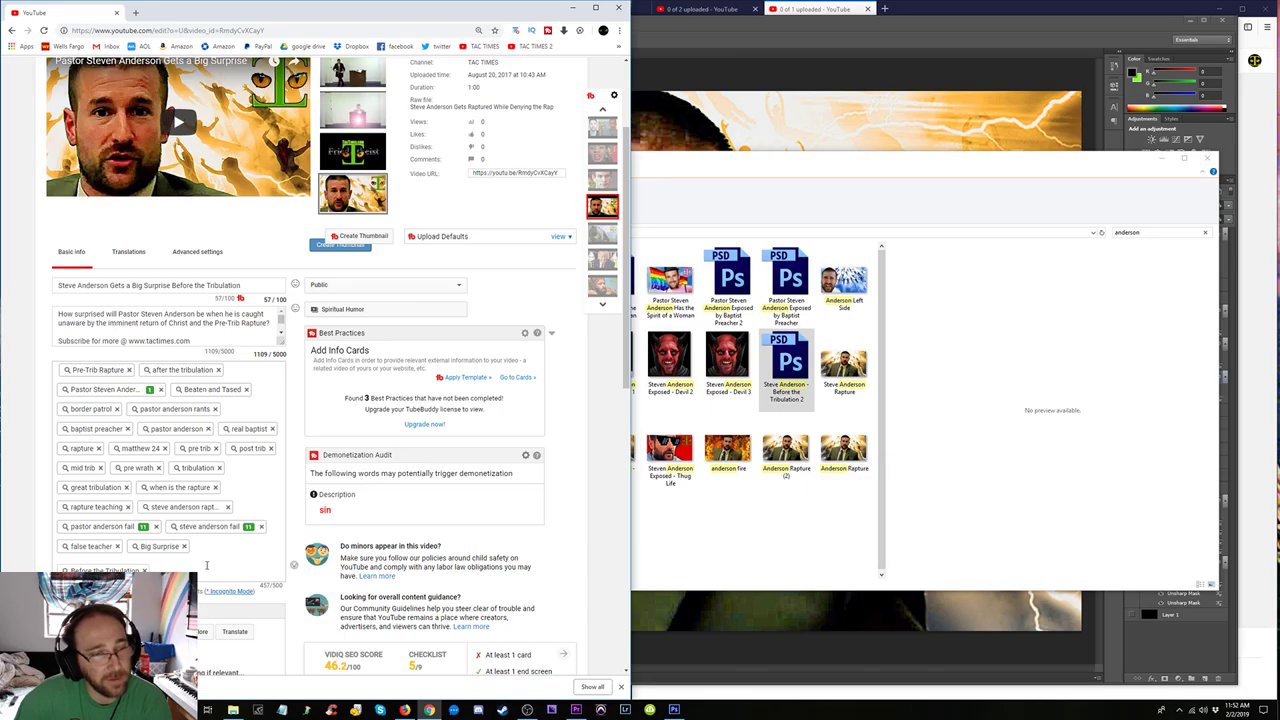
Add 'false prophet' and an anderson tag to the tag list.
click(204, 568)
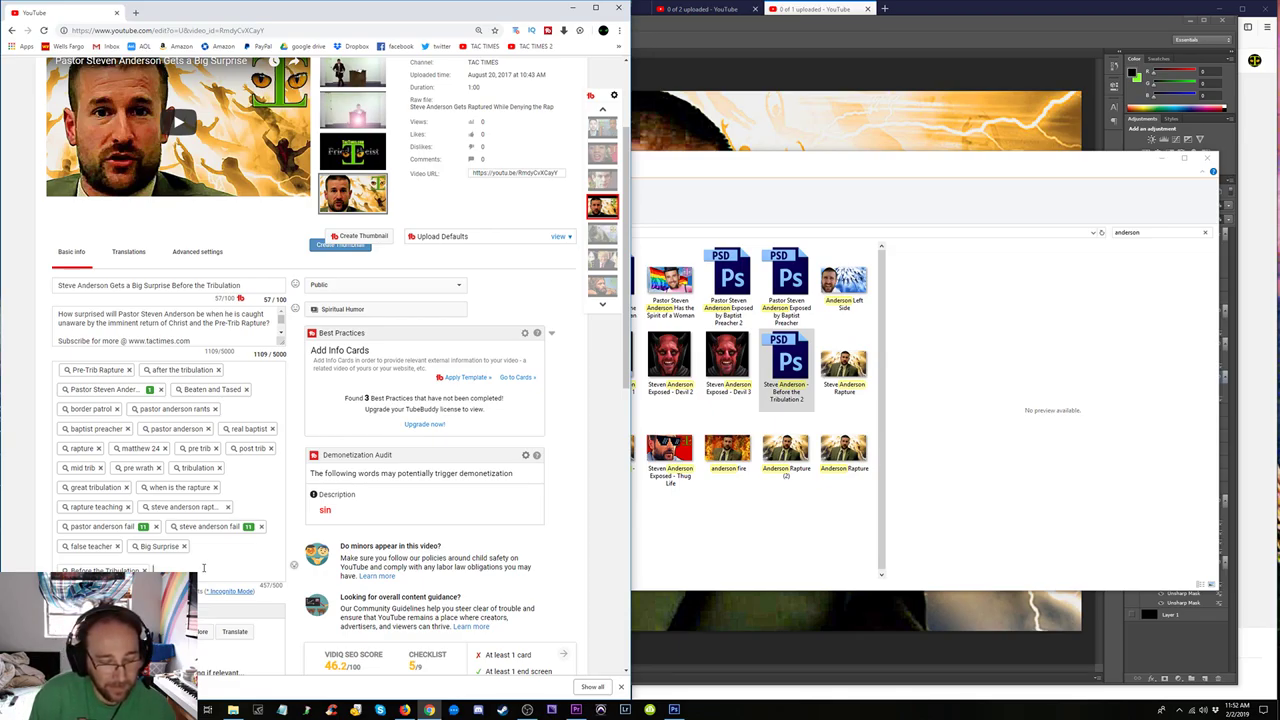
text(false prophet)
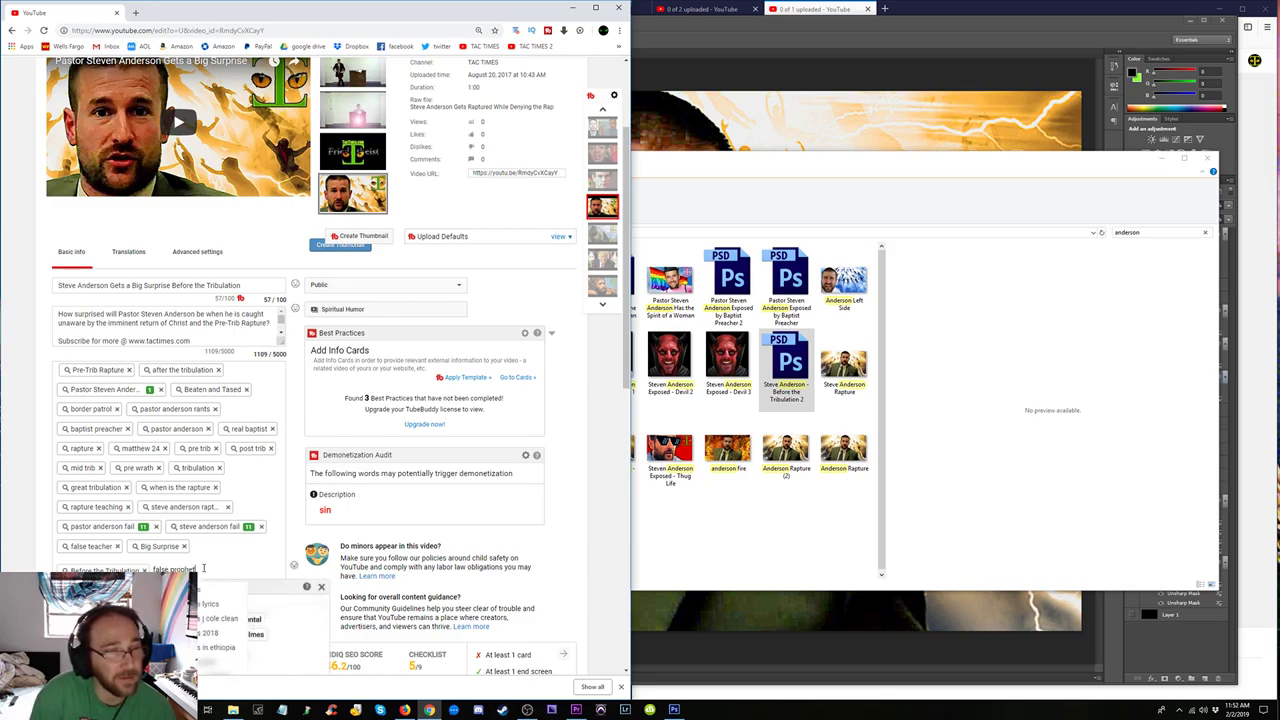
key(Return)
text(steve anderson)
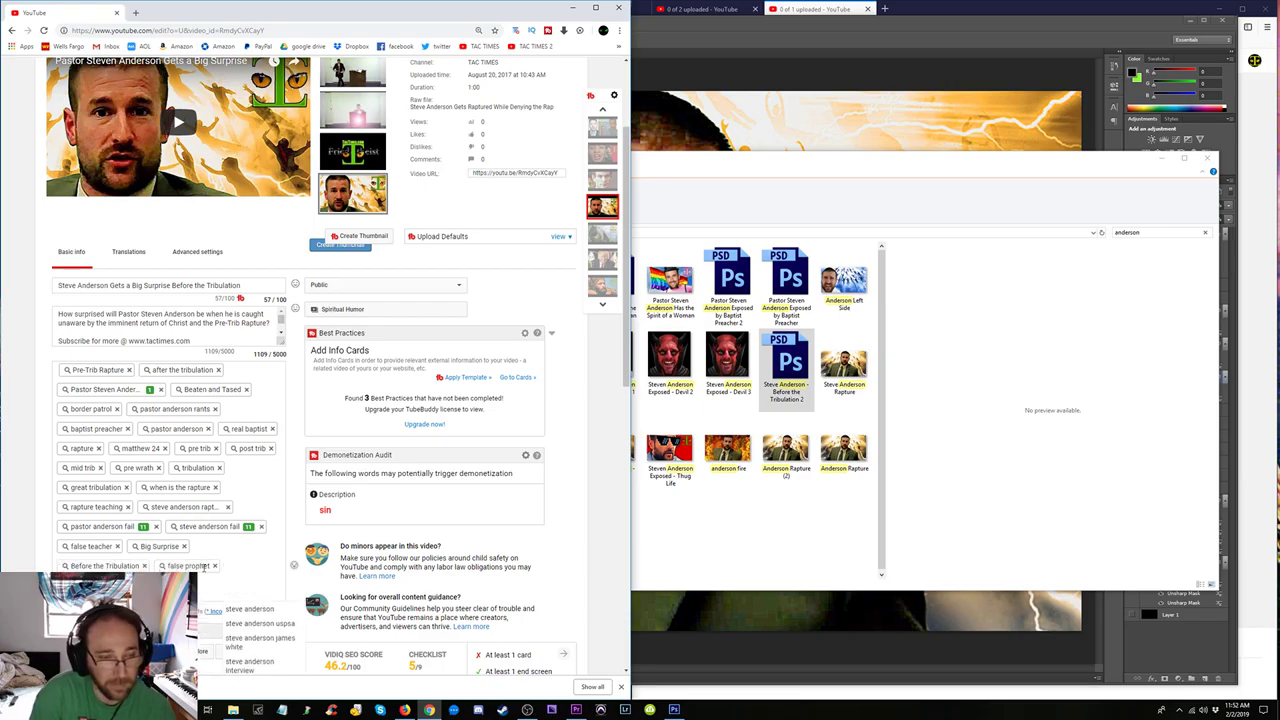
key(BackSpace)
key(BackSpace)
key(BackSpace)
key(BackSpace)
key(BackSpace)
key(BackSpace)
key(BackSpace)
key(BackSpace)
key(BackSpace)
key(BackSpace)
key(BackSpace)
key(BackSpace)
key(BackSpace)
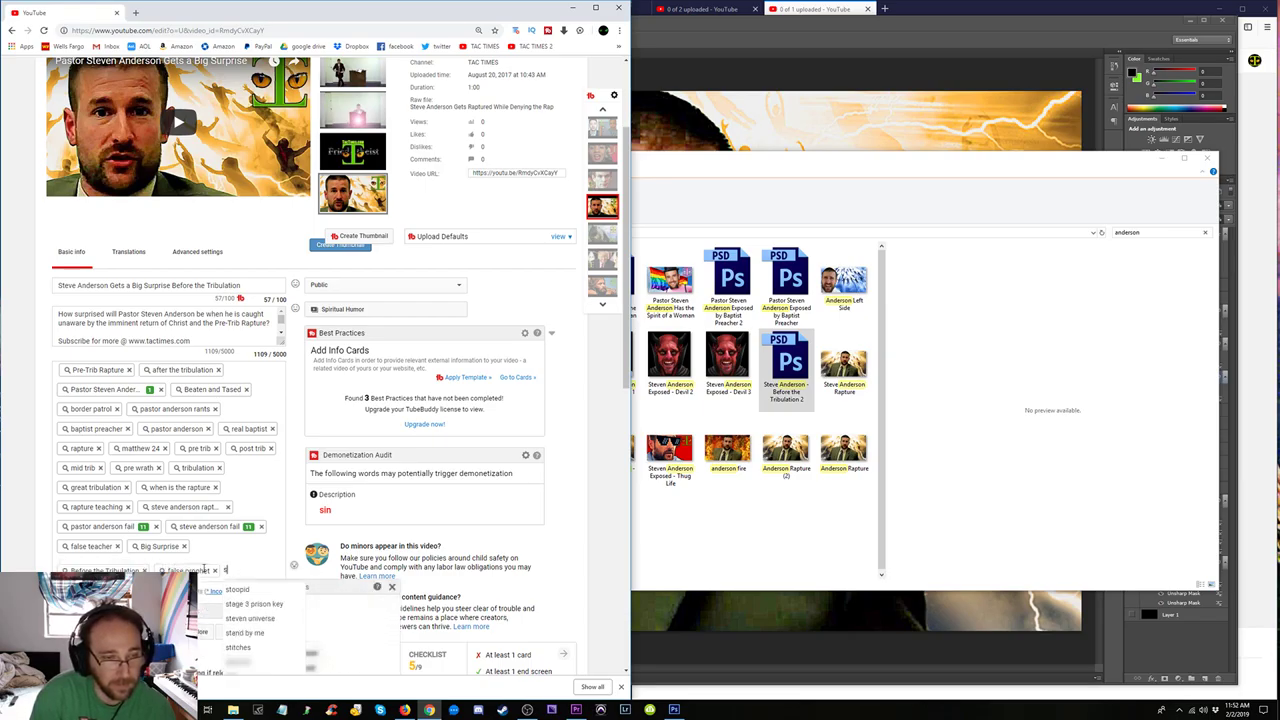
text(anderson)
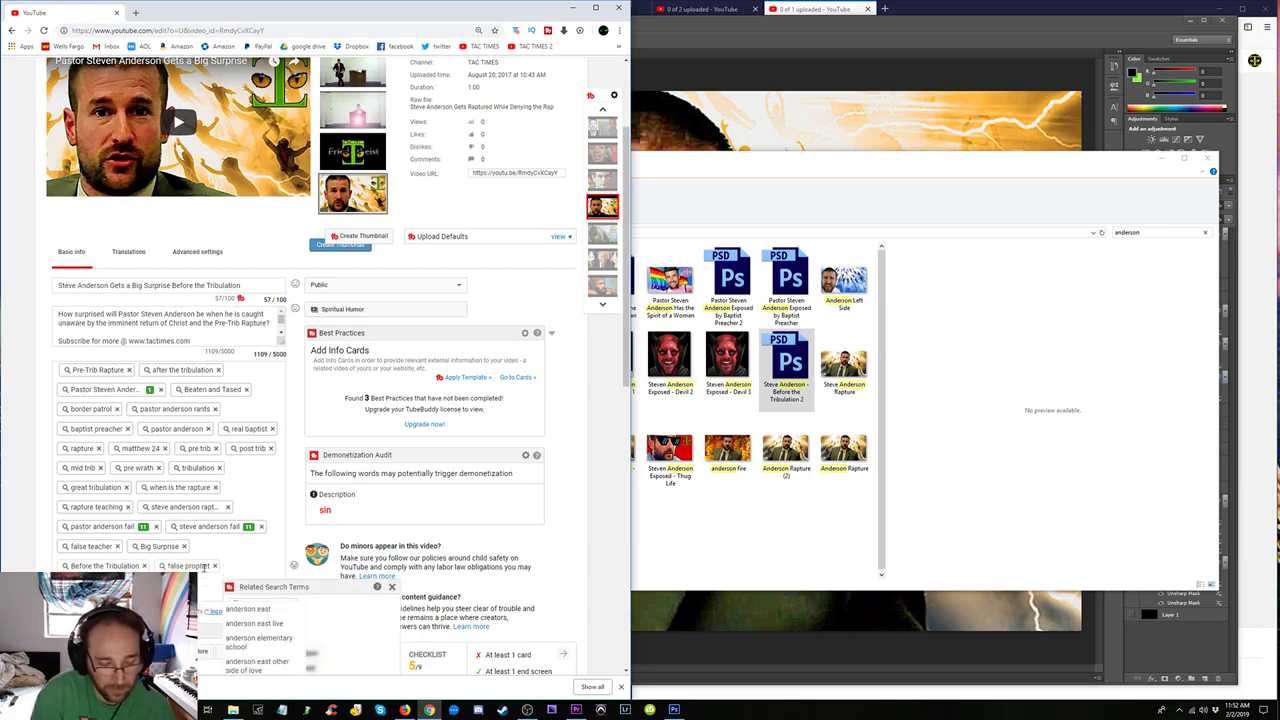
key(Return)
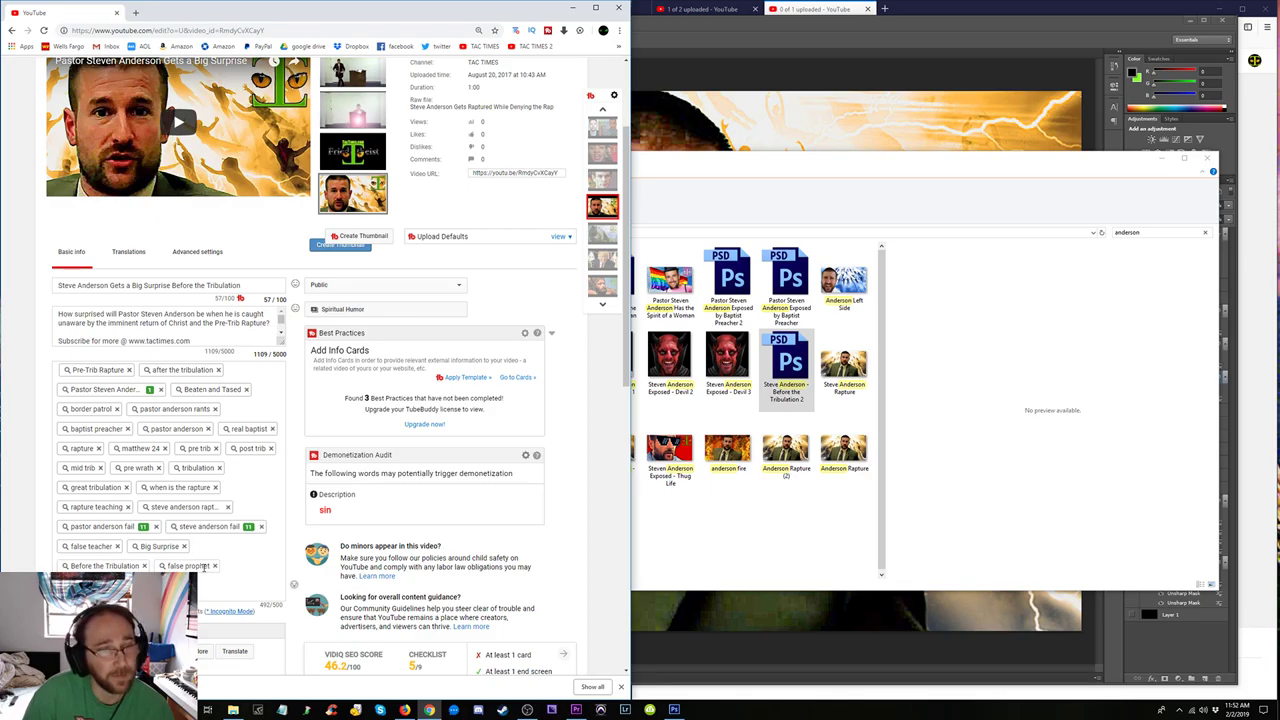
Add 'prophecy' as a tag, pushing the tag count to 501/500.
scroll(224, 300, up, 1)
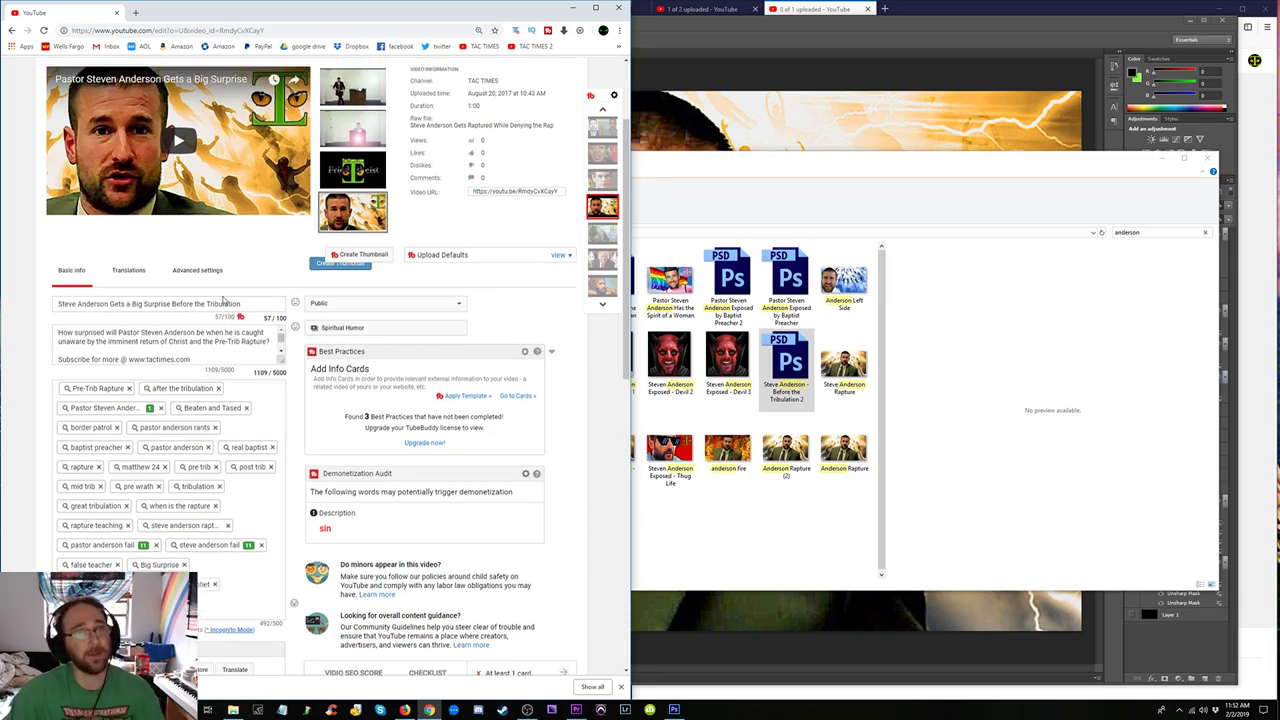
scroll(224, 340, up, 2)
scroll(224, 340, down, 3)
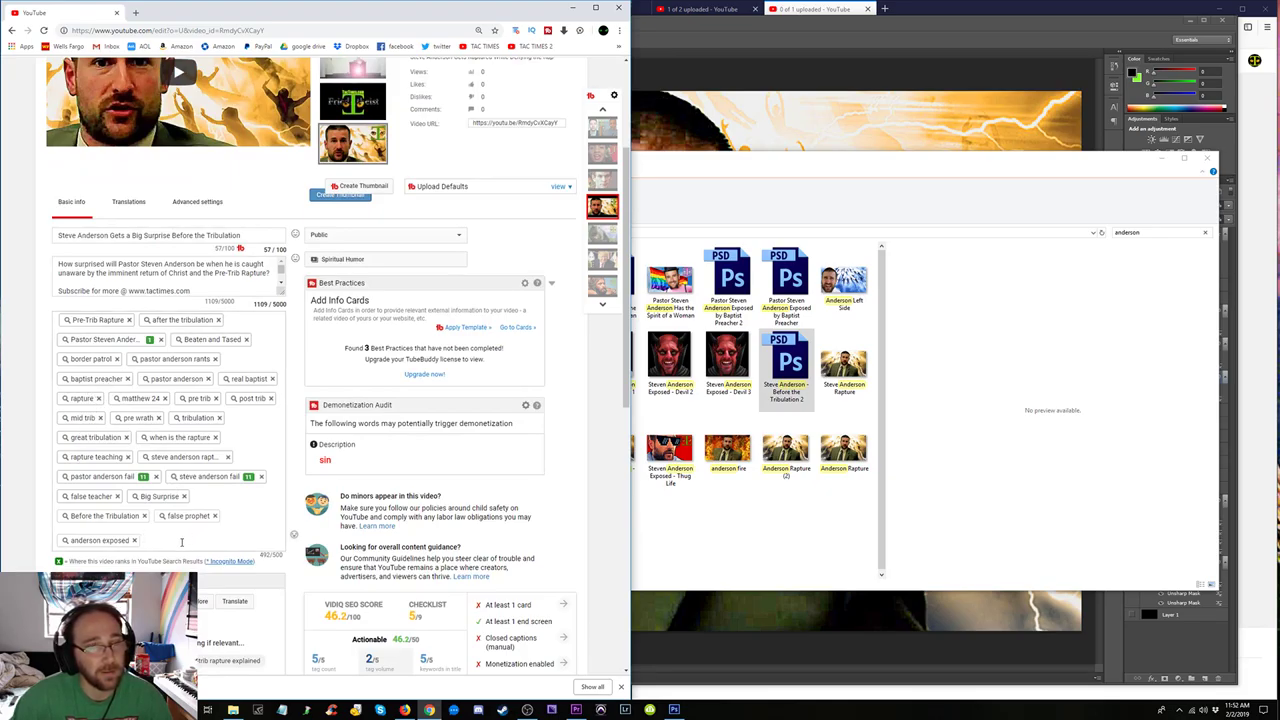
scroll(181, 542, up, 3)
scroll(181, 542, down, 3)
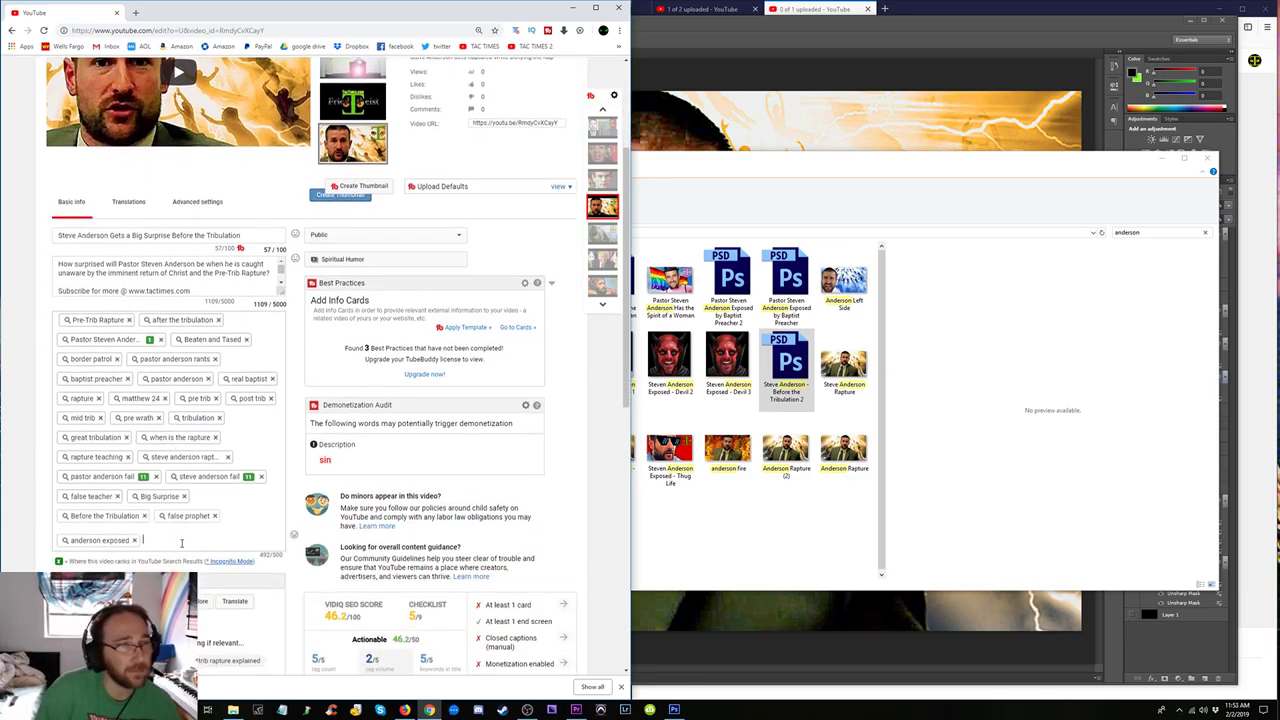
text(prophecy)
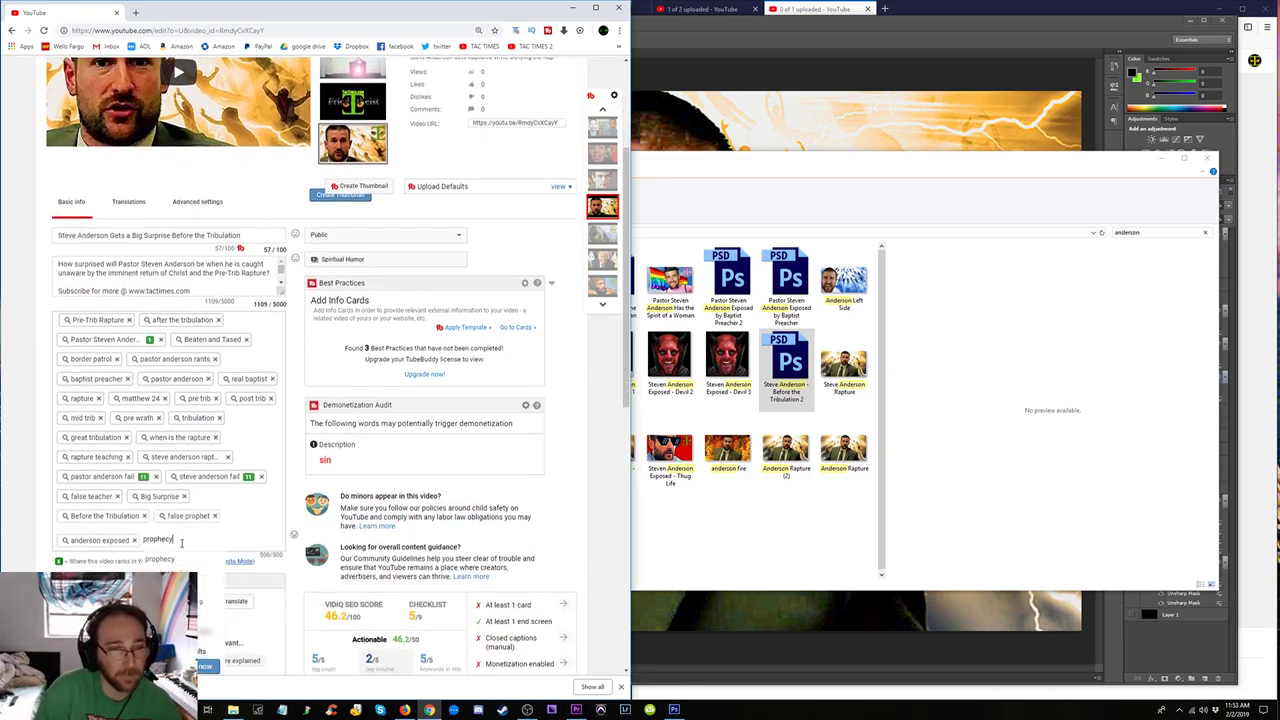
key(Return)
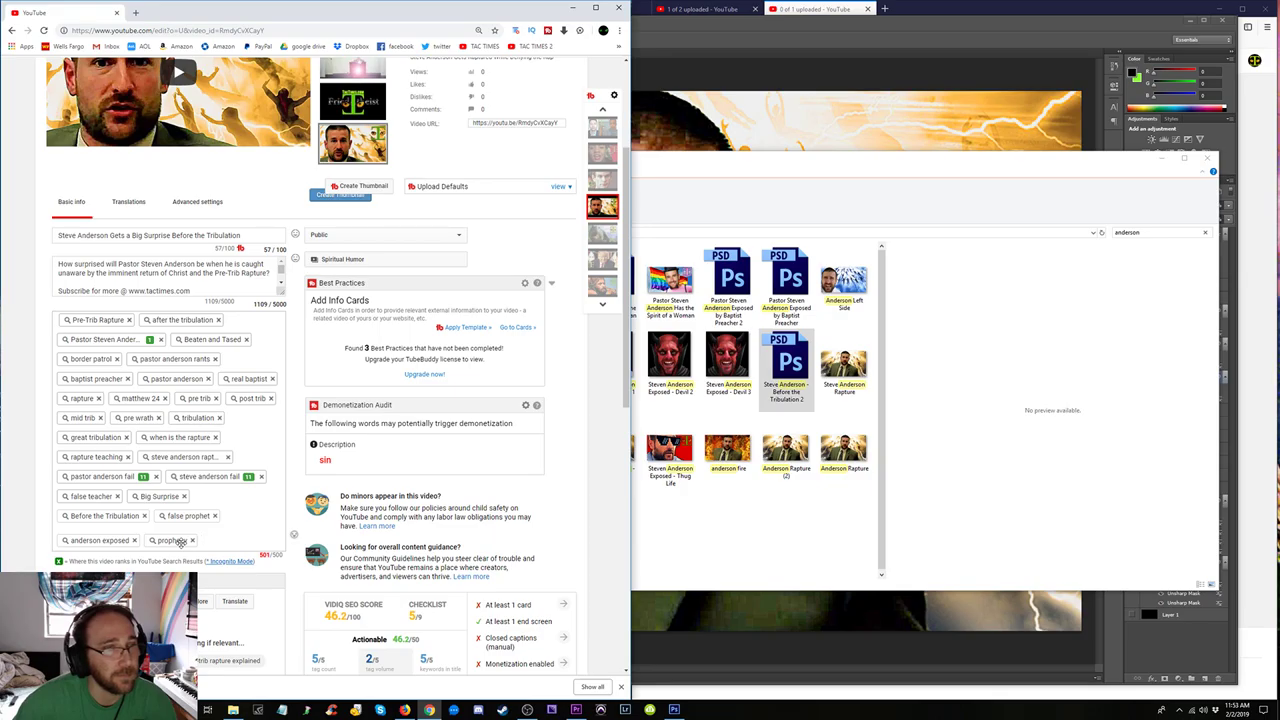
Replace the border patrol tag with 'catching away'.
click(117, 359)
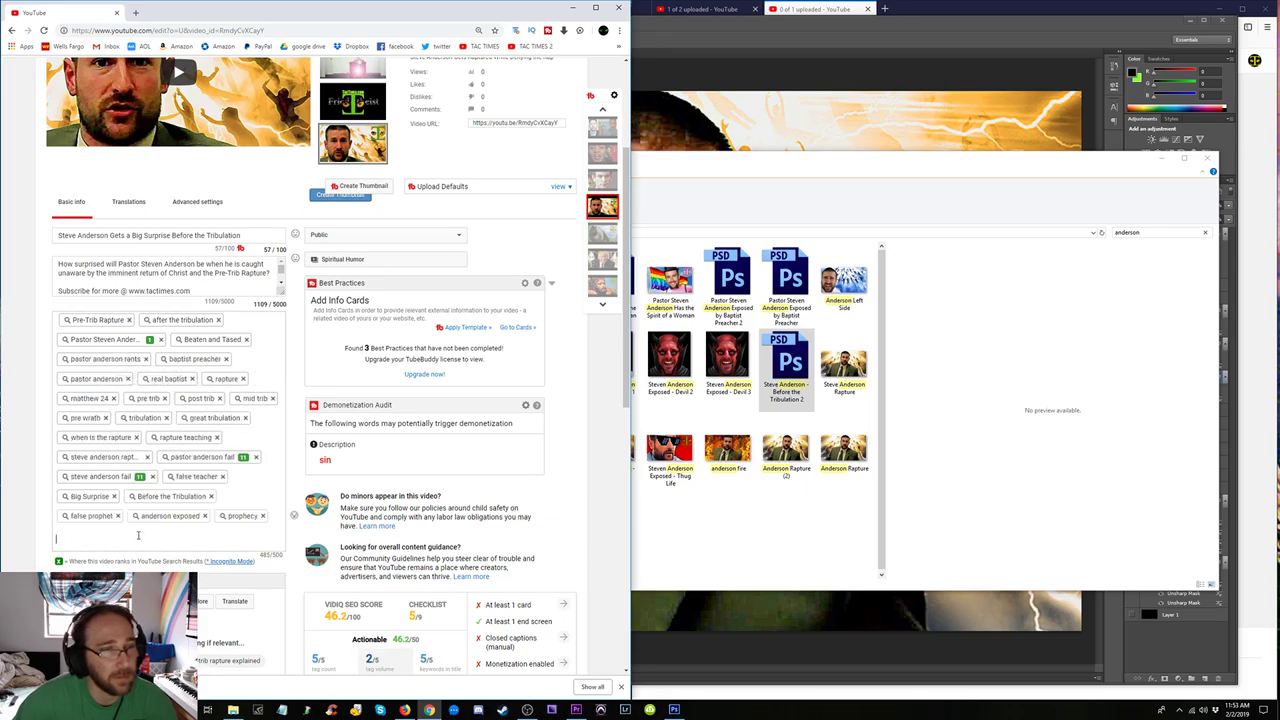
text(tribulation)
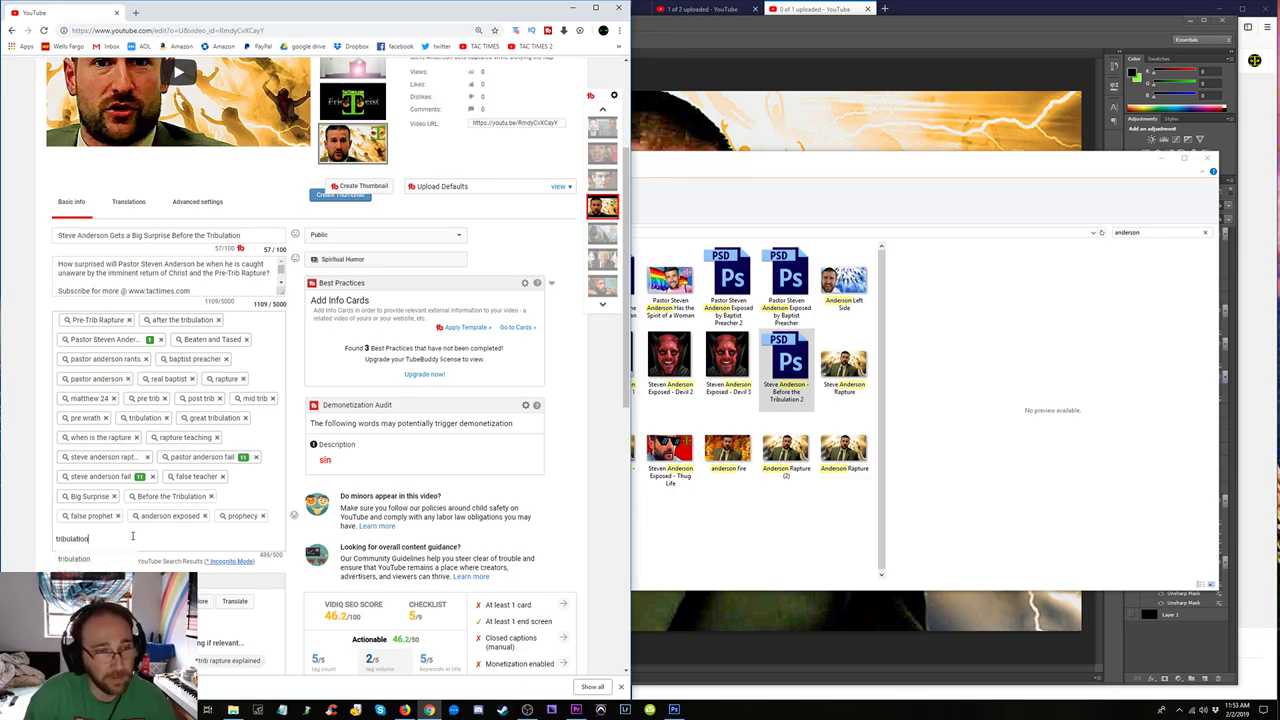
key(Return)
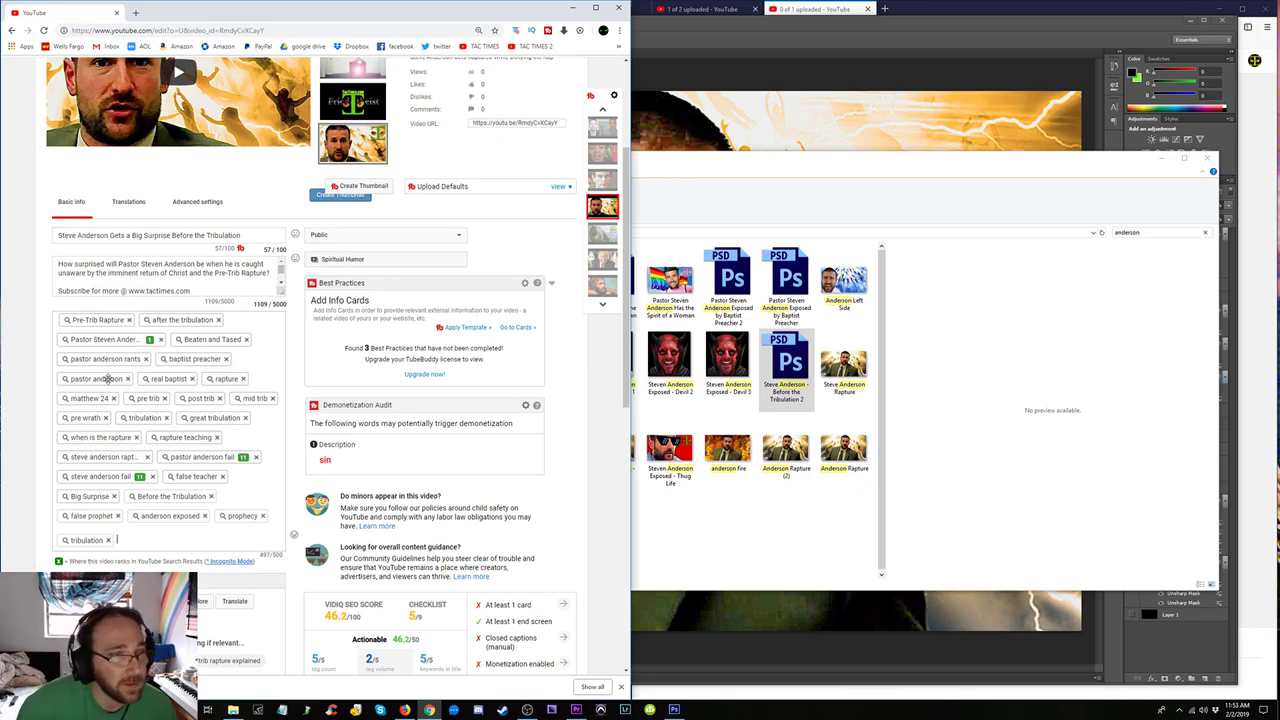
click(109, 540)
text(catching away)
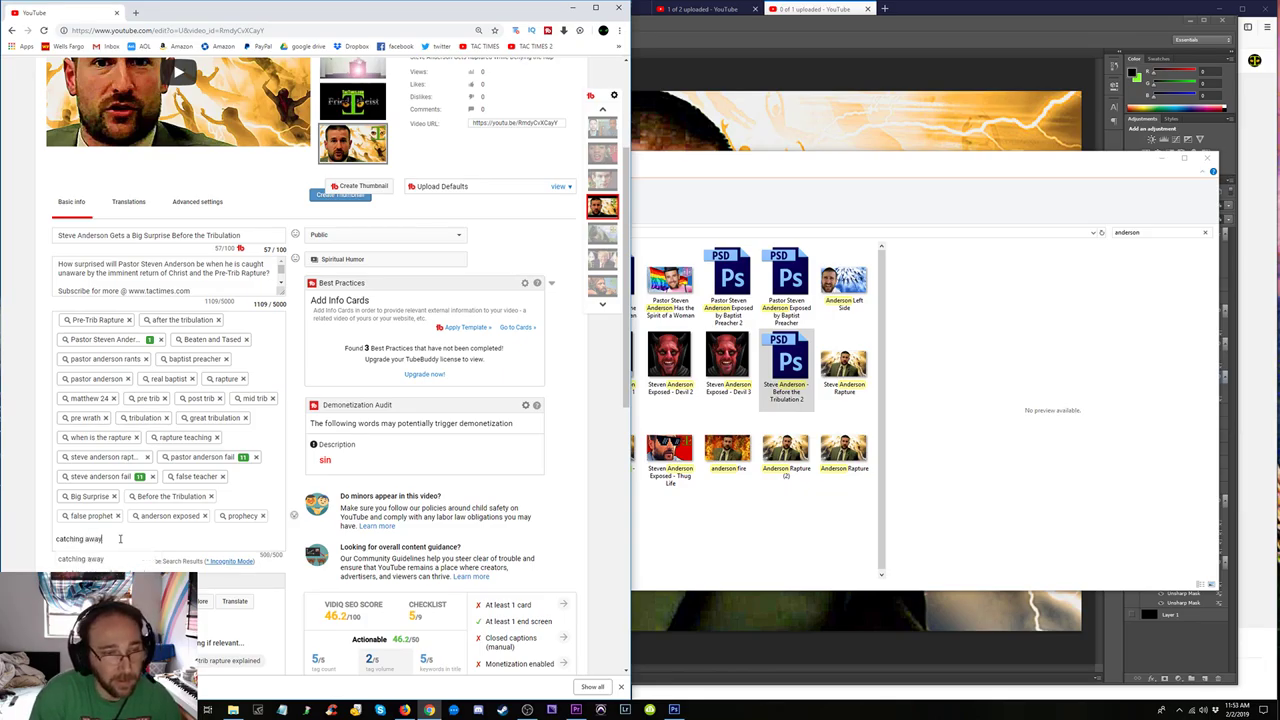
key(Return)
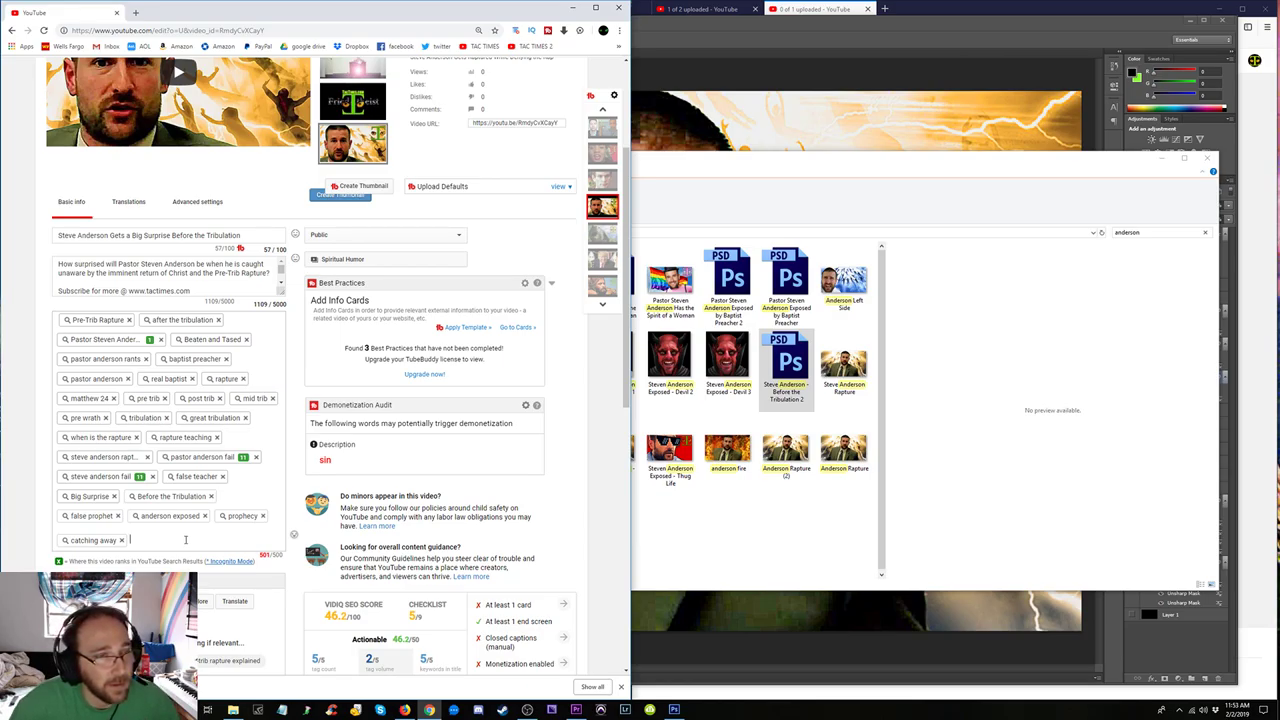
Replace the rapture teaching tag with 'when is the rapture'.
click(217, 438)
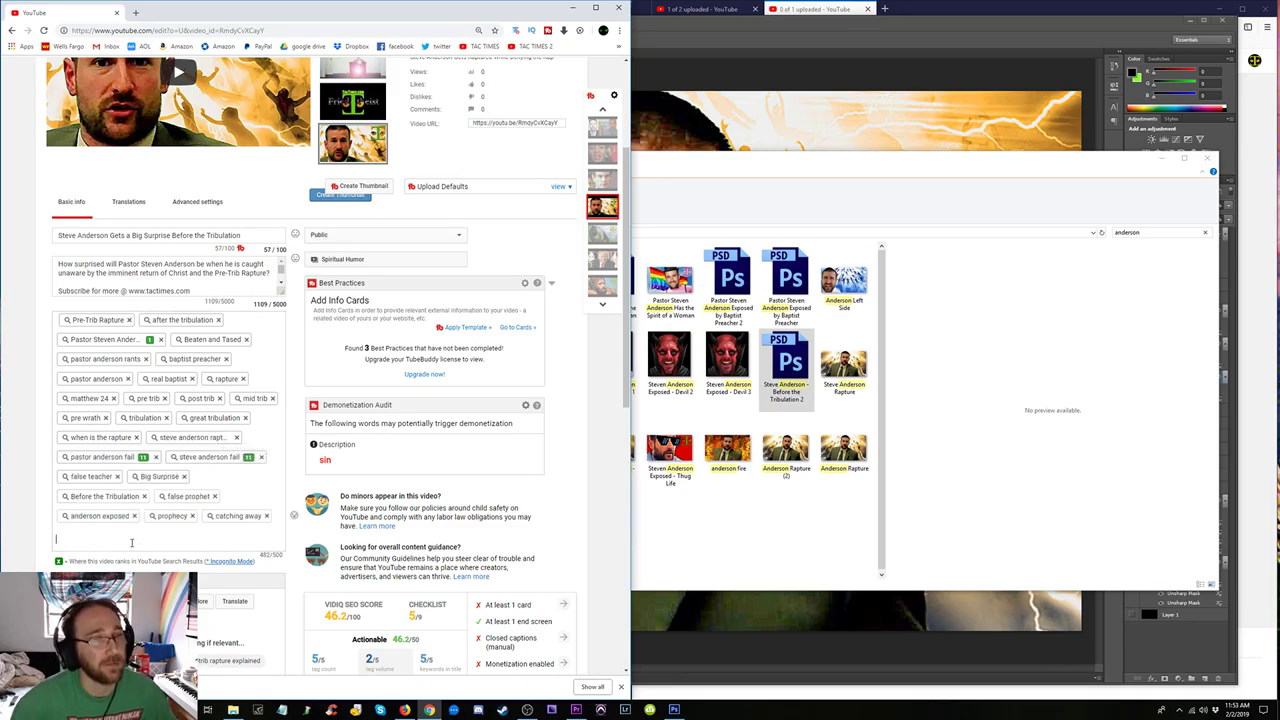
text(anderso)
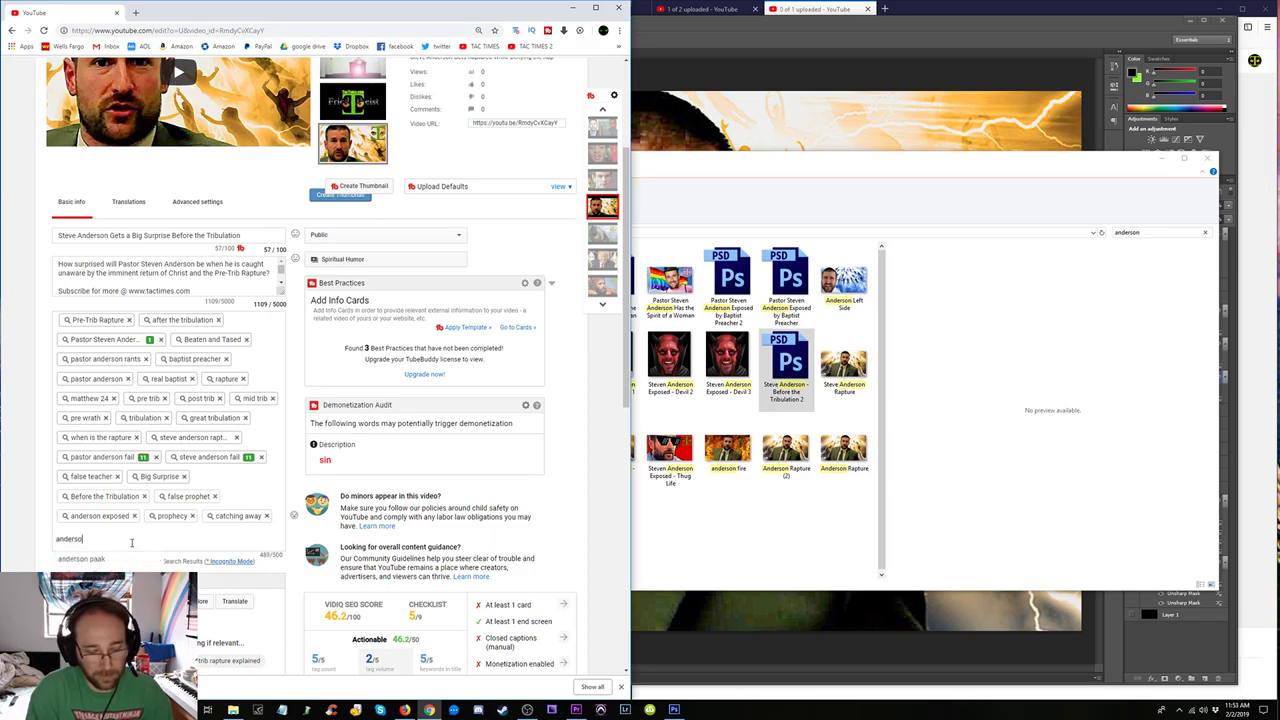
text(n raptur)
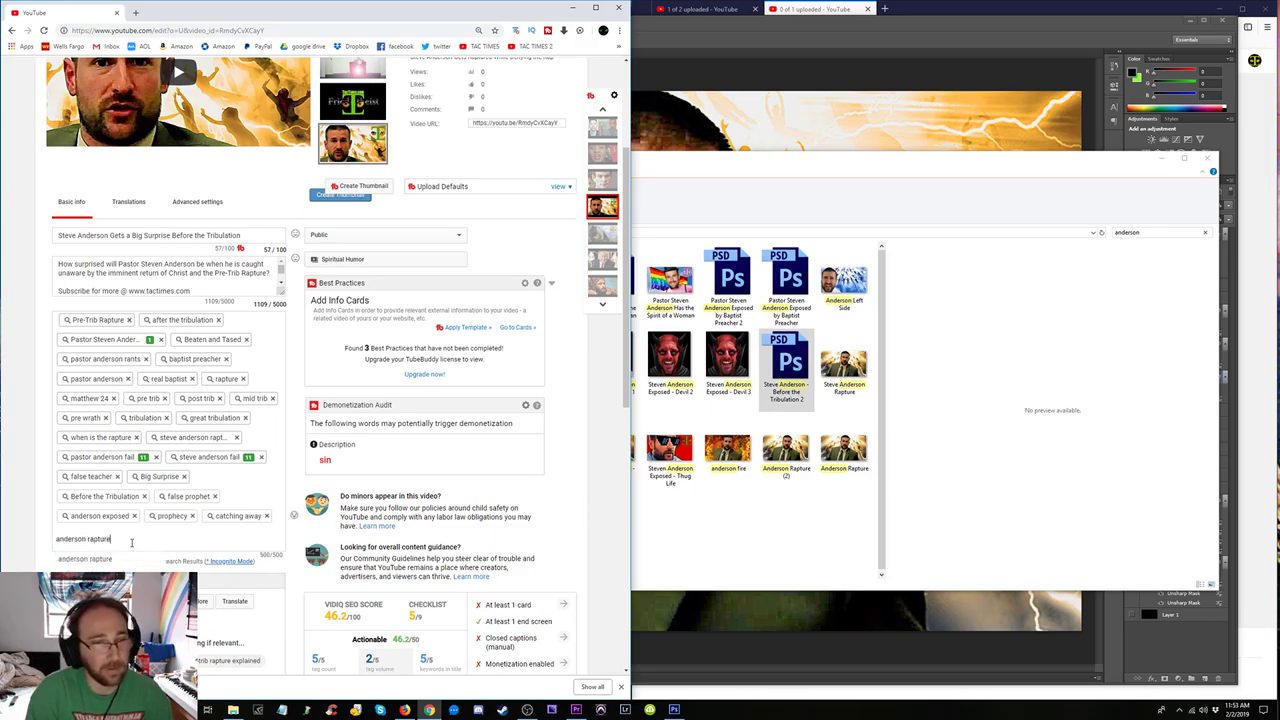
text(e)
key(Return)
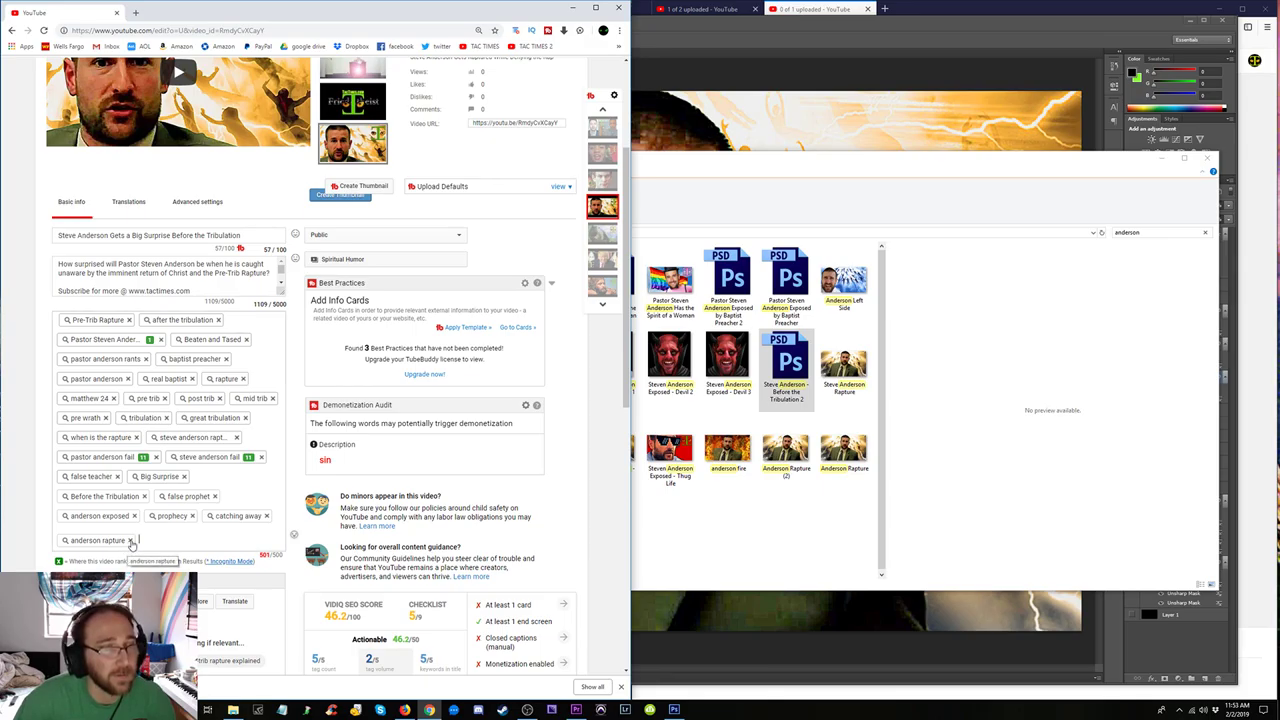
click(130, 540)
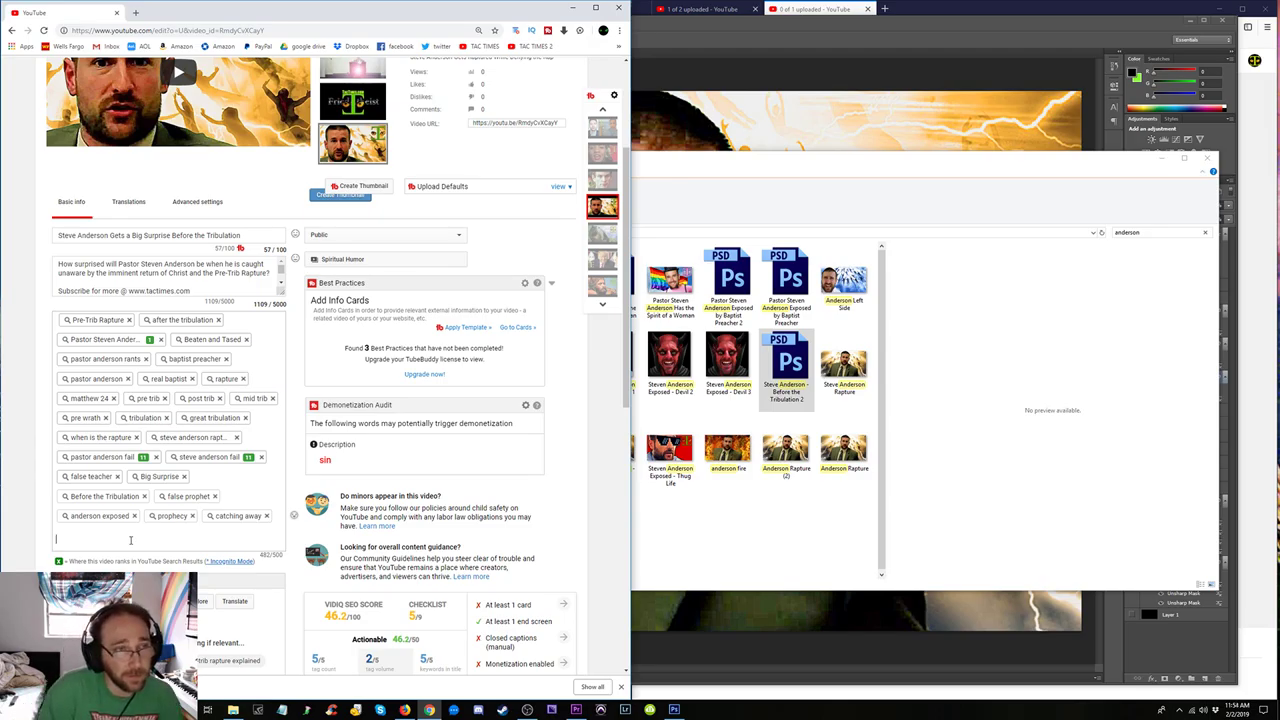
text(when is the )
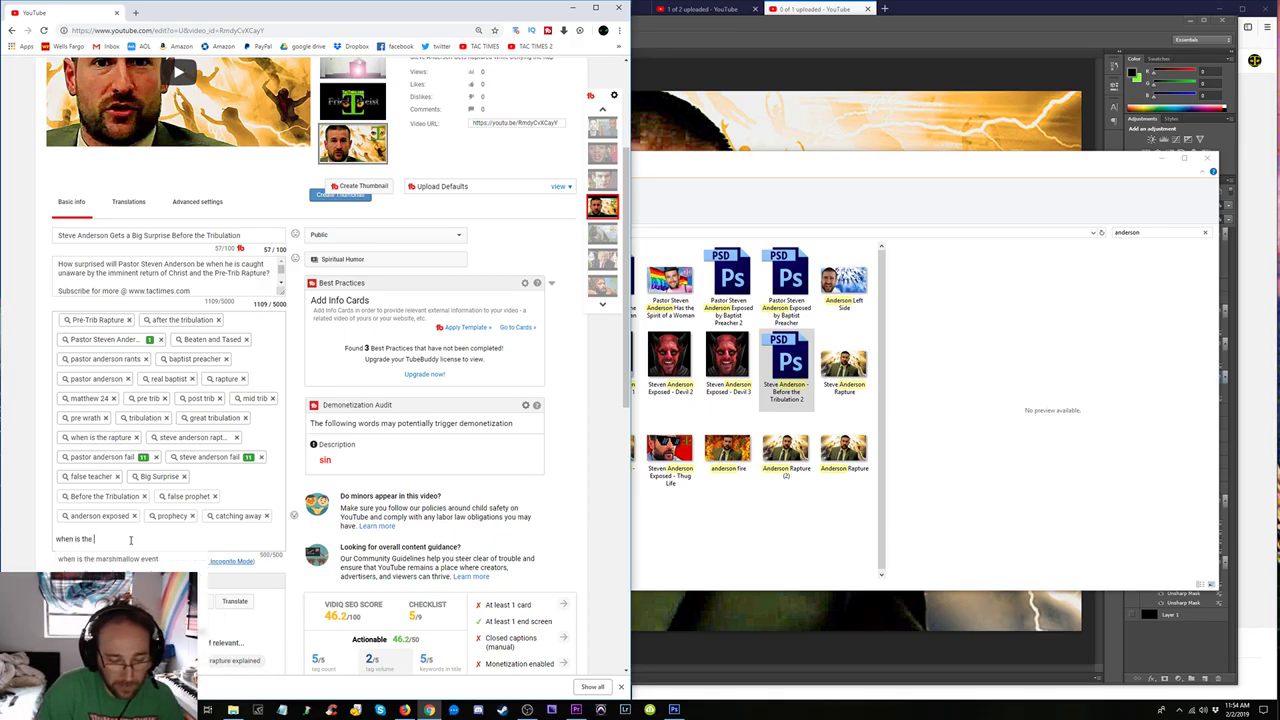
text(rapture)
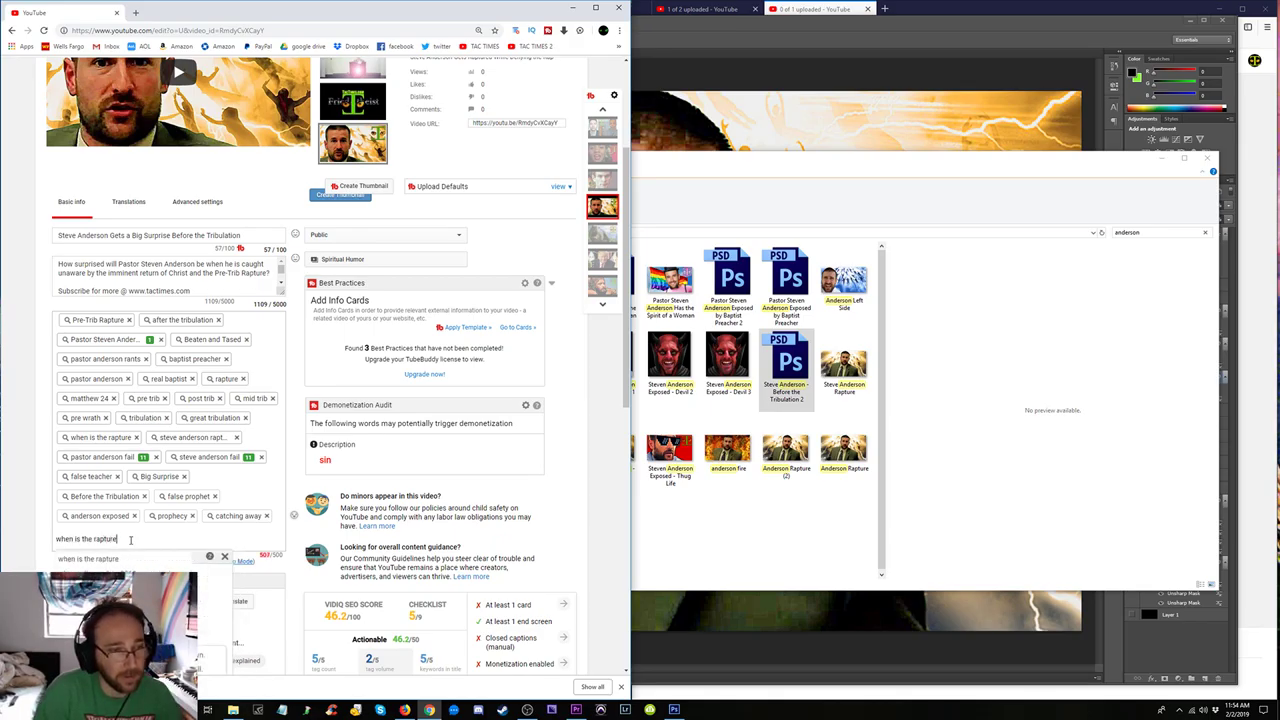
key(Return)
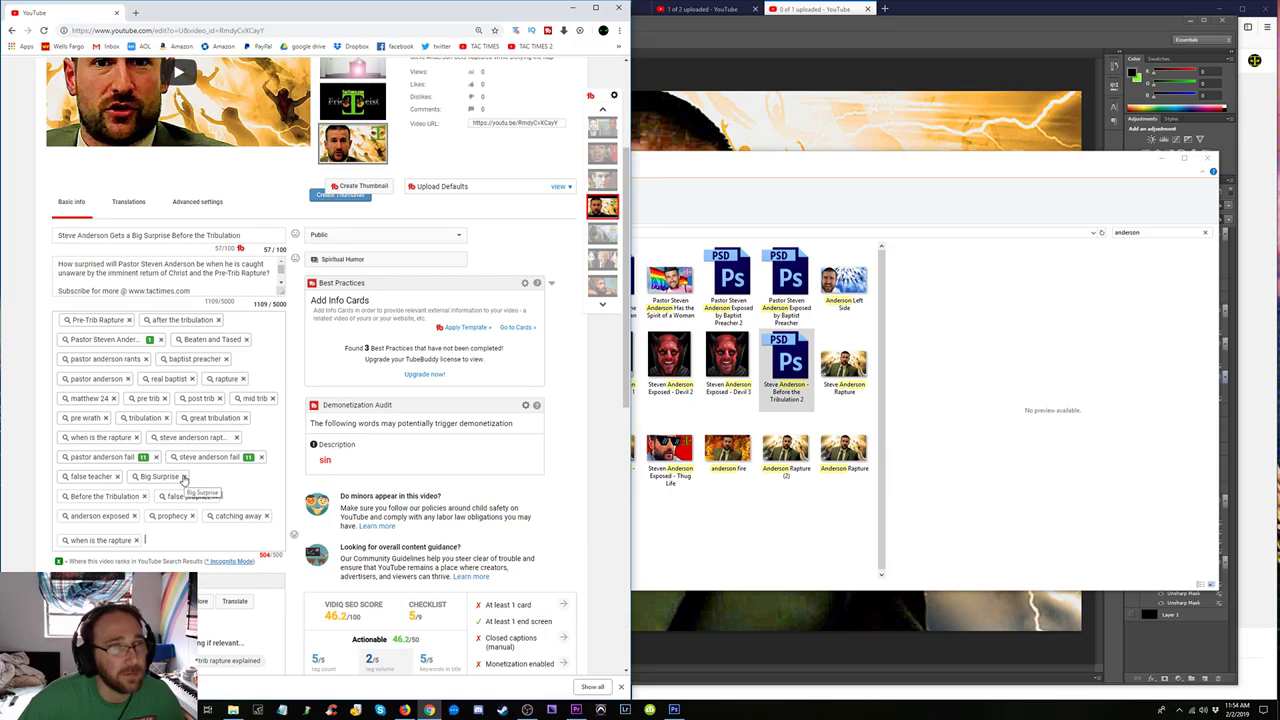
Remove the Big Surprise tag, bringing the count to 489/500.
drag(184, 478, 186, 478)
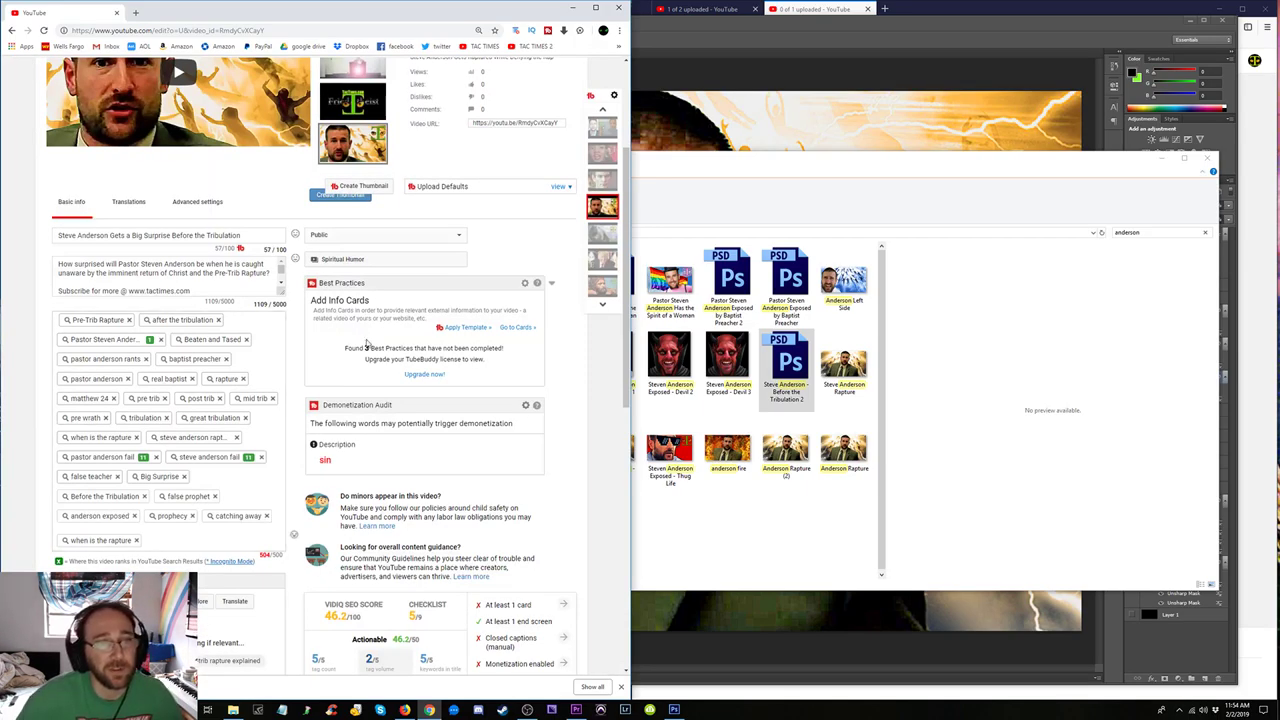
click(184, 477)
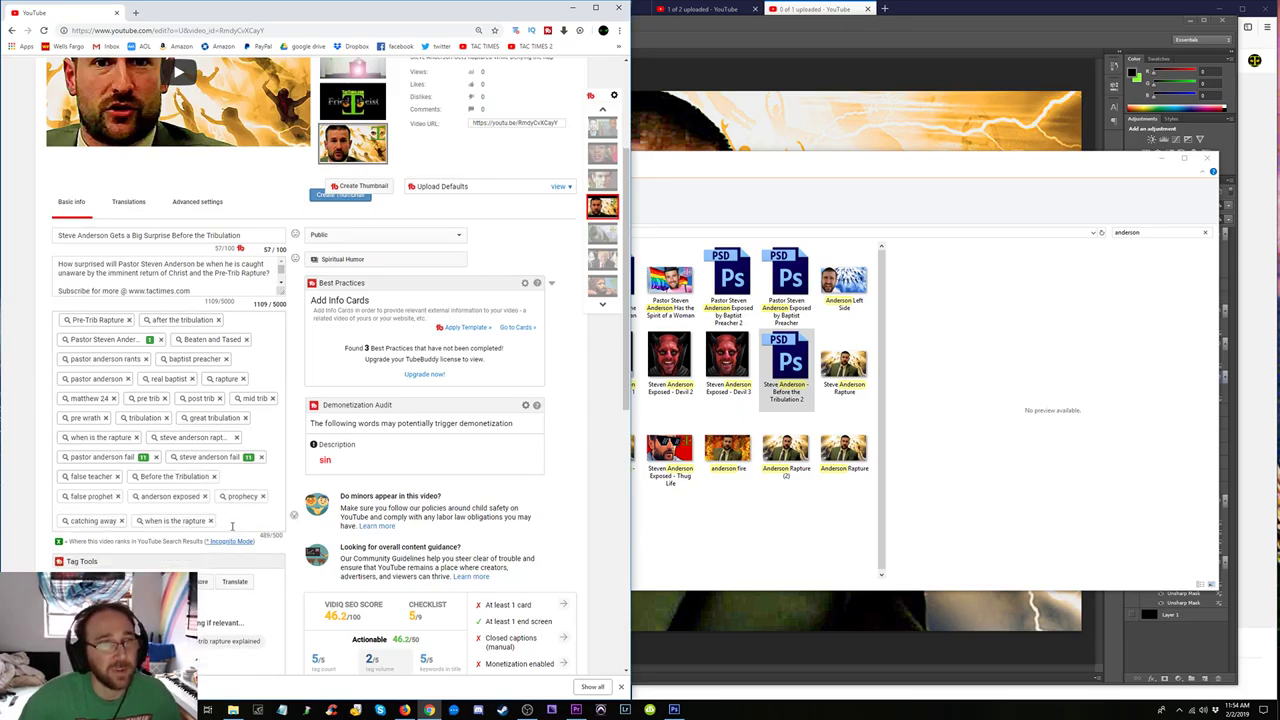
click(110, 235)
Replace 'Gets a Big Surprise' in the title with a dash.
drag(110, 235, 169, 236)
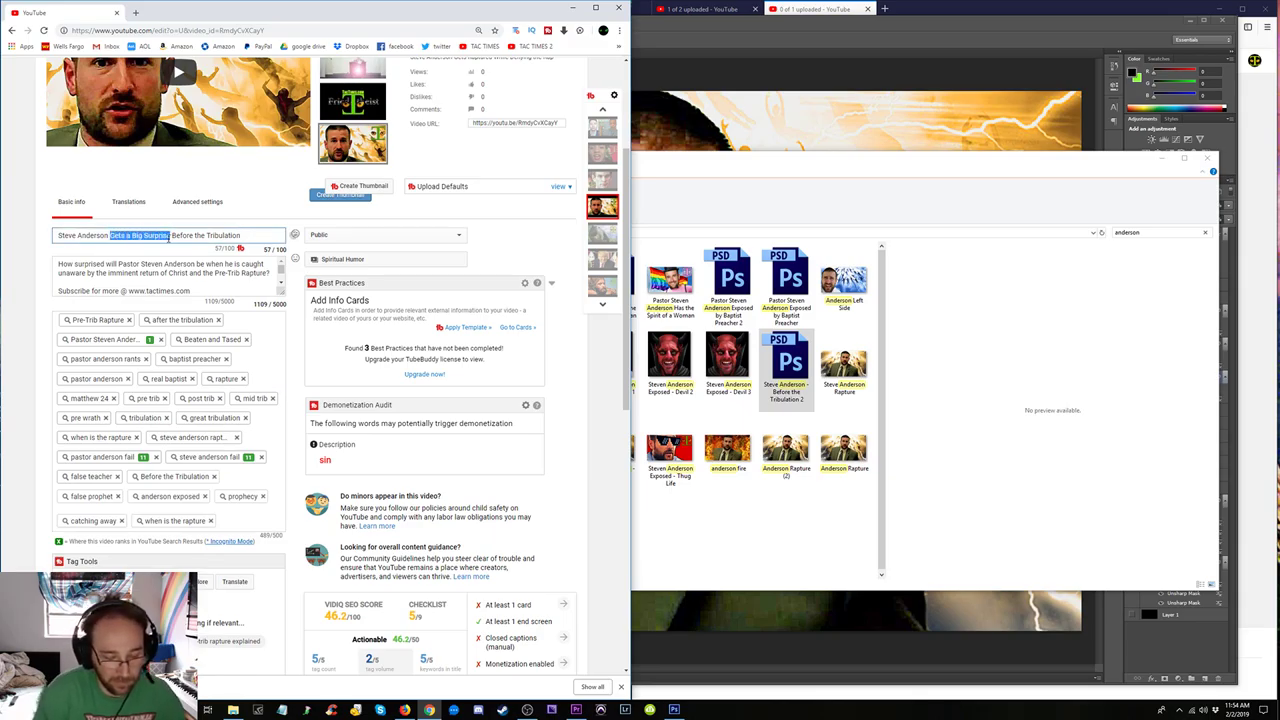
text(Fail |)
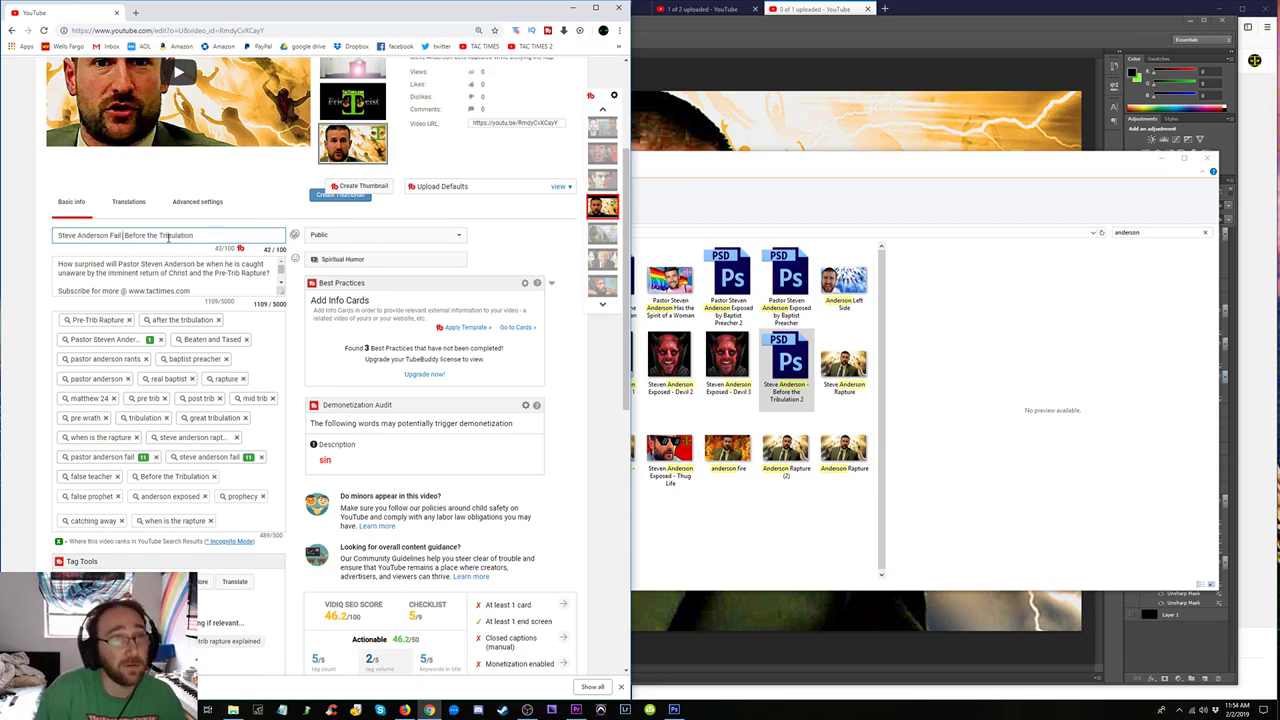
key(Delete)
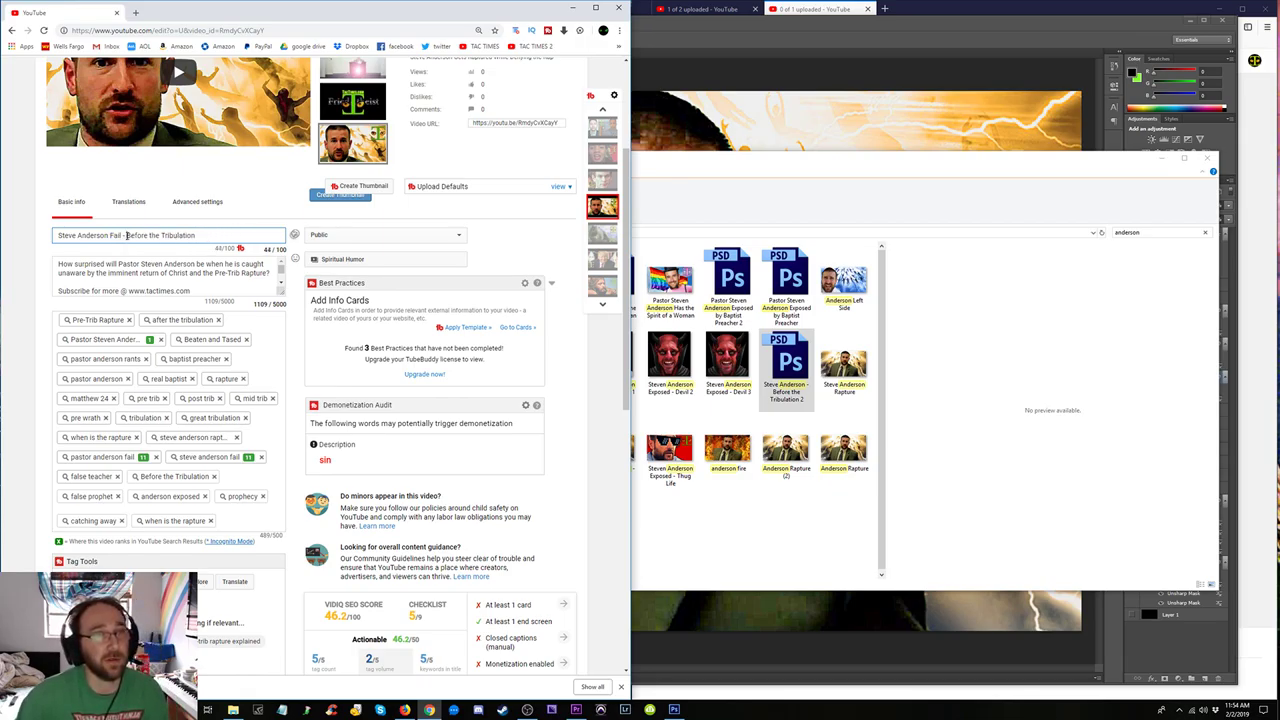
drag(126, 235, 110, 235)
key(BackSpace)
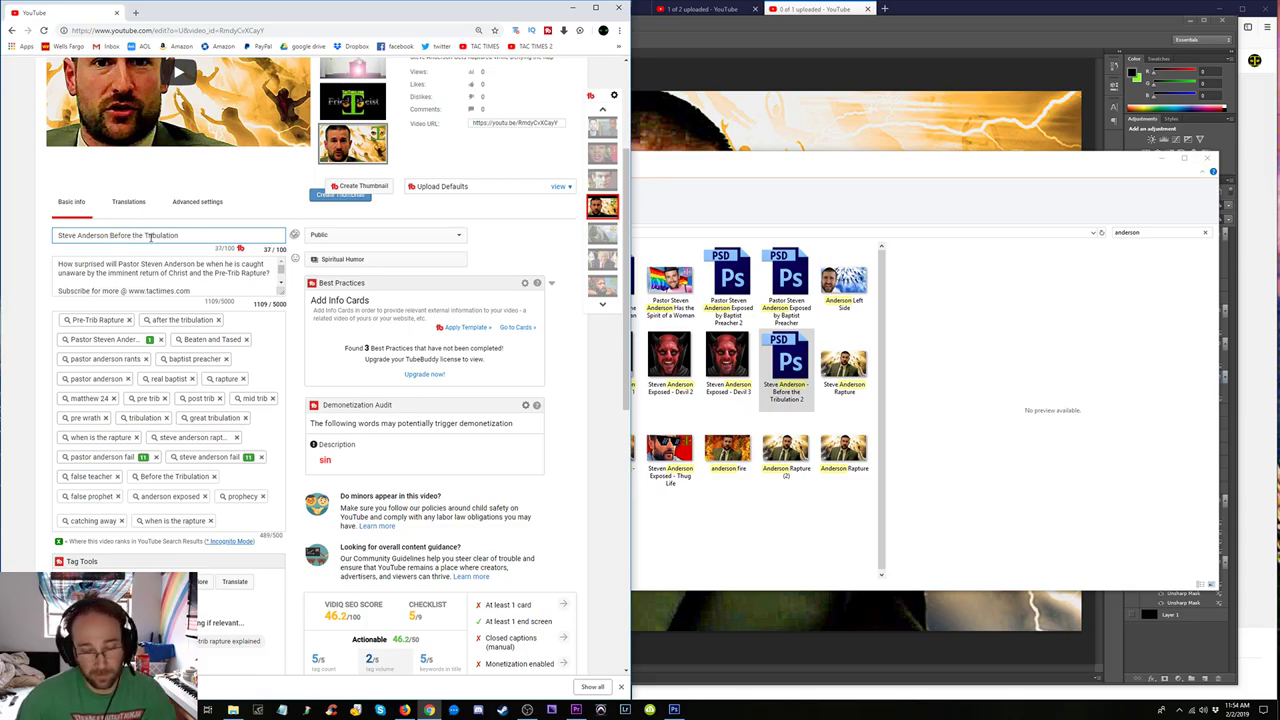
text(-)
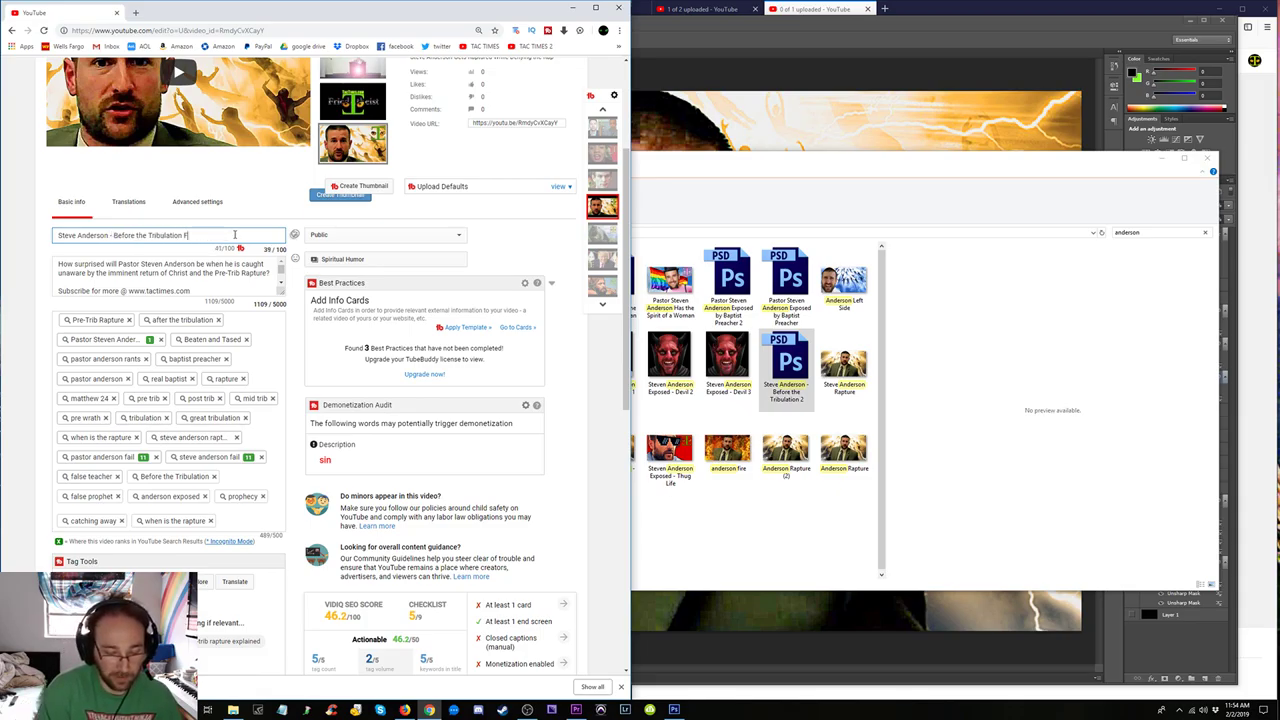
scroll(252, 274, up, 3)
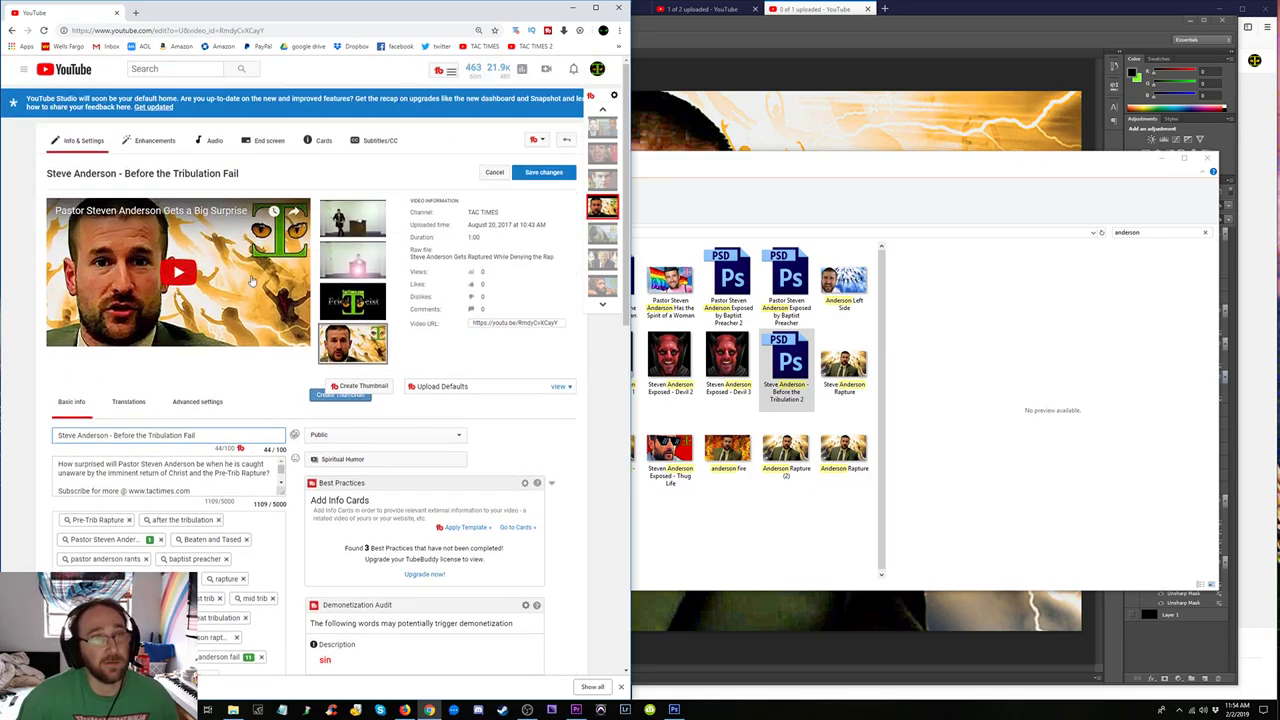
Change 'Before' to 'After' so the title reads 'Steve Anderson Fail - After the Tribulation'.
drag(113, 436, 136, 436)
text(After)
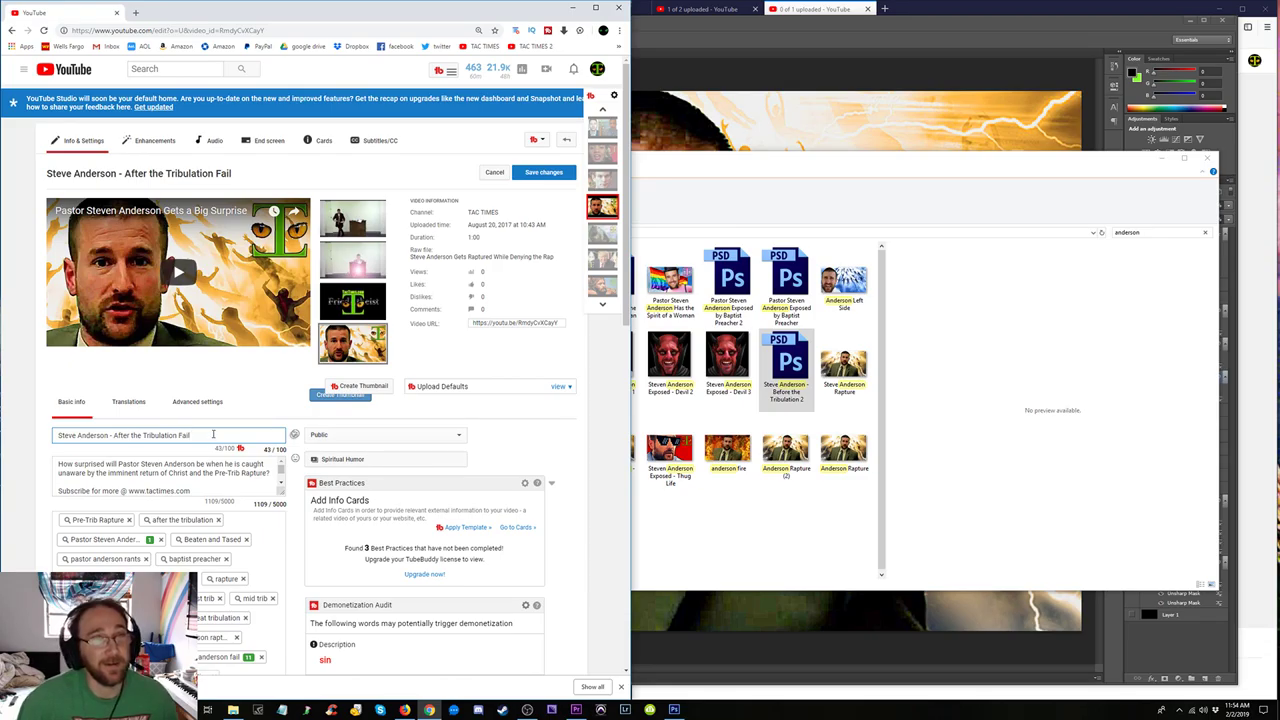
drag(213, 434, 180, 437)
key(BackSpace)
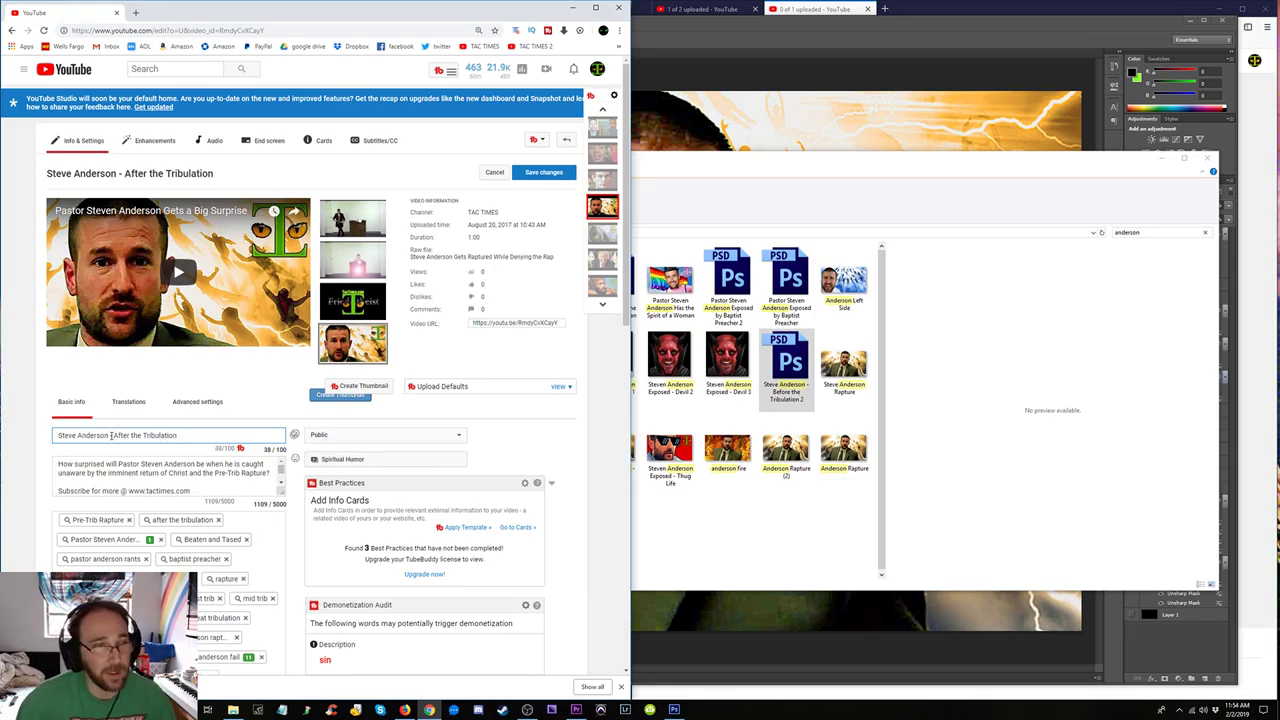
text(Fail)
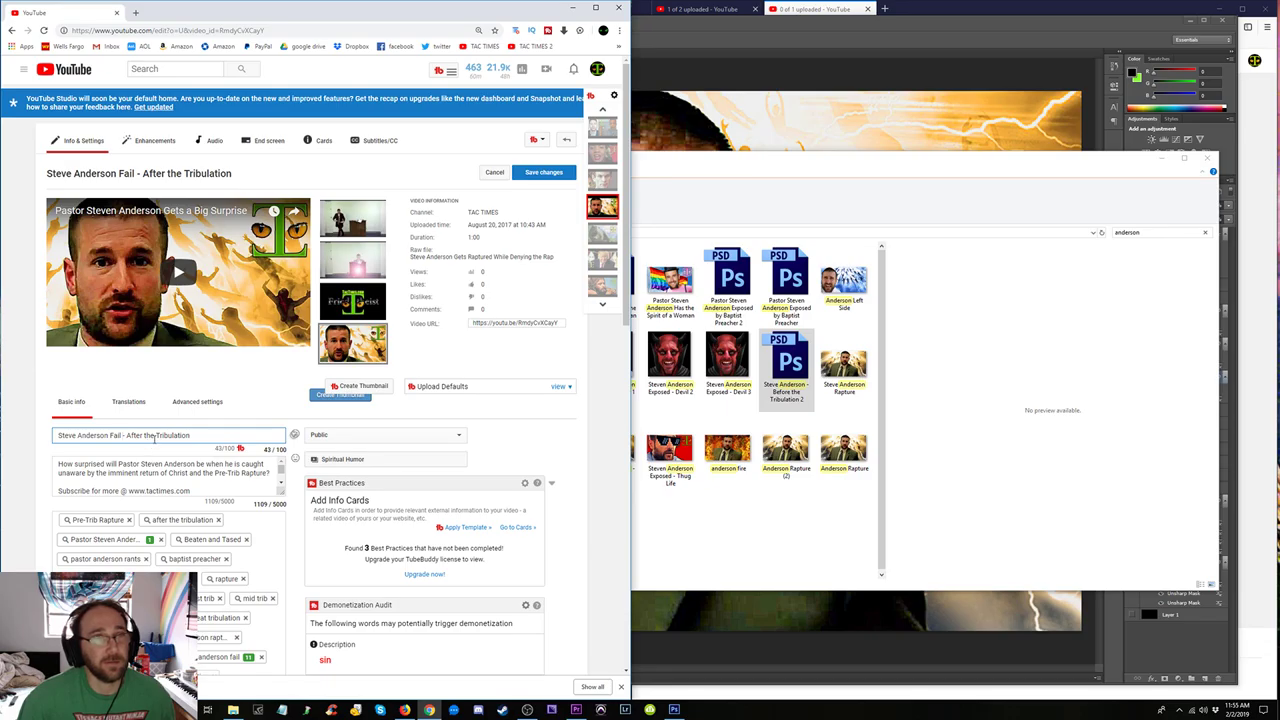
mouse_move(378, 338)
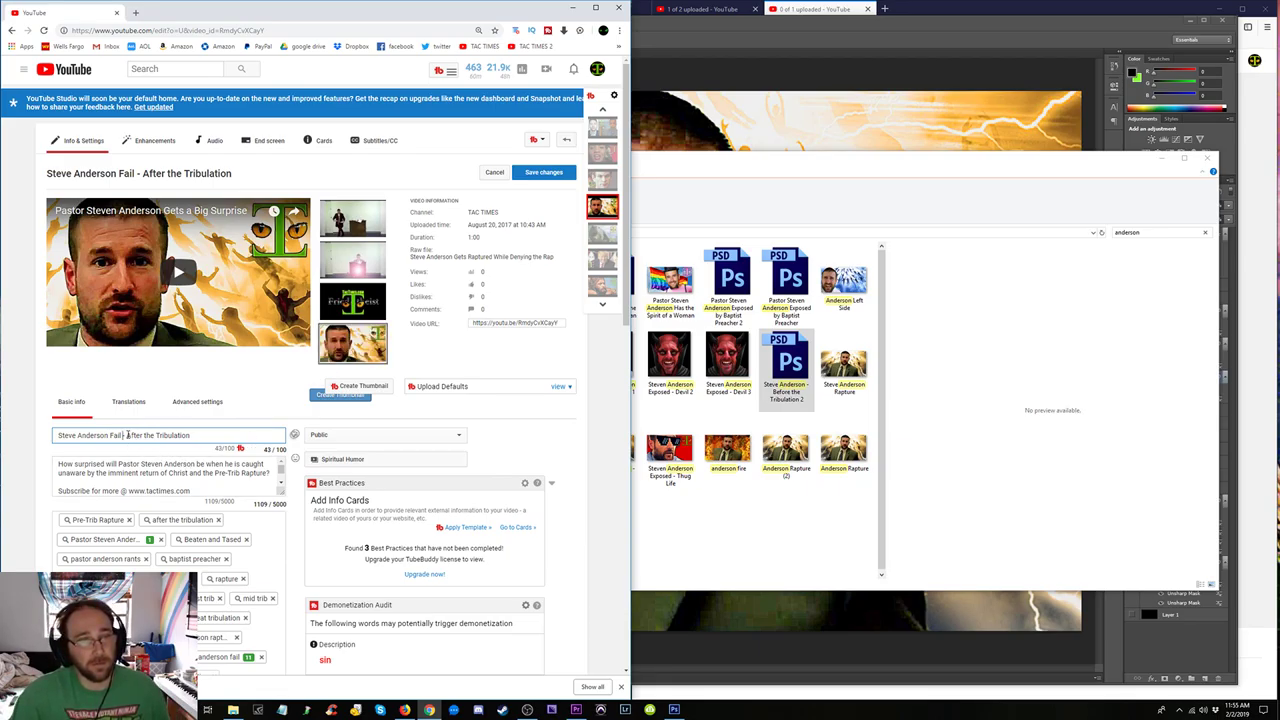
drag(130, 435, 142, 436)
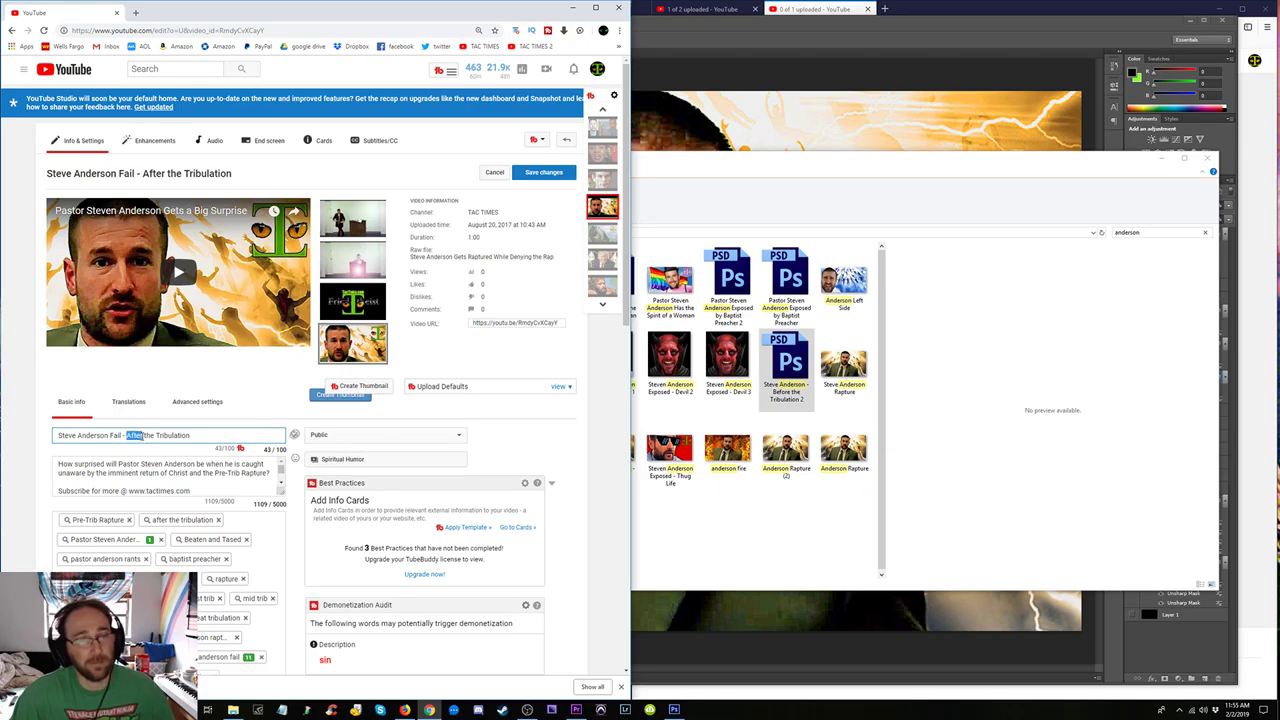
click(204, 436)
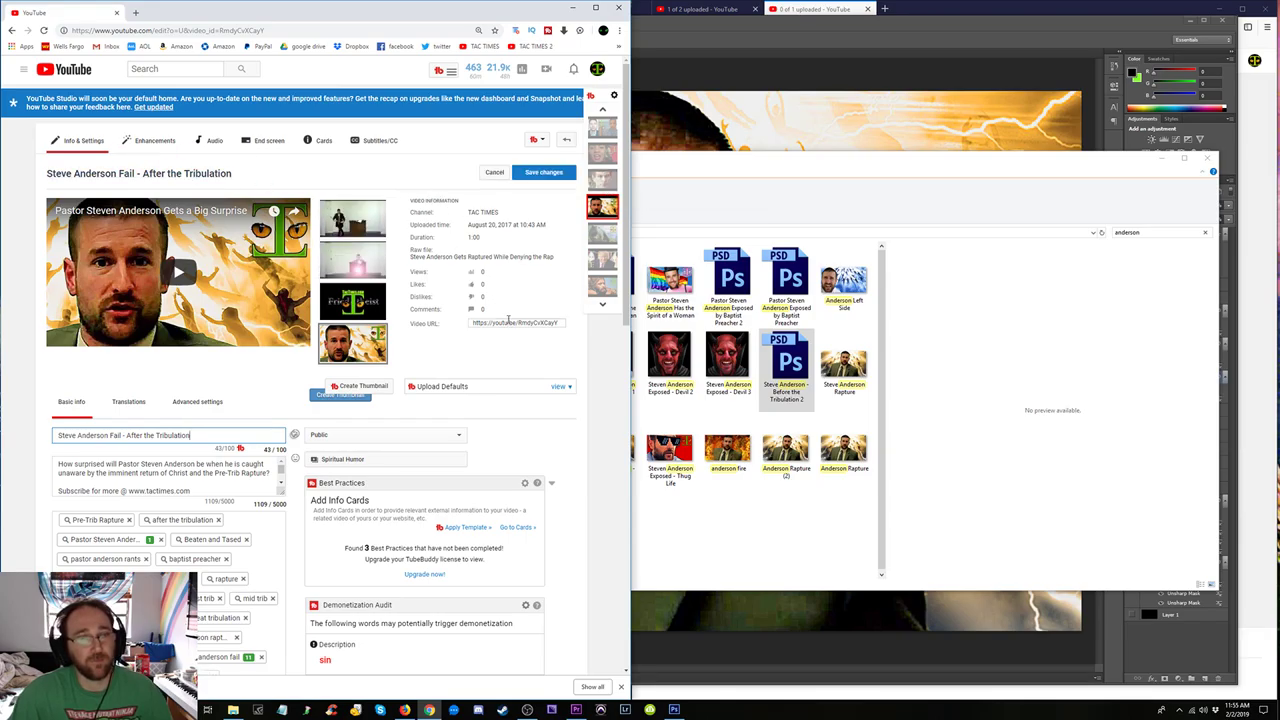
scroll(506, 322, down, 1)
click(240, 620)
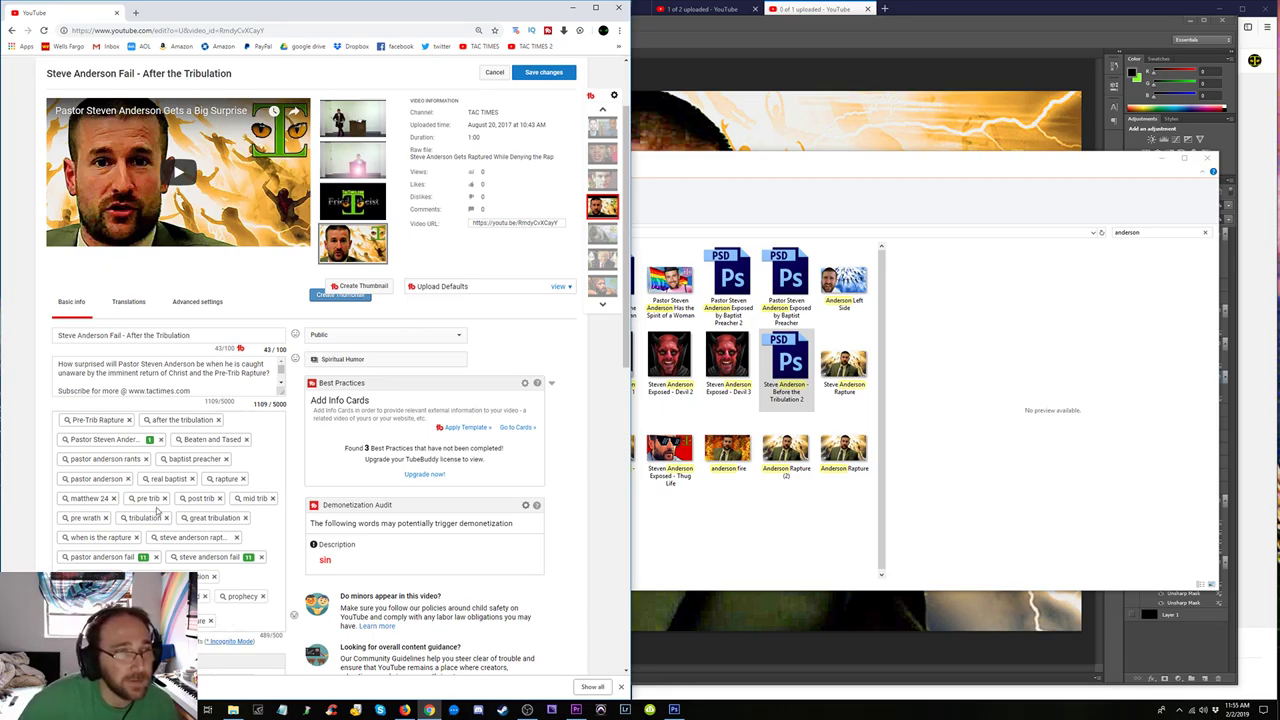
drag(121, 336, 55, 337)
key(ctrl+c)
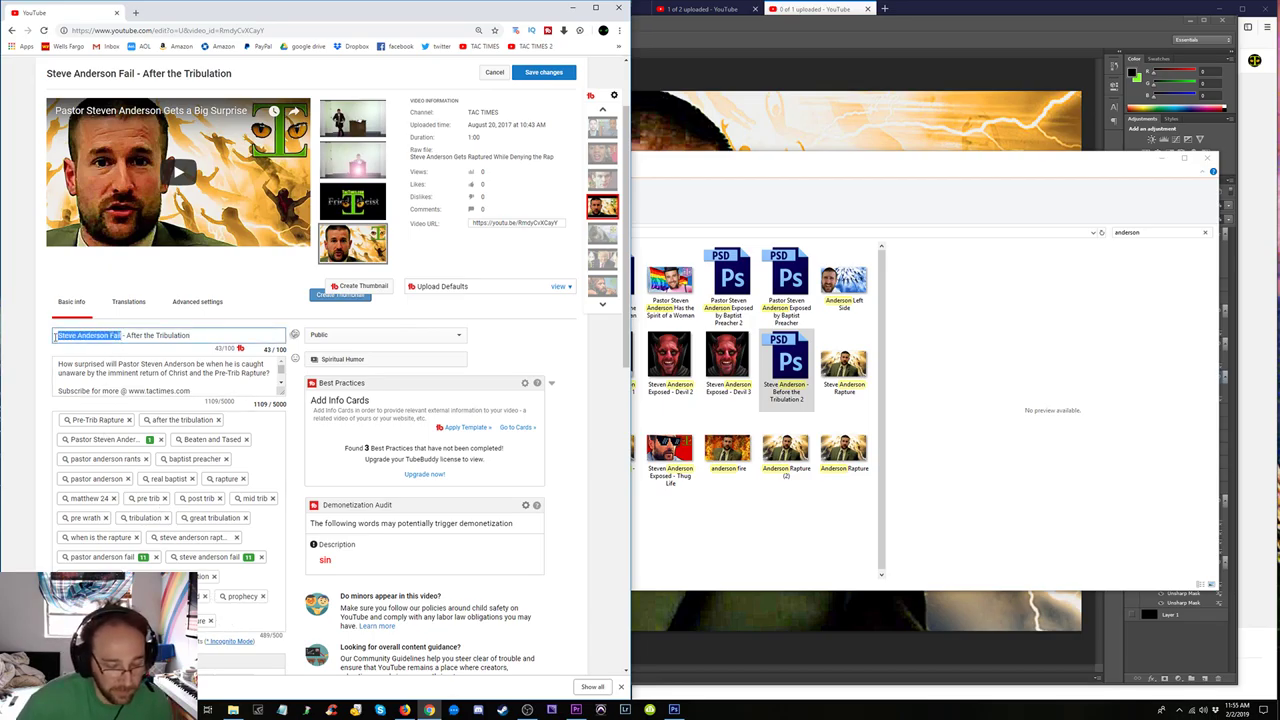
click(240, 625)
key(ctrl+v)
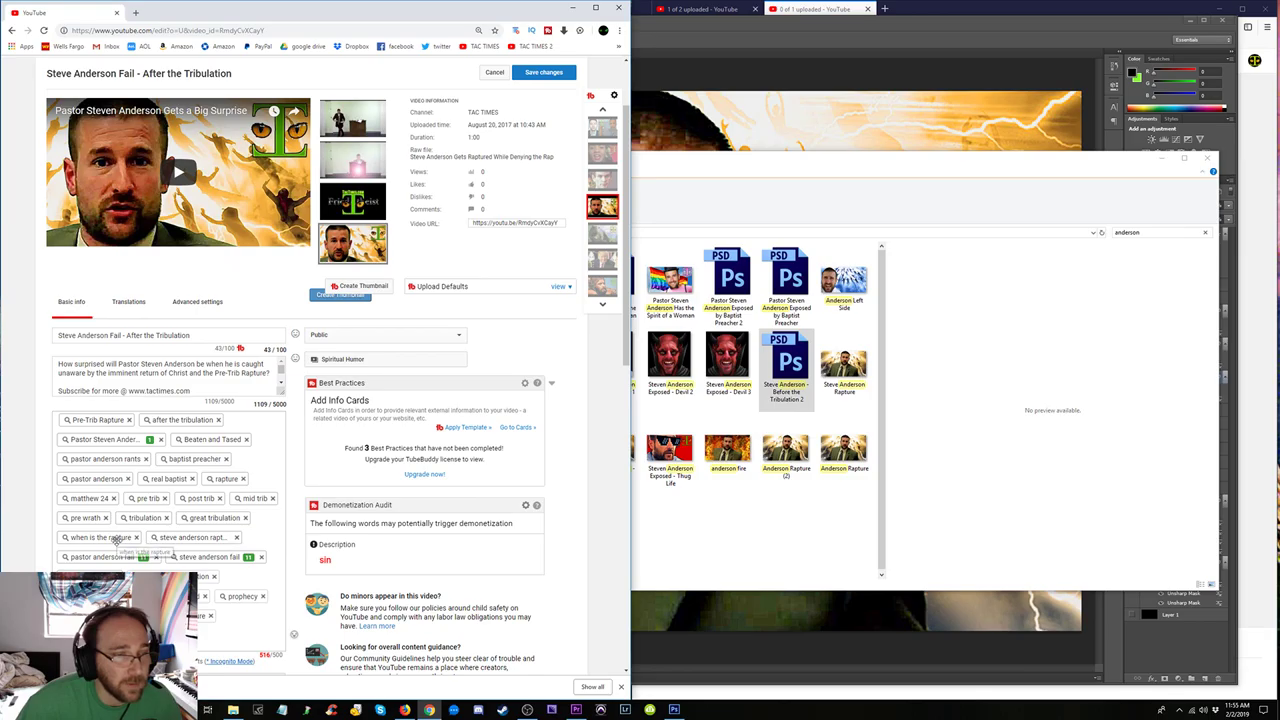
click(210, 616)
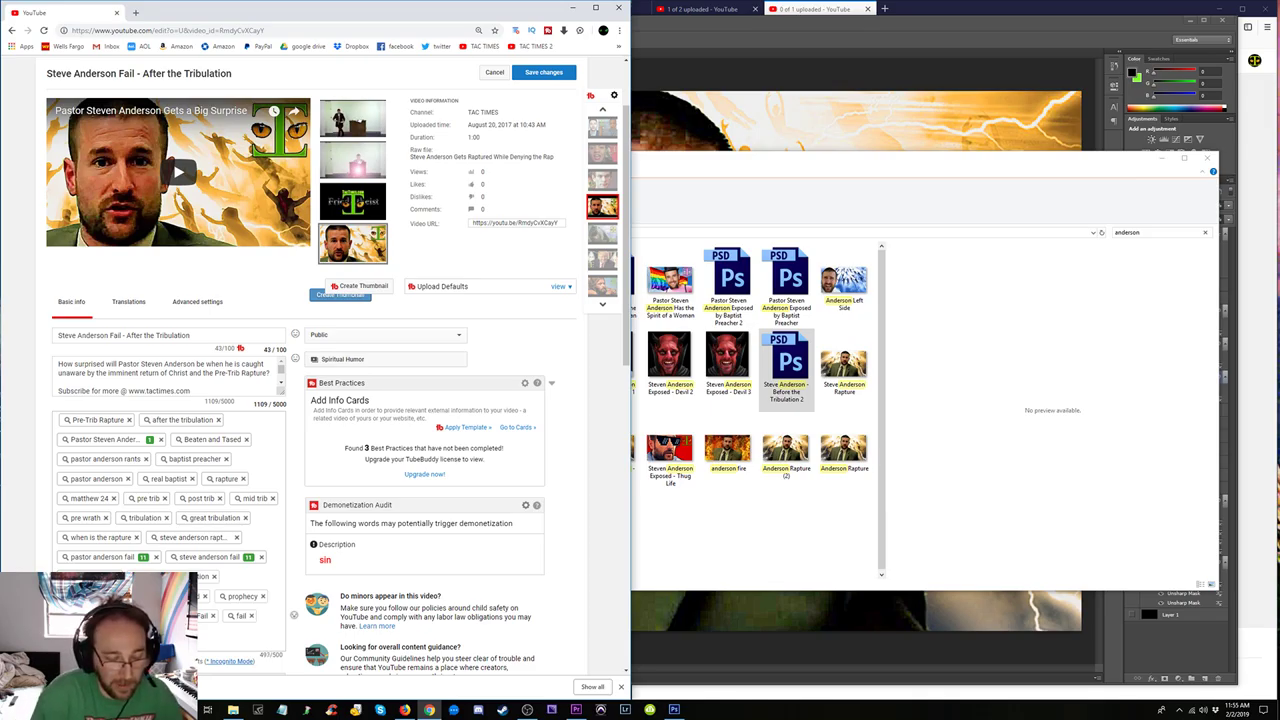
text(tag)
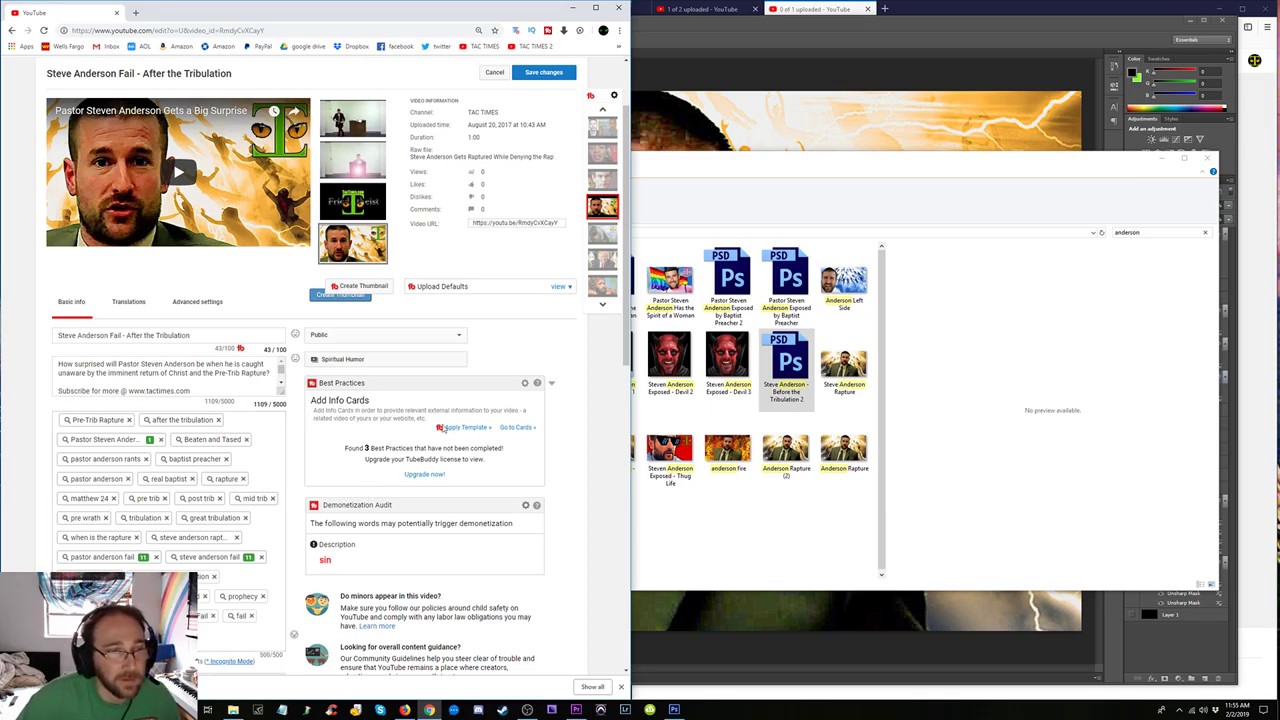
scroll(572, 360, up, 1)
Save the YouTube video changes, then delete the turtles layer in Photoshop.
click(542, 174)
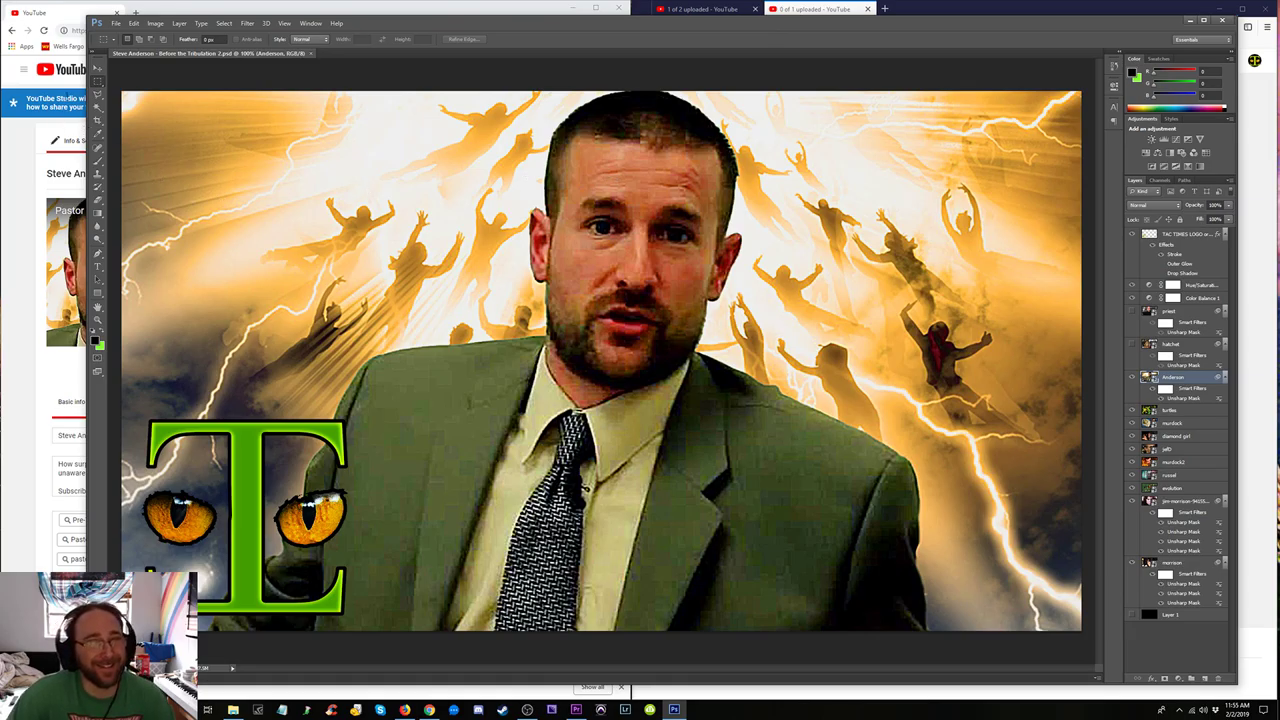
click(97, 67)
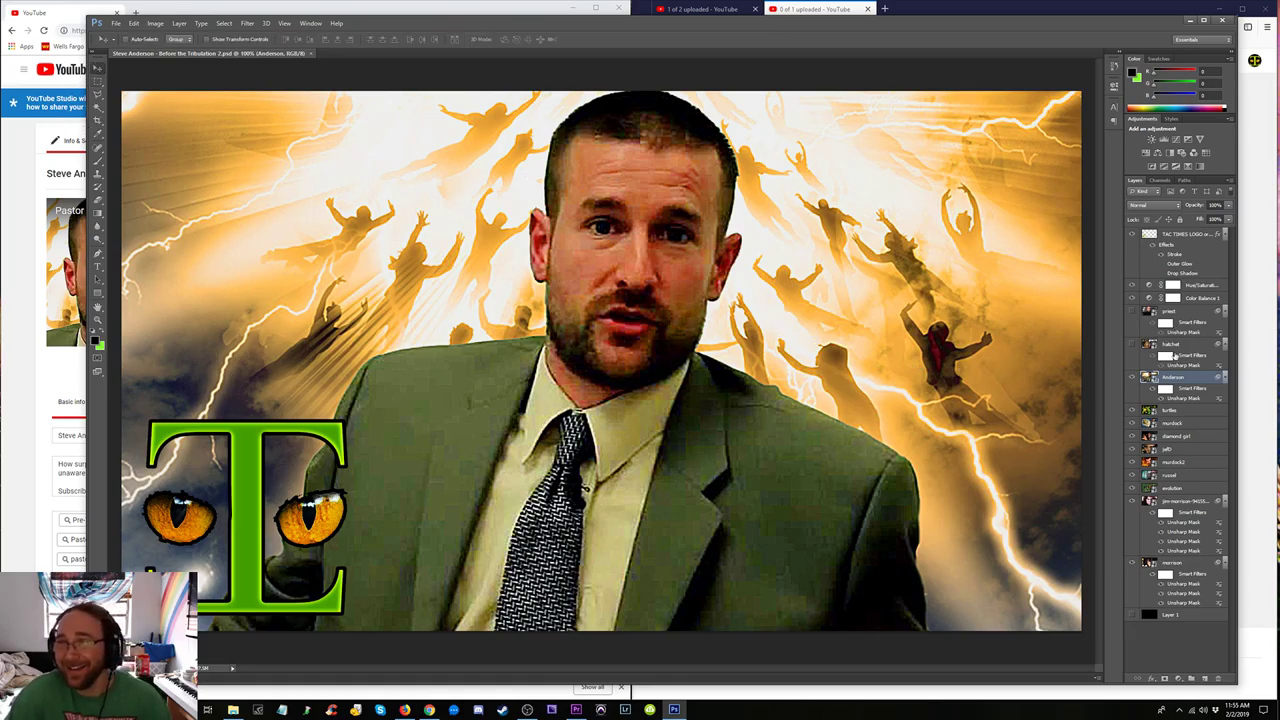
click(1132, 378)
click(1132, 378)
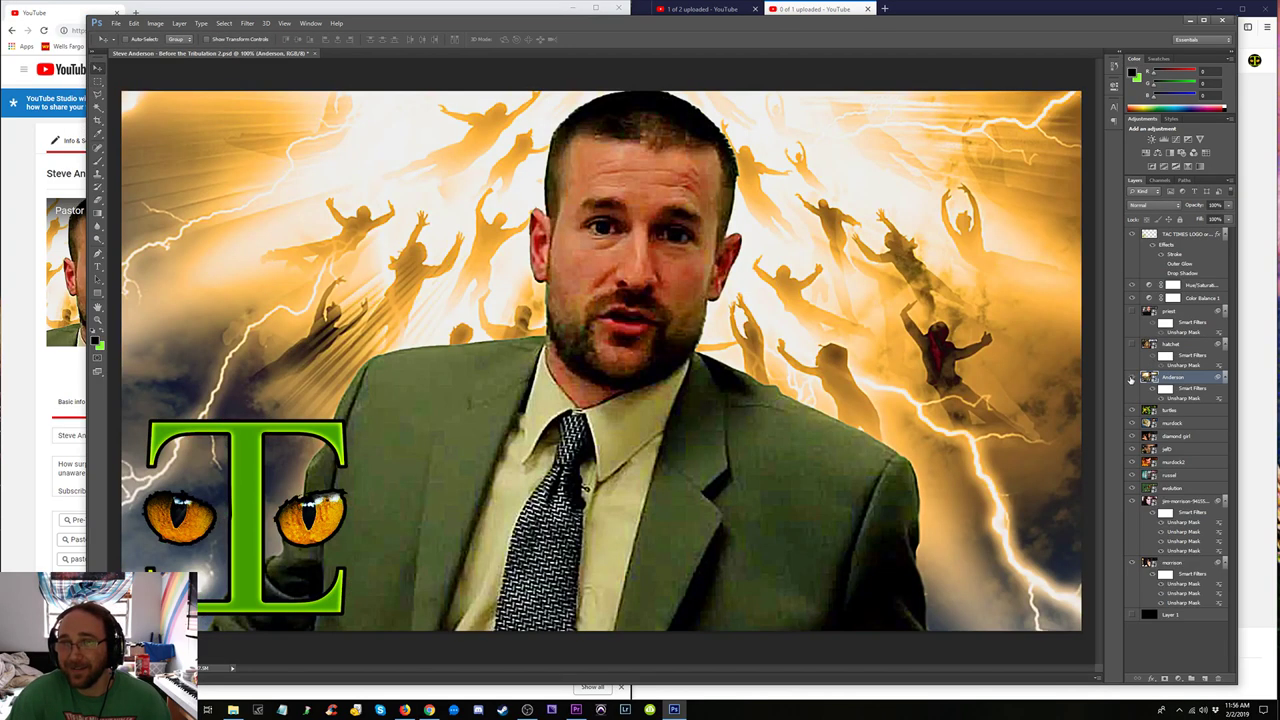
click(1174, 411)
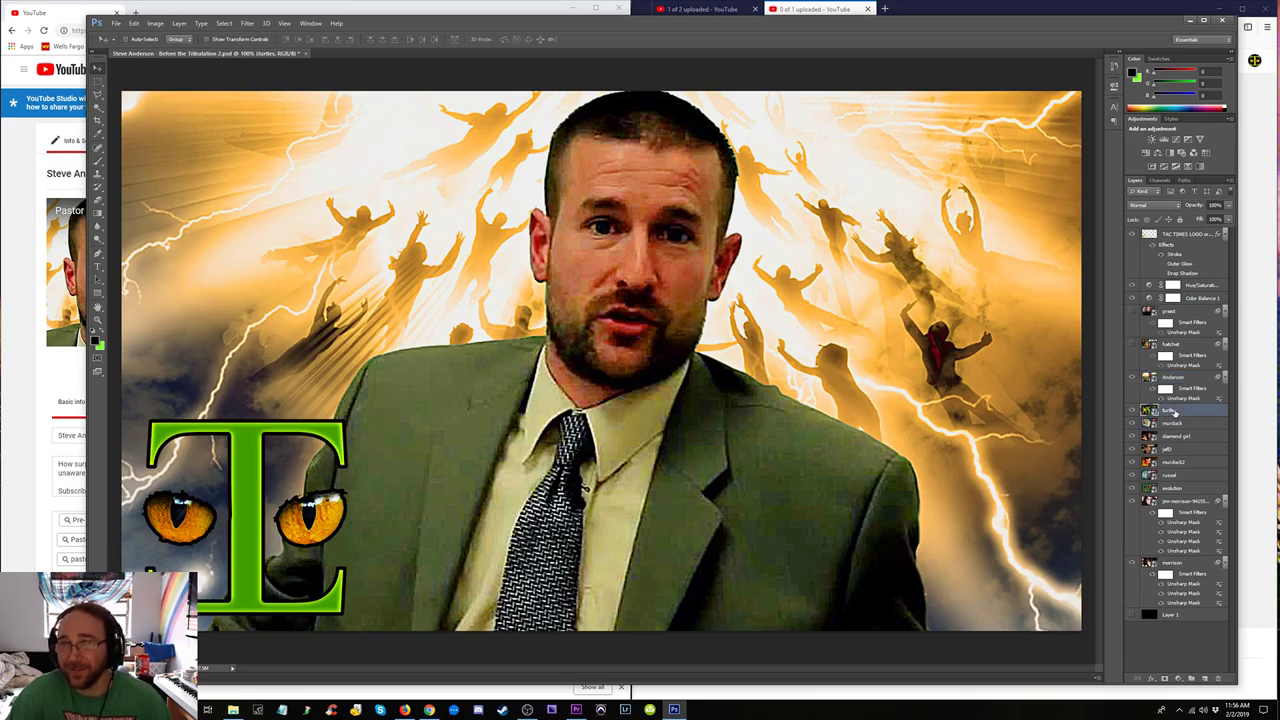
click(1132, 378)
key(Delete)
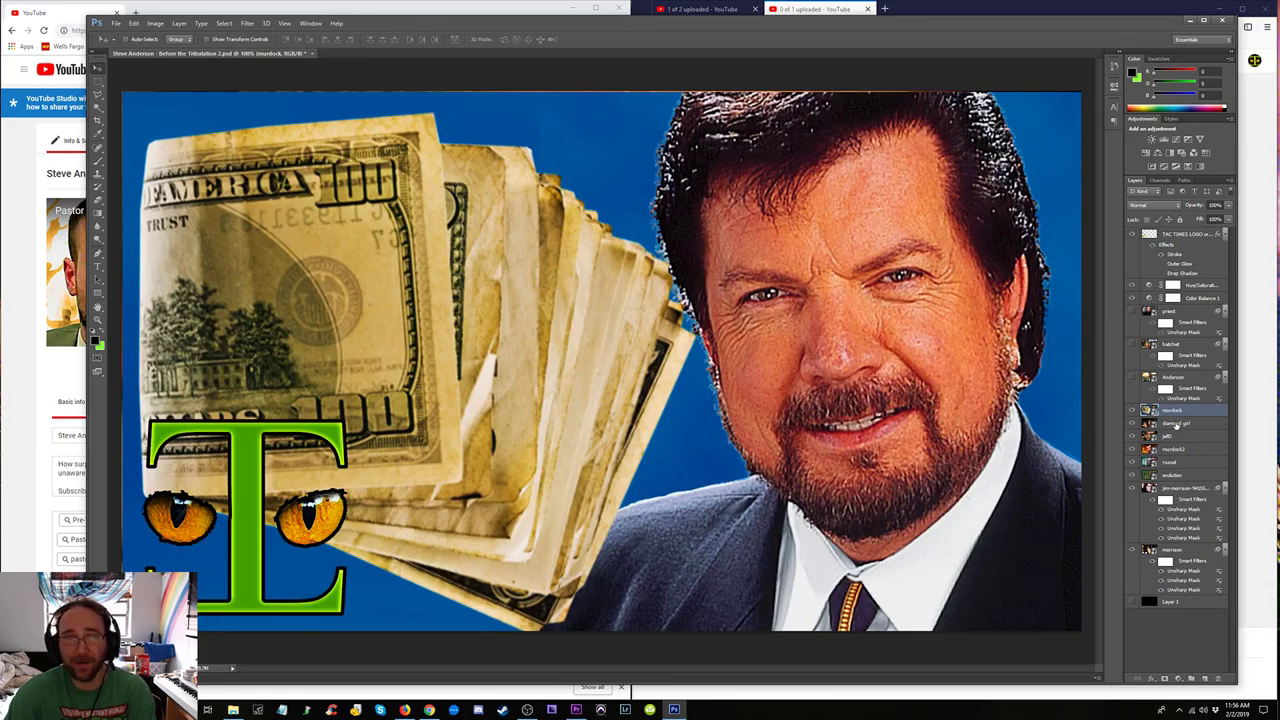
Hide the murdock layers to reveal the diamond girl face-in-flames image.
click(1176, 426)
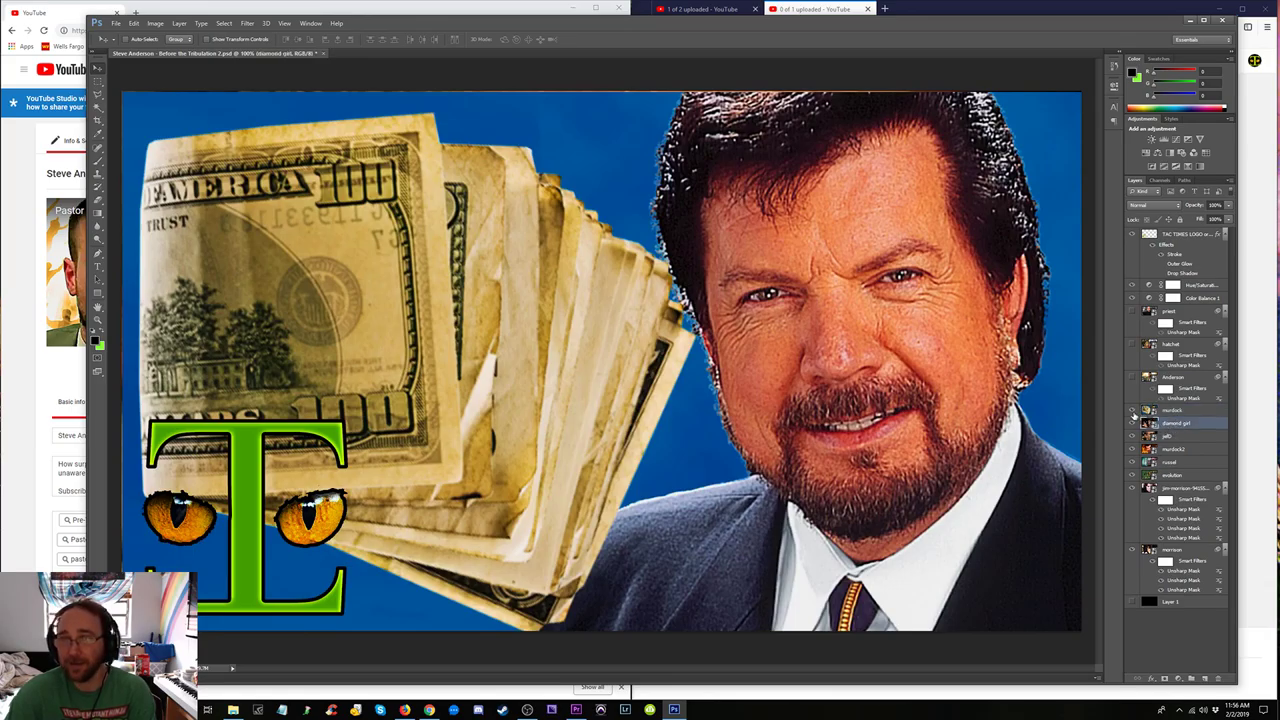
click(1133, 411)
click(1133, 424)
click(1133, 437)
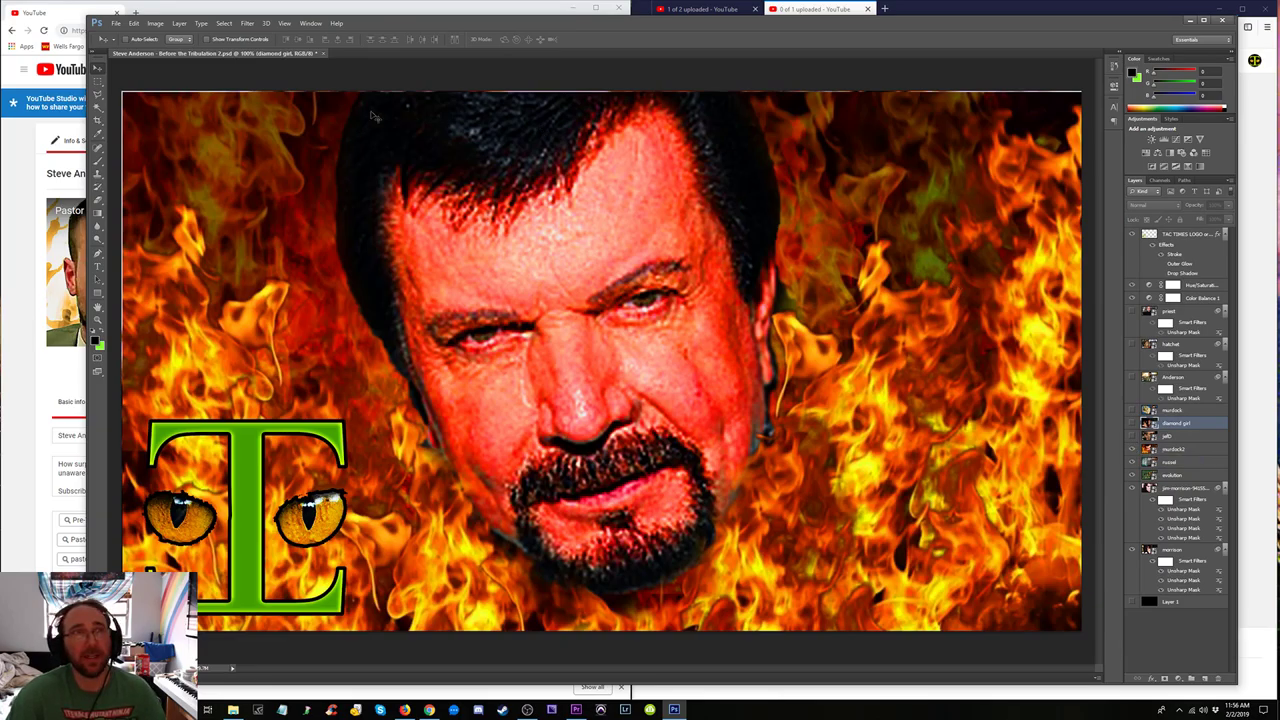
Save the thumbnail as 'Steve Anderson Fail - After the Tribulation.psd', copying the name from YouTube.
click(115, 22)
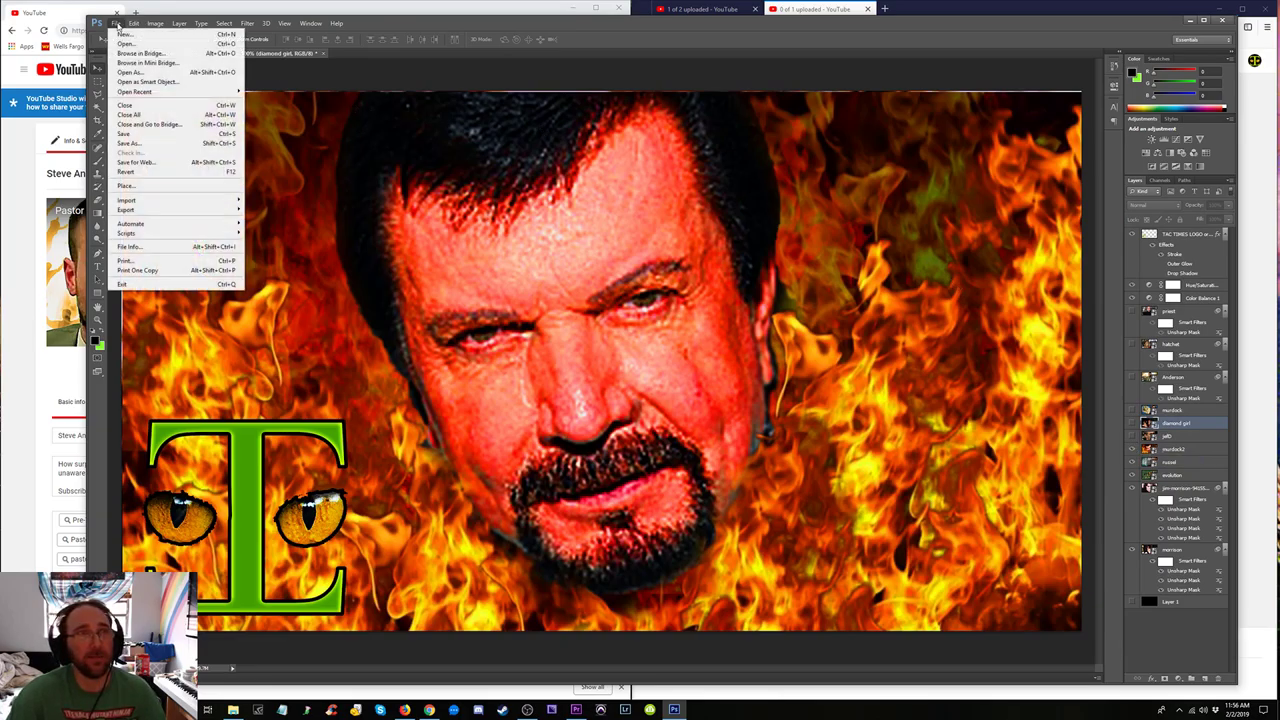
click(135, 143)
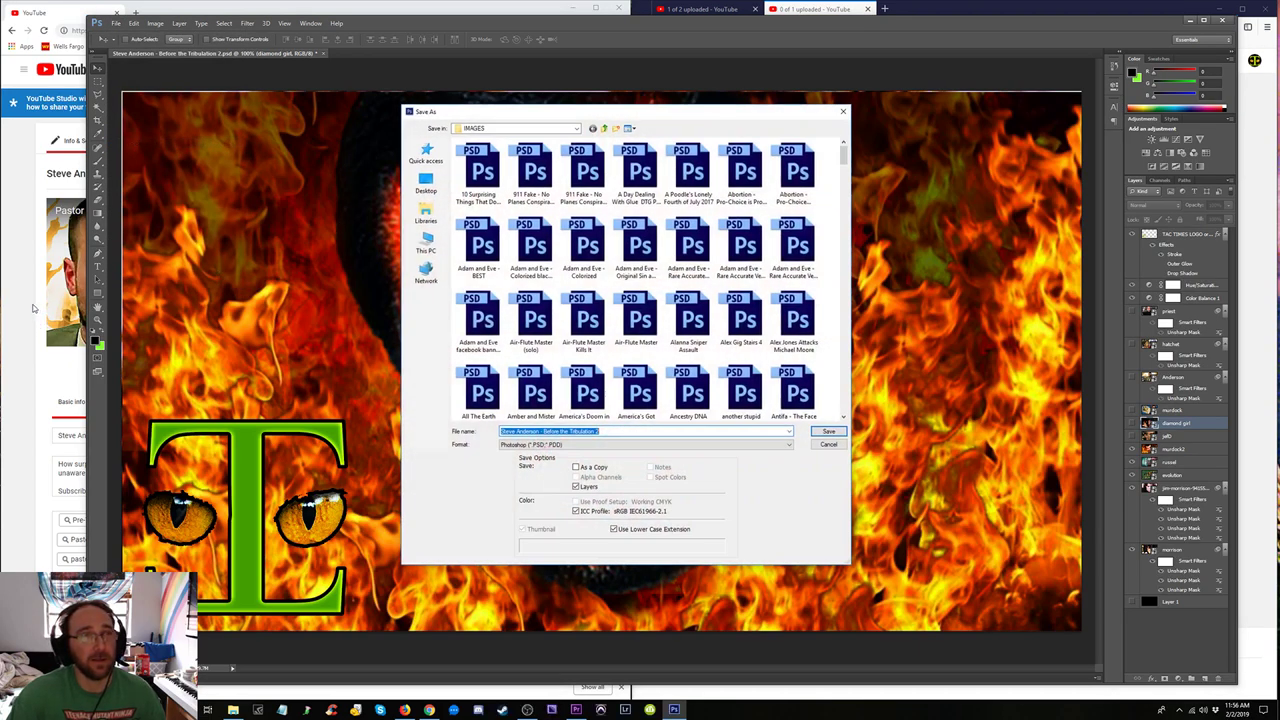
click(40, 315)
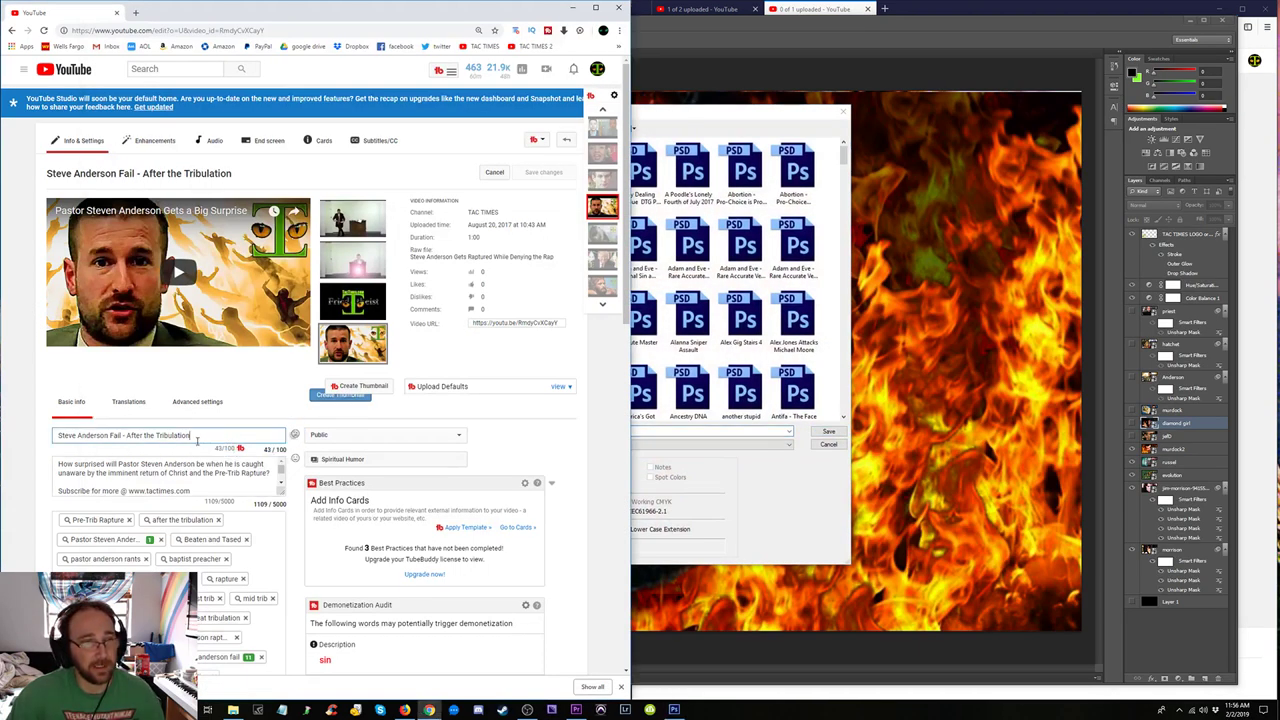
drag(206, 436, 44, 437)
key(ctrl+c)
click(792, 523)
key(ctrl+v)
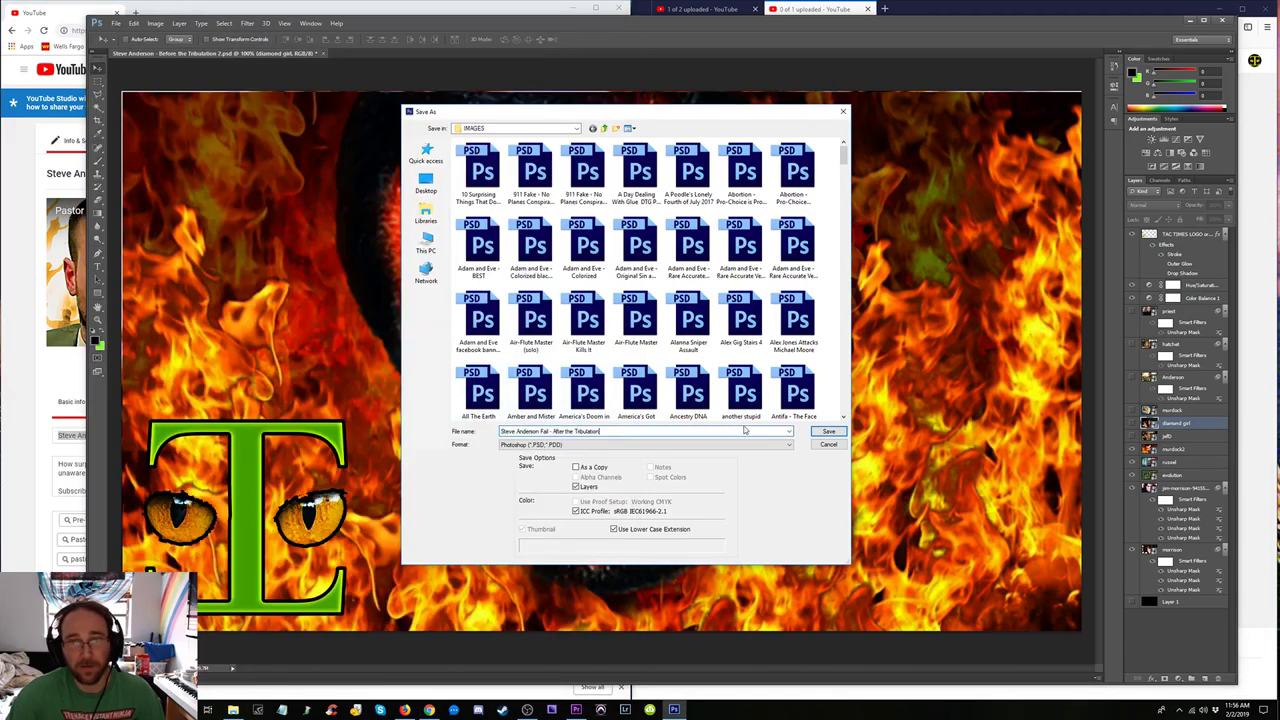
click(829, 432)
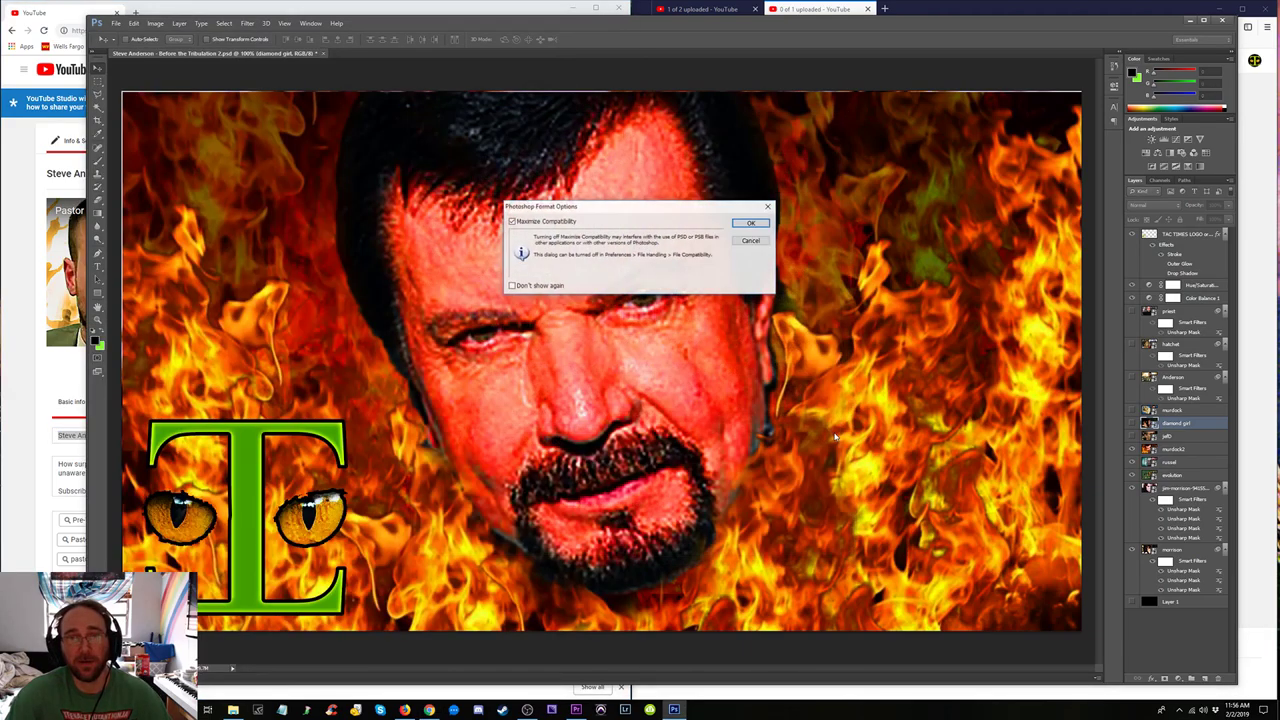
click(752, 222)
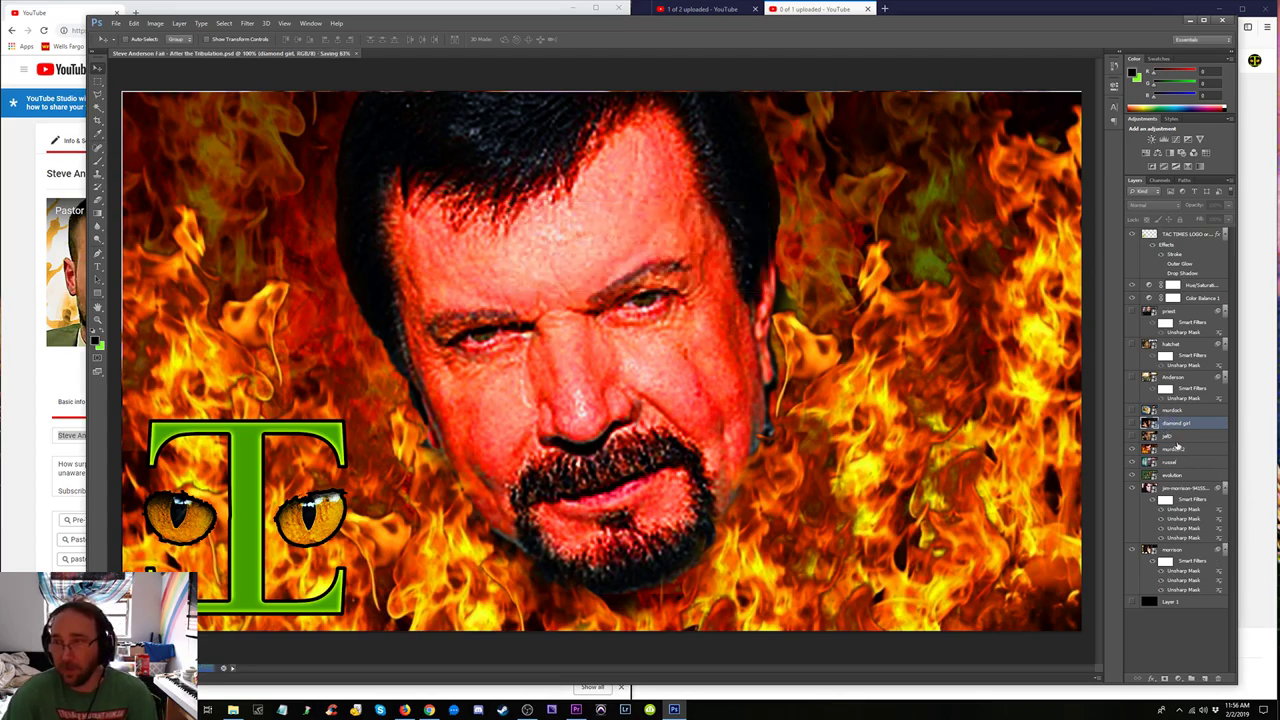
Delete the murdock2, russel, evolution, morrison and diamond girl layers.
click(1172, 449)
key(Delete)
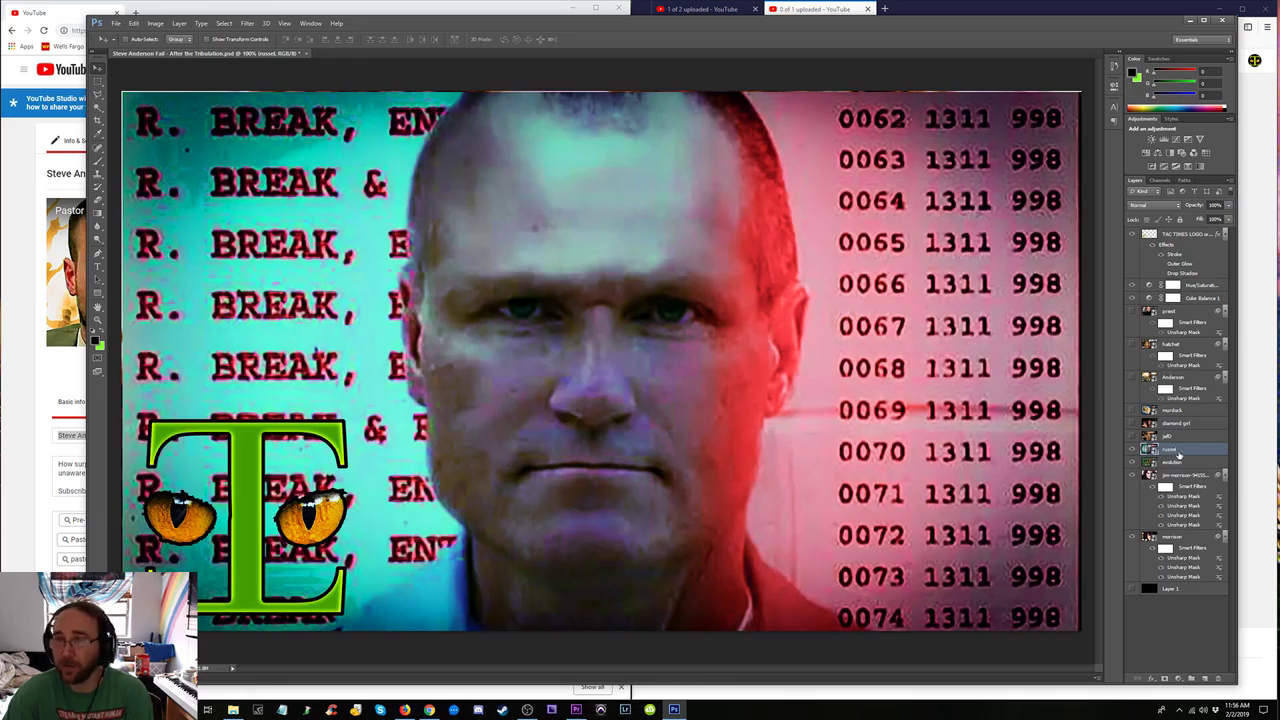
key(Delete)
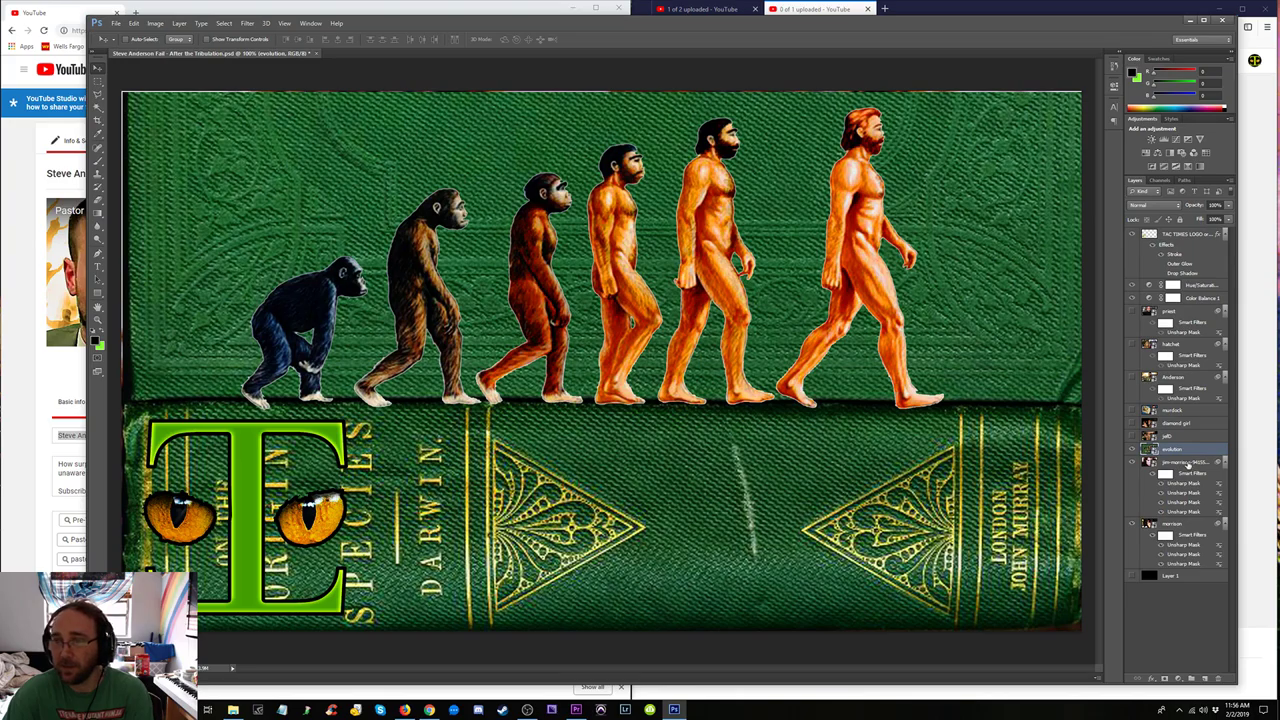
key(Delete)
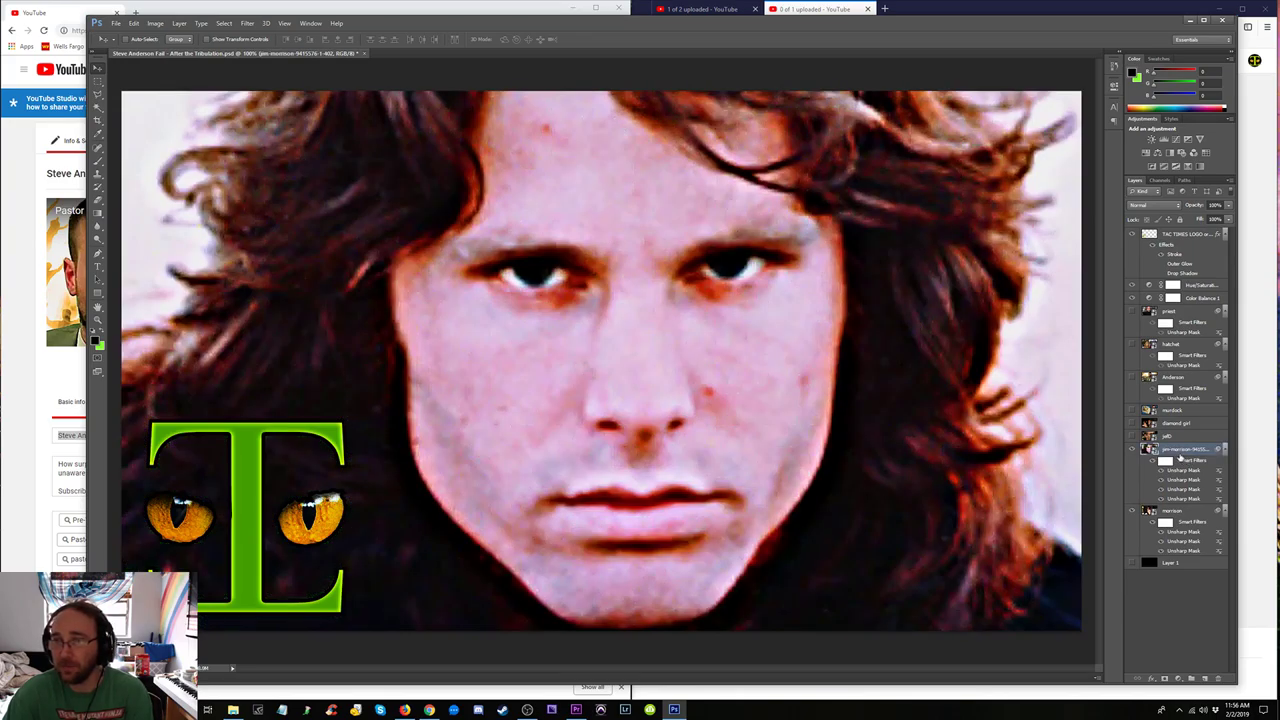
key(Delete)
key(Delete)
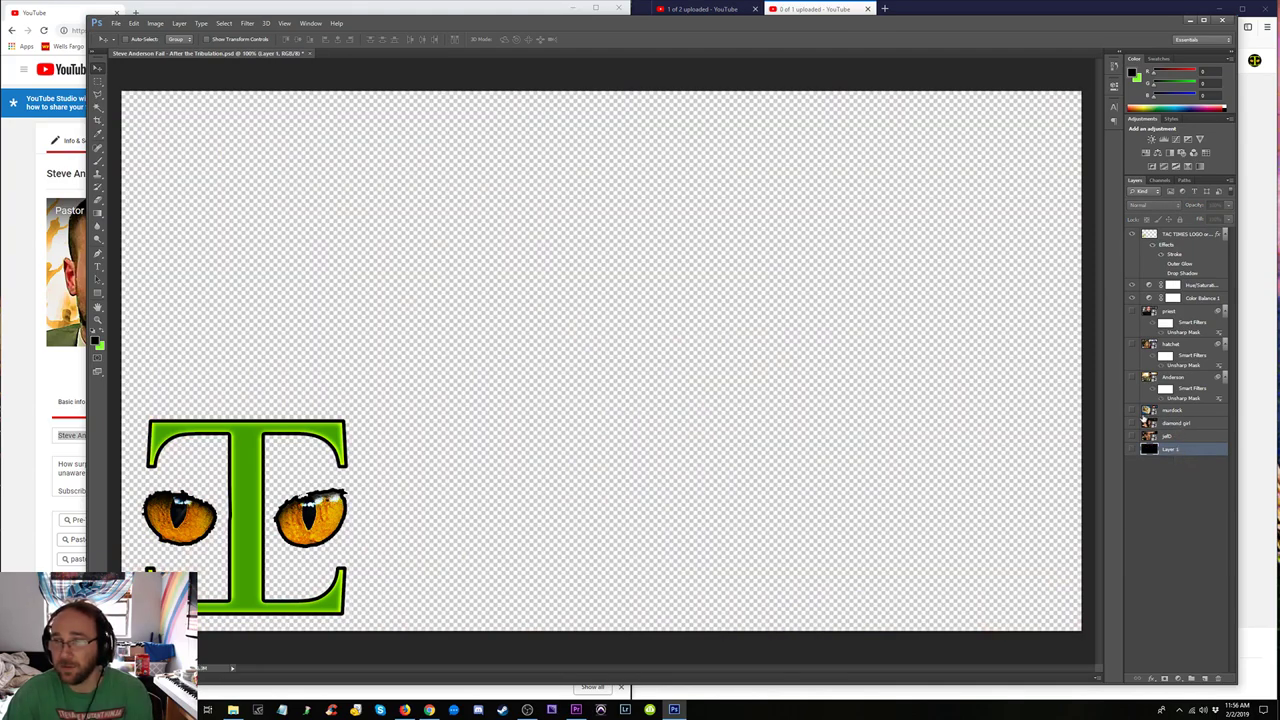
click(1132, 423)
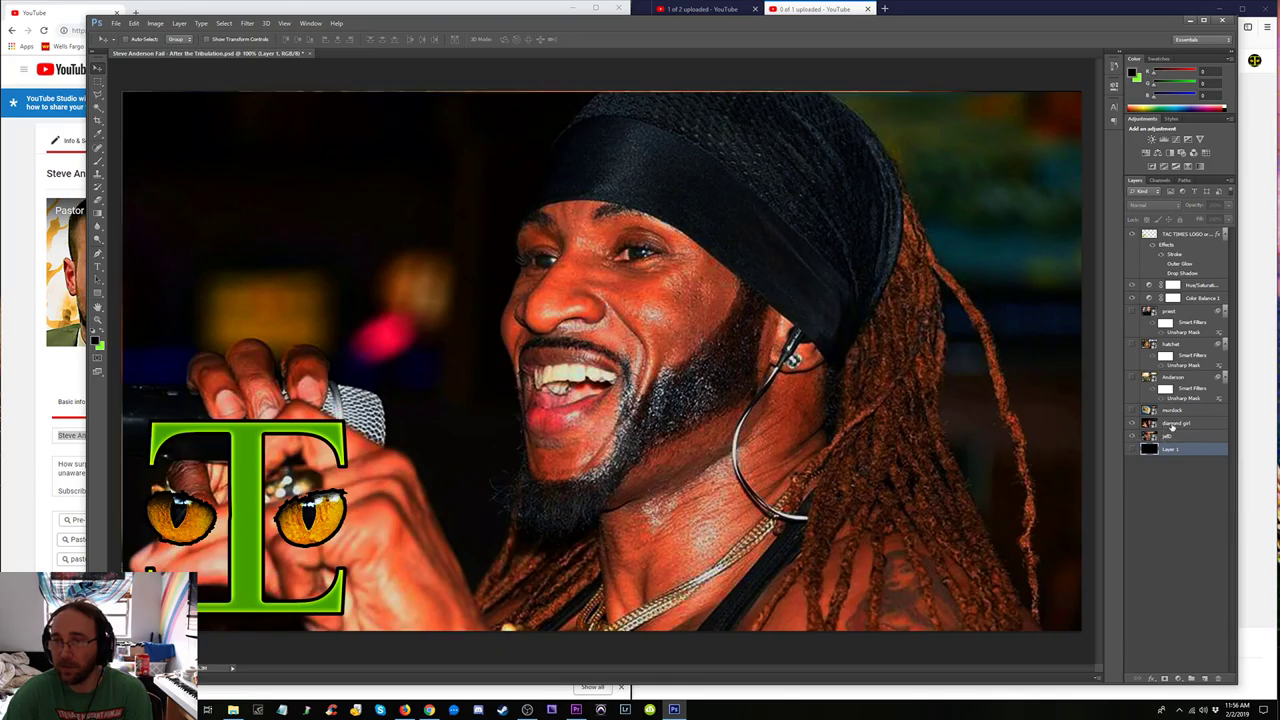
click(1172, 424)
key(Delete)
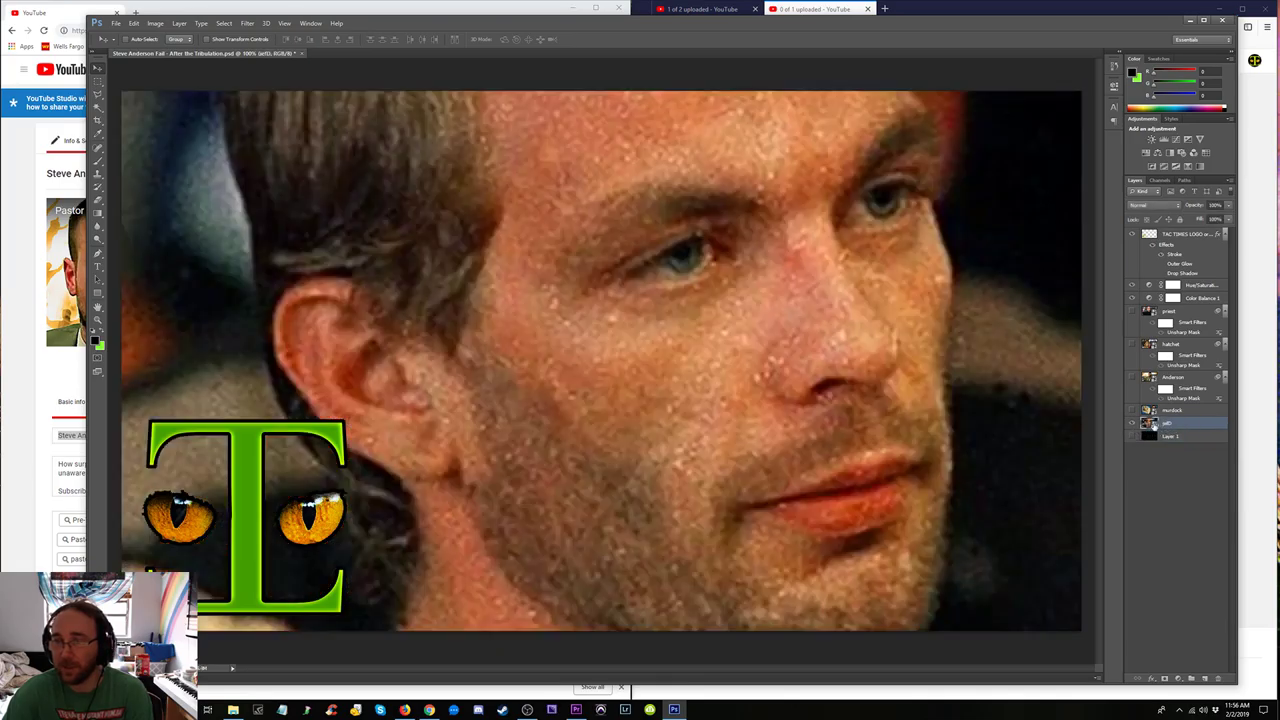
Delete the jeff, murdock, hatchet and priest layers, showing the Anderson rapture picture.
key(Delete)
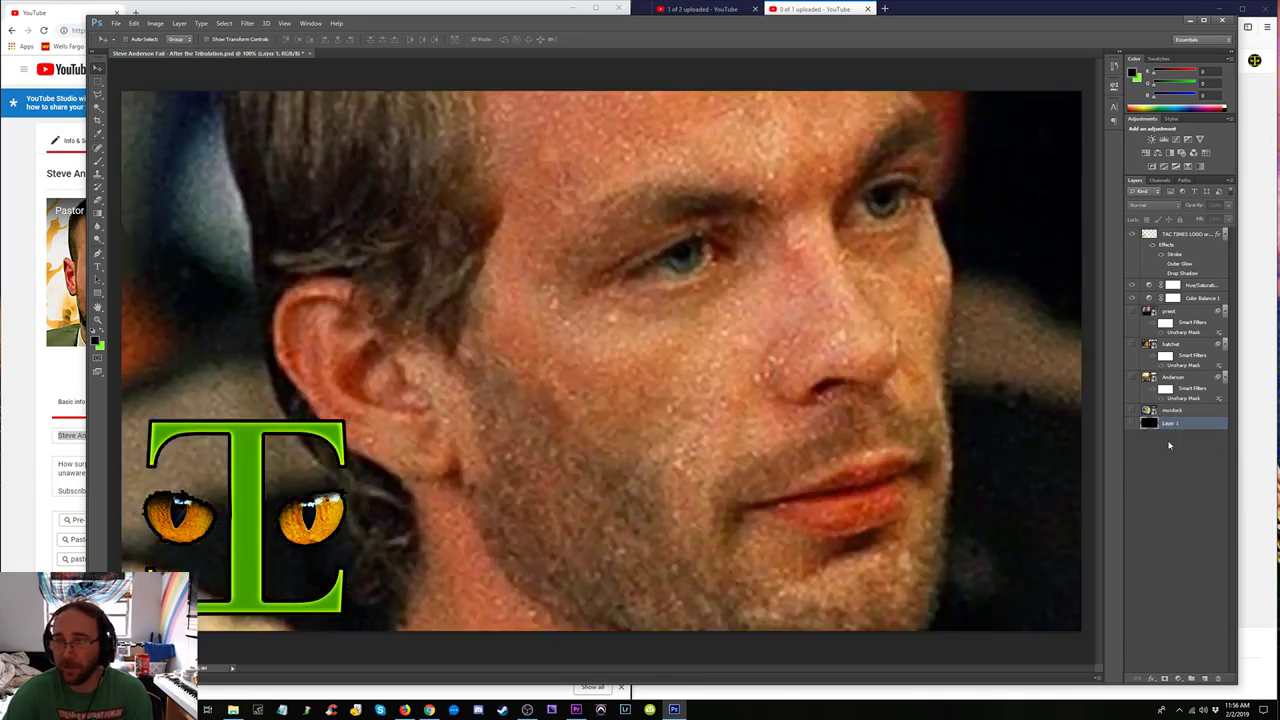
click(1132, 410)
click(1170, 410)
key(Delete)
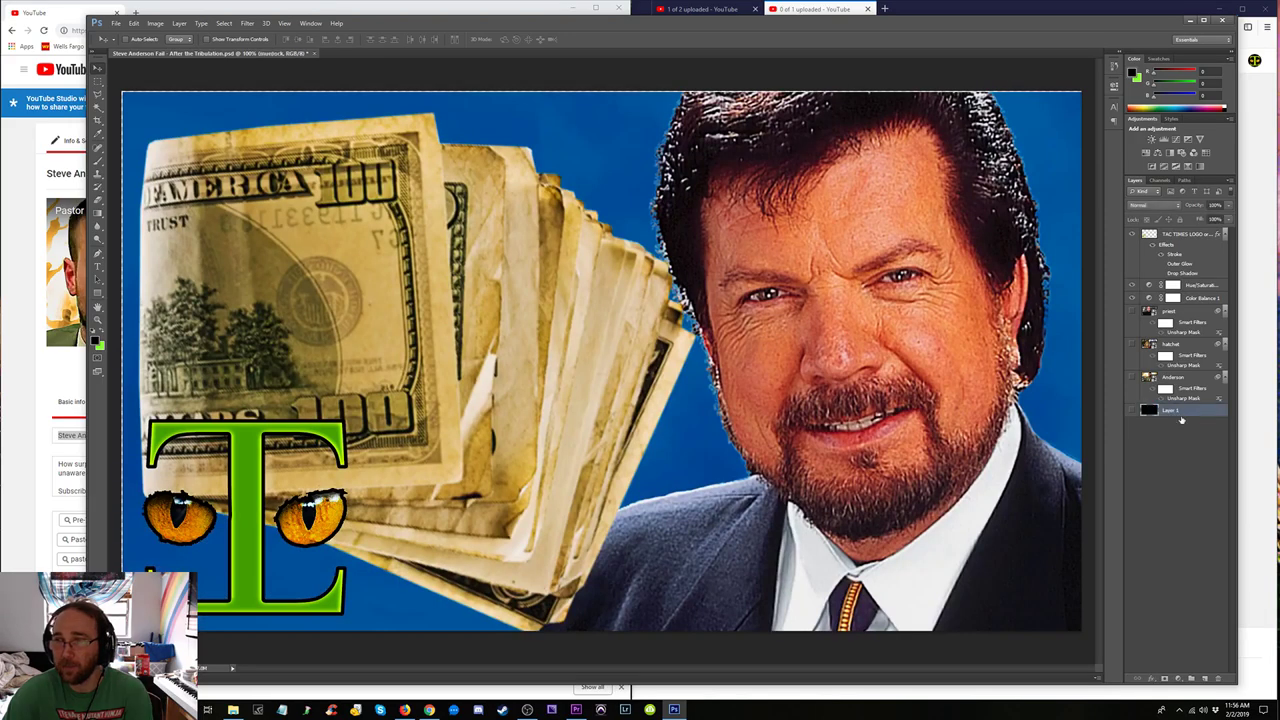
click(1133, 378)
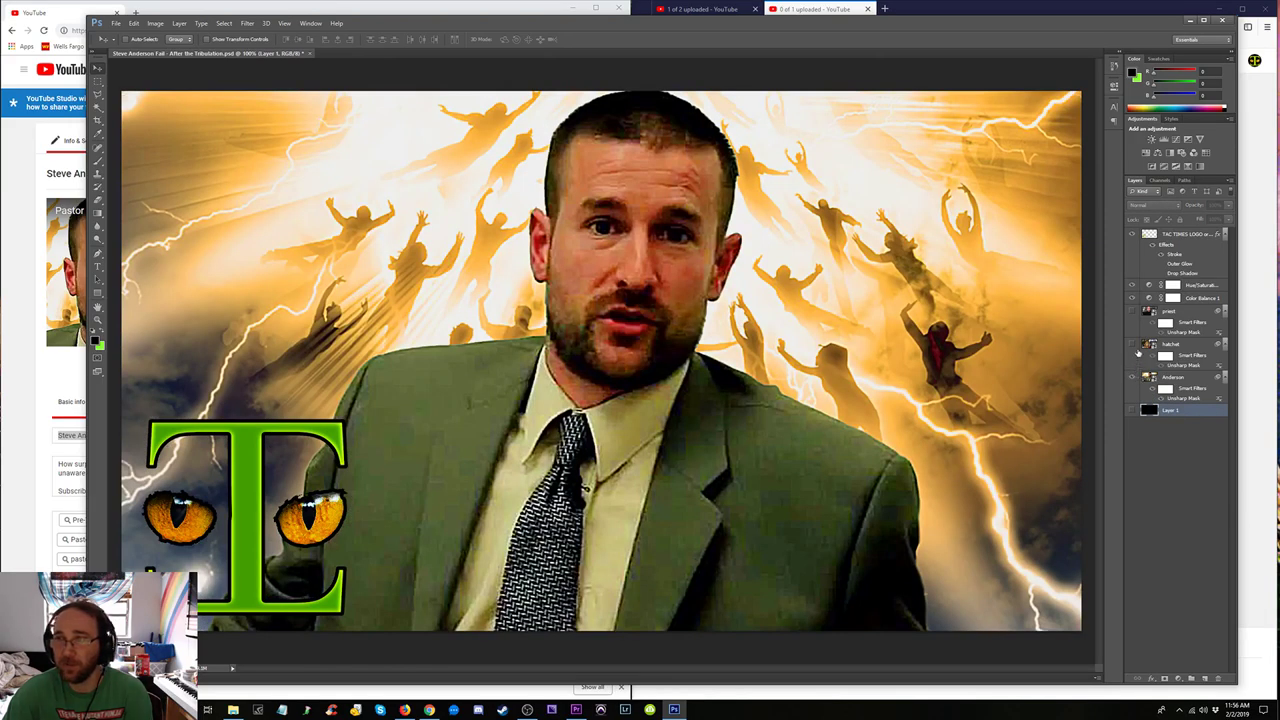
click(1133, 344)
click(1172, 344)
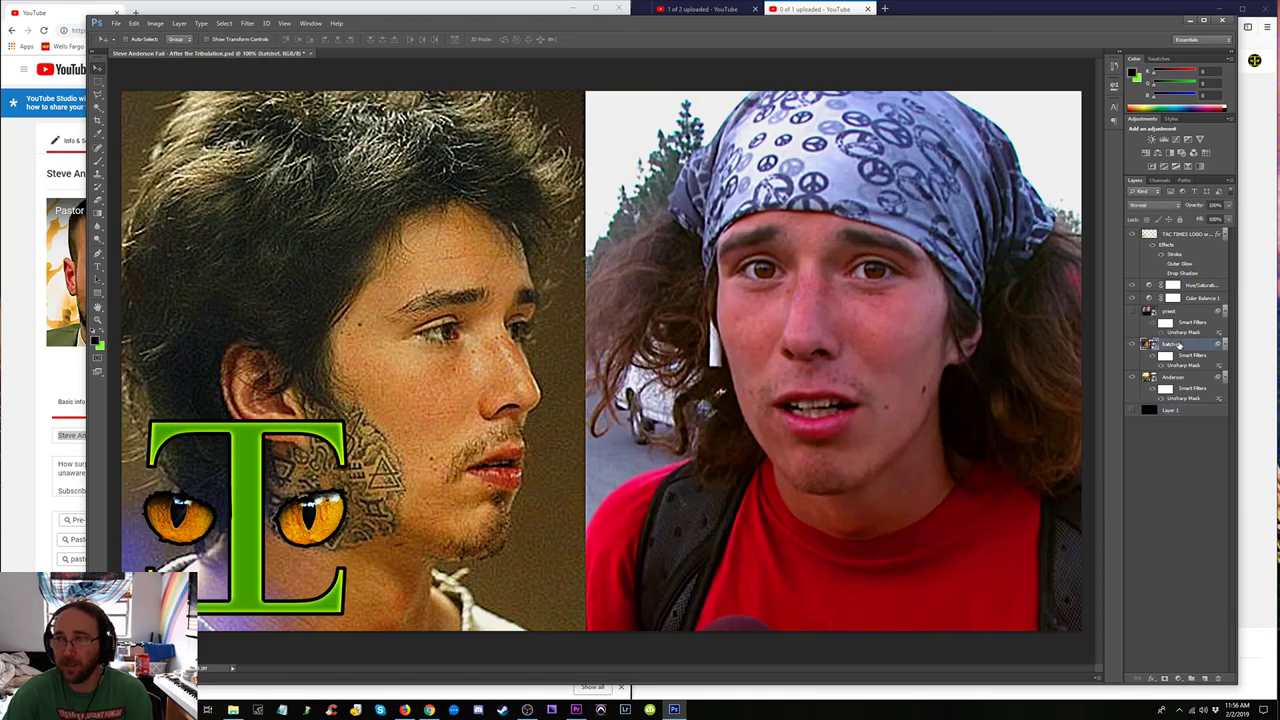
key(Delete)
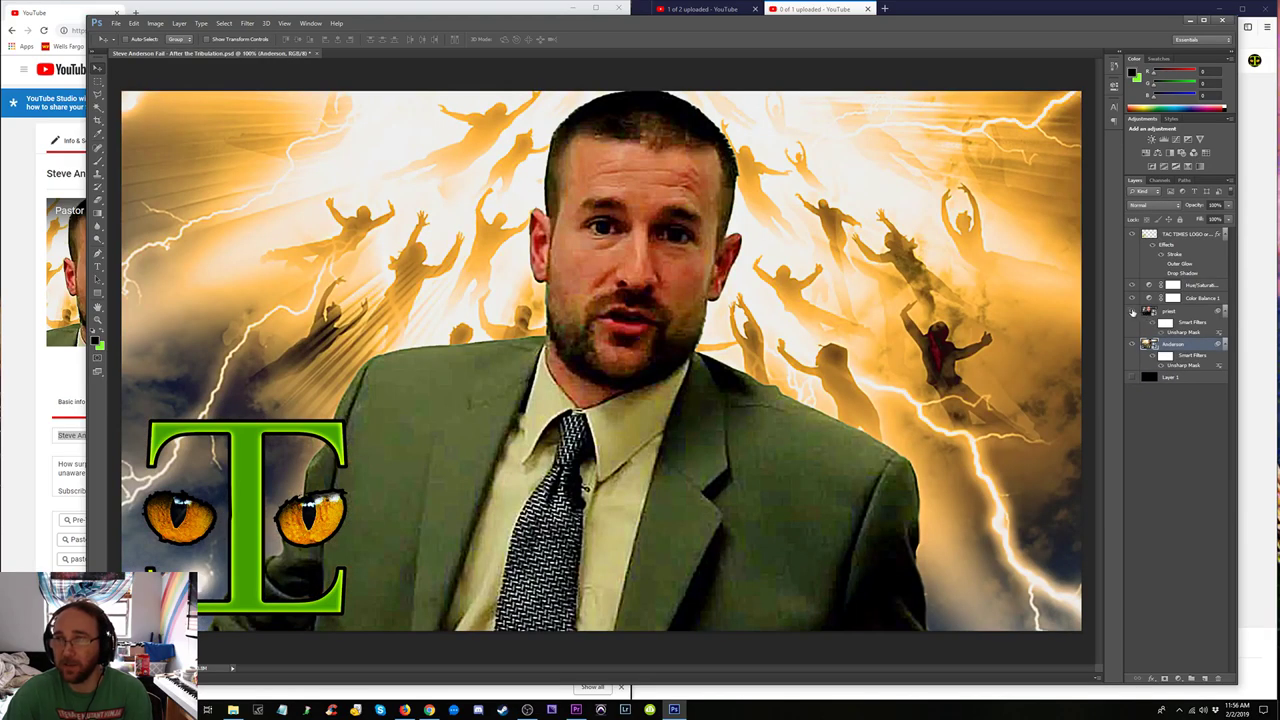
click(1133, 311)
click(1170, 312)
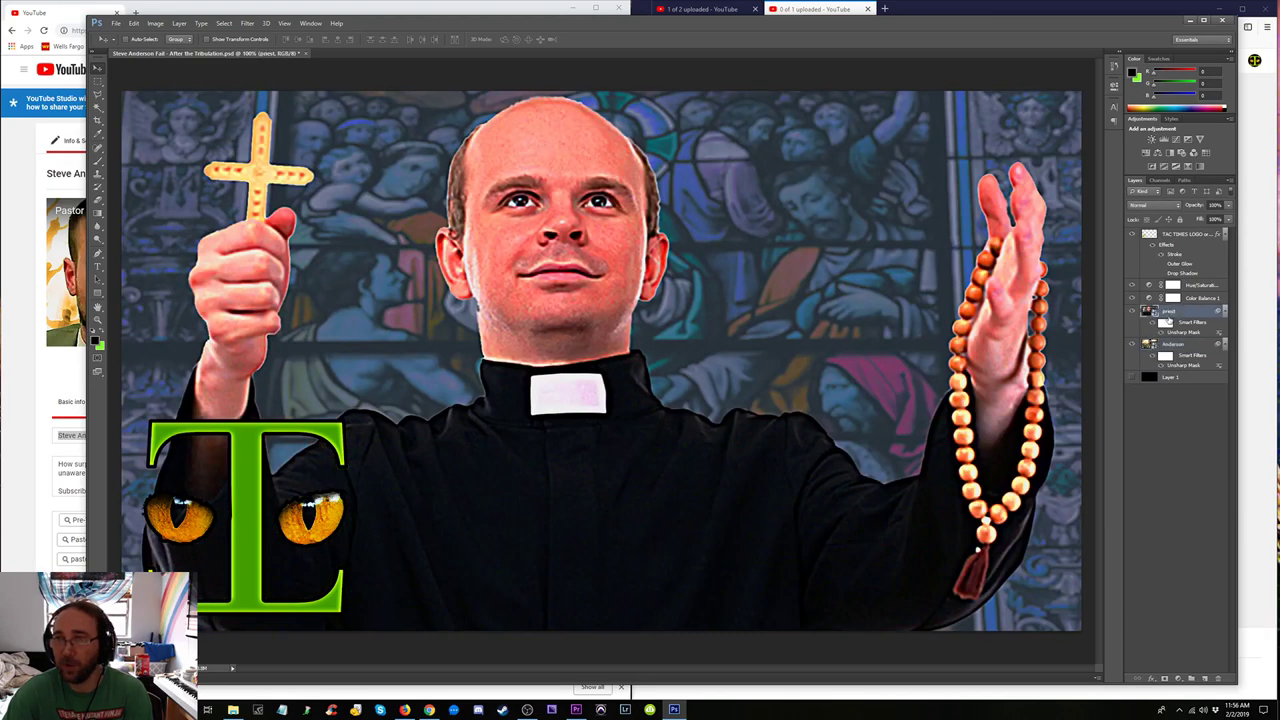
key(Delete)
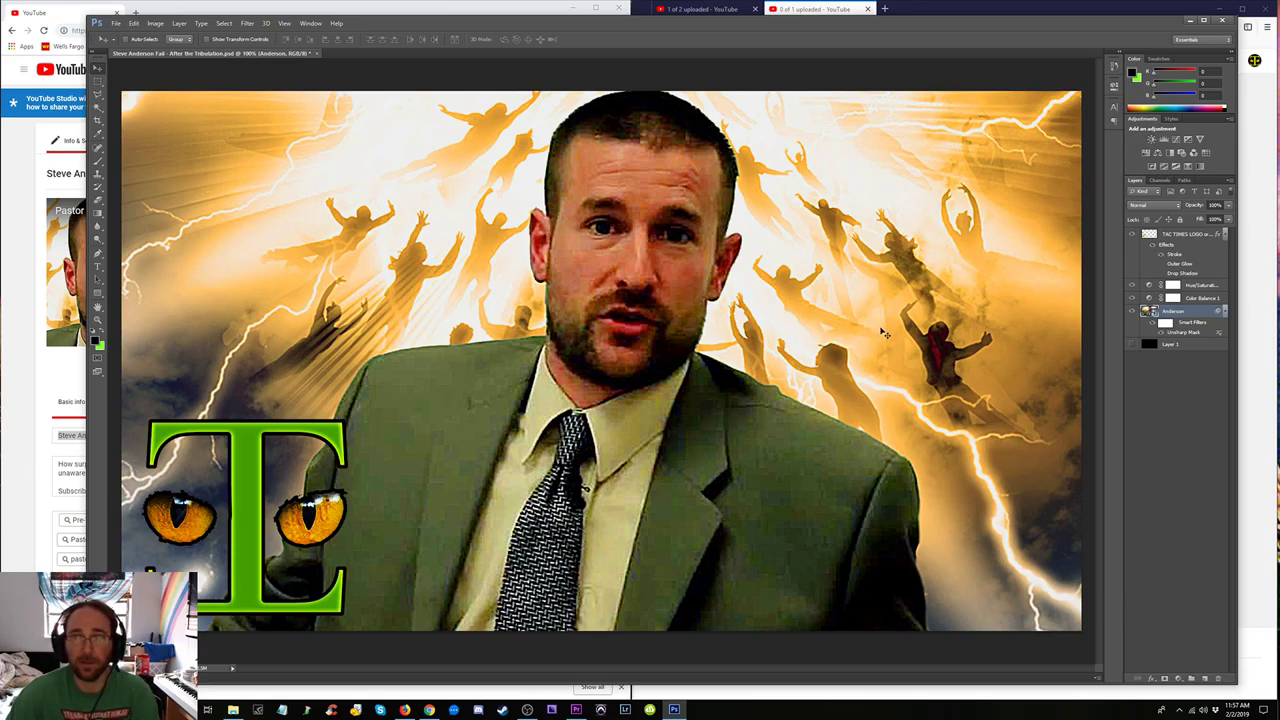
Shift the Anderson photo left, hide the TAC TIMES logo, and zoom out to the full canvas.
drag(889, 333, 667, 328)
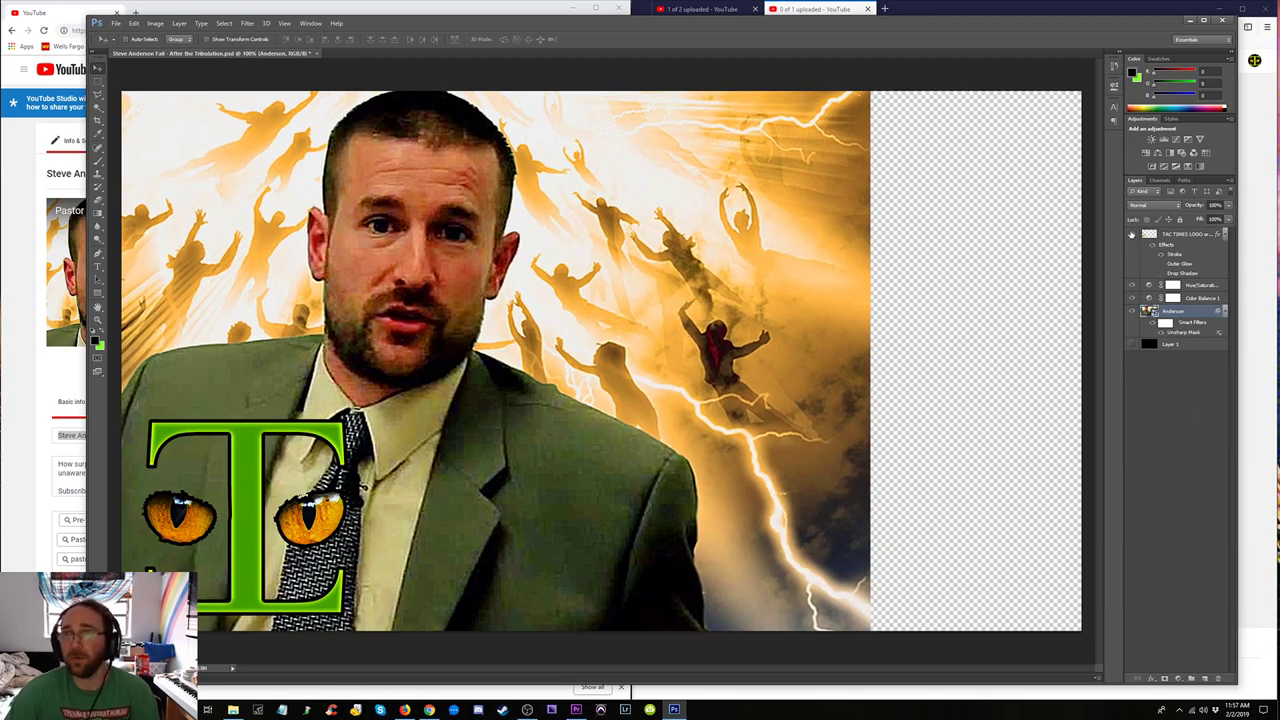
click(1132, 234)
key(ctrl+minus)
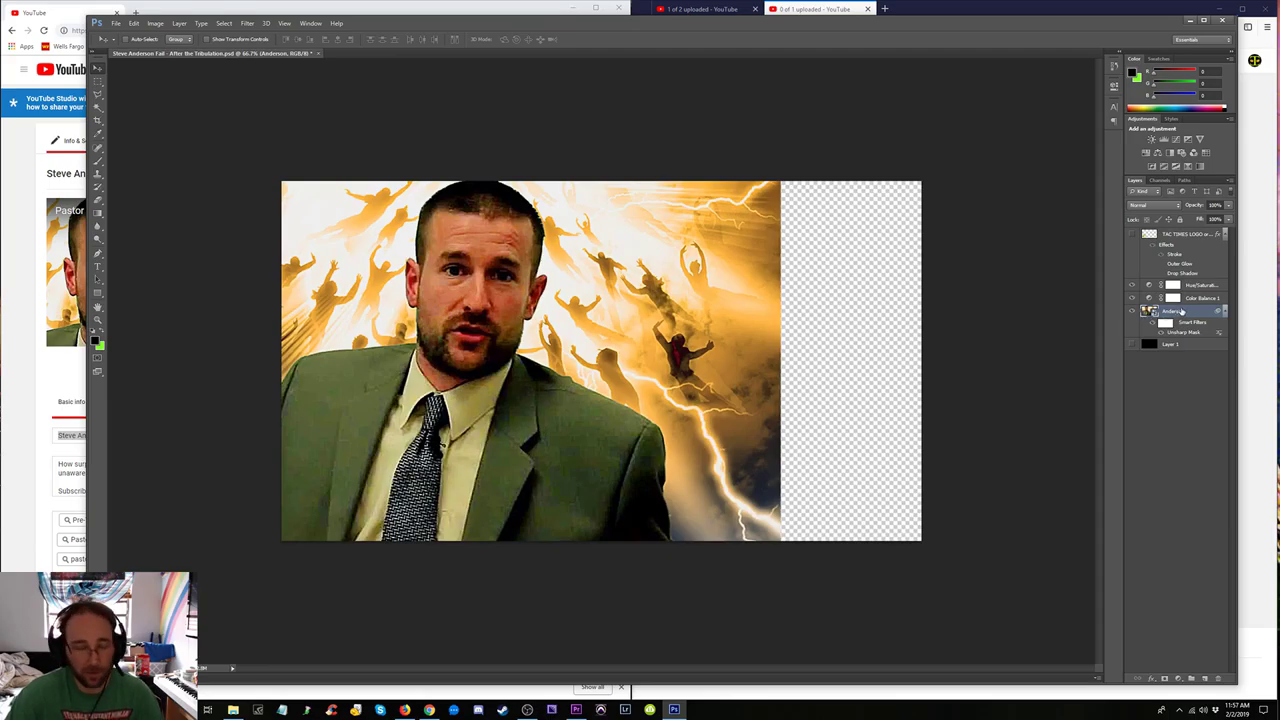
Duplicate the Anderson layer and rasterize the Anderson copy.
key(ctrl+j)
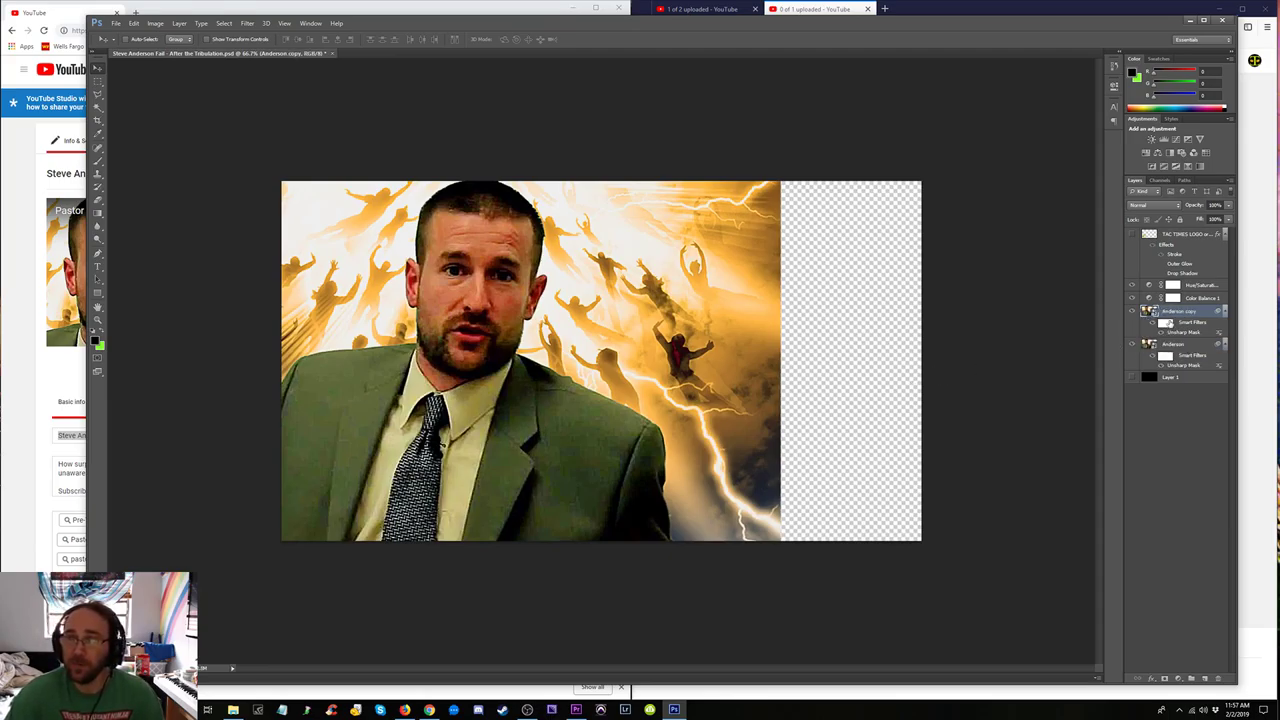
click(1164, 346)
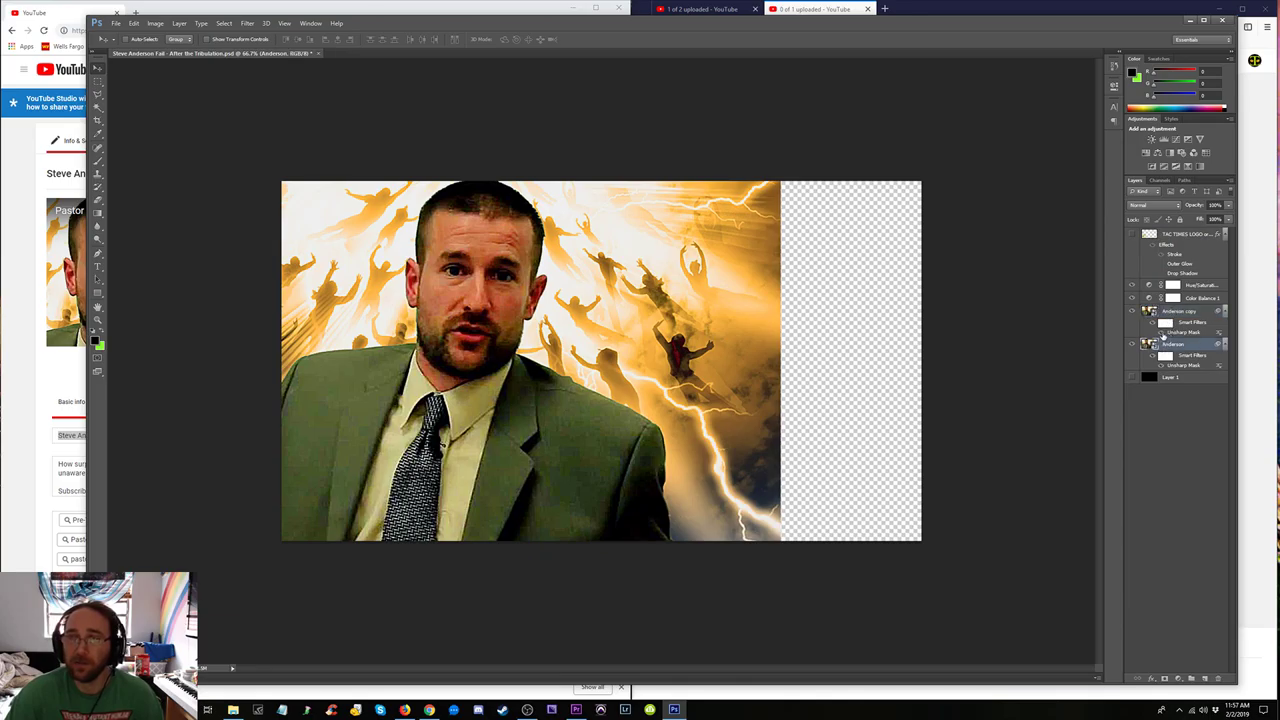
right_click(1162, 311)
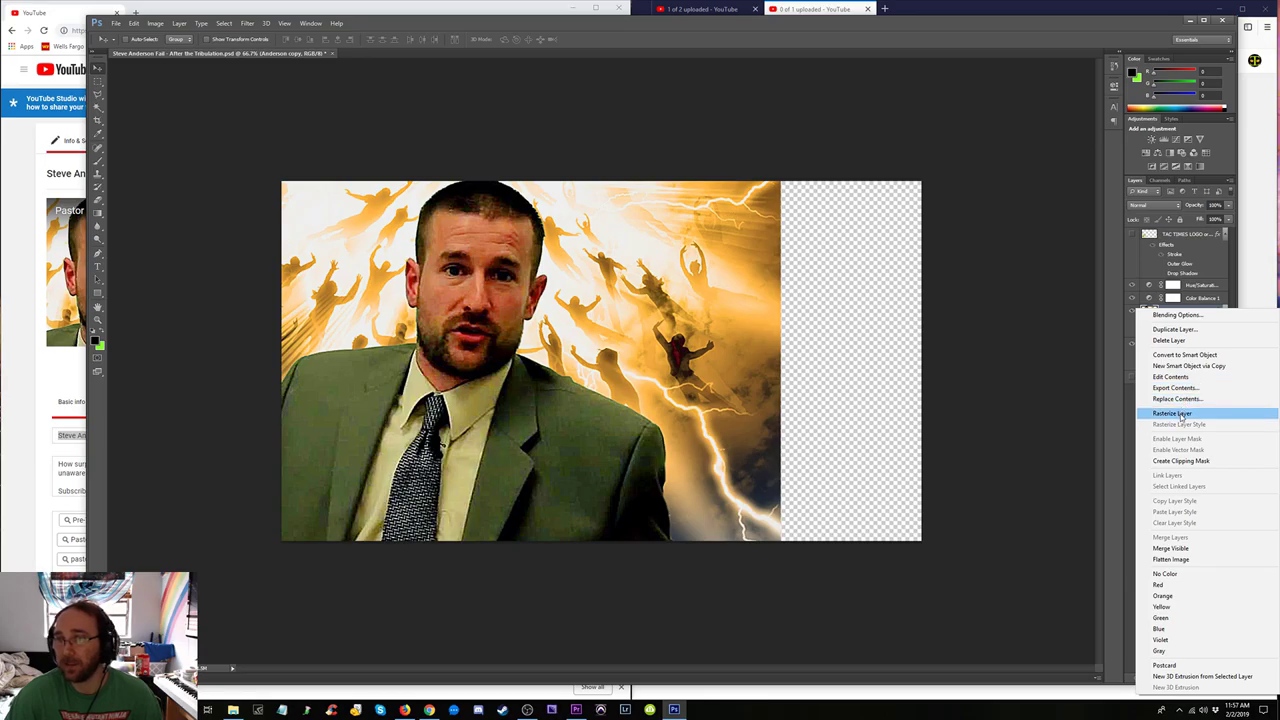
click(1181, 415)
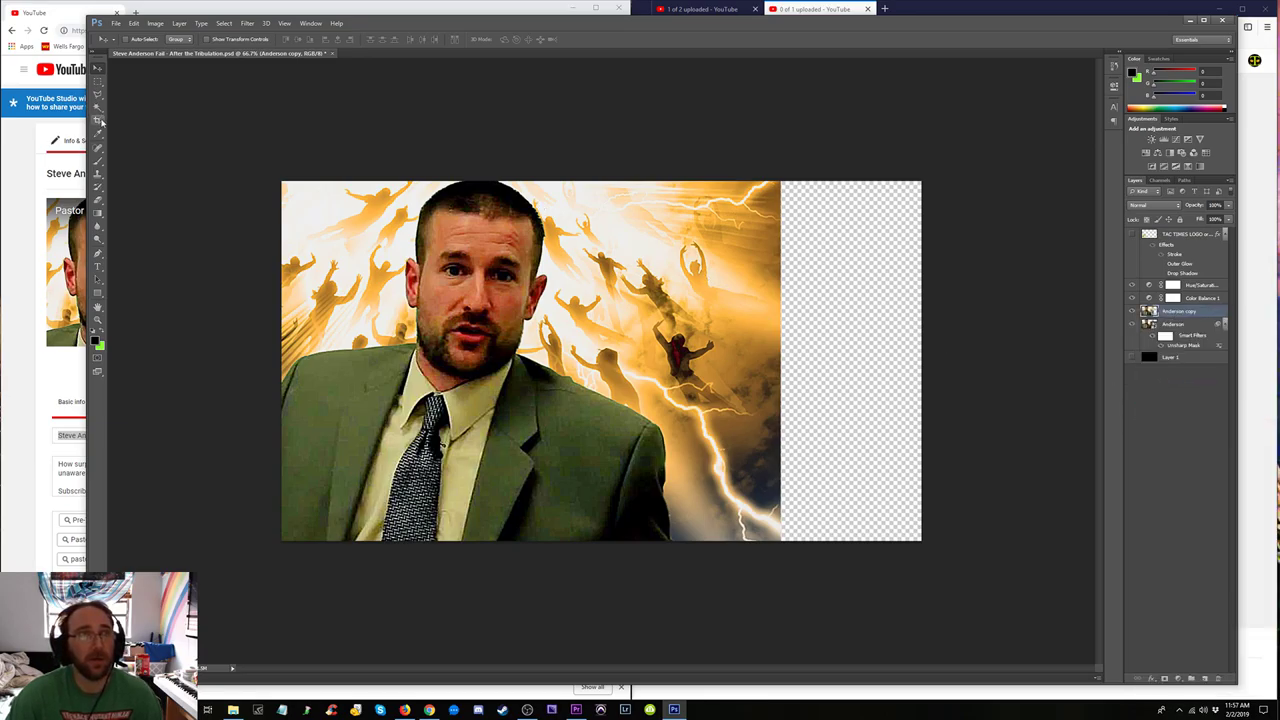
Select the right strip of the lightning sky and stretch it to the canvas's right edge.
click(97, 82)
drag(812, 158, 718, 585)
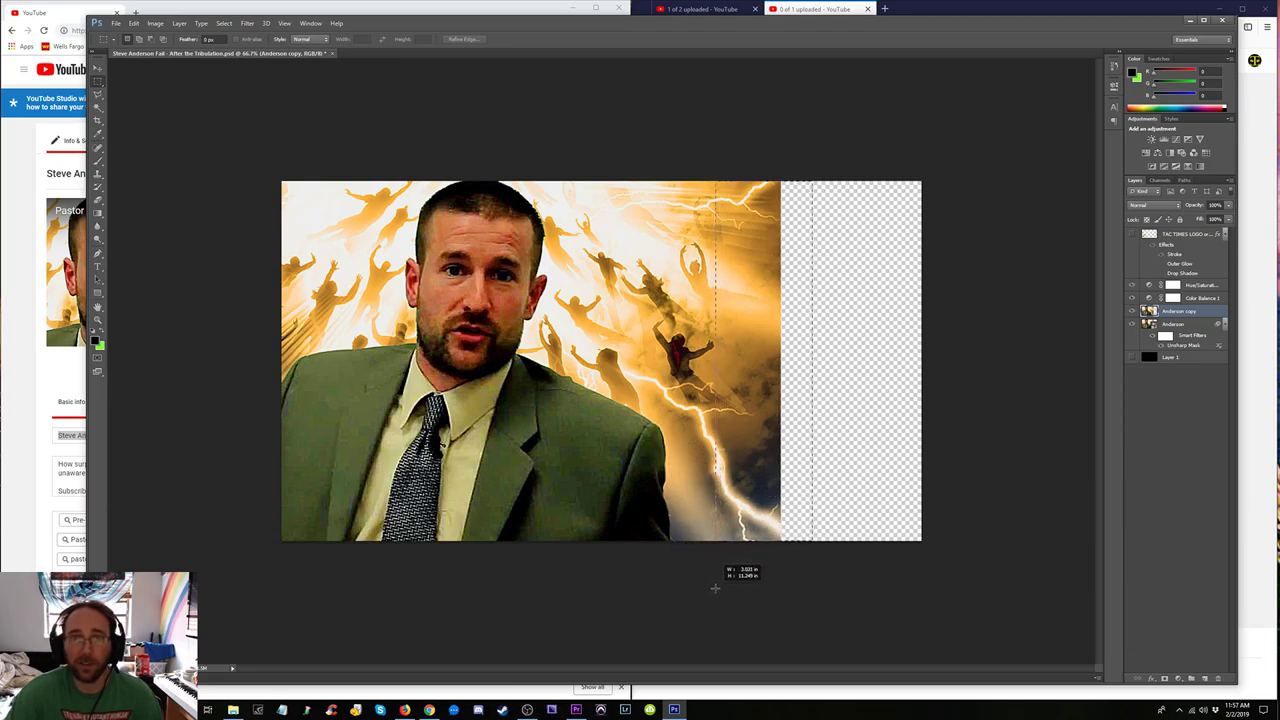
drag(715, 588, 715, 589)
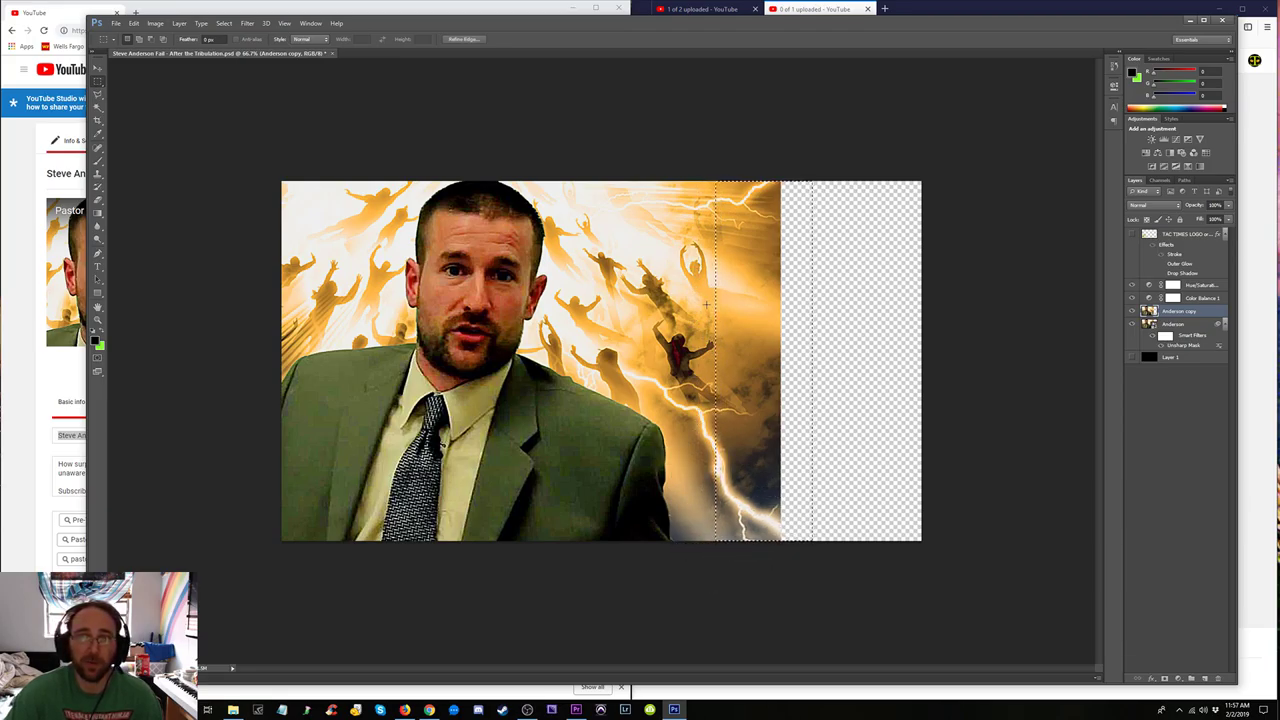
key(ctrl+t)
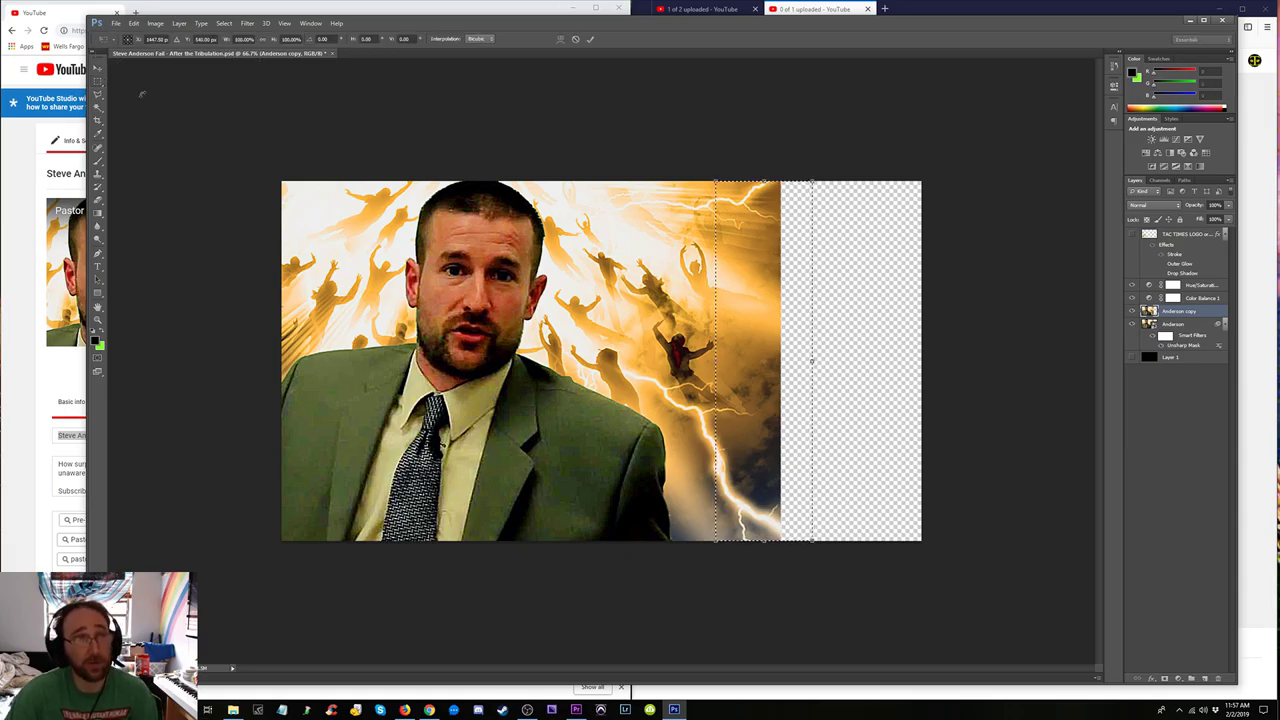
click(99, 70)
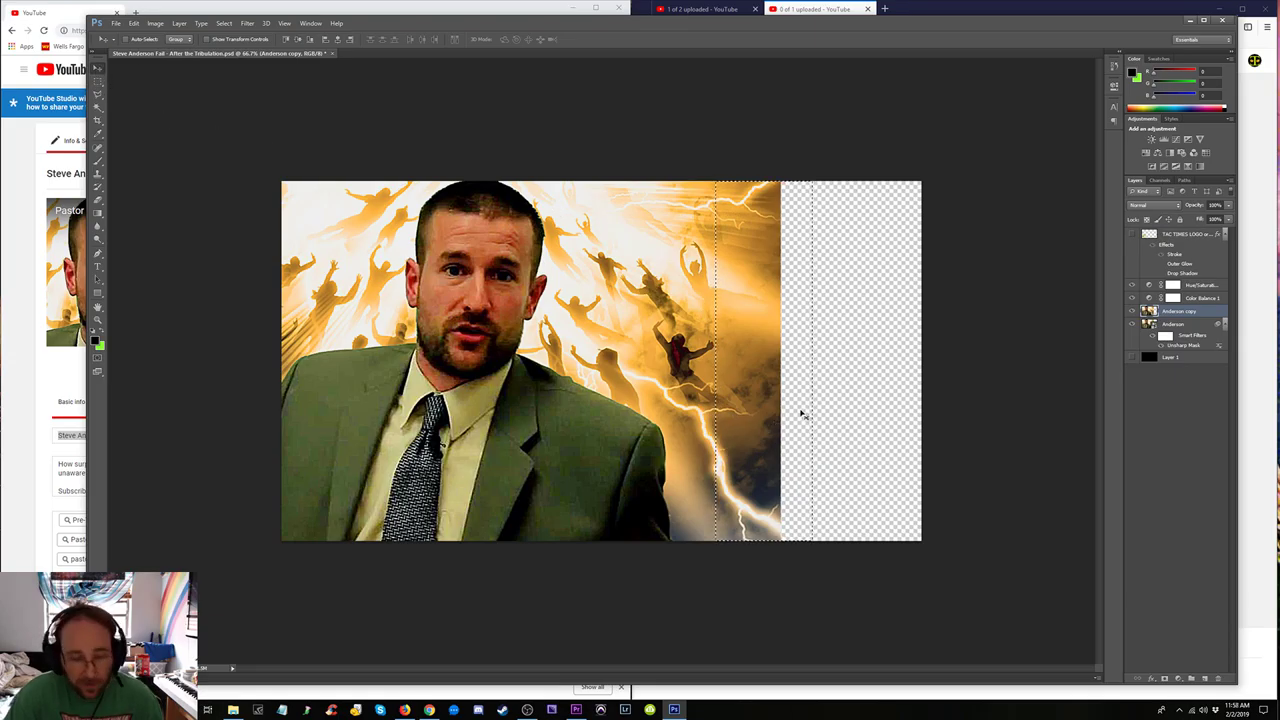
key(ctrl+t)
drag(812, 361, 1027, 377)
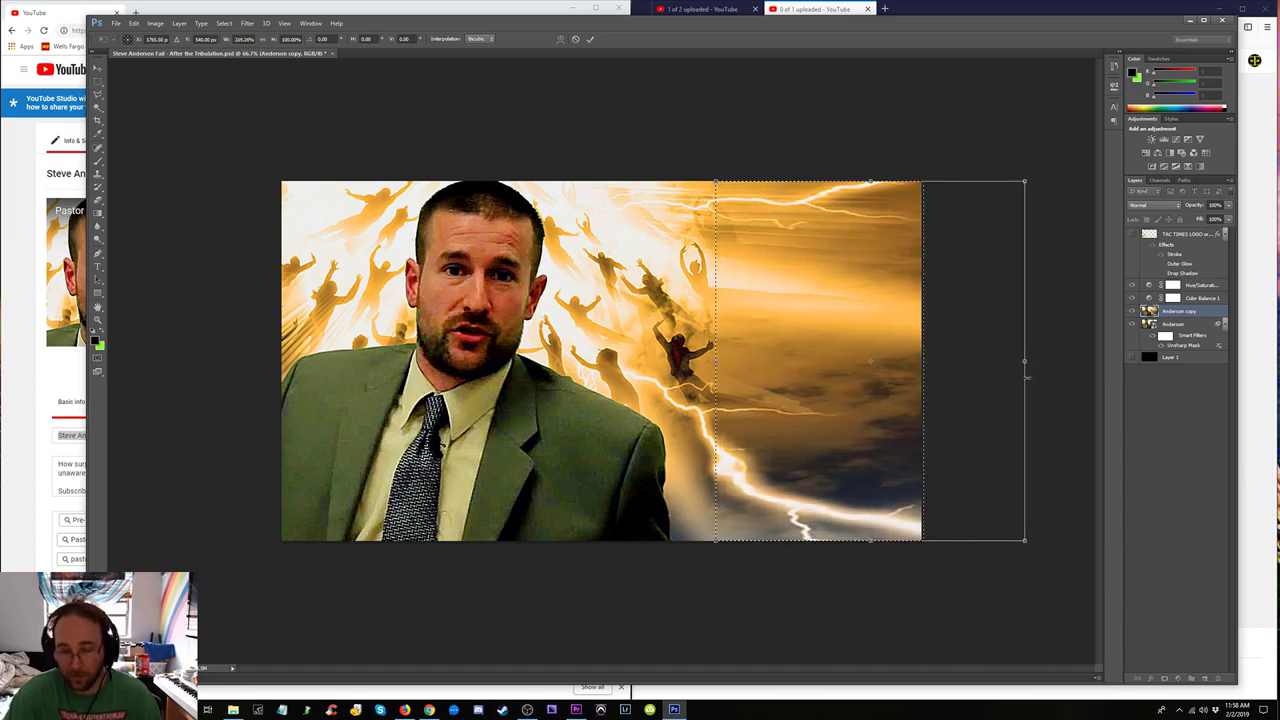
key(Return)
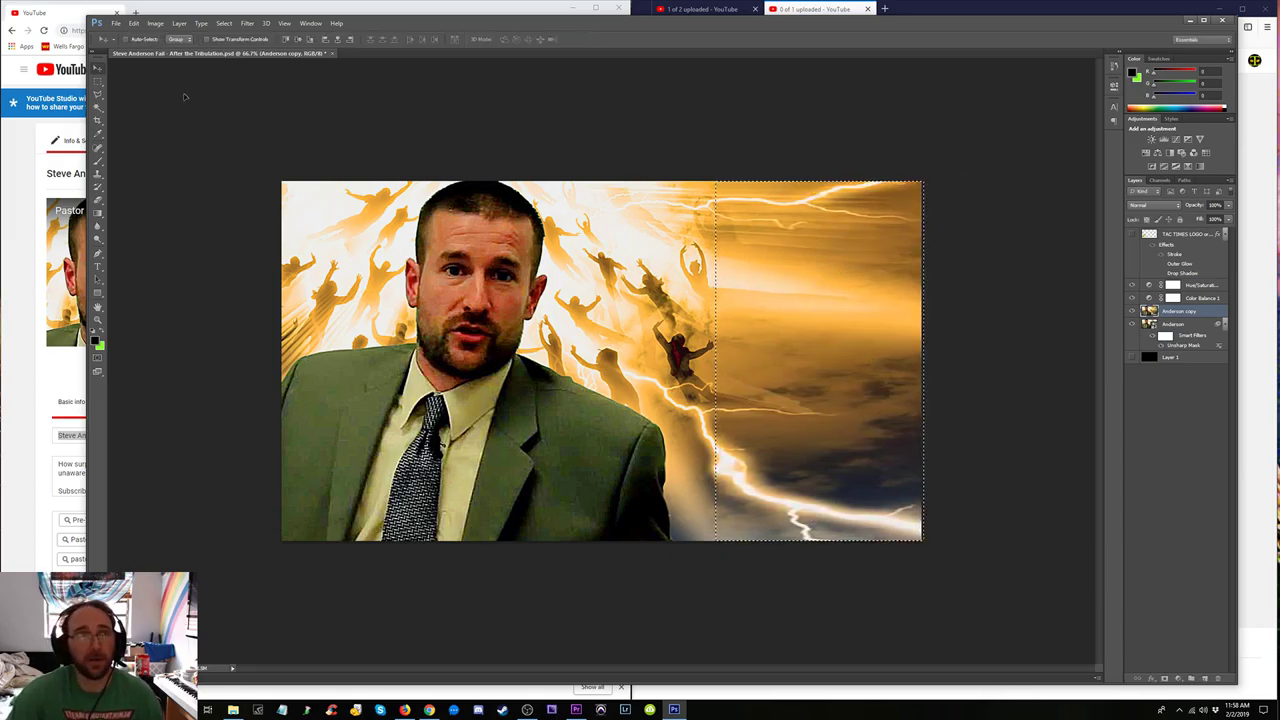
key(m)
click(392, 111)
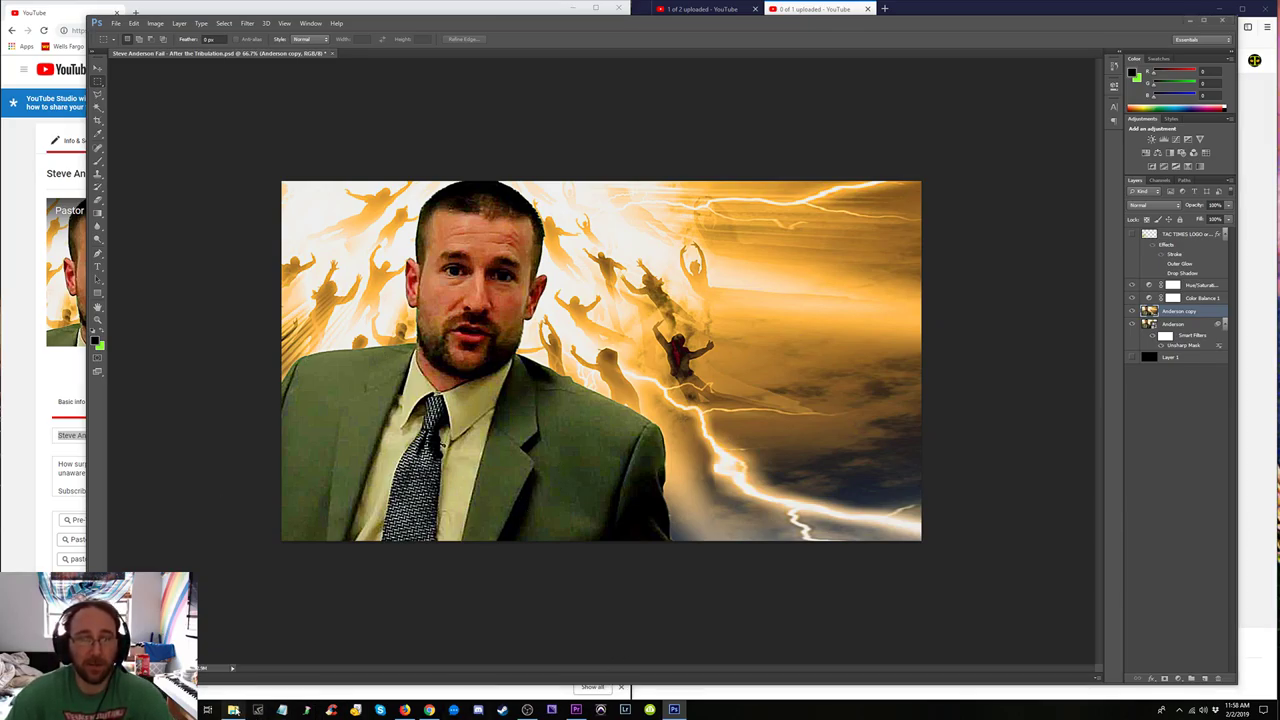
Search the Samples folder for 'cop' and drag the cop with billy club image into the thumbnail.
click(233, 709)
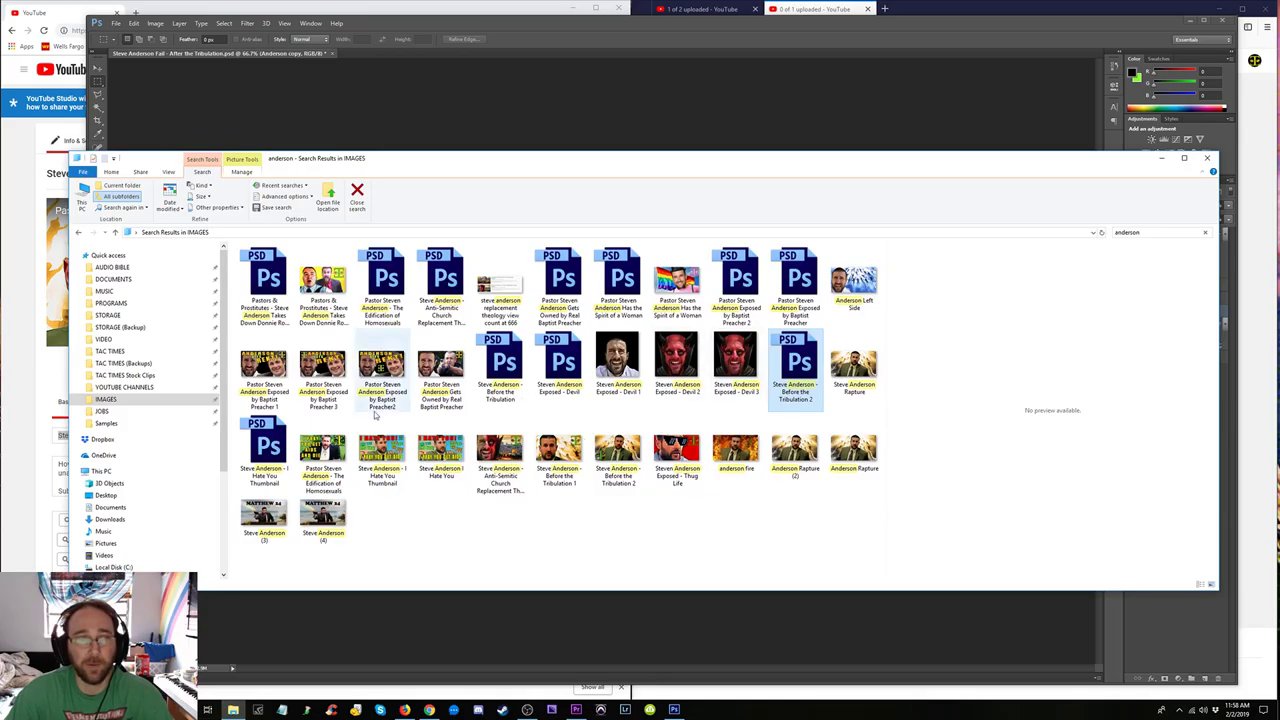
click(106, 423)
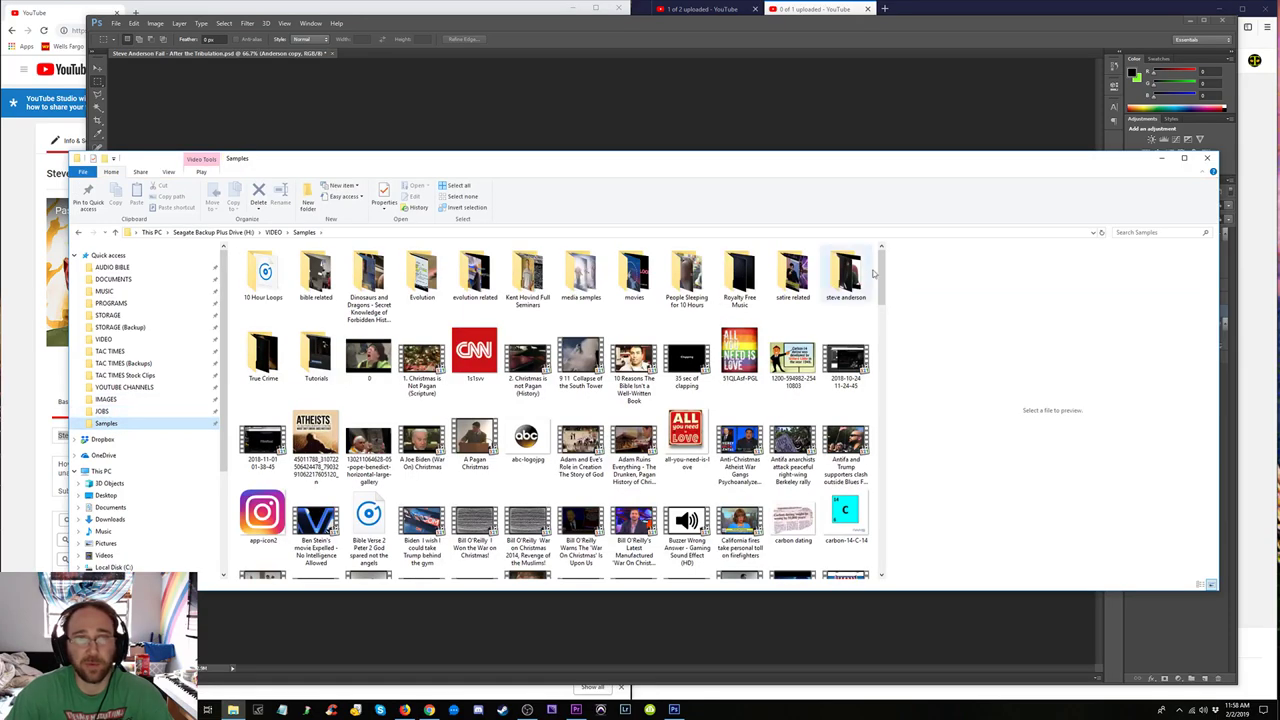
click(1156, 234)
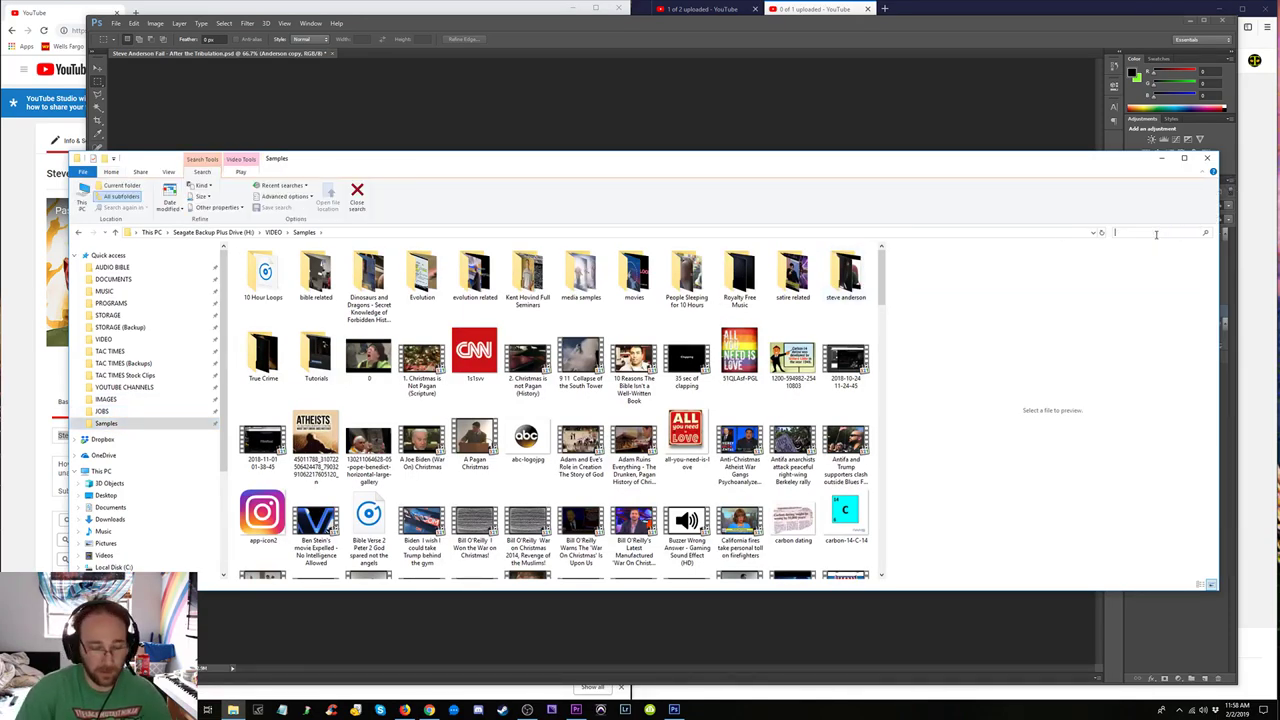
text(cop)
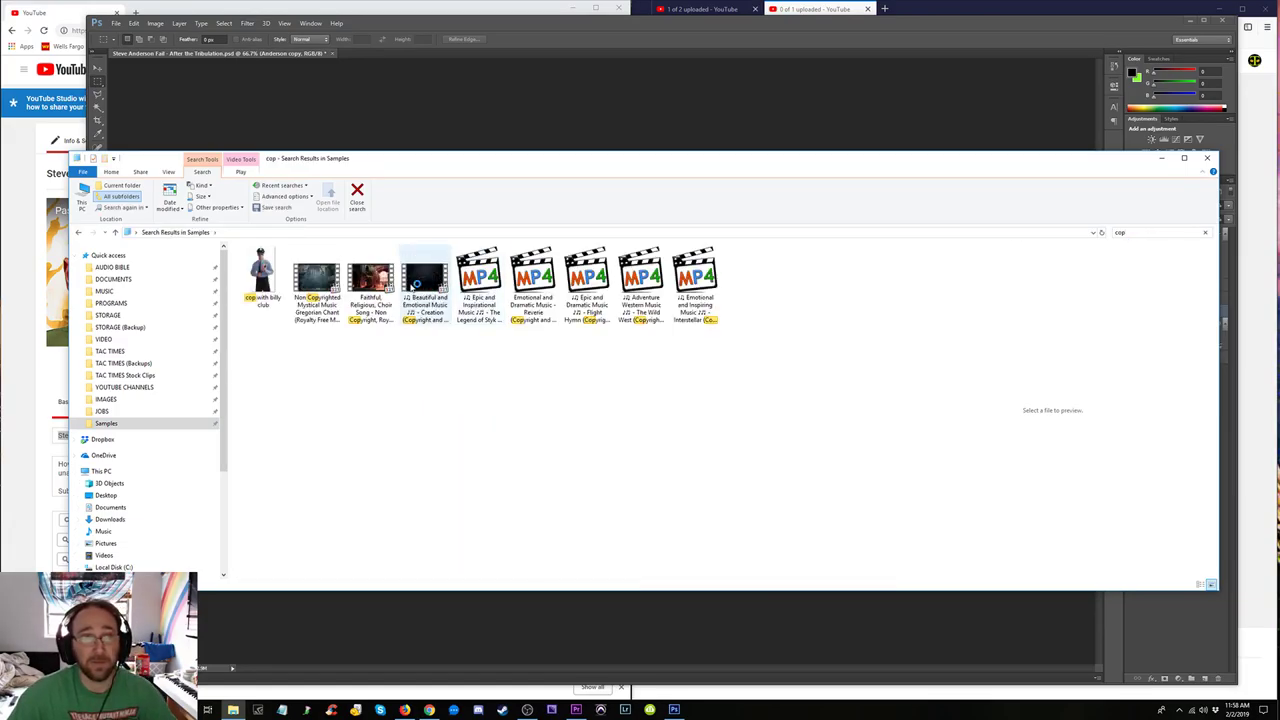
drag(257, 268, 715, 379)
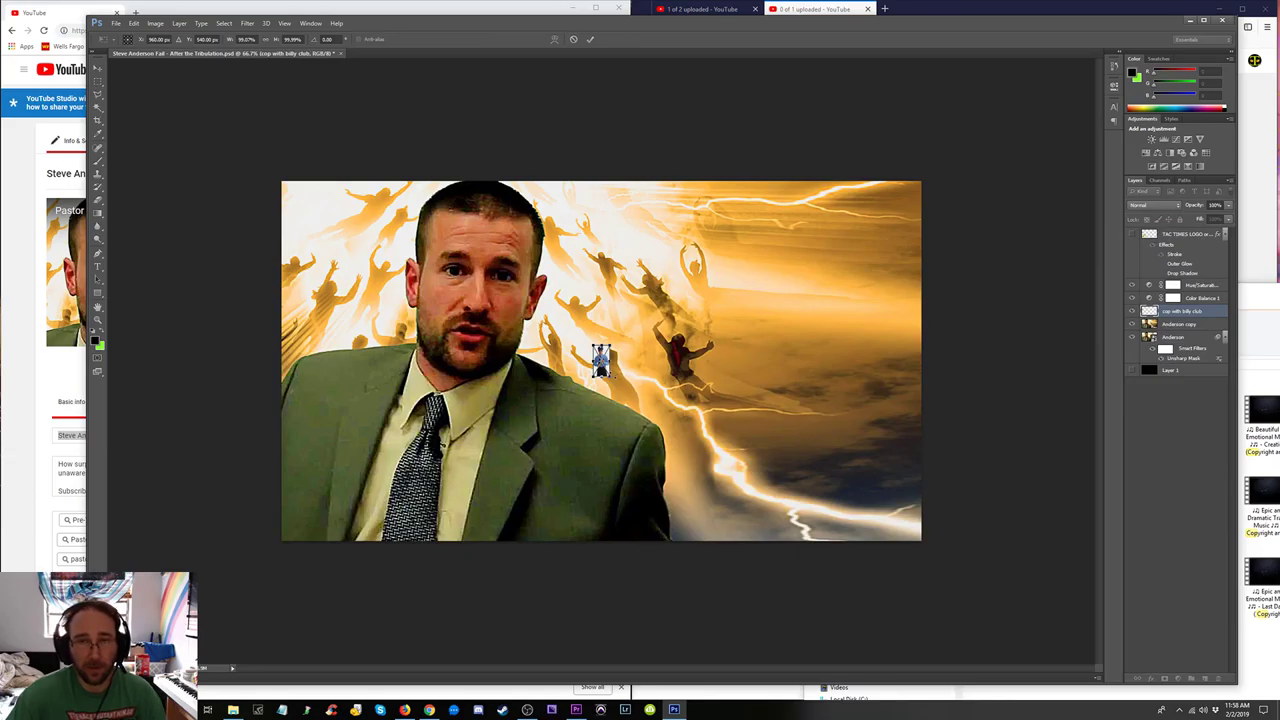
Enlarge the cop image and place it on the right side beside Anderson.
drag(610, 378, 703, 547)
drag(706, 346, 876, 220)
drag(763, 318, 808, 316)
key(Return)
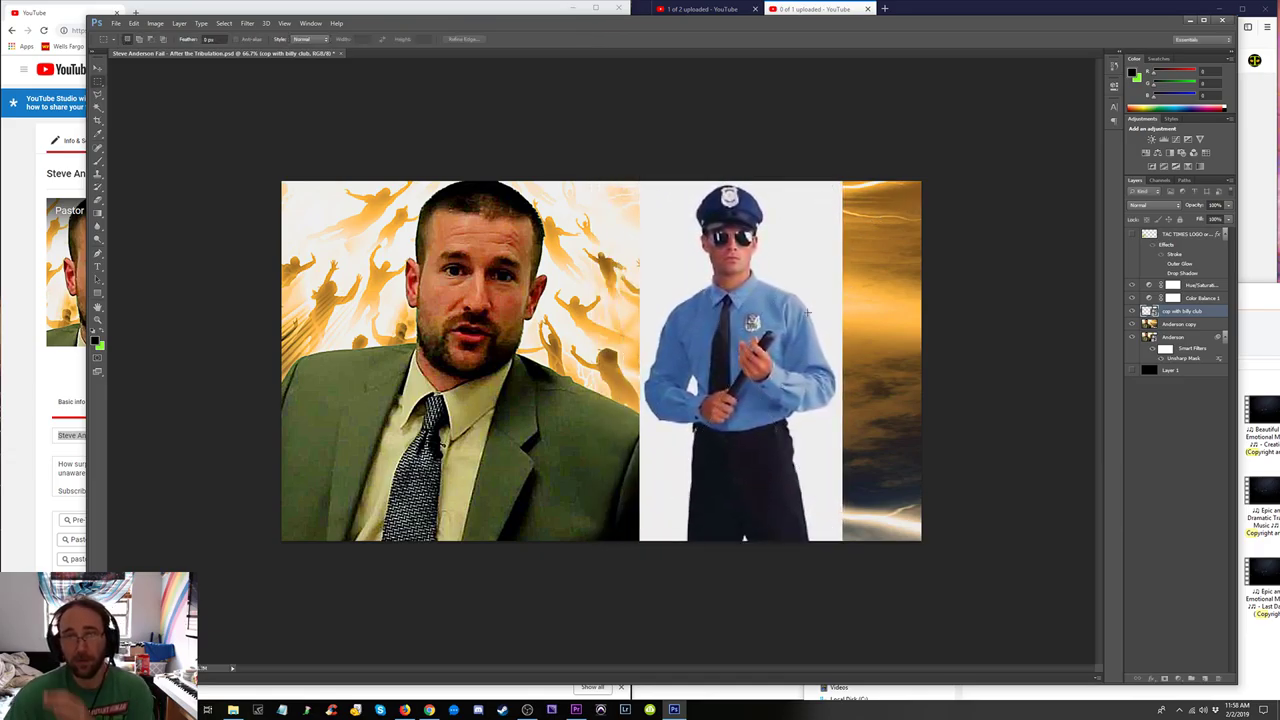
Show the TAC TIMES logo again, move it top-right, and shrink it to about 81%.
click(1132, 233)
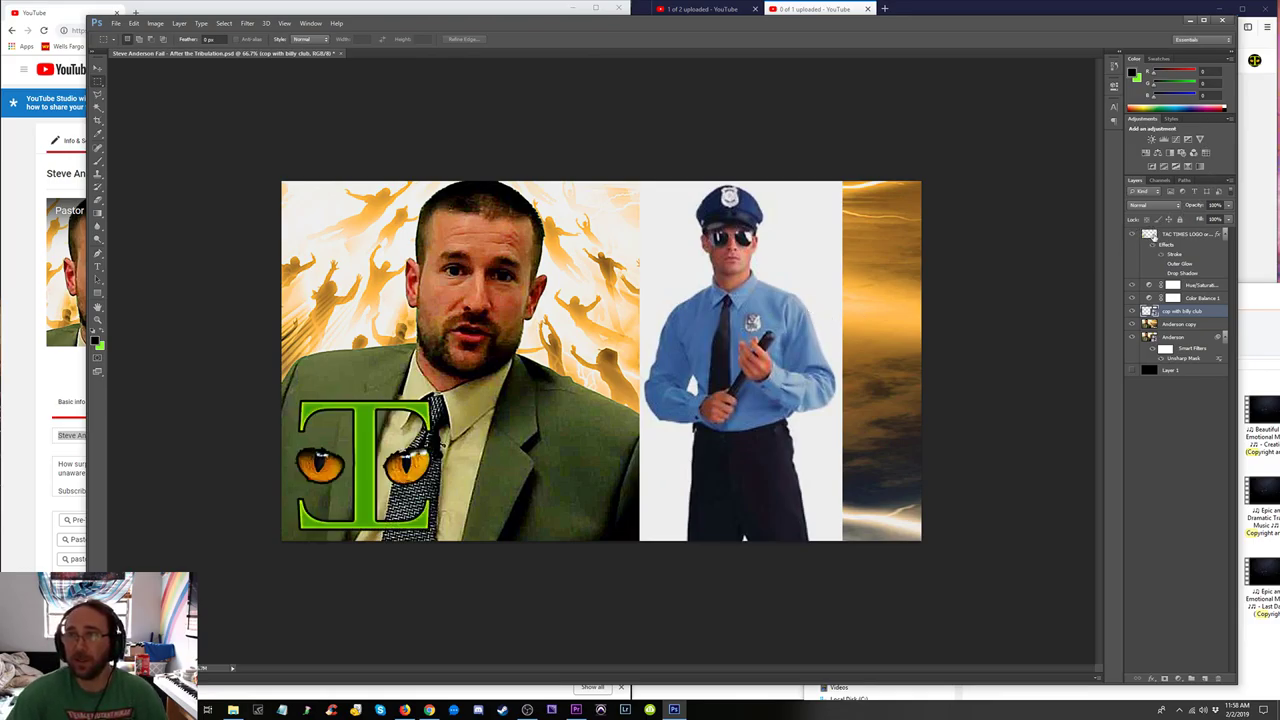
click(1158, 236)
key(v)
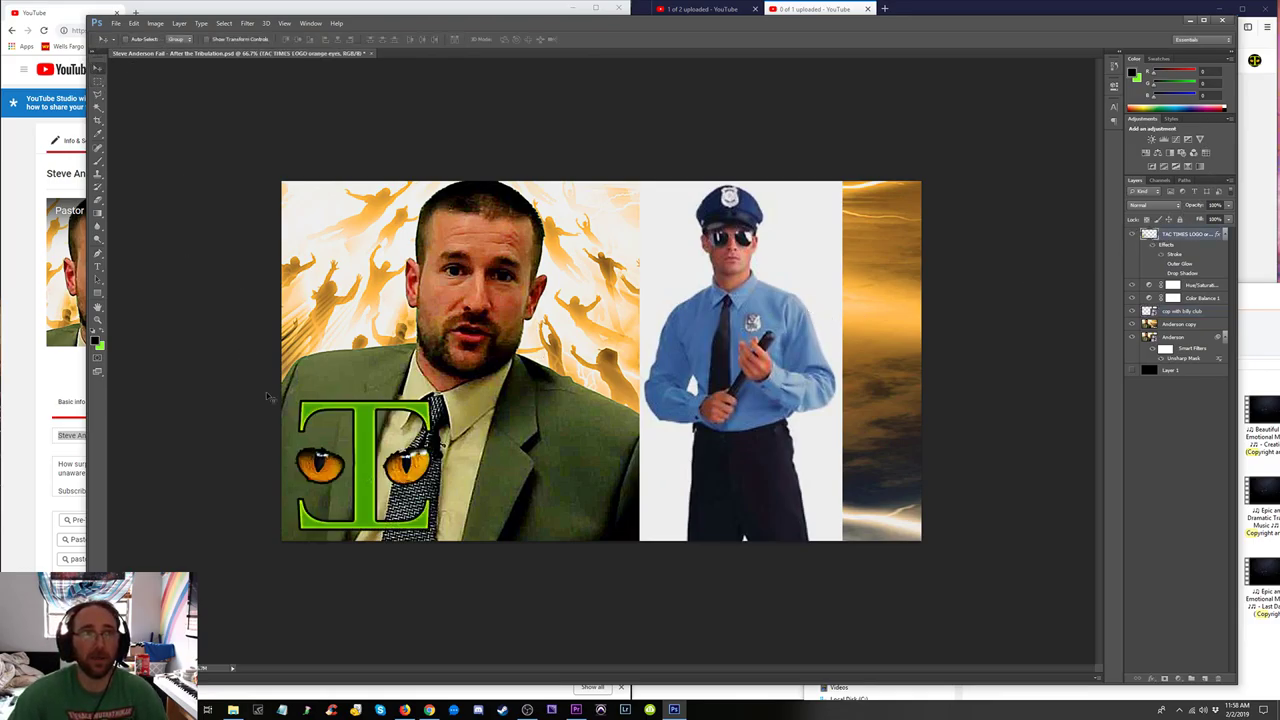
drag(322, 478, 824, 254)
key(ctrl+t)
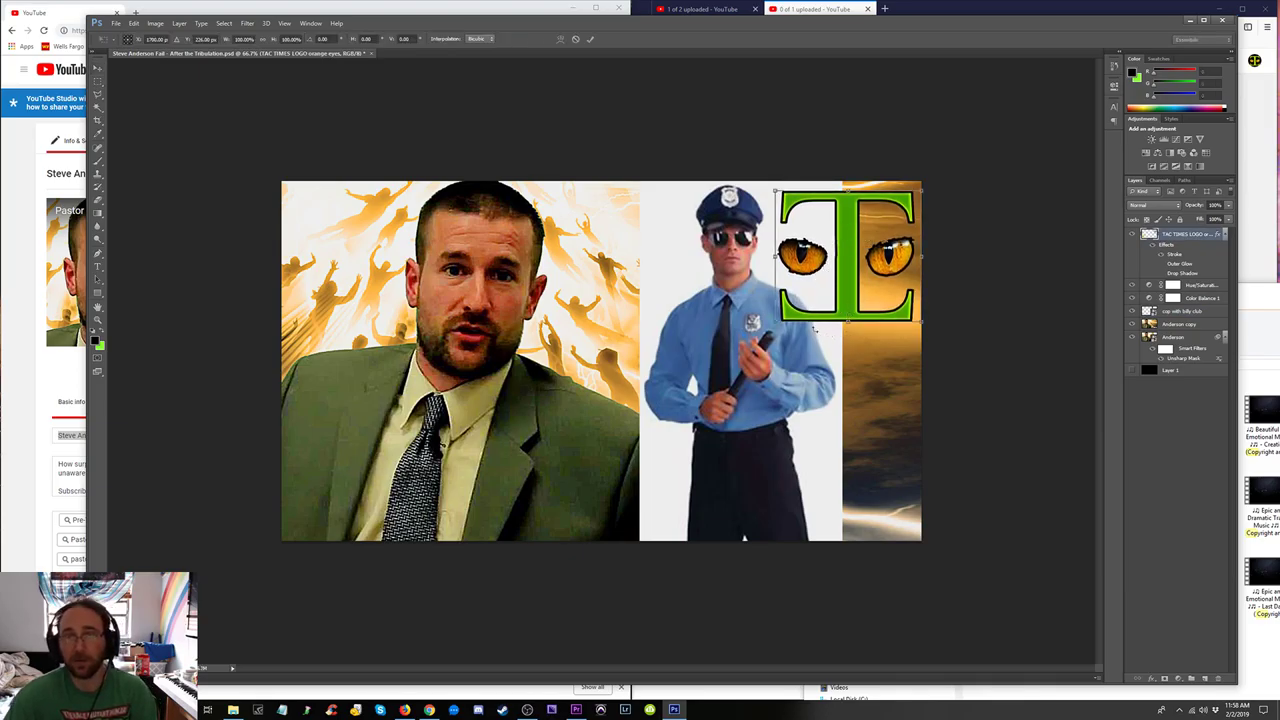
drag(776, 321, 804, 297)
key(Up)
key(Up)
key(Up)
key(Up)
key(Up)
key(Up)
key(Up)
key(Up)
key(Up)
key(Up)
key(Up)
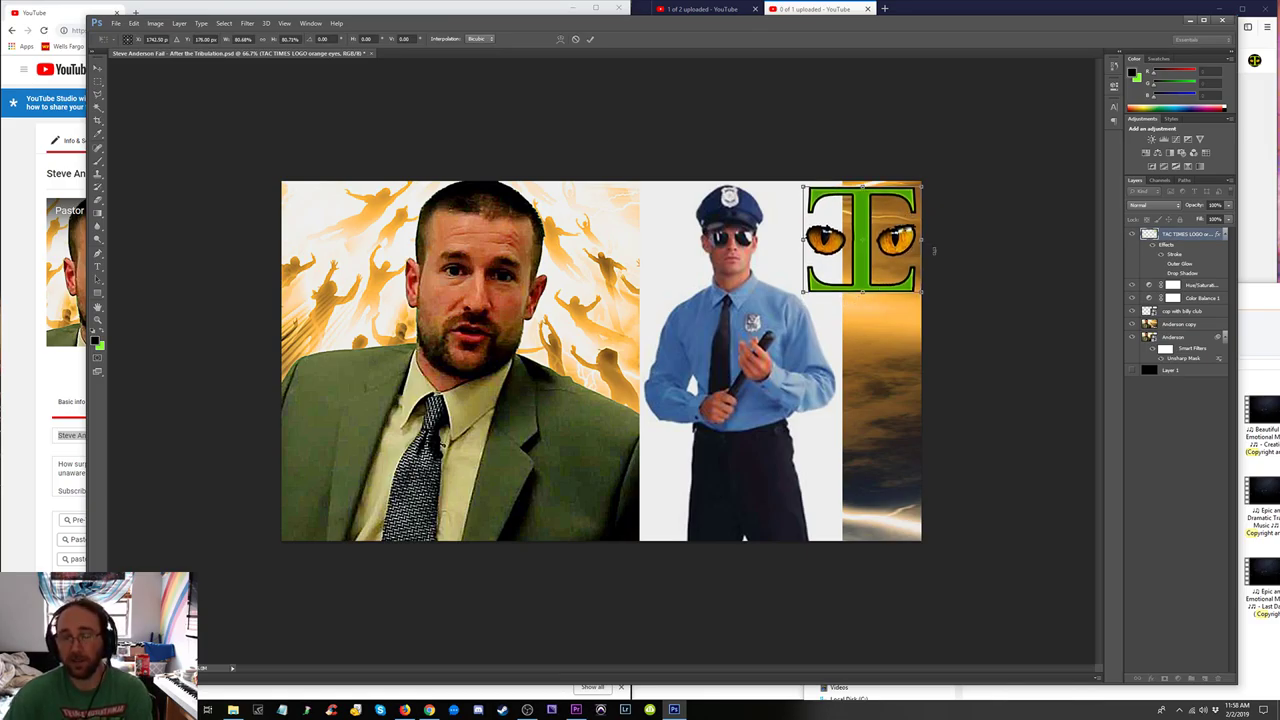
key(Return)
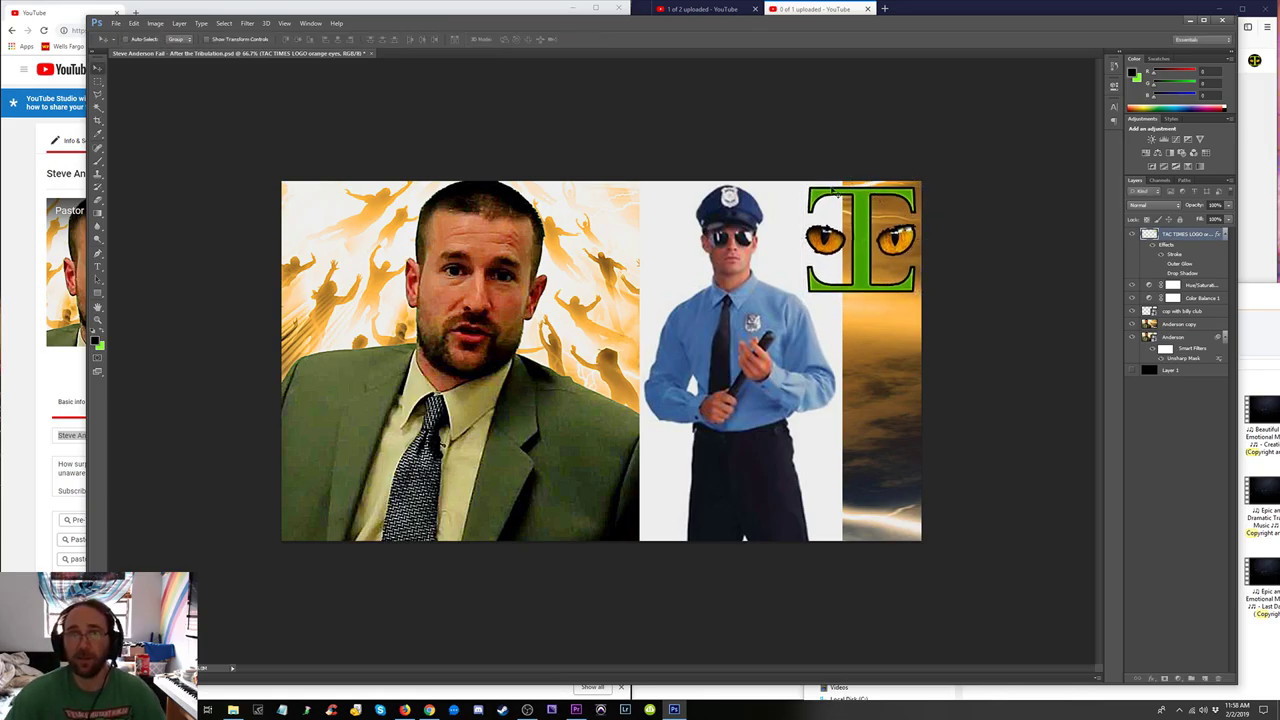
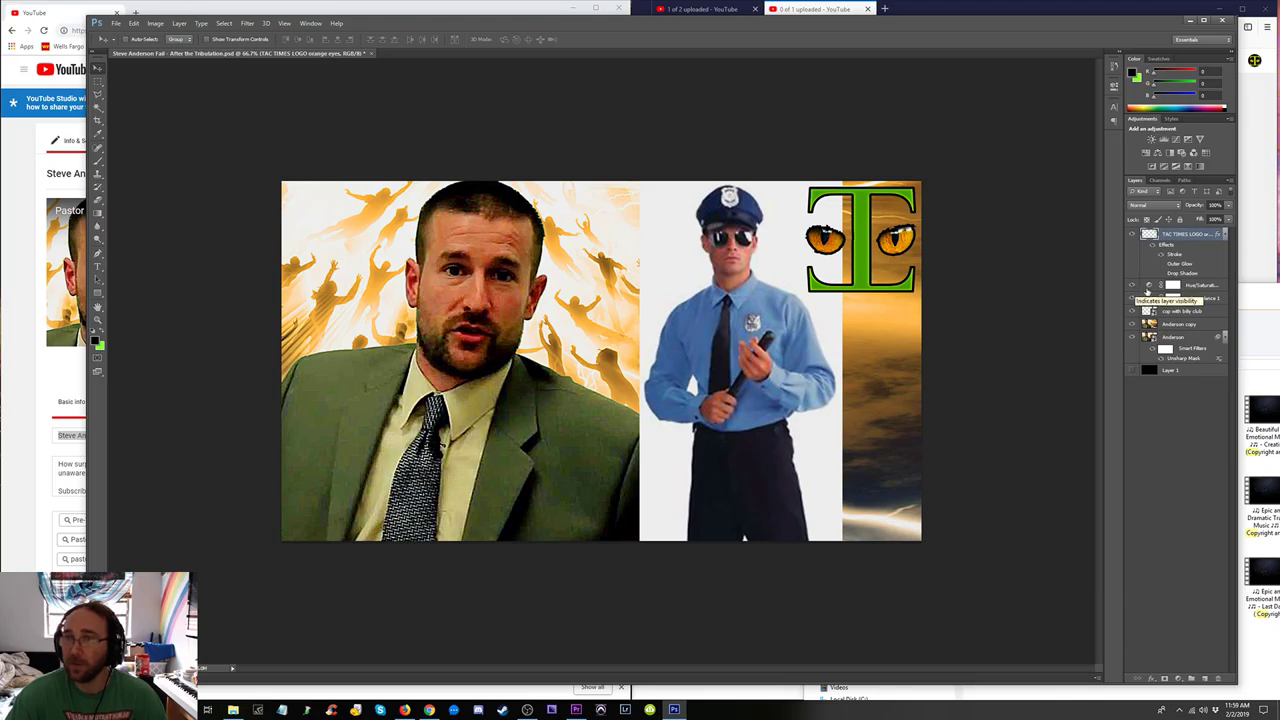
On the 'cop with billy club' layer, Magic Wand-select the white background around the officer.
click(1175, 328)
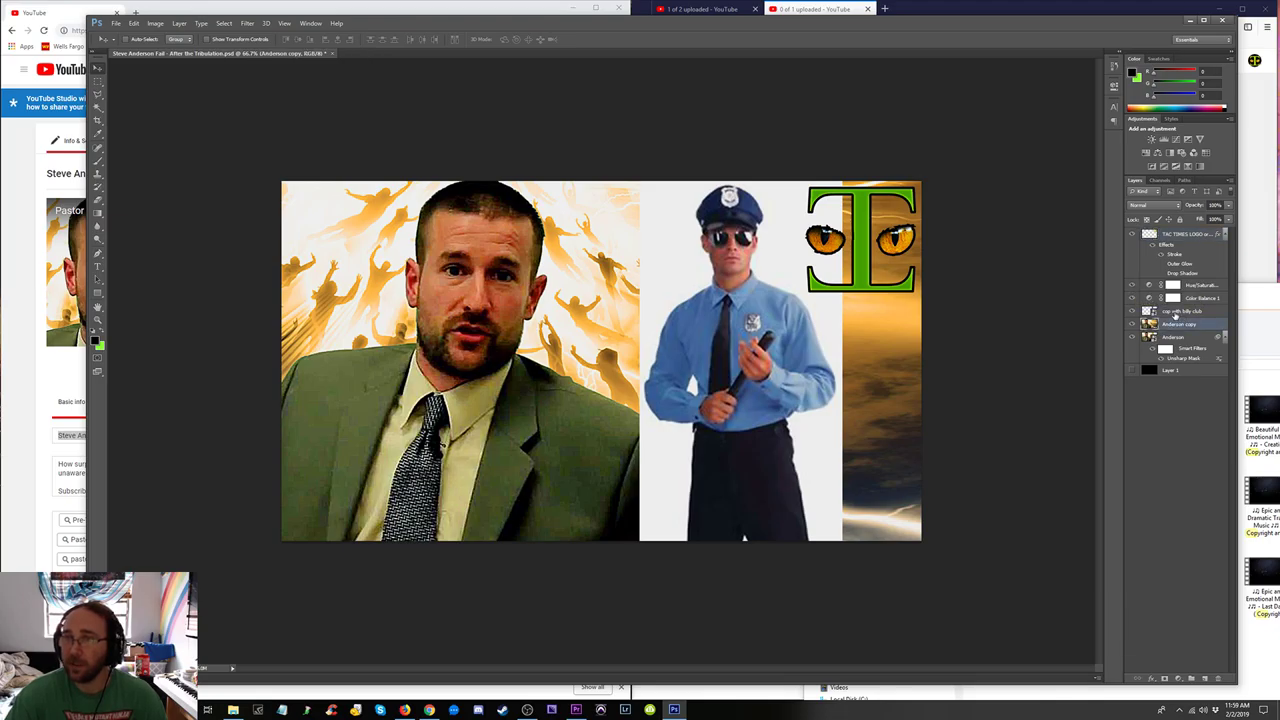
click(1176, 316)
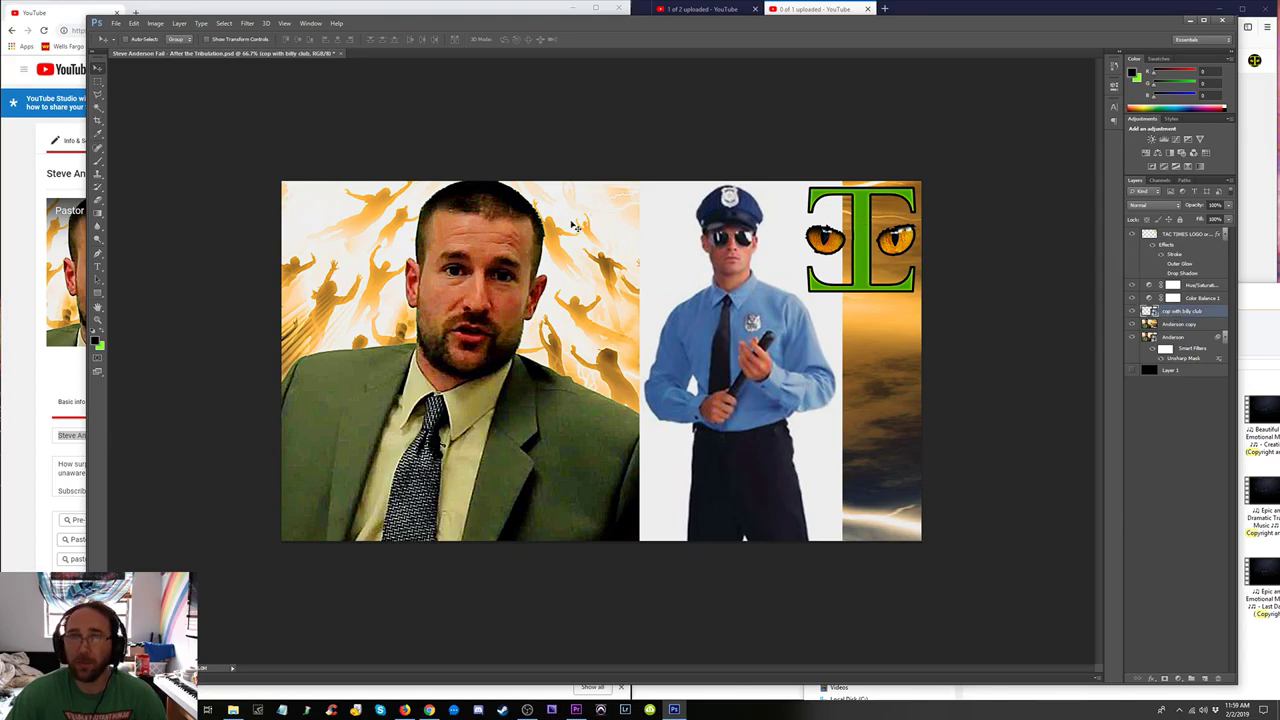
click(97, 108)
click(667, 271)
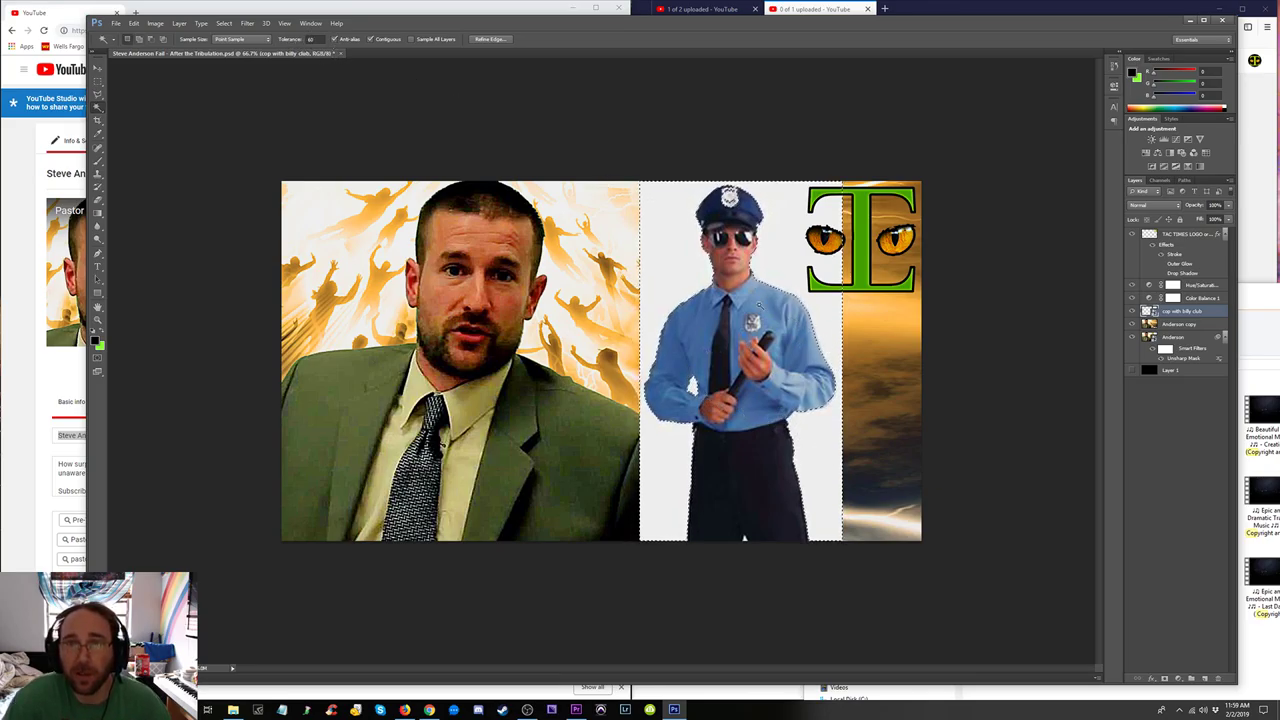
Add a layer mask from the selection and invert it so the officer's white backdrop disappears.
click(1165, 680)
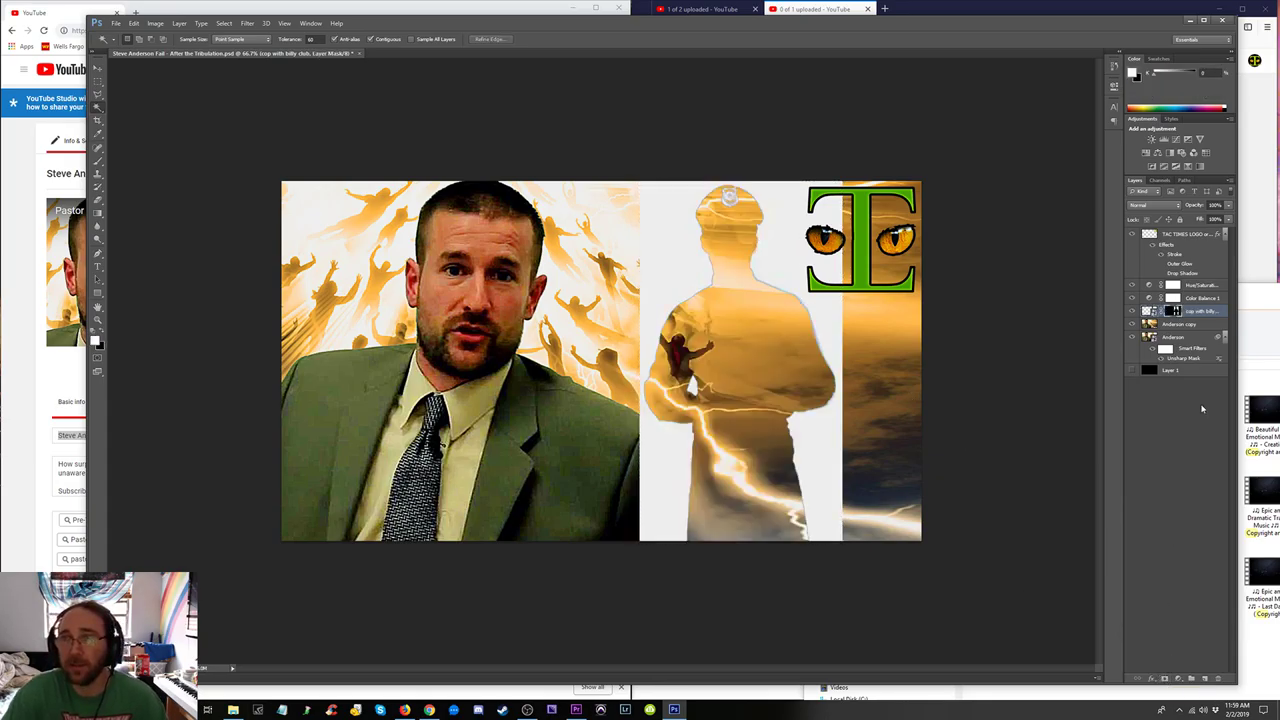
double_click(1172, 311)
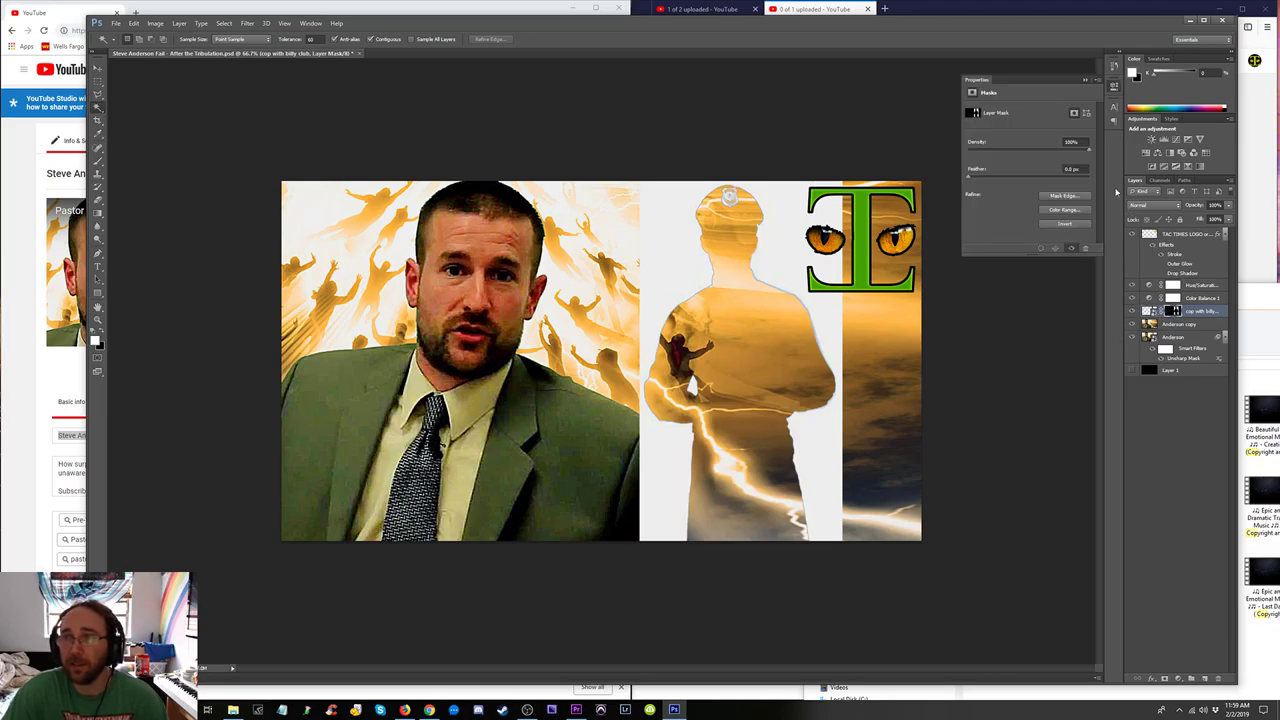
click(1058, 224)
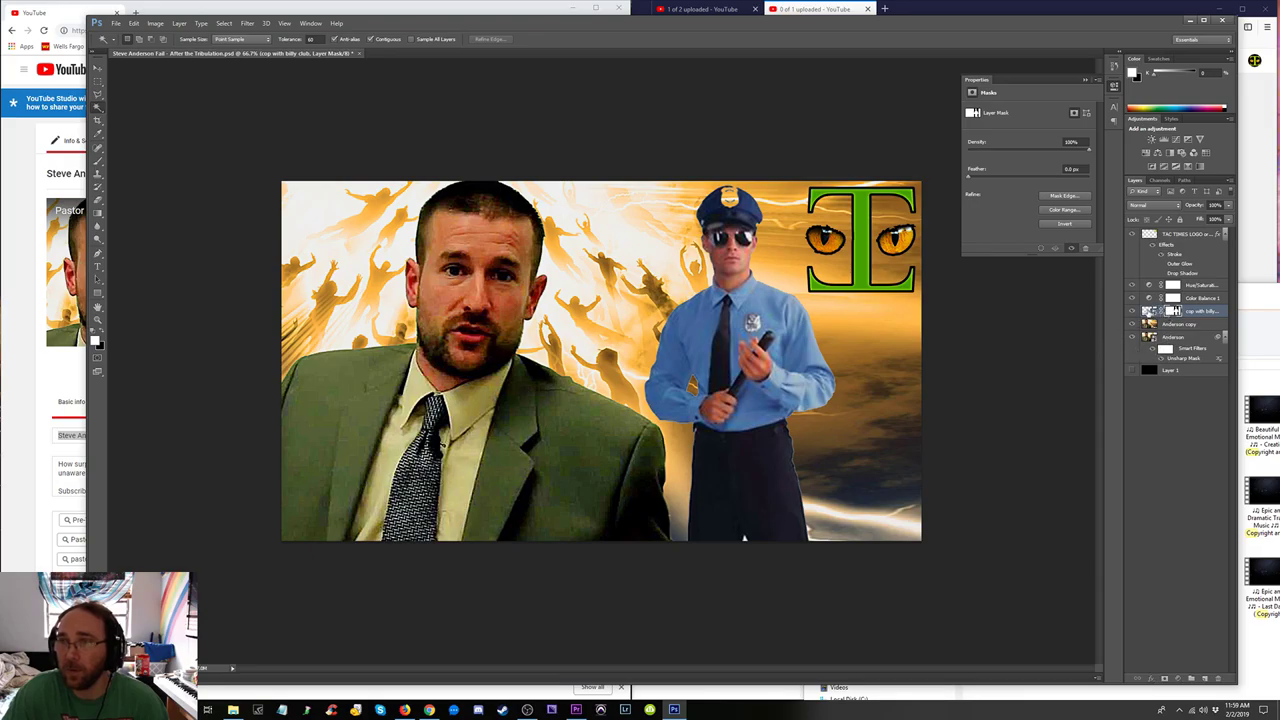
key(ctrl+2)
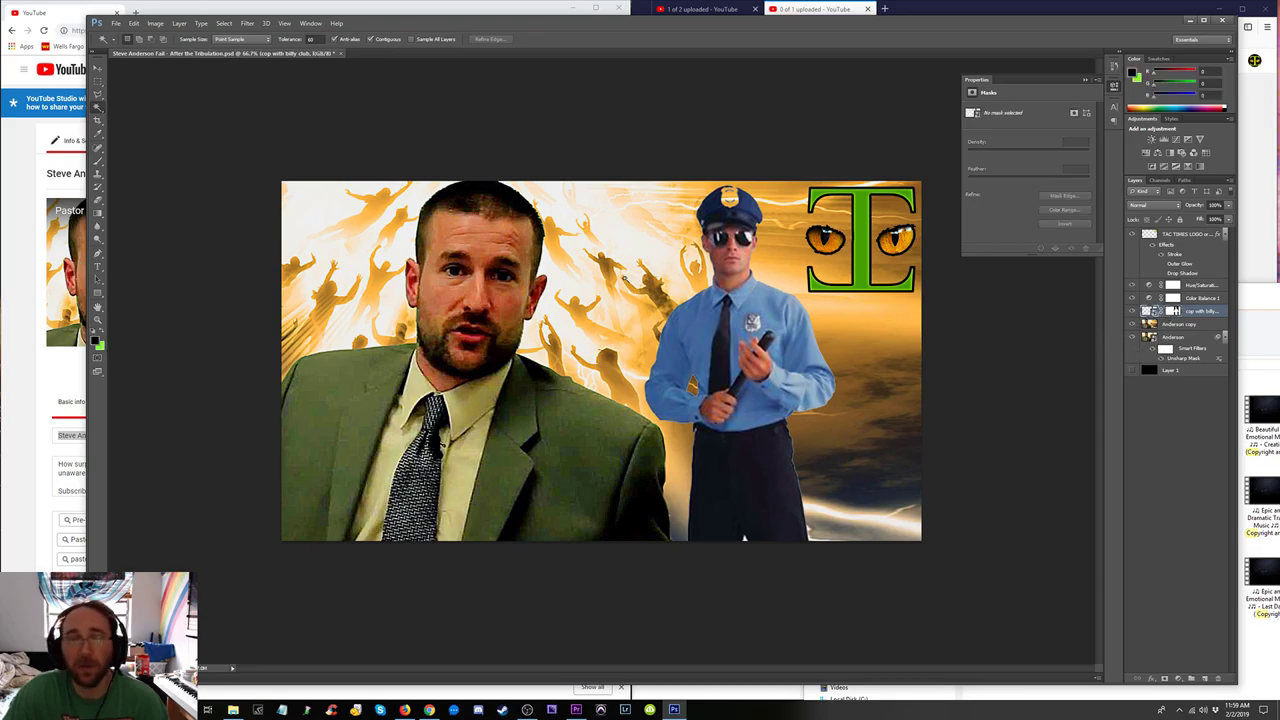
Apply Unsharp Mask to the officer layer at 67% amount and 6.2-pixel radius.
click(247, 23)
mouse_move(300, 171)
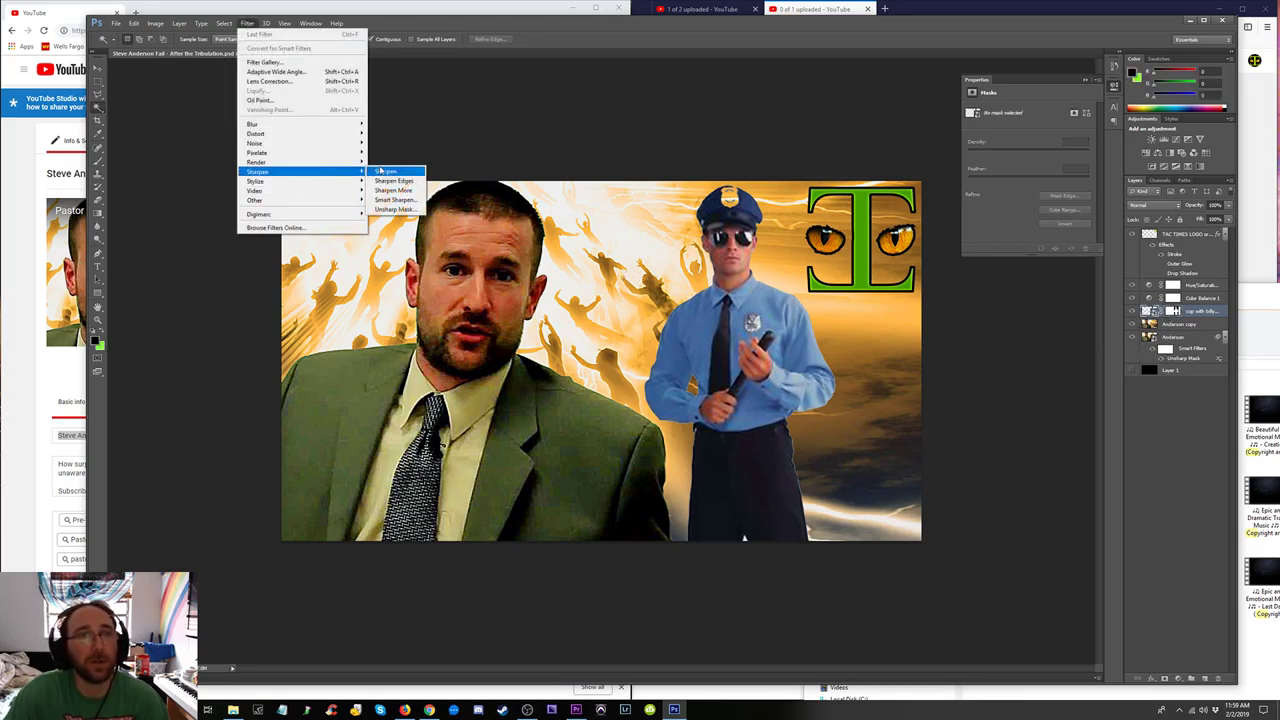
click(395, 209)
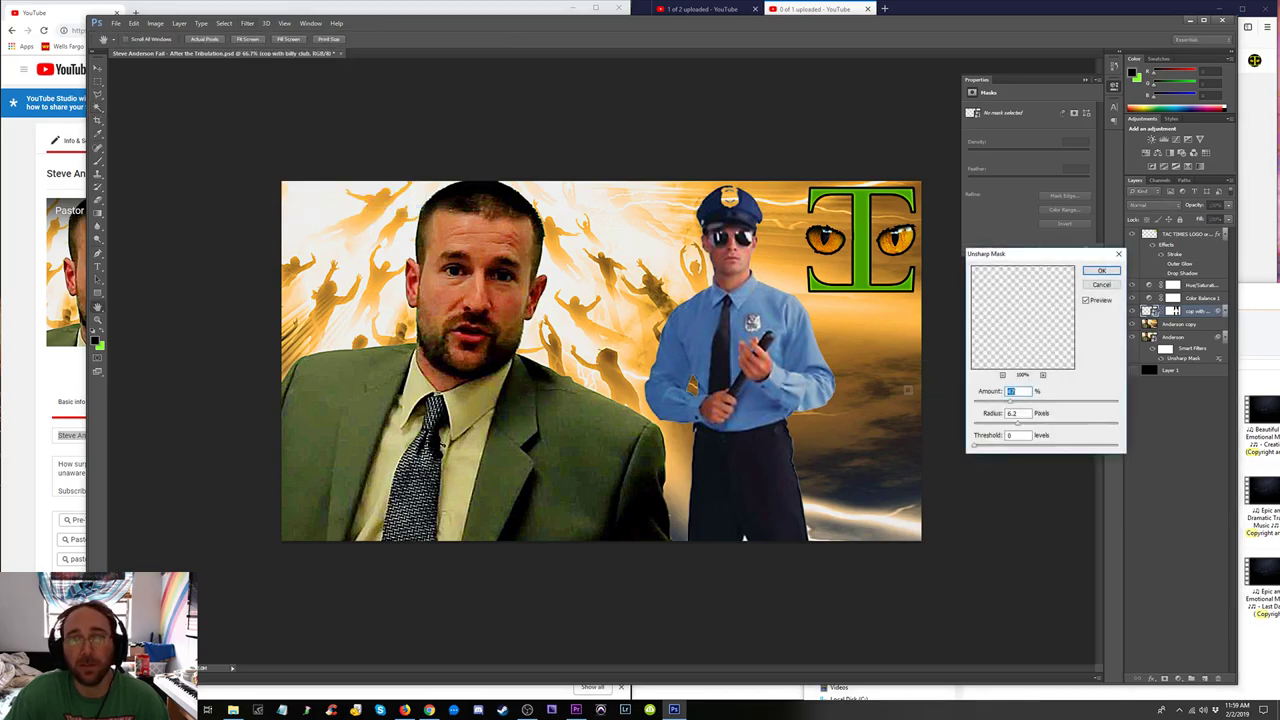
click(1106, 272)
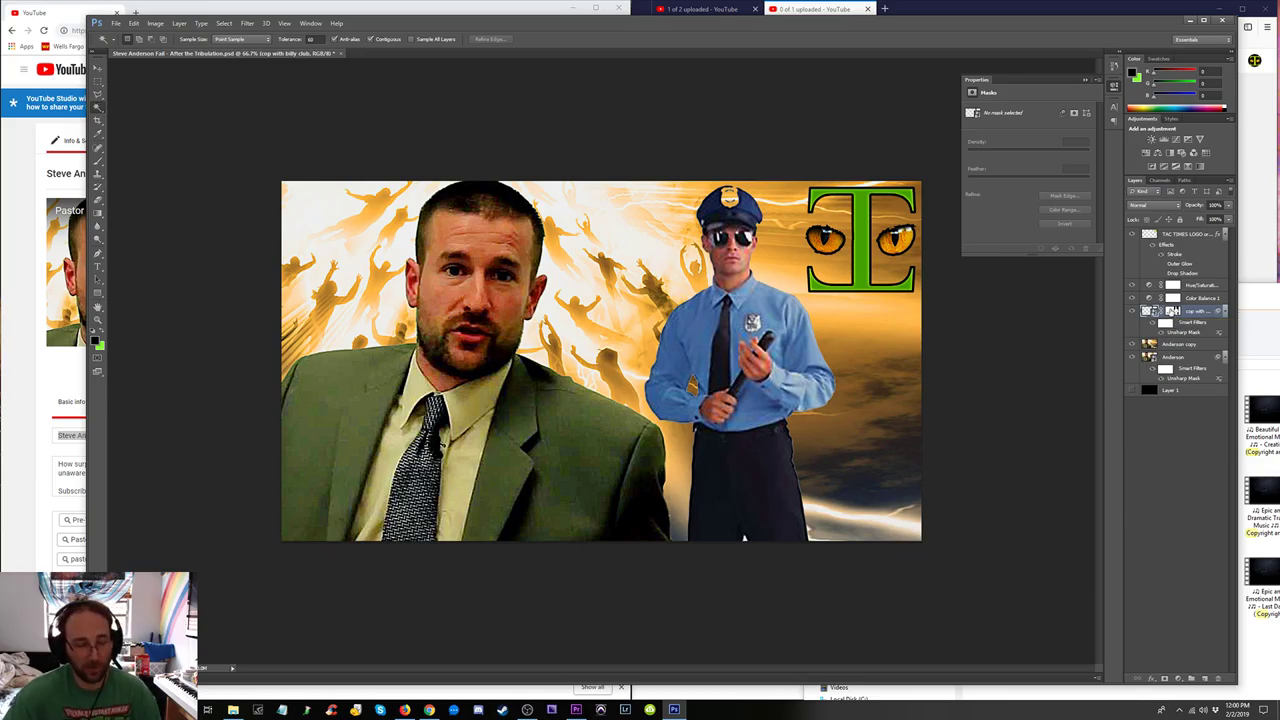
key(ctrl+t)
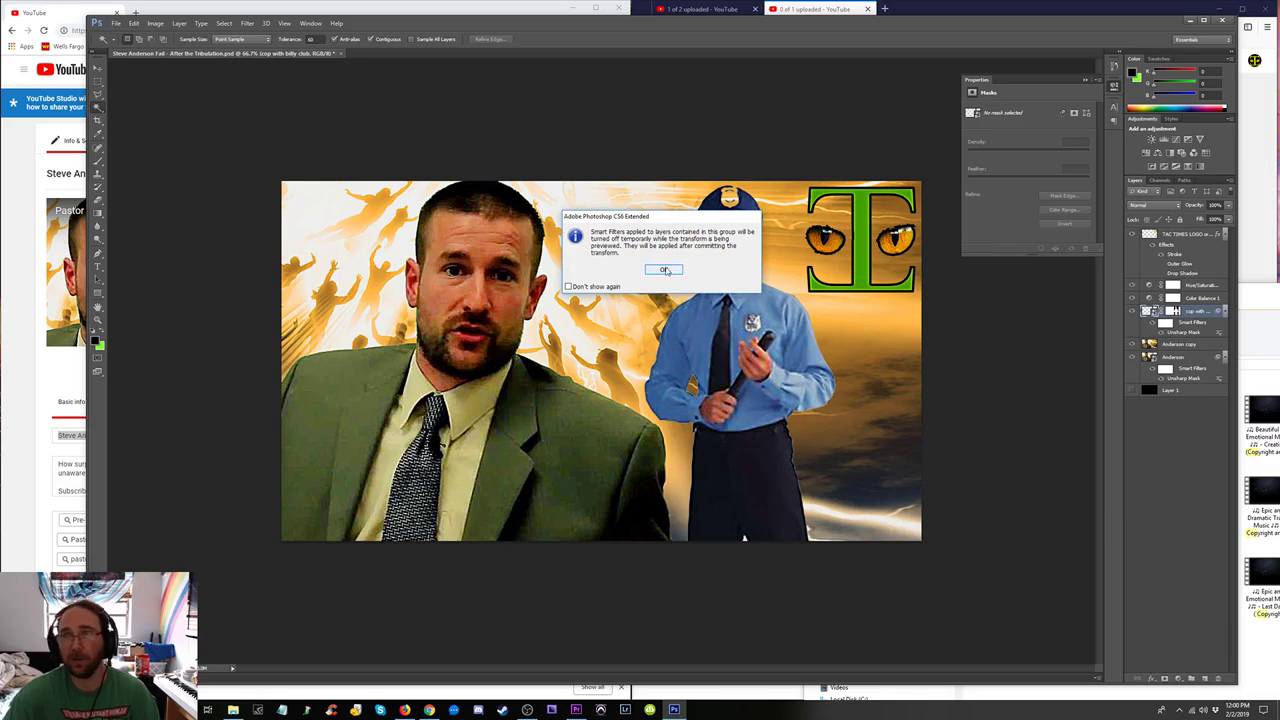
Scale the officer up and move him up-left over the pastor's shoulder, committing the transform.
click(665, 271)
drag(842, 546, 952, 614)
drag(852, 345, 831, 328)
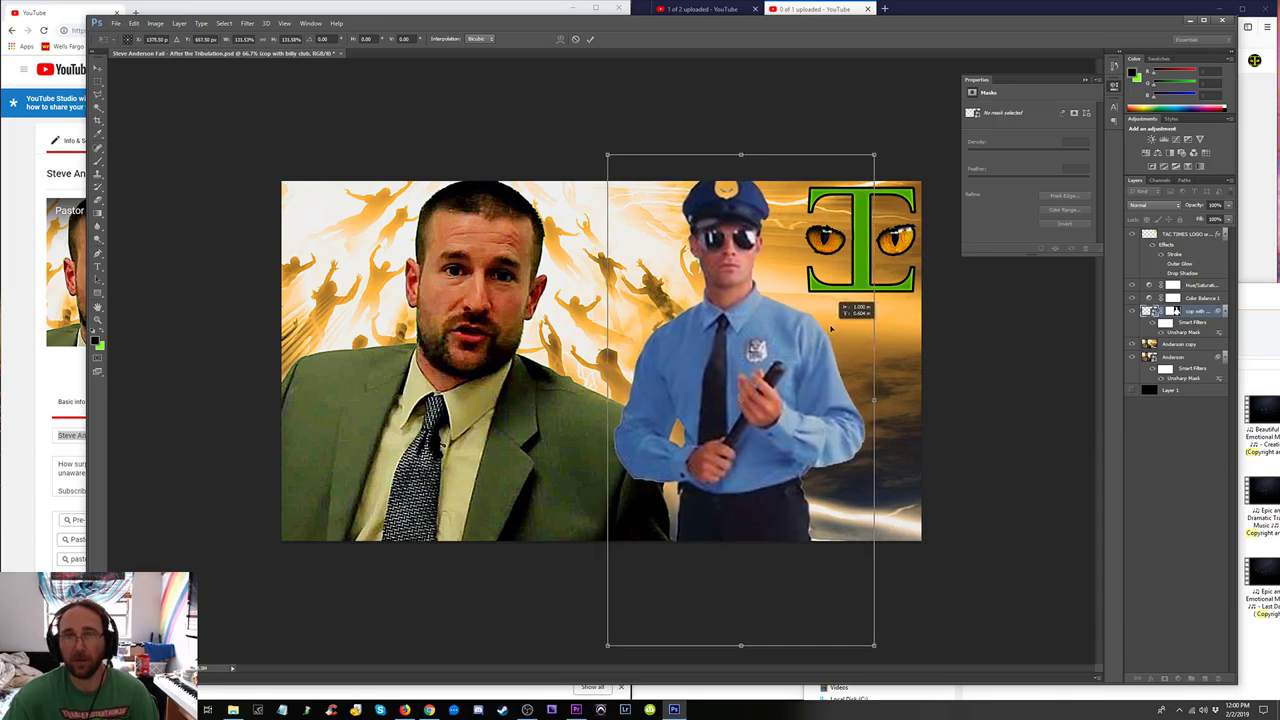
key(Return)
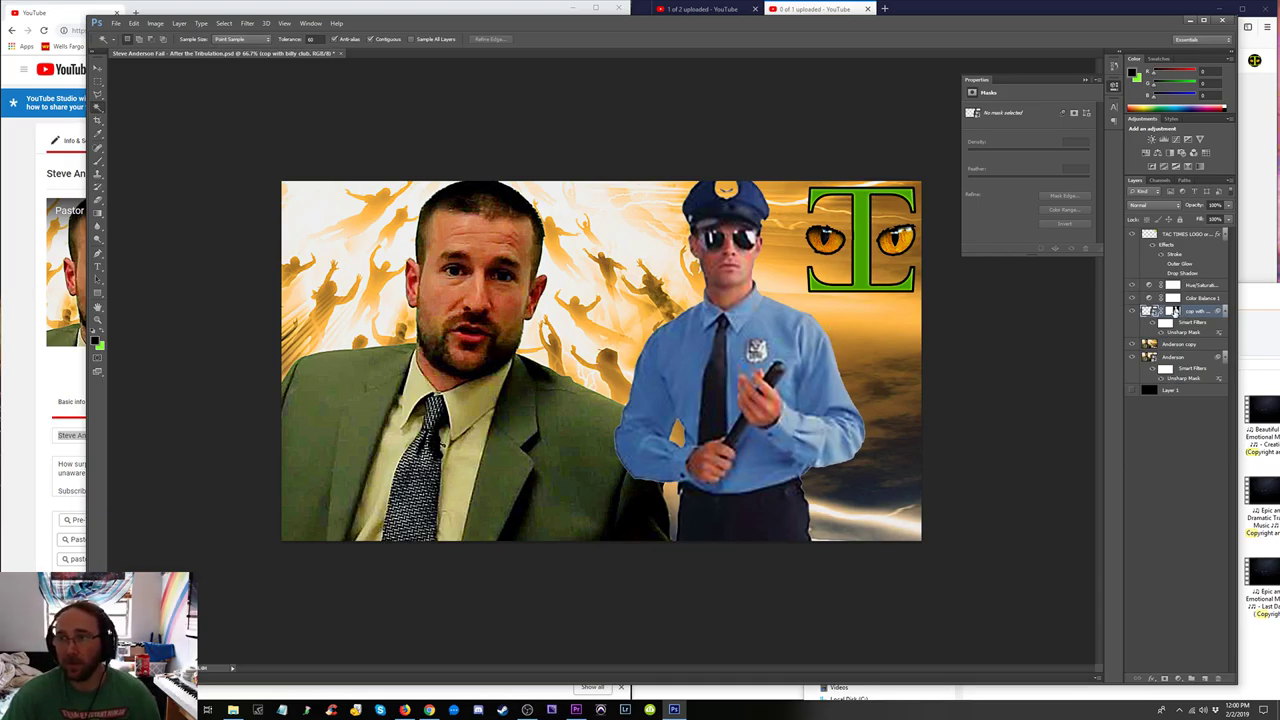
click(1174, 311)
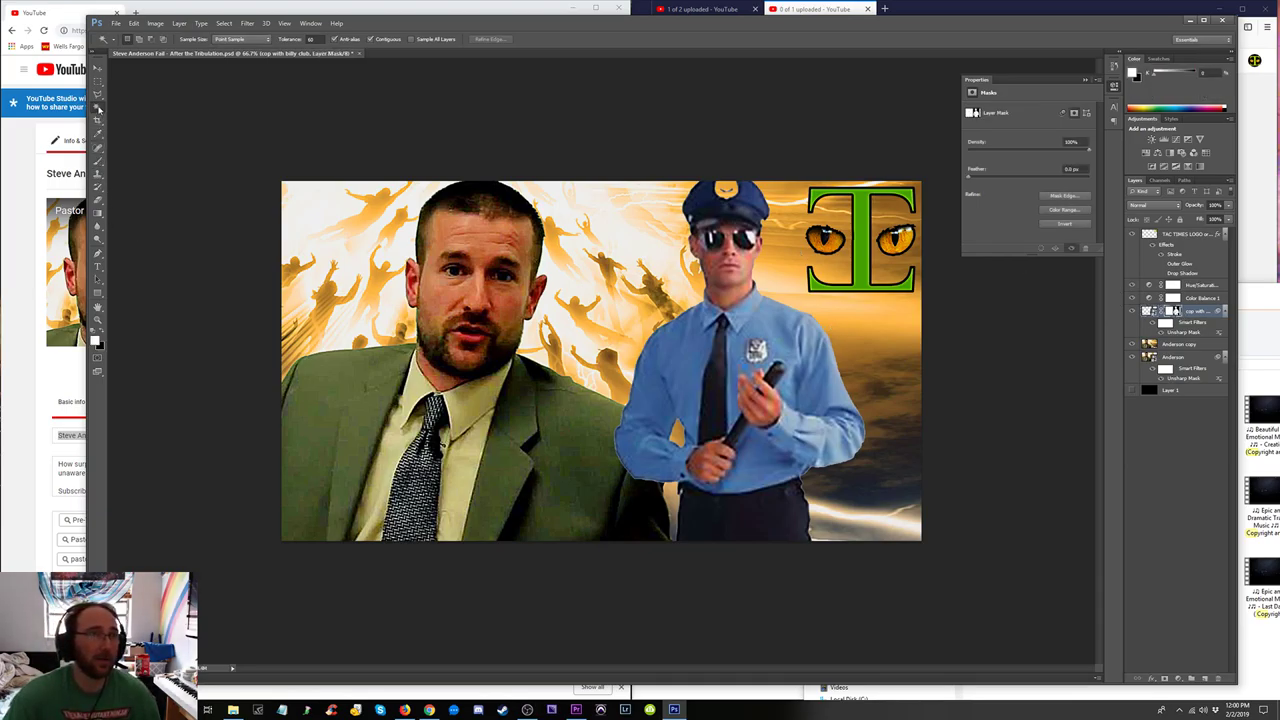
Choose the Brush and give the officer's layer mask a 2.2 px feather.
click(98, 159)
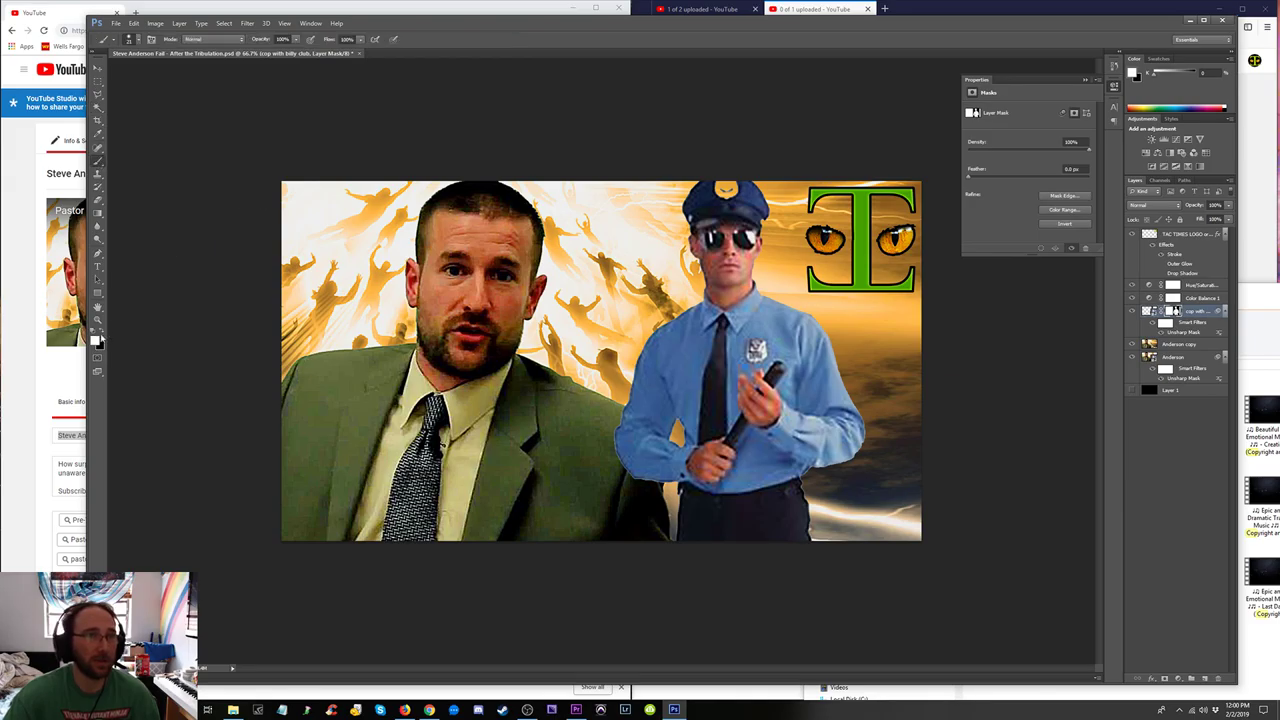
click(136, 40)
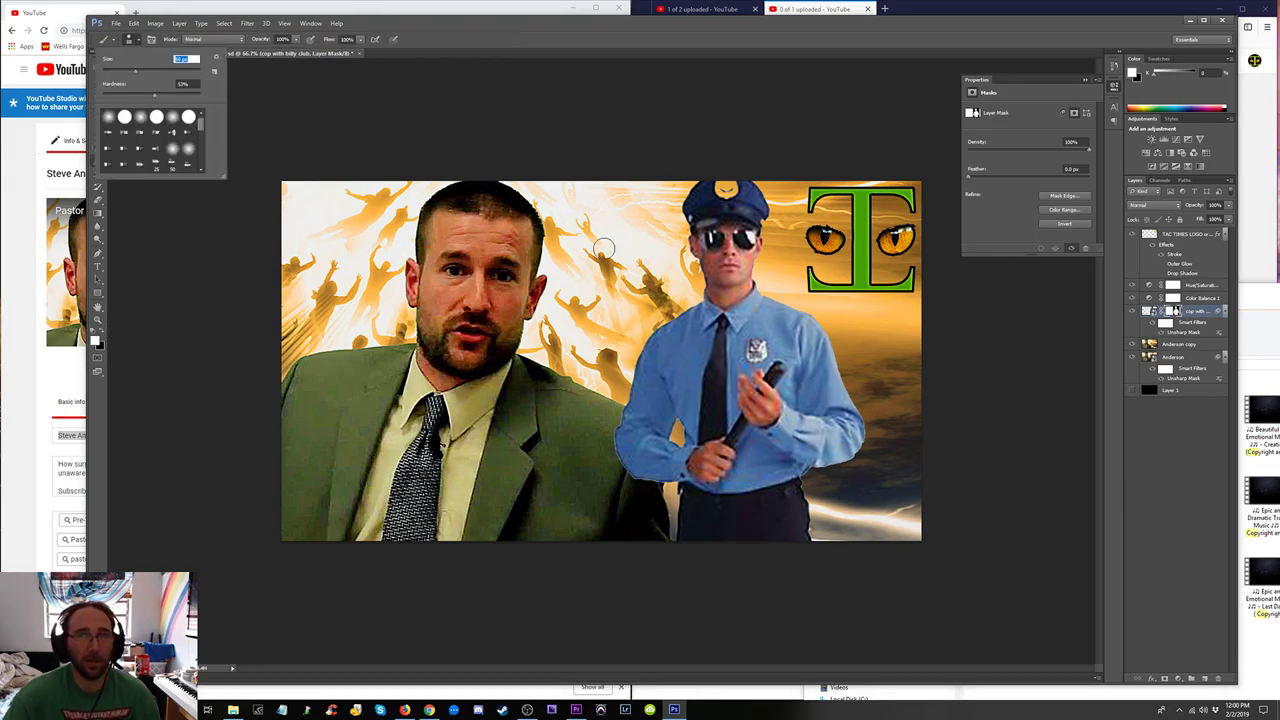
click(728, 190)
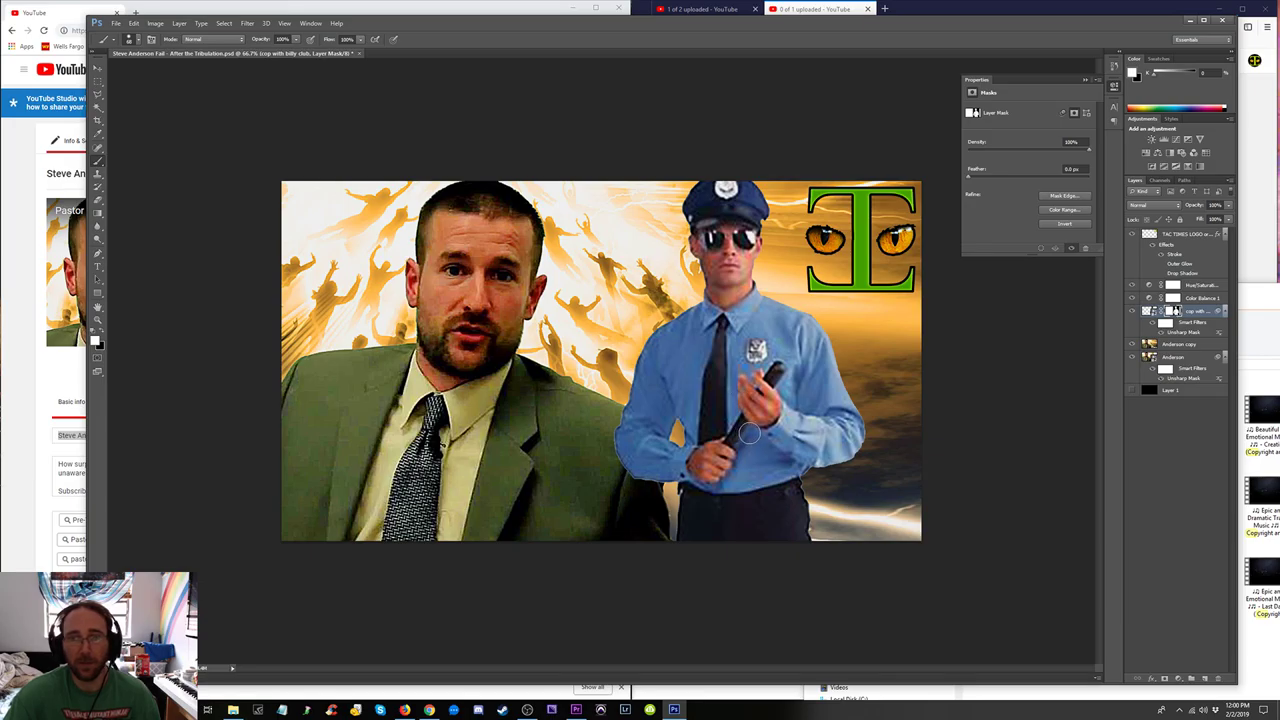
drag(971, 178, 983, 181)
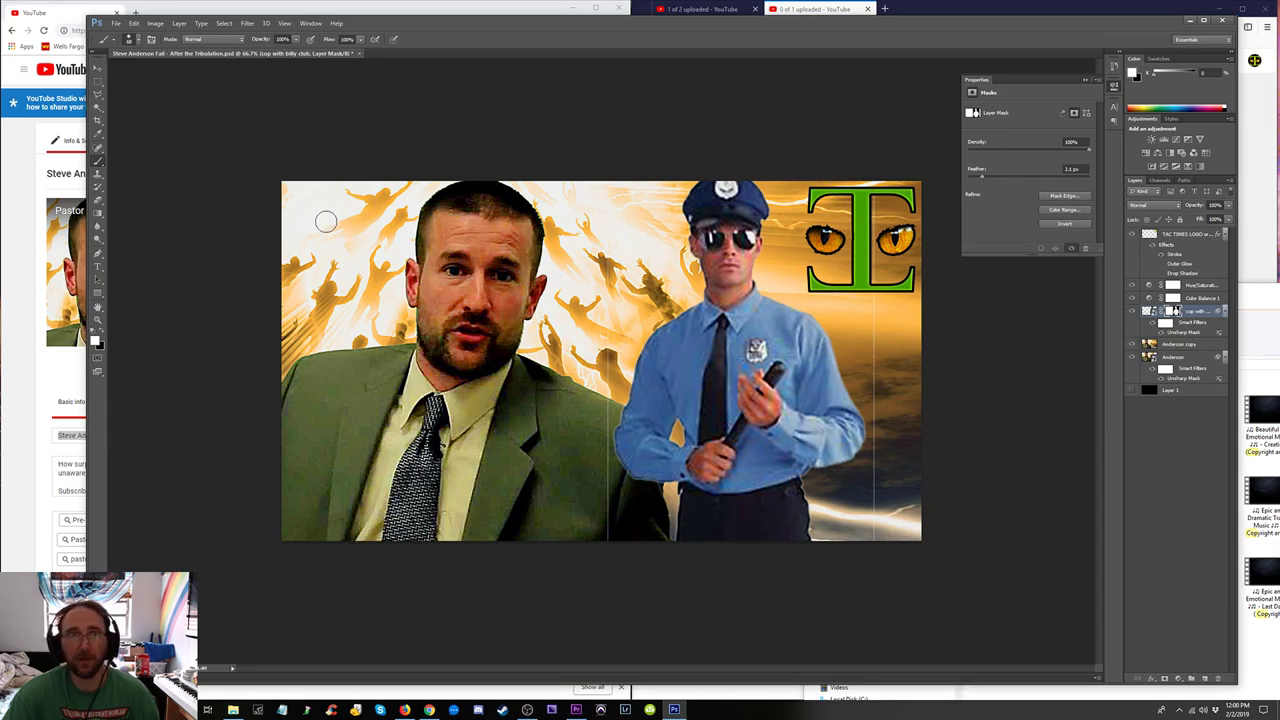
Paint black on the officer's mask to remove the vertical seams beside him.
click(102, 336)
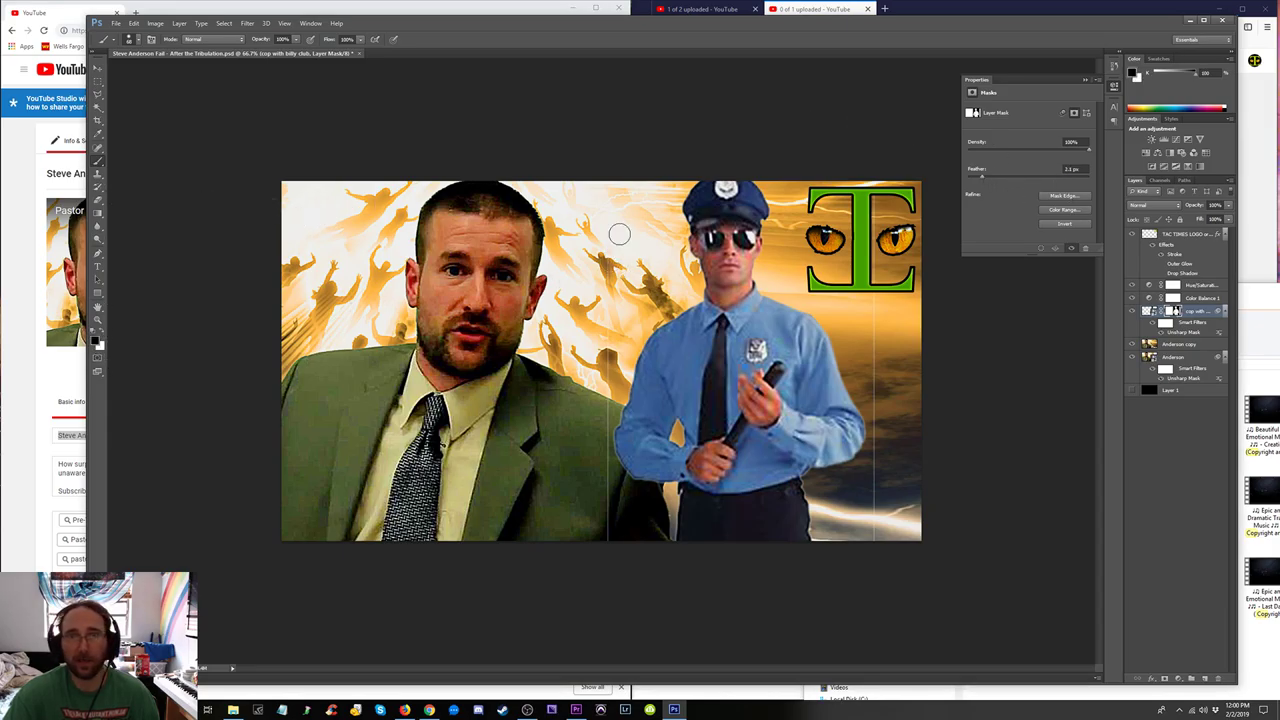
mouse_move(870, 206)
mouse_down()
mouse_move(883, 385)
mouse_move(866, 580)
mouse_up()
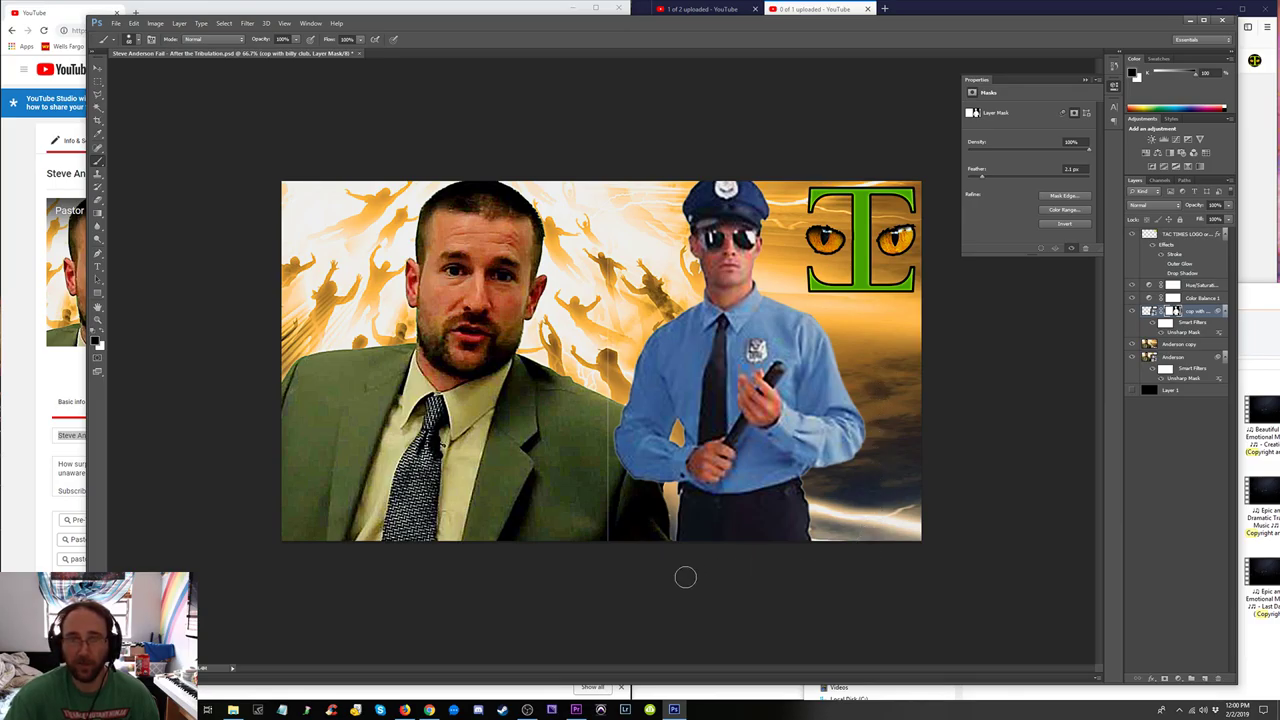
mouse_move(597, 551)
mouse_down()
mouse_move(614, 214)
mouse_move(603, 136)
mouse_move(593, 159)
mouse_up()
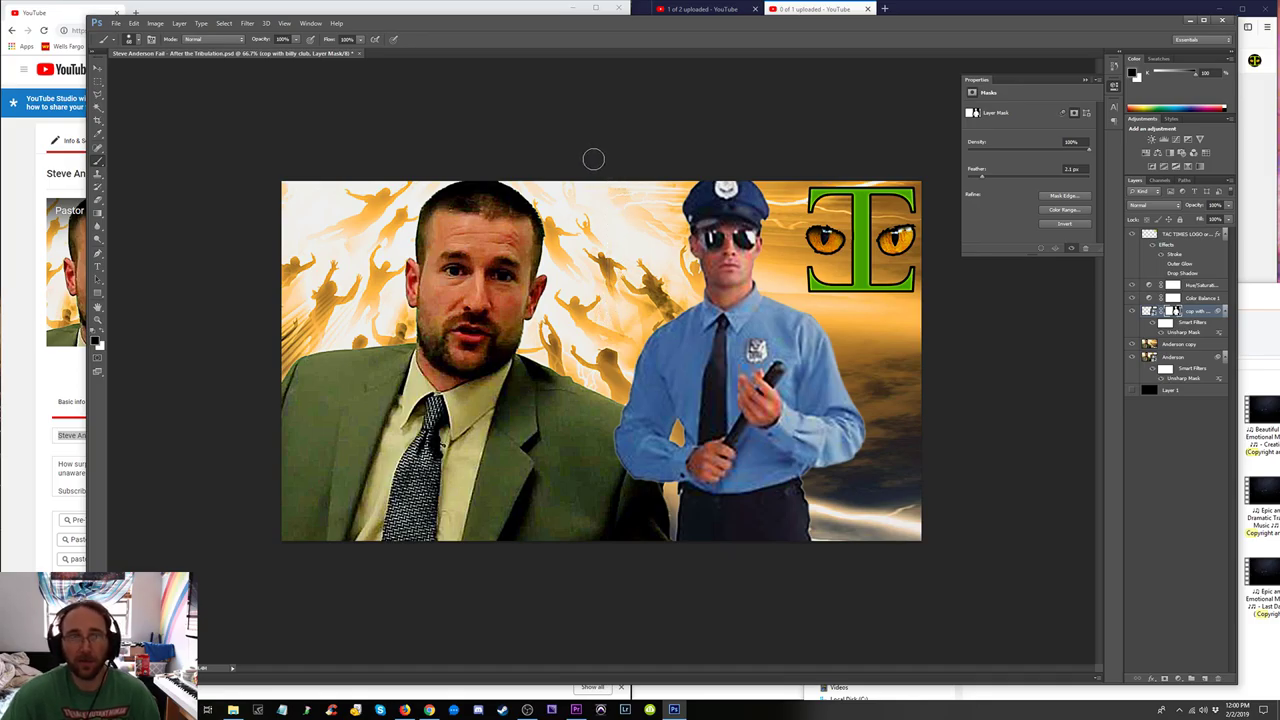
click(1204, 20)
At 100% zoom, mask out the officer's sleeve edge so the pastor's jacket overlaps it.
key(ctrl+1)
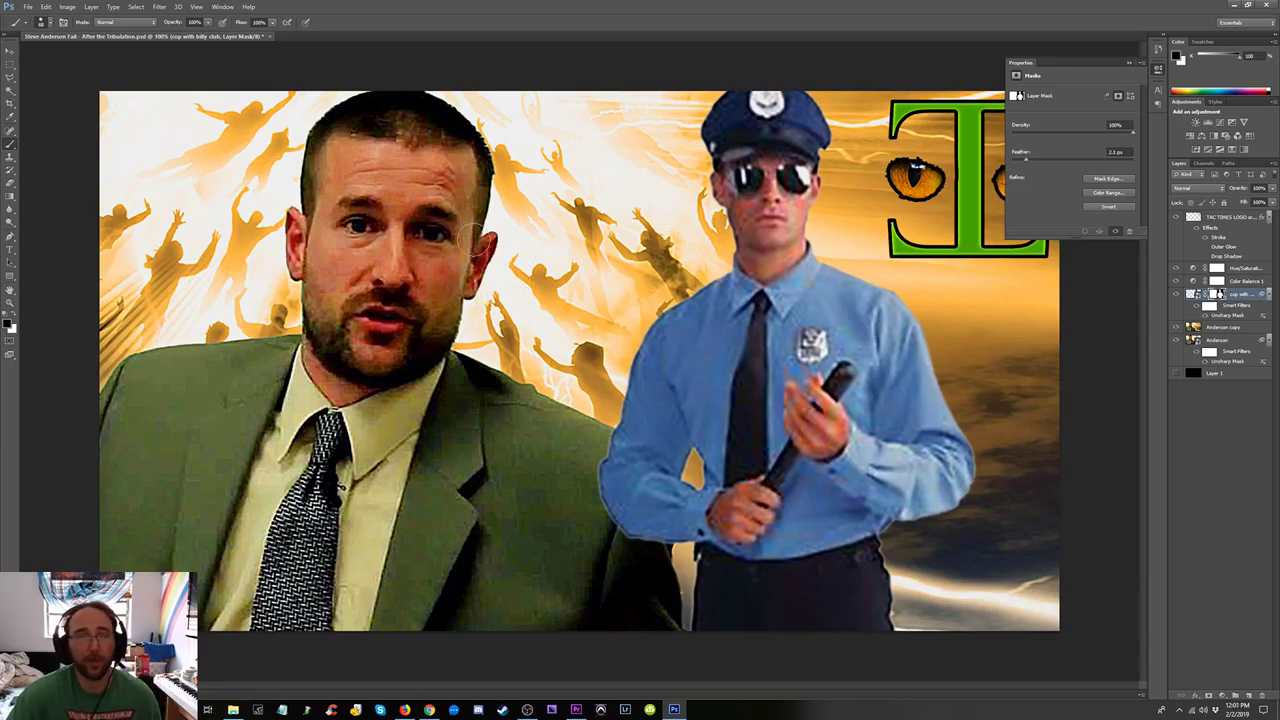
mouse_move(620, 482)
mouse_down()
mouse_move(608, 500)
mouse_move(630, 530)
mouse_move(660, 528)
mouse_move(658, 500)
mouse_move(615, 462)
mouse_move(616, 442)
mouse_move(642, 466)
mouse_up()
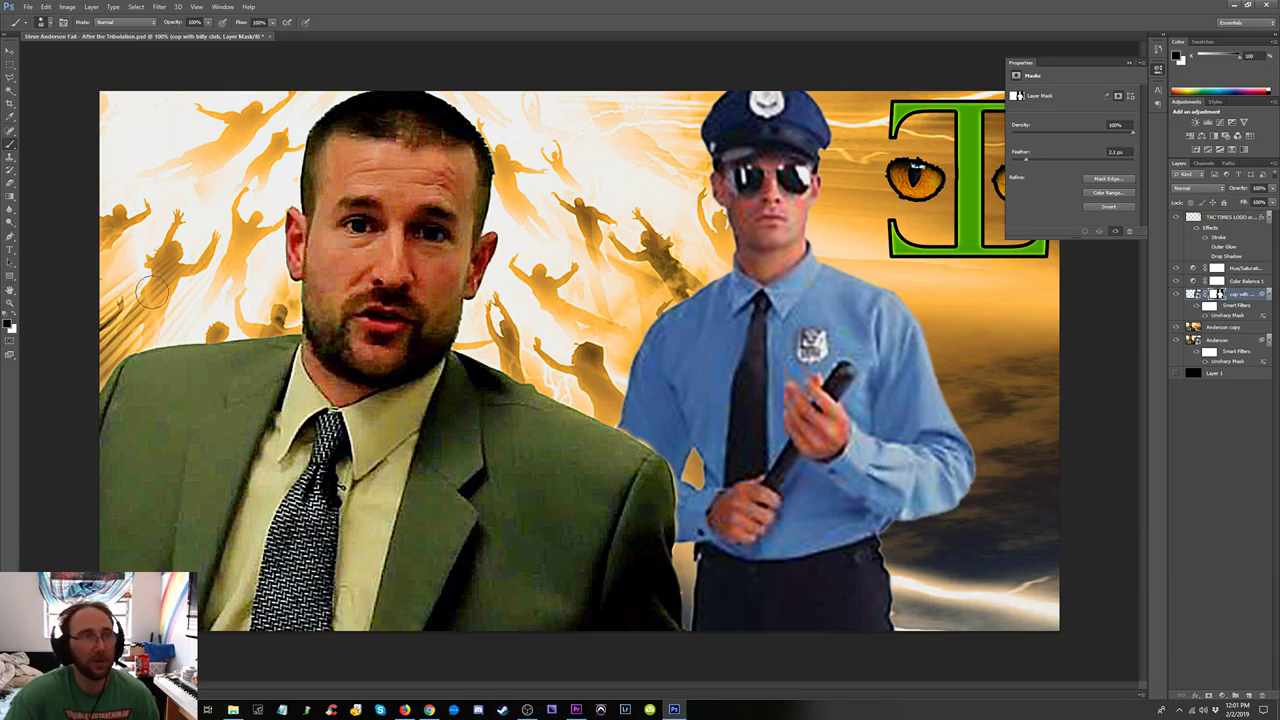
click(10, 77)
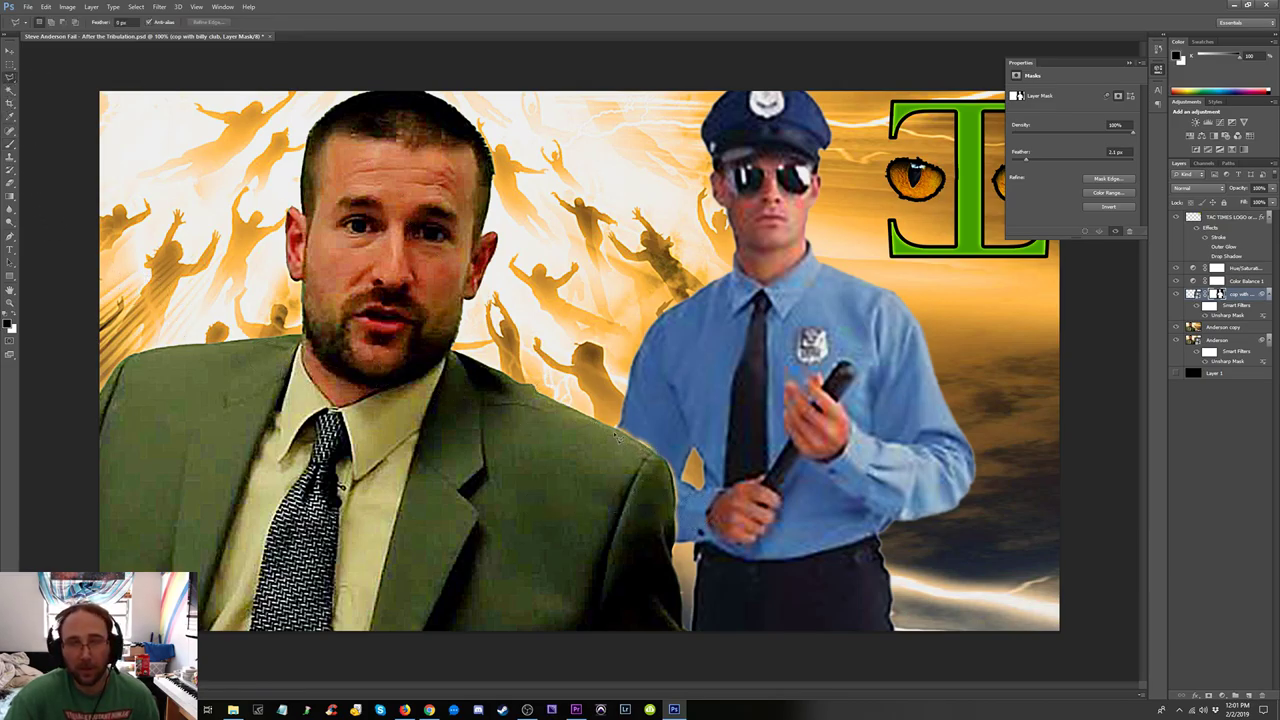
mouse_move(623, 436)
mouse_down()
mouse_move(675, 476)
mouse_move(680, 549)
mouse_up()
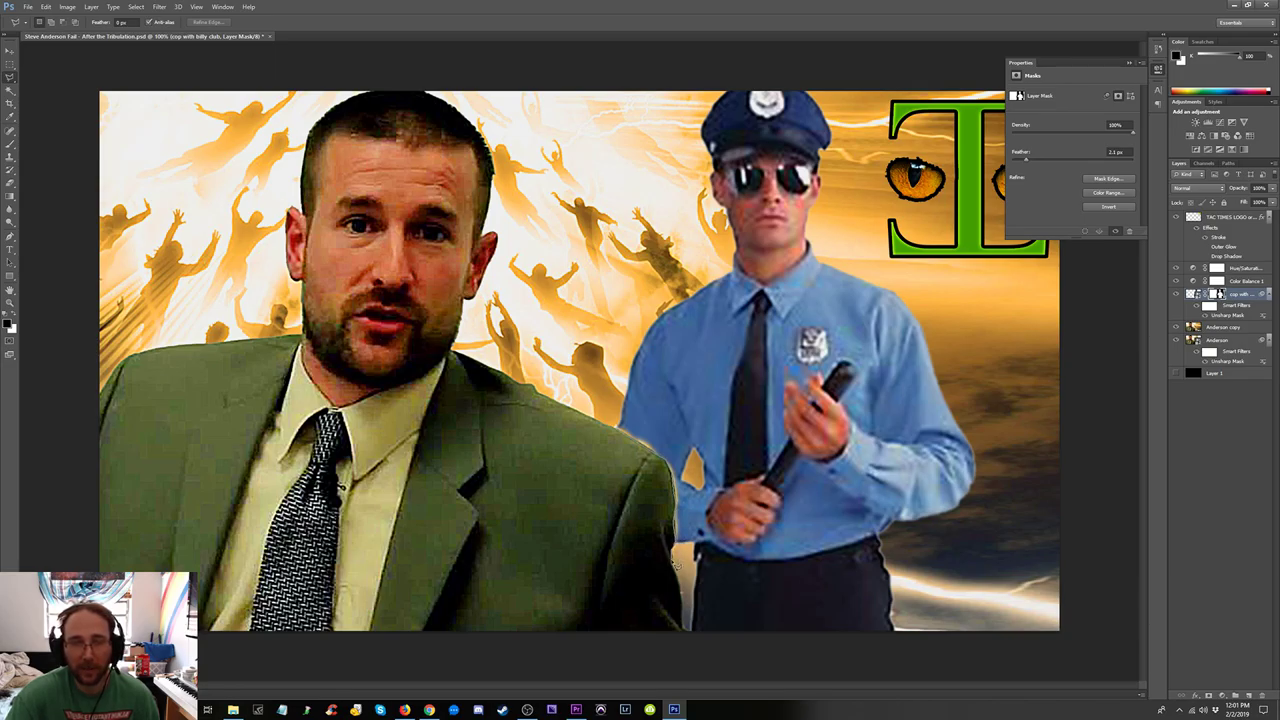
Lasso the pastor's shoulder area and brush the officer's mask inside it, switching to white.
mouse_move(692, 585)
mouse_down()
mouse_move(730, 552)
mouse_move(750, 340)
mouse_move(585, 367)
mouse_move(584, 413)
mouse_up()
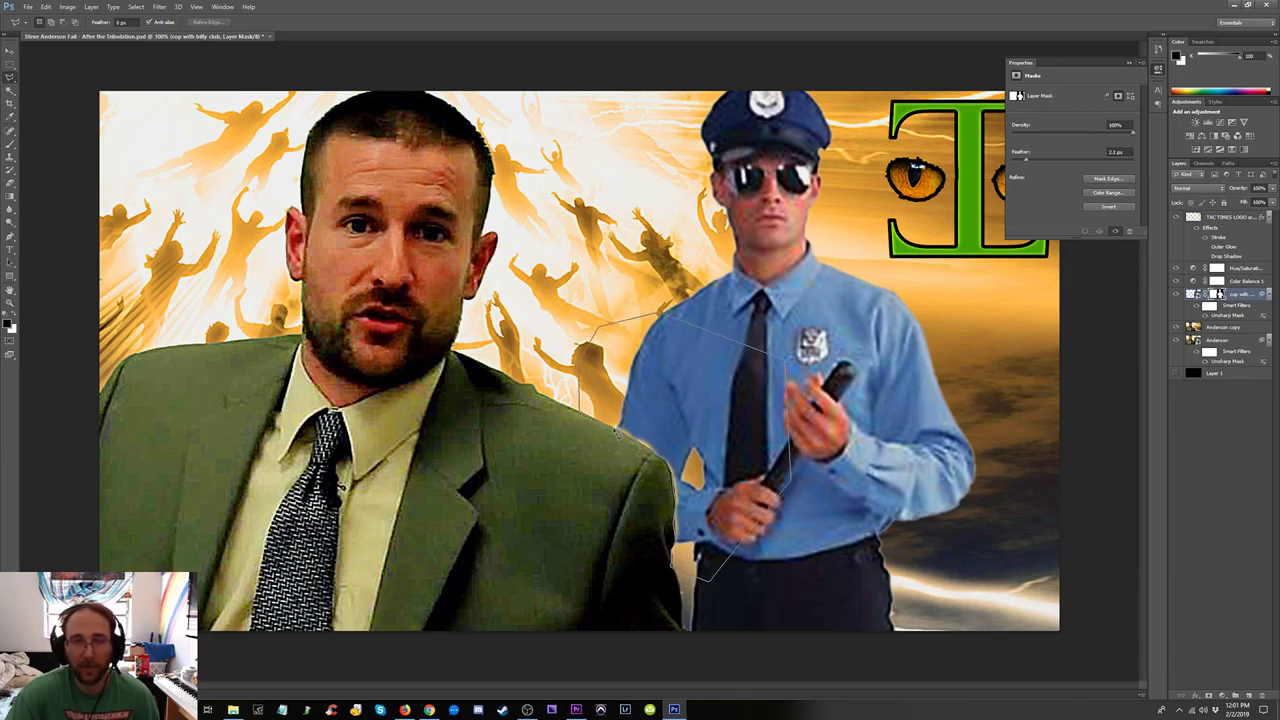
drag(614, 432, 616, 434)
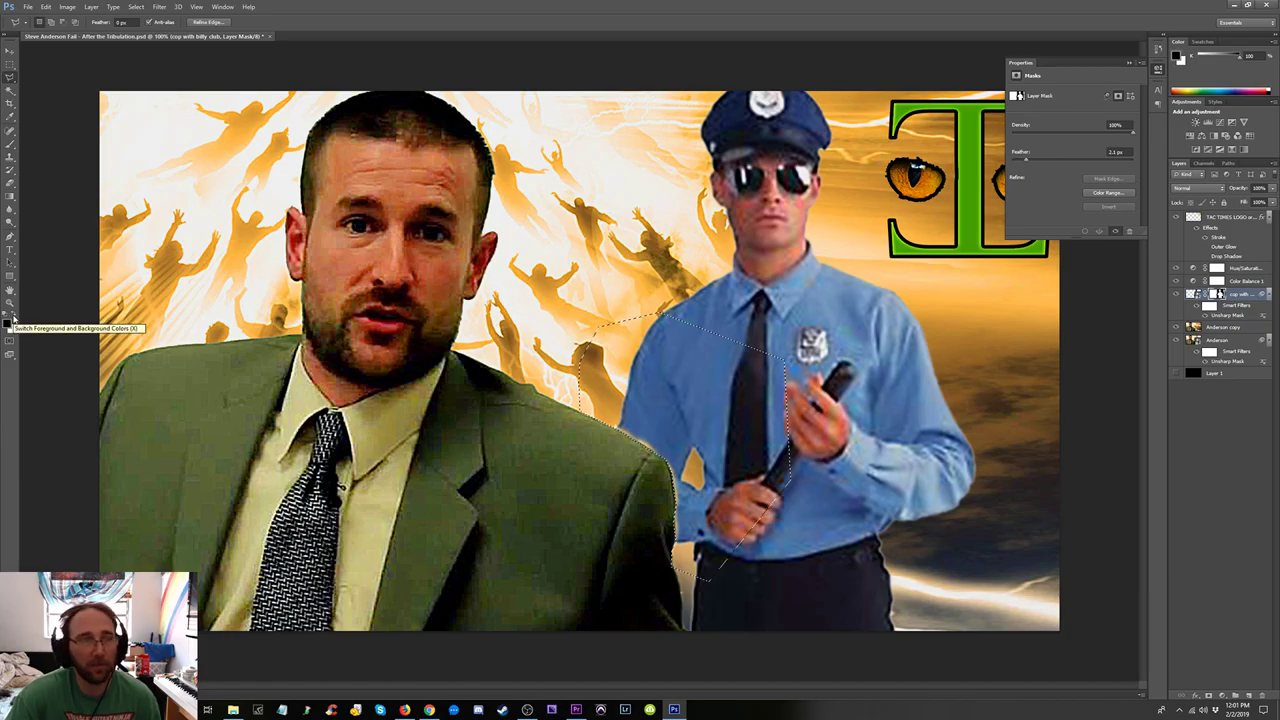
click(9, 133)
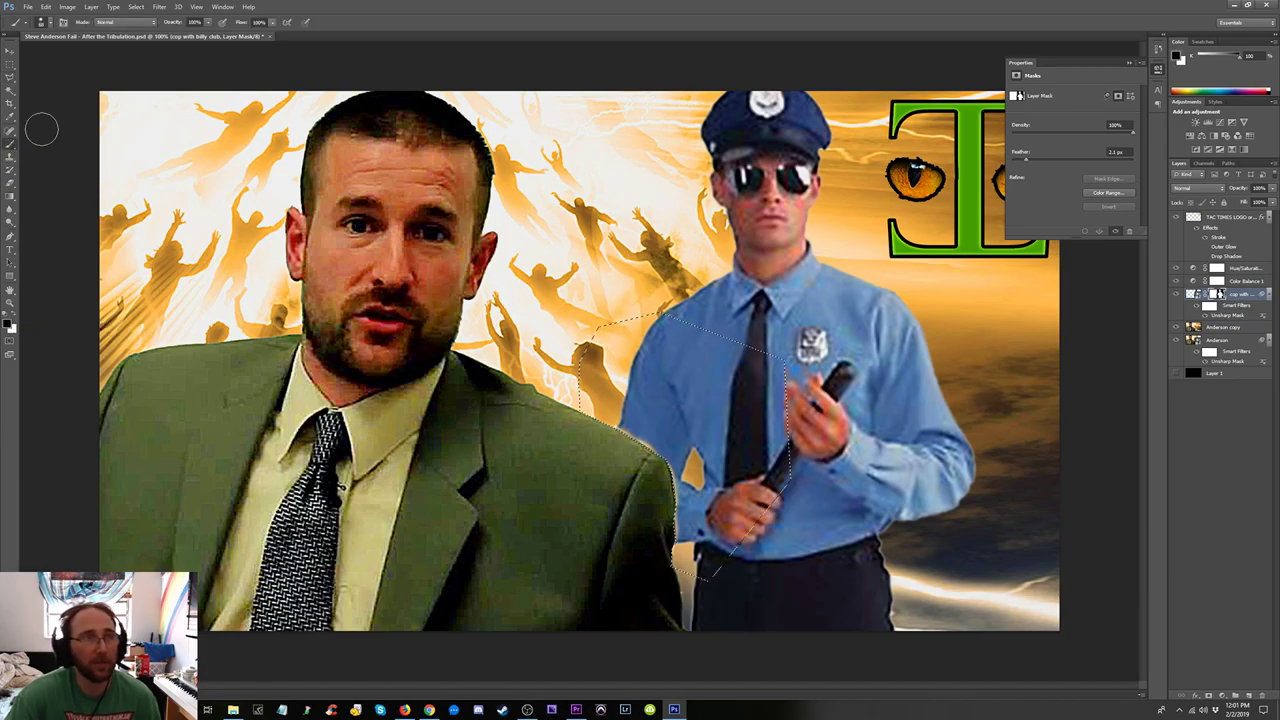
drag(636, 440, 672, 452)
key(x)
mouse_move(645, 432)
mouse_down()
mouse_move(610, 418)
mouse_move(643, 447)
mouse_up()
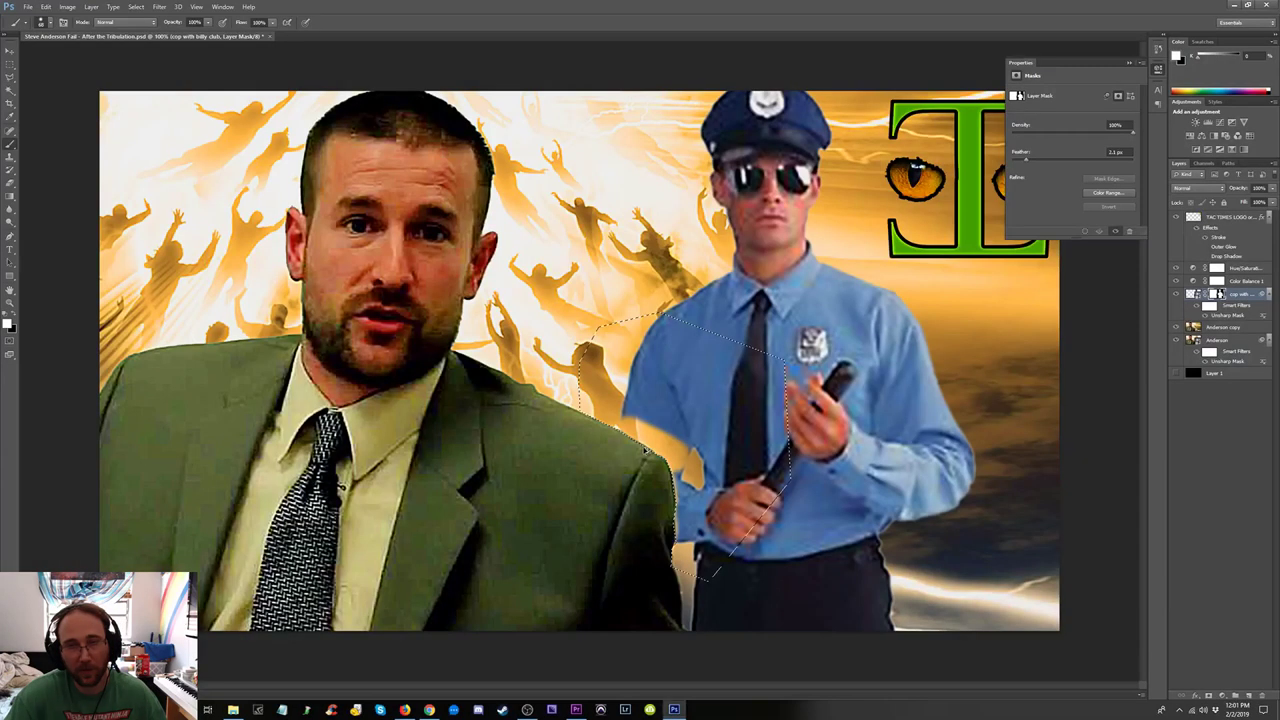
Undo stray strokes and paint black over the white patch on the officer's shirt by the shoulder.
key(ctrl+alt+z)
key(alt+z)
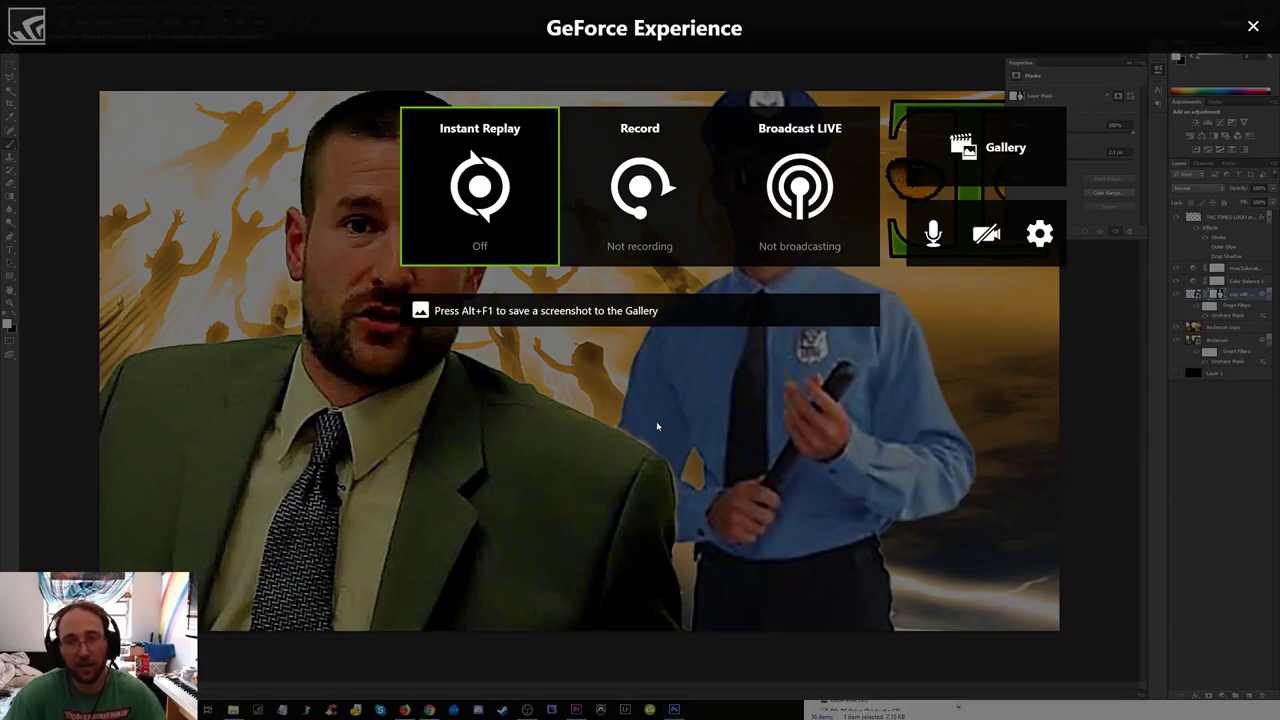
key(alt+z)
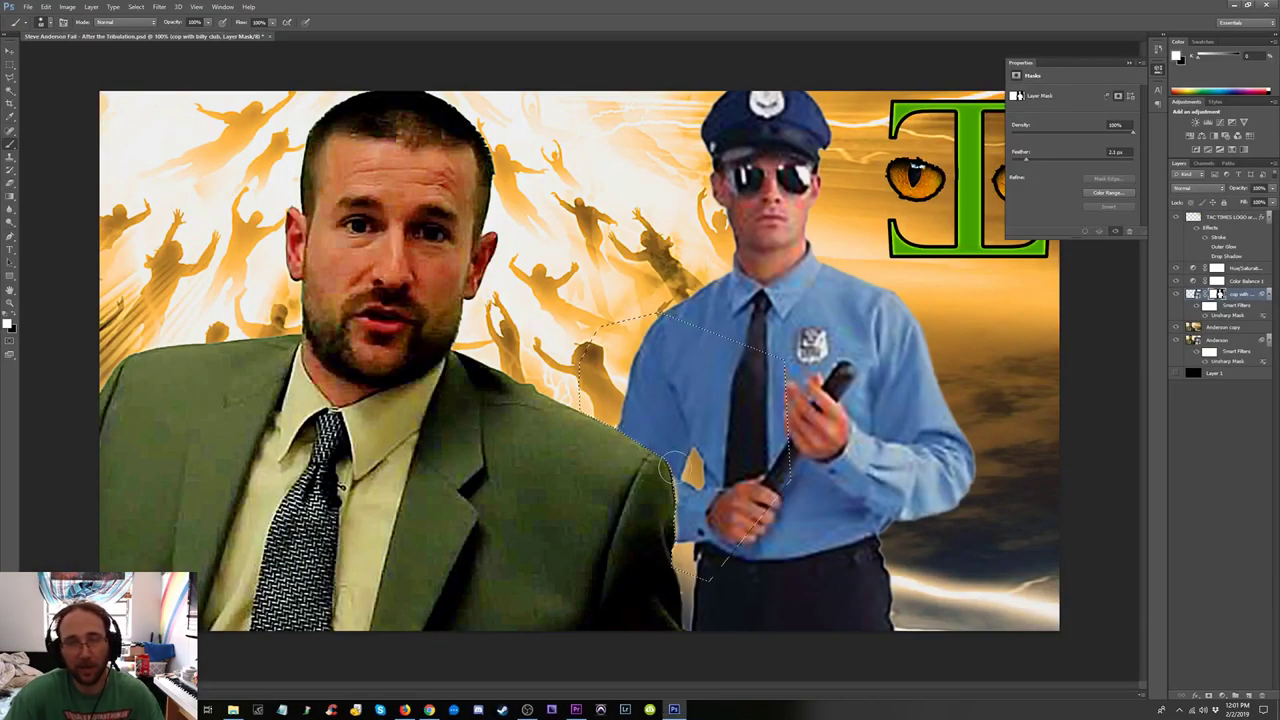
mouse_move(674, 466)
mouse_down()
mouse_move(680, 538)
mouse_move(679, 521)
mouse_up()
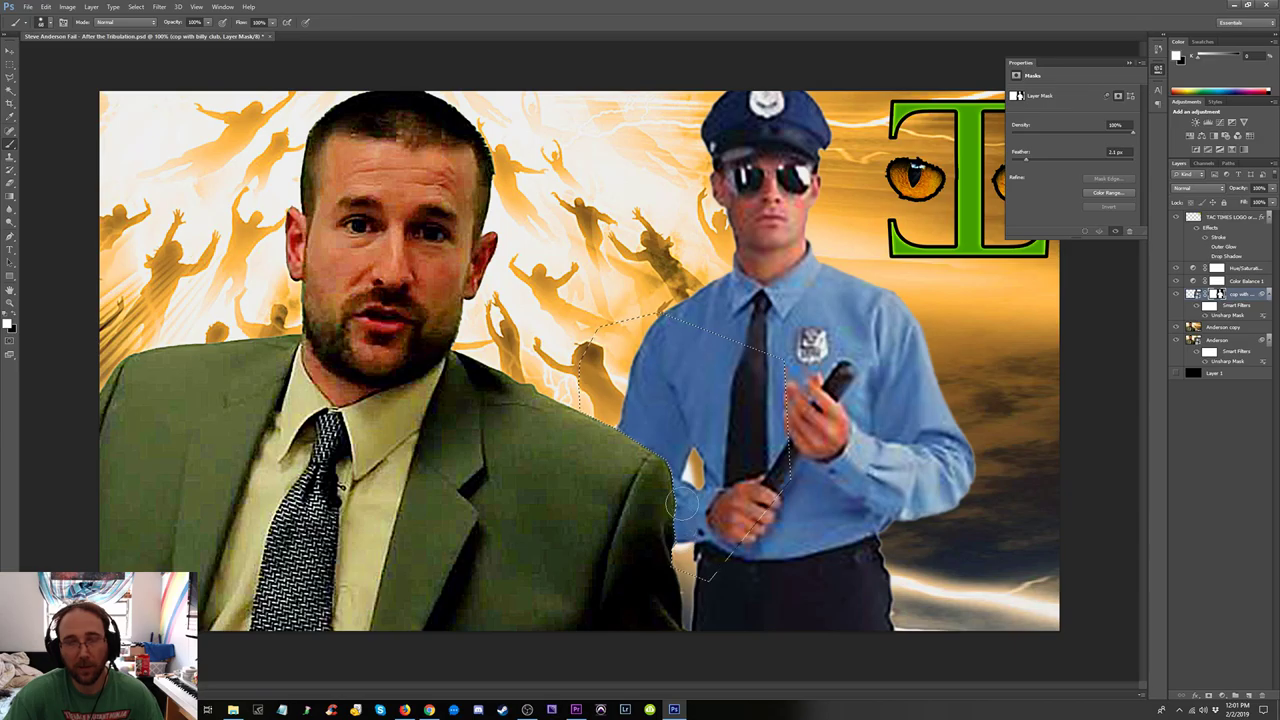
click(15, 317)
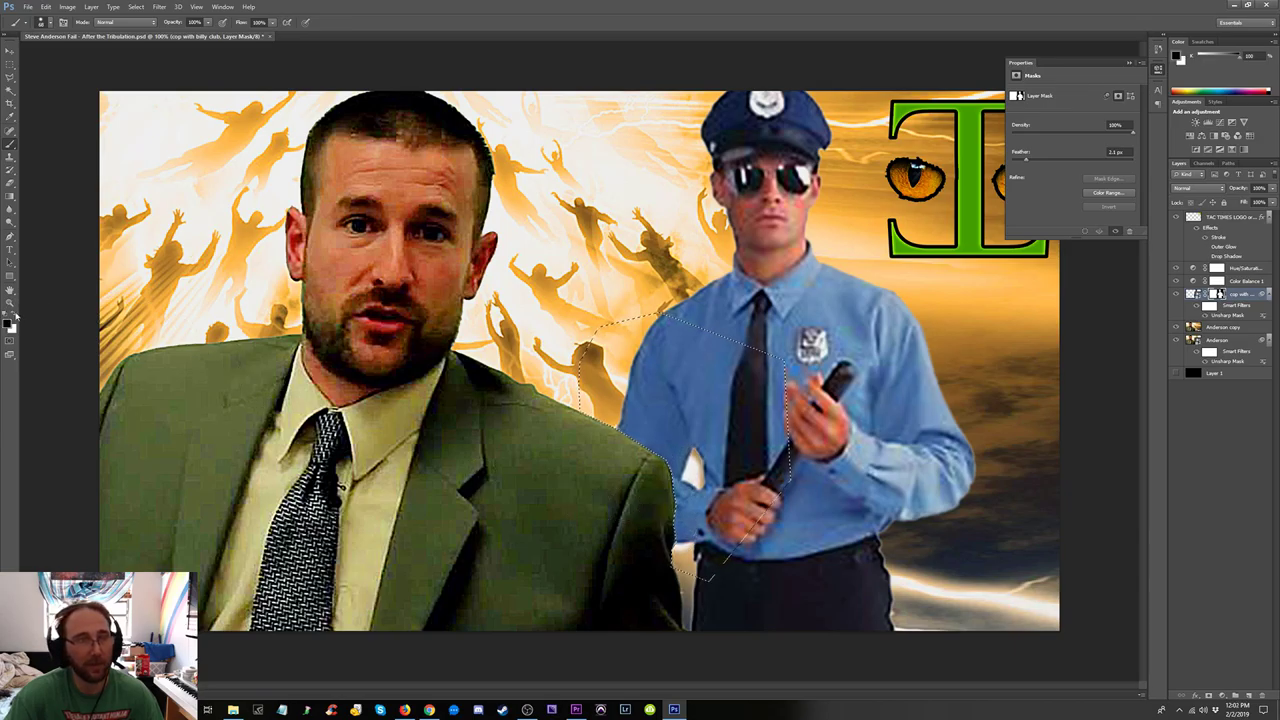
click(690, 466)
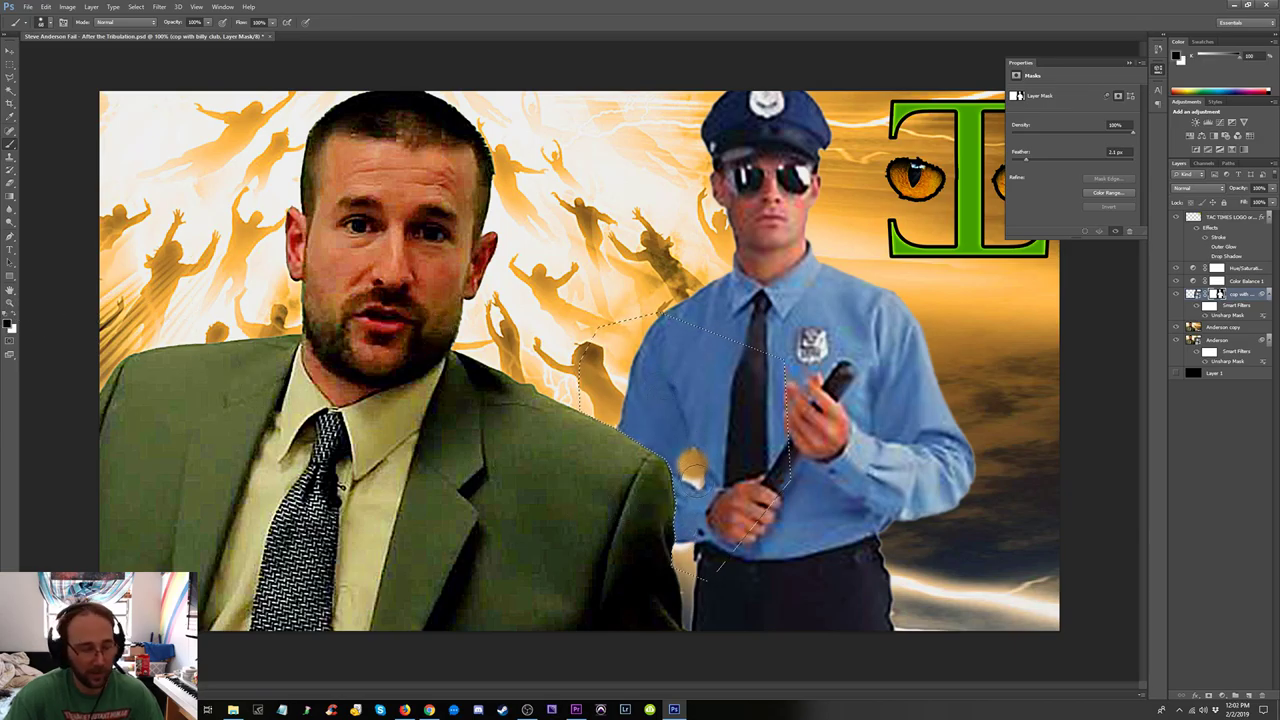
key(alt+z)
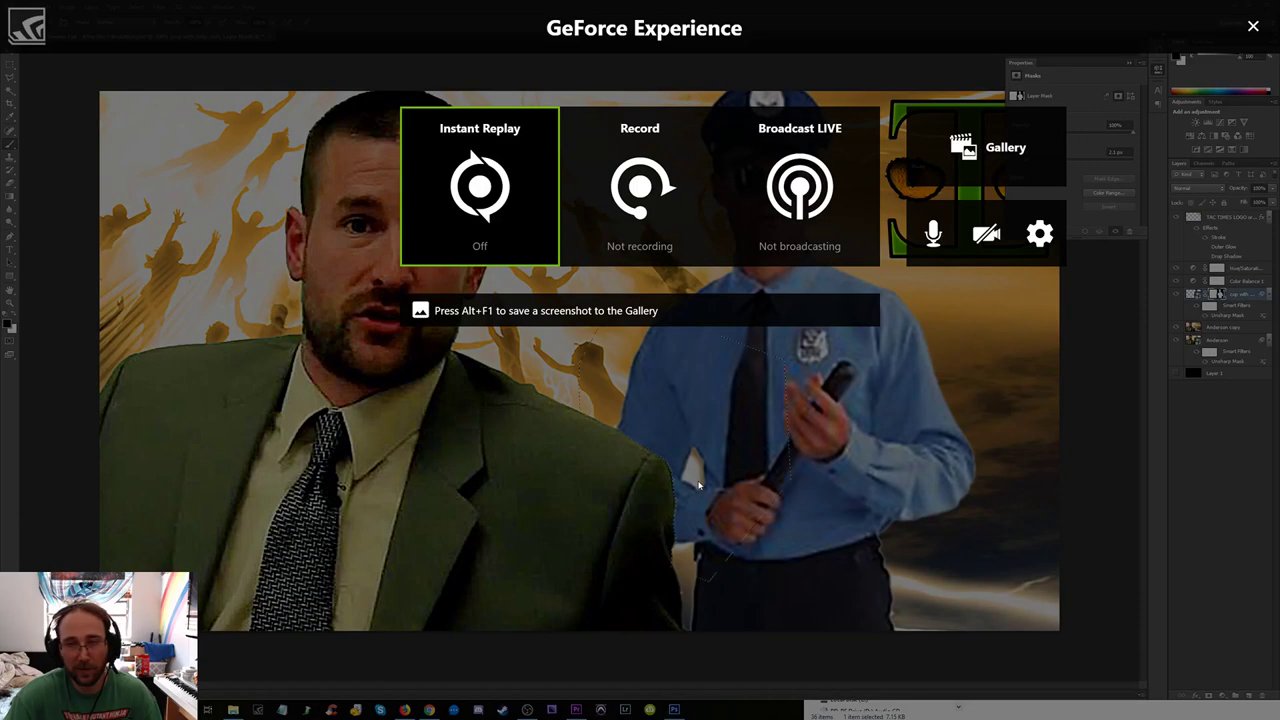
key(alt+z)
key(alt+z)
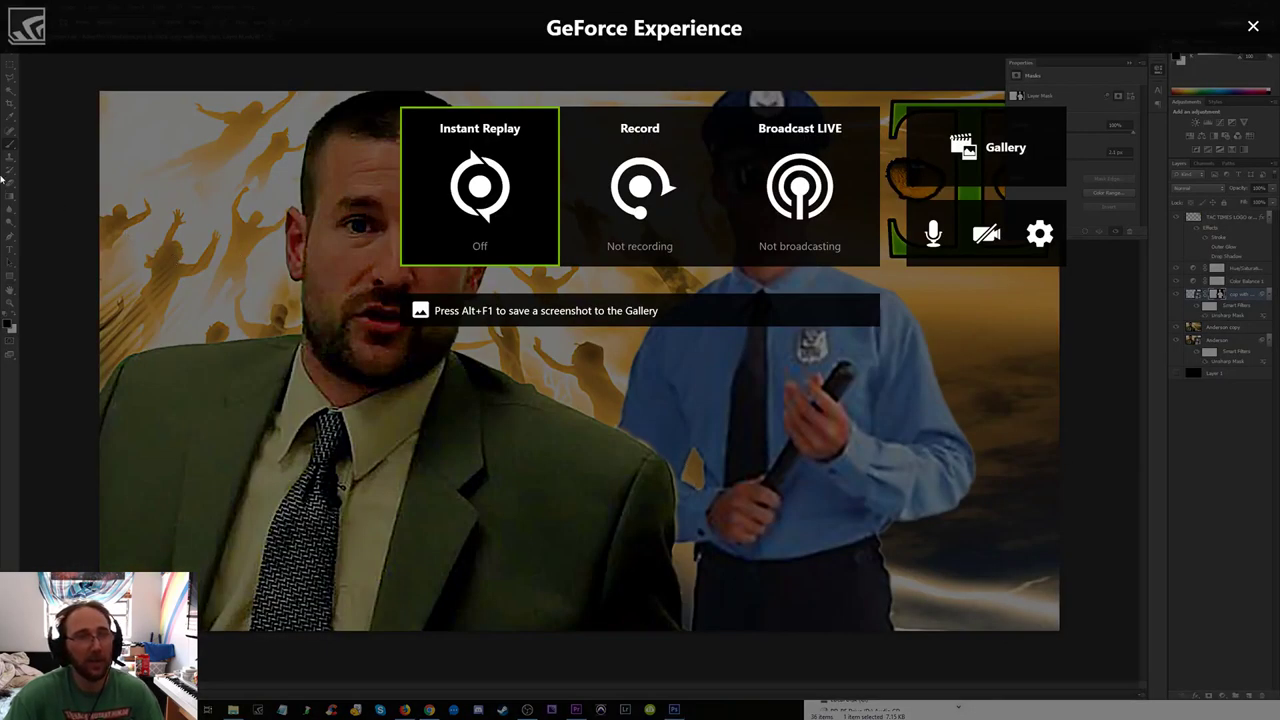
key(alt+z)
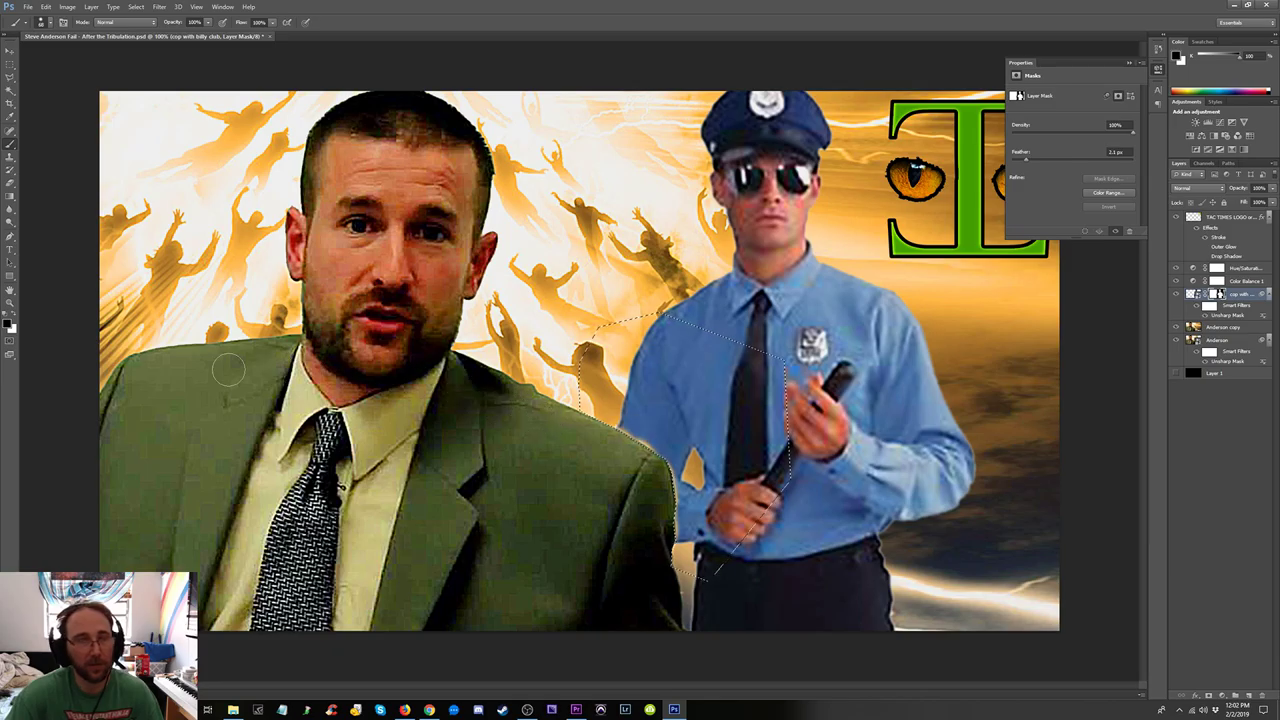
key(x)
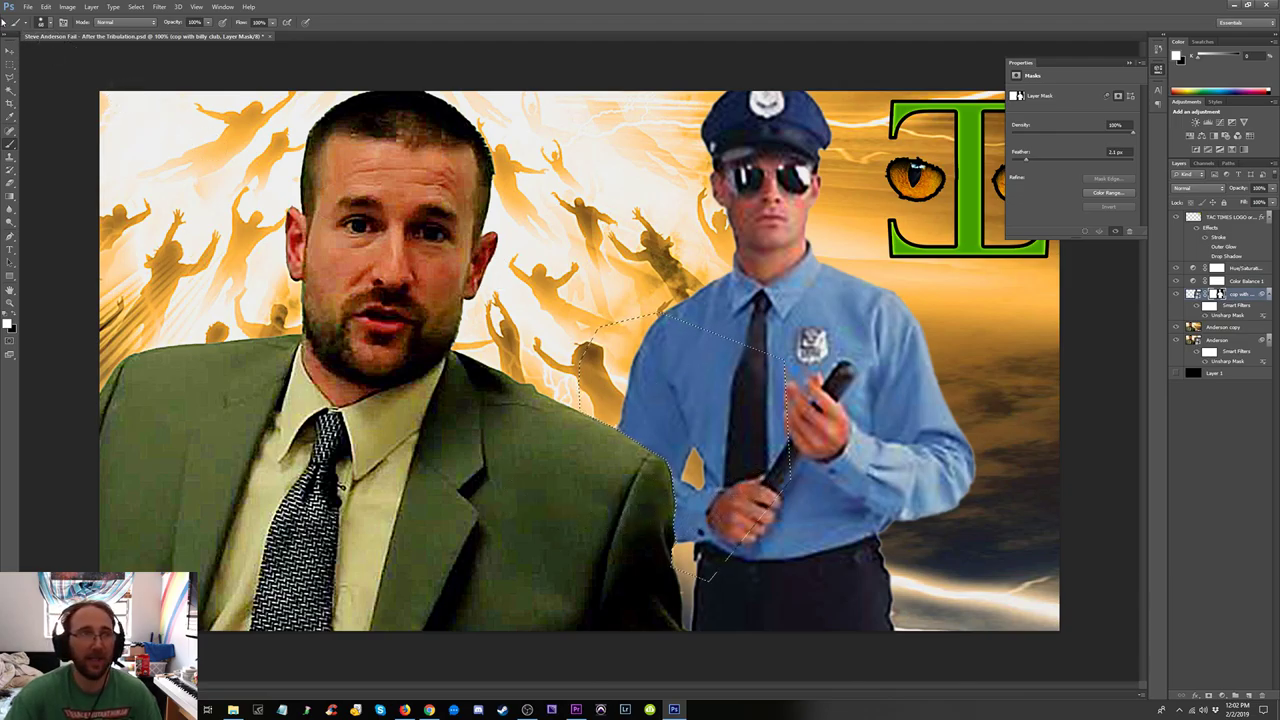
Deselect the shoulder area and target the officer layer's image thumbnail instead of its mask.
click(10, 62)
click(537, 214)
key(ctrl+minus)
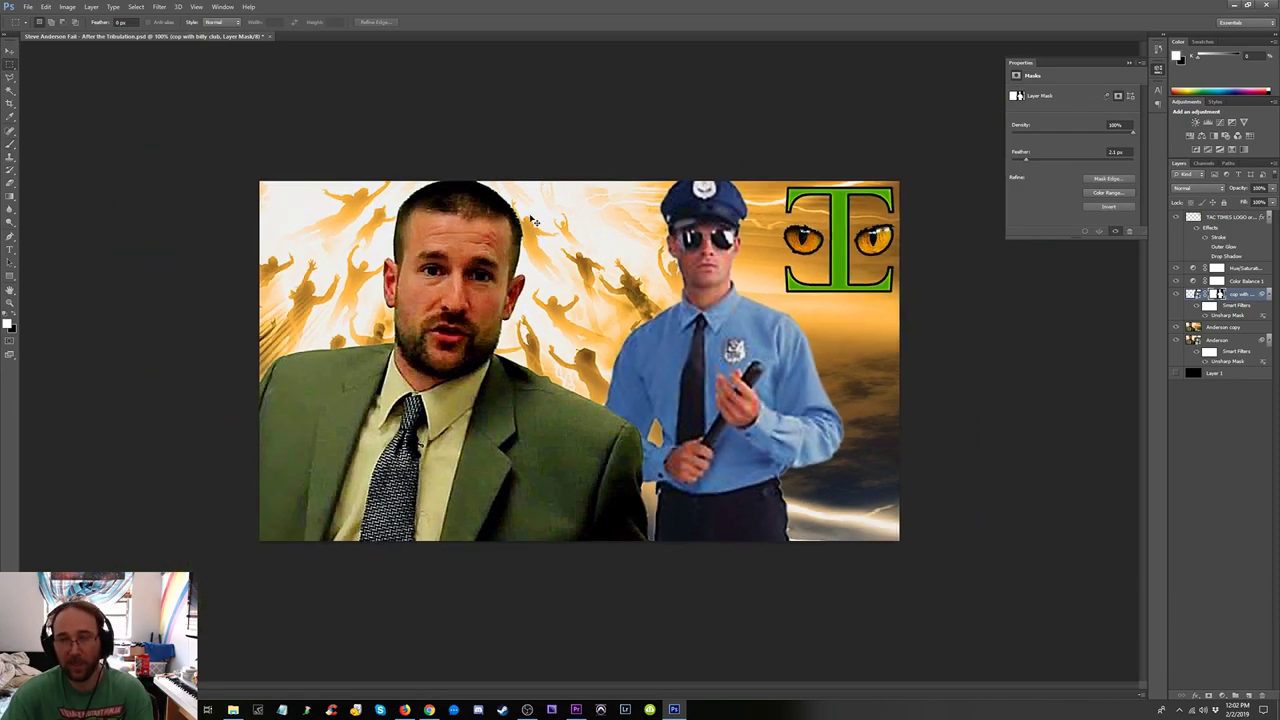
key(ctrl+minus)
key(ctrl+plus)
key(ctrl+plus)
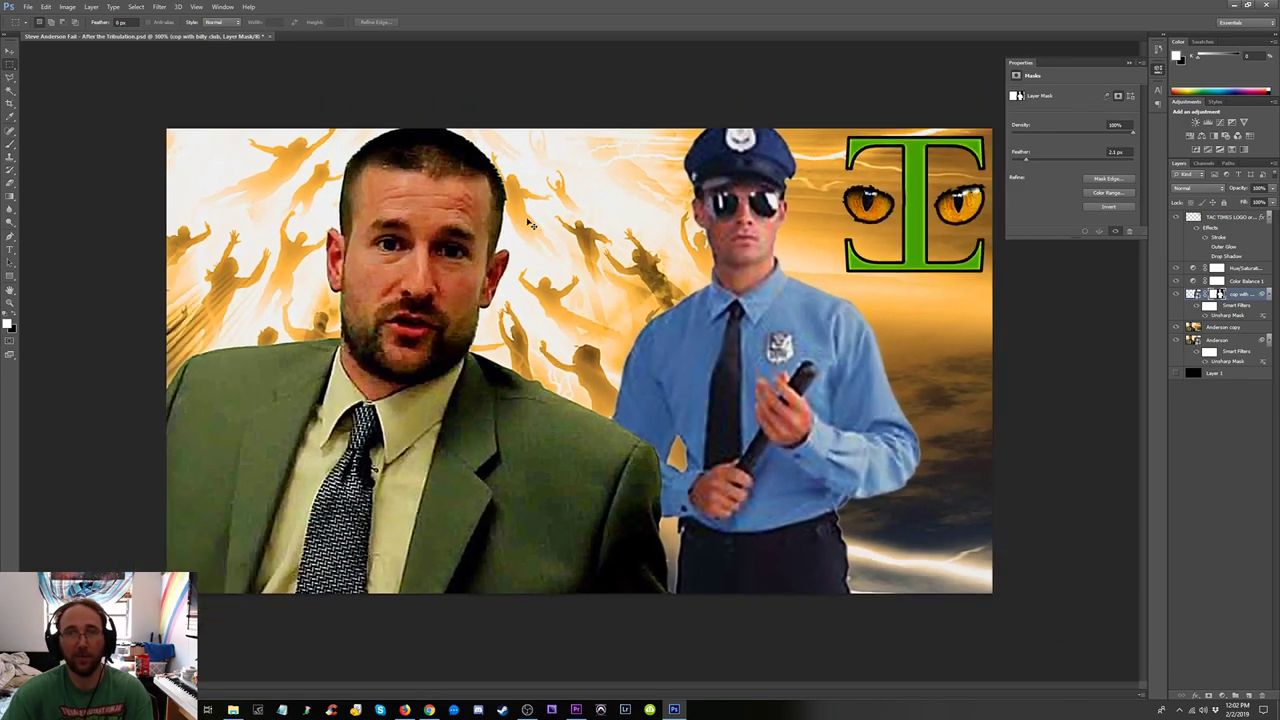
key(ctrl+minus)
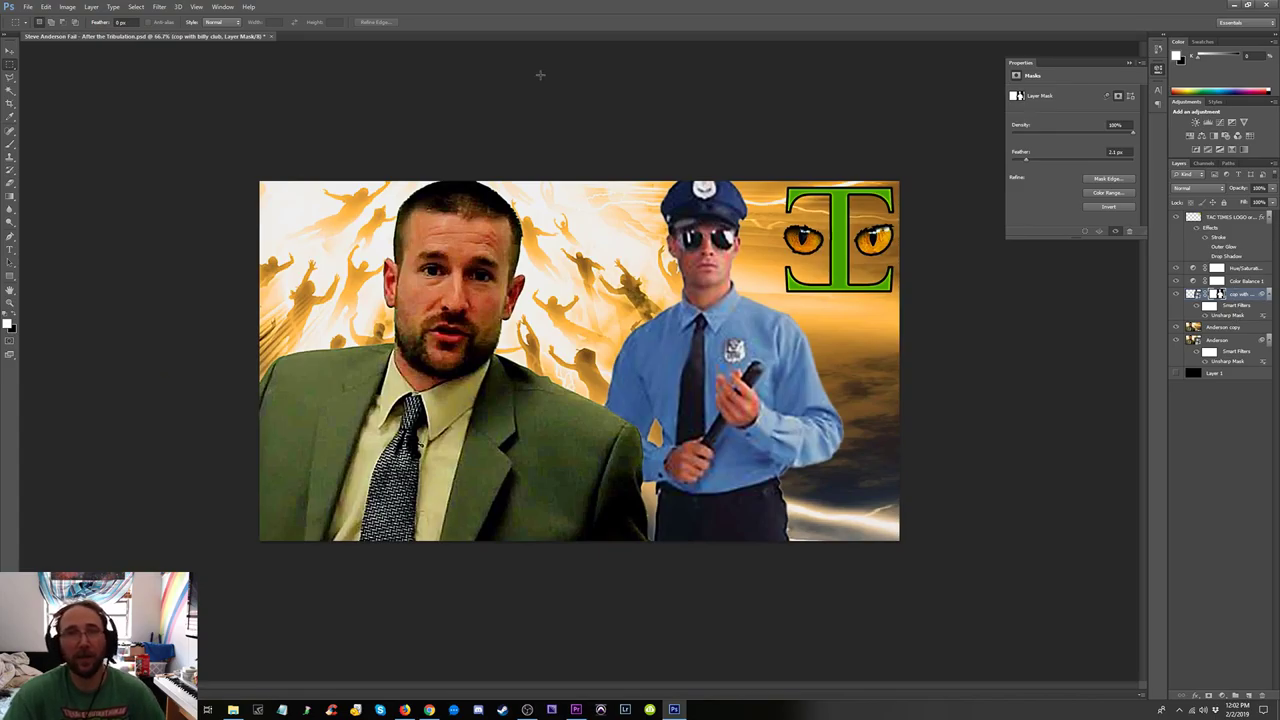
click(1198, 296)
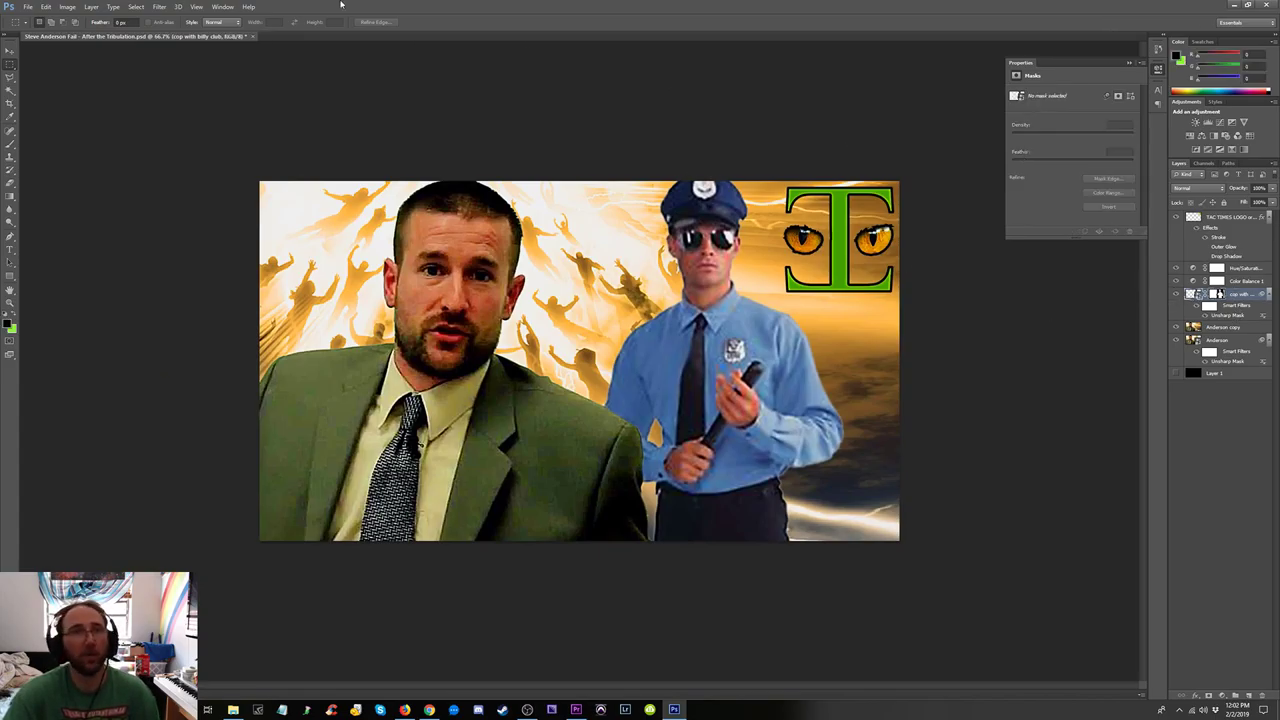
click(159, 7)
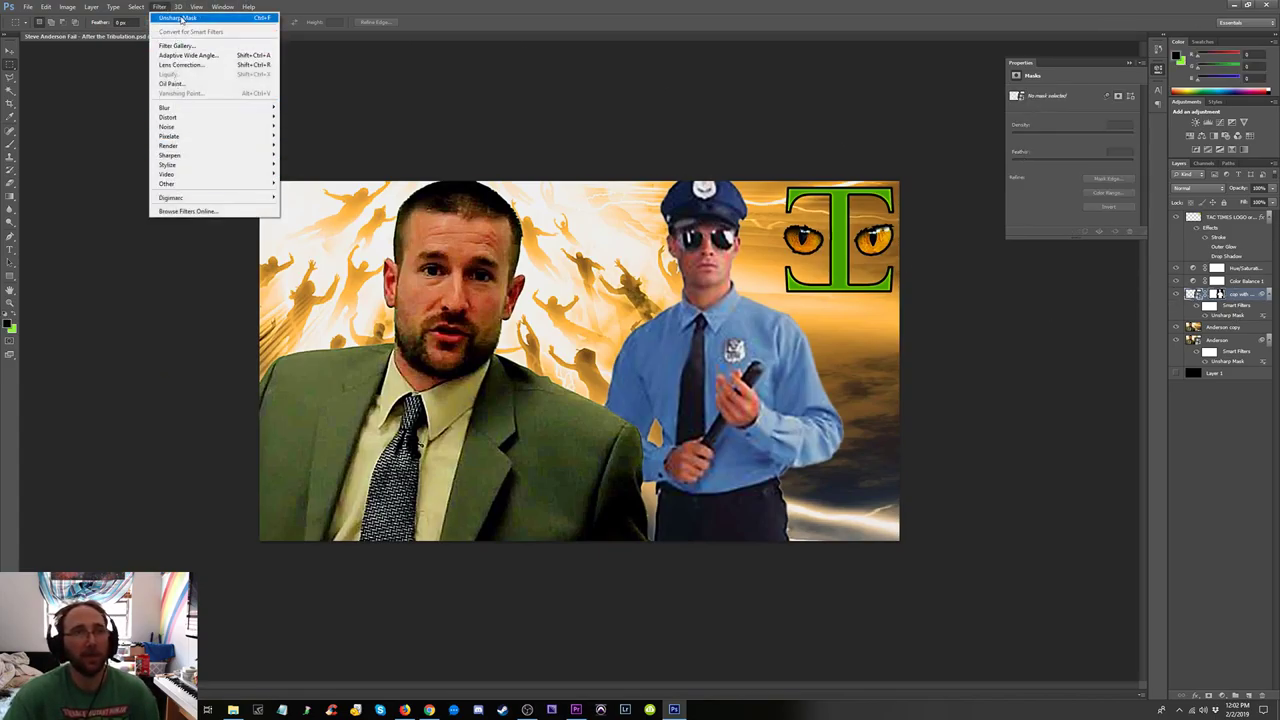
Apply another Unsharp Mask to the officer at 47% amount and 58.9-pixel radius, checking the preview.
click(185, 18)
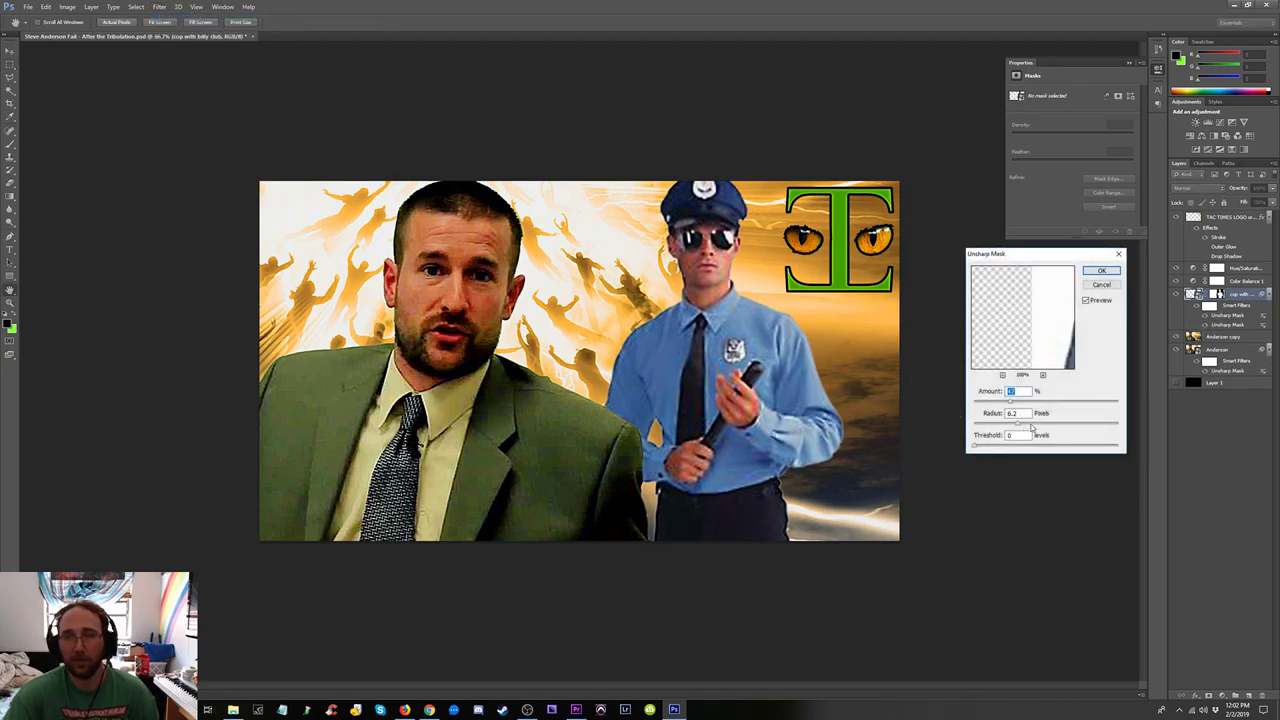
drag(1050, 424, 1055, 428)
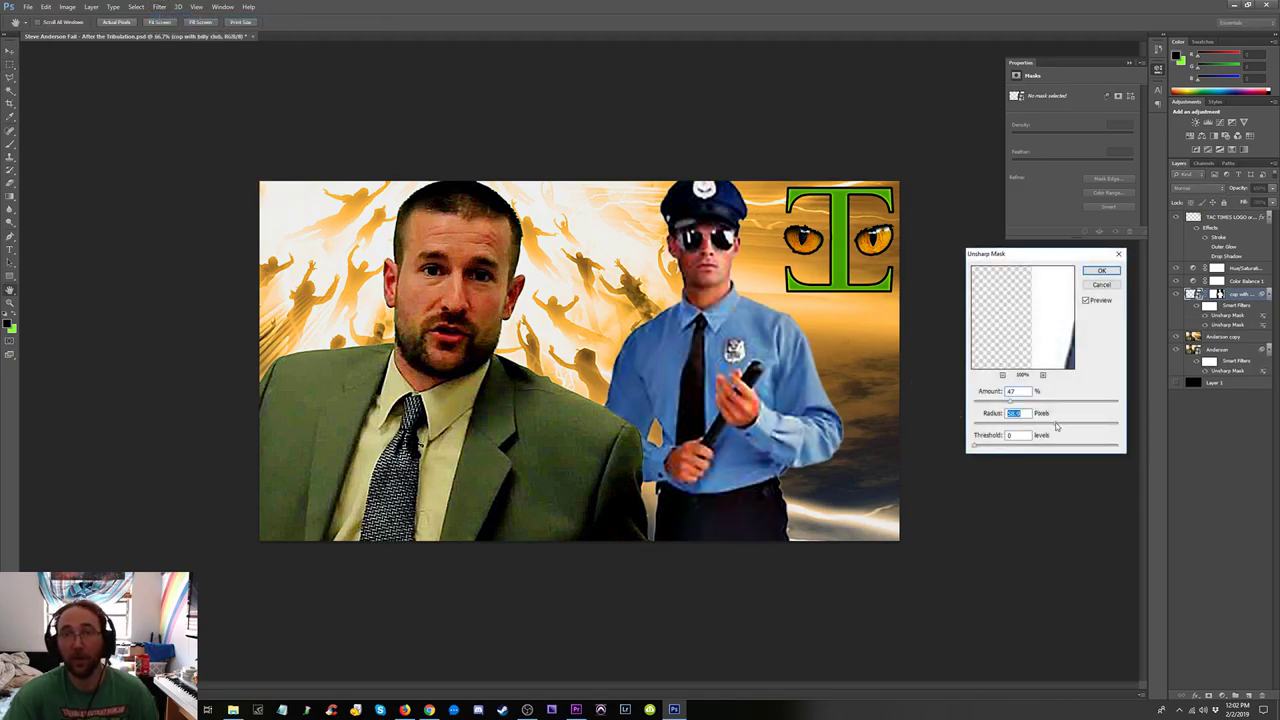
click(1087, 302)
click(1087, 302)
click(1087, 302)
click(1087, 302)
click(1087, 302)
click(1087, 302)
click(1087, 302)
click(1087, 302)
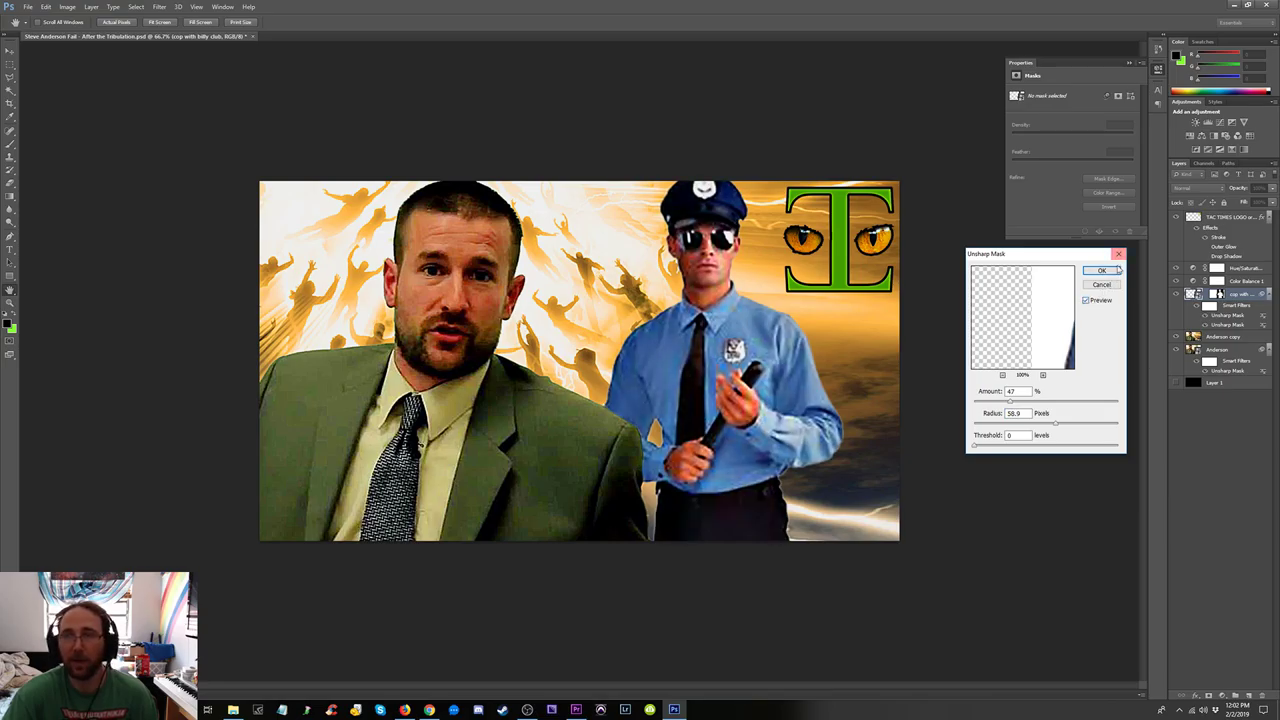
click(1102, 270)
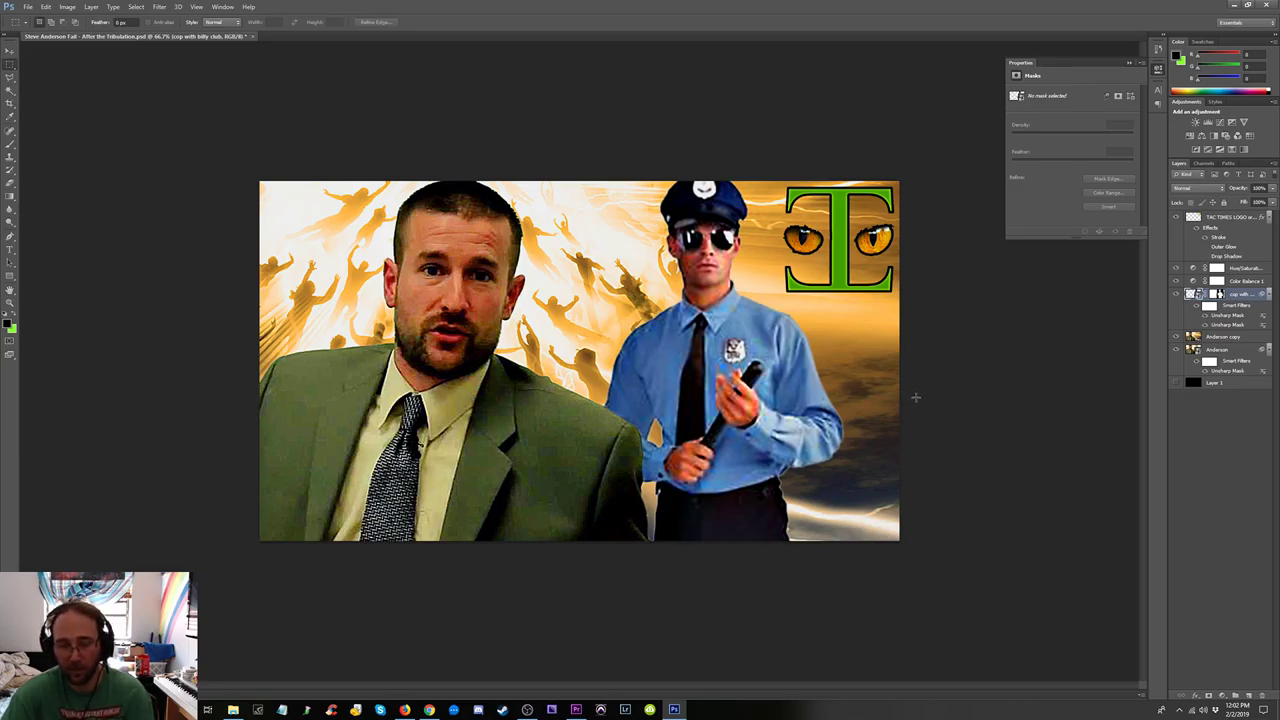
key(ctrl+minus)
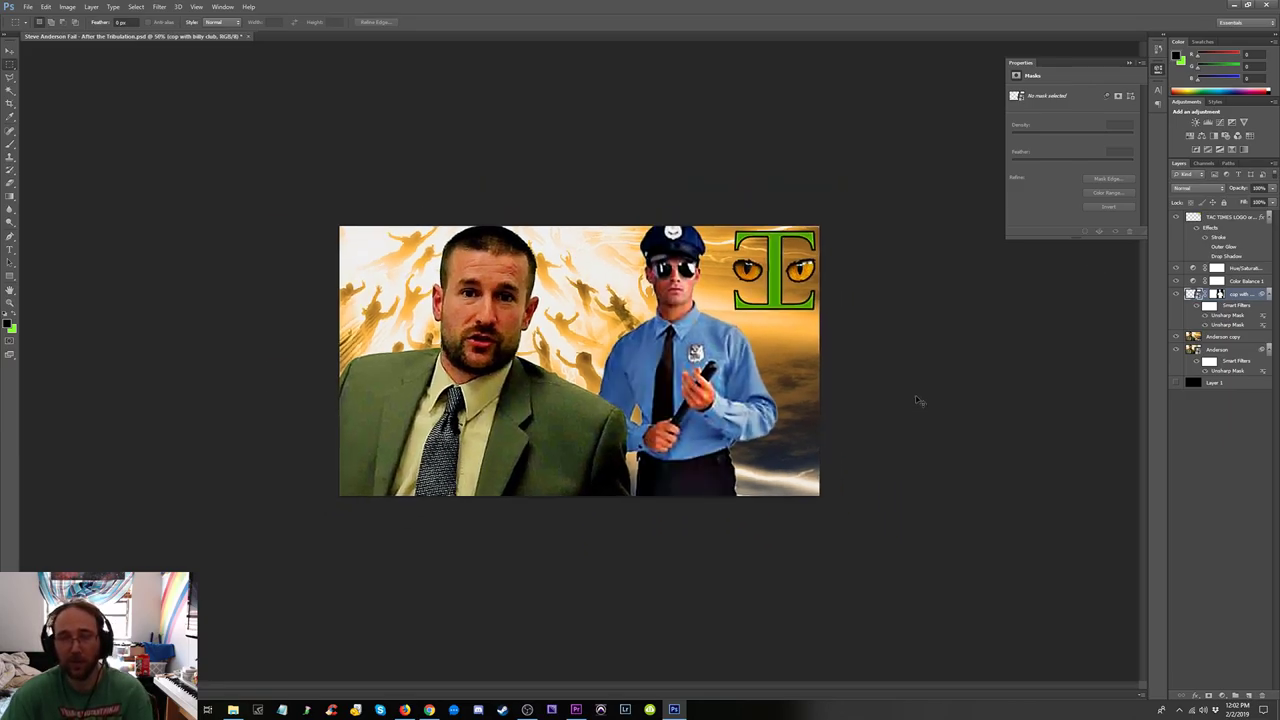
click(1220, 339)
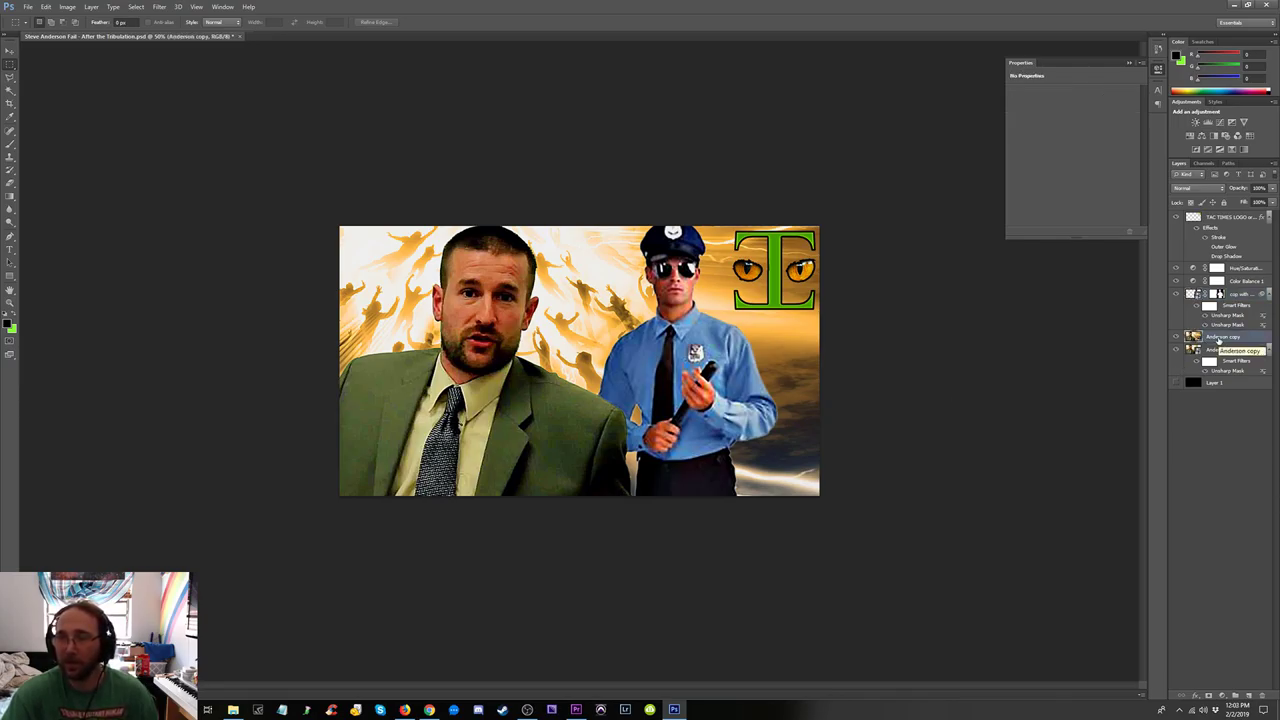
key(ctrl+t)
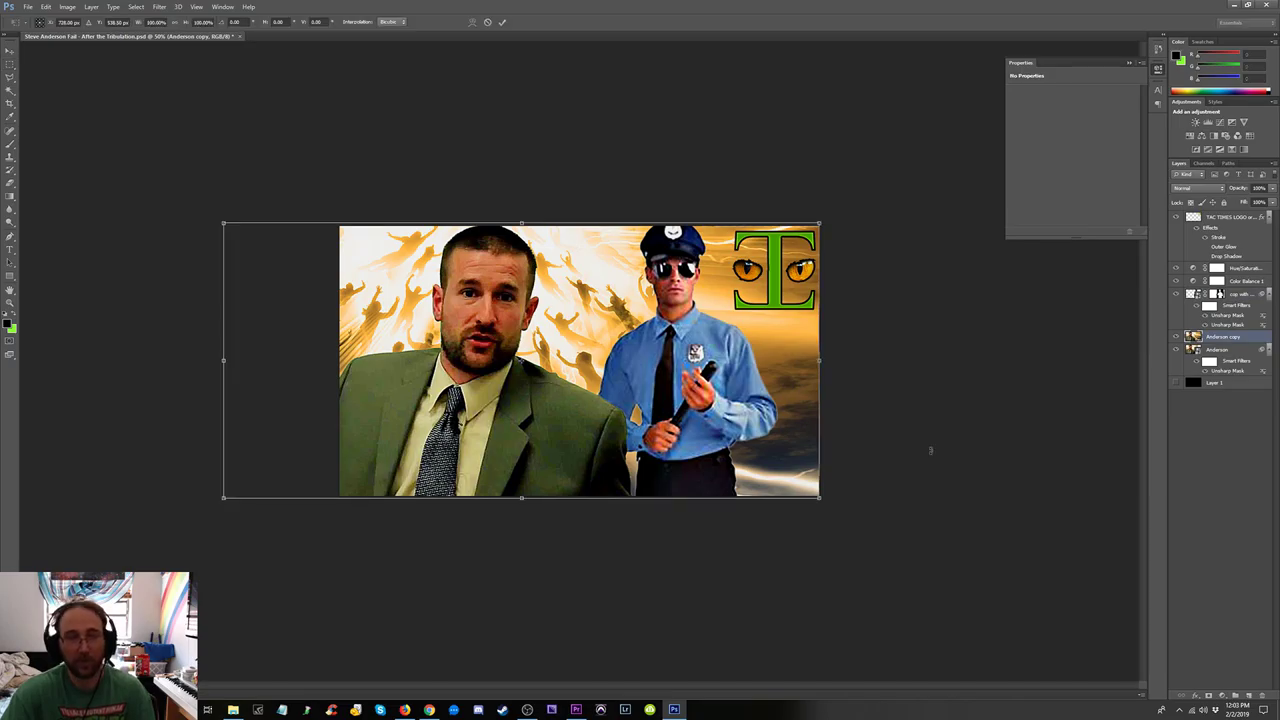
drag(820, 497, 857, 520)
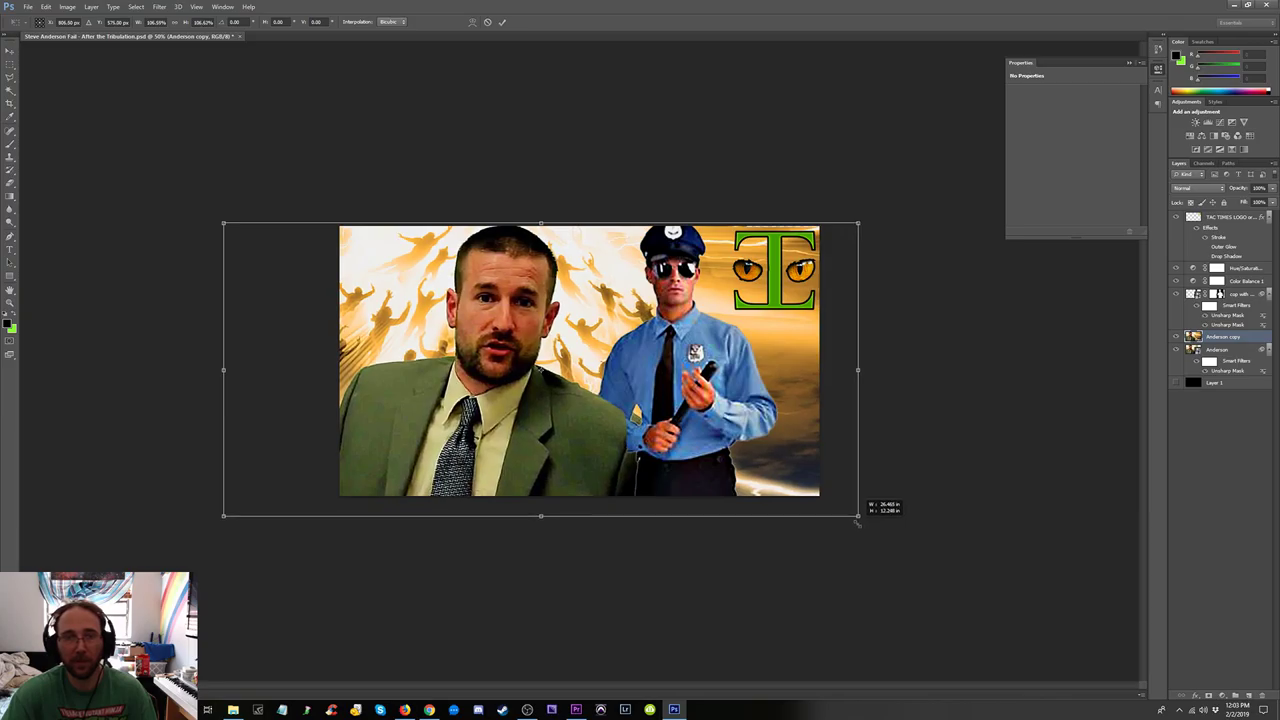
drag(857, 520, 857, 521)
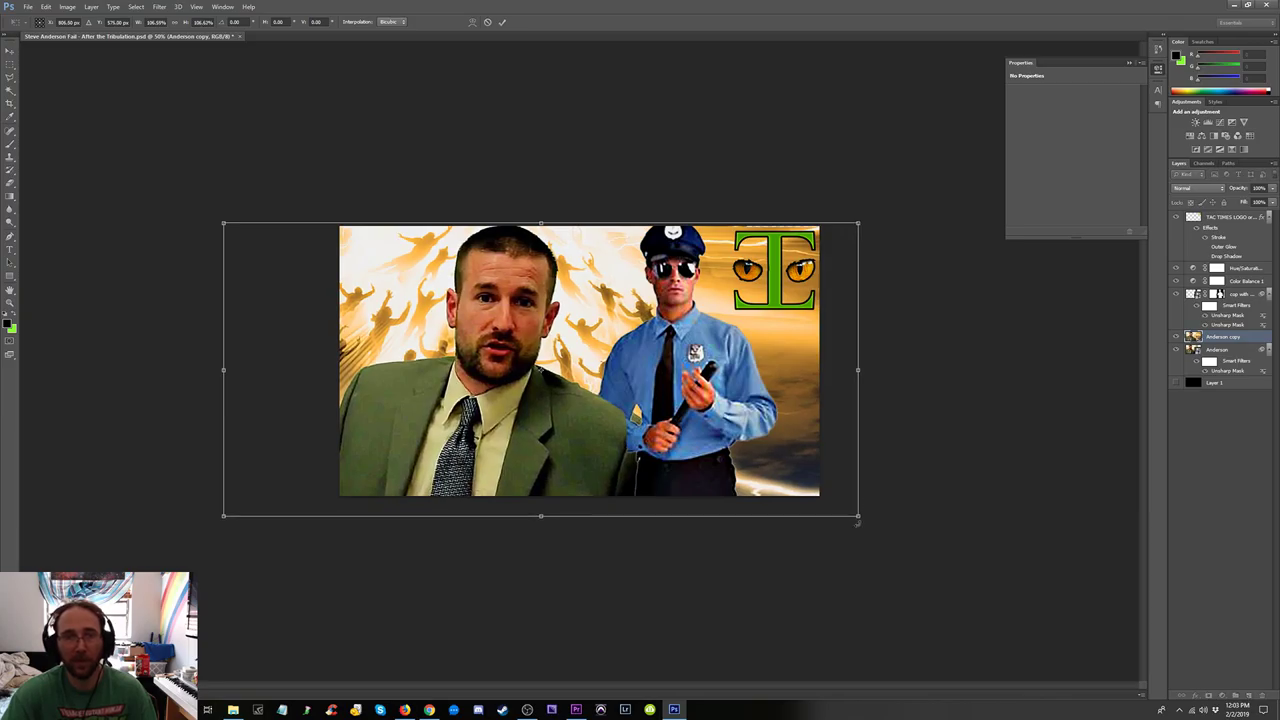
key(Return)
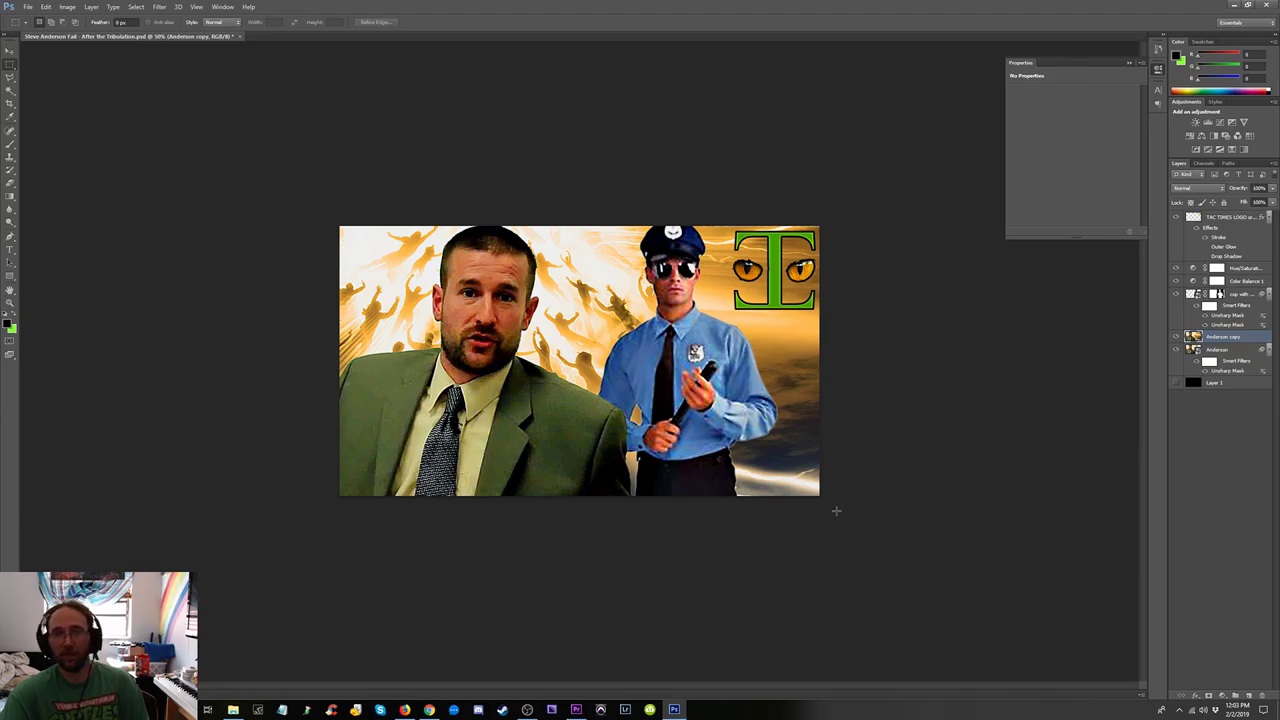
click(10, 50)
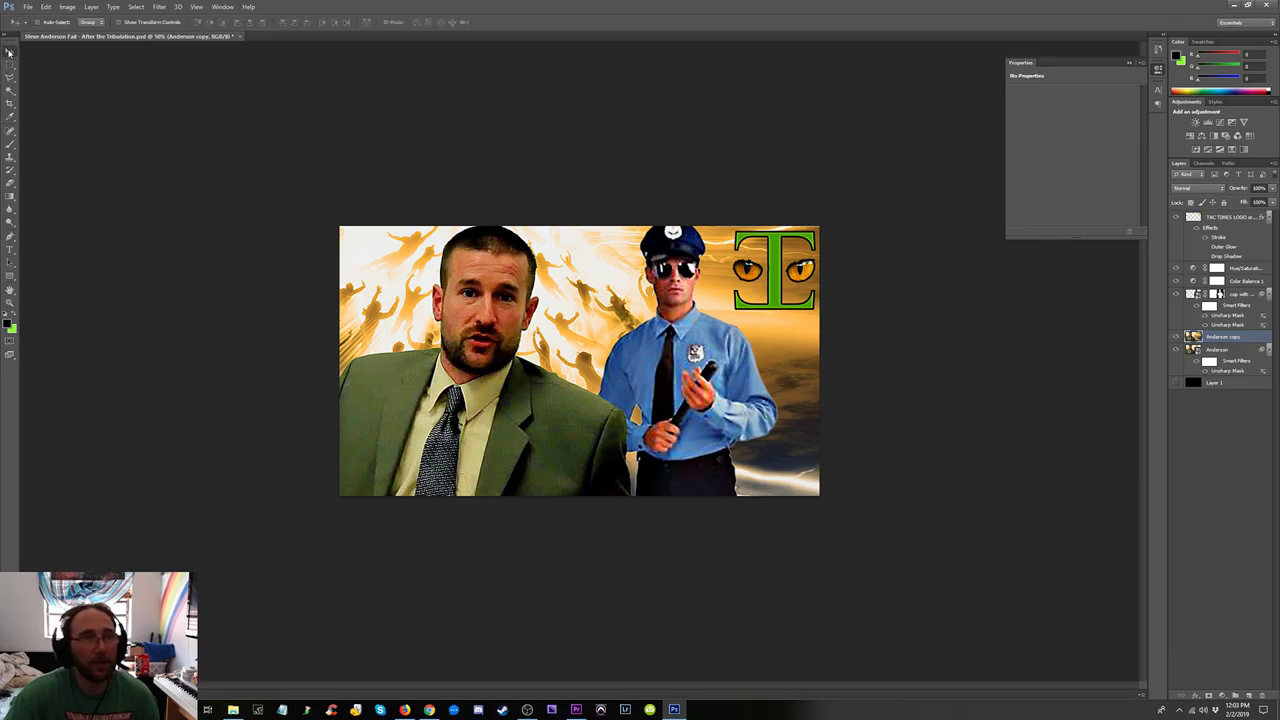
Enlarge the Anderson copy pastor layer with Free Transform, after undoing a trial downward move.
drag(474, 350, 474, 410)
key(ctrl+z)
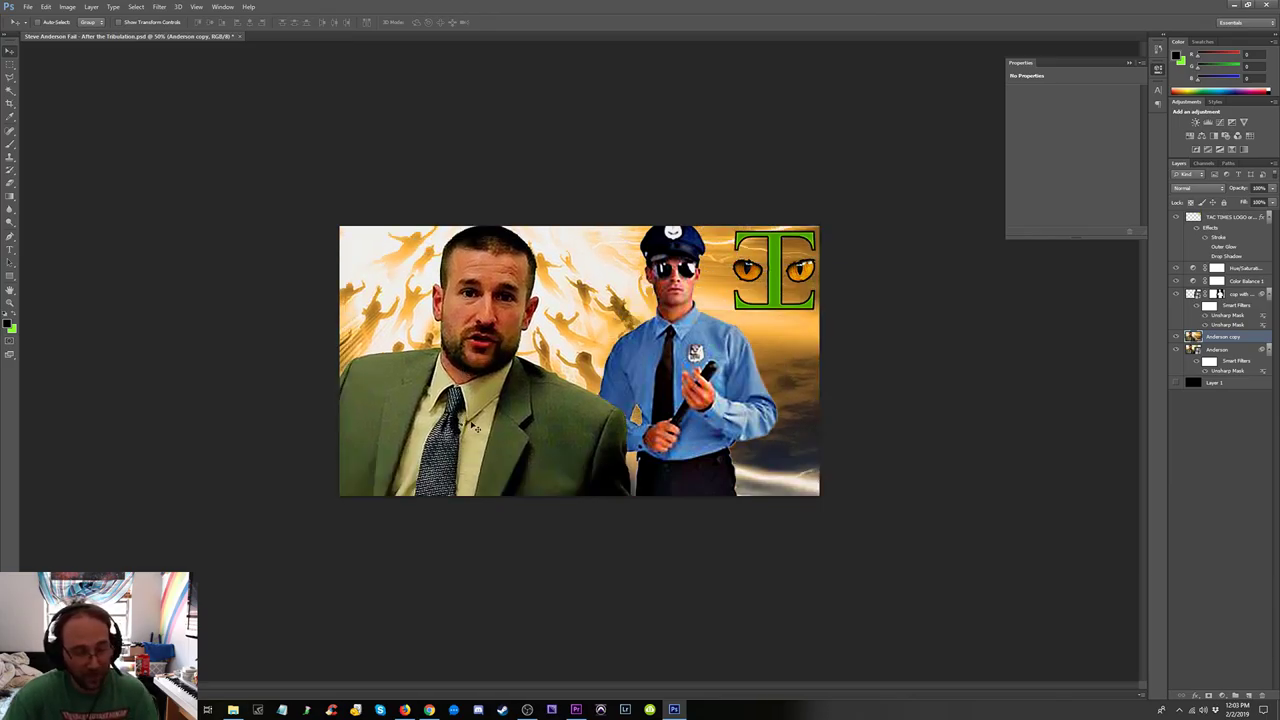
key(ctrl+t)
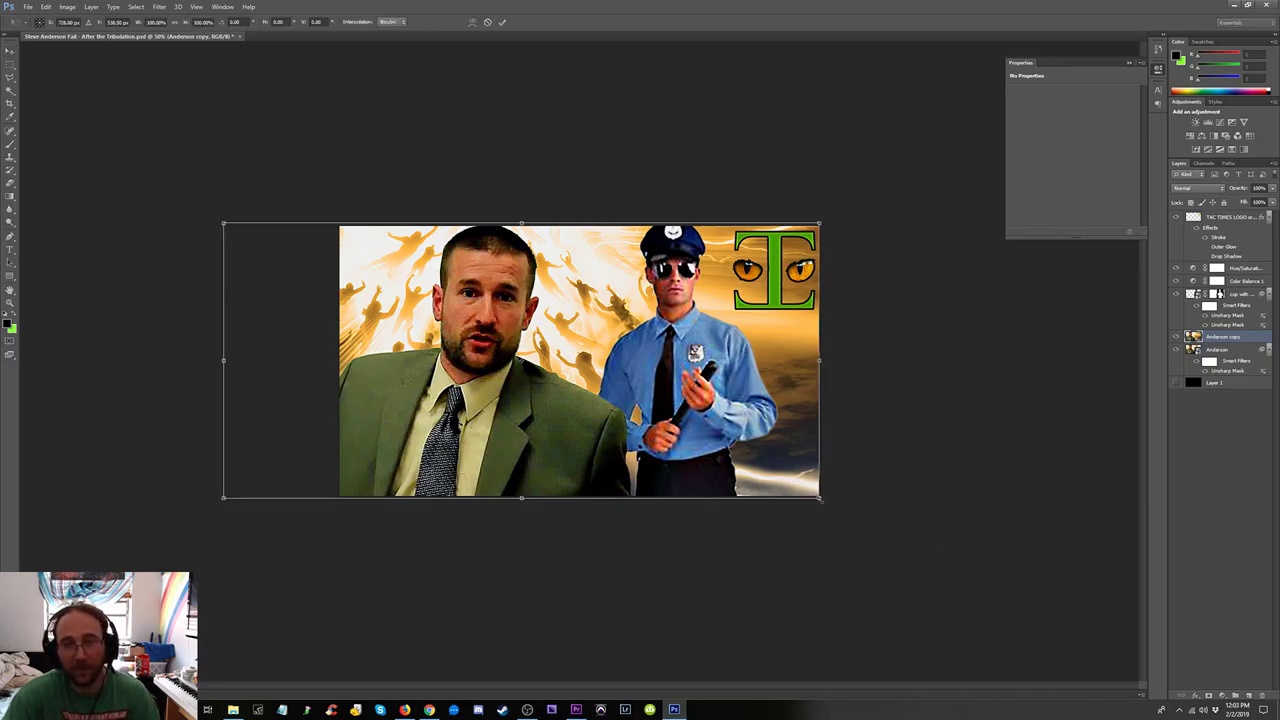
drag(820, 497, 892, 562)
key(Return)
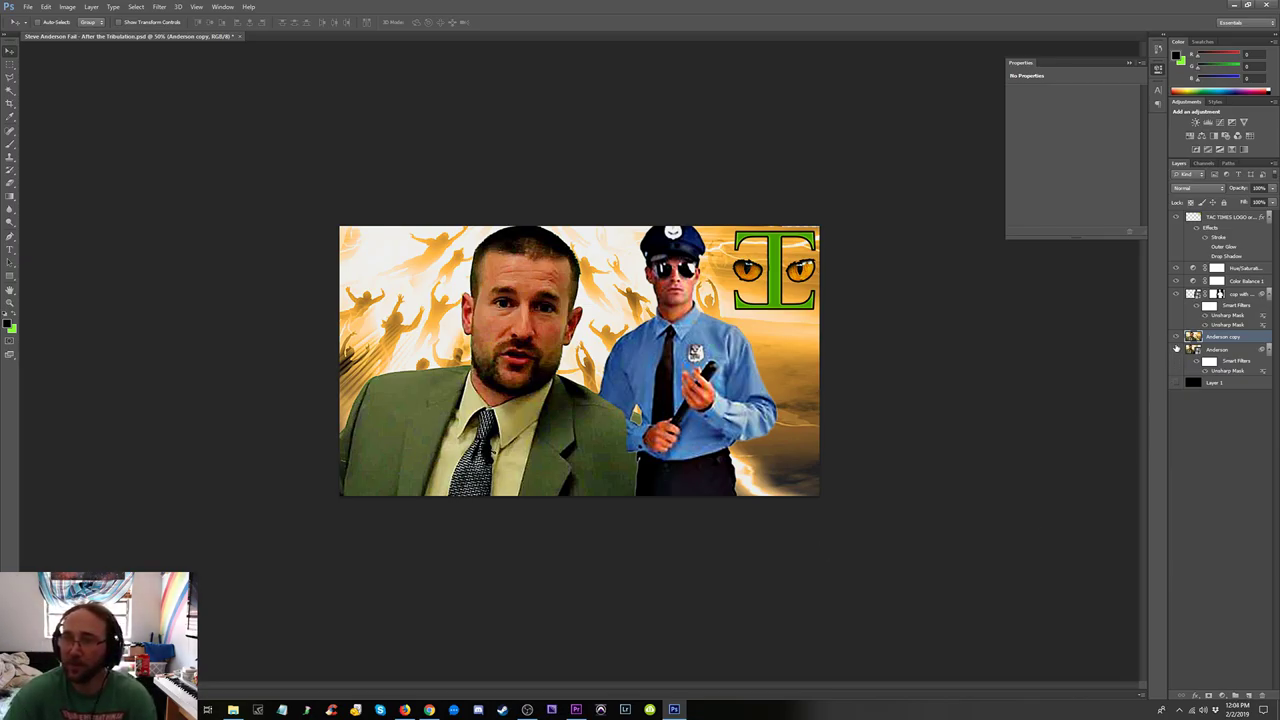
Hide the cop layer, zoom to 100% and pick the Polygonal Lasso tool.
click(1177, 295)
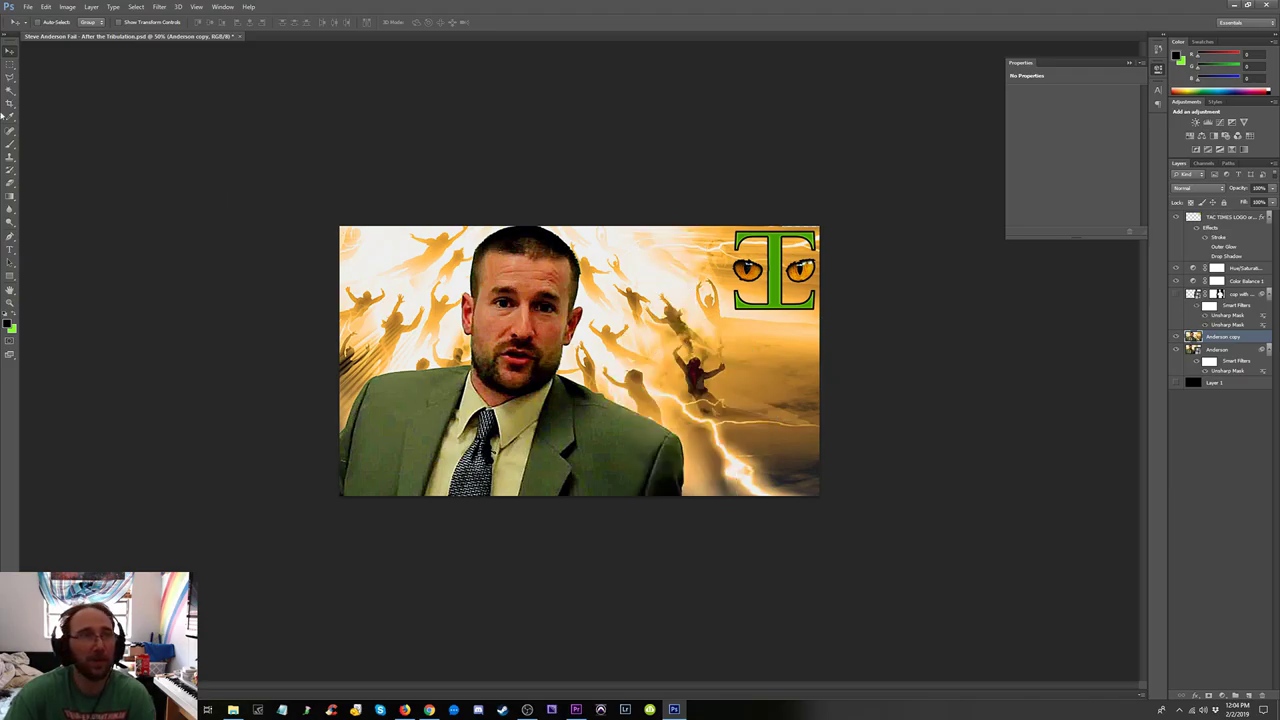
key(ctrl+plus)
key(ctrl+plus)
key(l)
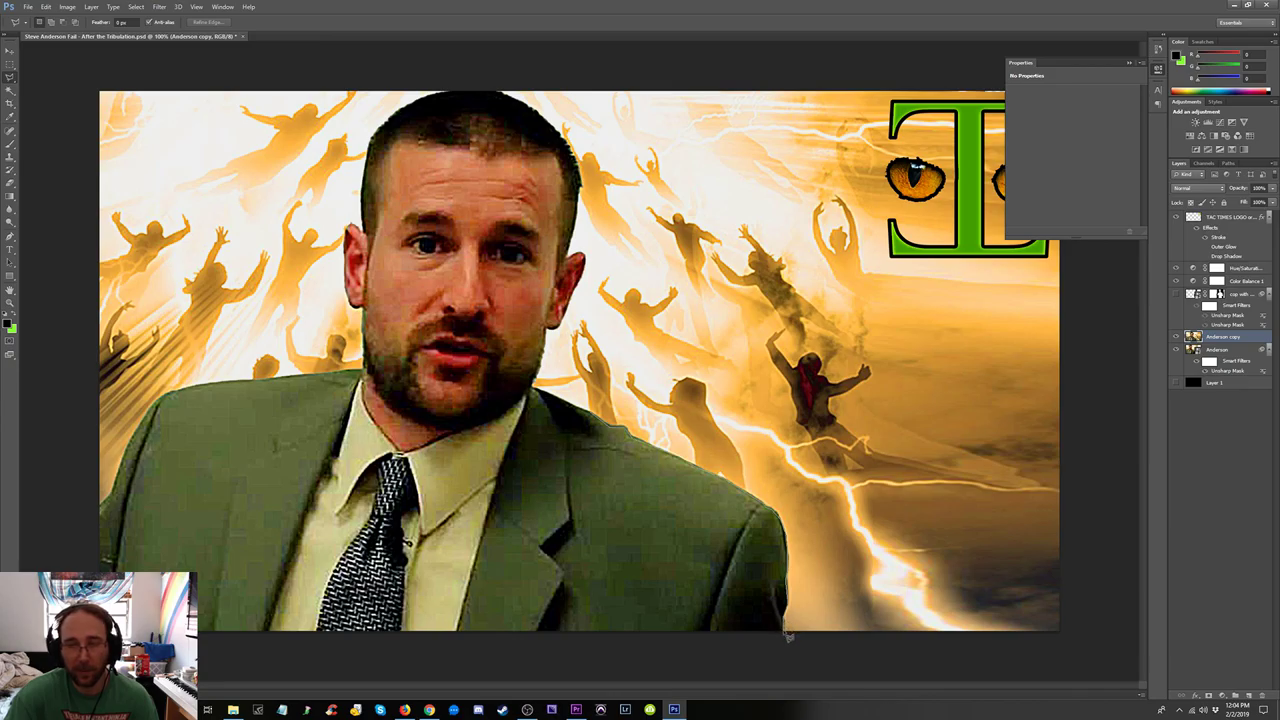
Trace a polygonal selection around the pastor's suit, then make the cop layer visible again.
drag(787, 636, 799, 656)
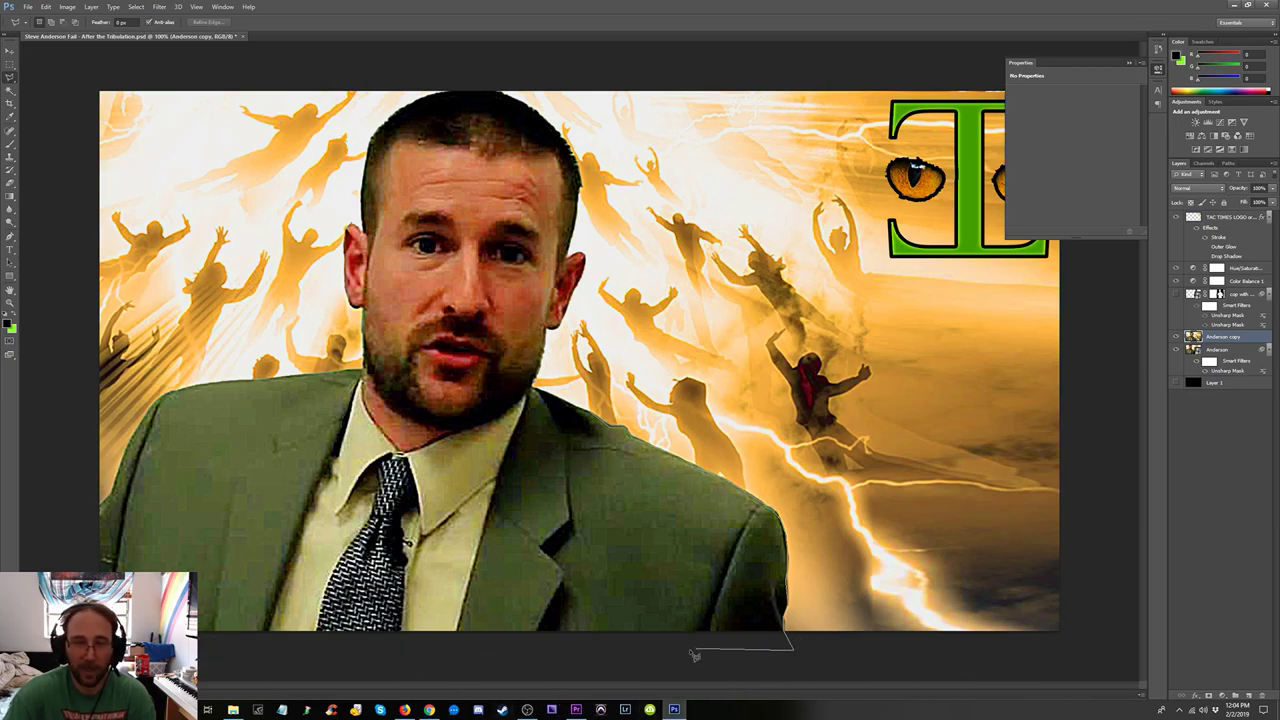
click(58, 659)
click(54, 542)
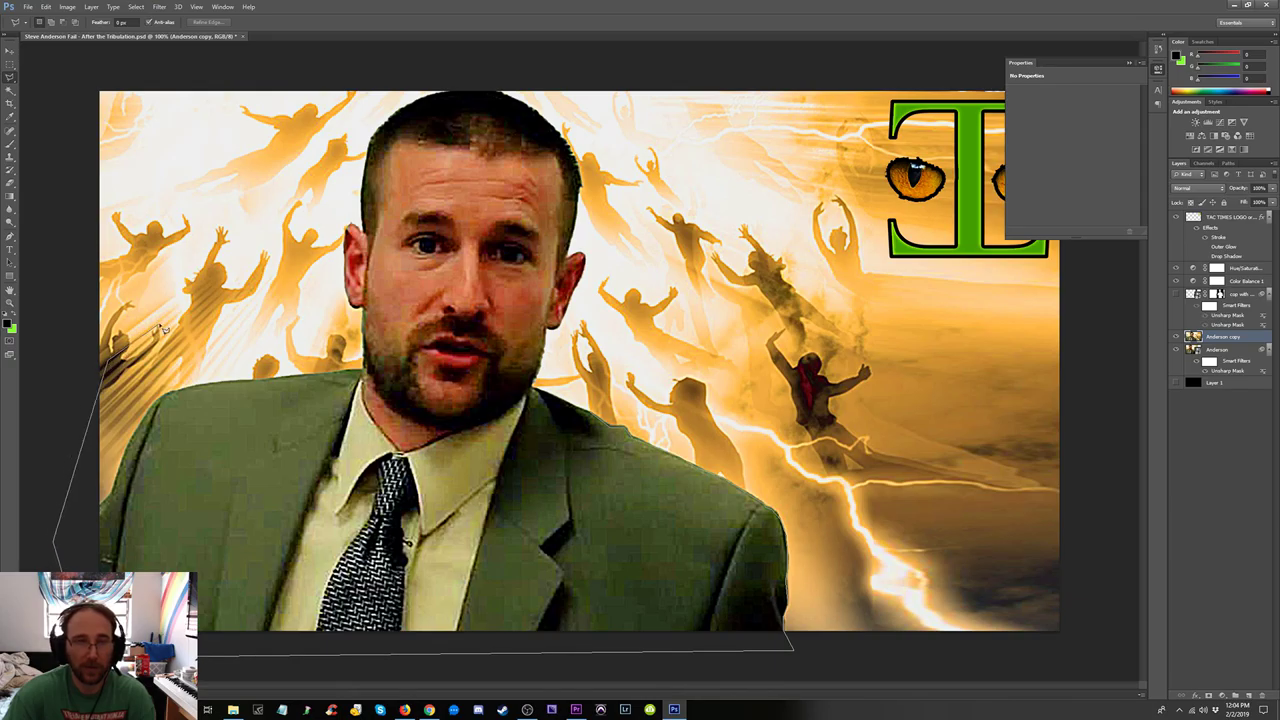
click(107, 362)
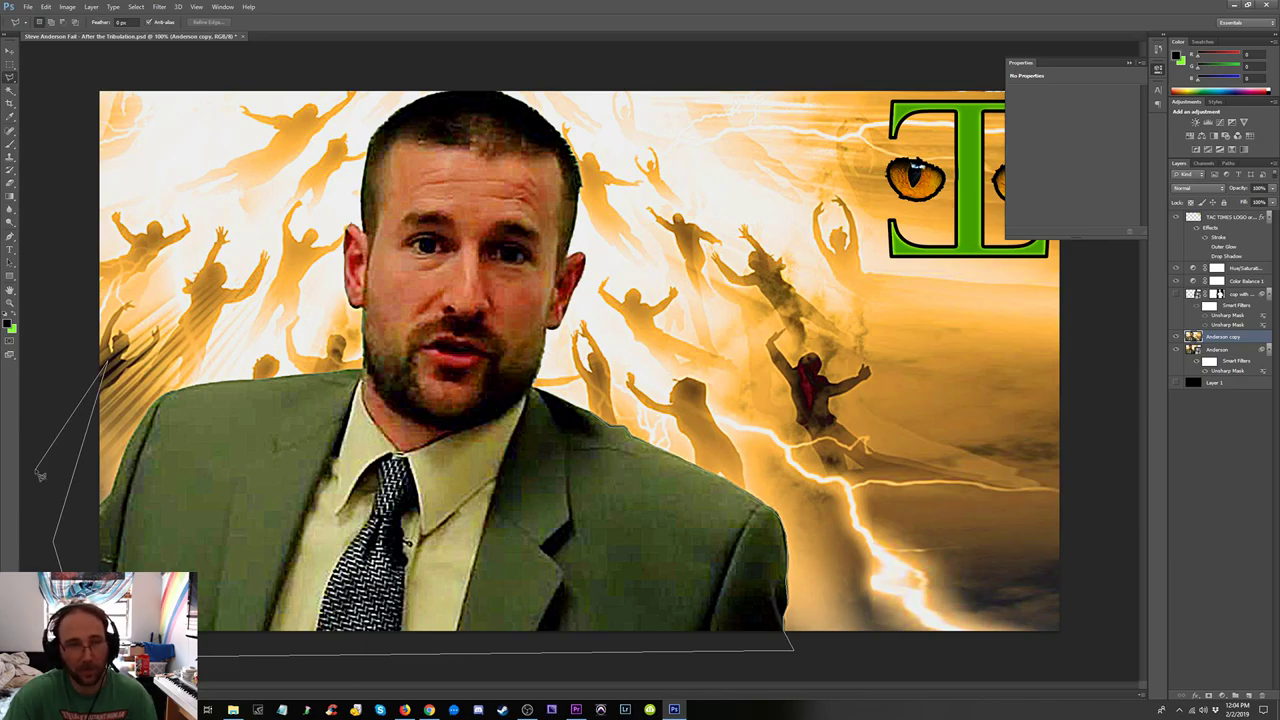
key(alt+z)
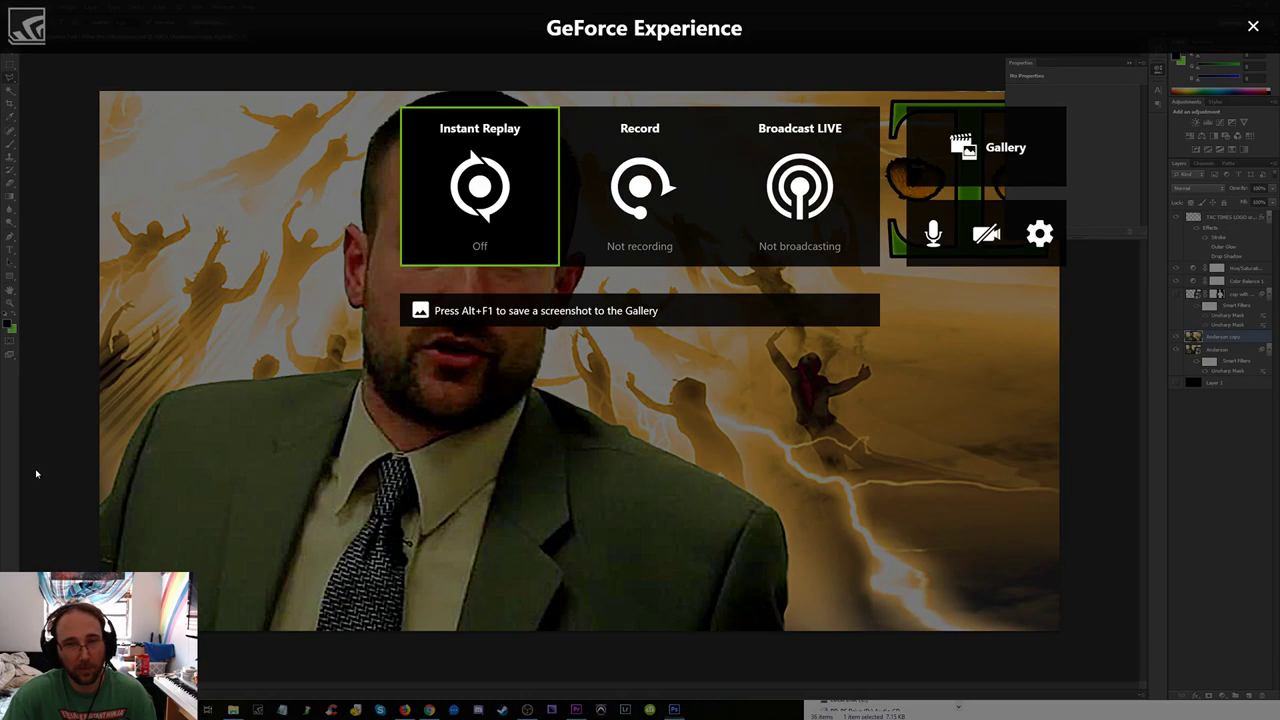
key(alt+z)
double_click(410, 440)
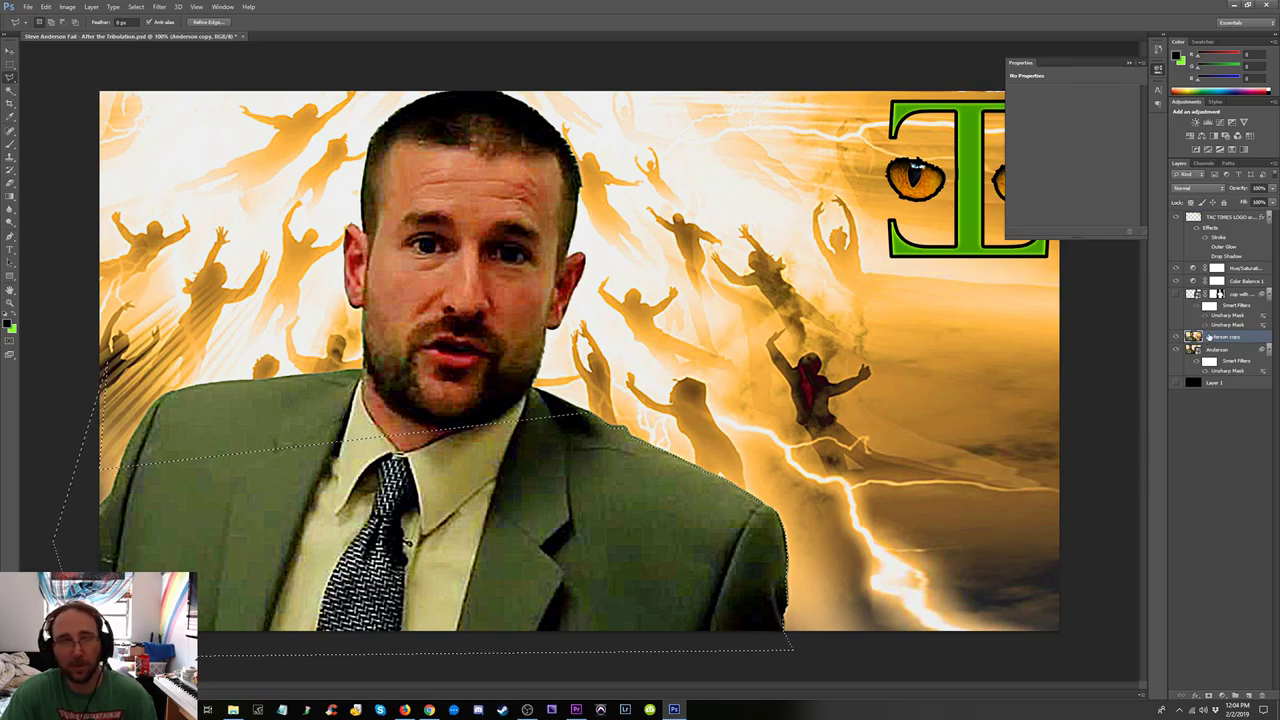
click(1177, 294)
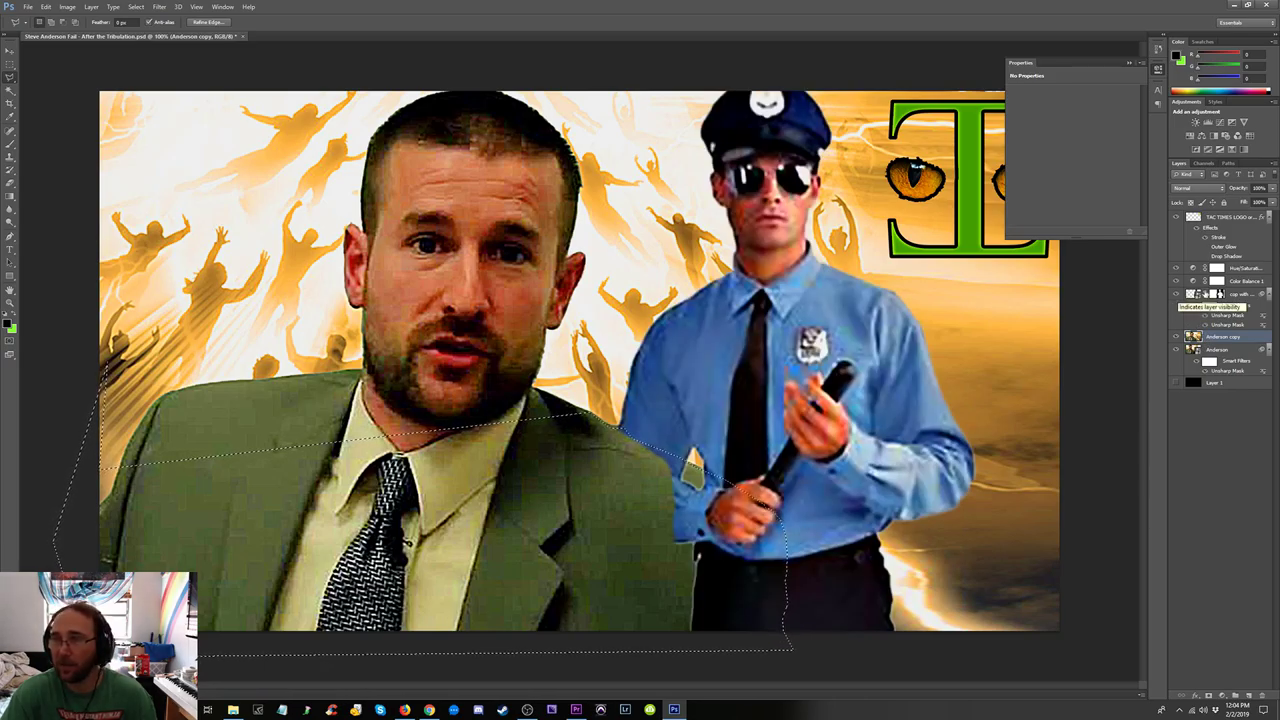
Paint black on the cop layer mask inside the suit selection to hide the officer's hand, then deselect.
click(1218, 294)
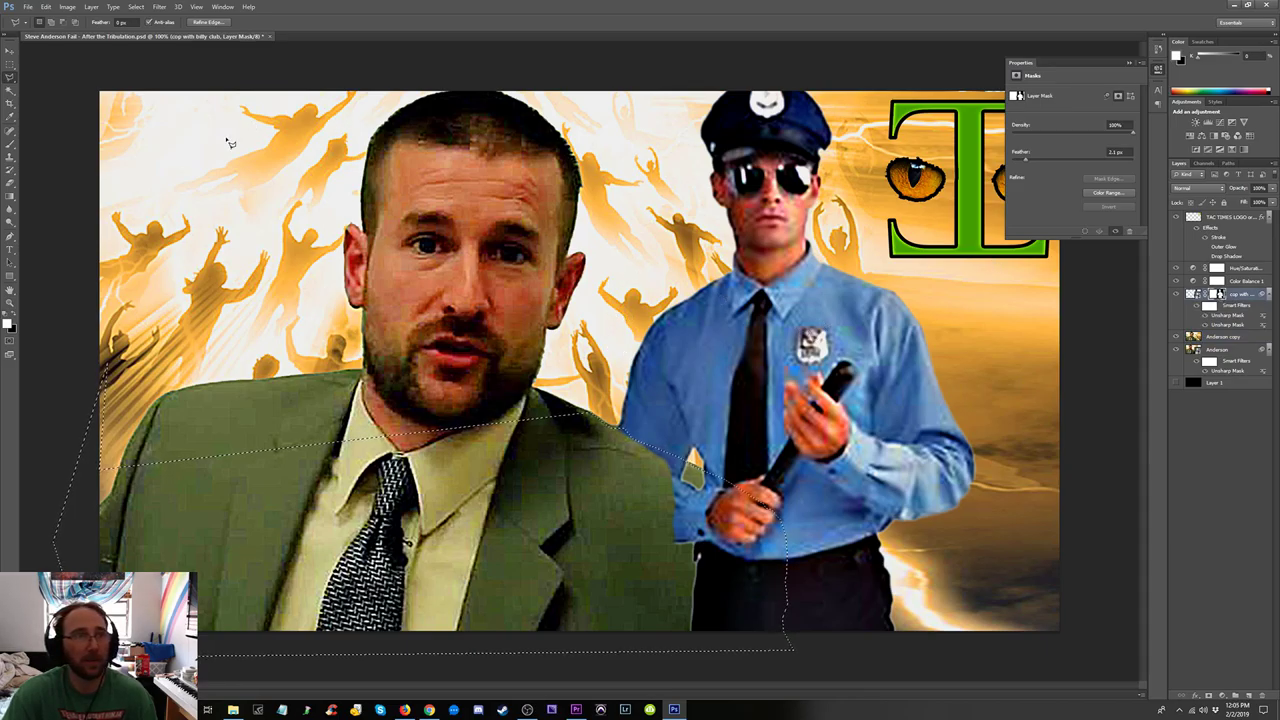
click(11, 144)
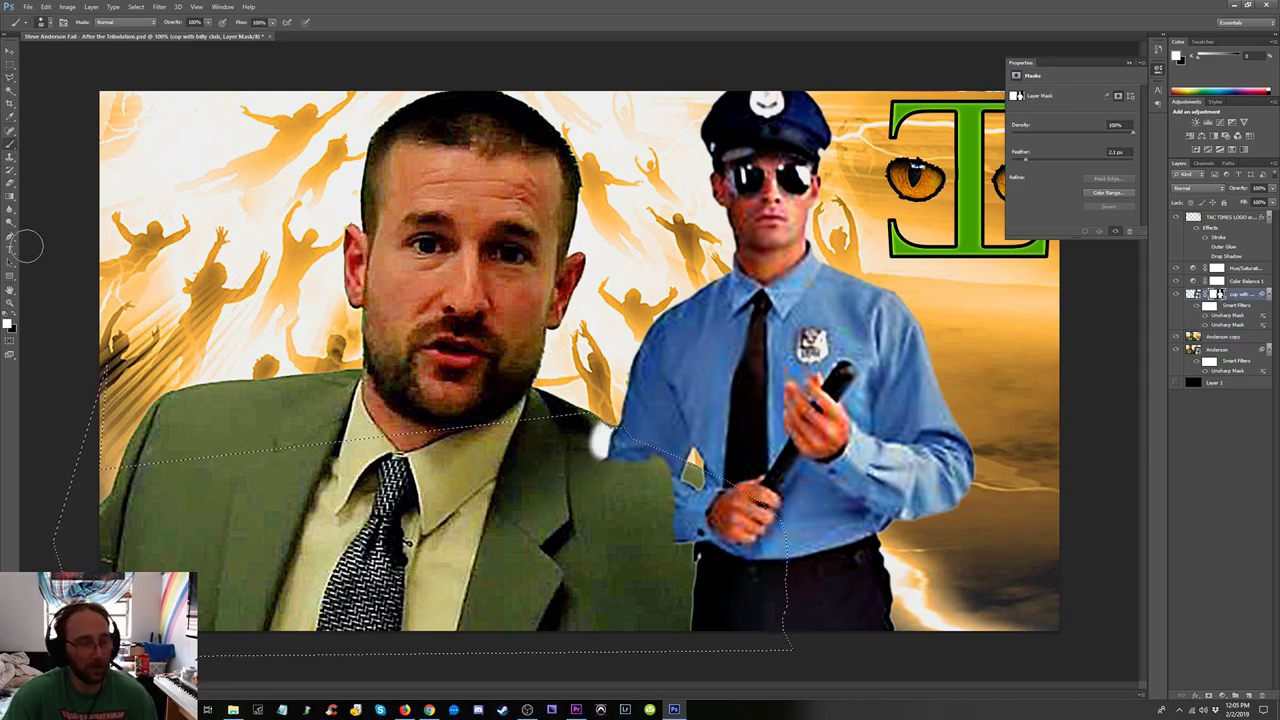
key(alt+bracketleft)
key(alt+z)
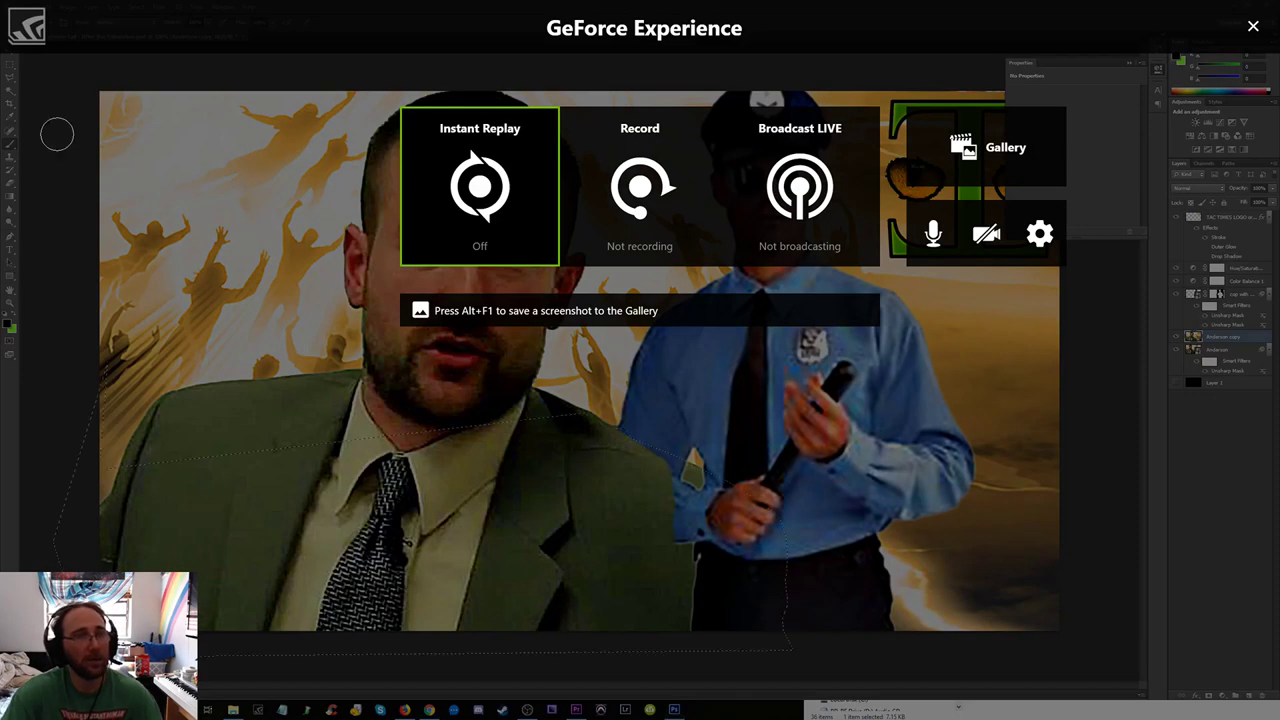
key(alt+z)
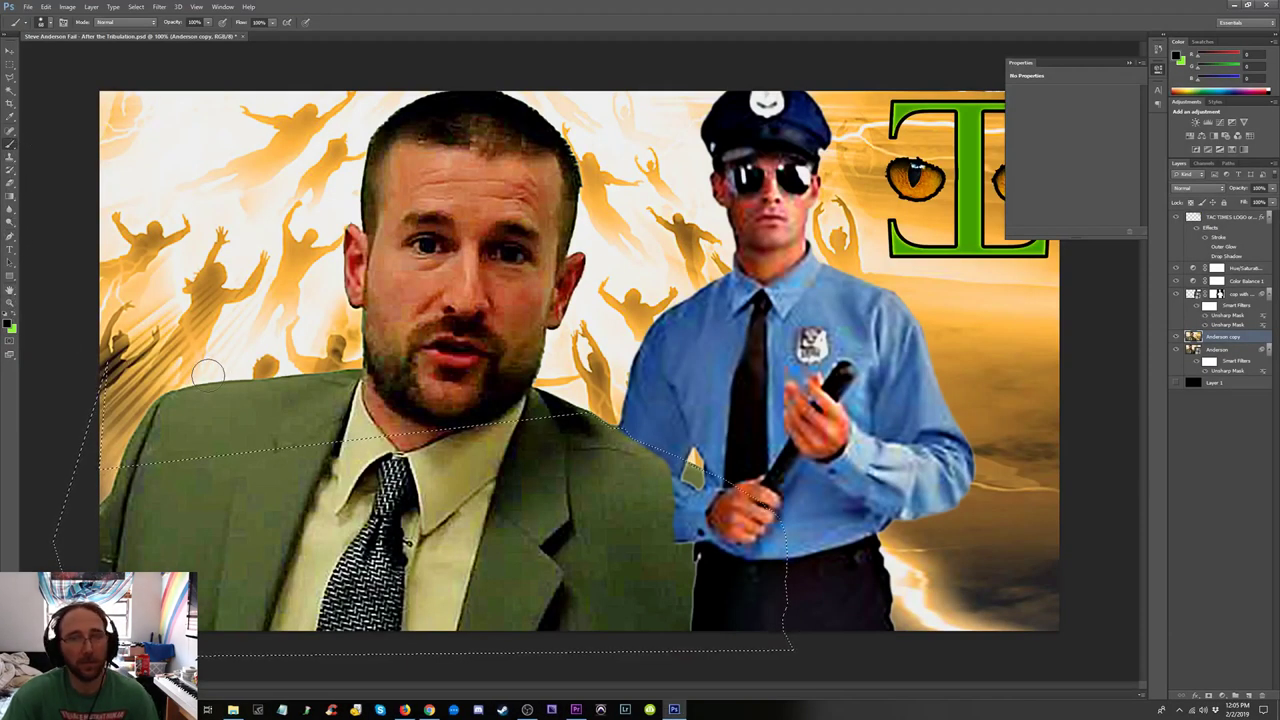
click(1219, 294)
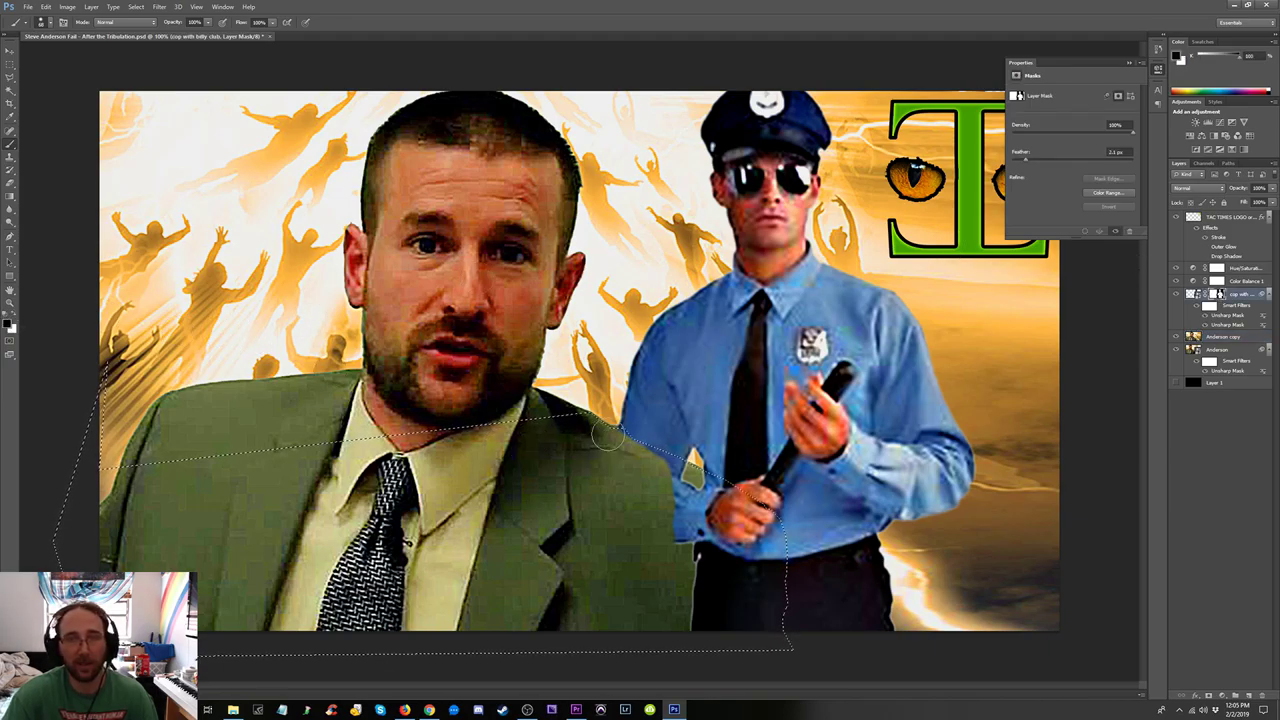
mouse_move(704, 488)
mouse_down()
mouse_move(760, 525)
mouse_move(770, 515)
mouse_move(745, 570)
mouse_move(695, 597)
mouse_move(702, 650)
mouse_move(758, 558)
mouse_move(713, 520)
mouse_up()
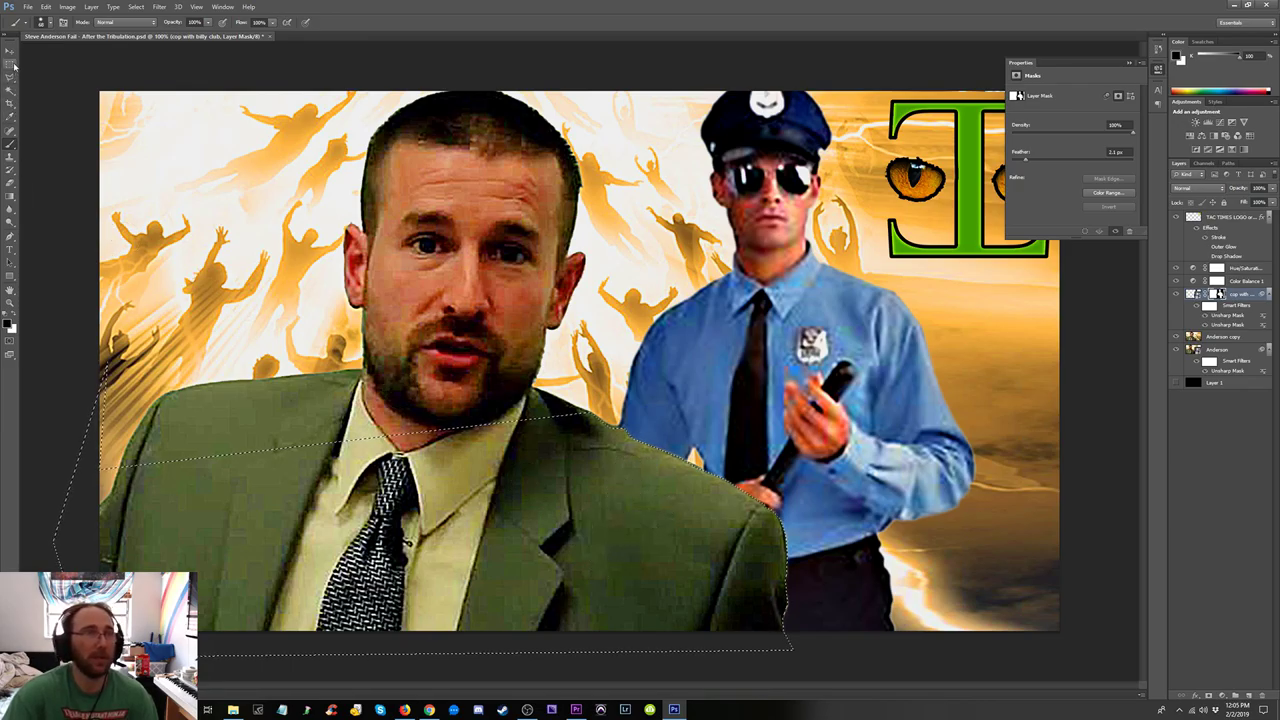
key(m)
key(ctrl+d)
key(ctrl+minus)
key(ctrl+minus)
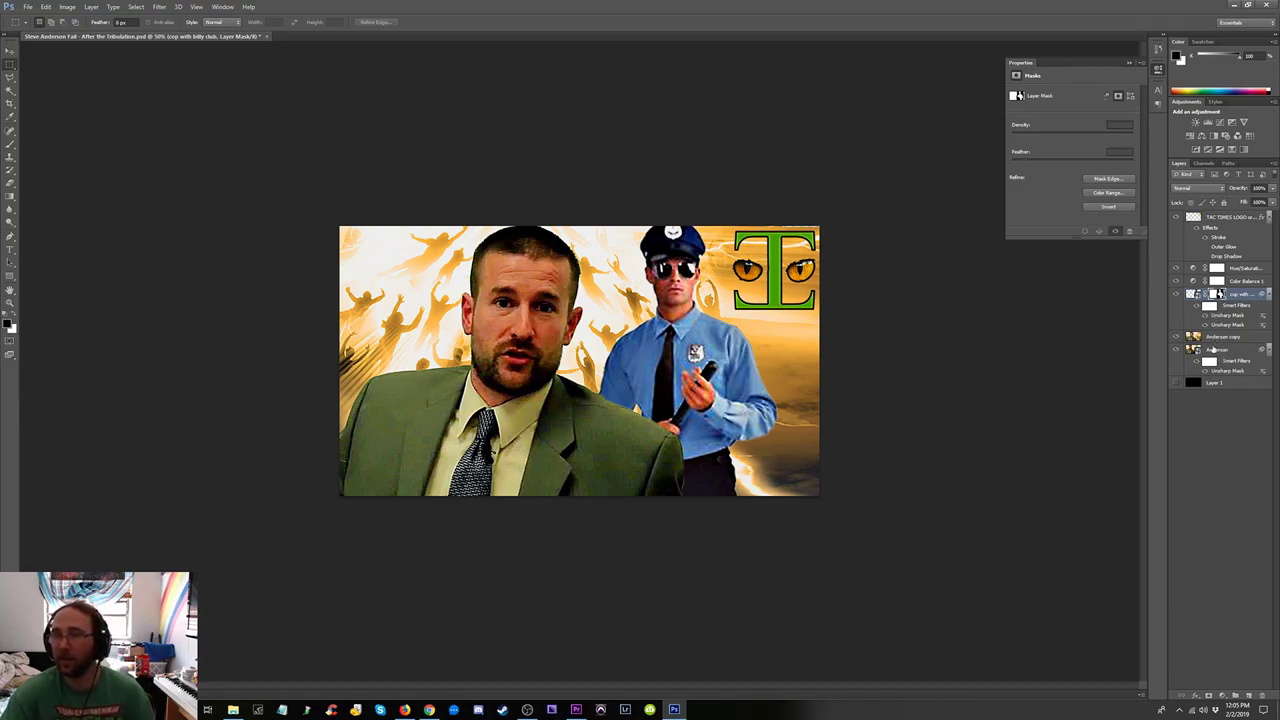
Select the officer and both pastor layers and move them further left.
shift+click(1210, 350)
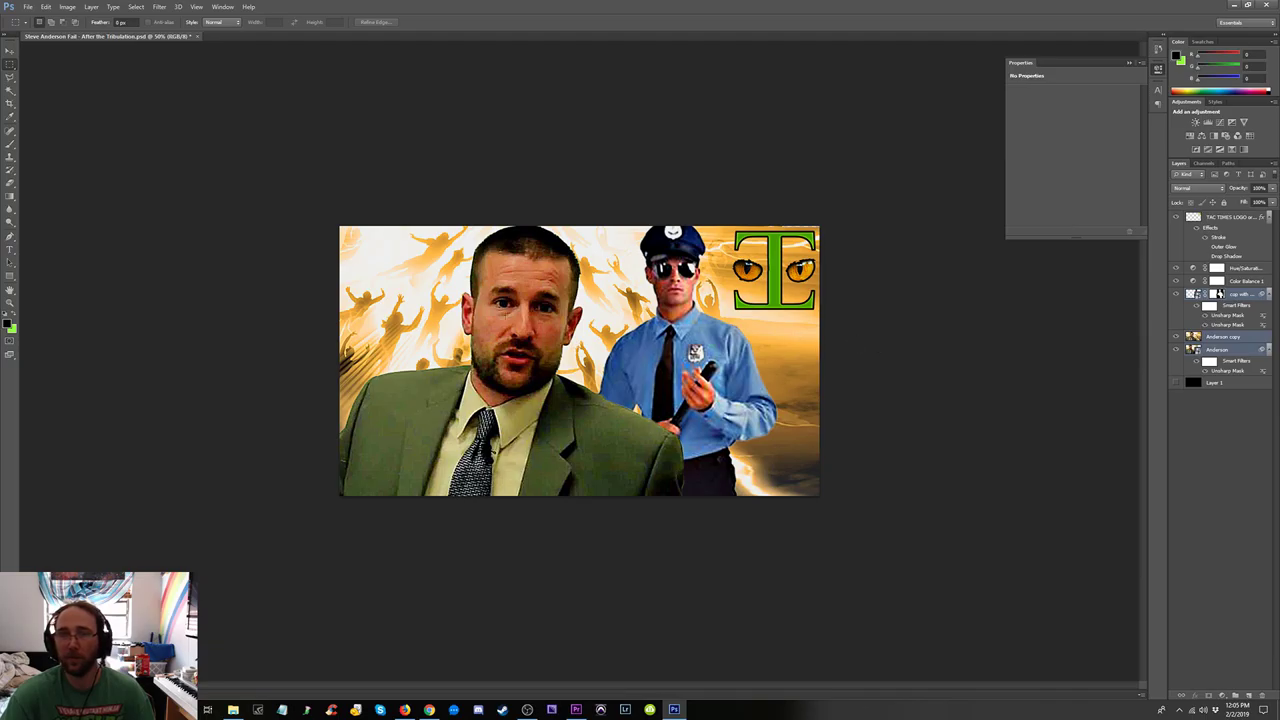
click(11, 52)
drag(623, 374, 594, 369)
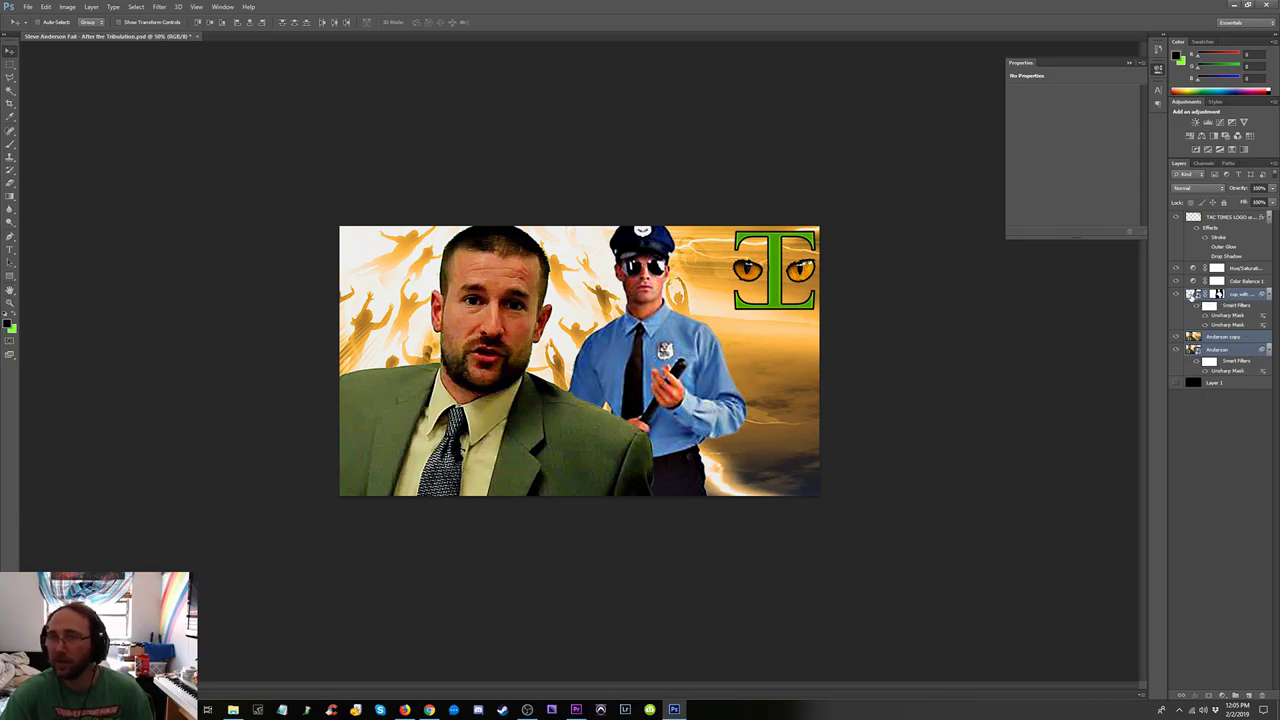
Reposition the cop layer and scale it up to about 107.6% with Free Transform.
click(1190, 295)
drag(645, 351, 694, 360)
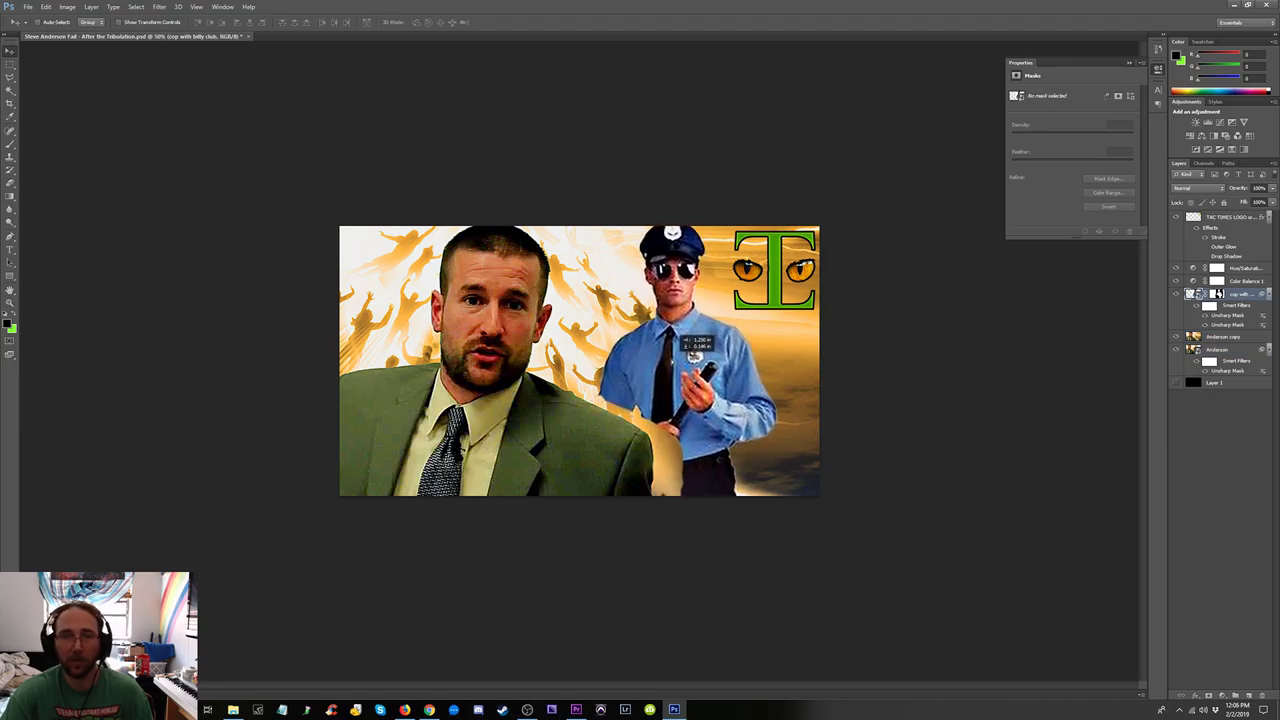
key(ctrl+t)
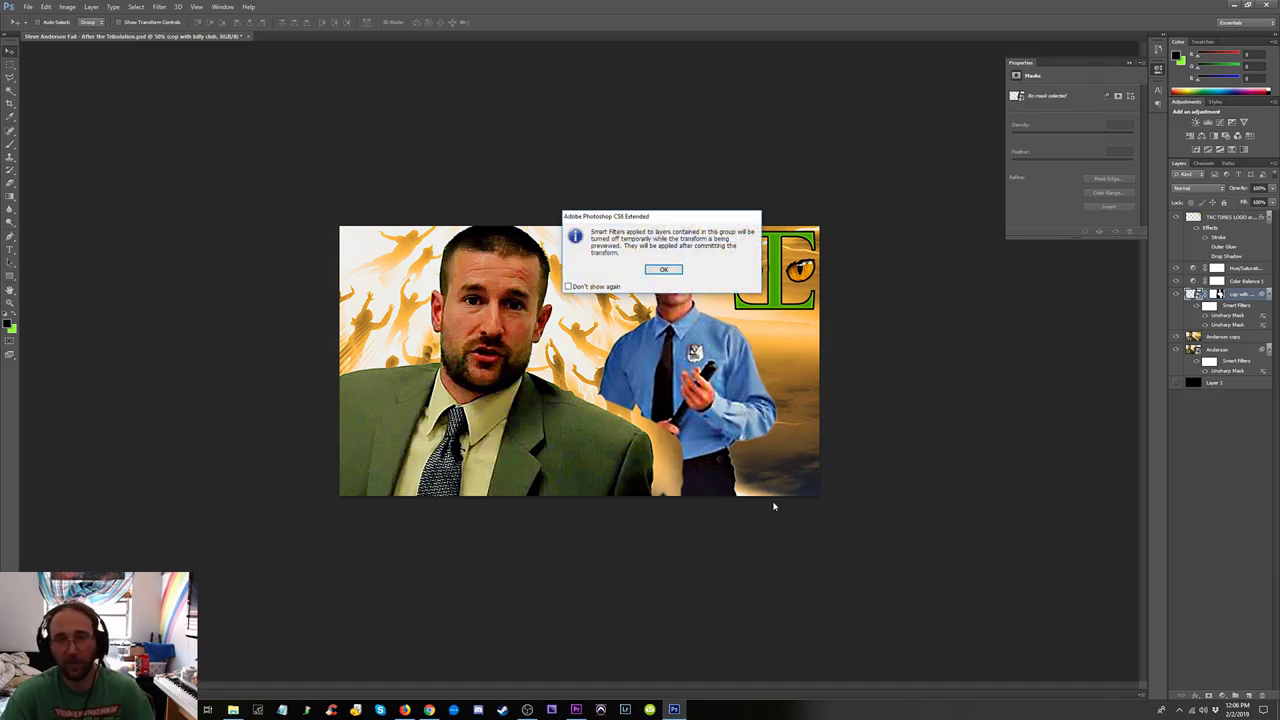
click(647, 272)
mouse_move(790, 582)
mouse_down()
mouse_move(812, 604)
mouse_move(800, 601)
mouse_up()
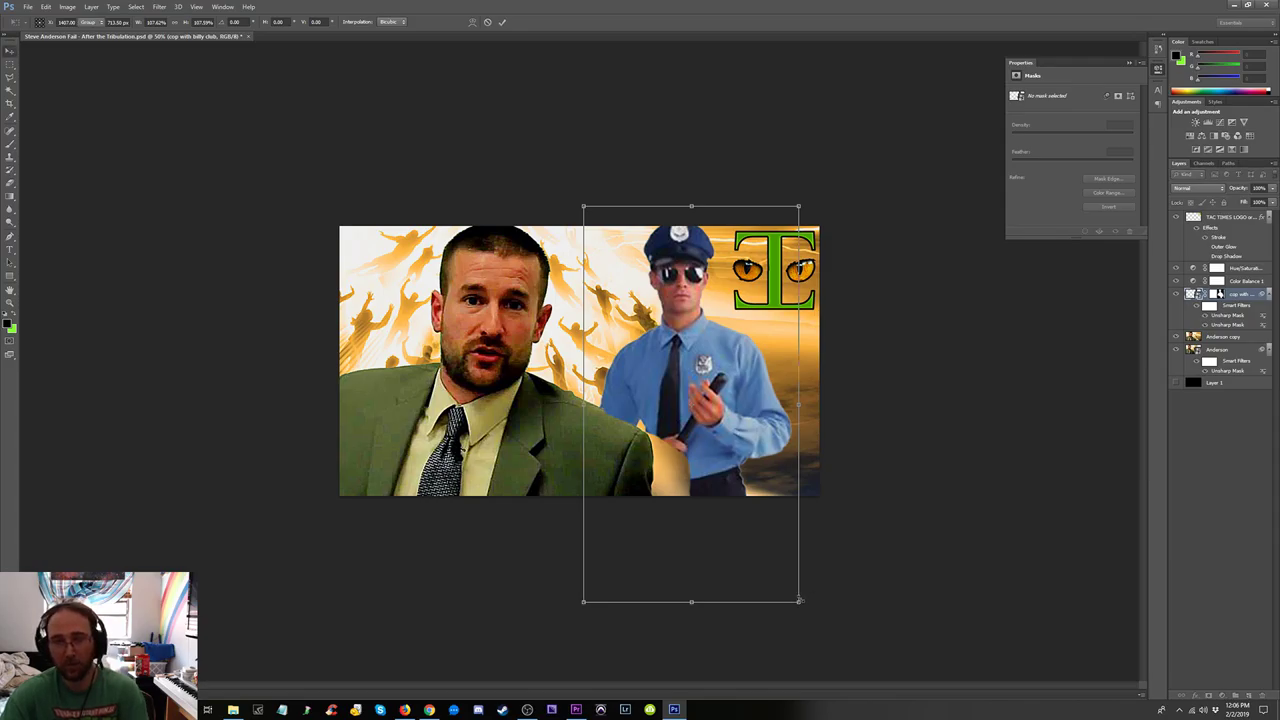
key(Return)
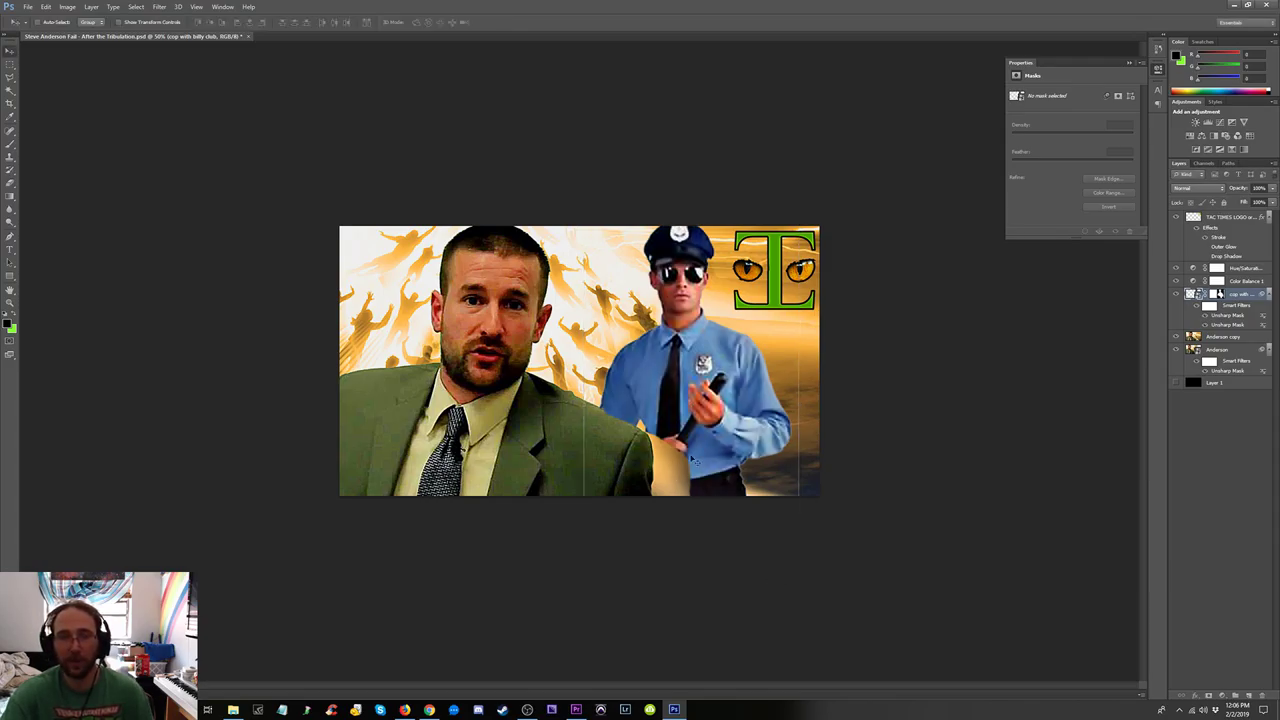
click(1219, 293)
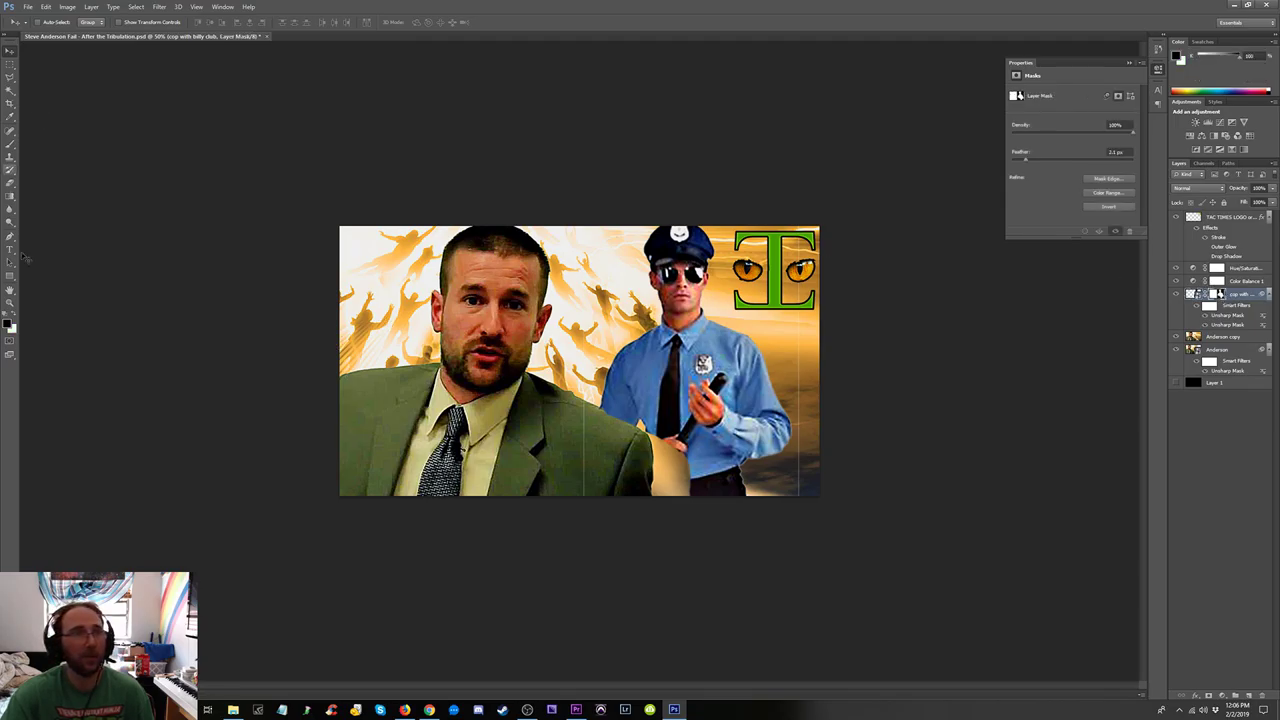
On the cop mask, paint out the suit seam, then paint white to restore the officer's shirt.
click(10, 144)
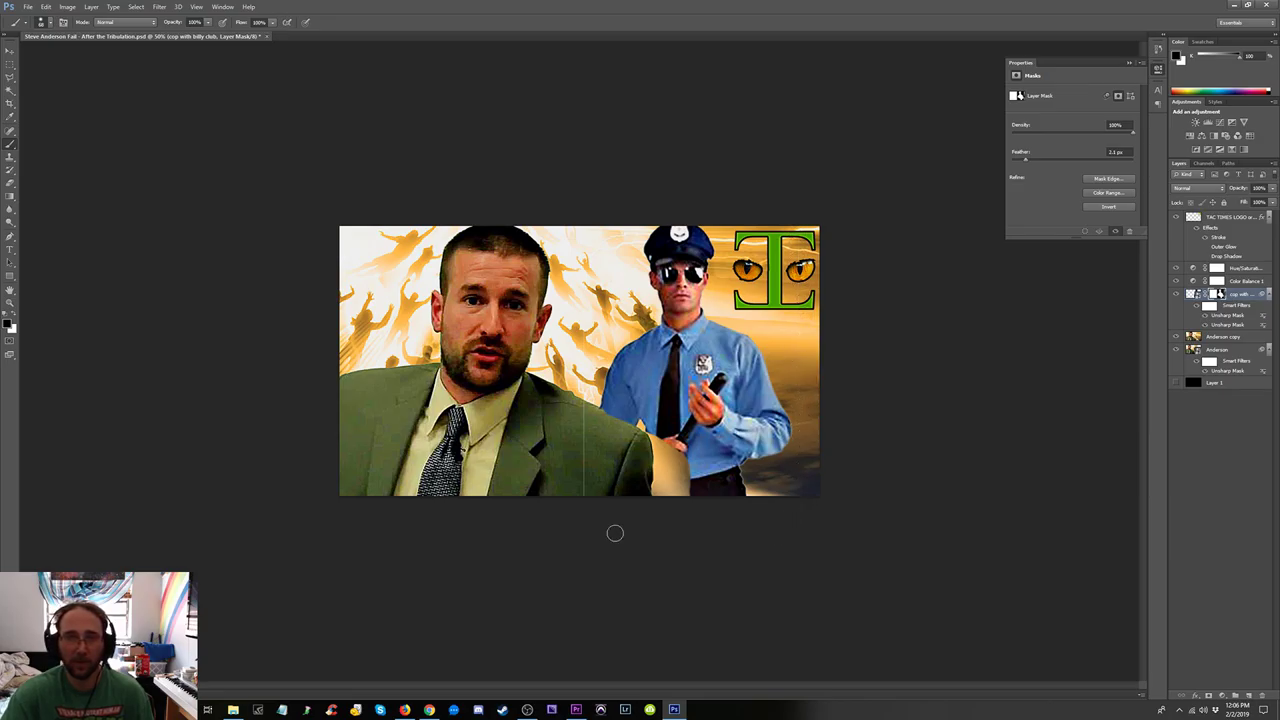
drag(577, 491, 584, 416)
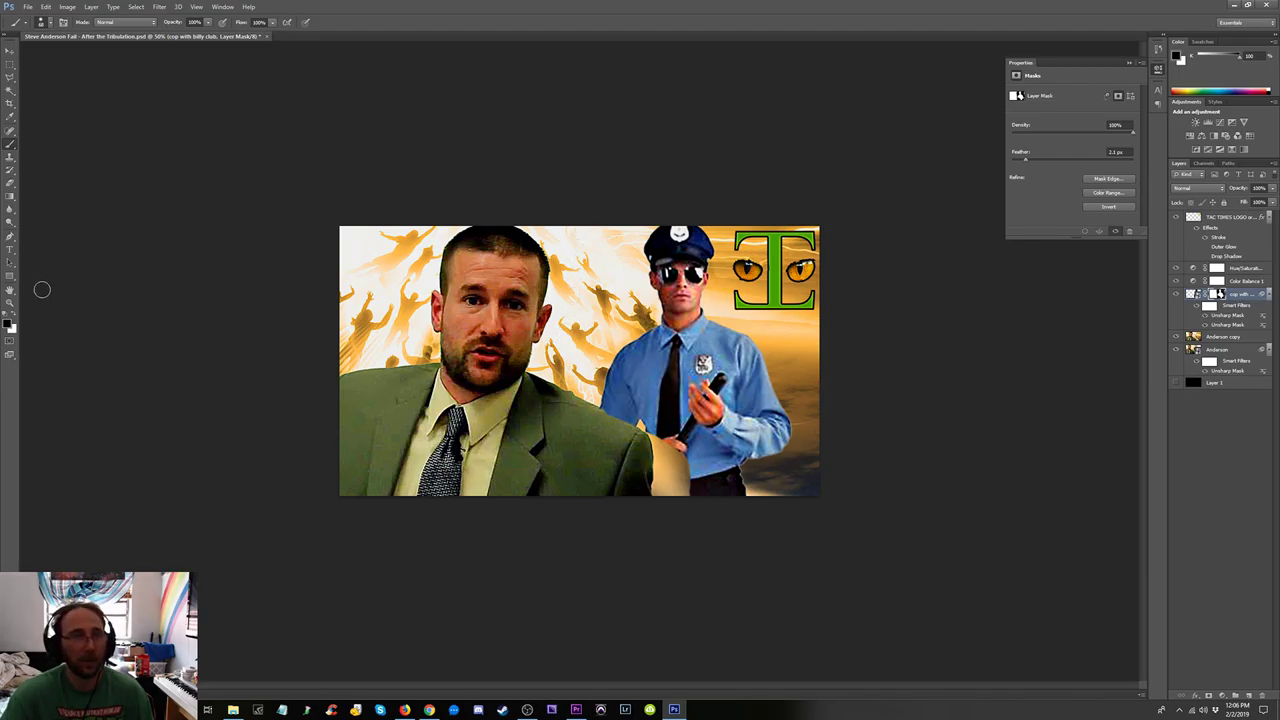
click(14, 317)
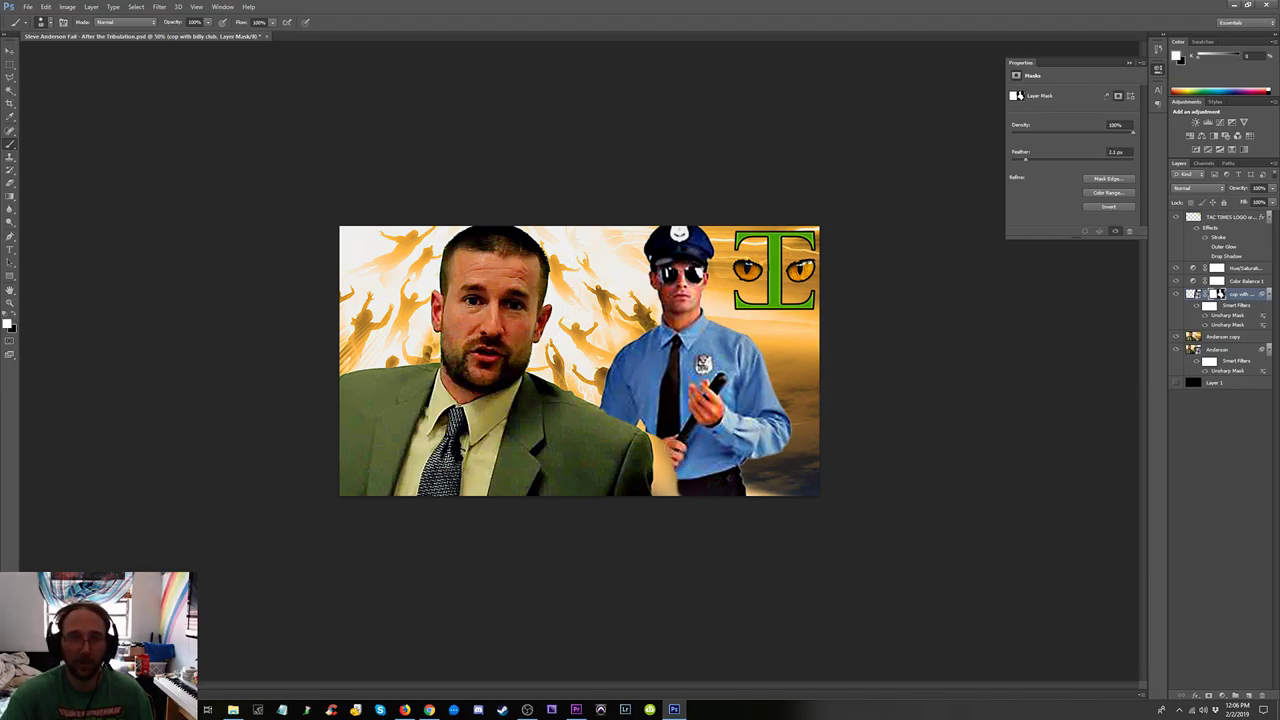
drag(688, 497, 668, 460)
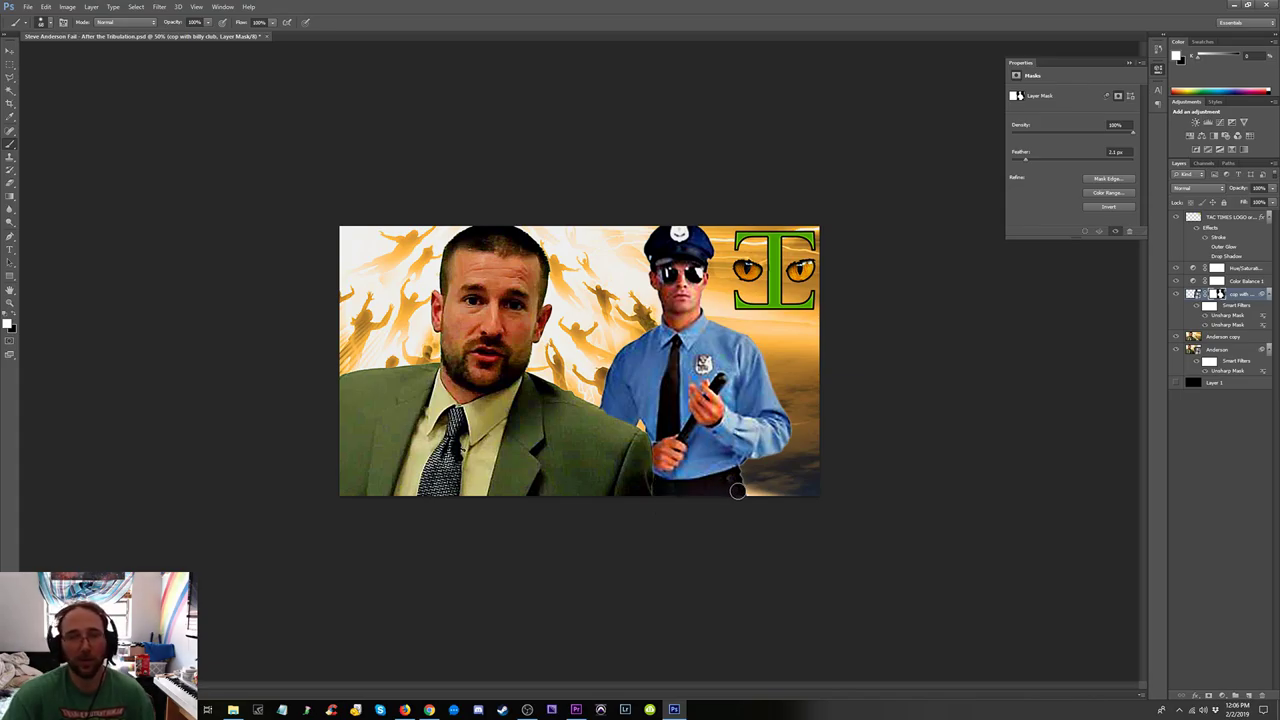
At 100% zoom, paint black to trim the green fringe along the shoulder, then lasso the lower jacket.
key(m)
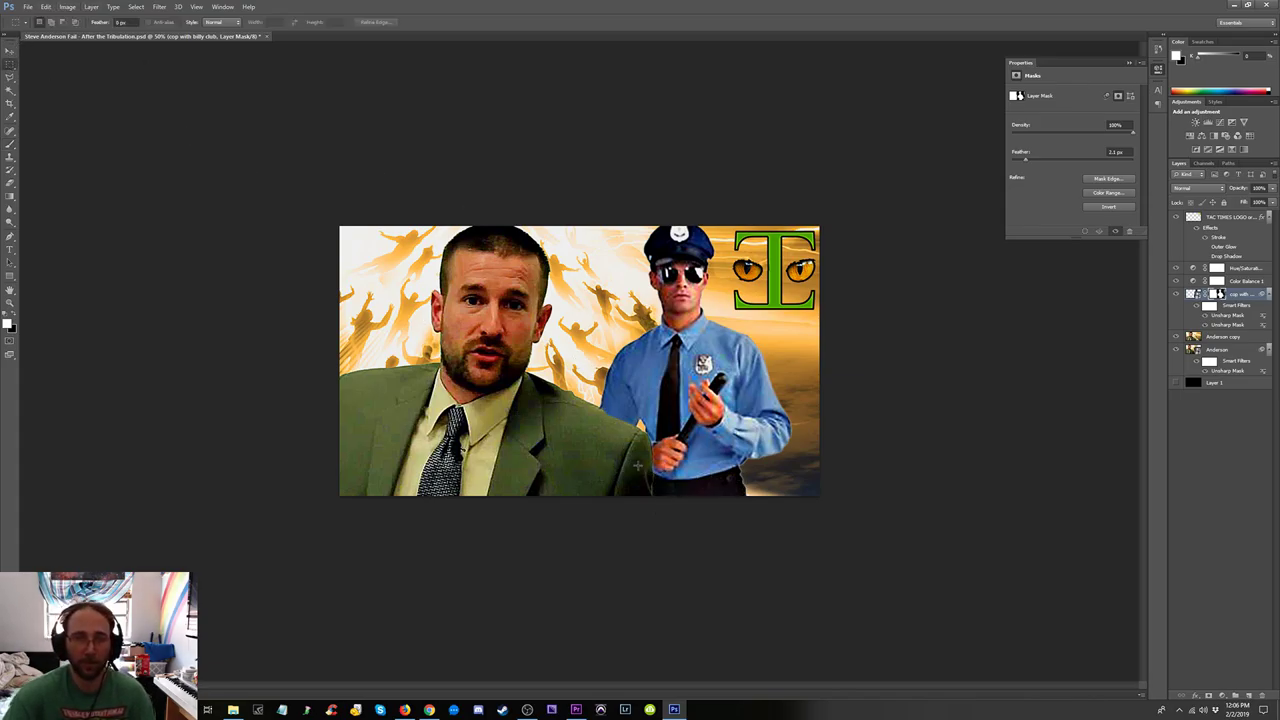
key(ctrl+equal)
key(ctrl+equal)
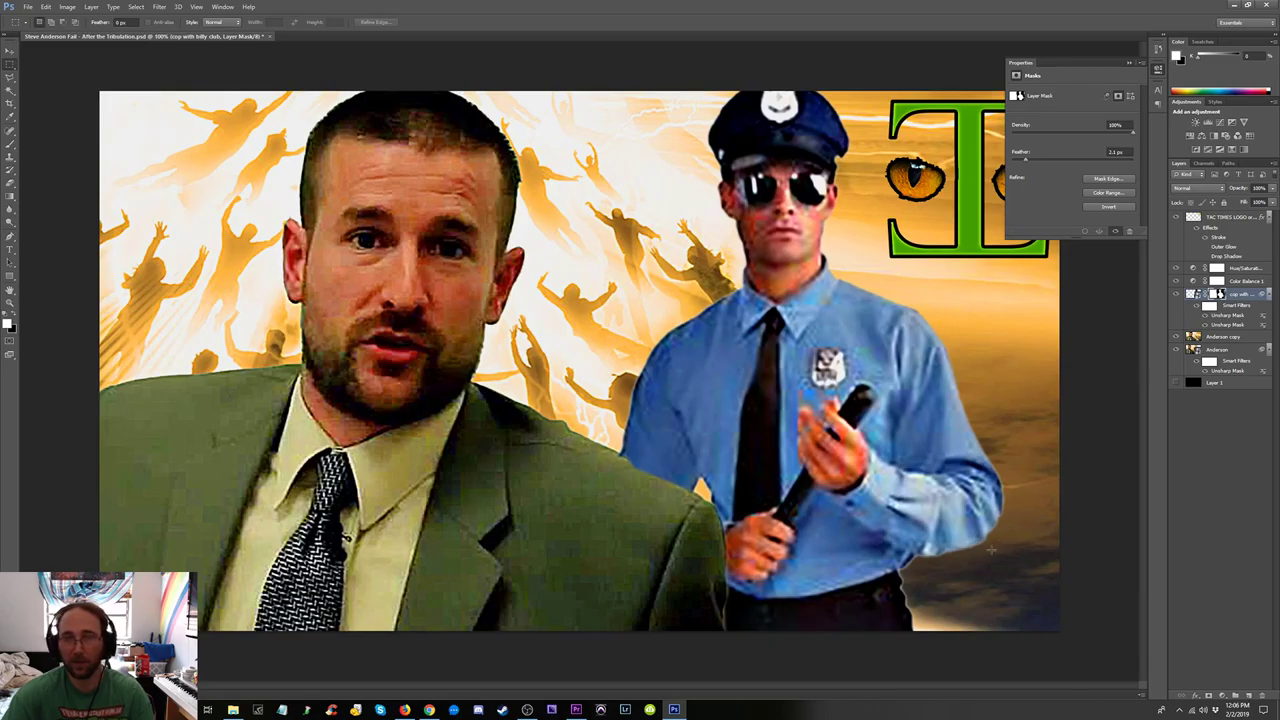
click(14, 316)
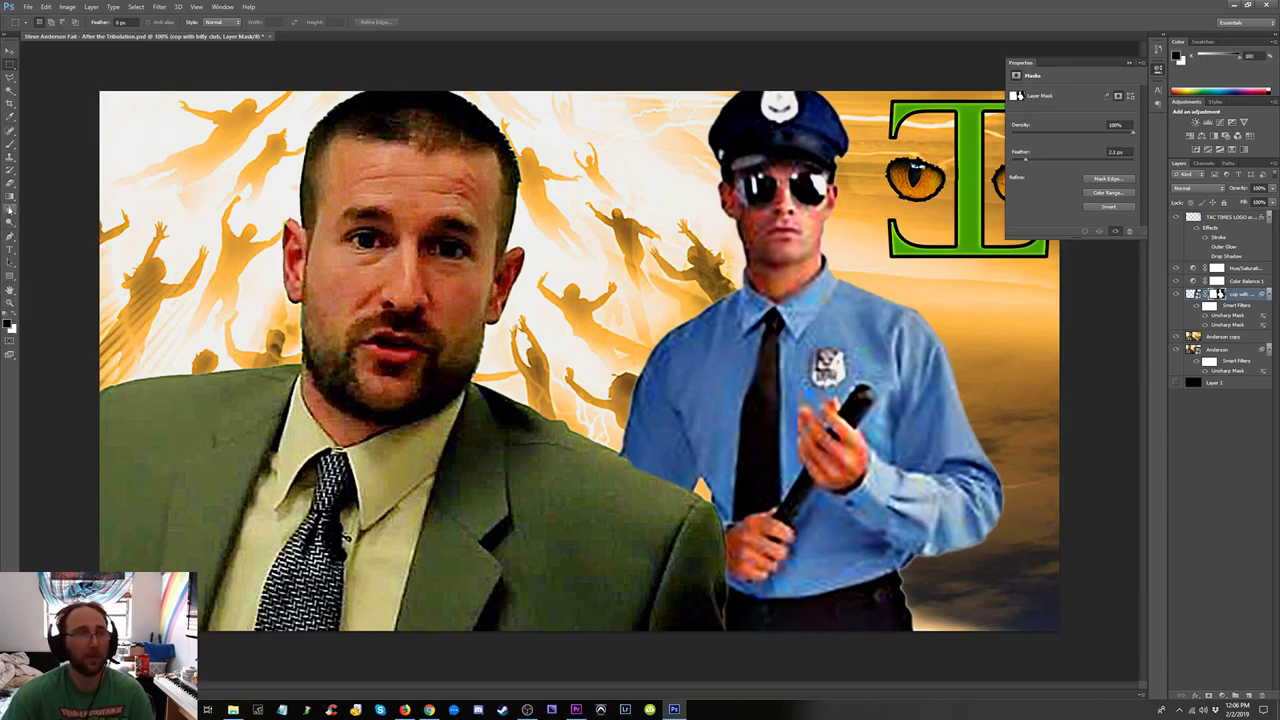
click(10, 144)
drag(706, 625, 706, 522)
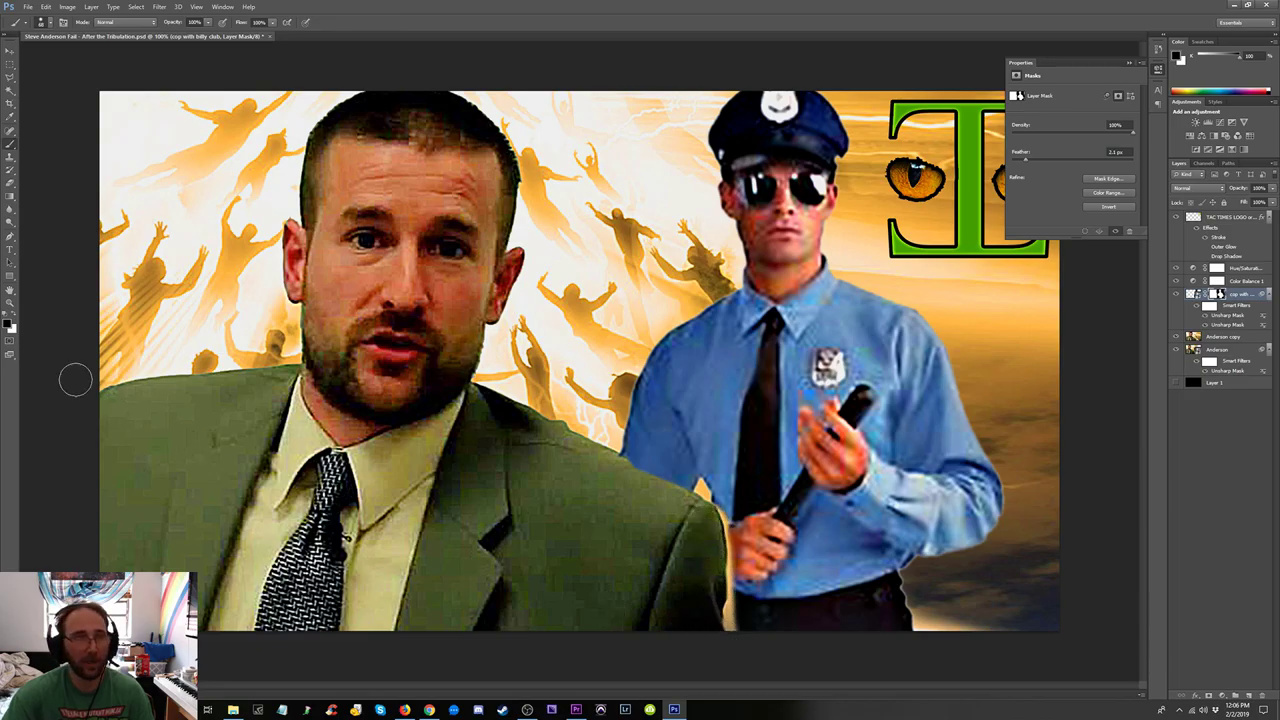
click(10, 77)
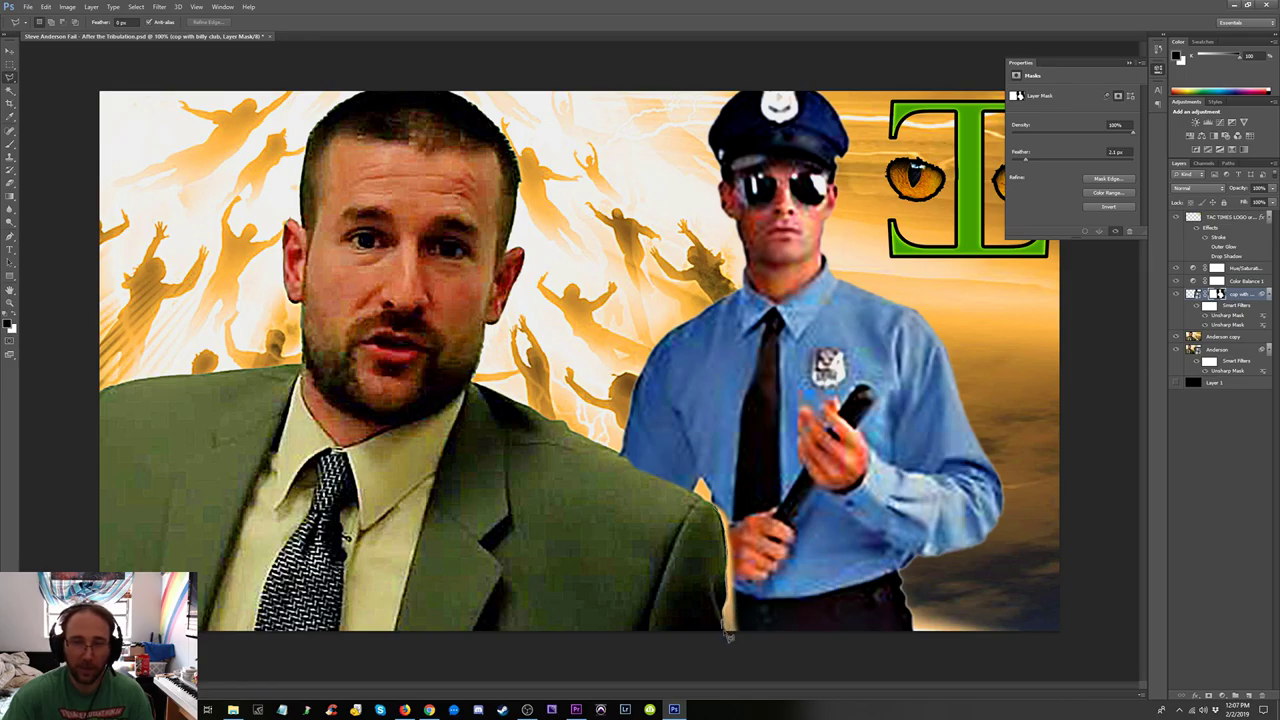
mouse_move(735, 650)
mouse_down()
mouse_move(650, 670)
mouse_move(578, 530)
mouse_move(665, 490)
mouse_move(724, 516)
mouse_up()
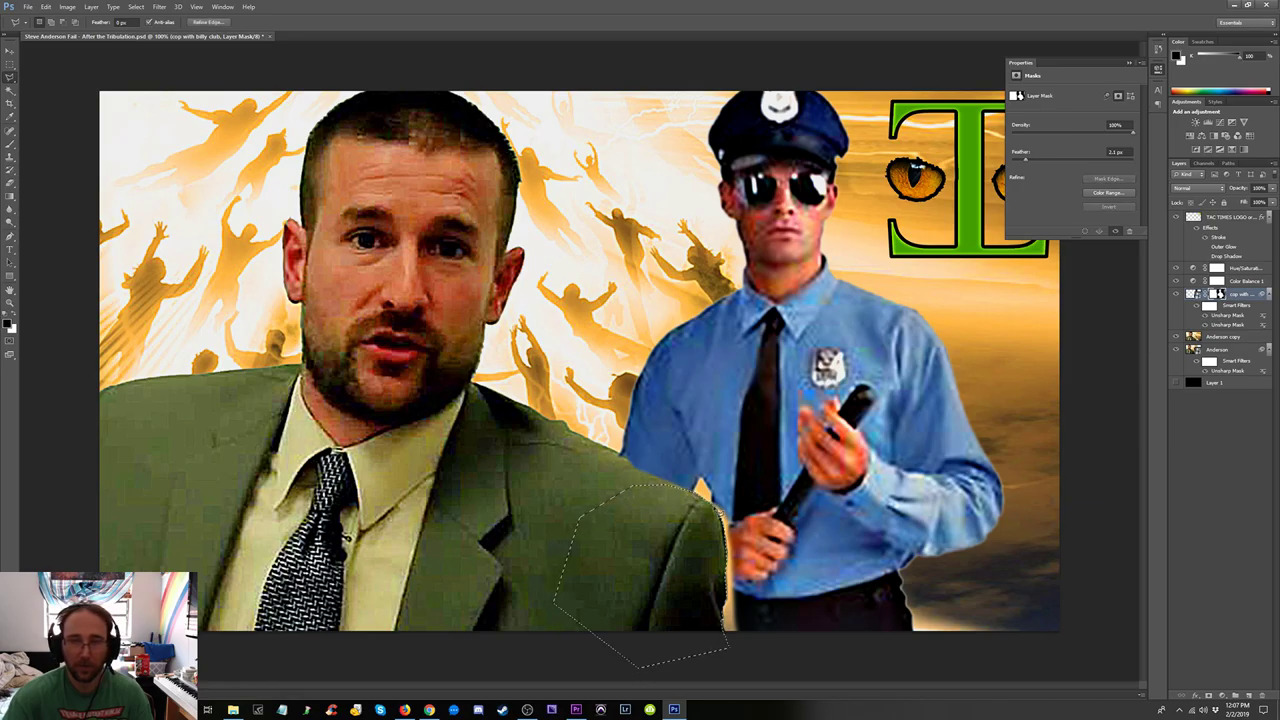
Invert the jacket selection, paint white on the cop mask to restore his hand, then deselect.
click(10, 143)
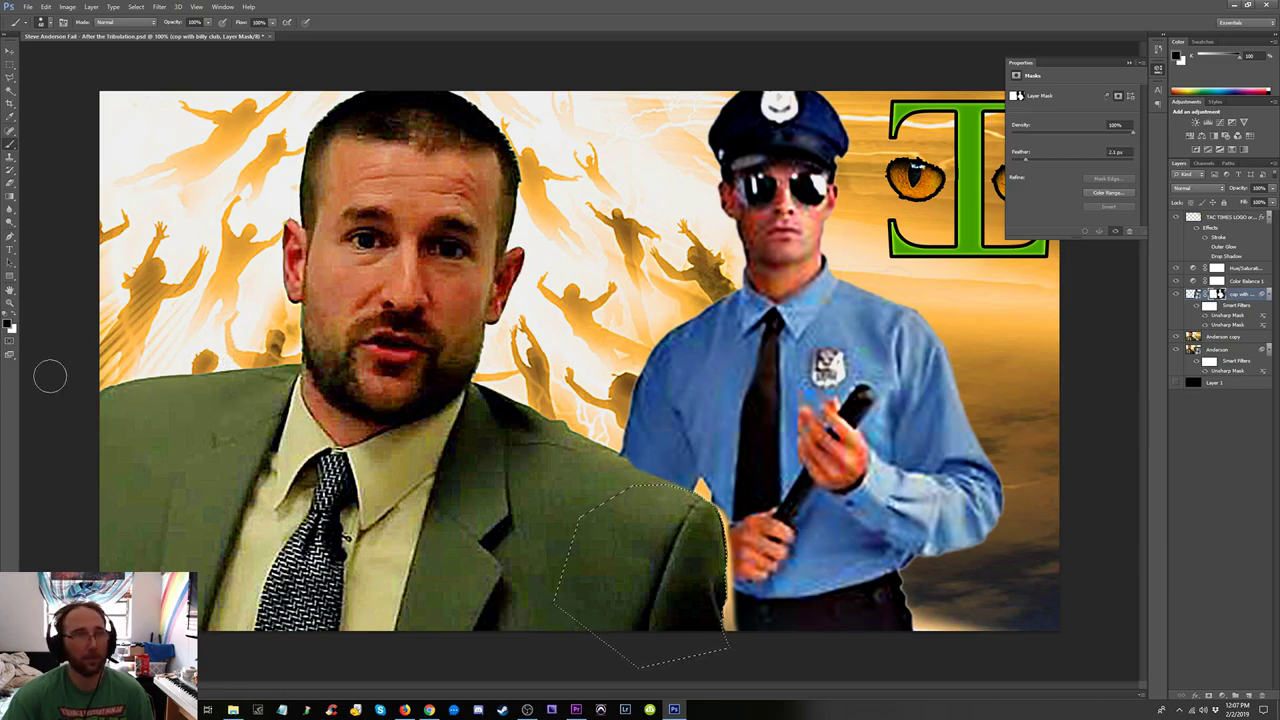
click(15, 316)
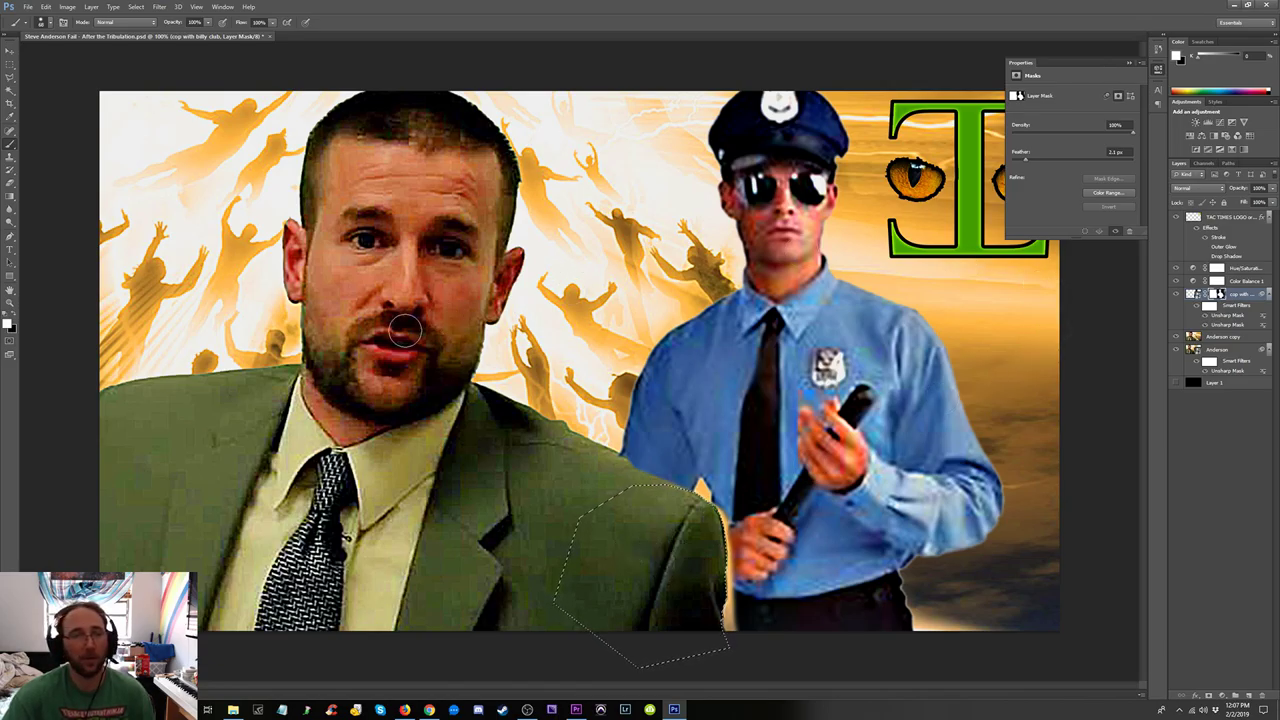
click(136, 7)
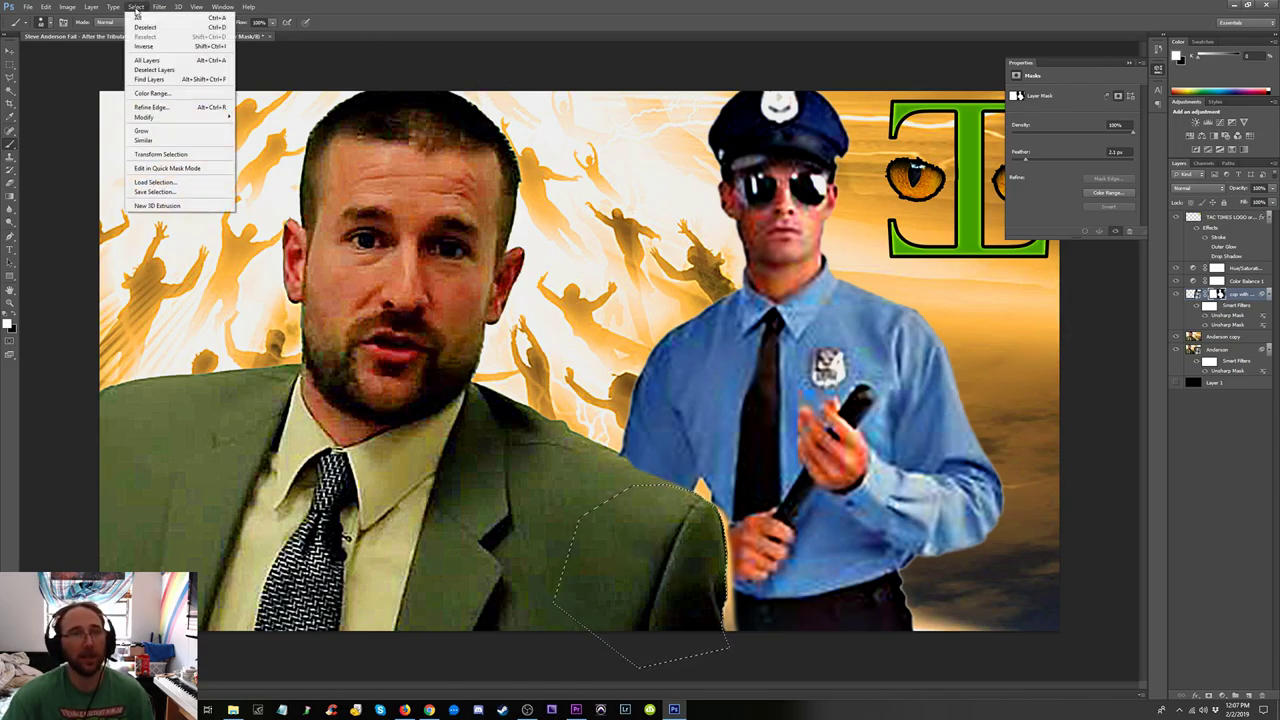
click(145, 46)
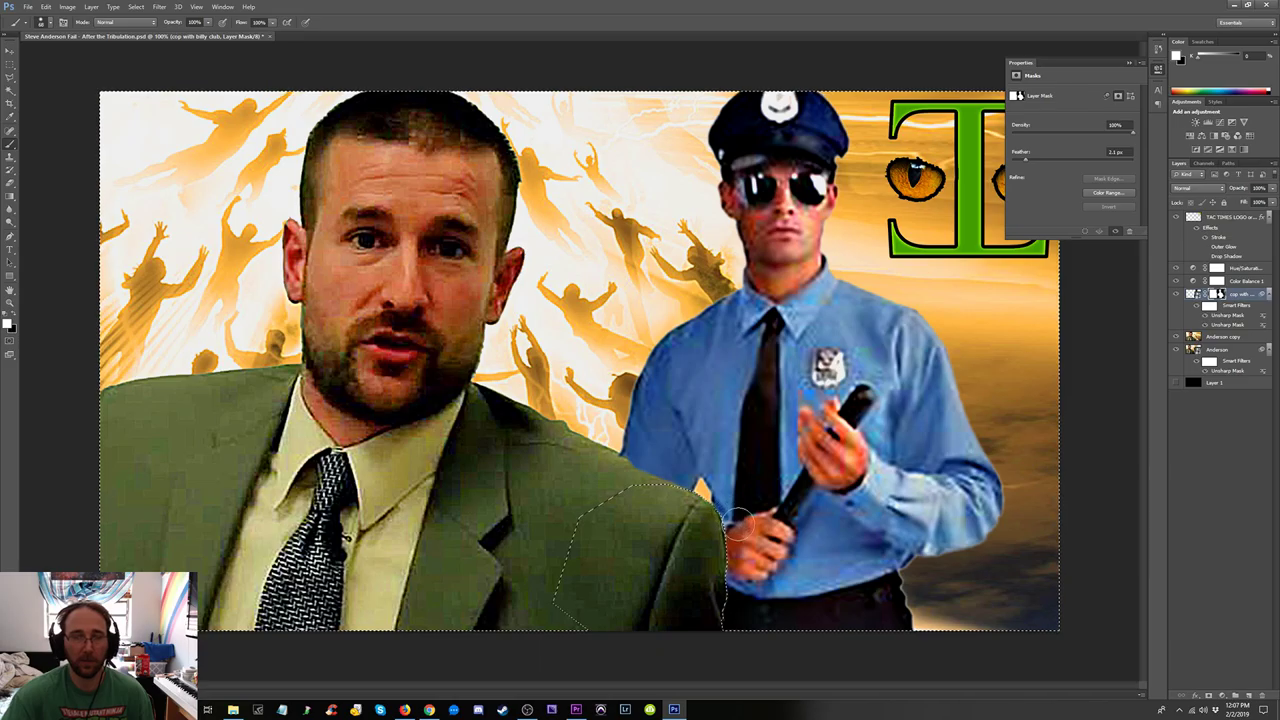
key(ctrl+d)
click(10, 63)
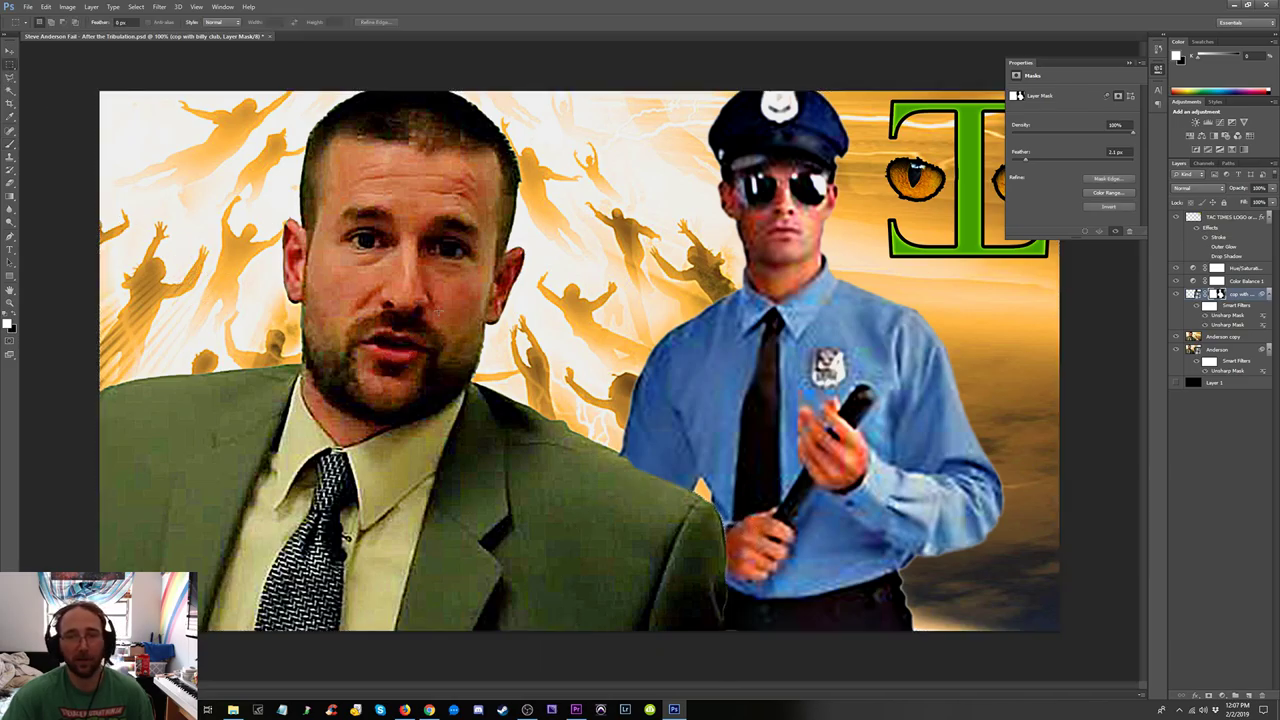
key(ctrl+minus)
key(ctrl+minus)
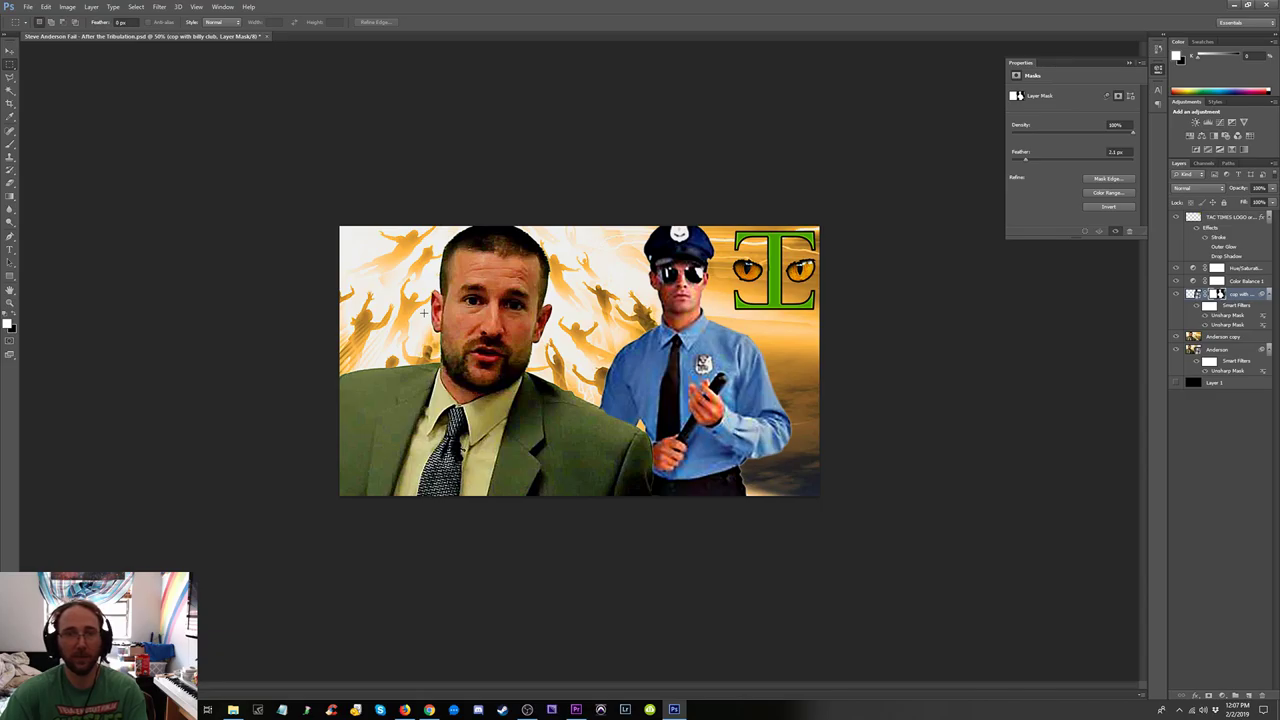
key(ctrl+plus)
key(ctrl+plus)
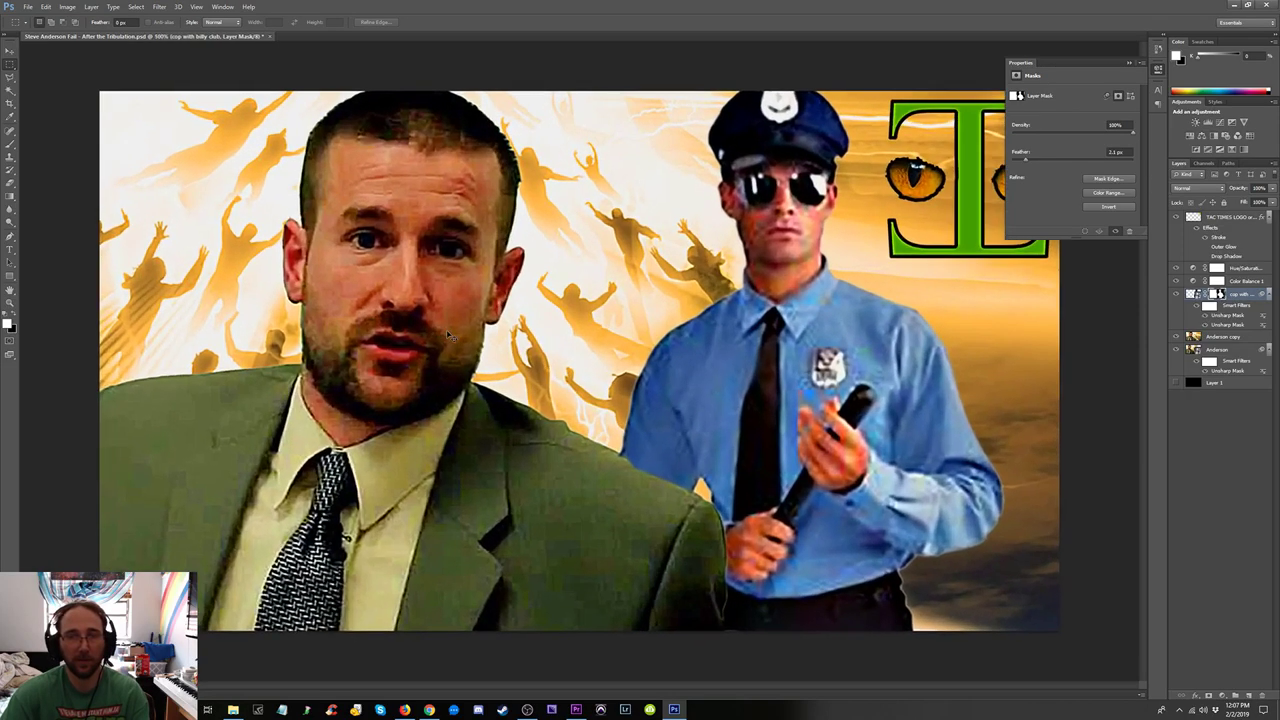
key(ctrl+plus)
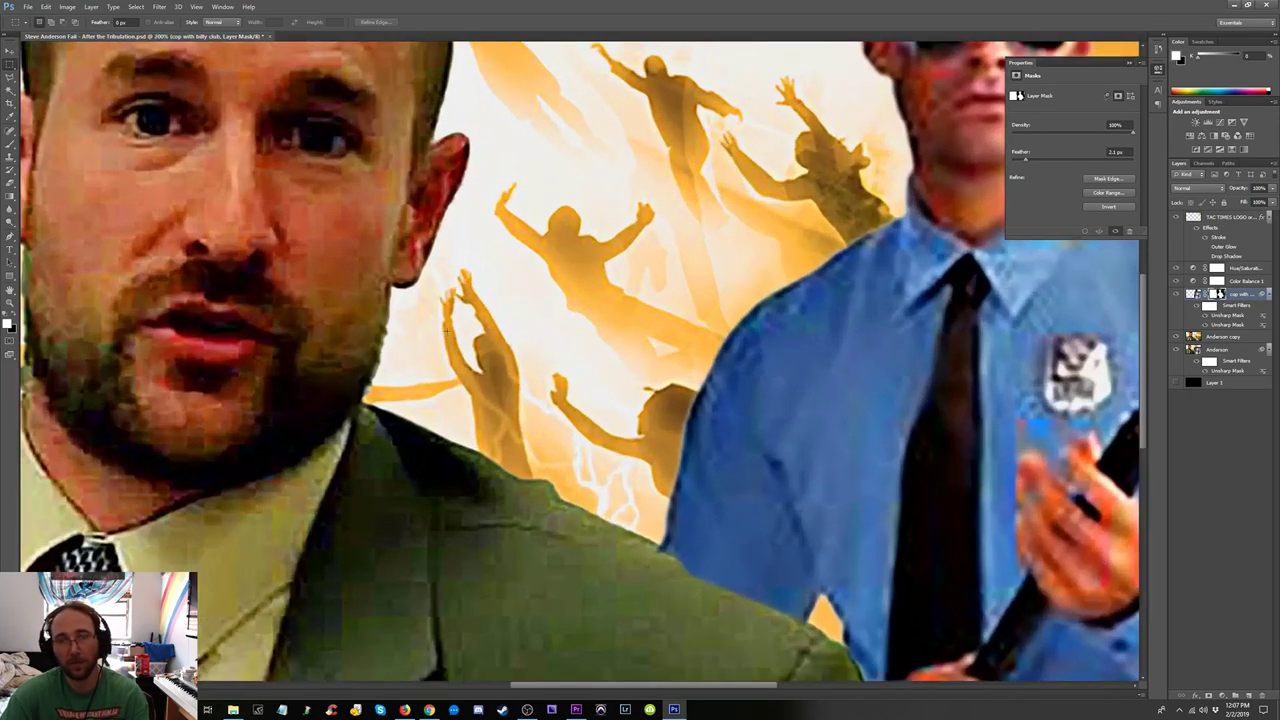
key(ctrl+minus)
key(ctrl+minus)
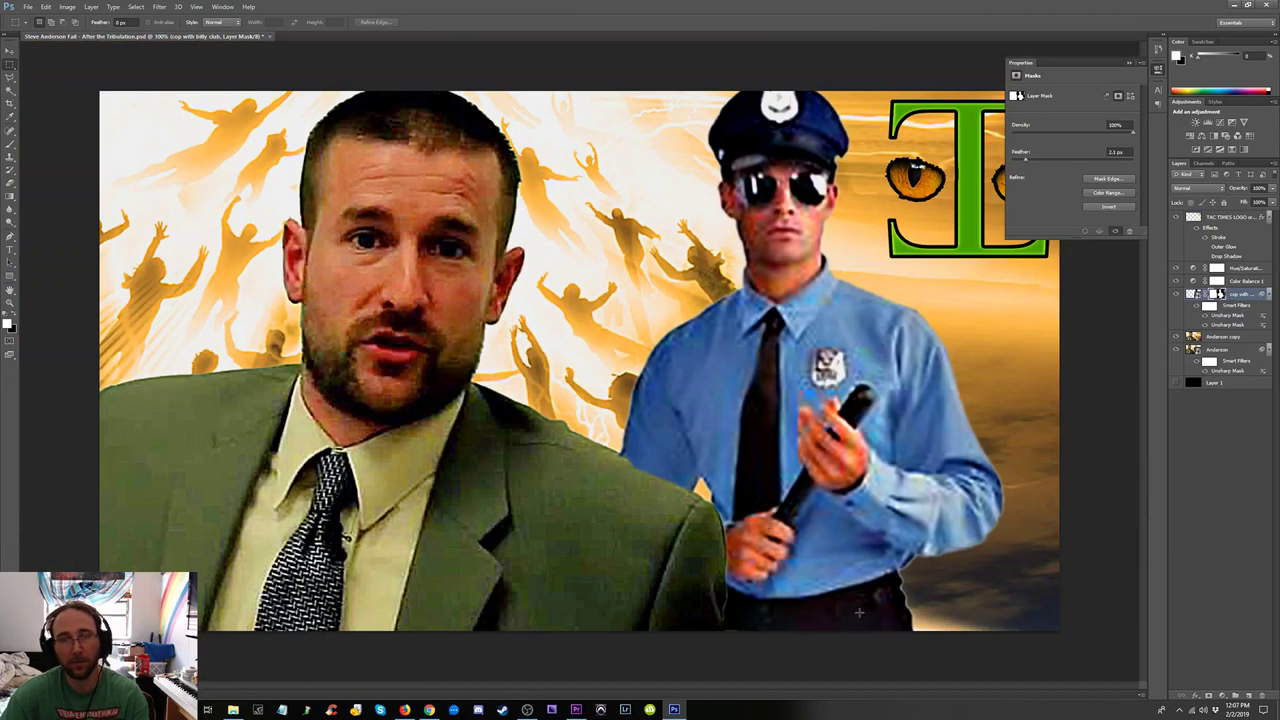
key(ctrl+plus)
key(ctrl+plus)
key(ctrl+minus)
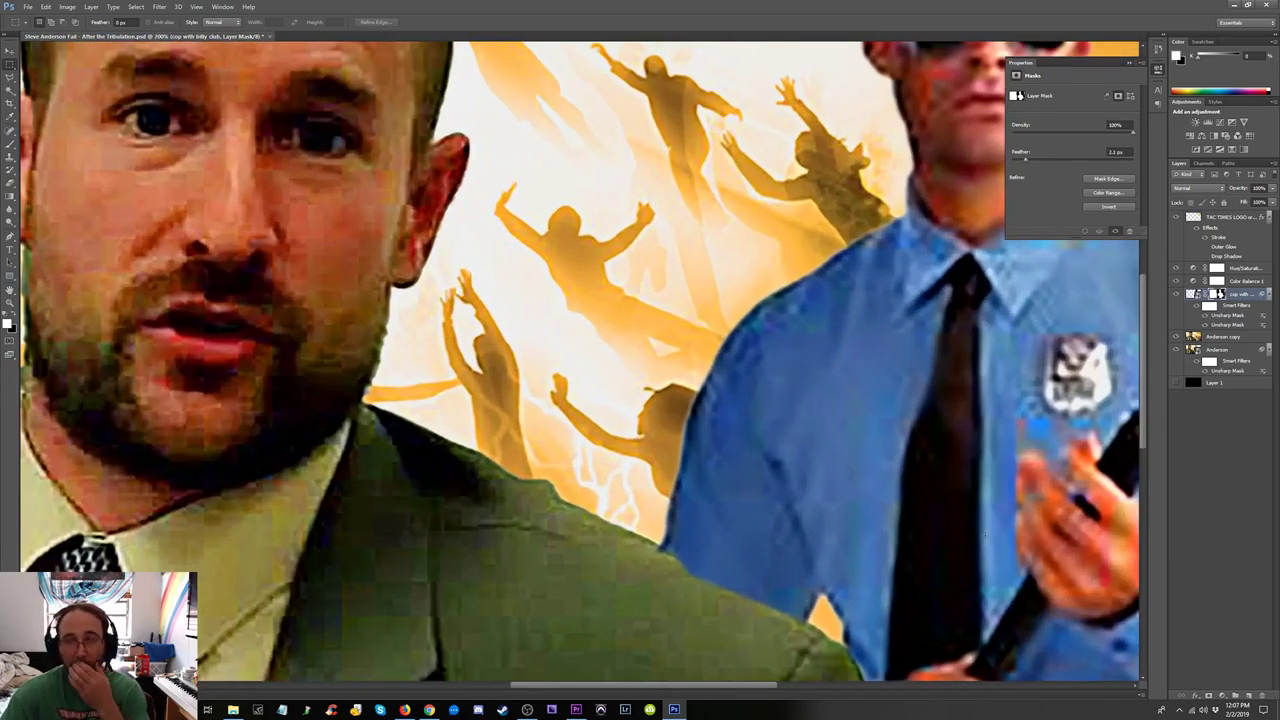
key(ctrl+plus)
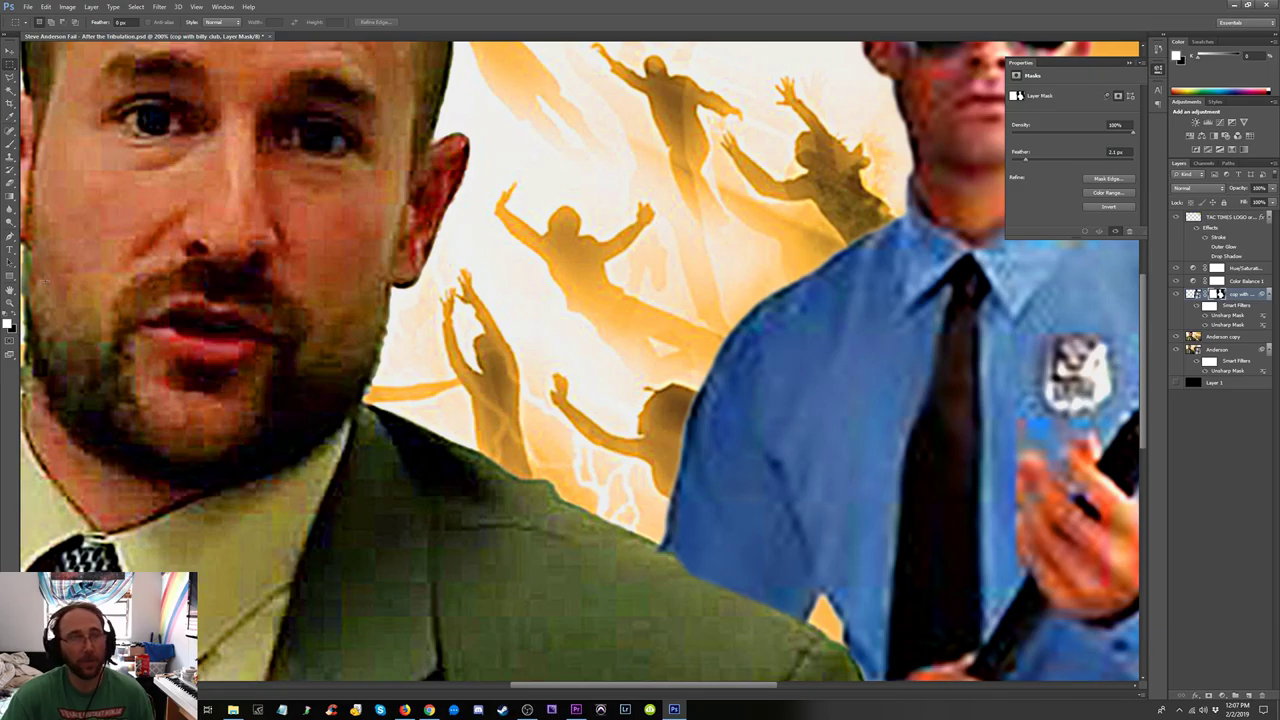
click(1177, 294)
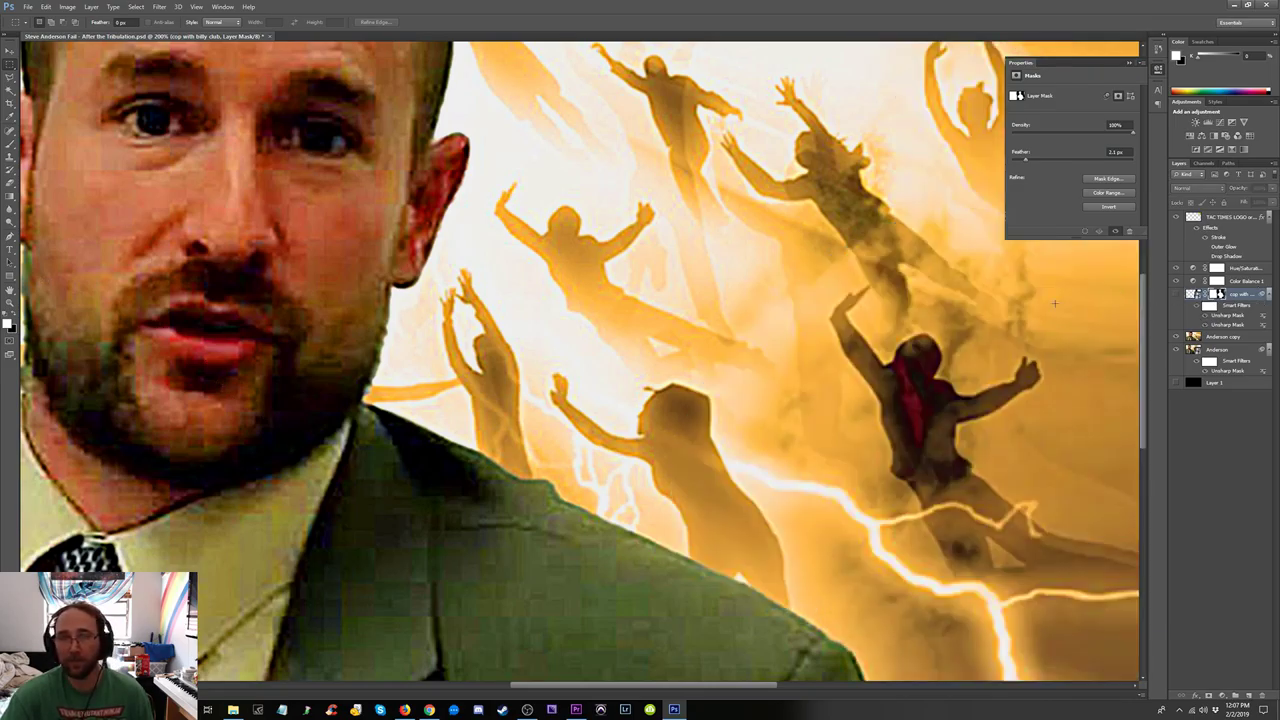
click(10, 76)
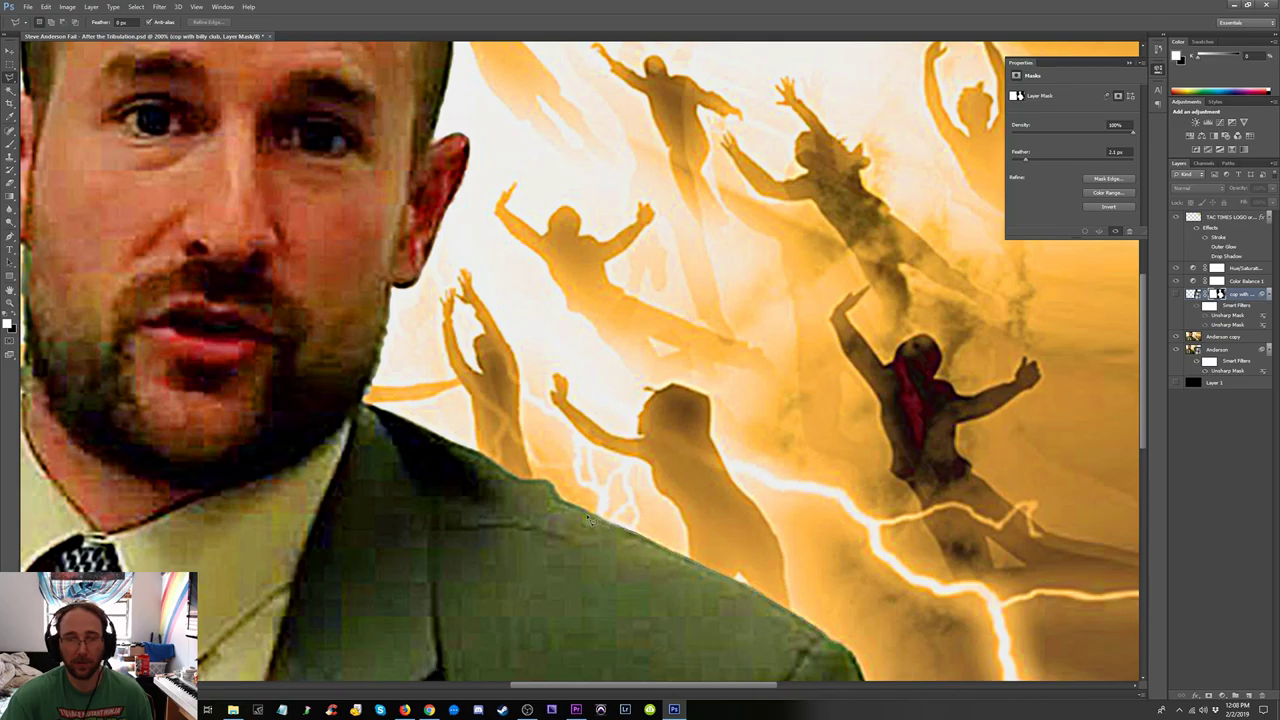
click(560, 498)
click(543, 343)
click(680, 210)
click(1017, 561)
click(1012, 610)
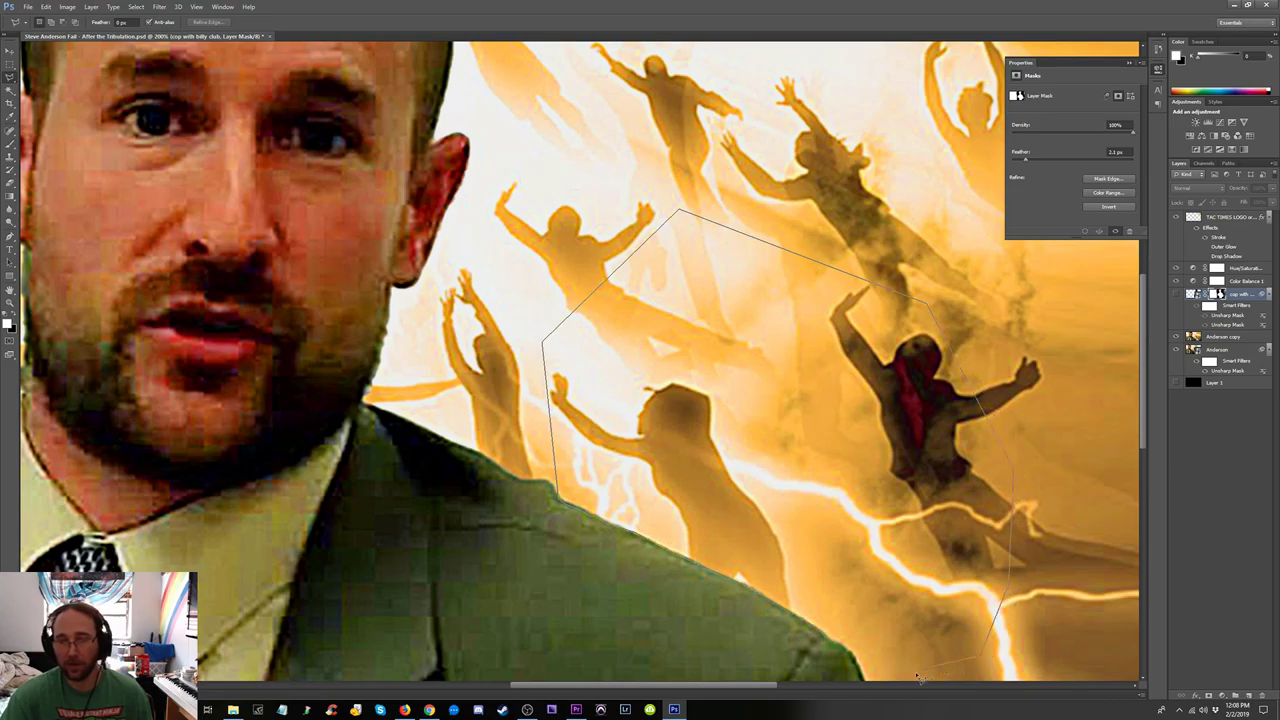
double_click(840, 652)
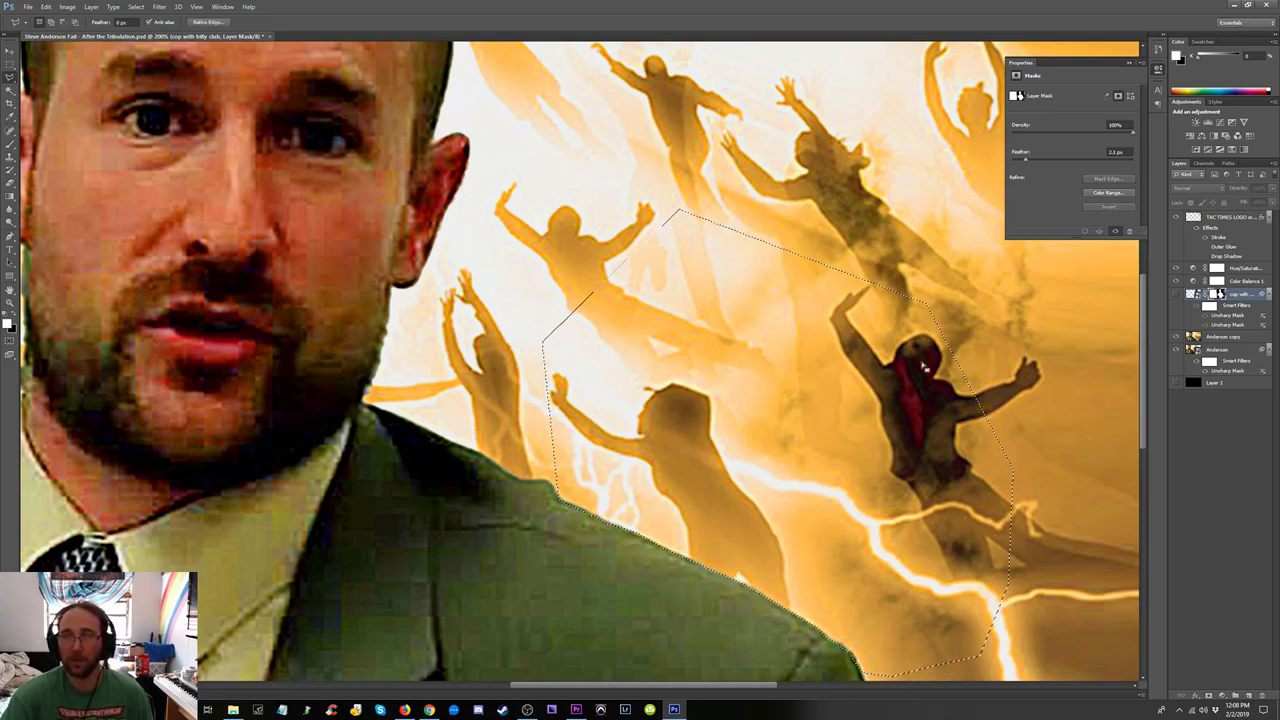
click(1176, 295)
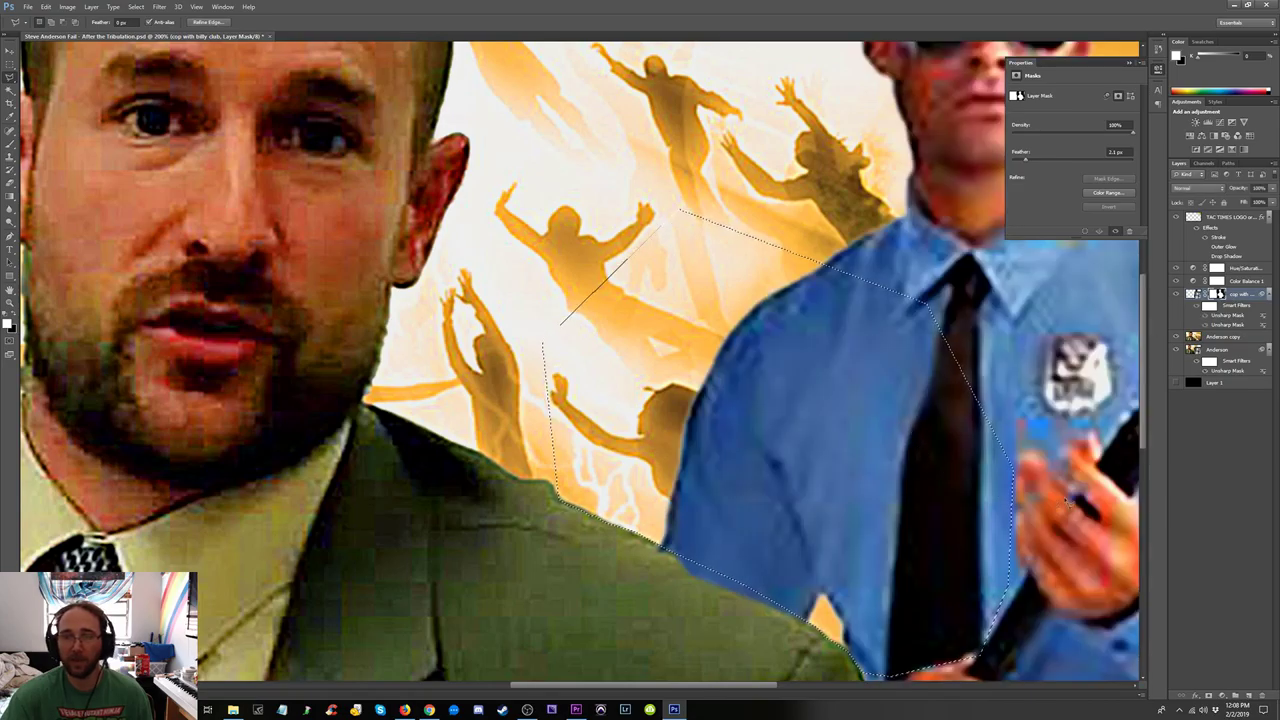
scroll(1143, 432, down, 1)
scroll(1143, 432, down, 5)
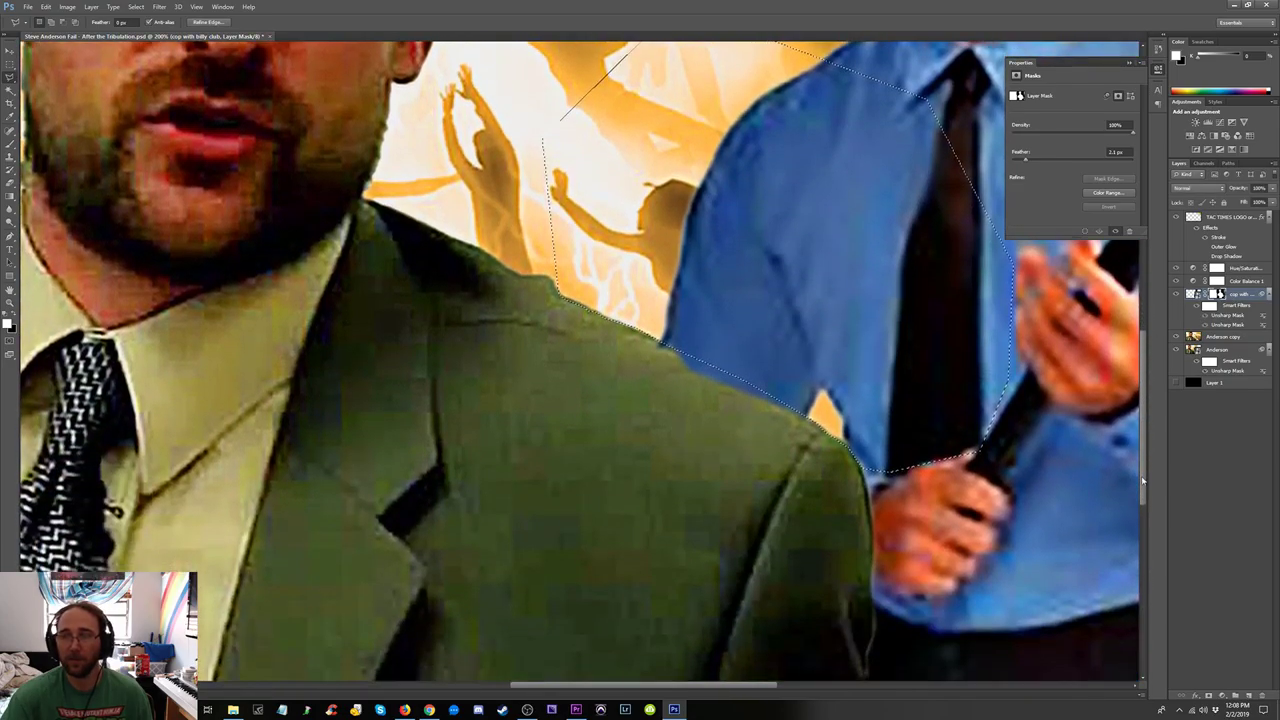
click(113, 7)
mouse_move(136, 7)
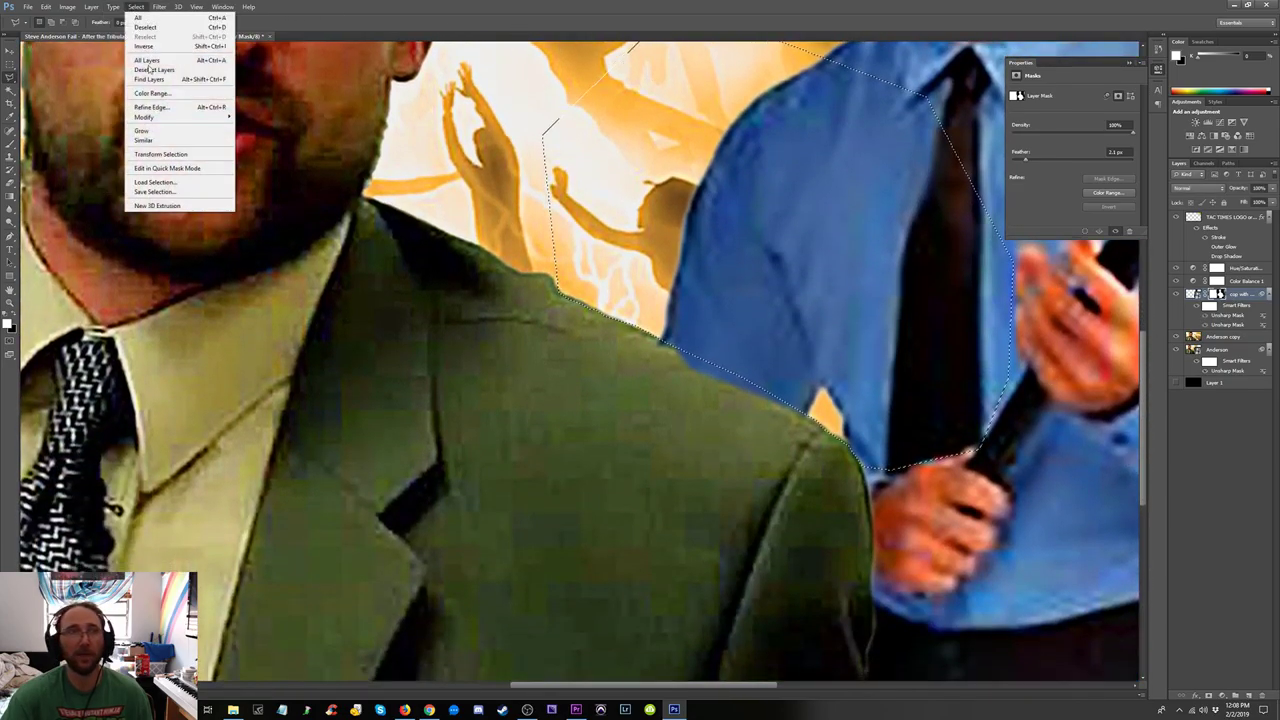
click(168, 46)
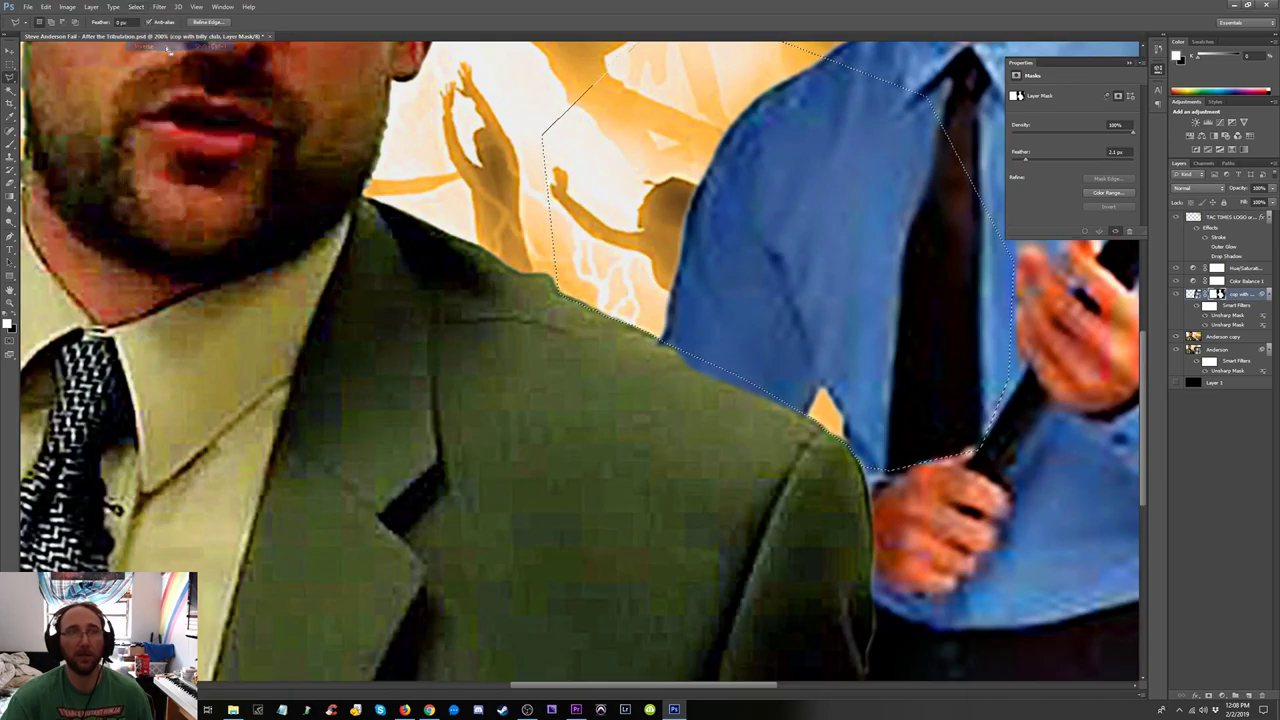
click(10, 144)
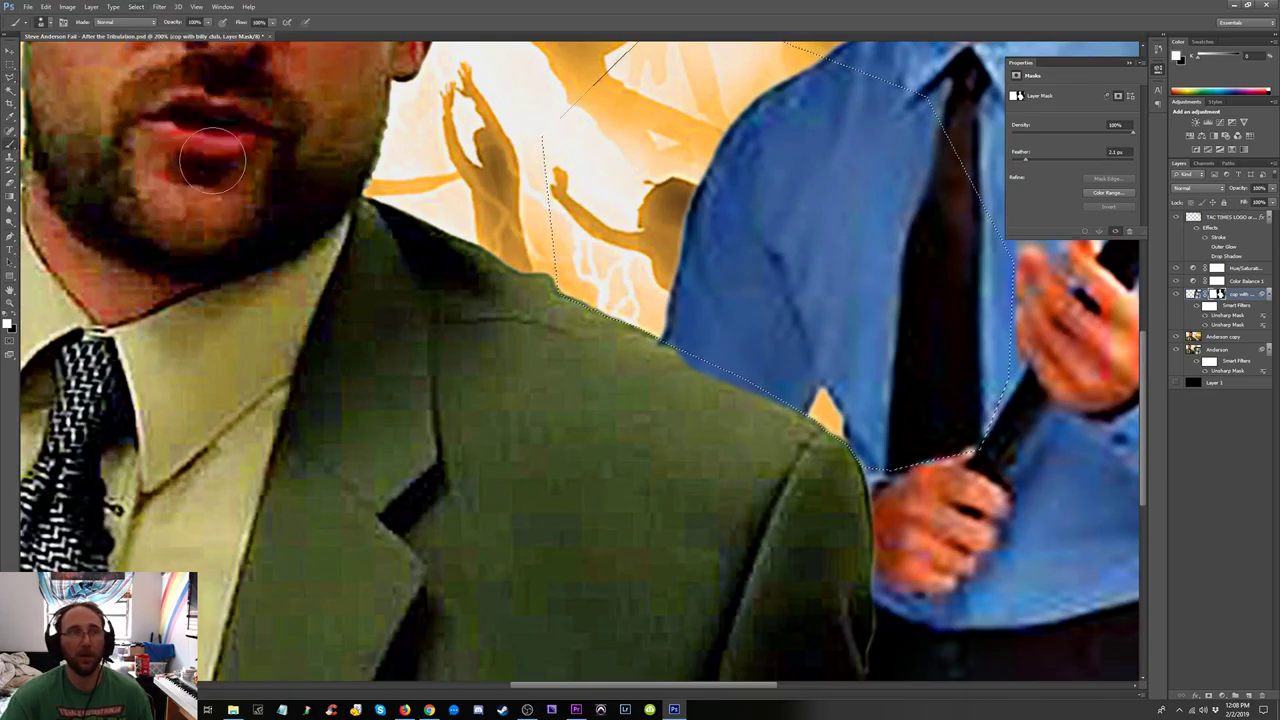
click(16, 316)
mouse_move(872, 478)
mouse_down()
mouse_move(885, 545)
mouse_move(843, 514)
mouse_up()
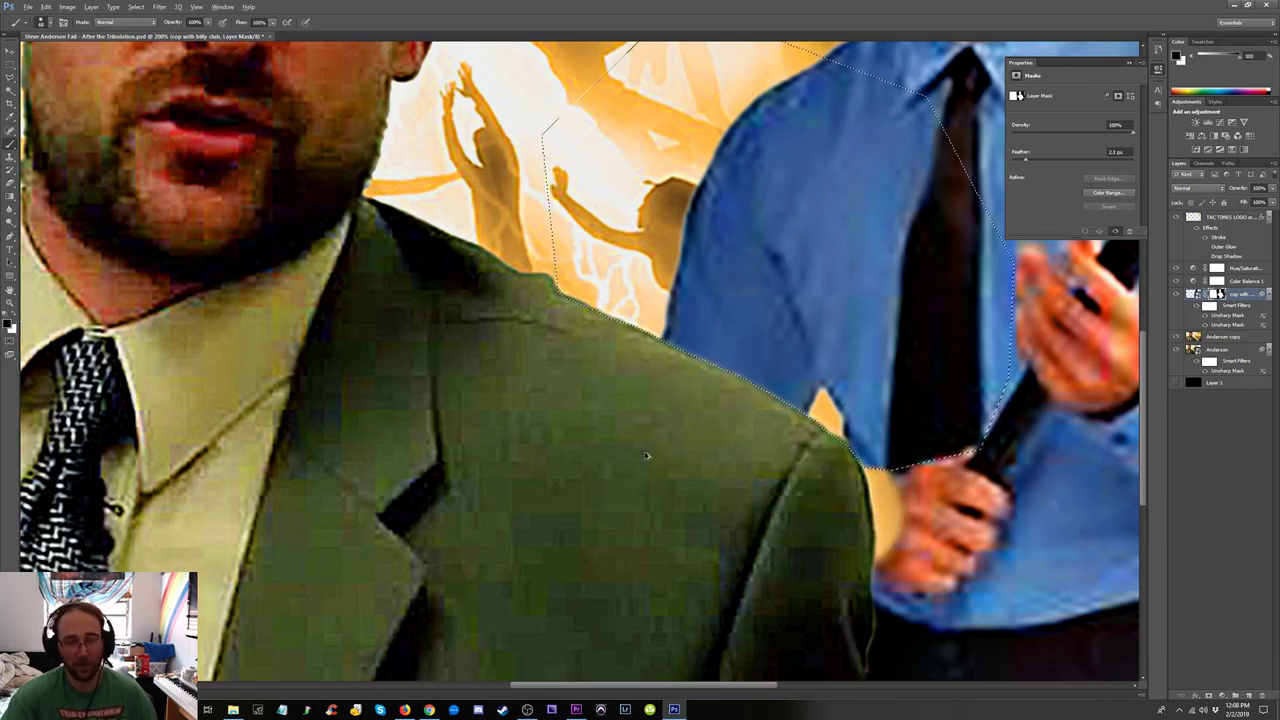
key(ctrl+z)
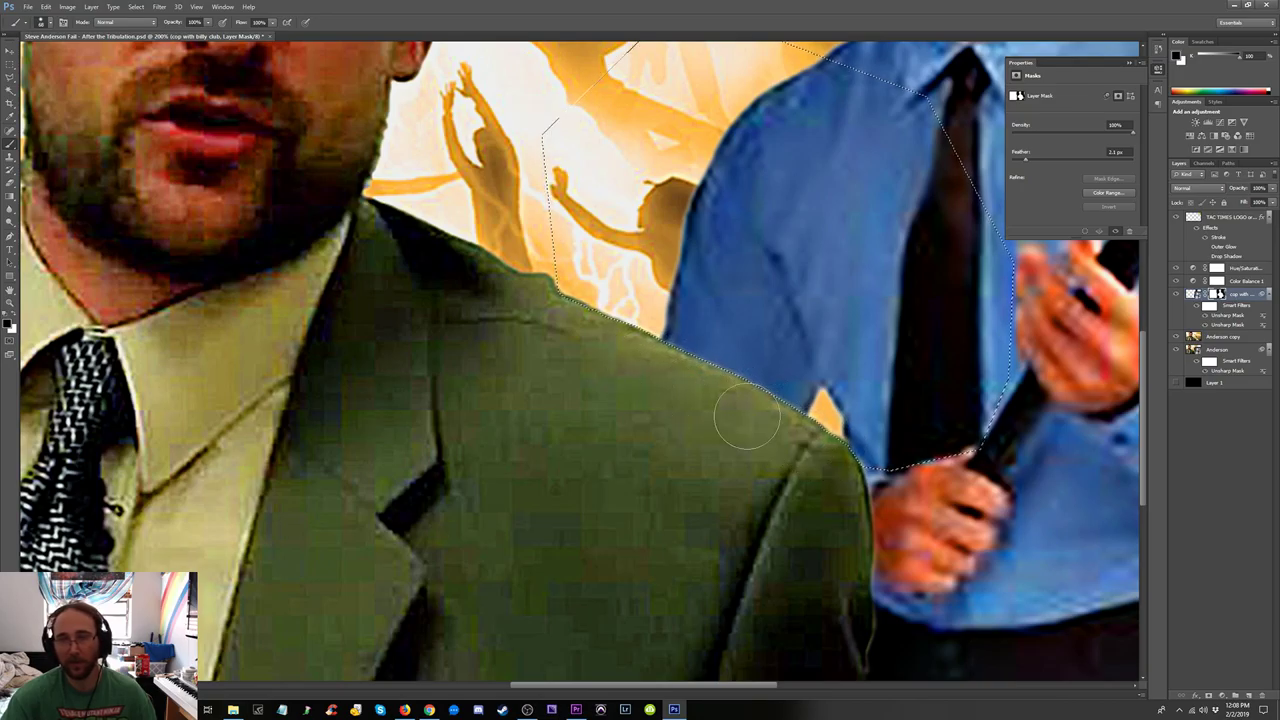
click(136, 7)
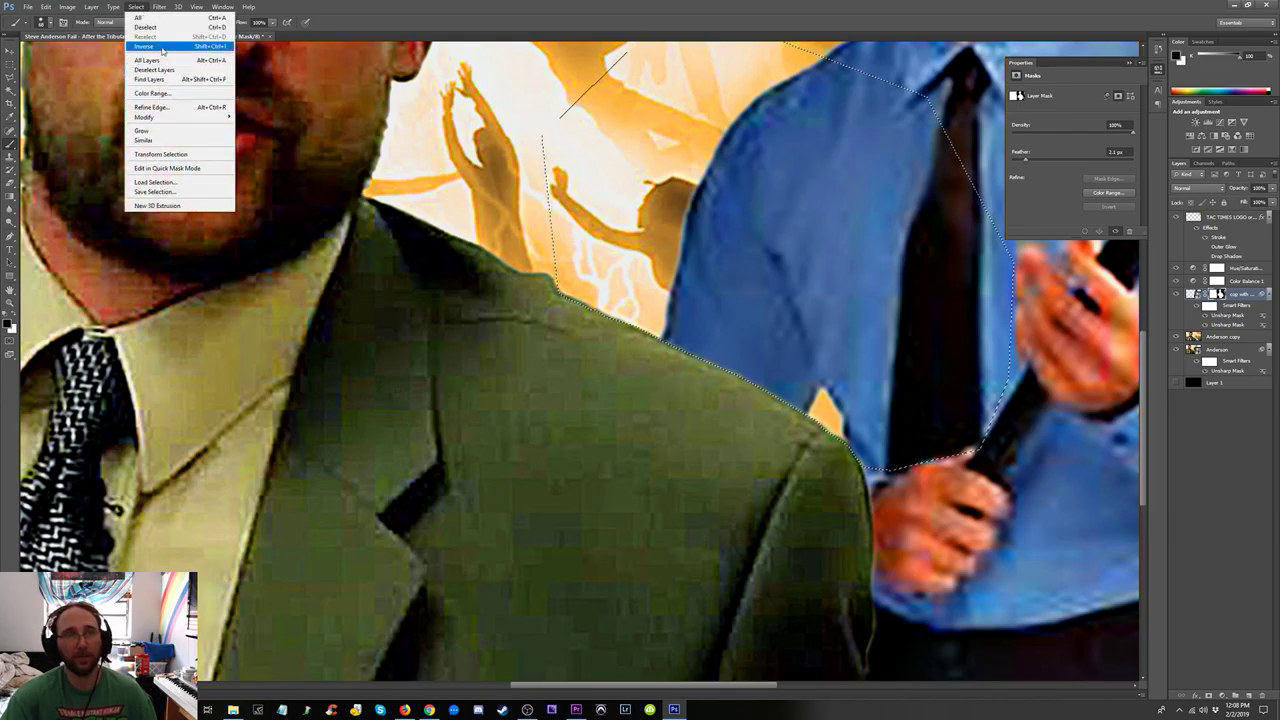
click(161, 47)
click(16, 316)
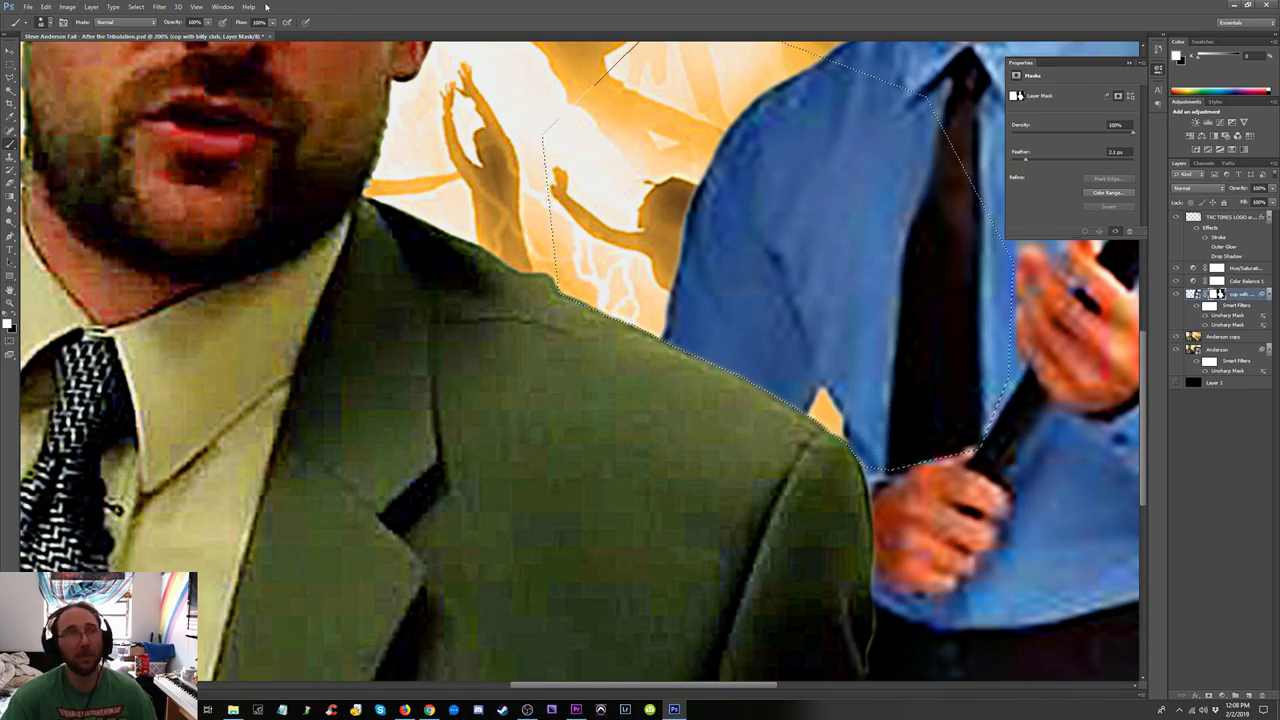
click(44, 21)
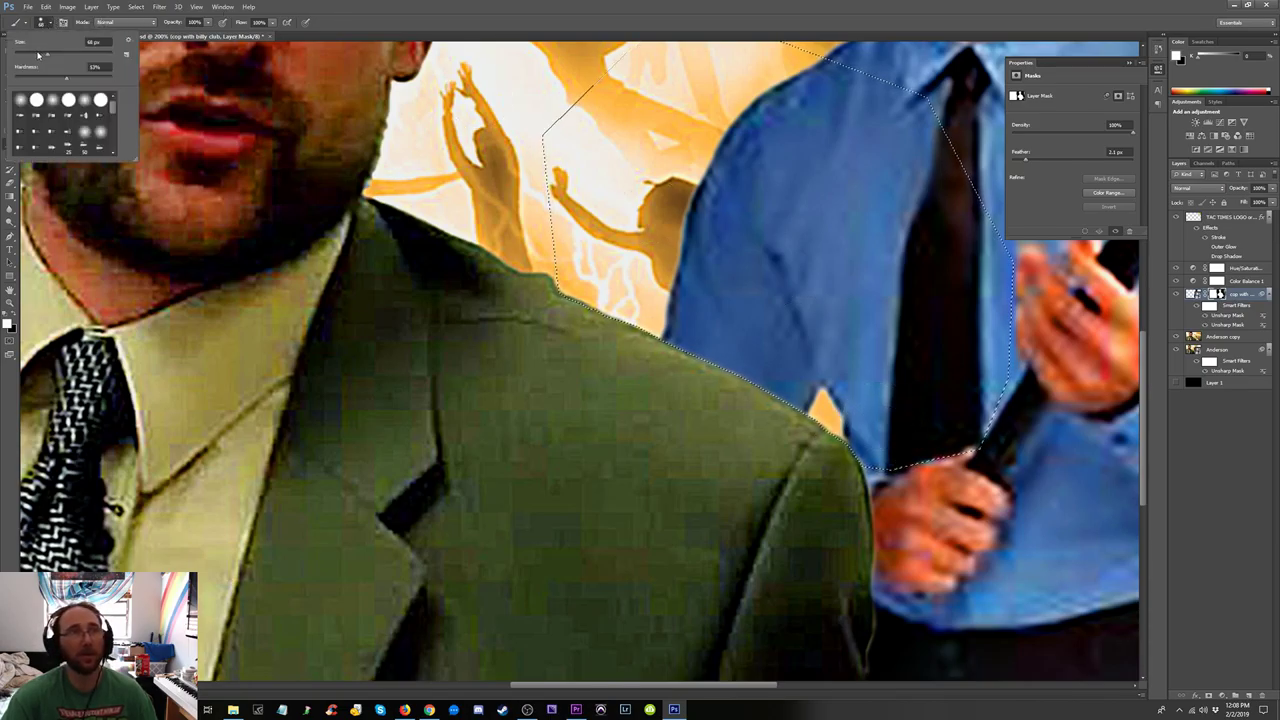
key(Return)
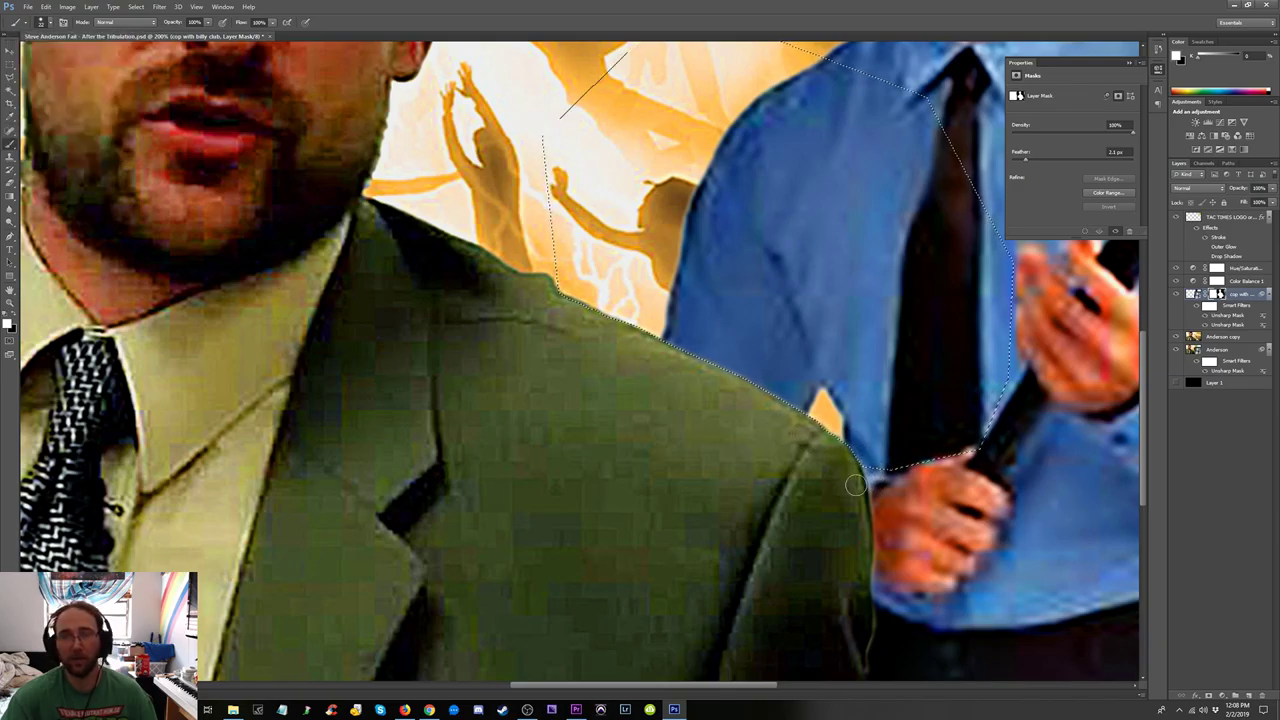
key(m)
key(ctrl+d)
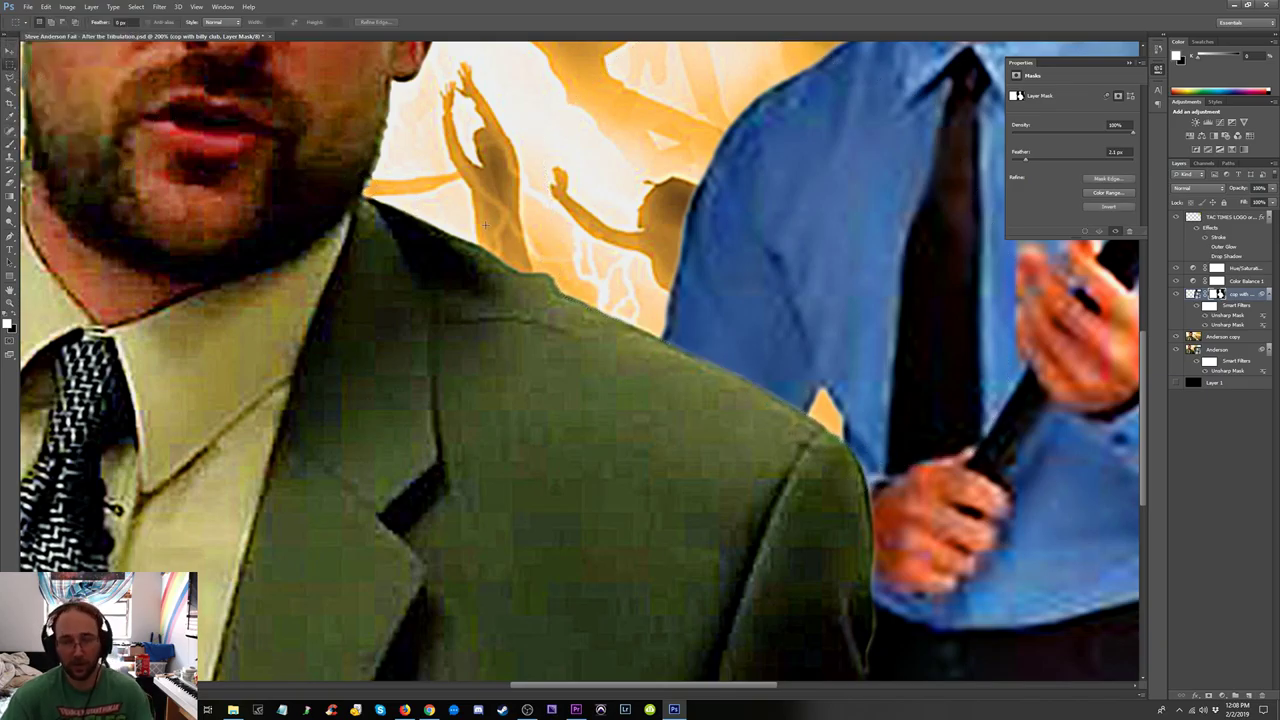
key(ctrl+minus)
key(ctrl+minus)
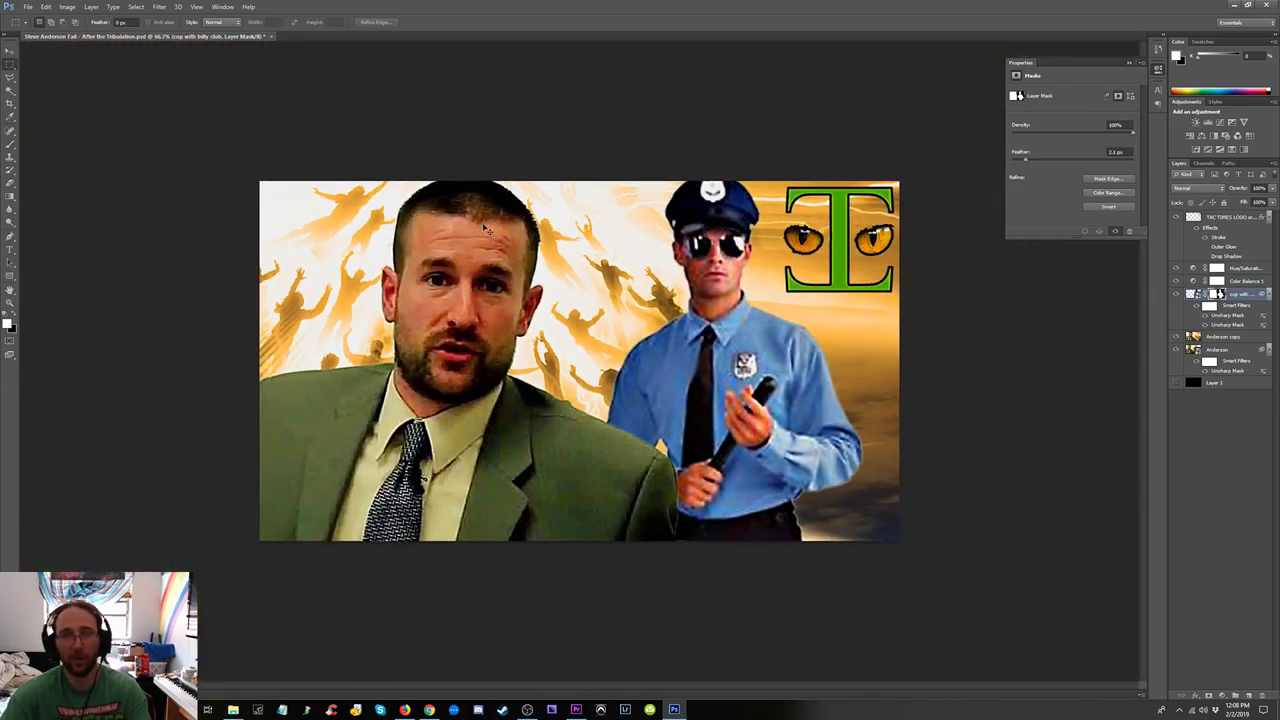
Select the TAC TIMES LOGO layer, trying it below the adjustments before returning it to the top.
key(ctrl+plus)
key(ctrl+minus)
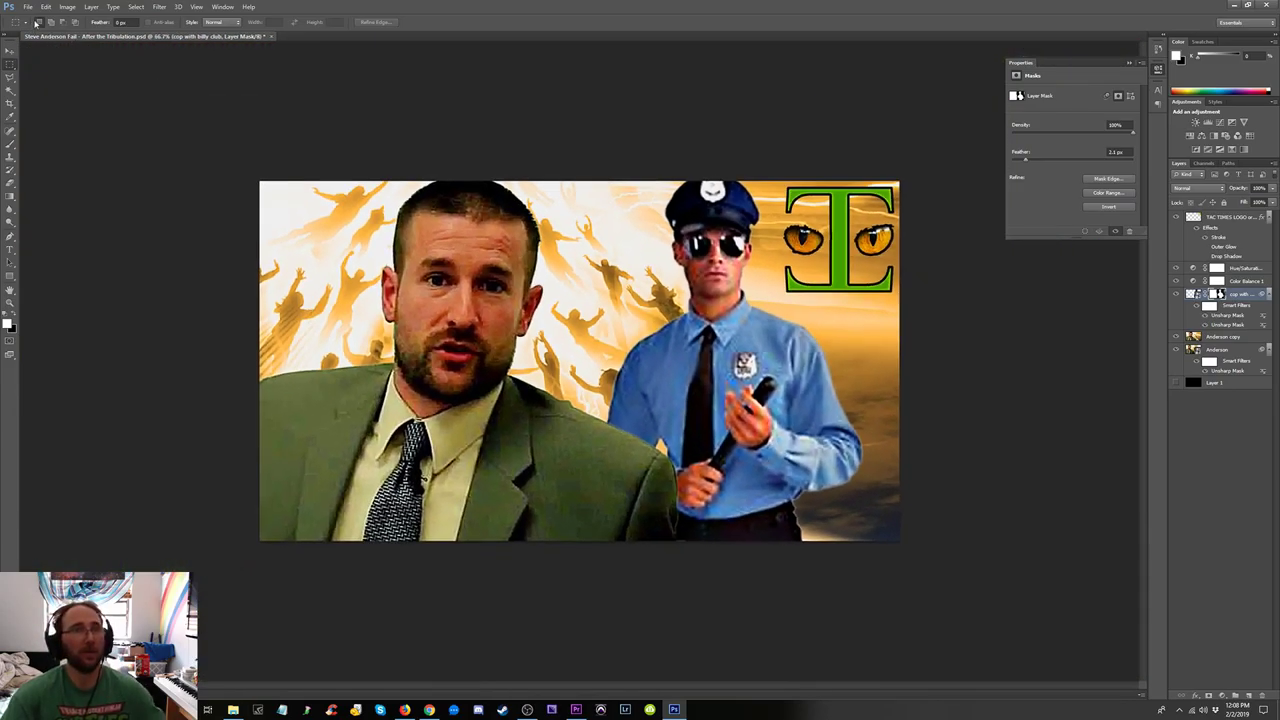
click(28, 7)
click(731, 128)
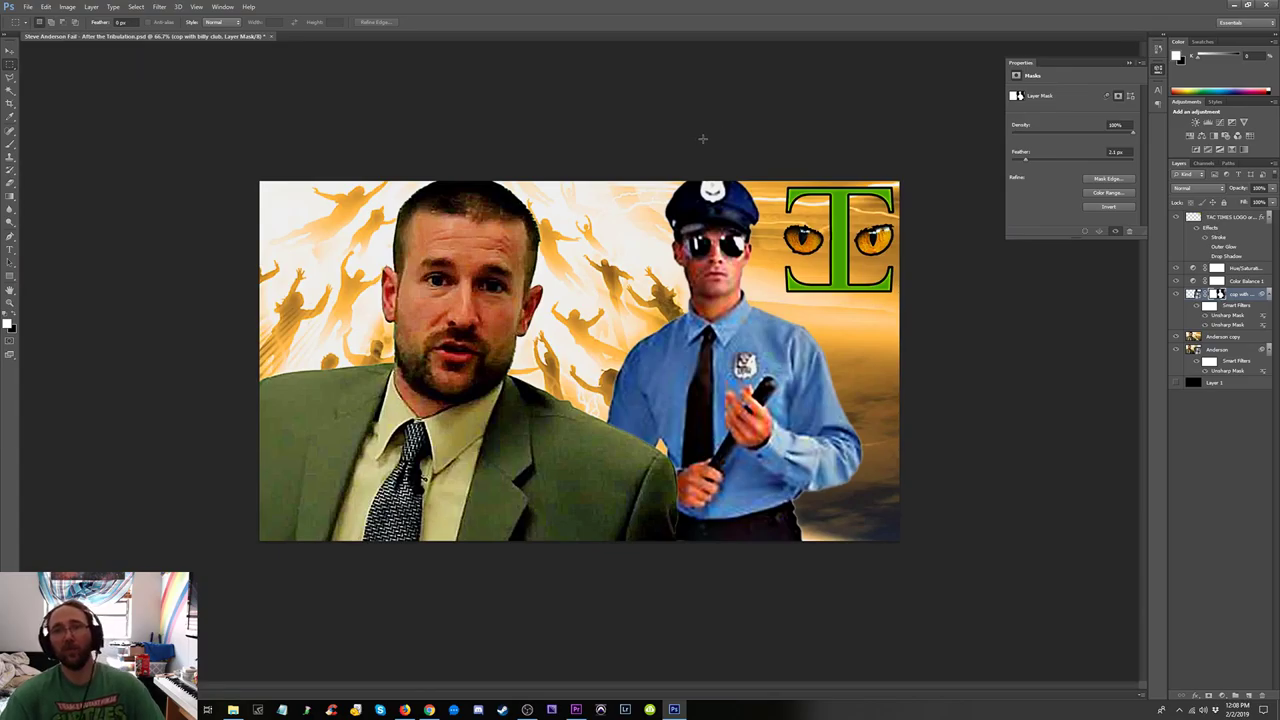
key(ctrl+minus)
key(ctrl+minus)
key(ctrl+plus)
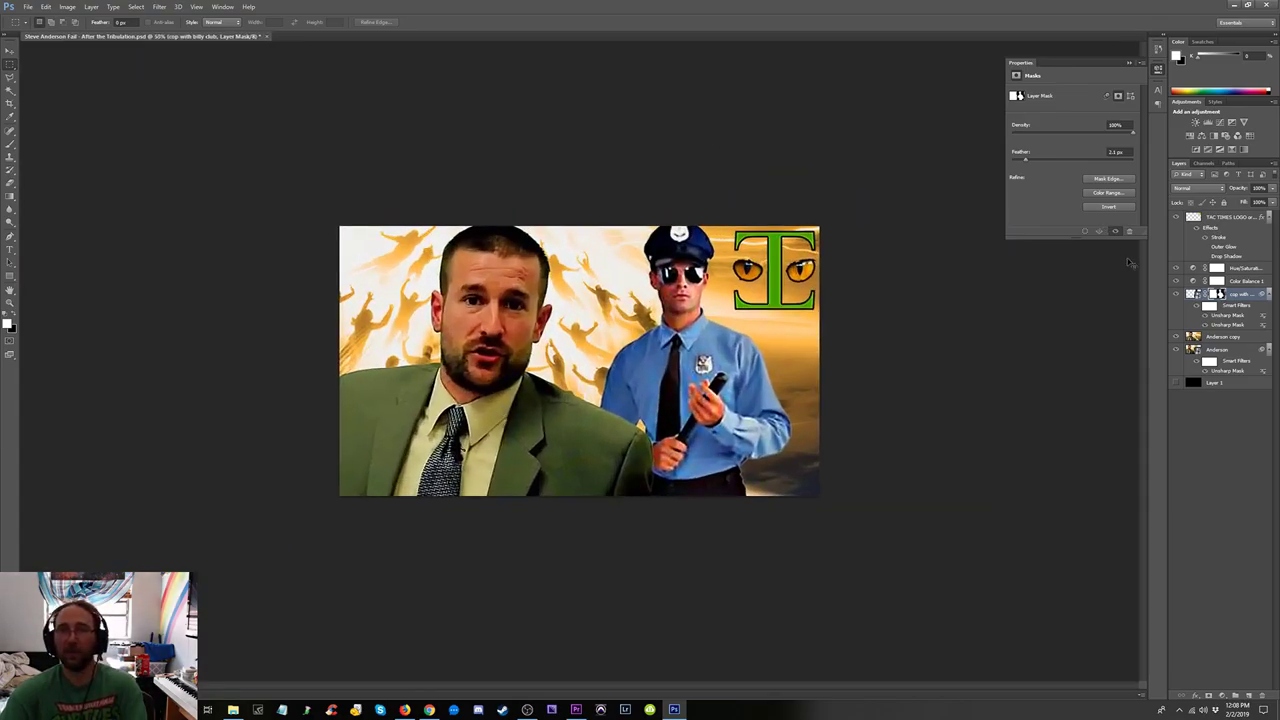
click(1239, 218)
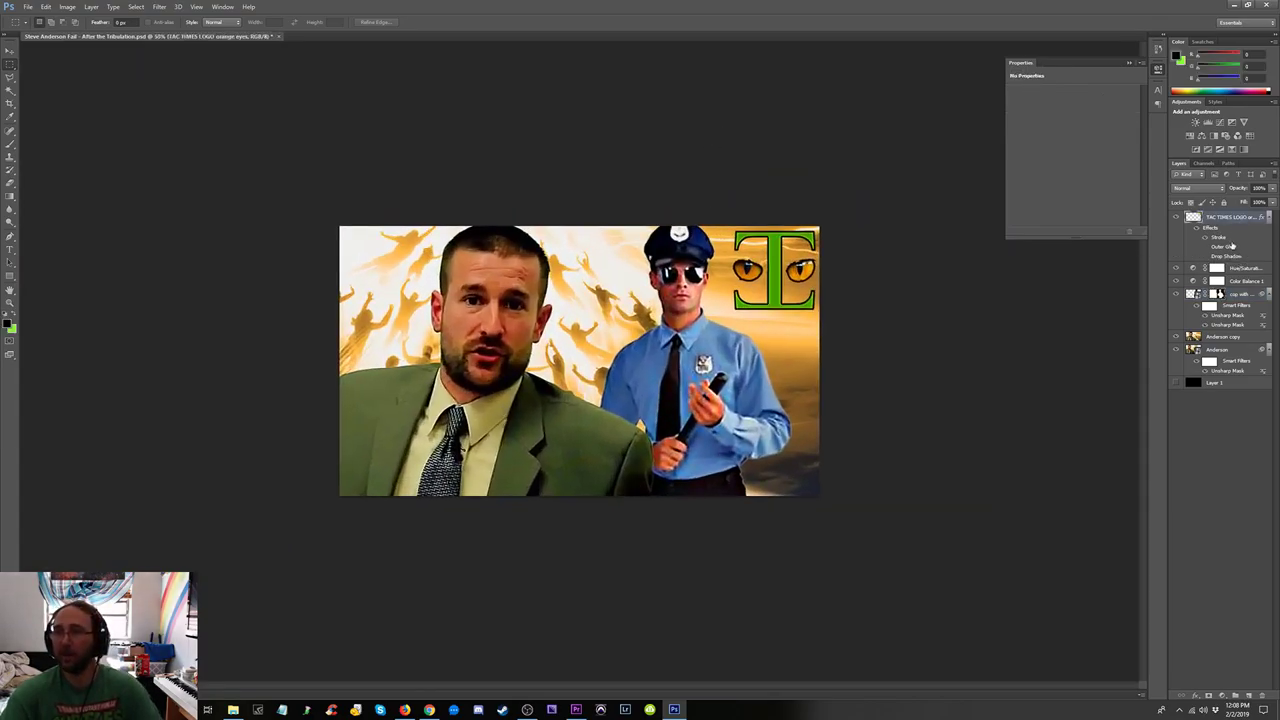
drag(1233, 216, 1234, 292)
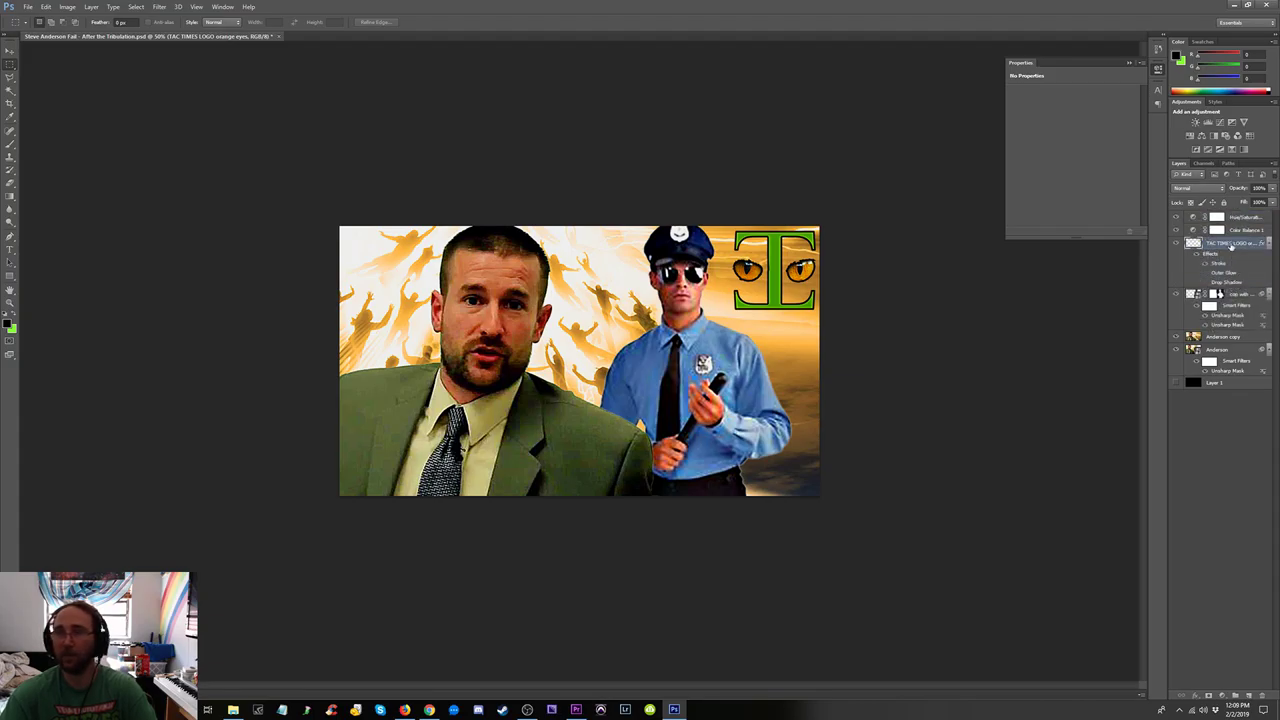
drag(1230, 245, 1230, 214)
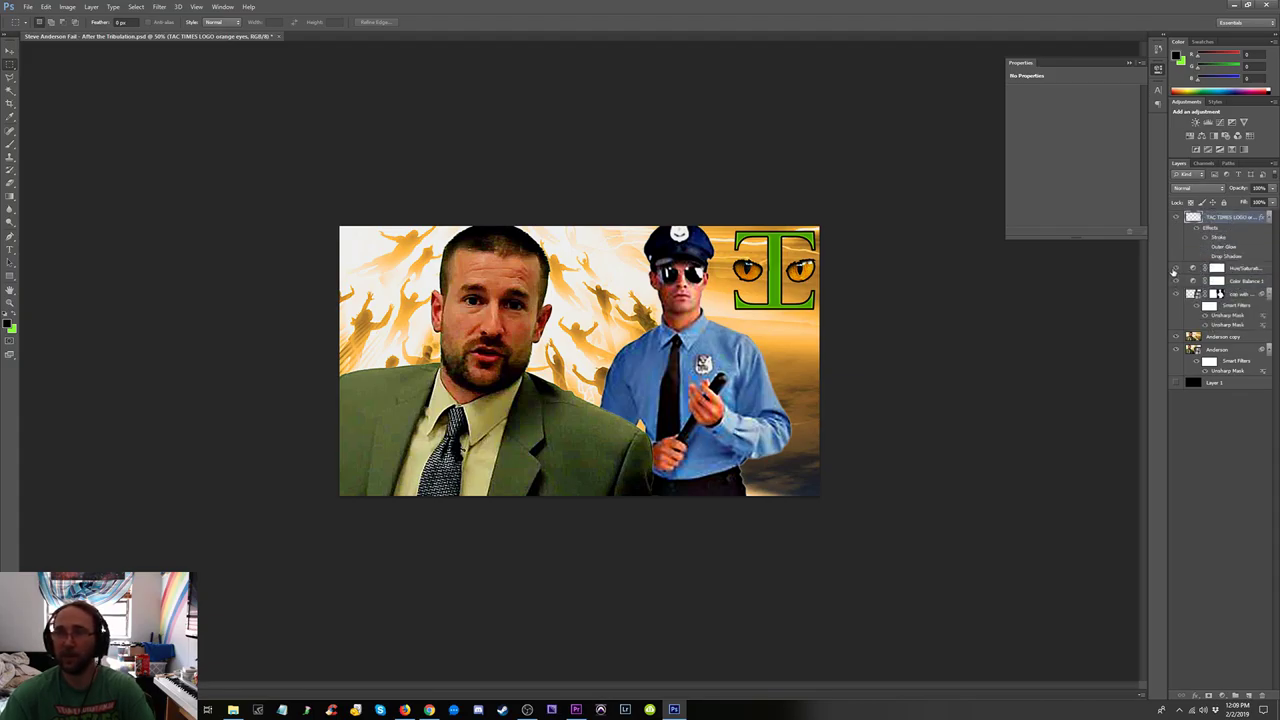
Toggle the Hue/Saturation adjustment off and on to compare, then bring up its settings.
click(1176, 269)
click(1176, 269)
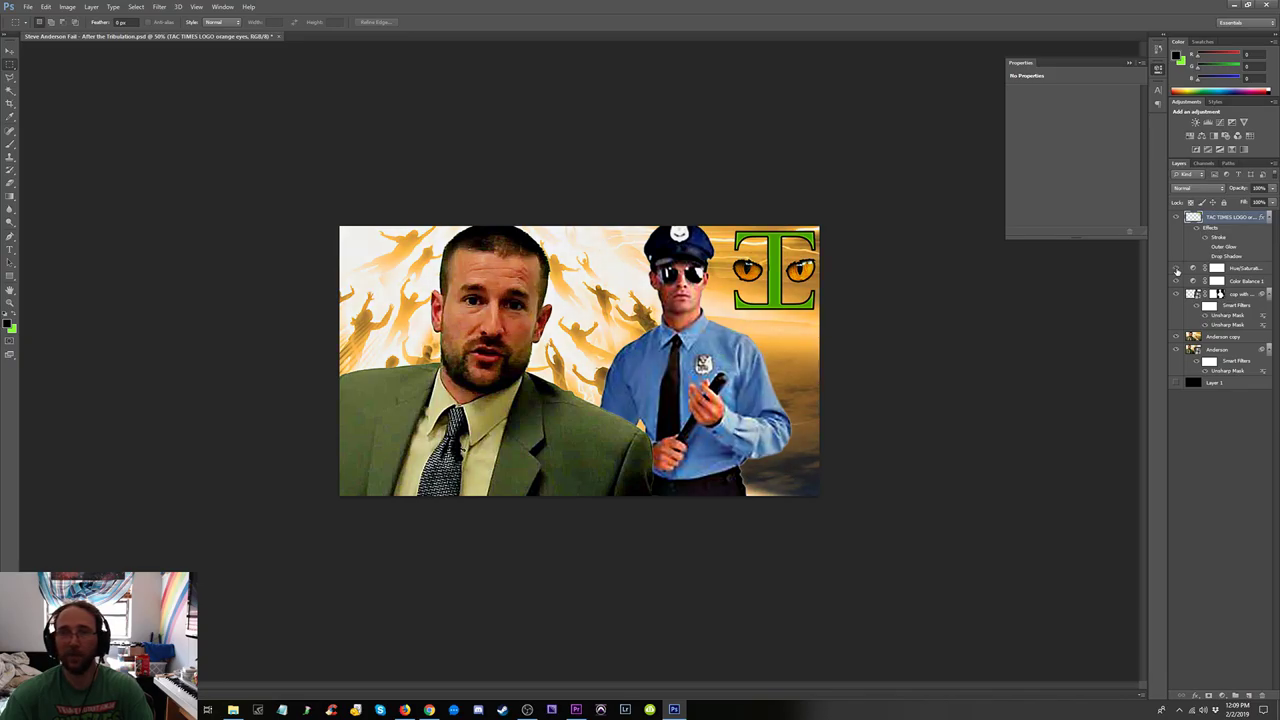
click(1176, 270)
click(1176, 270)
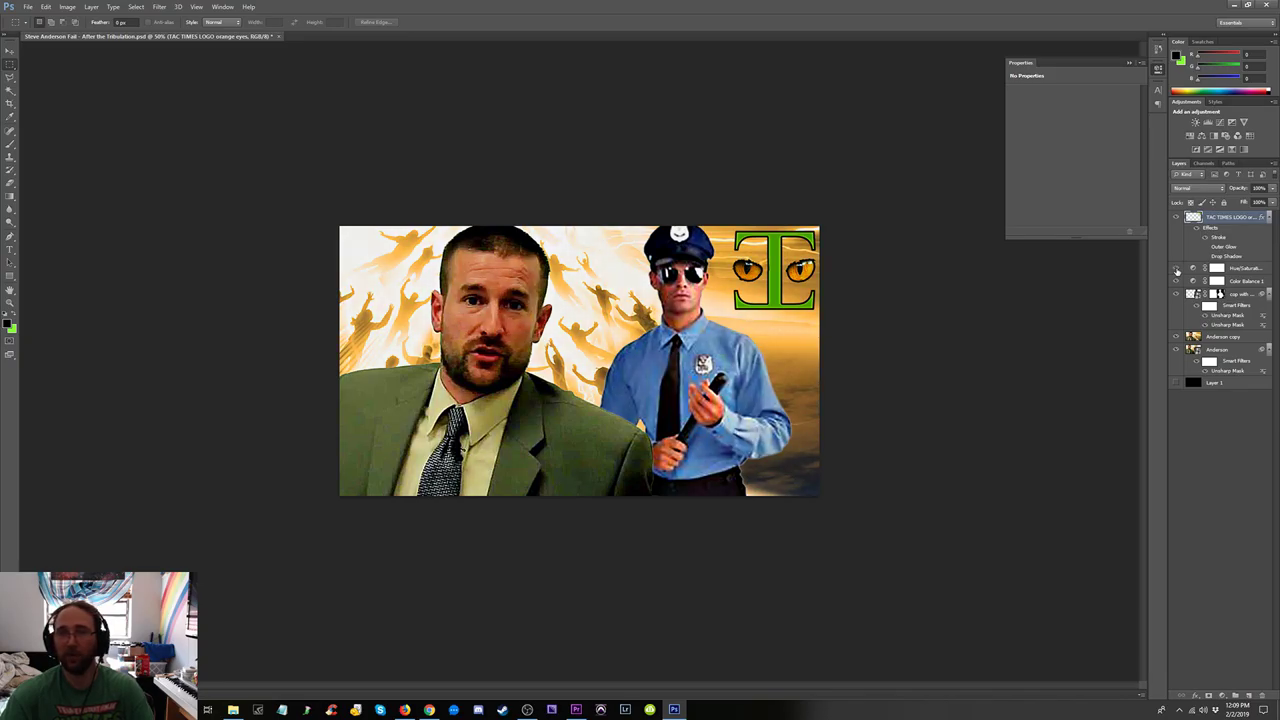
click(1192, 269)
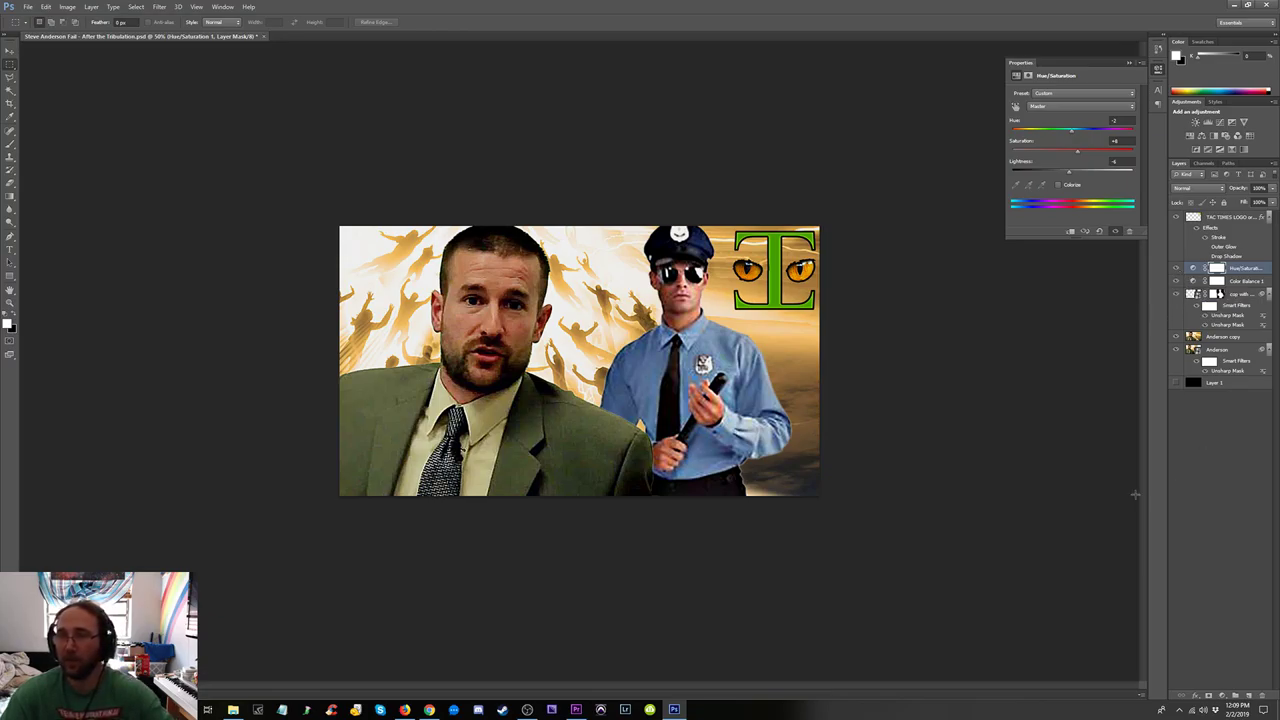
Add a Curves adjustment layer directly above the TAC TIMES LOGO layer.
click(1233, 695)
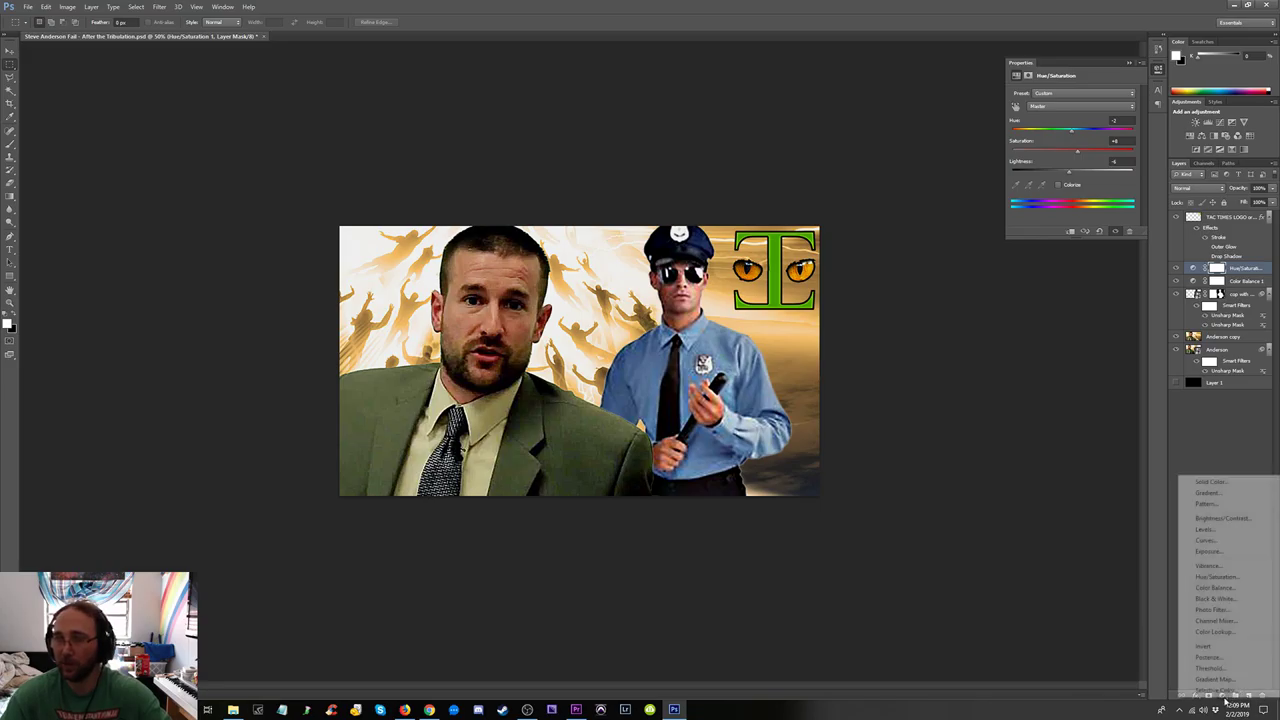
click(1215, 220)
click(1216, 696)
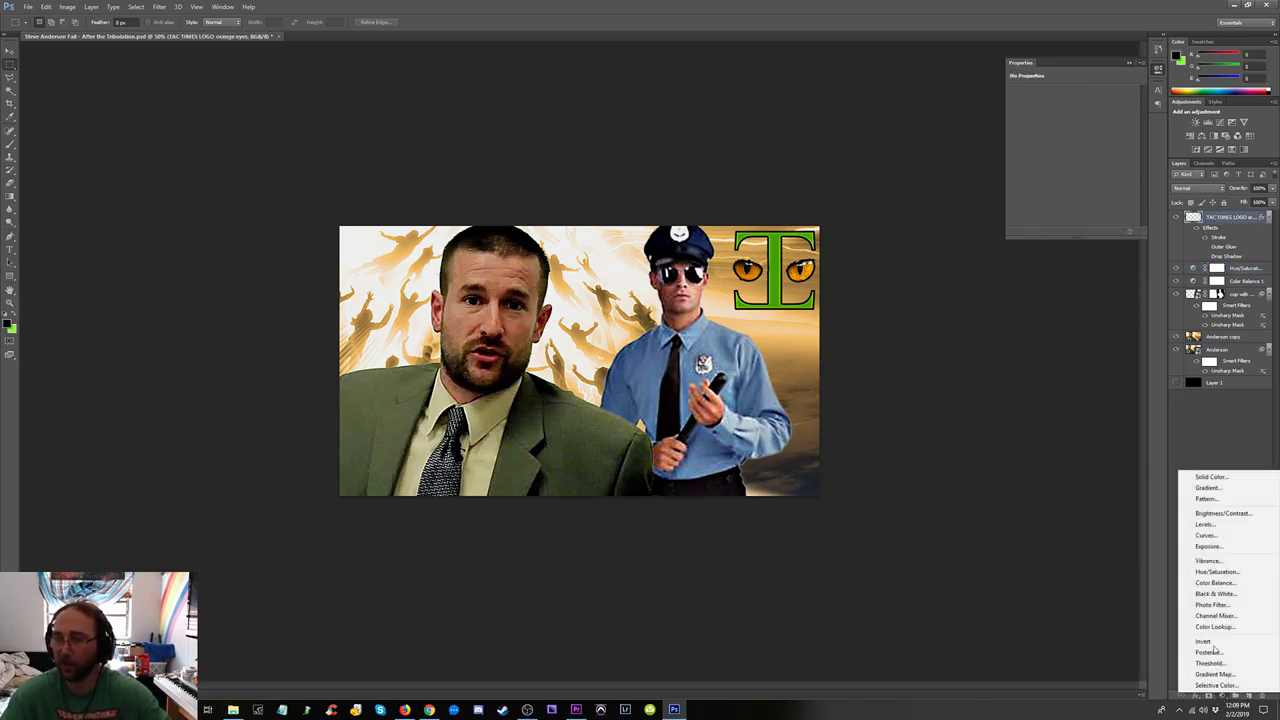
click(1208, 535)
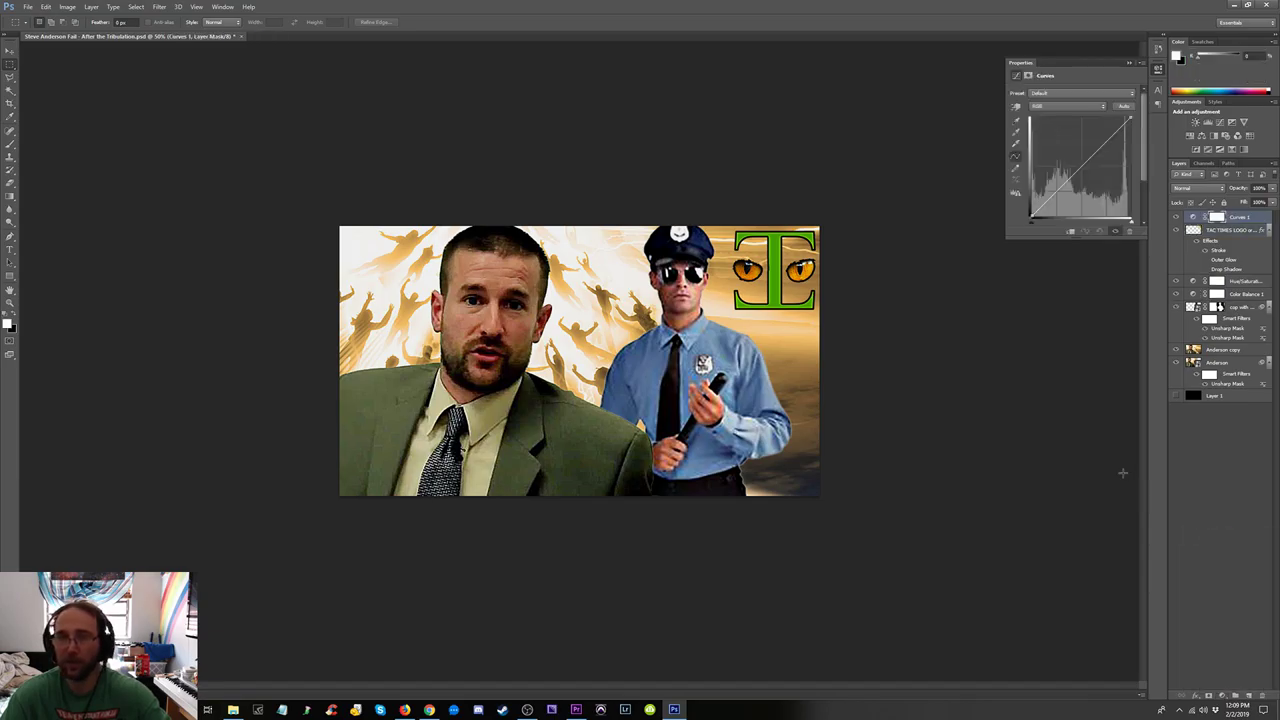
Raise a Curves point to brighten, then set Hue/Saturation to about +18 saturation and +1 hue.
drag(1100, 146, 1111, 130)
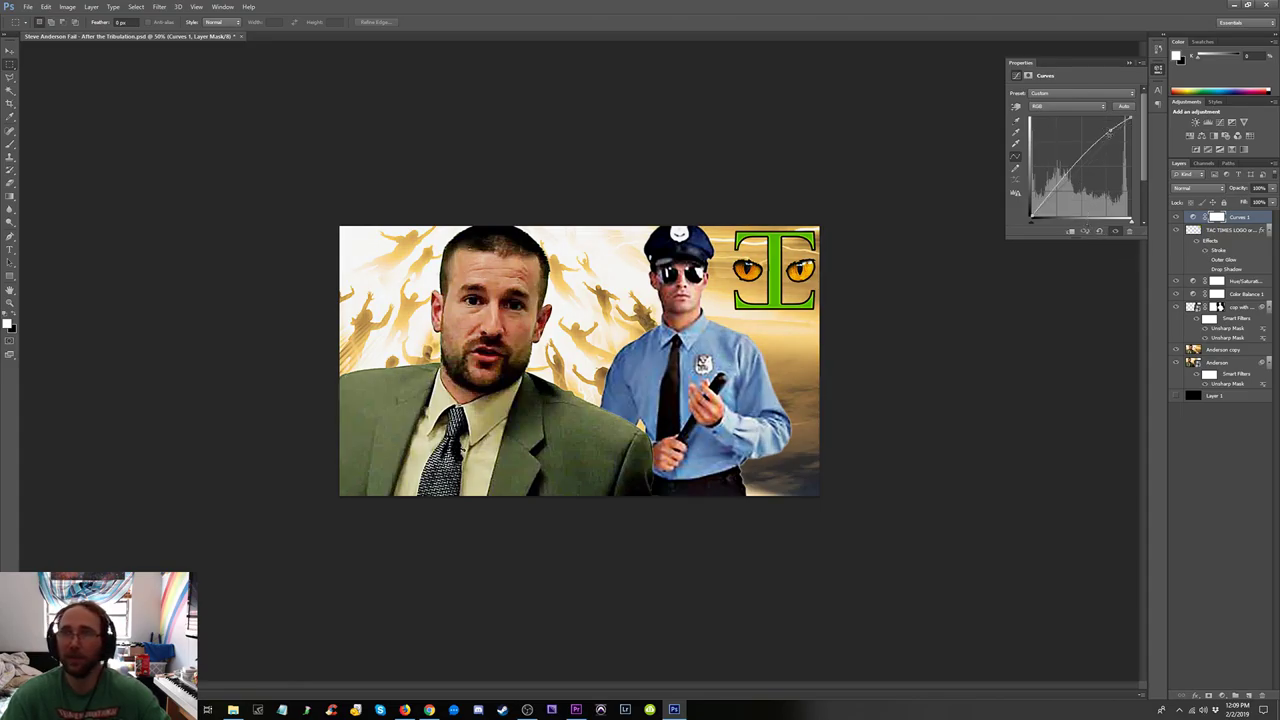
click(1192, 283)
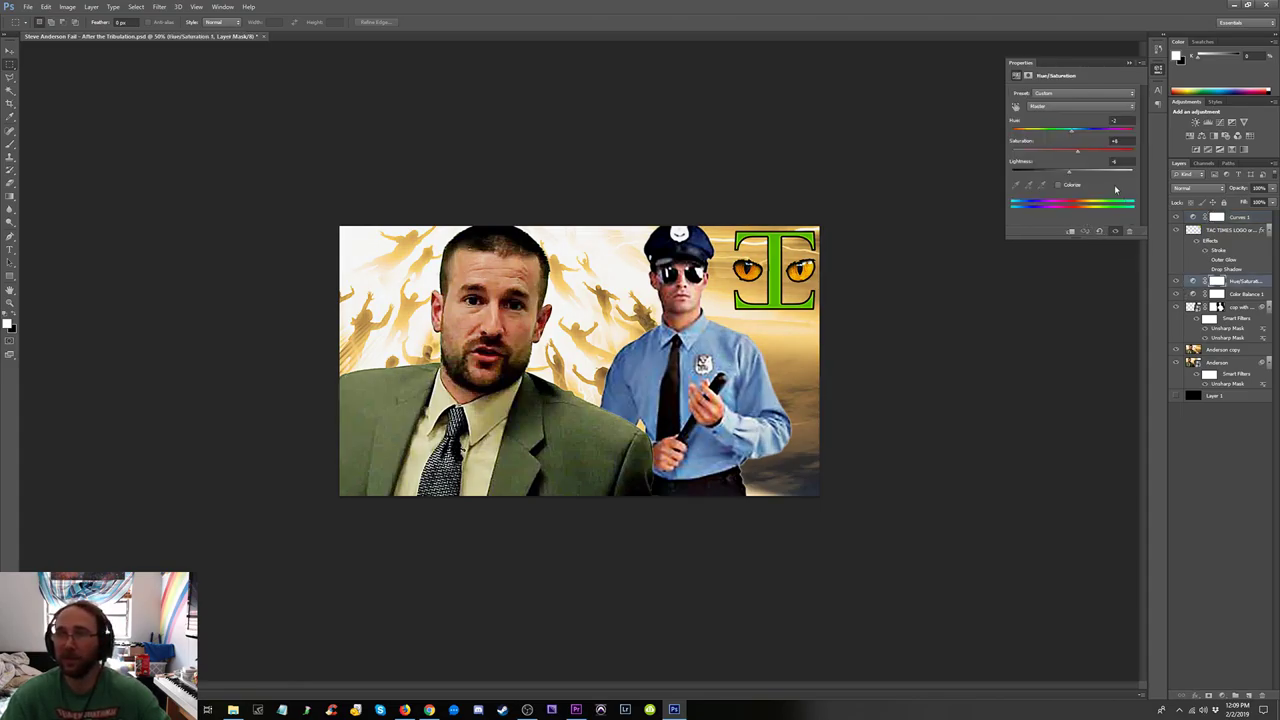
drag(1079, 151, 1085, 156)
mouse_move(1073, 133)
mouse_down()
mouse_move(1093, 133)
mouse_move(1071, 133)
mouse_up()
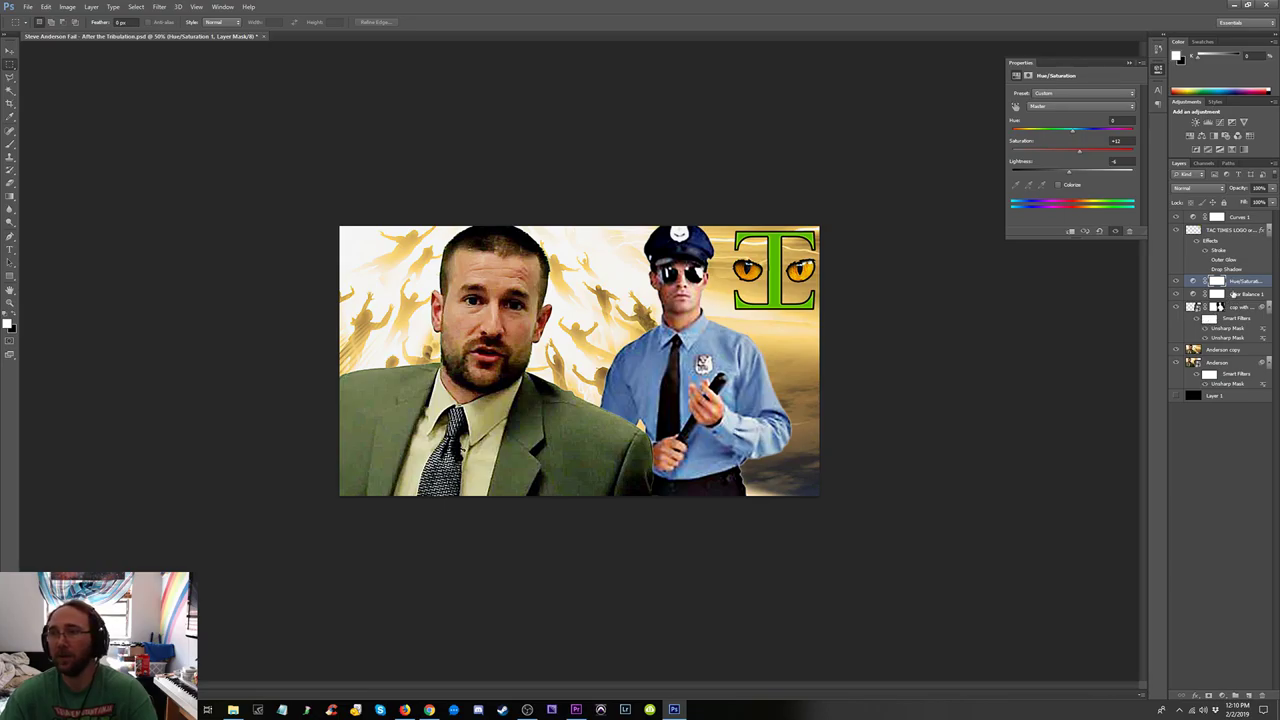
click(1238, 216)
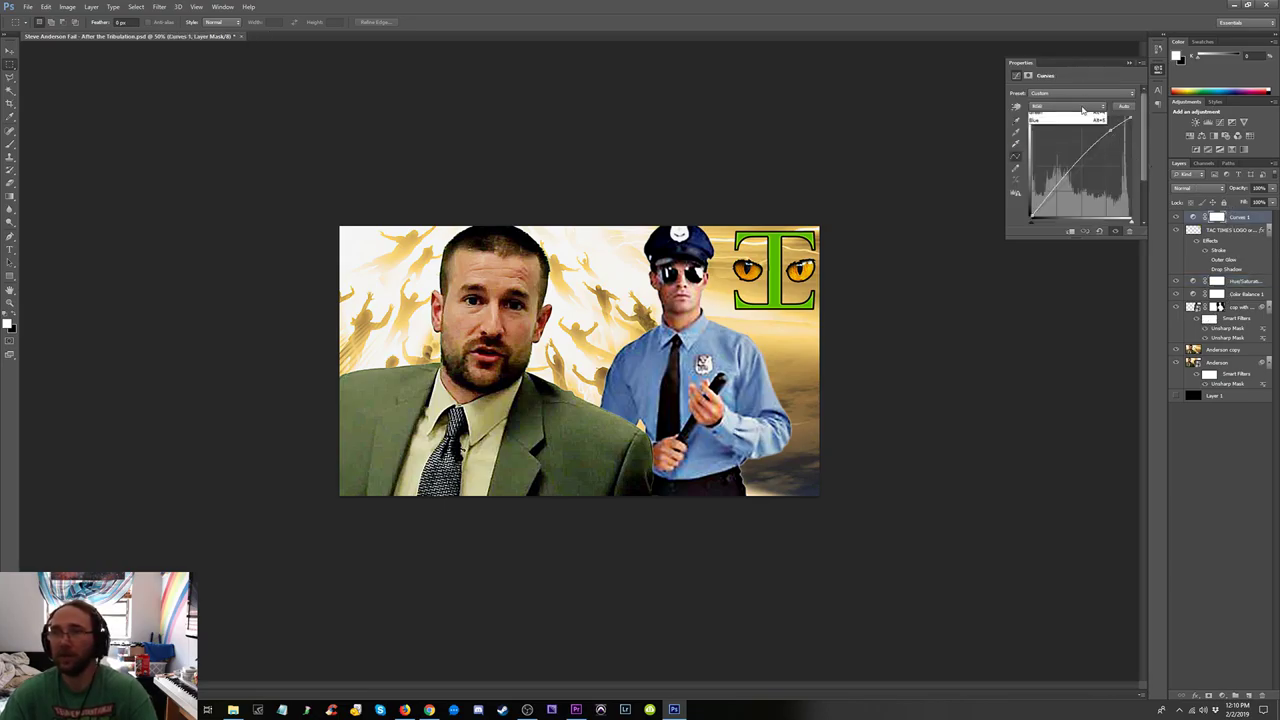
Tweak the Blue, Red and Green channel curves individually in the Curves properties.
click(1066, 106)
click(1064, 140)
drag(1093, 158, 1086, 149)
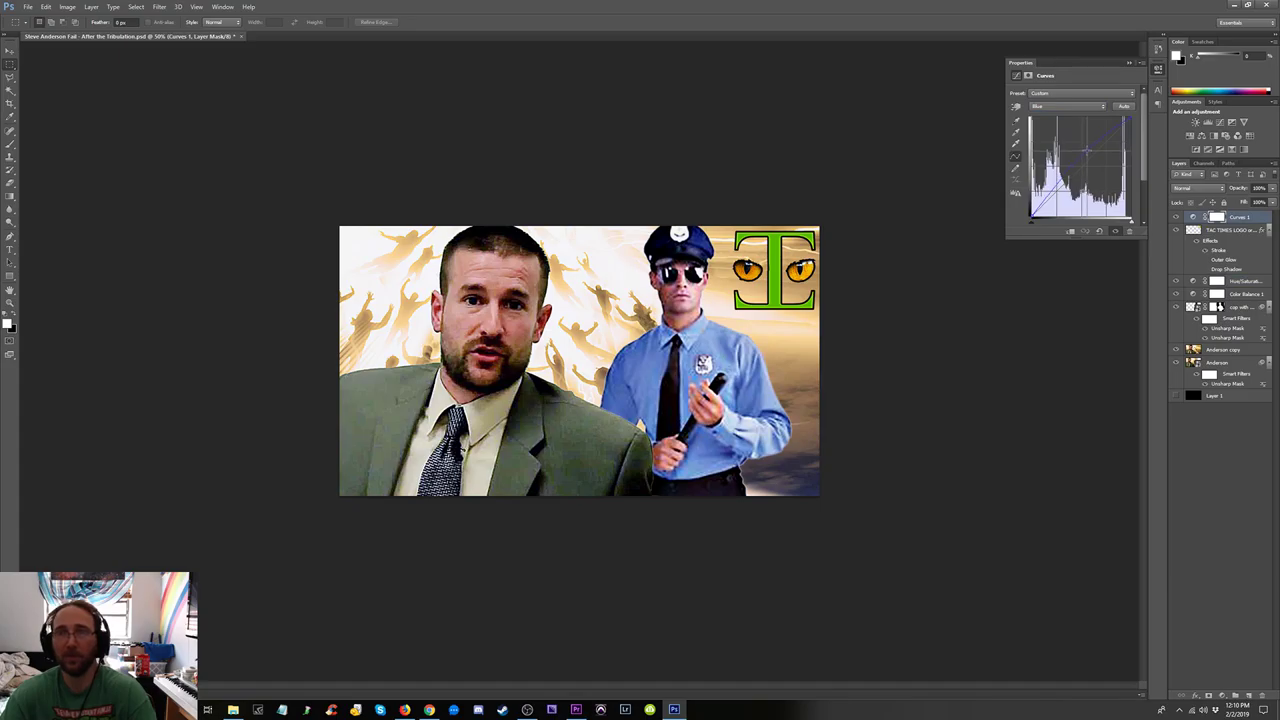
click(1074, 106)
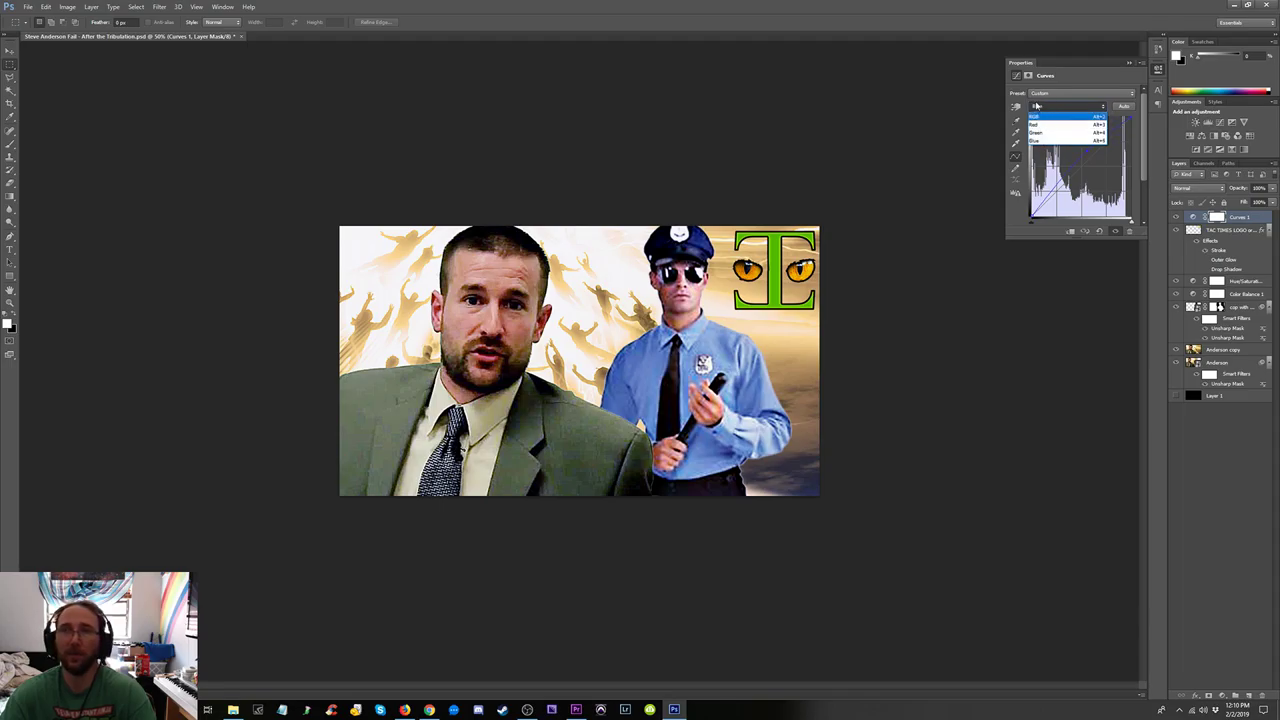
click(1080, 74)
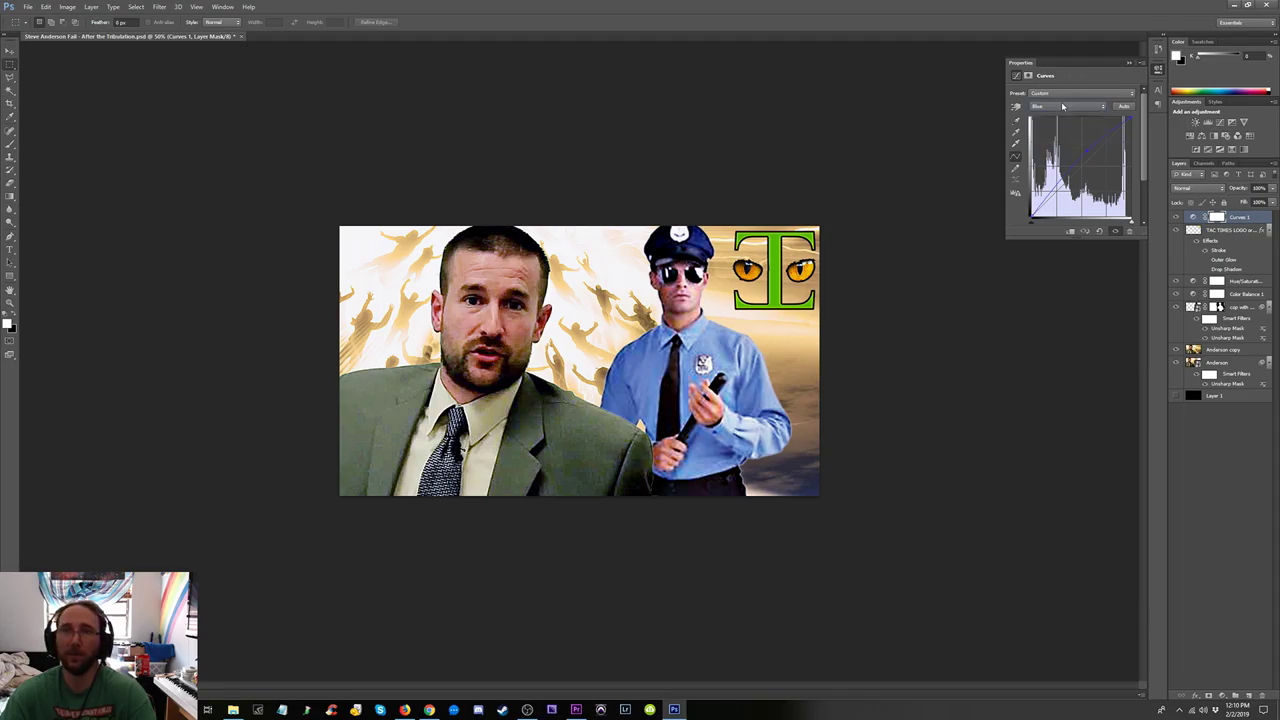
click(1062, 106)
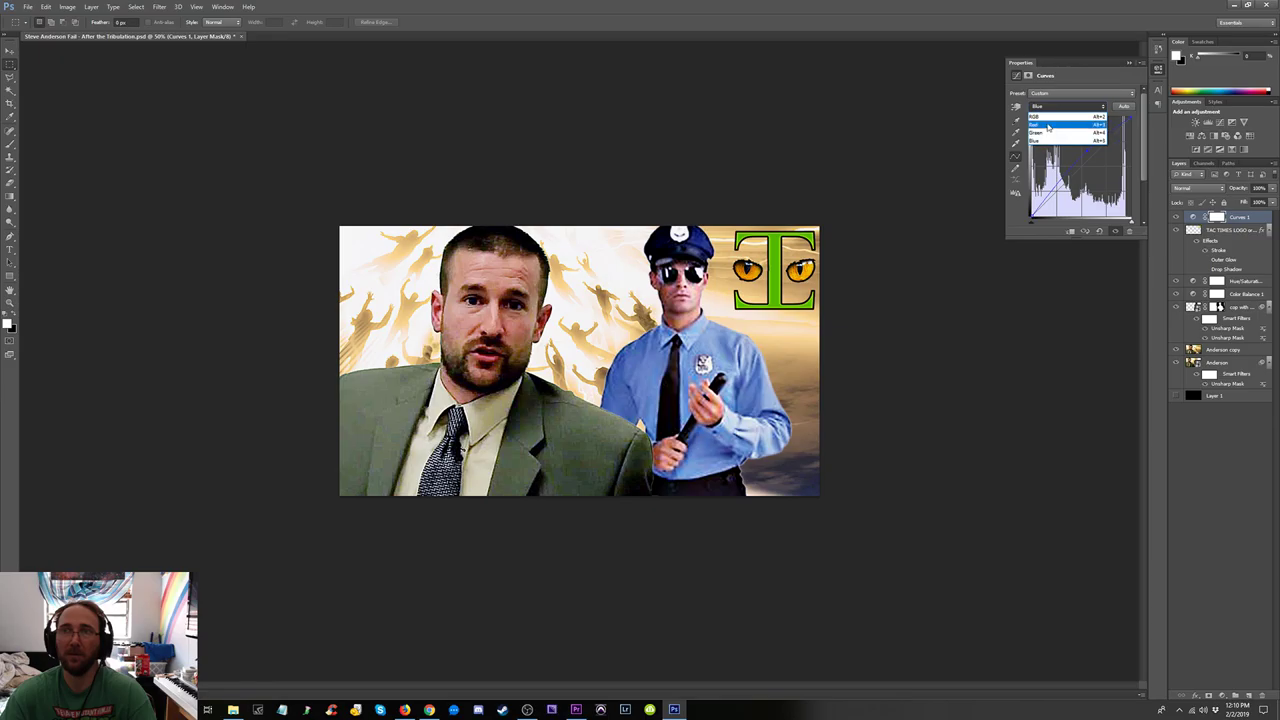
click(1047, 126)
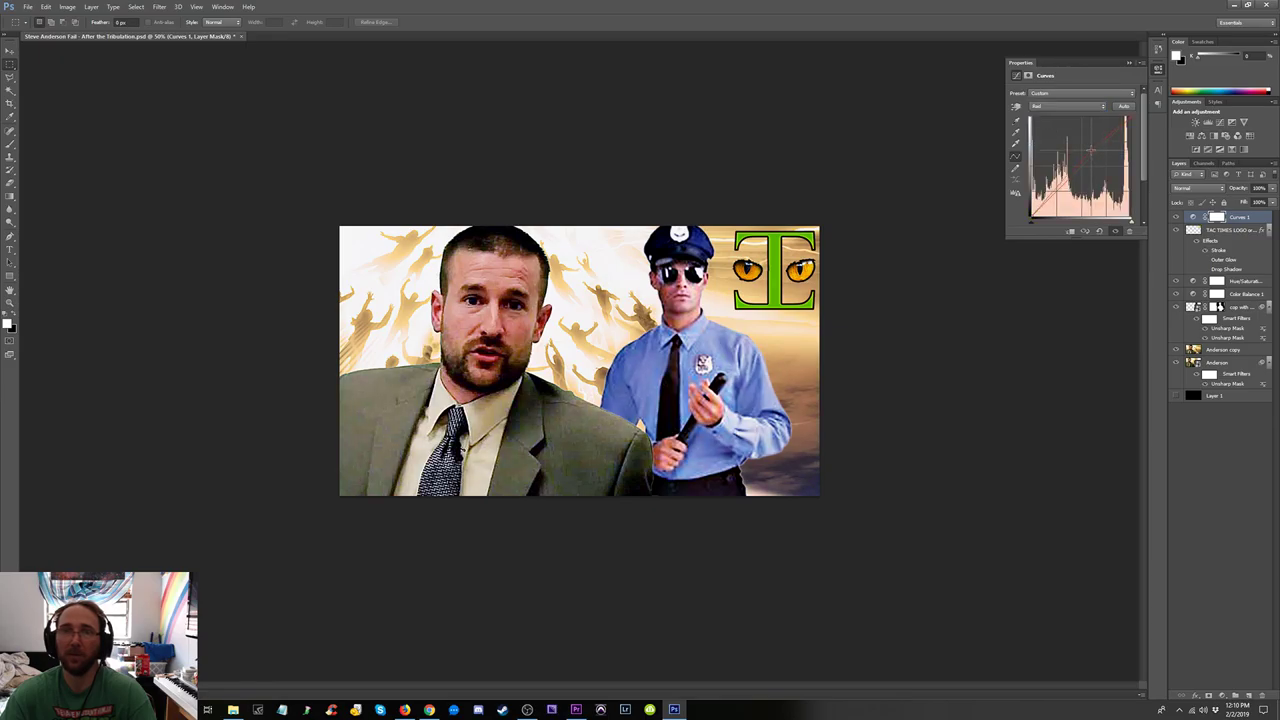
drag(1090, 152, 1188, 261)
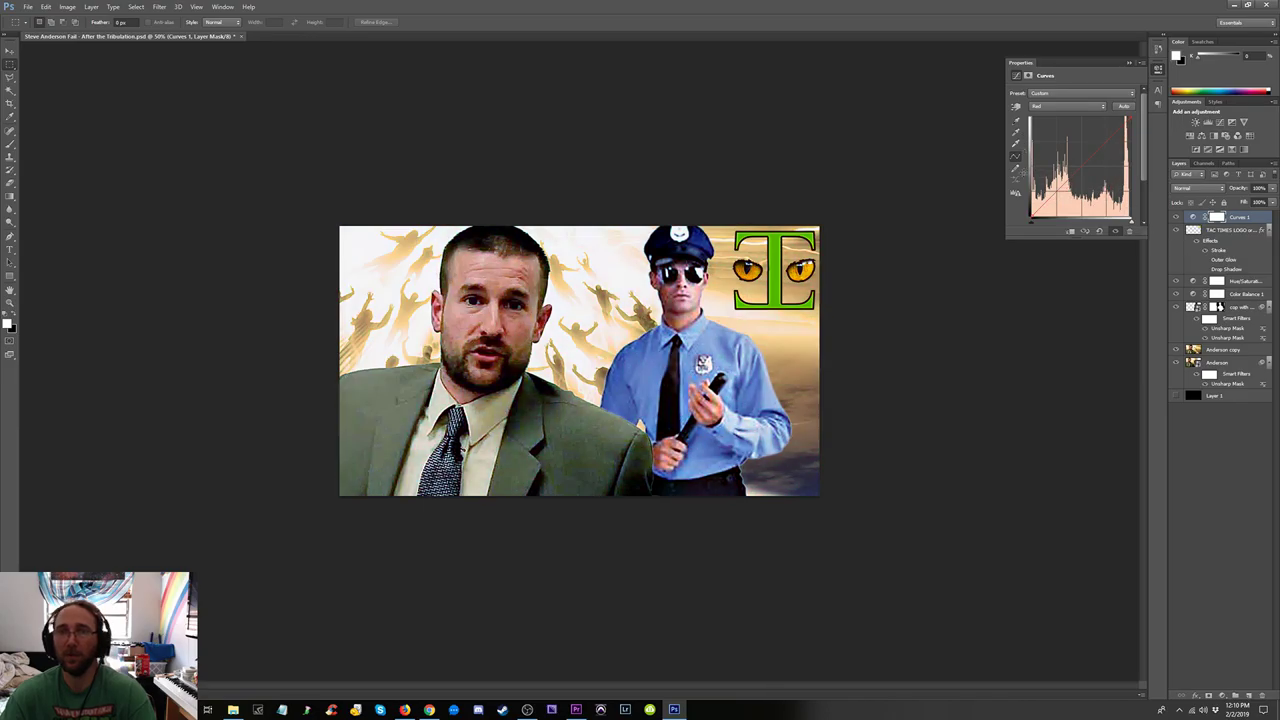
click(1062, 106)
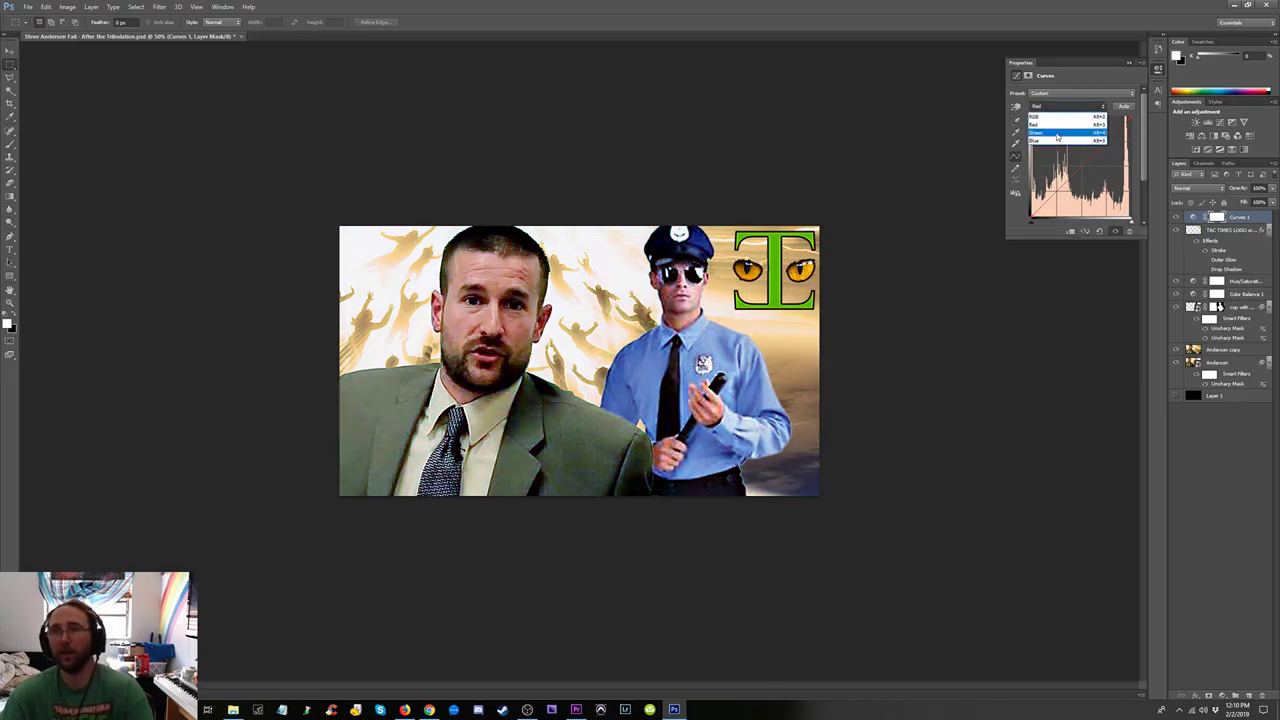
click(1060, 133)
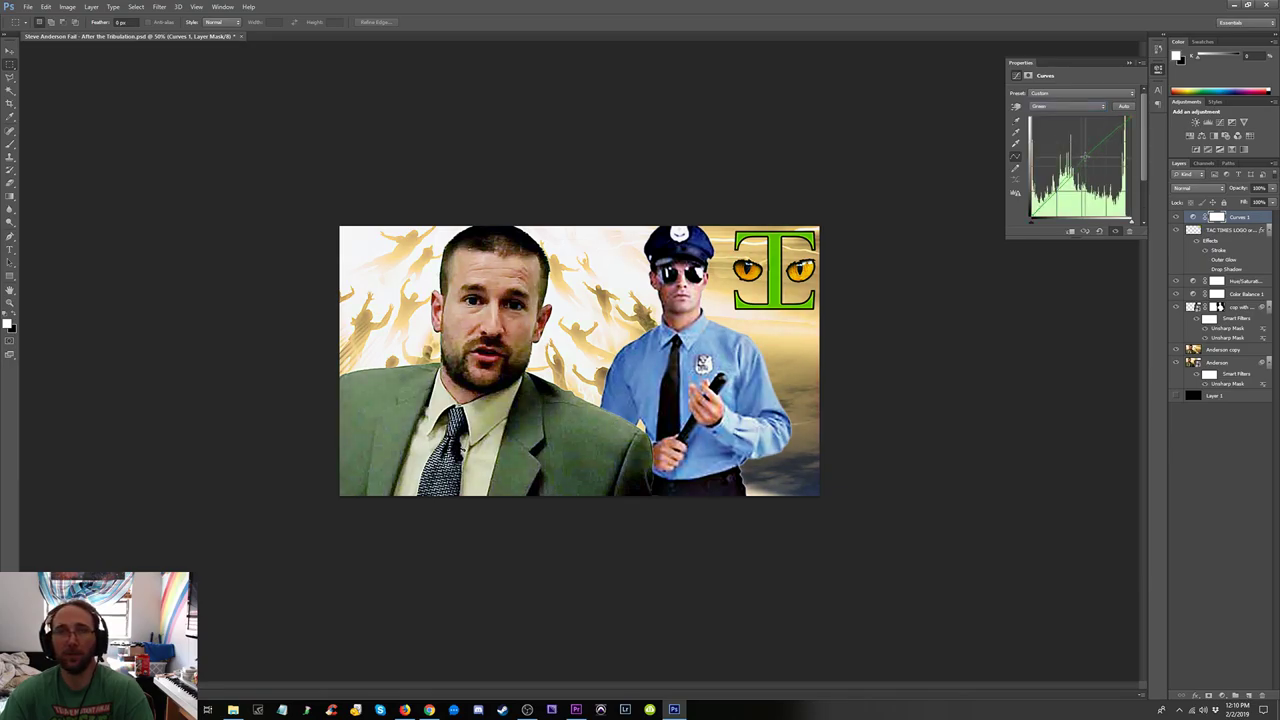
drag(1084, 156, 1075, 160)
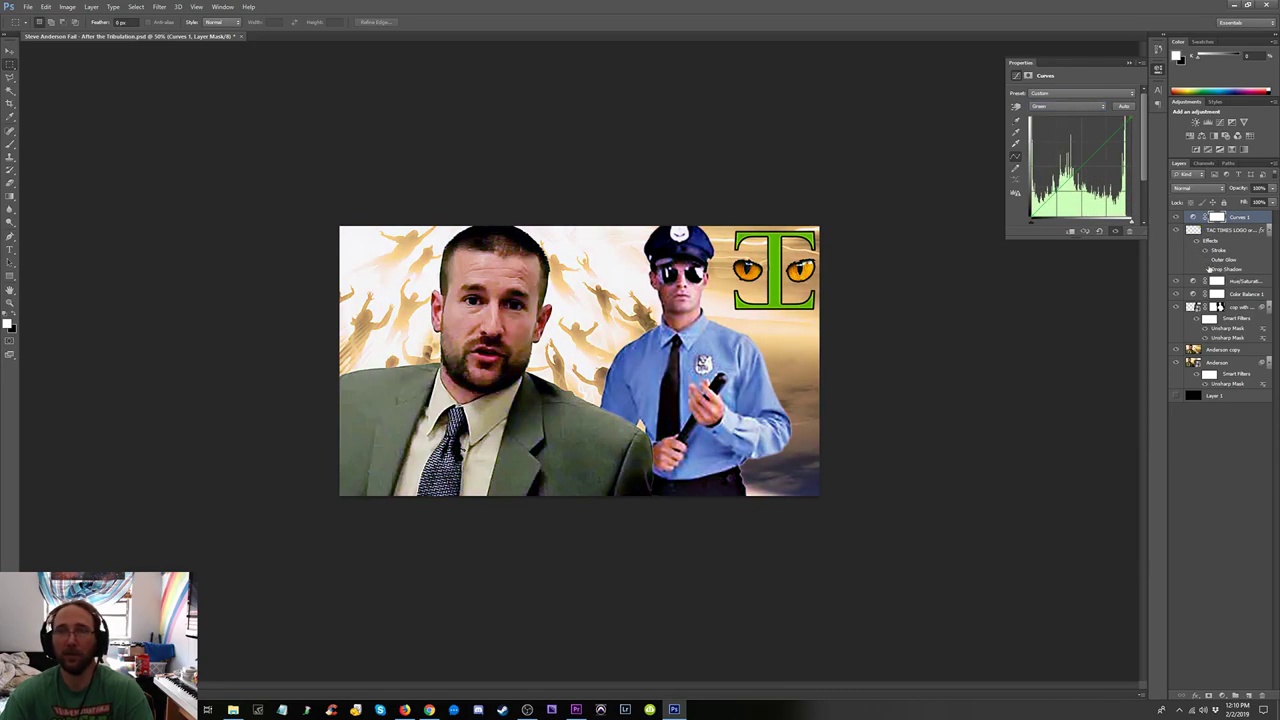
Return to the RGB channel and bow its curve upward to brighten the thumbnail.
click(1078, 106)
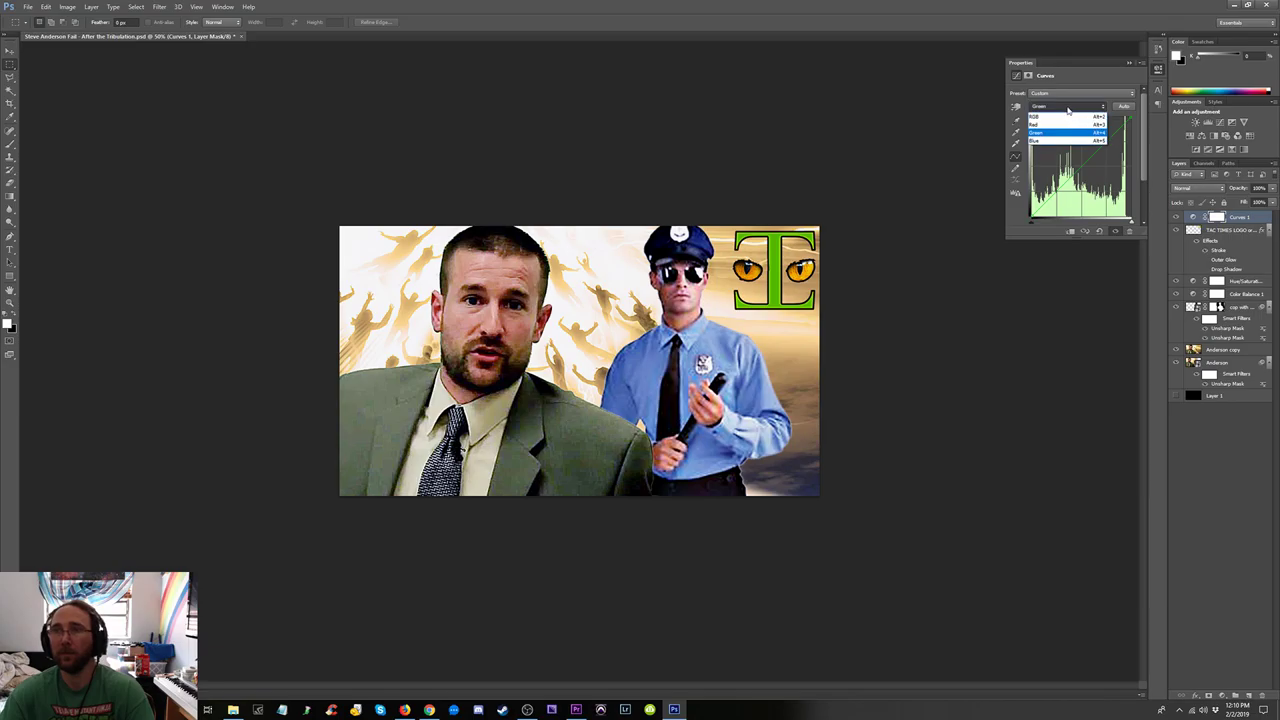
click(1060, 116)
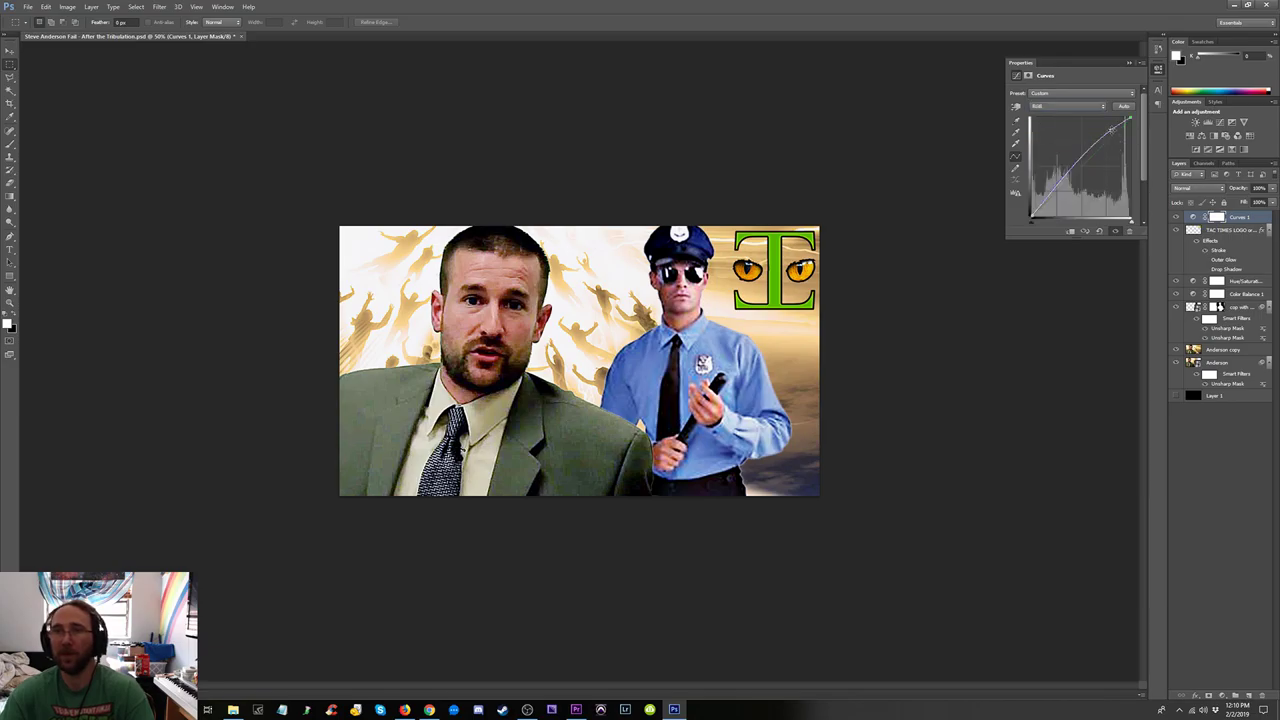
drag(1110, 129, 1200, 260)
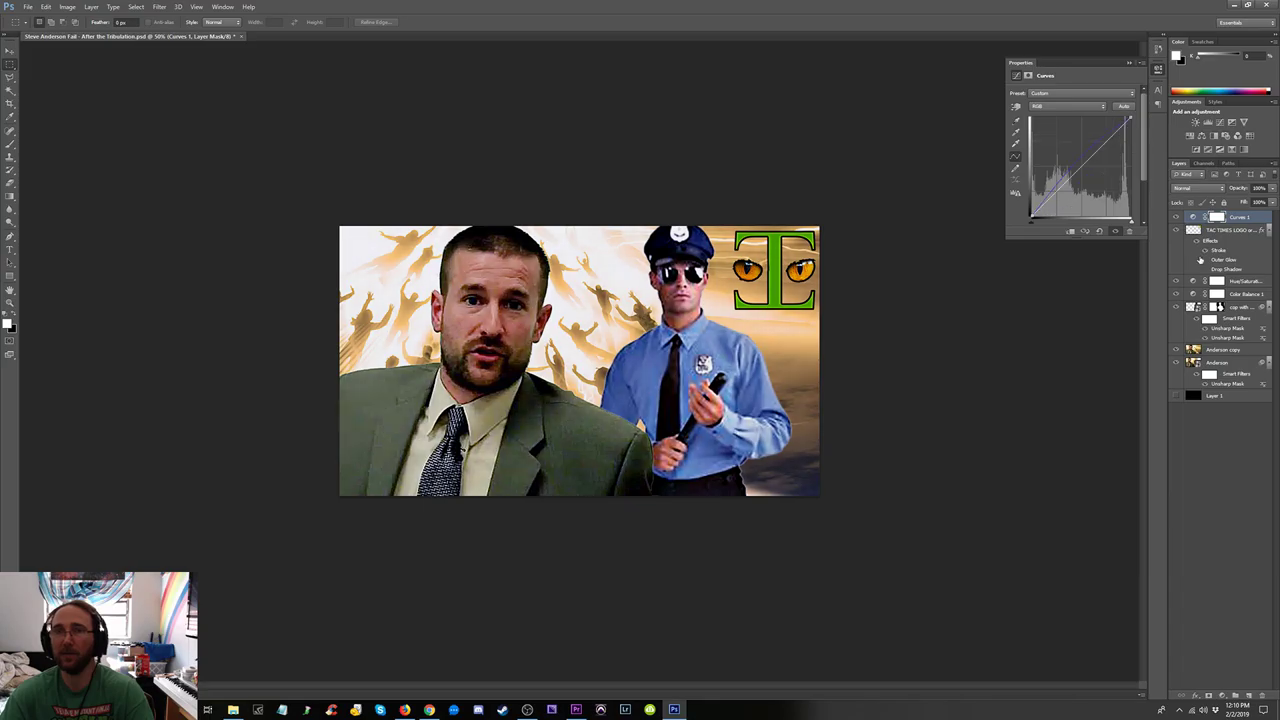
drag(1085, 163, 1080, 158)
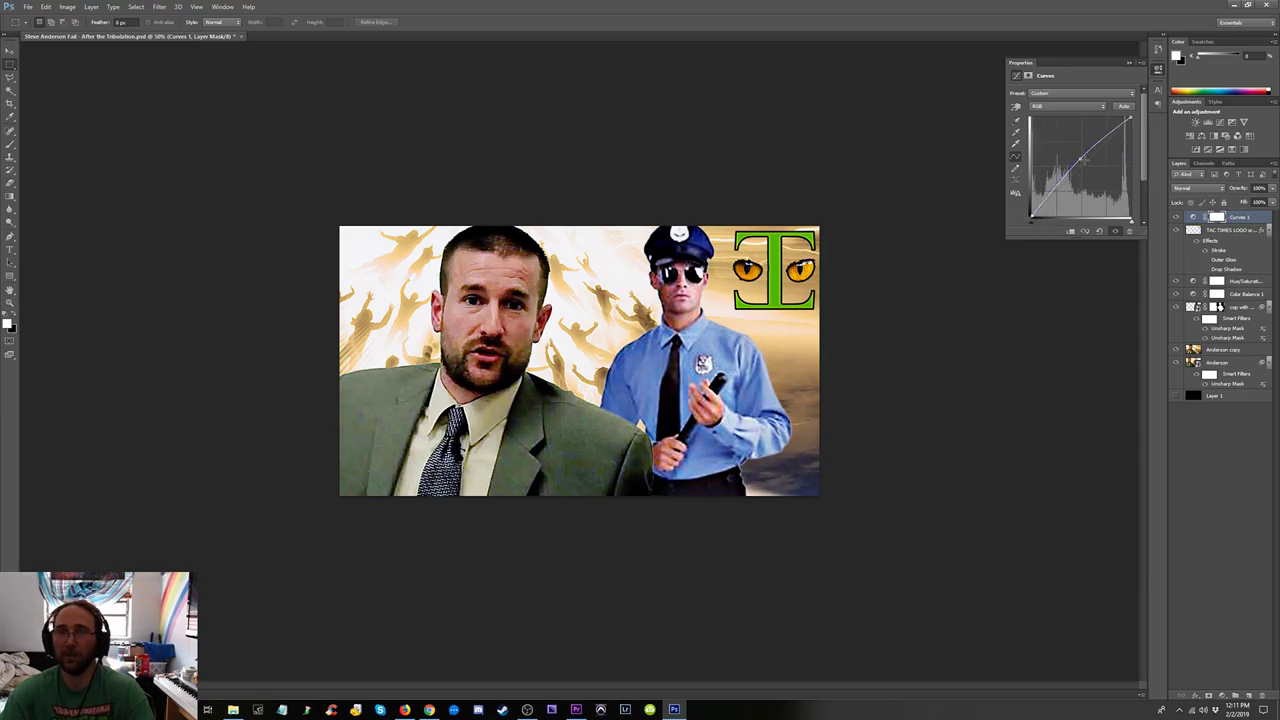
Replace the RGB curve point with a new raised point, then collapse the Curves Properties panel.
drag(1084, 158, 1179, 262)
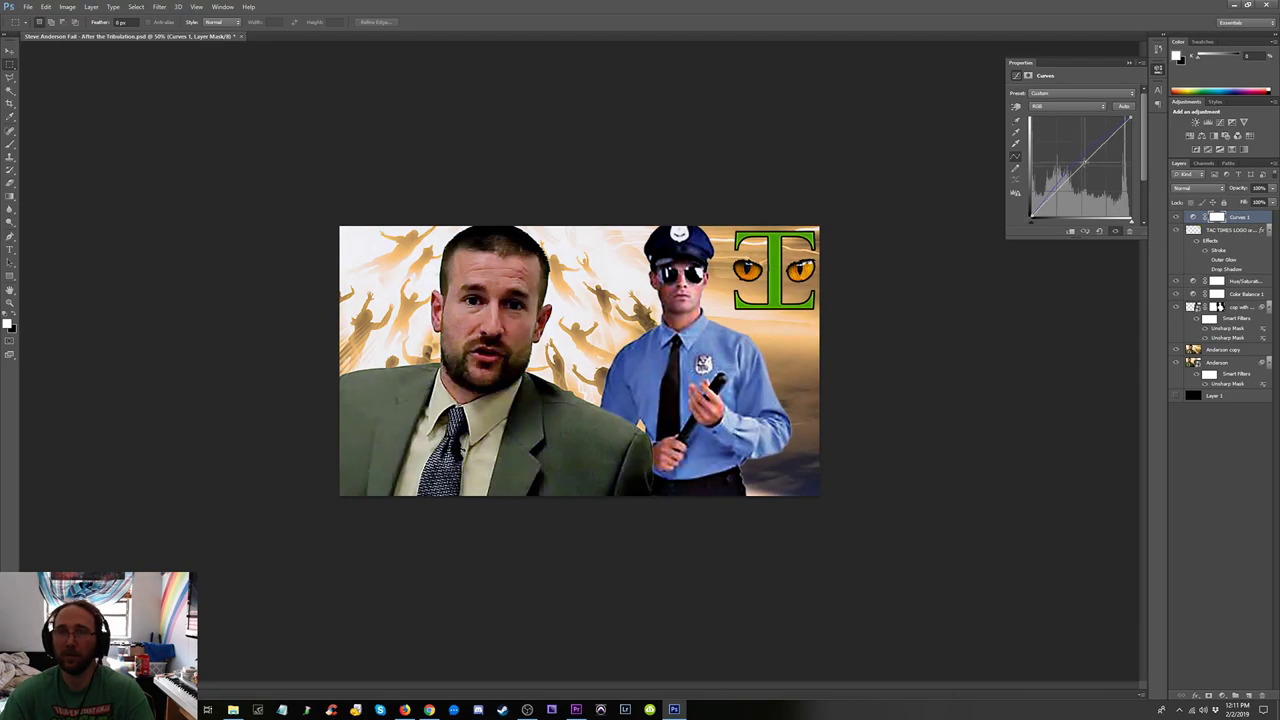
drag(1083, 165, 1081, 160)
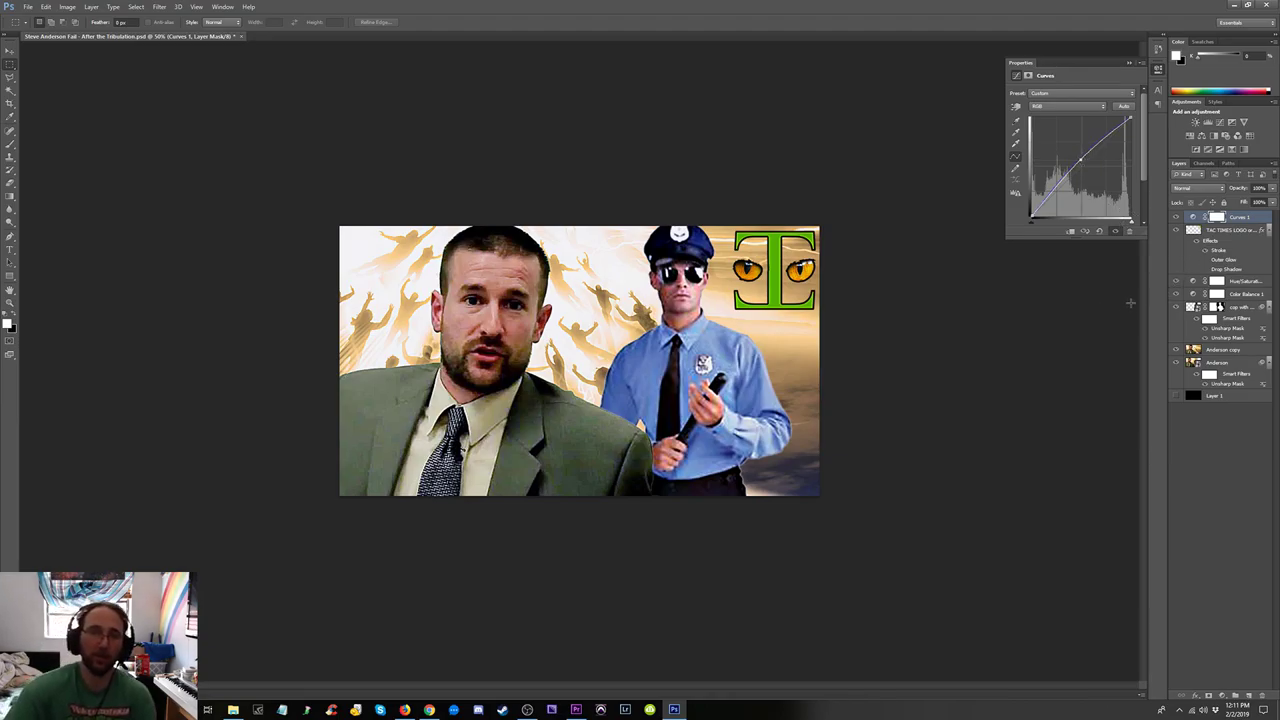
key(ctrl+plus)
key(ctrl+plus)
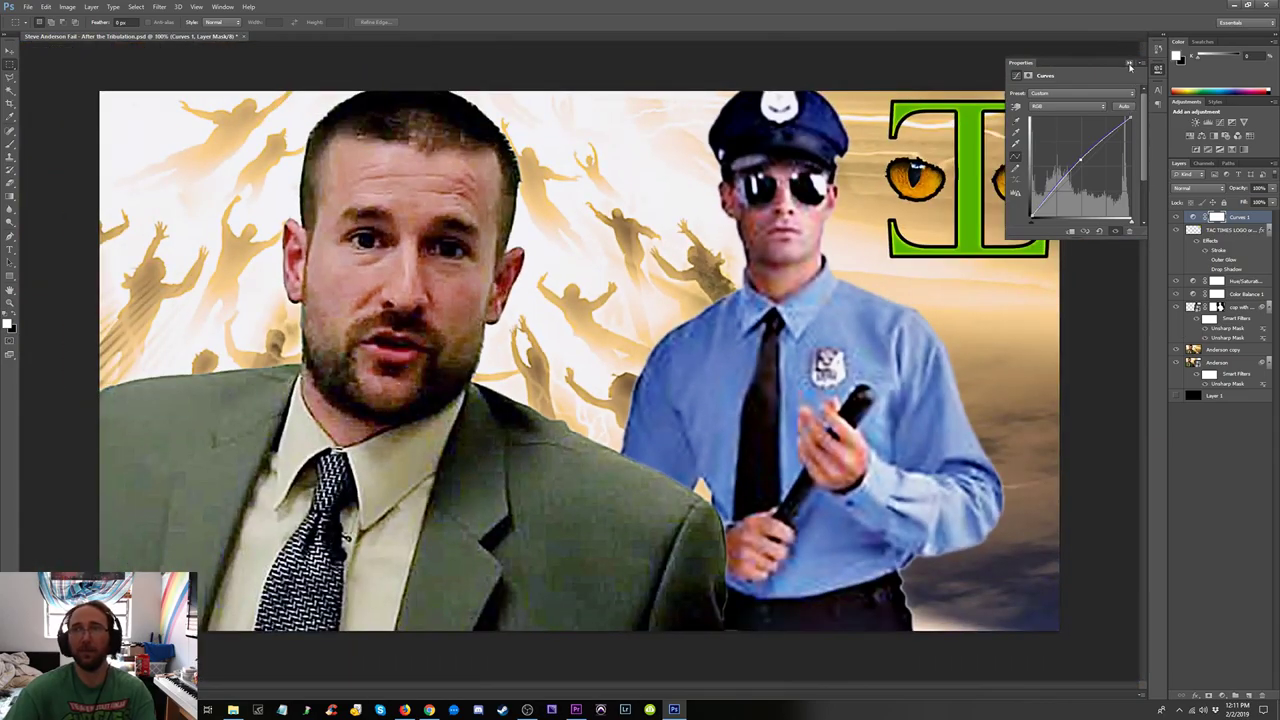
click(1128, 62)
key(ctrl+minus)
key(ctrl+minus)
key(ctrl+minus)
key(ctrl+minus)
key(ctrl+minus)
key(ctrl+minus)
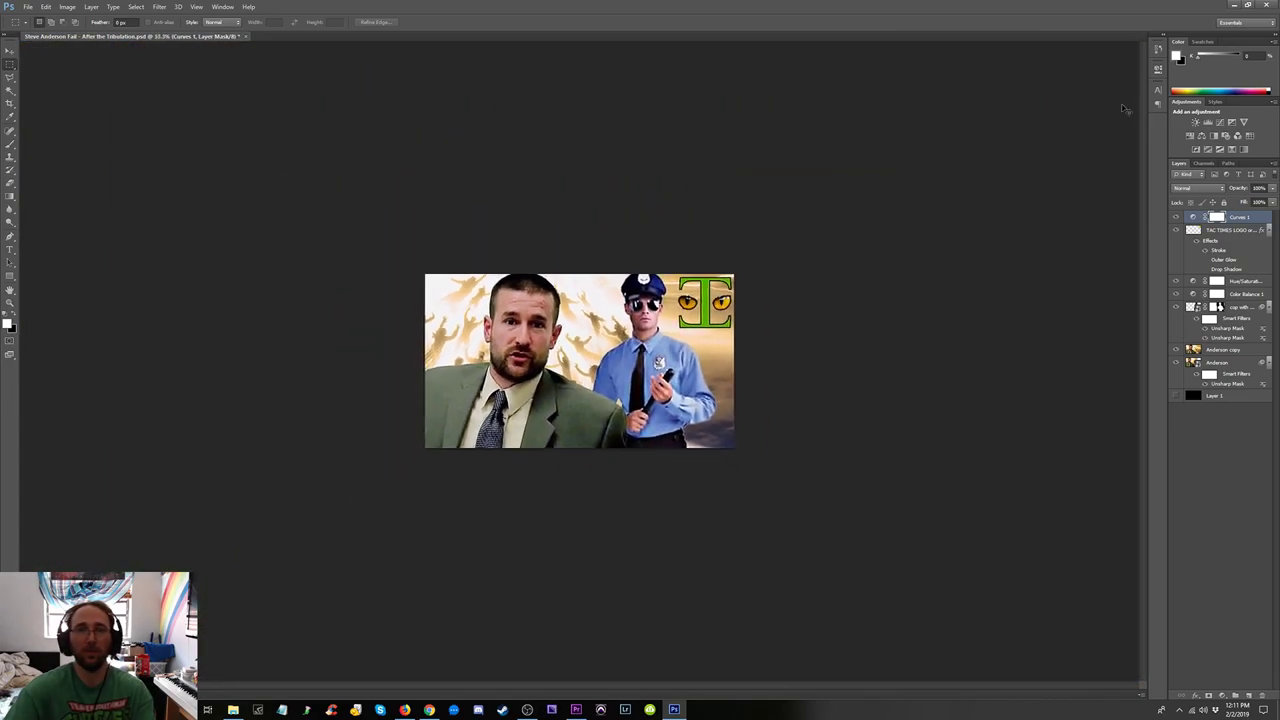
key(ctrl+plus)
key(ctrl+plus)
key(ctrl+plus)
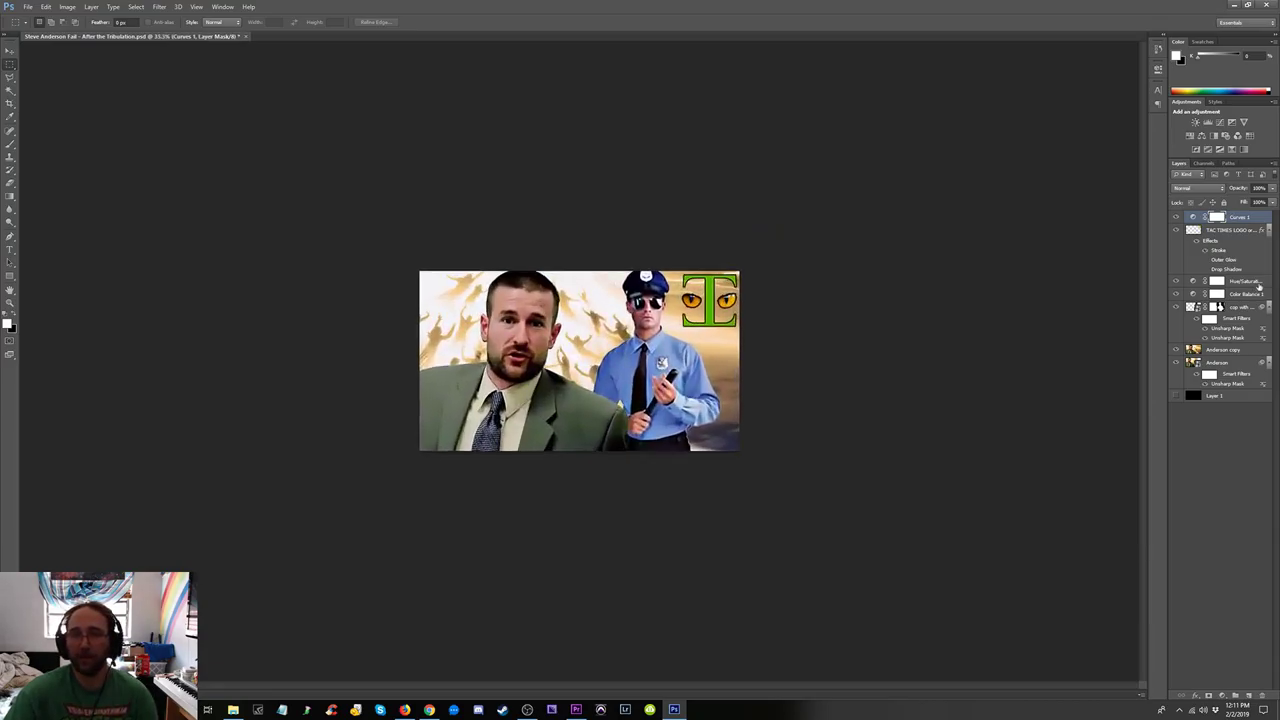
Add an Unsharp Mask smart filter to the cop with billy club layer: Amount 31%, Radius 20 pixels.
click(1234, 311)
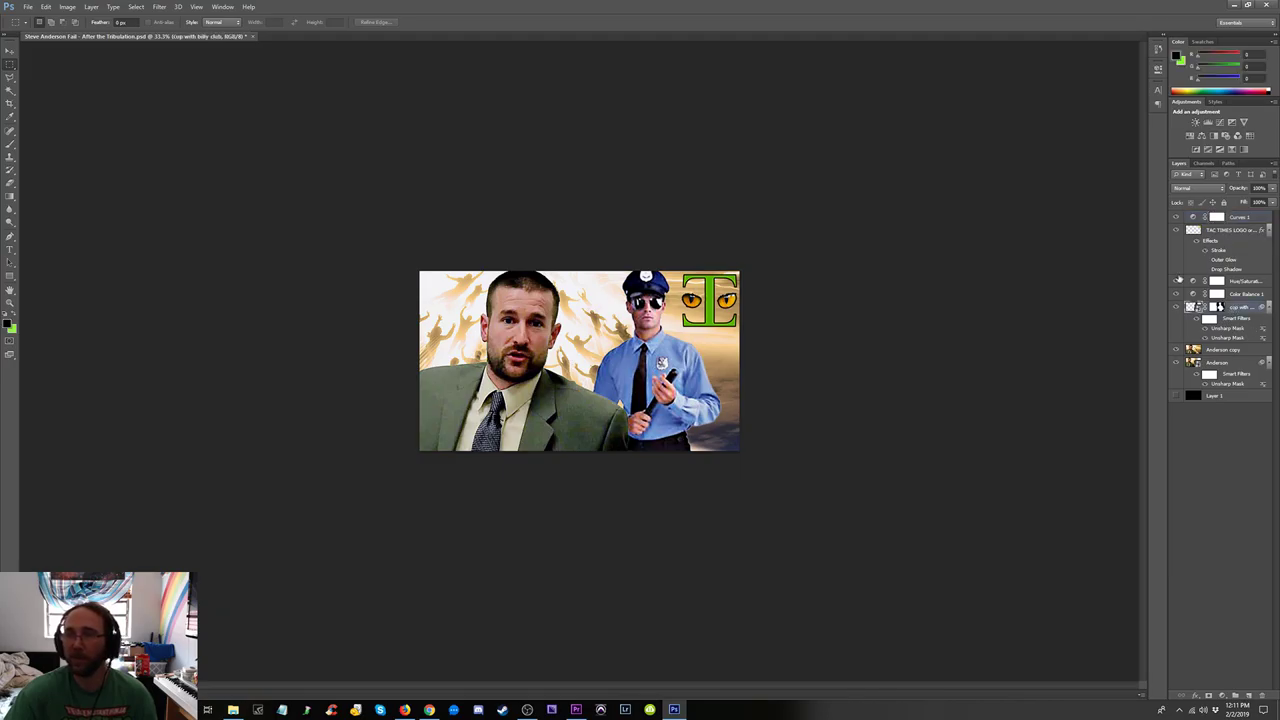
click(159, 7)
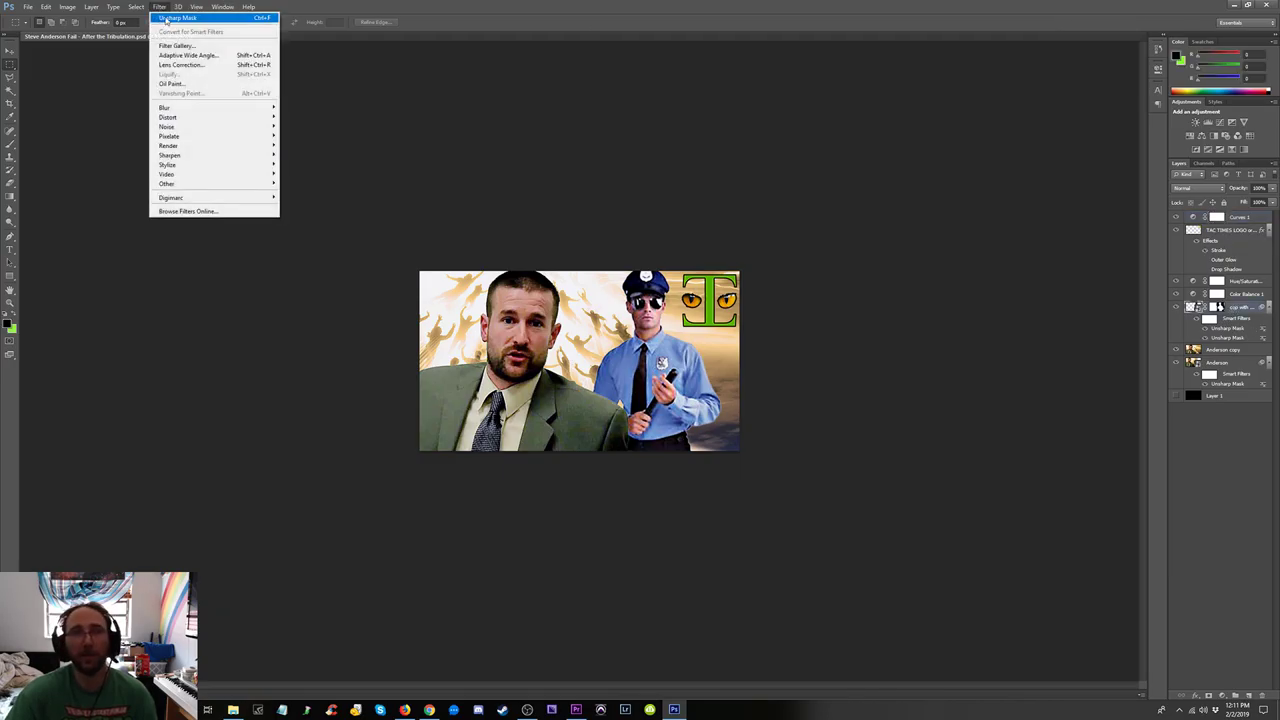
click(166, 18)
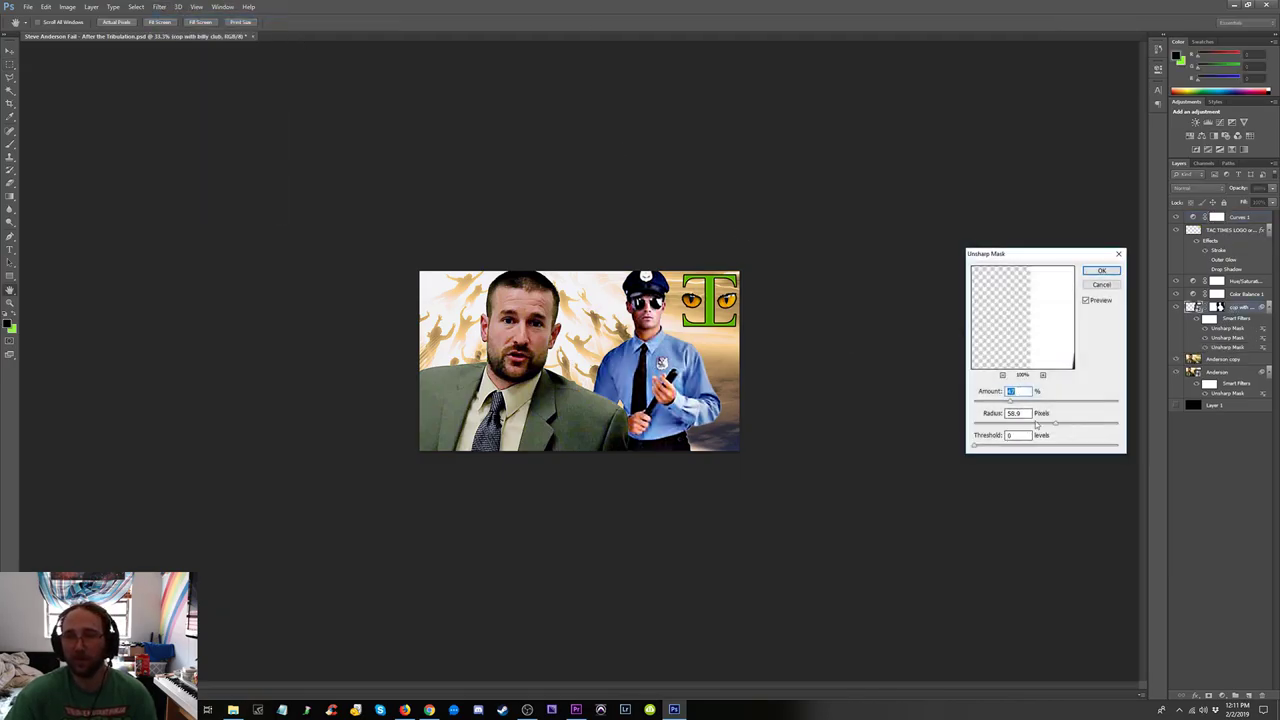
key(Tab)
drag(1032, 427, 1036, 427)
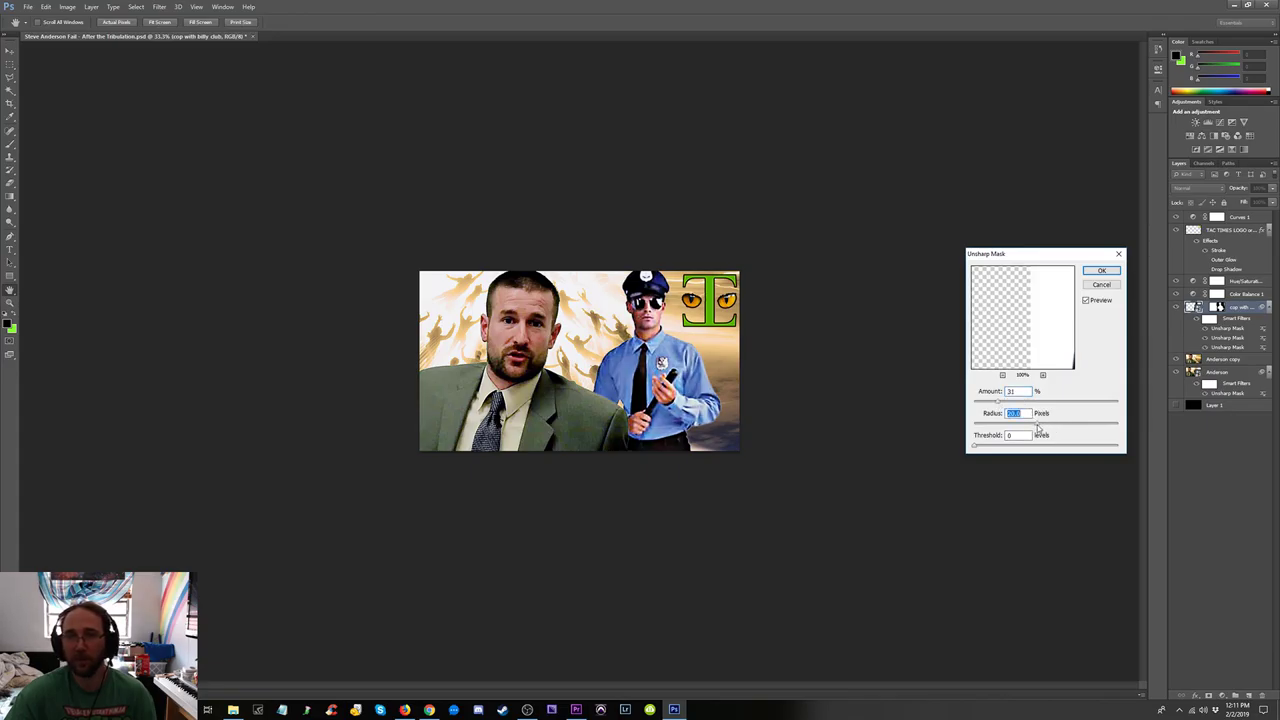
click(1087, 301)
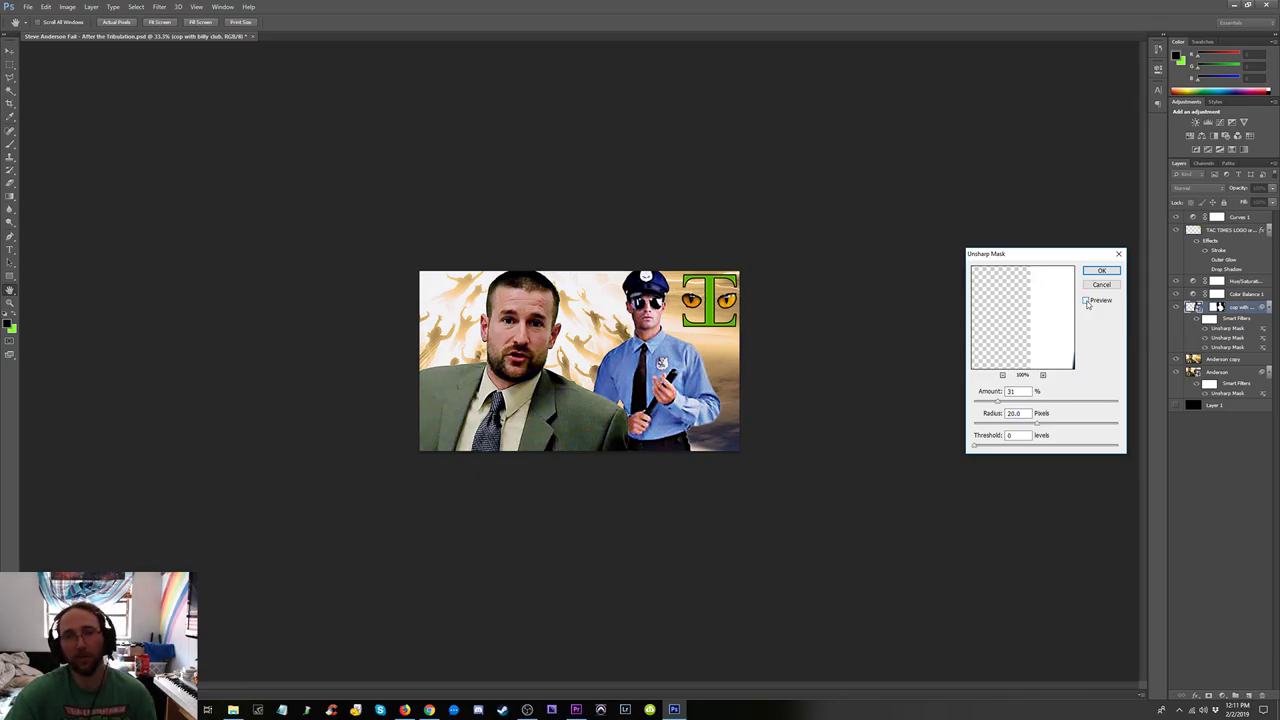
key(ctrl+plus)
key(ctrl+plus)
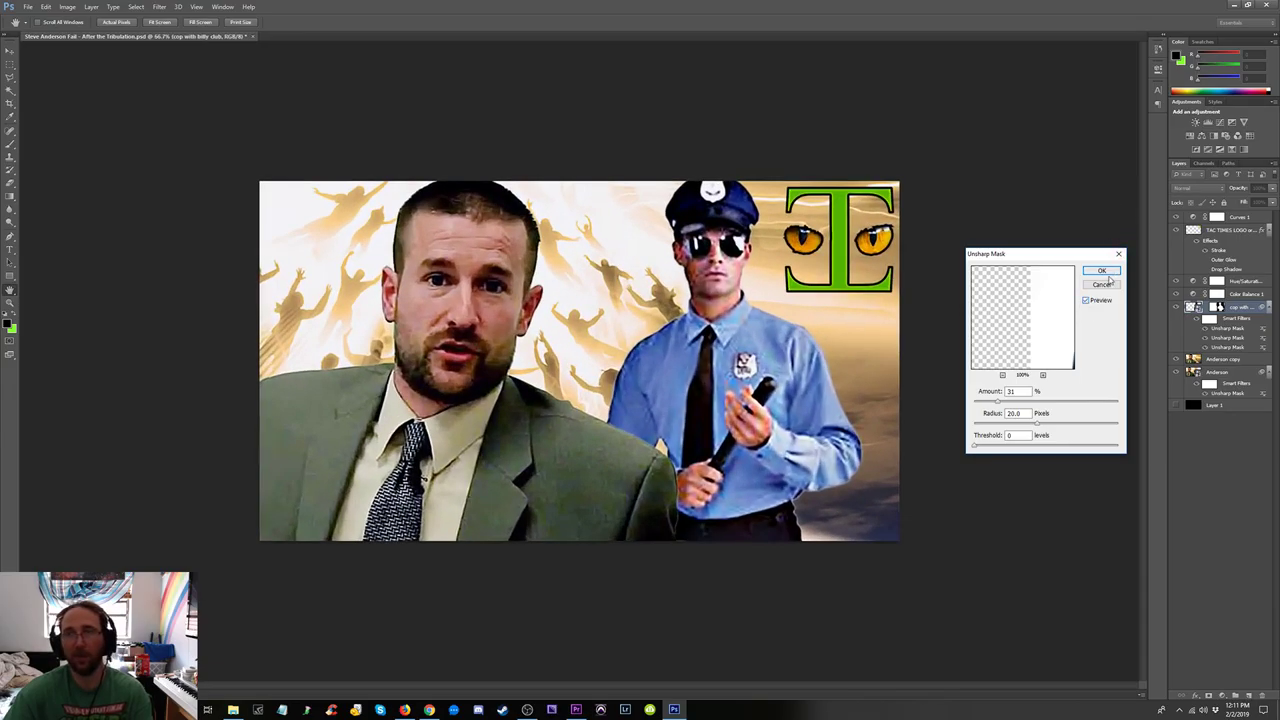
click(1103, 270)
click(1214, 359)
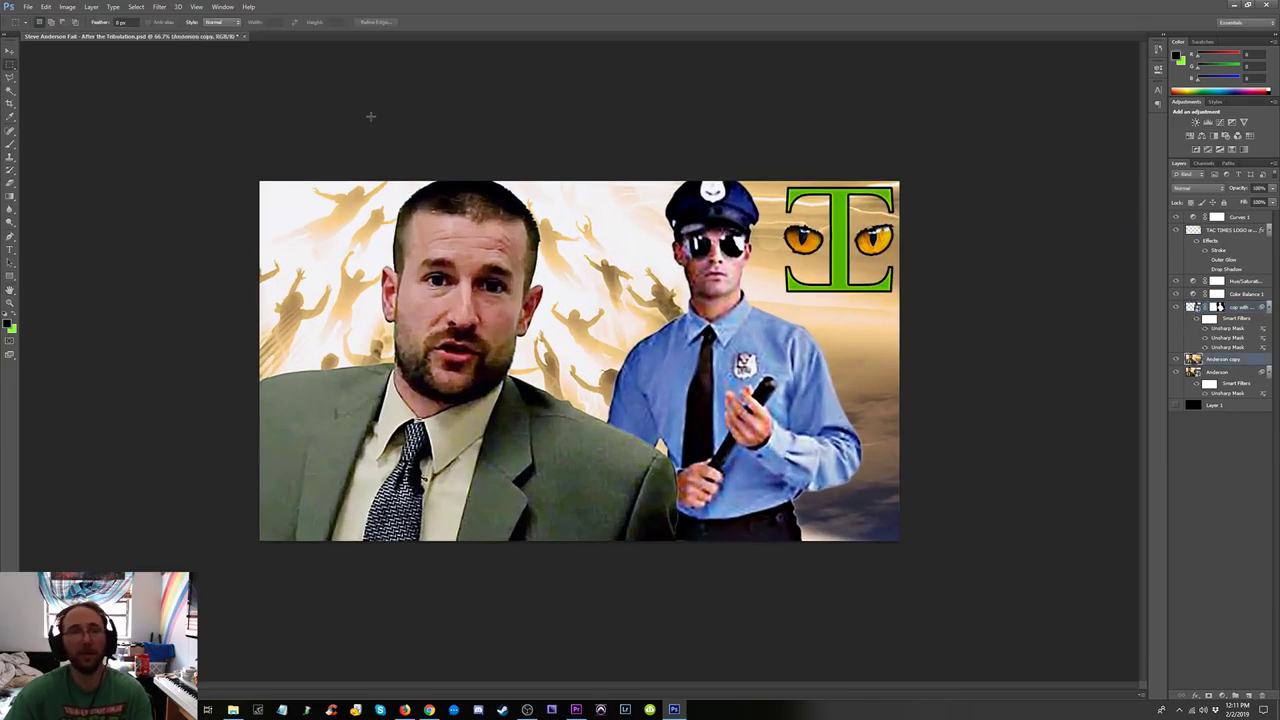
click(159, 7)
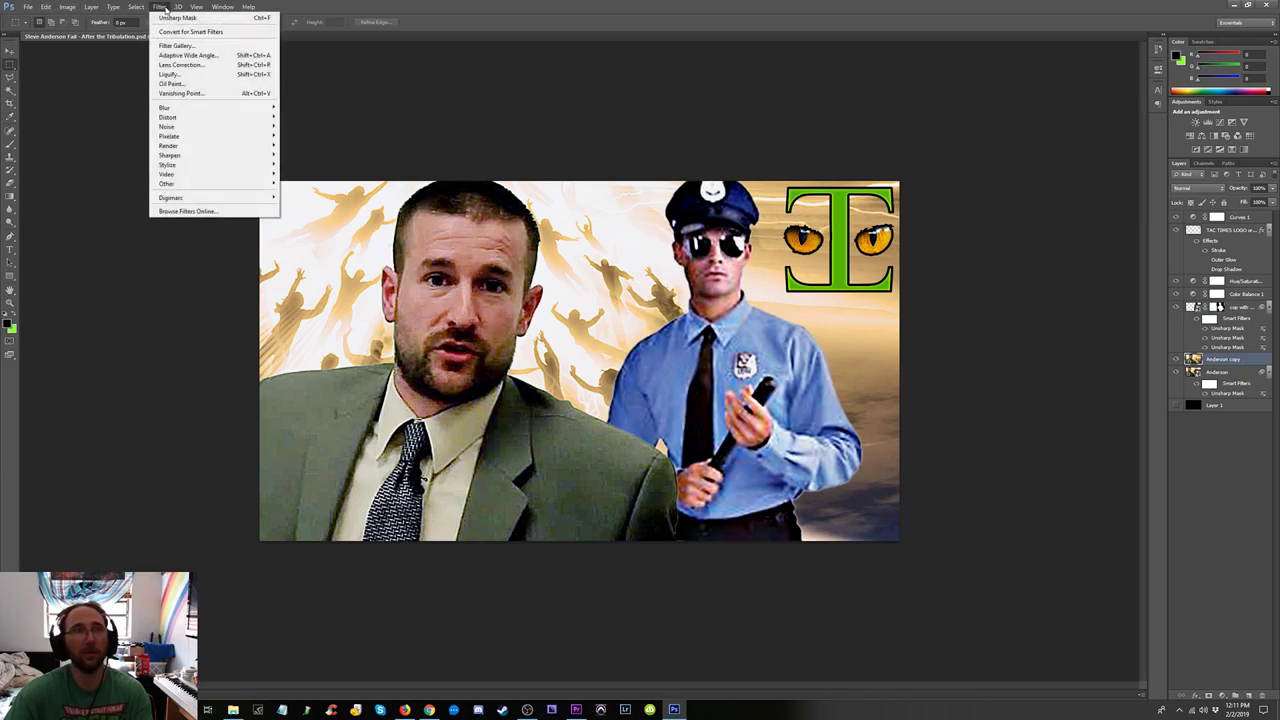
click(164, 17)
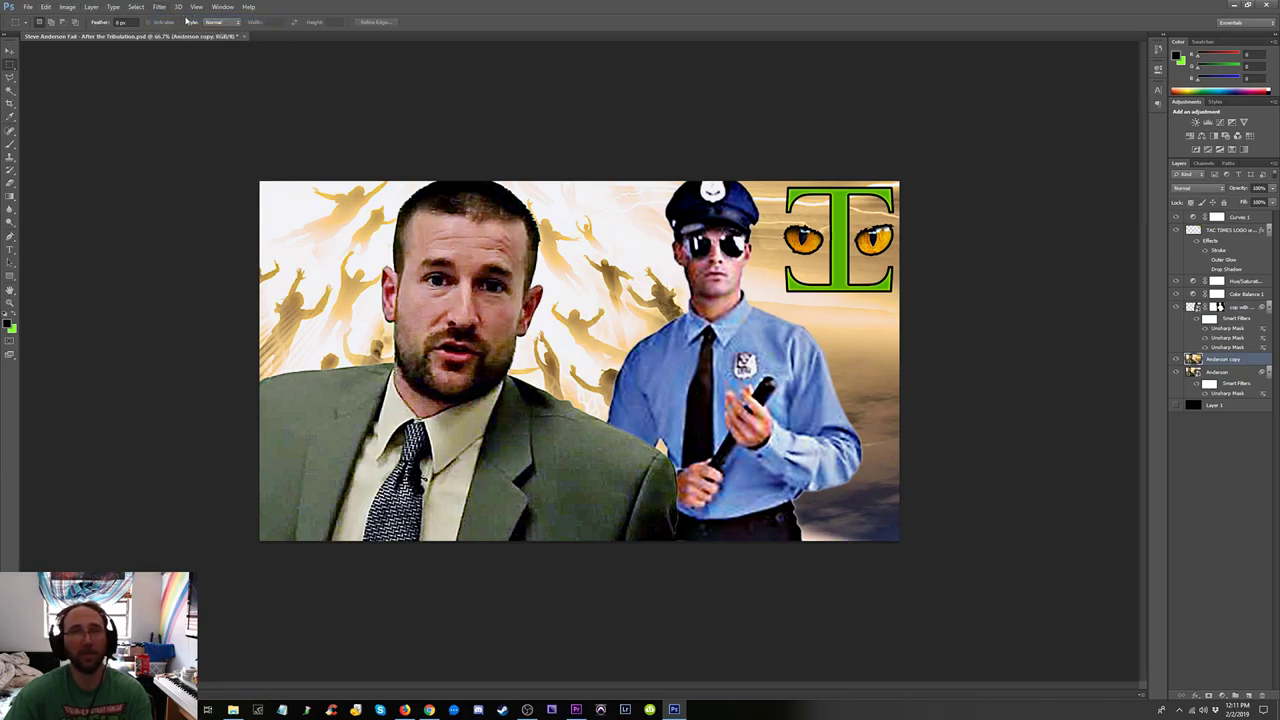
key(ctrl+minus)
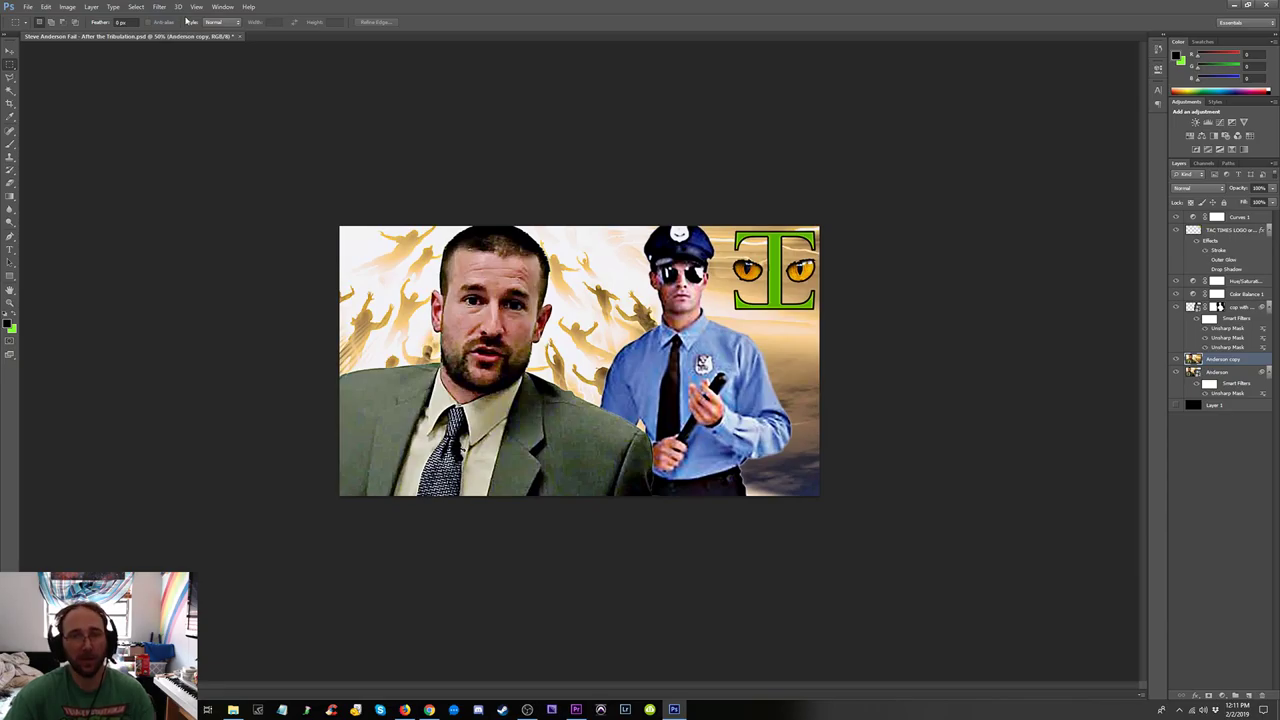
key(alt+z)
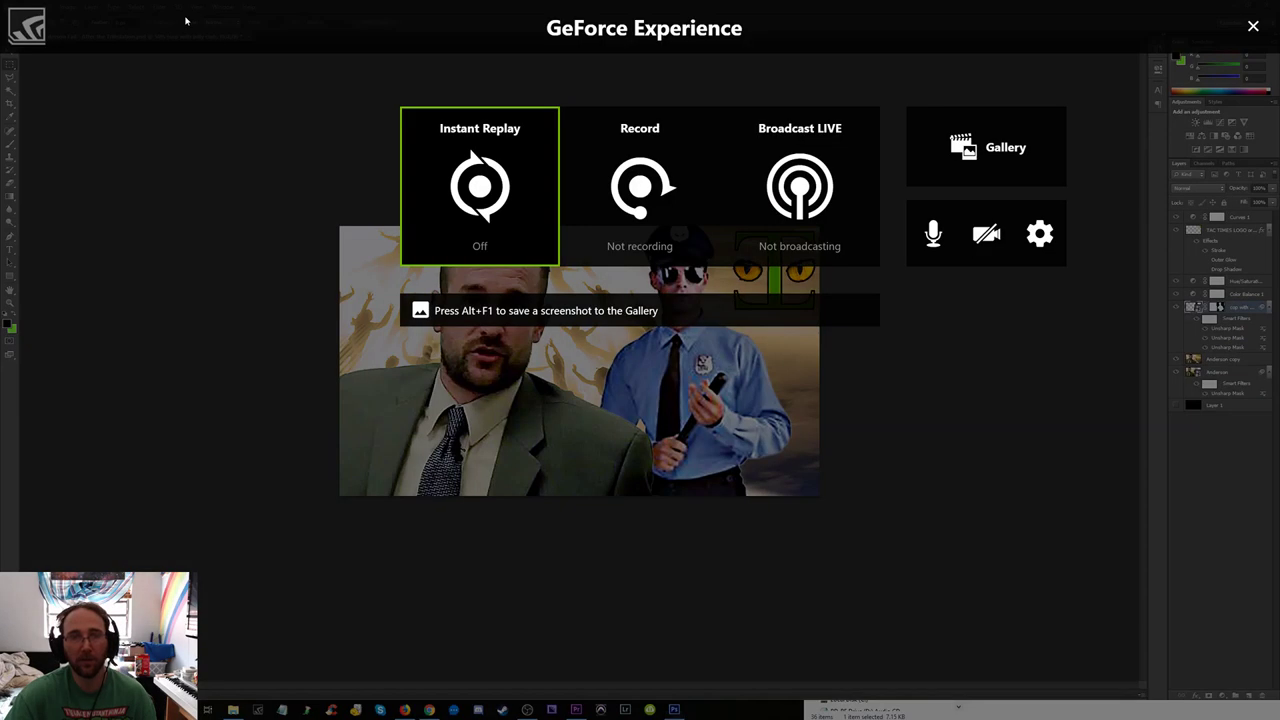
key(alt+z)
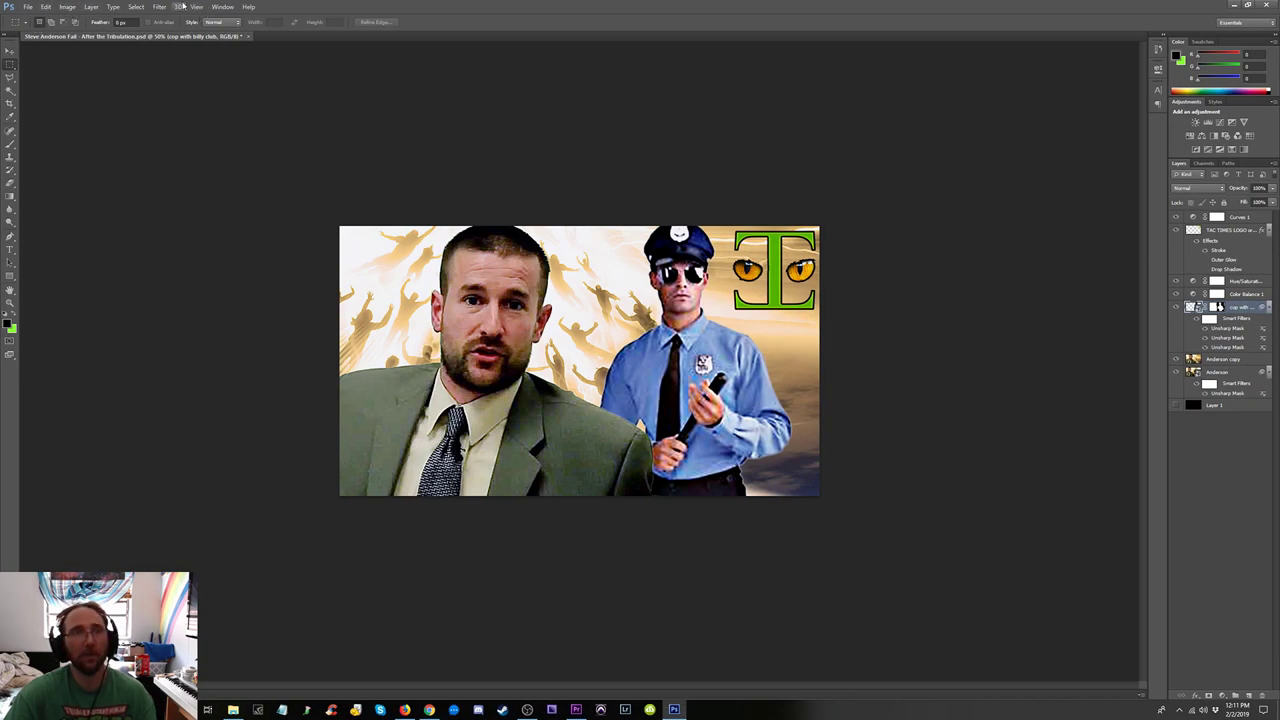
click(159, 8)
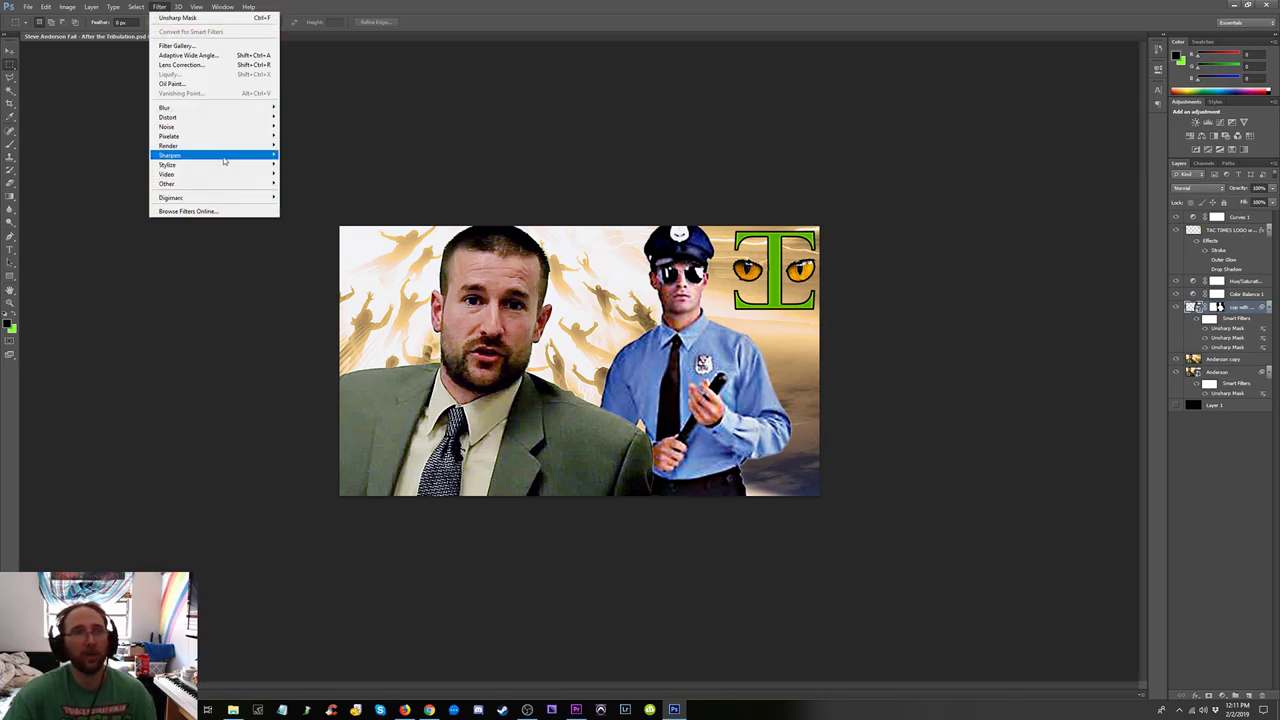
mouse_move(226, 157)
click(305, 192)
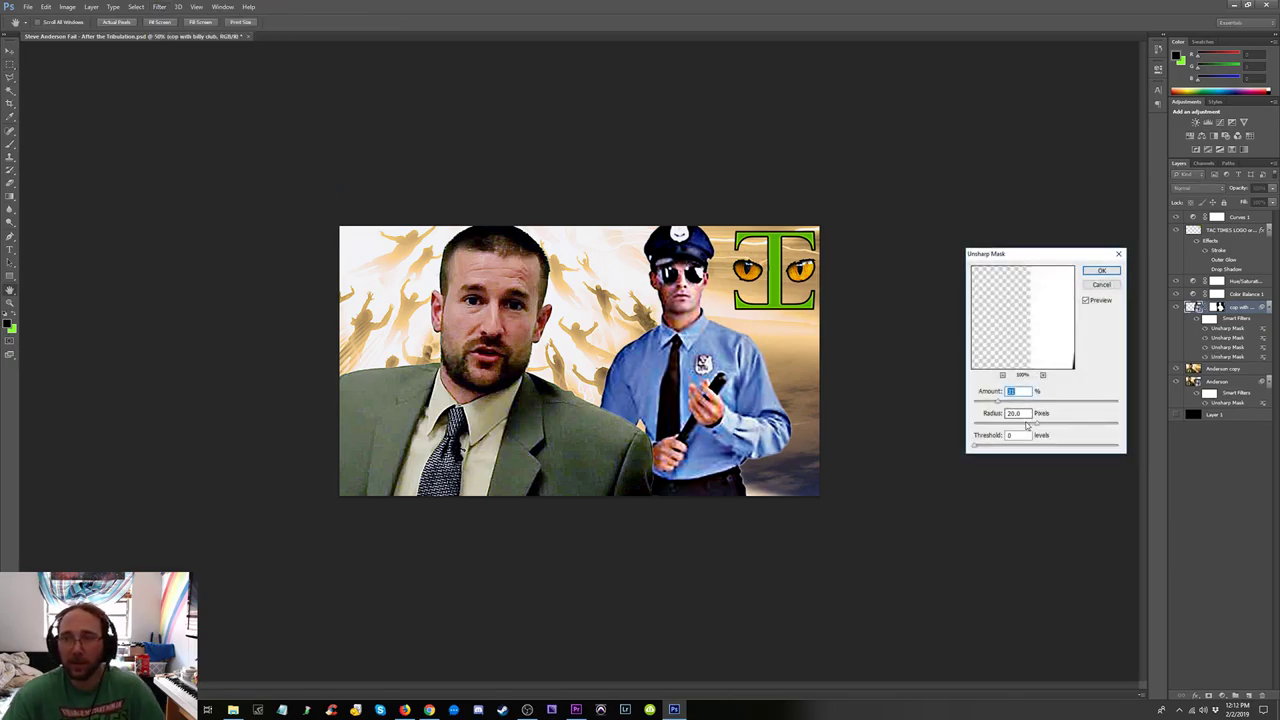
click(1087, 301)
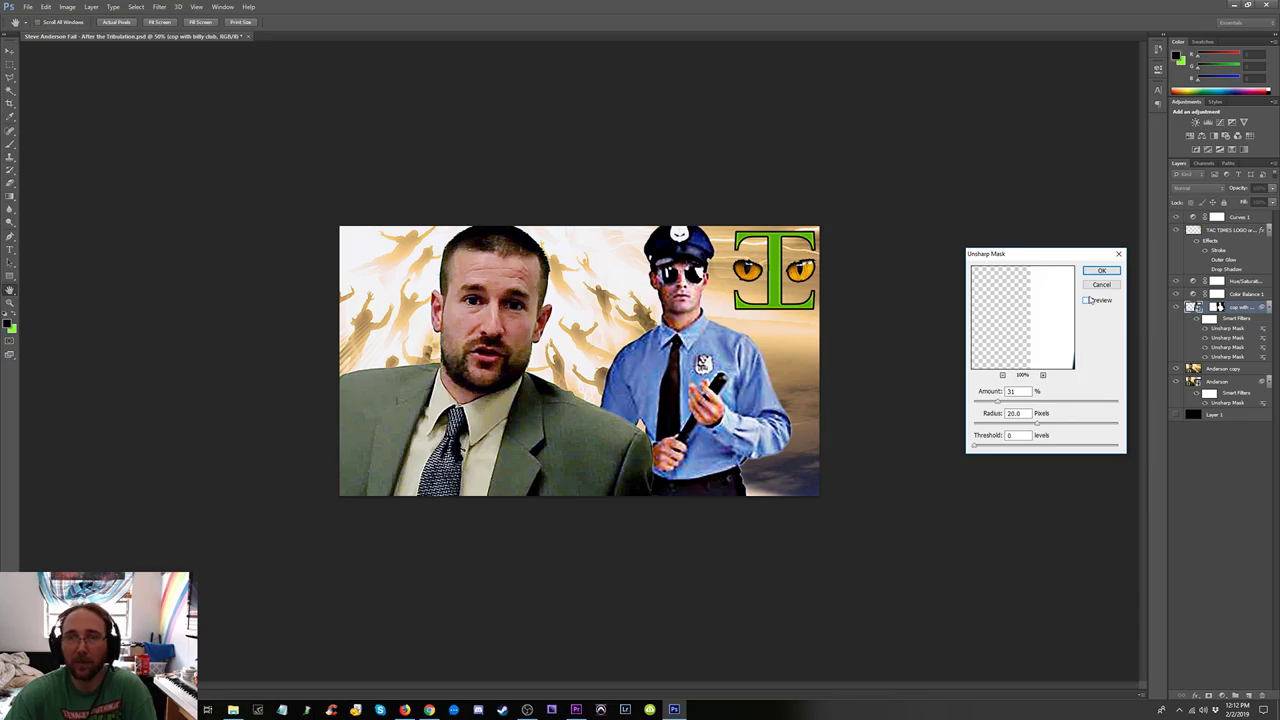
click(1101, 284)
click(1221, 360)
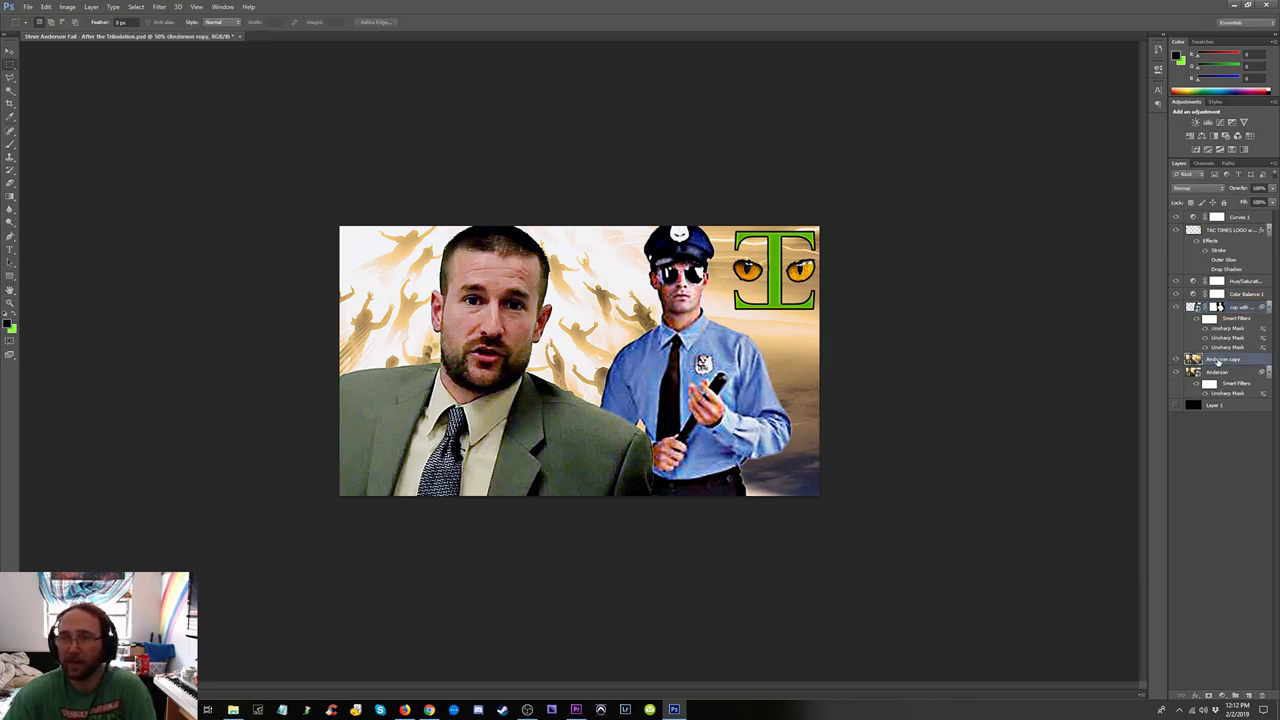
Start an Unsharp Mask on the Anderson copy layer with the amount set to 20%.
click(166, 7)
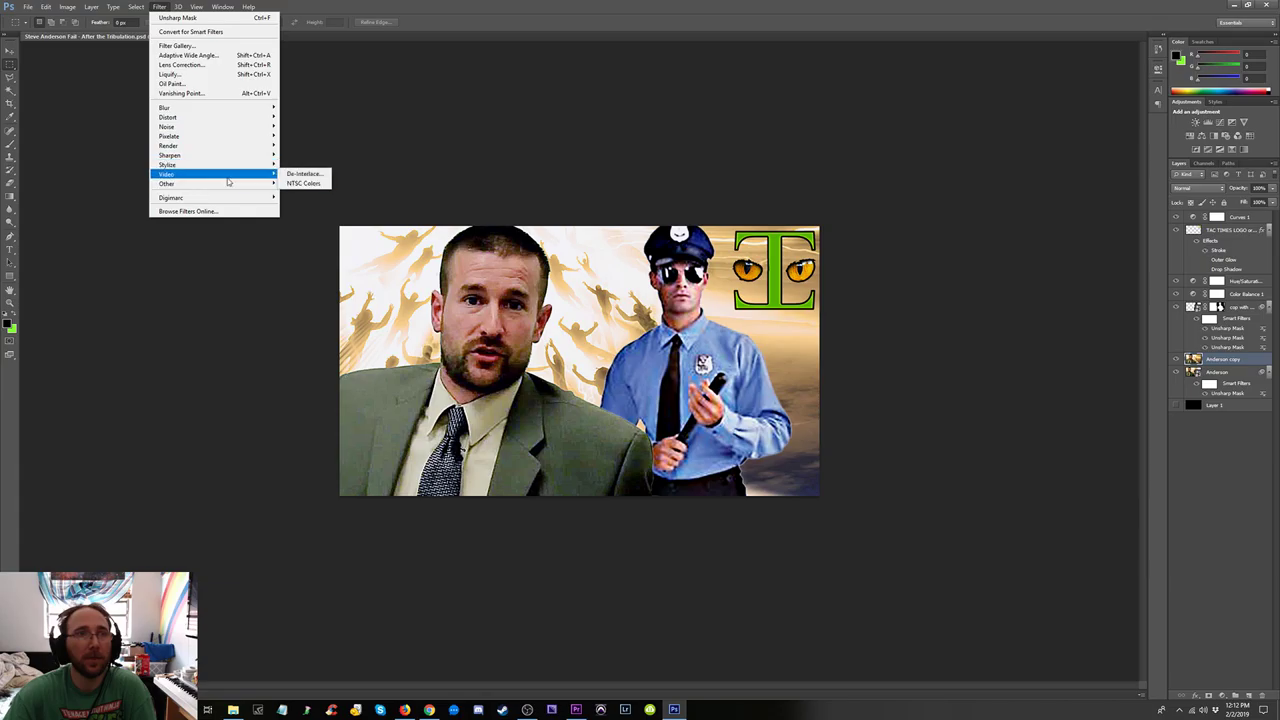
mouse_move(215, 156)
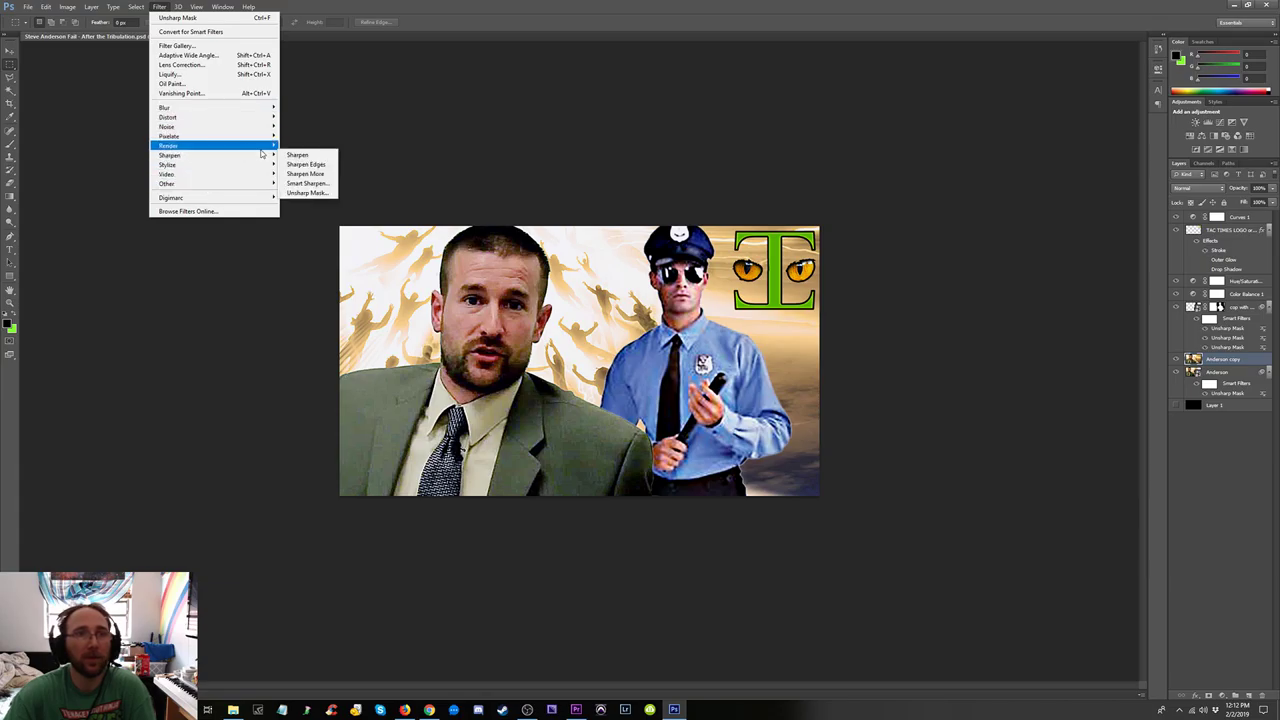
click(307, 192)
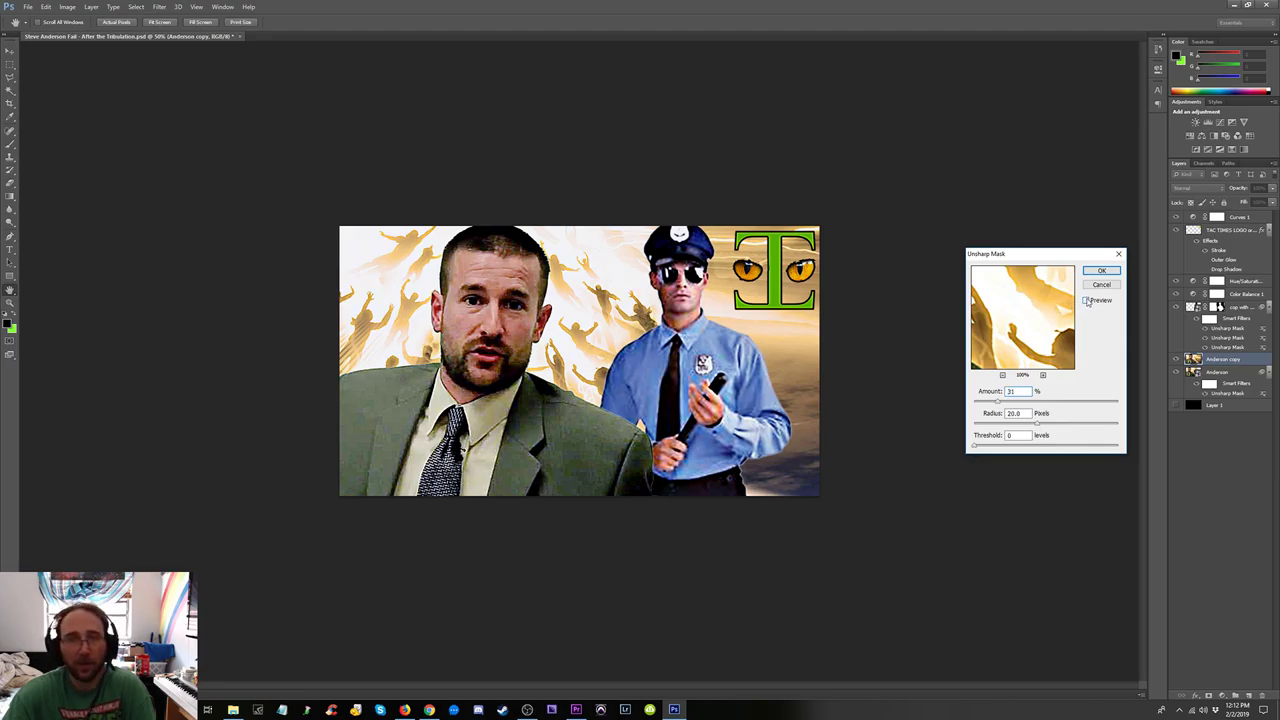
click(993, 394)
text(20)
key(Tab)
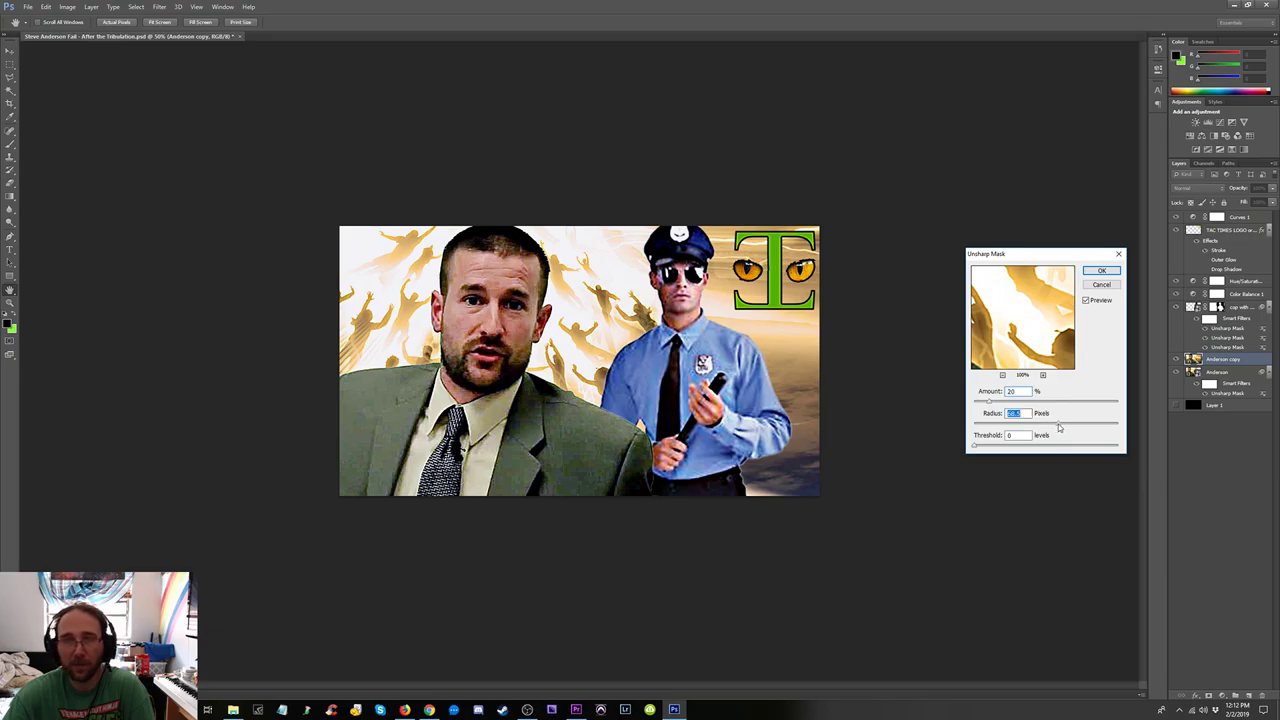
Compare previews, settle on 9% amount and 29.3-pixel radius, and apply the Unsharp Mask.
click(1086, 300)
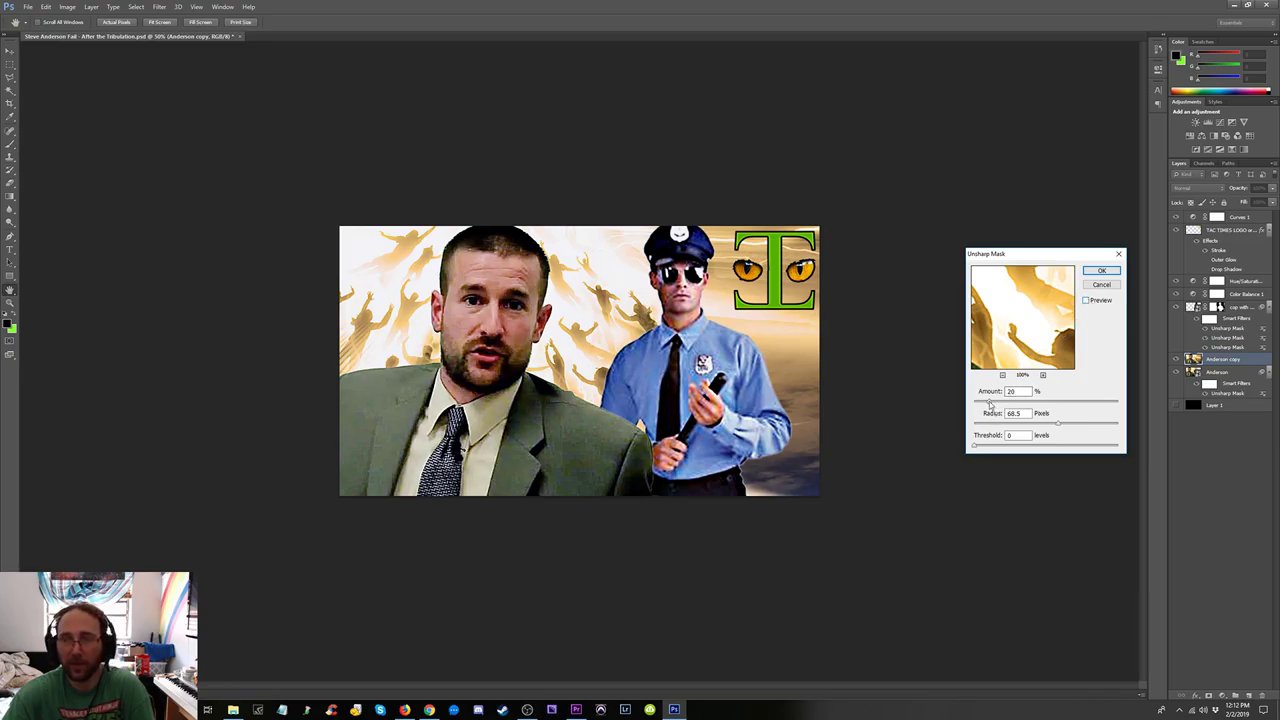
drag(990, 403, 982, 402)
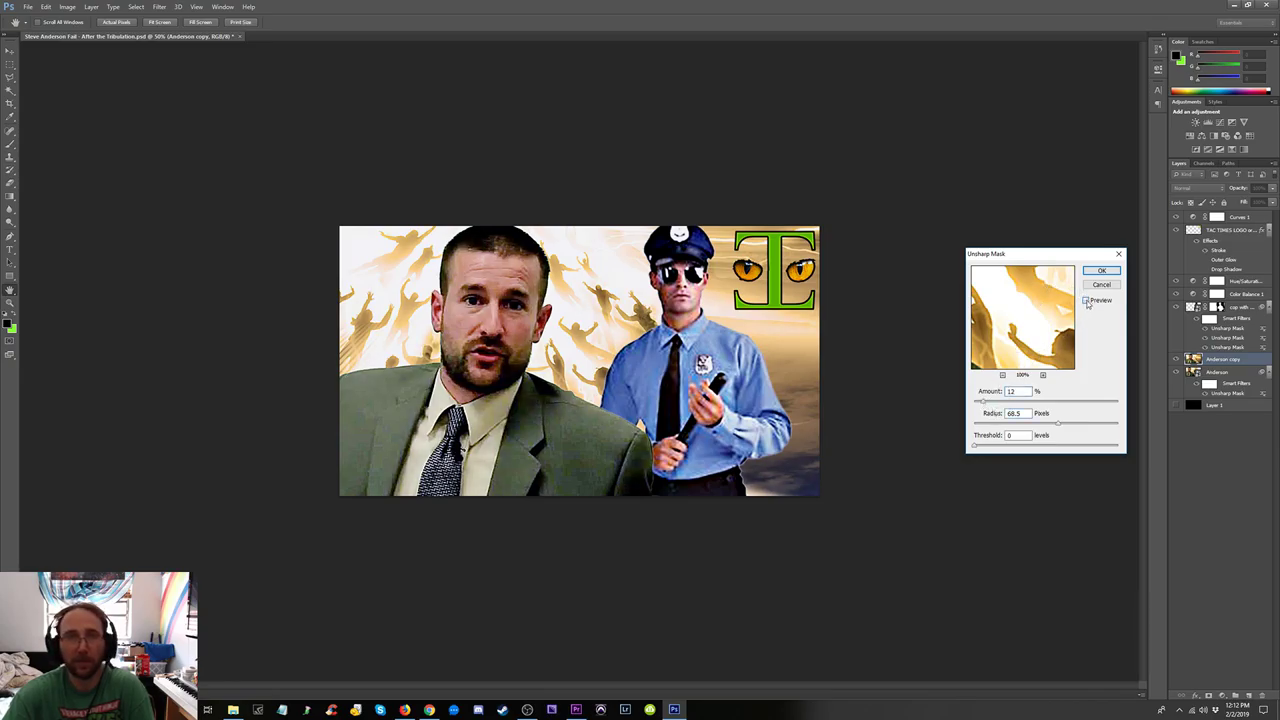
click(1086, 301)
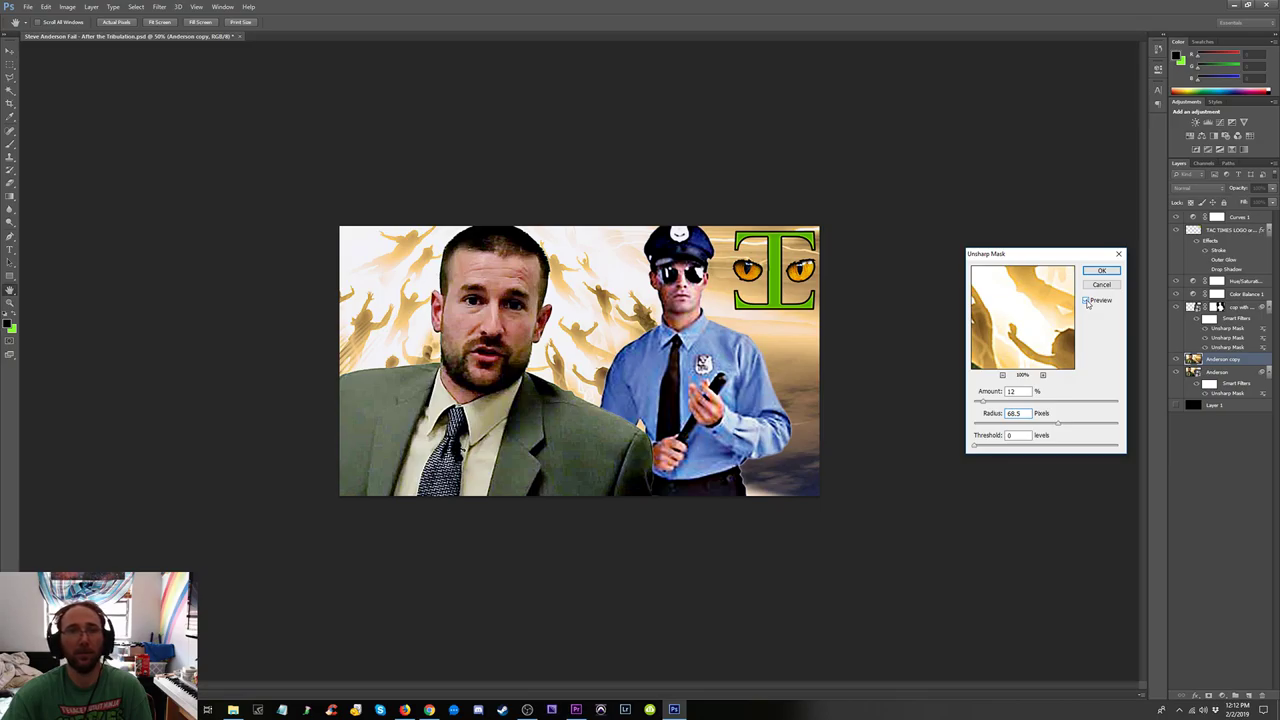
click(1086, 301)
drag(983, 402, 1042, 424)
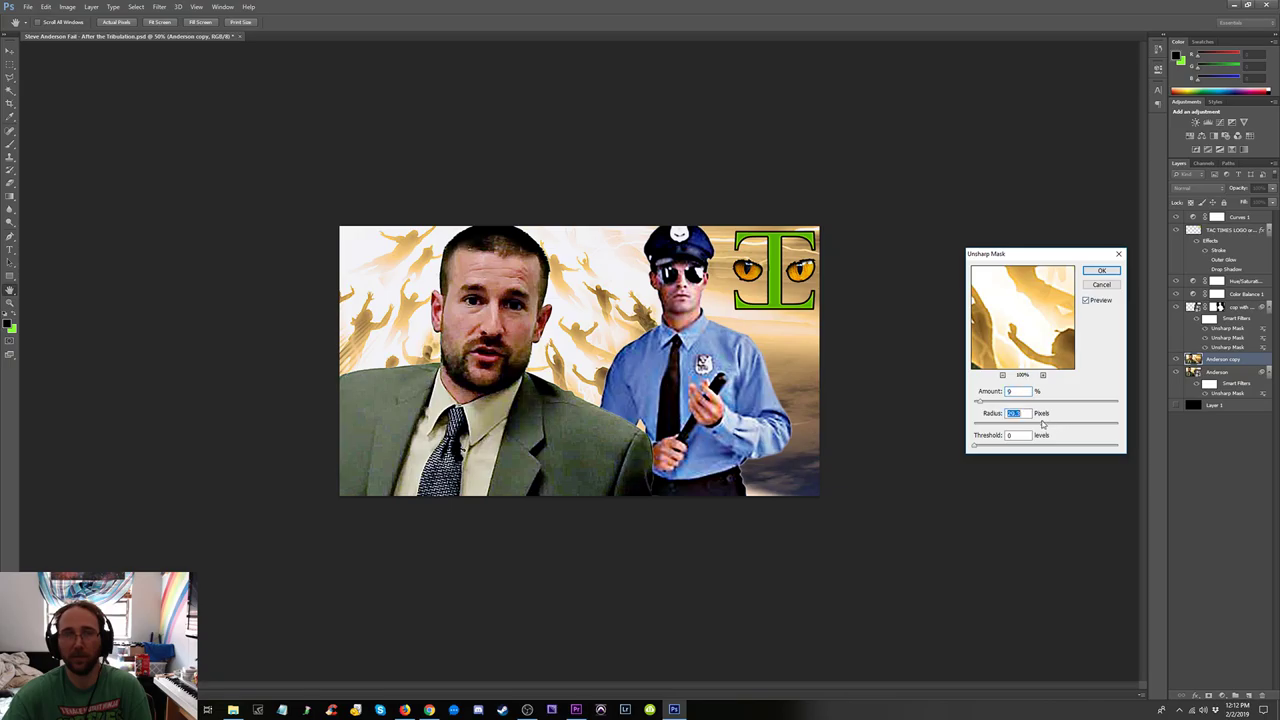
click(1086, 301)
click(1102, 271)
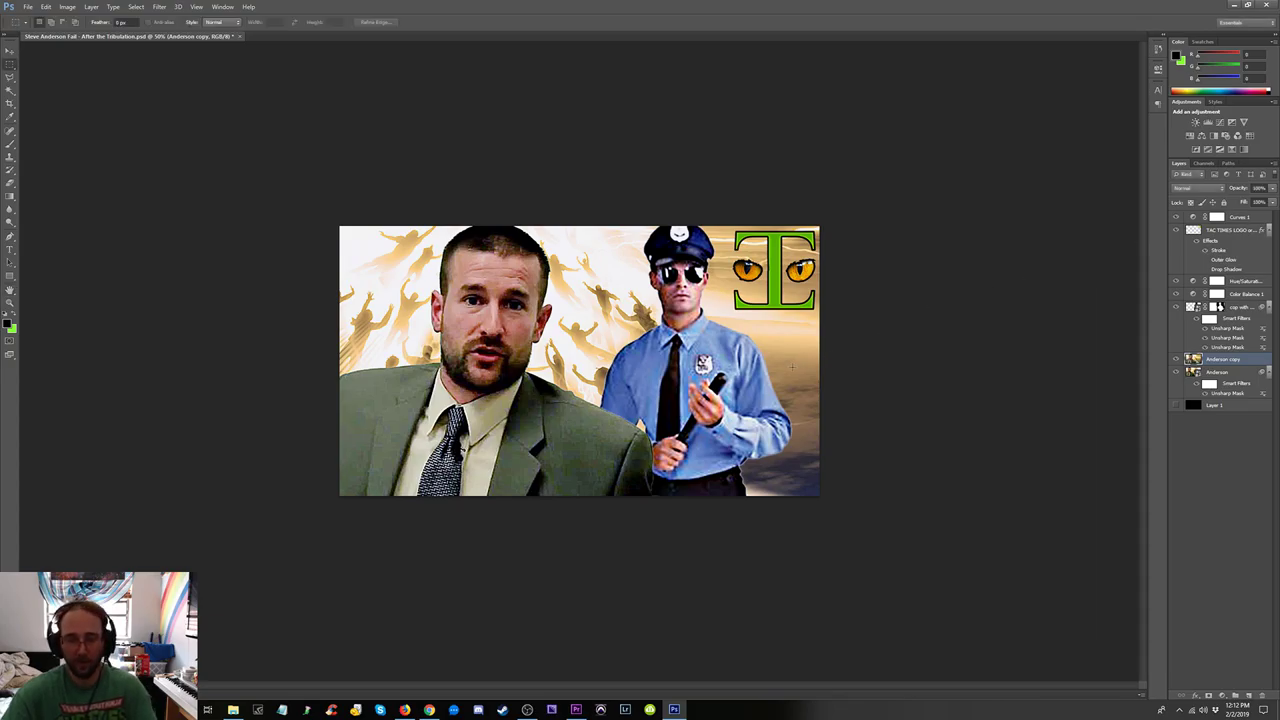
Save the layered thumbnail document.
key(ctrl+plus)
click(28, 7)
click(37, 117)
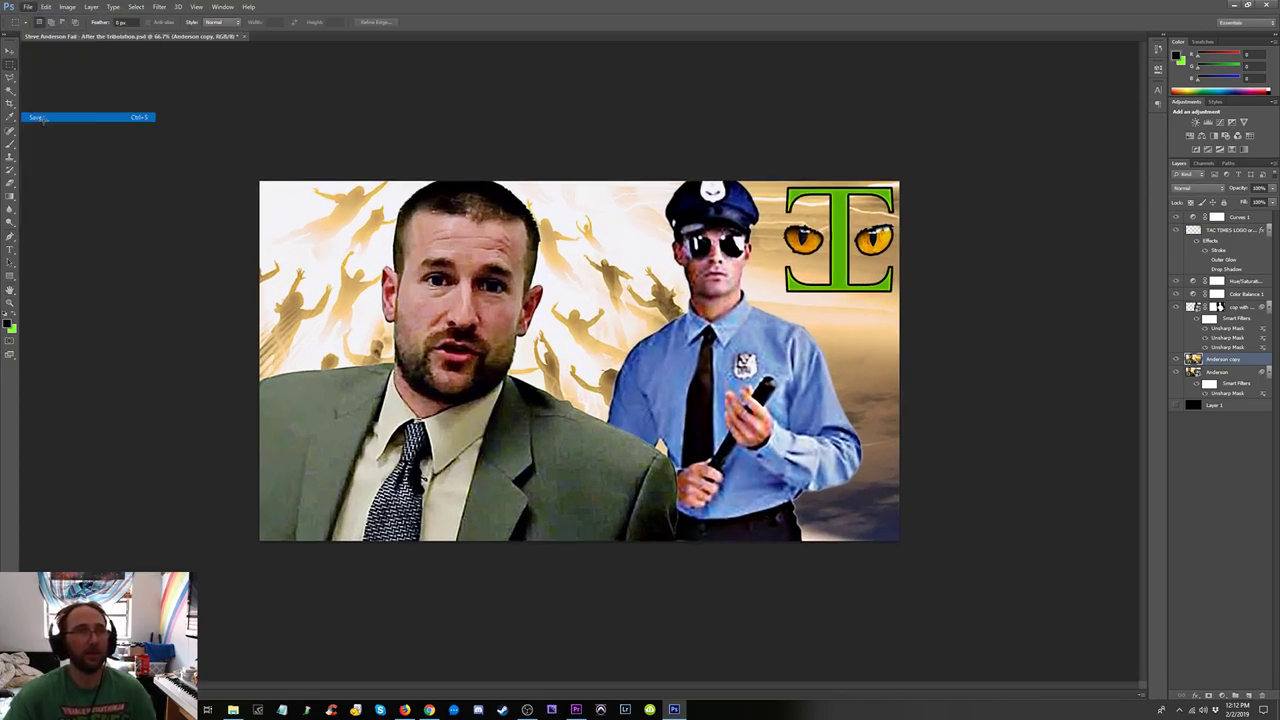
Save a JPEG copy at maximum quality 12 in the IMAGES folder, then restore the window.
key(ctrl+minus)
key(ctrl+minus)
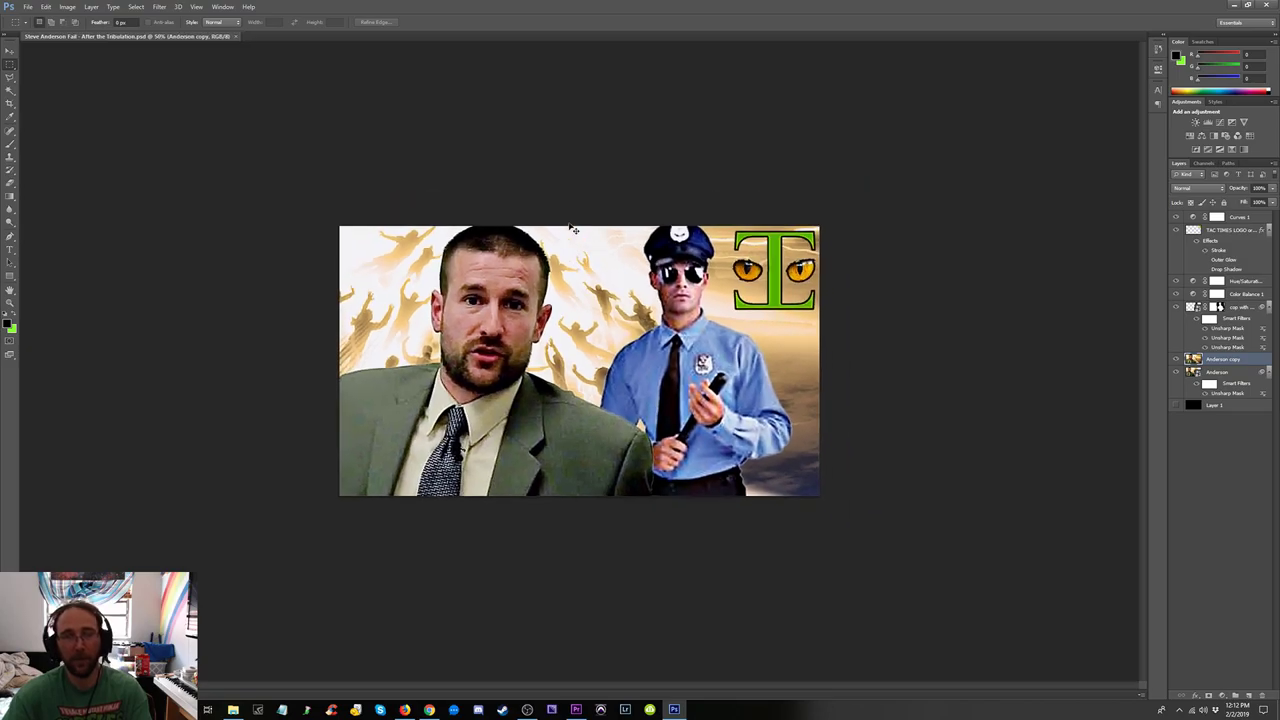
click(28, 7)
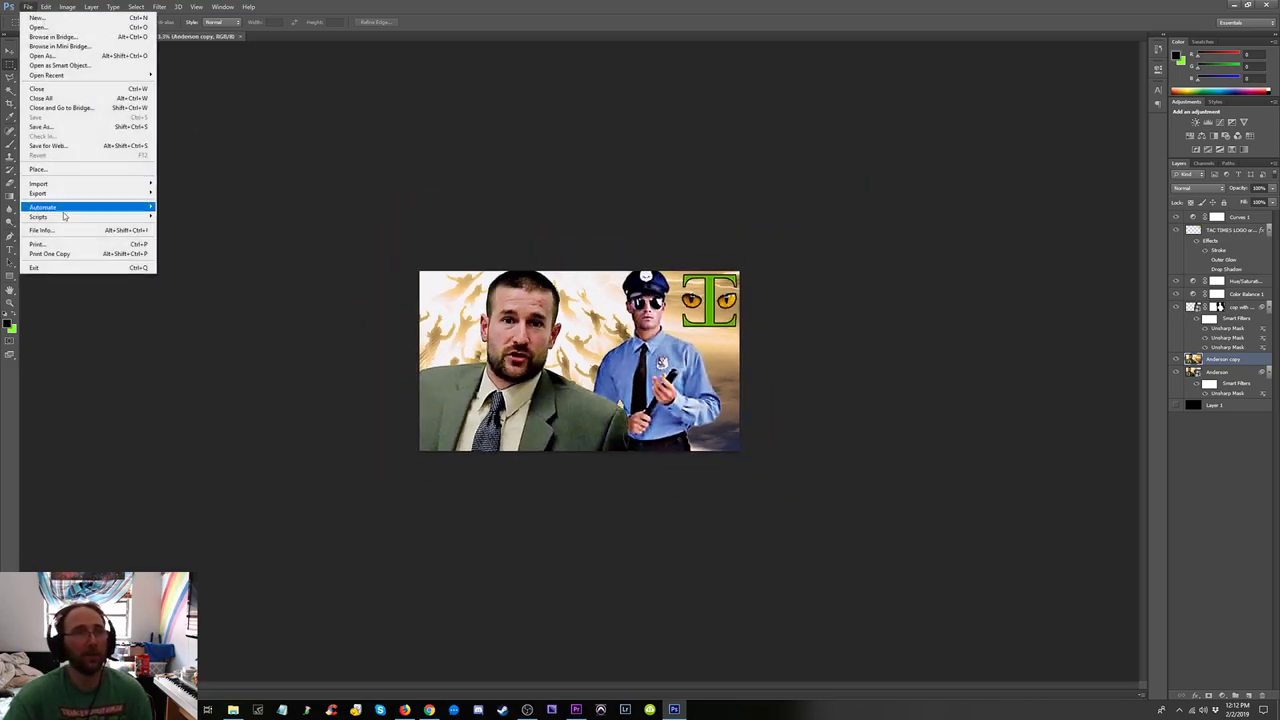
click(61, 129)
click(645, 444)
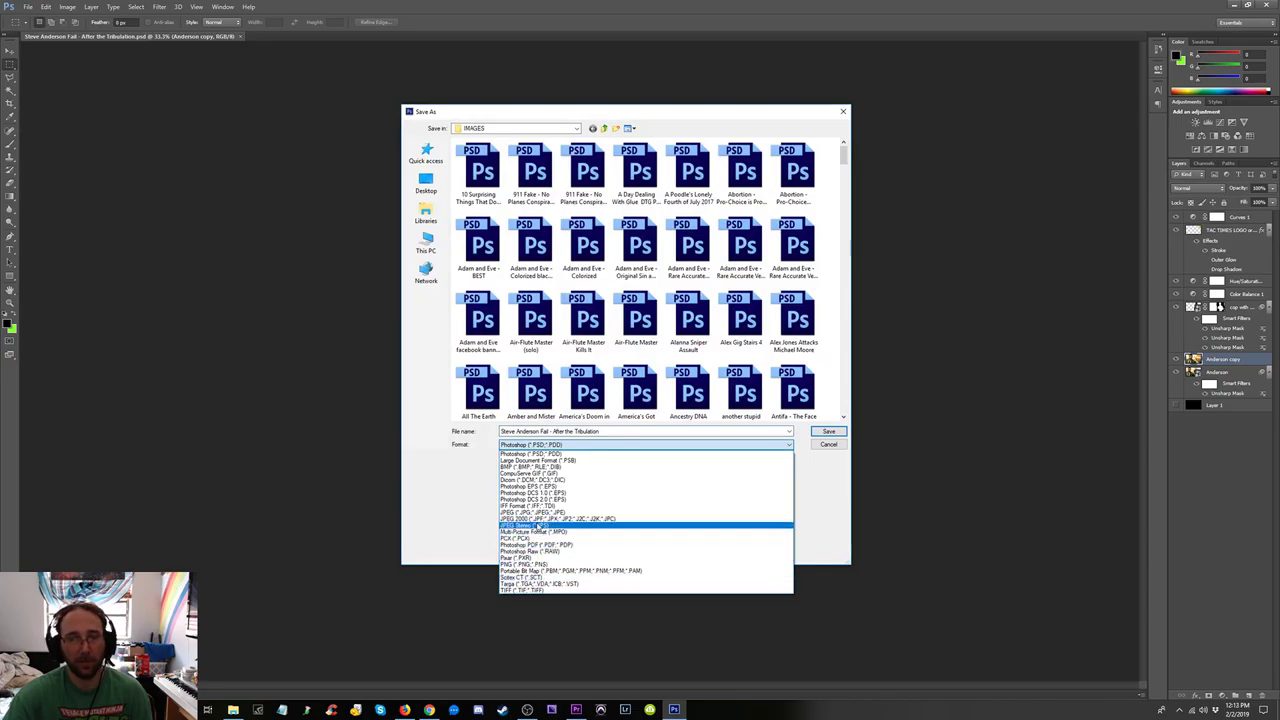
click(560, 514)
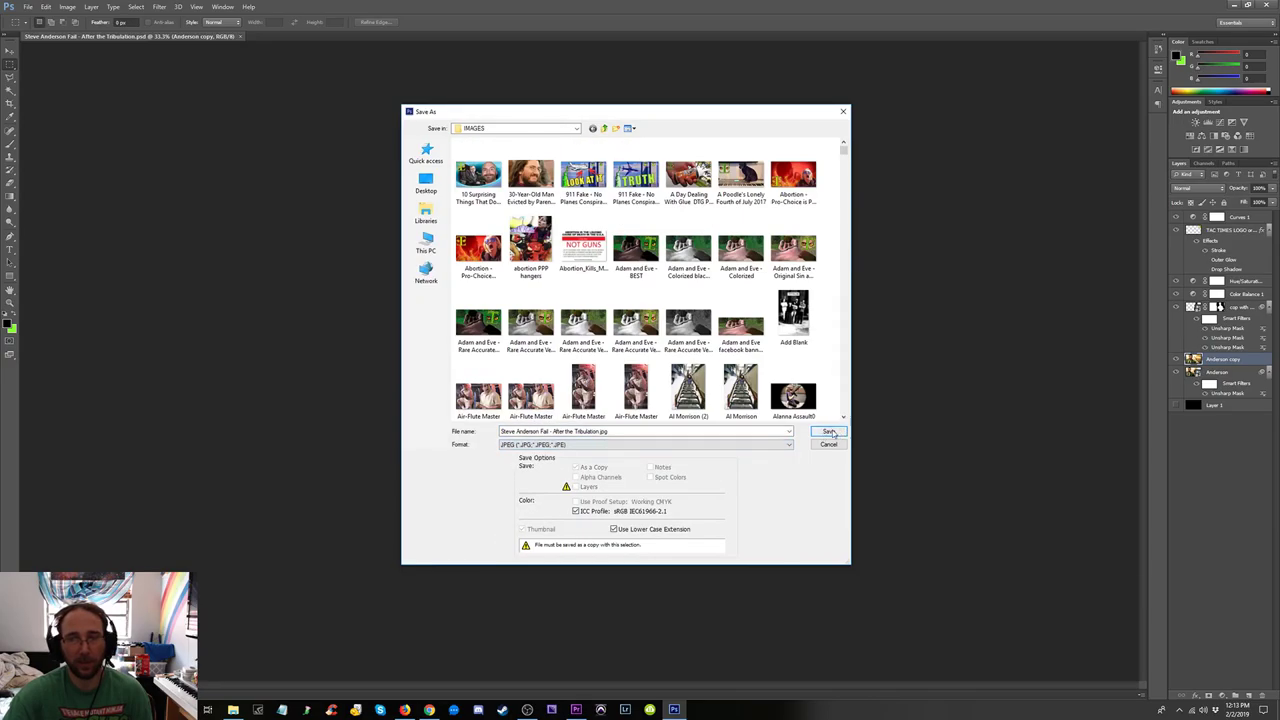
click(828, 431)
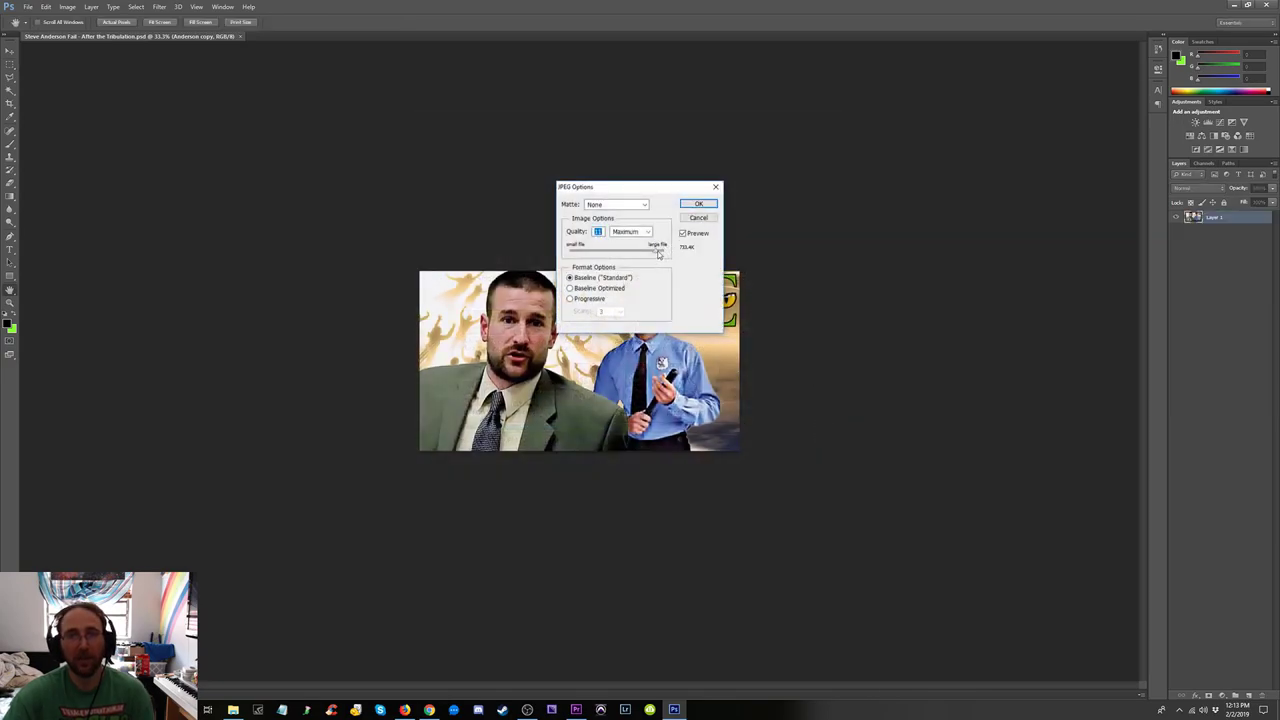
drag(659, 251, 668, 252)
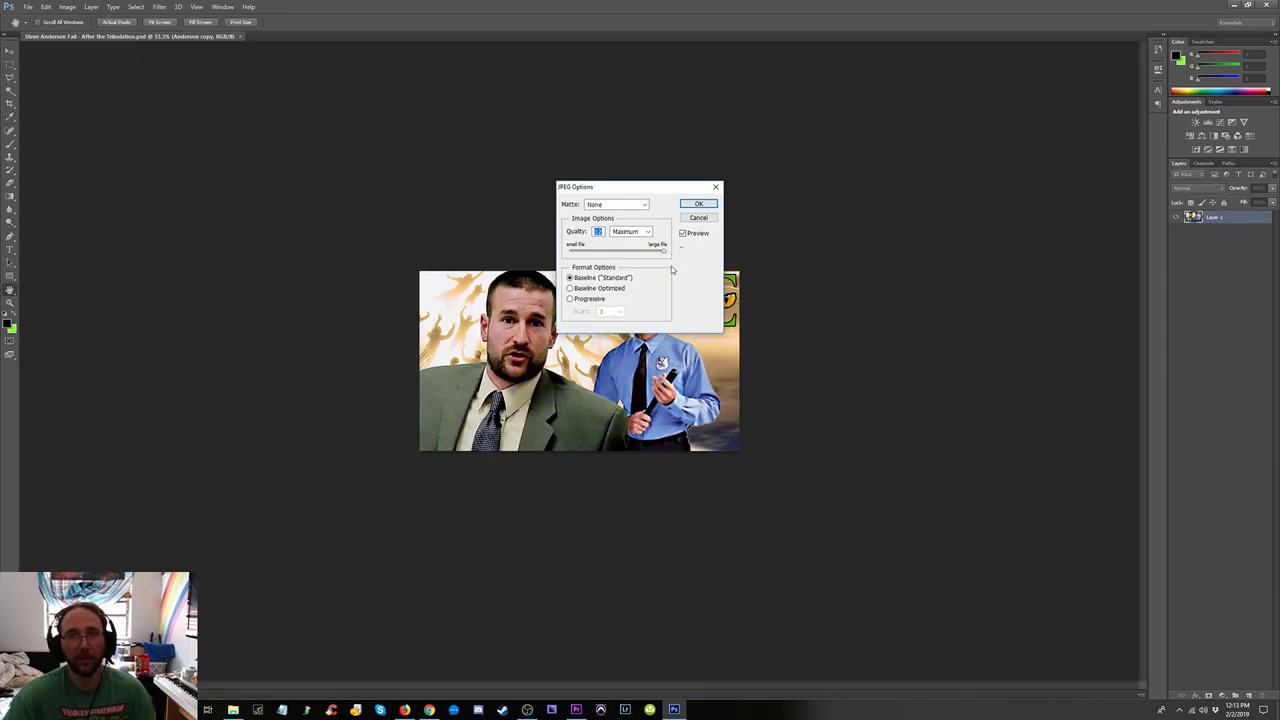
click(699, 204)
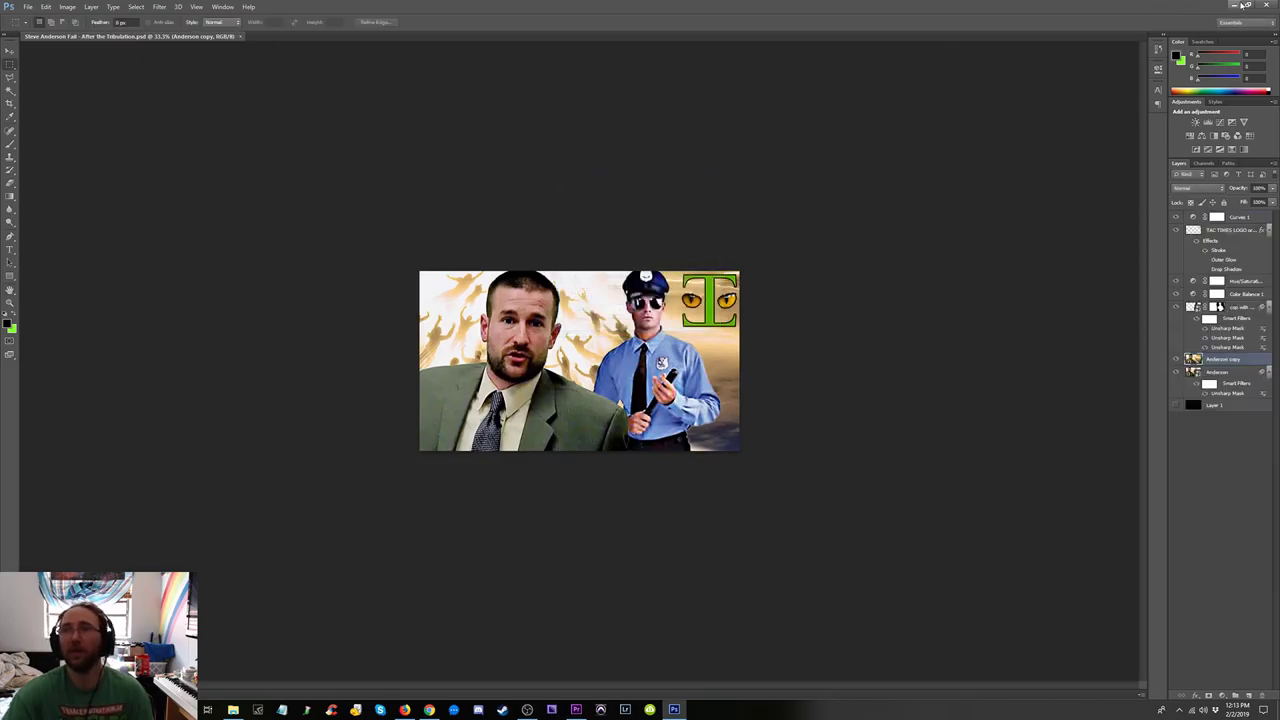
click(1245, 6)
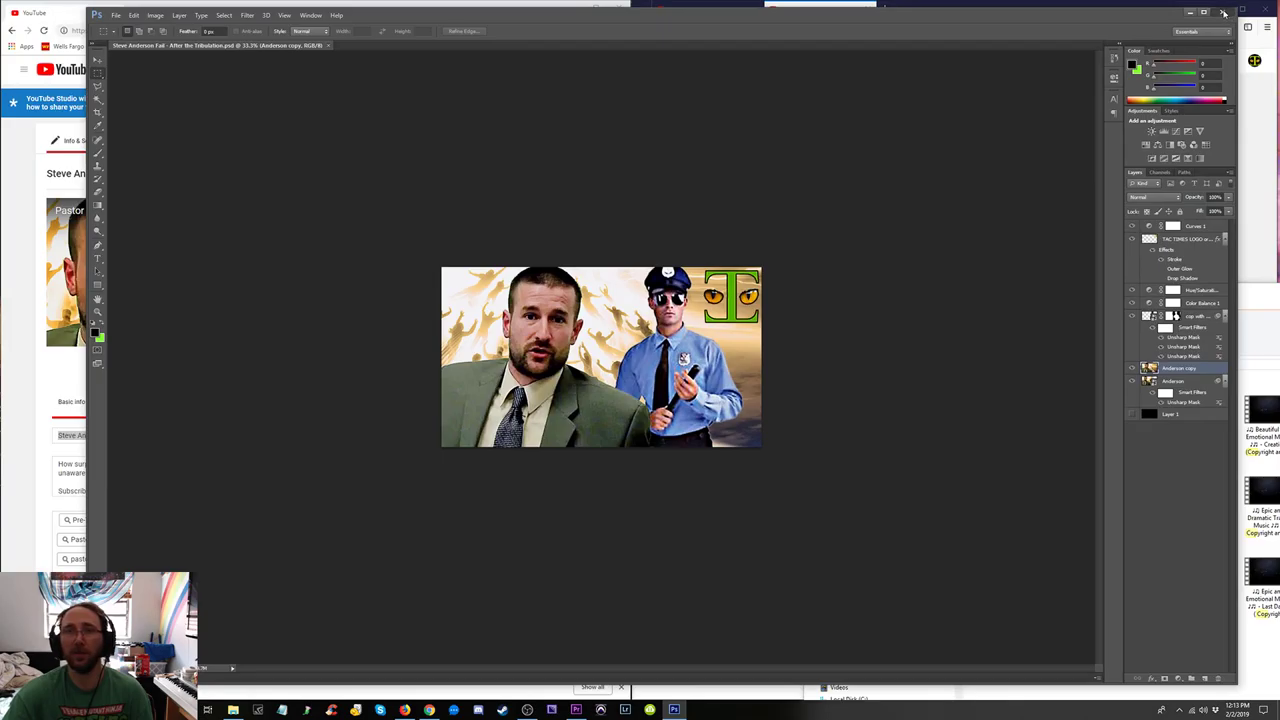
Search 'anderson' and upload the 'Steve Anderson Fail - After the Tribulation' image as the custom thumbnail.
click(1224, 12)
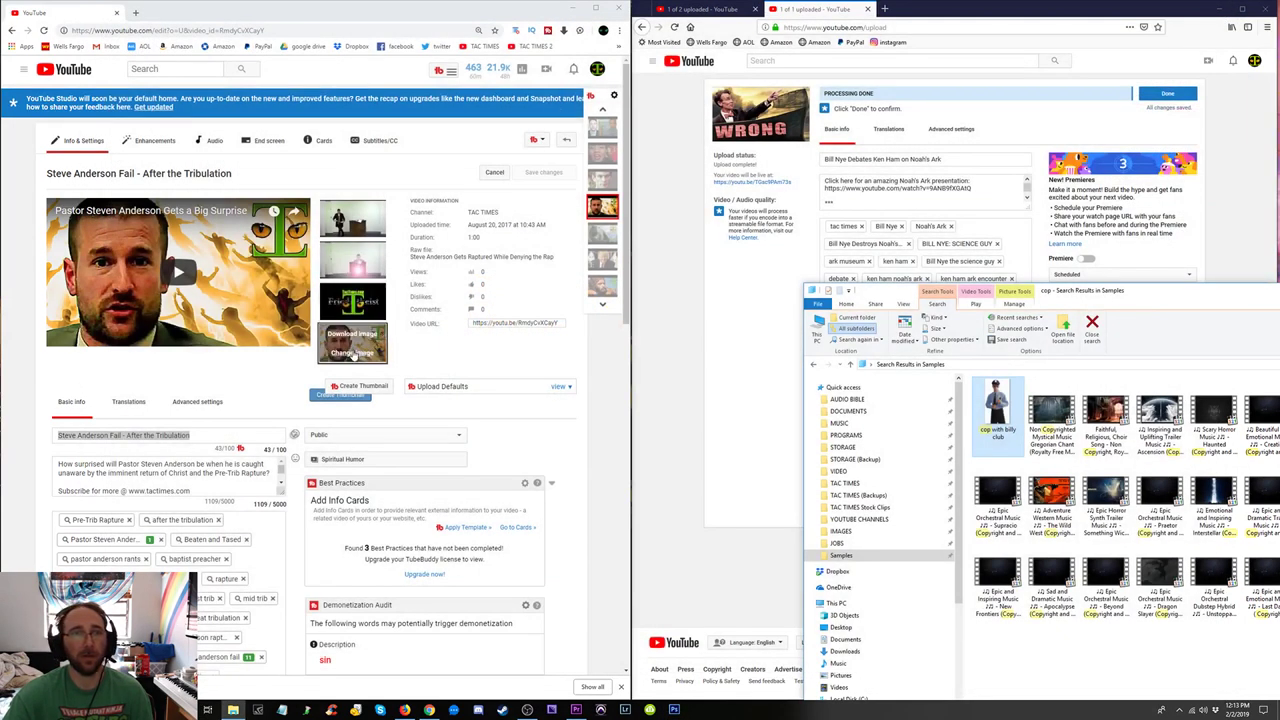
click(352, 354)
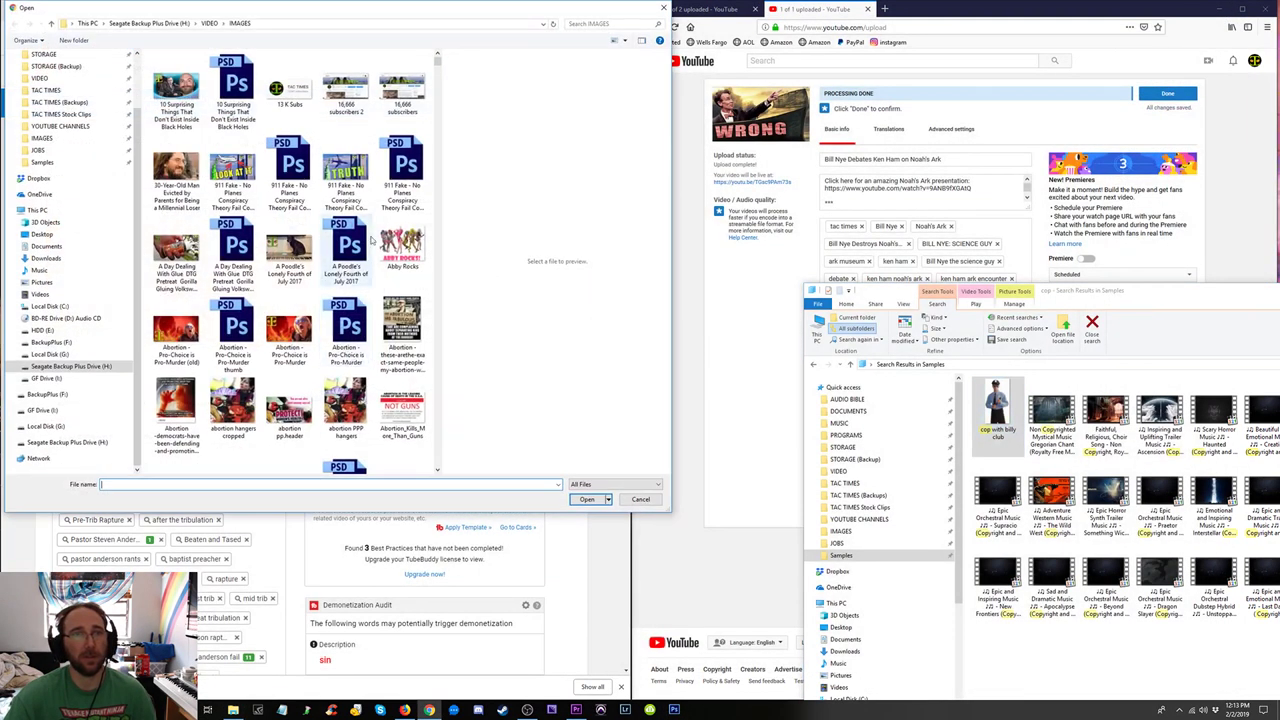
click(604, 24)
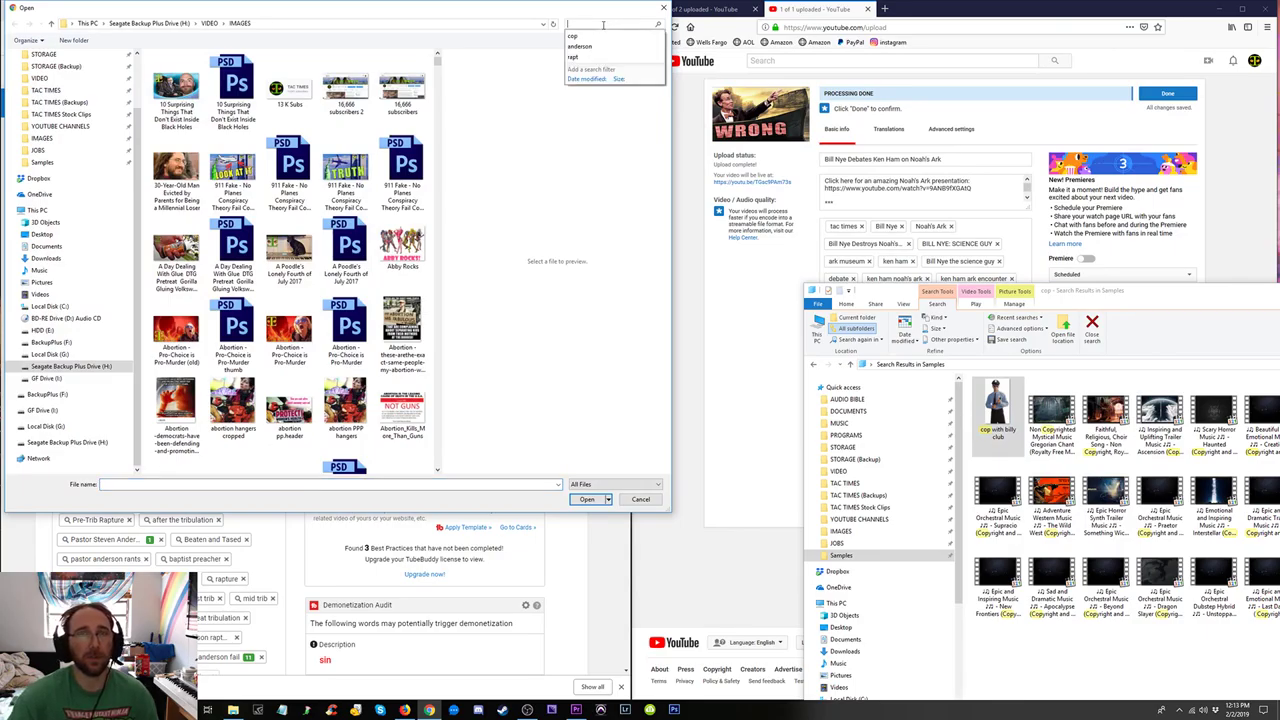
text(anderson)
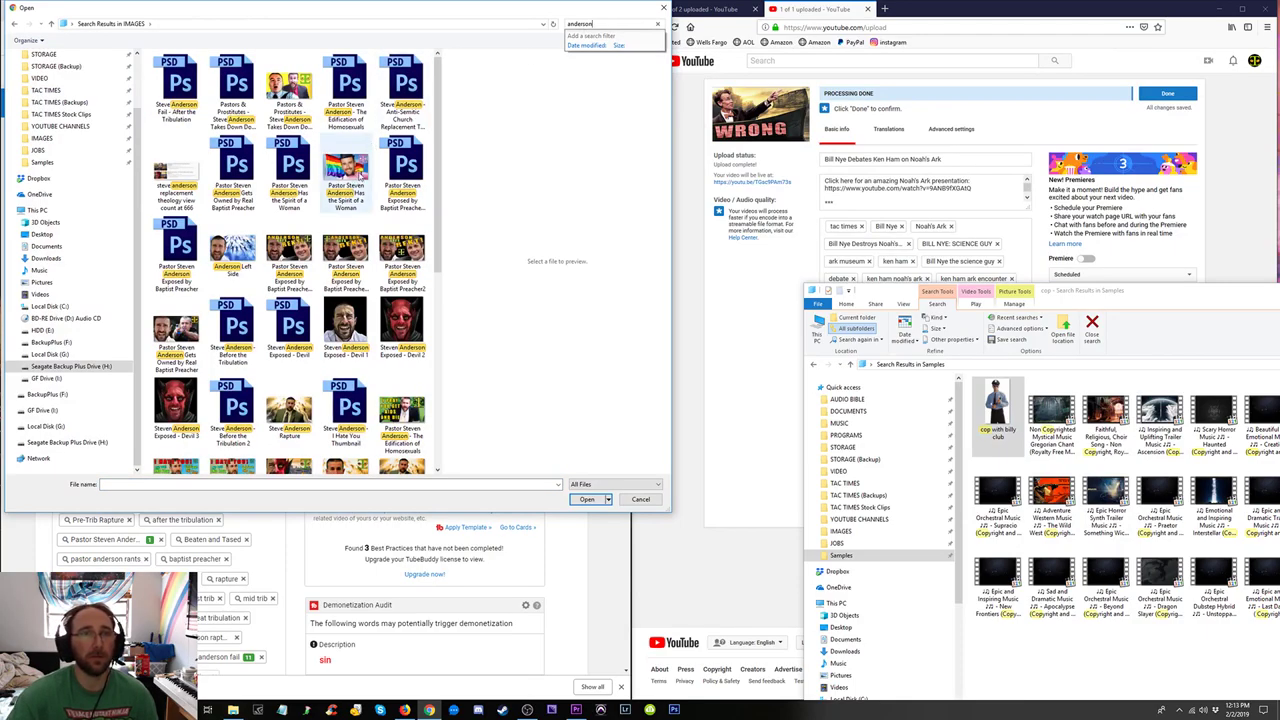
scroll(300, 374, down, 2)
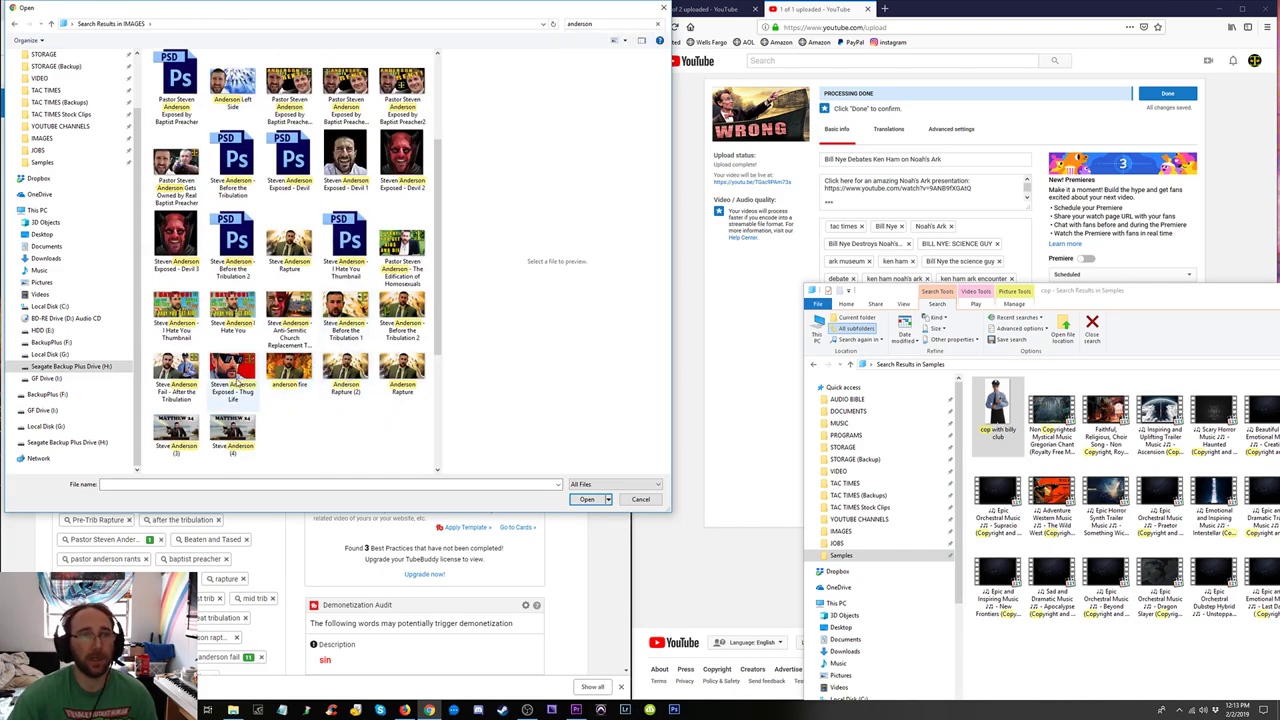
click(185, 368)
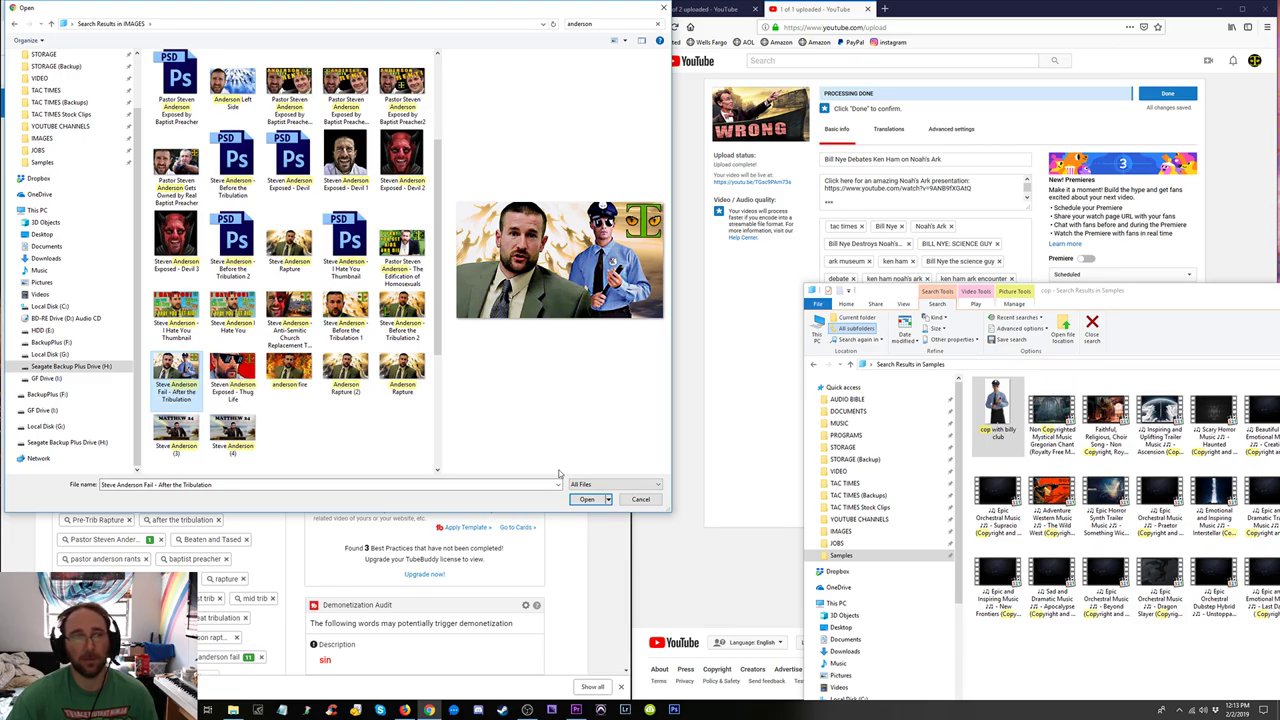
click(589, 501)
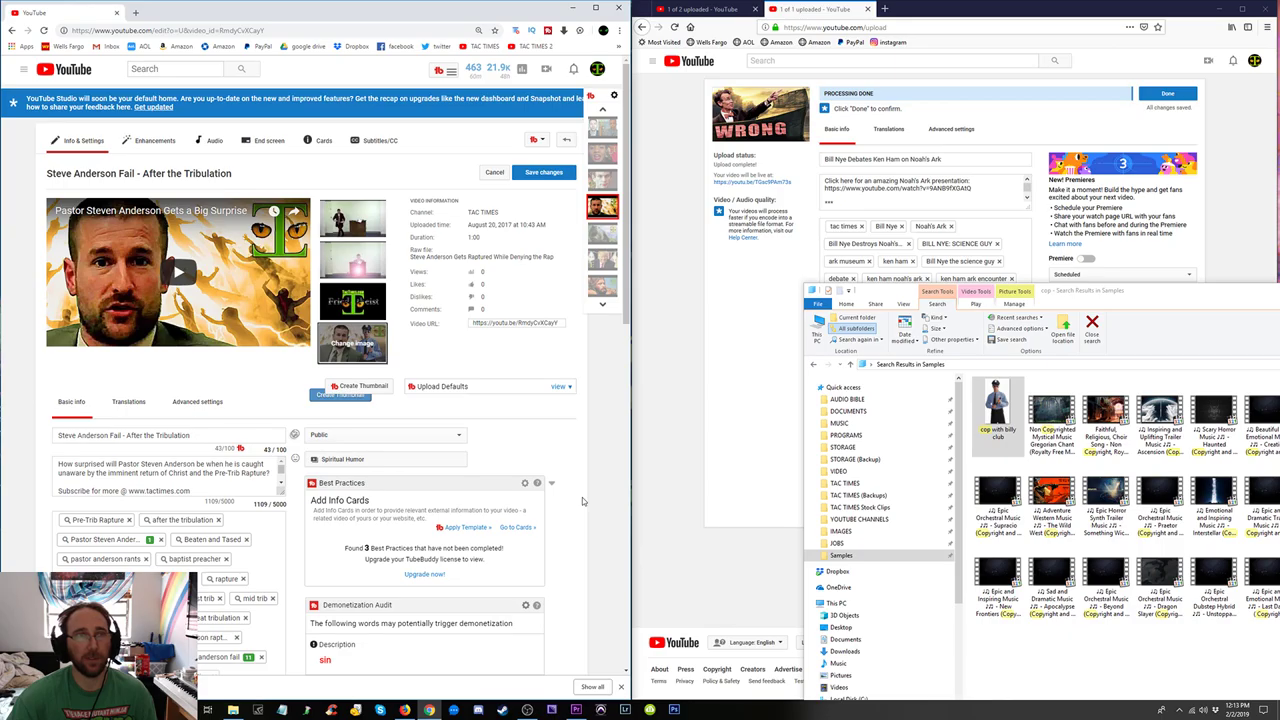
Review the video's description, briefly highlighting the flagged word 'sin'.
scroll(582, 497, down, 1)
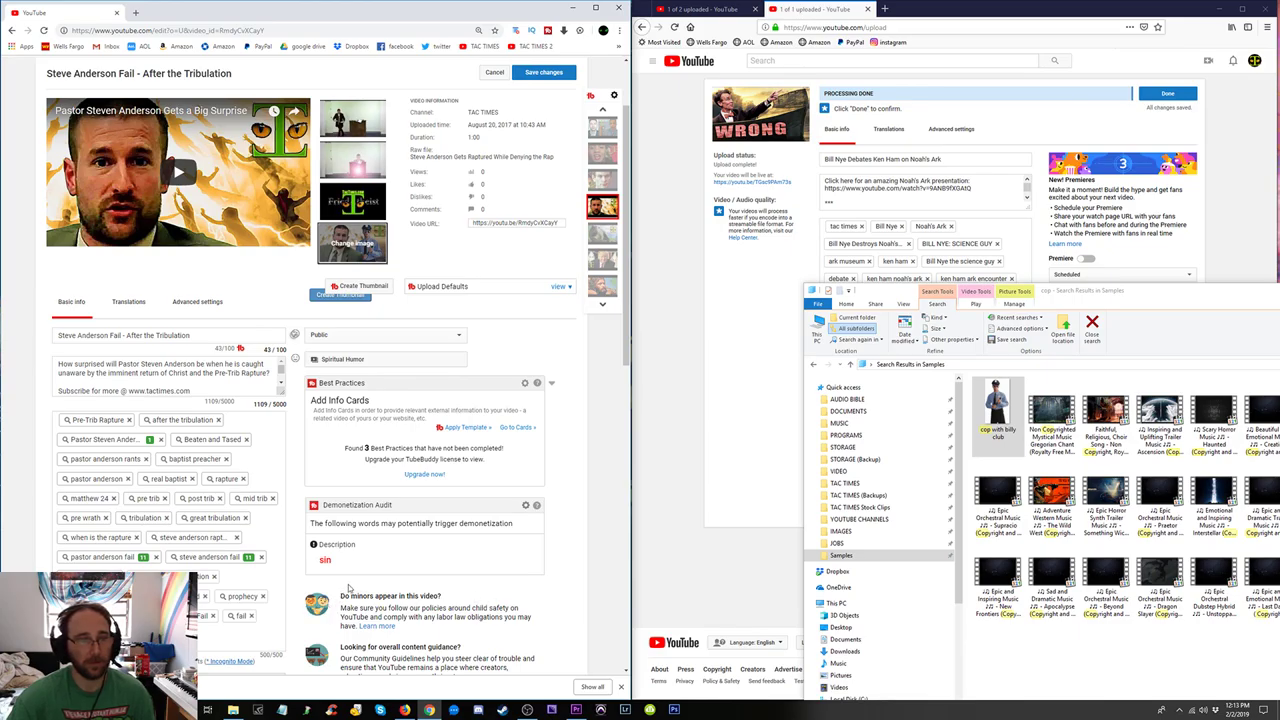
scroll(387, 581, down, 2)
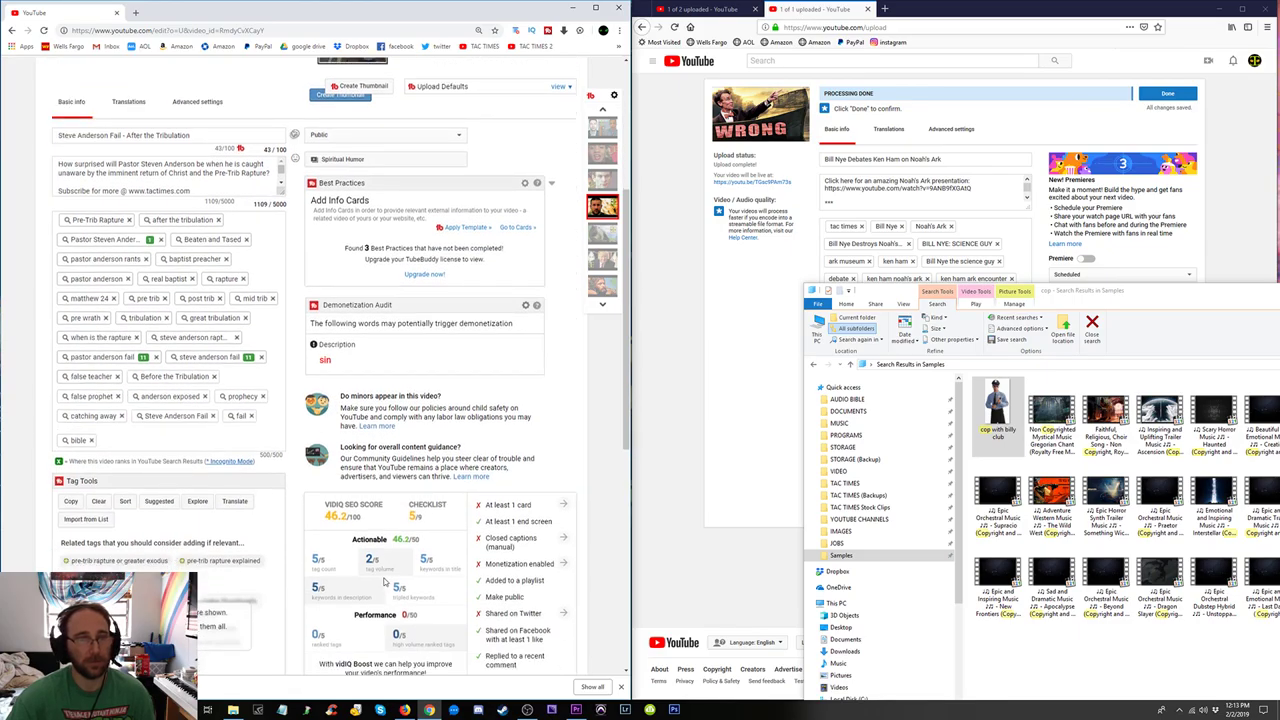
scroll(383, 581, up, 1)
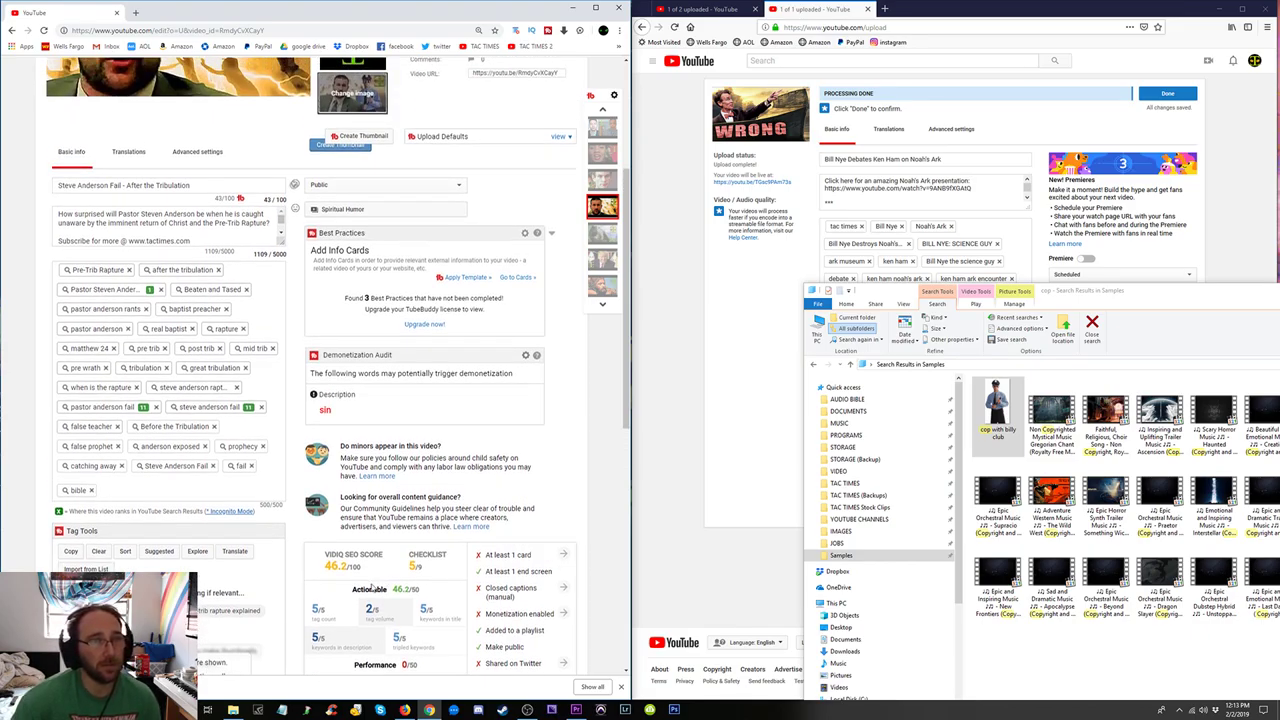
drag(348, 412, 320, 413)
click(436, 414)
scroll(445, 405, up, 3)
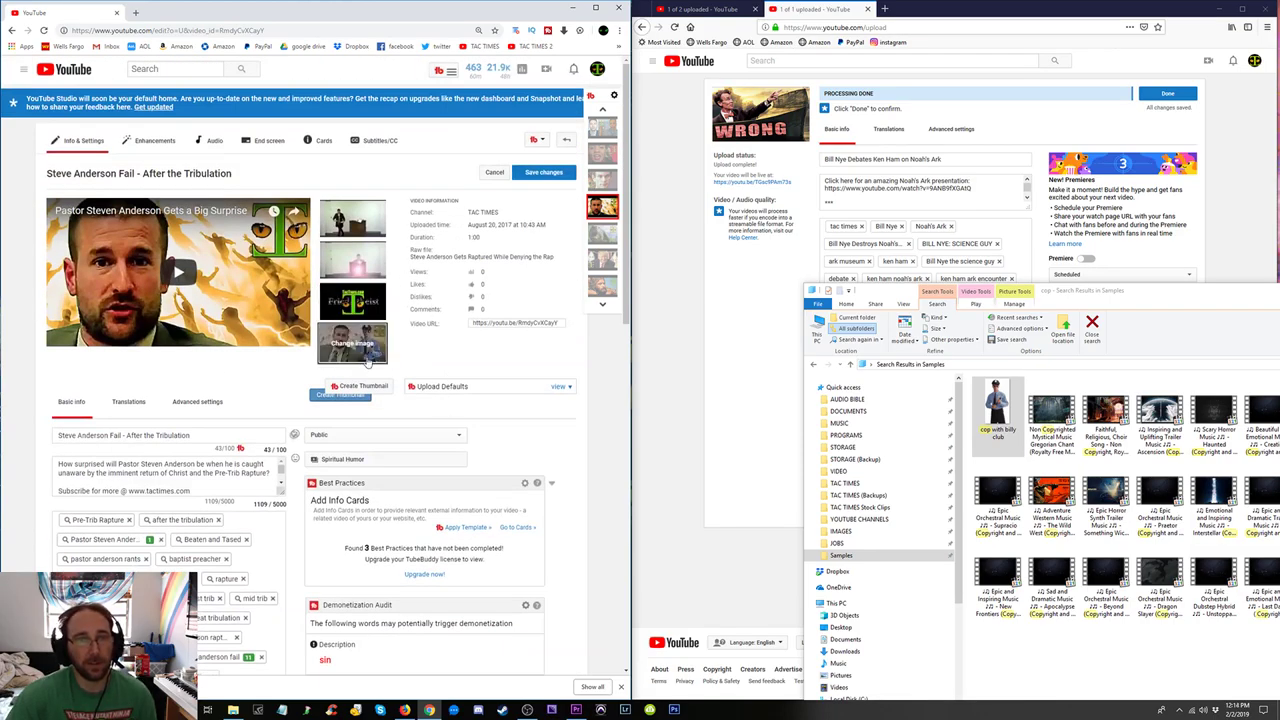
Save the video's changes with the new thumbnail and close the Explorer search window.
click(565, 174)
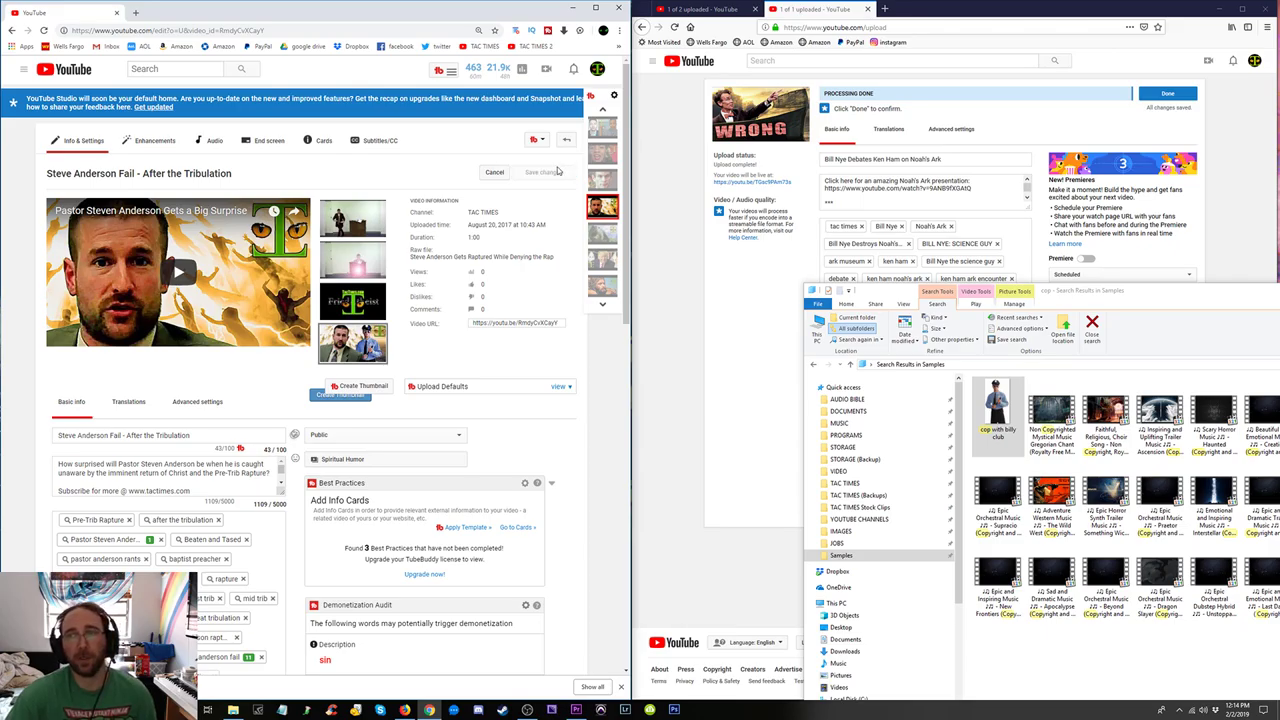
drag(1230, 298, 425, 193)
click(1137, 187)
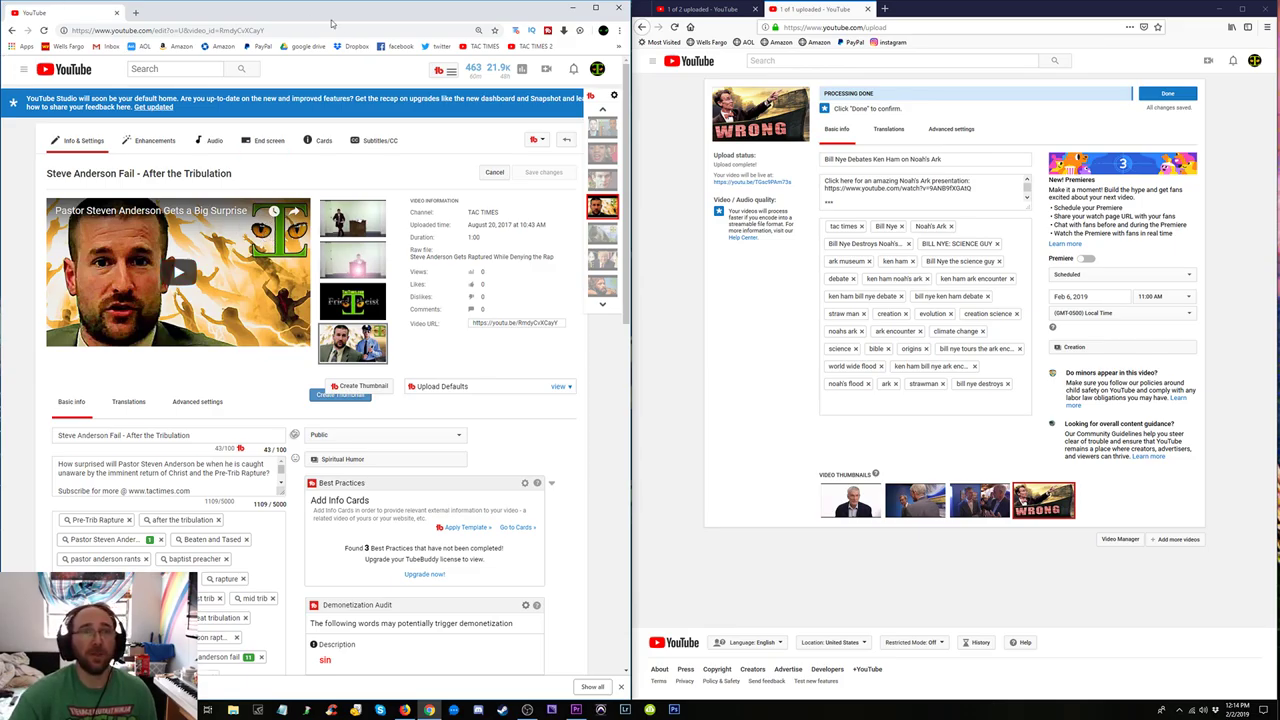
Go to the channel's Creator Studio and open the full list of its videos.
click(597, 69)
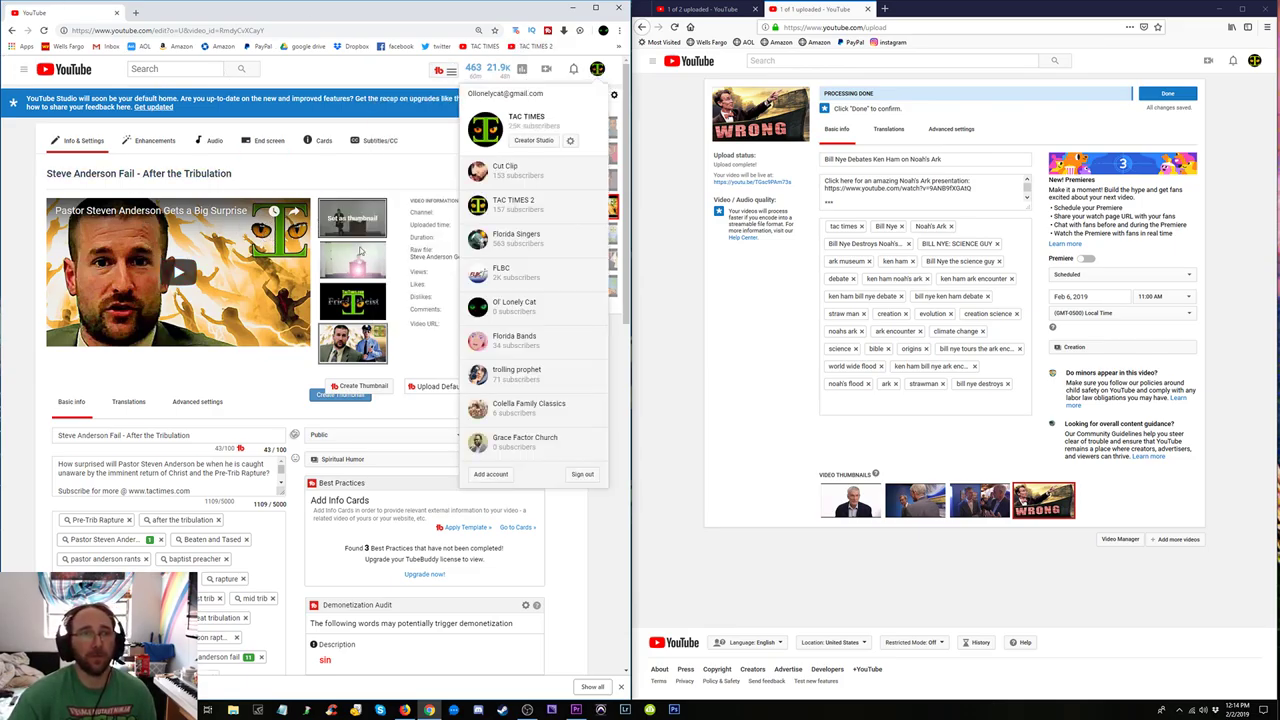
click(538, 141)
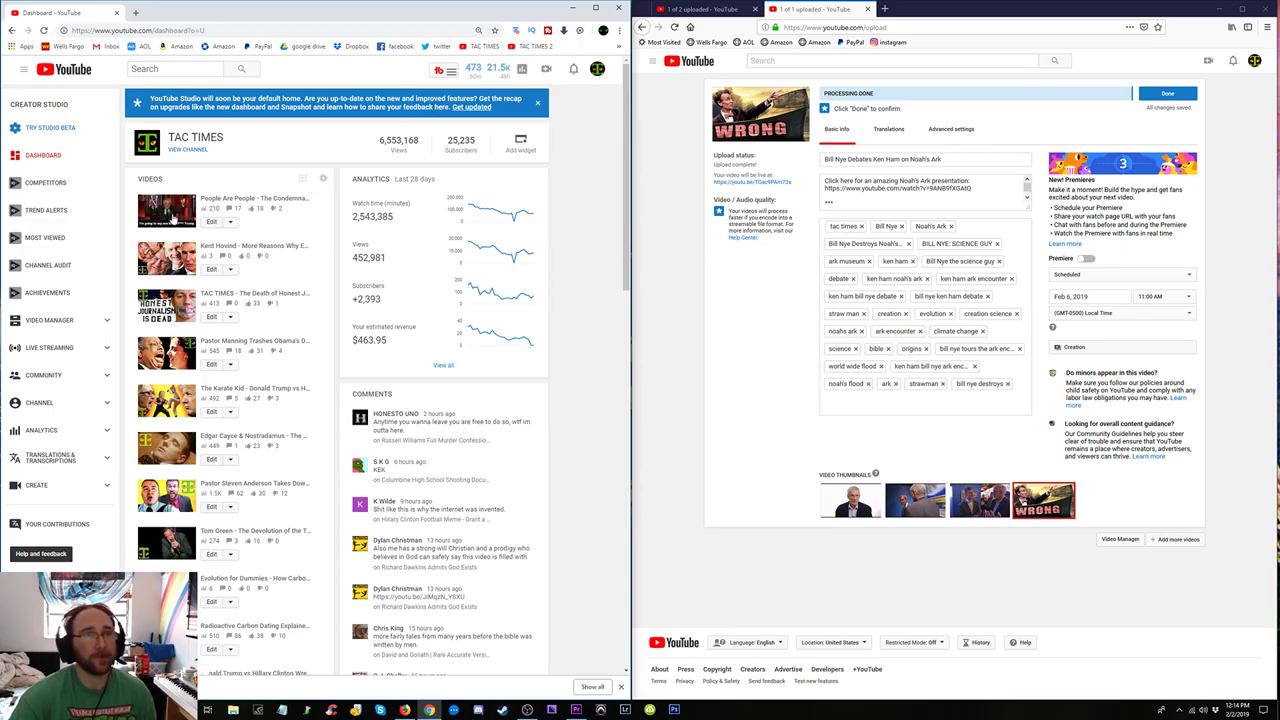
scroll(200, 300, down, 10)
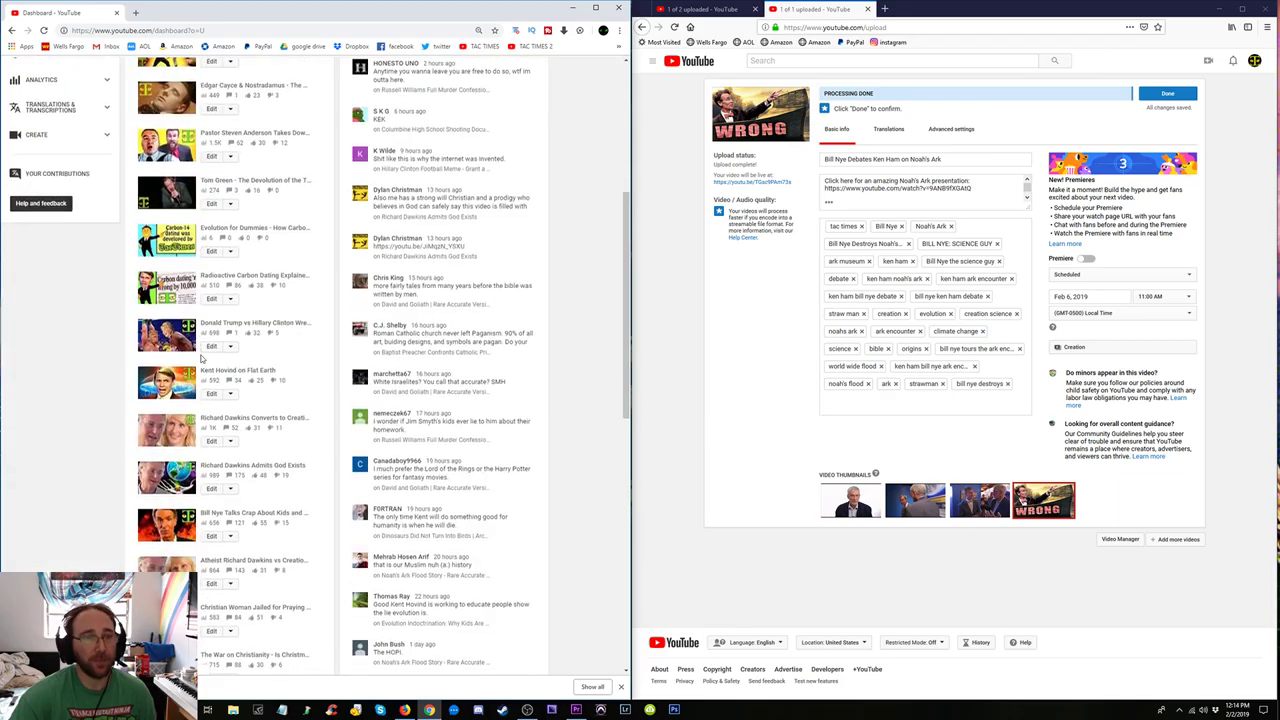
scroll(224, 346, up, 3)
click(226, 401)
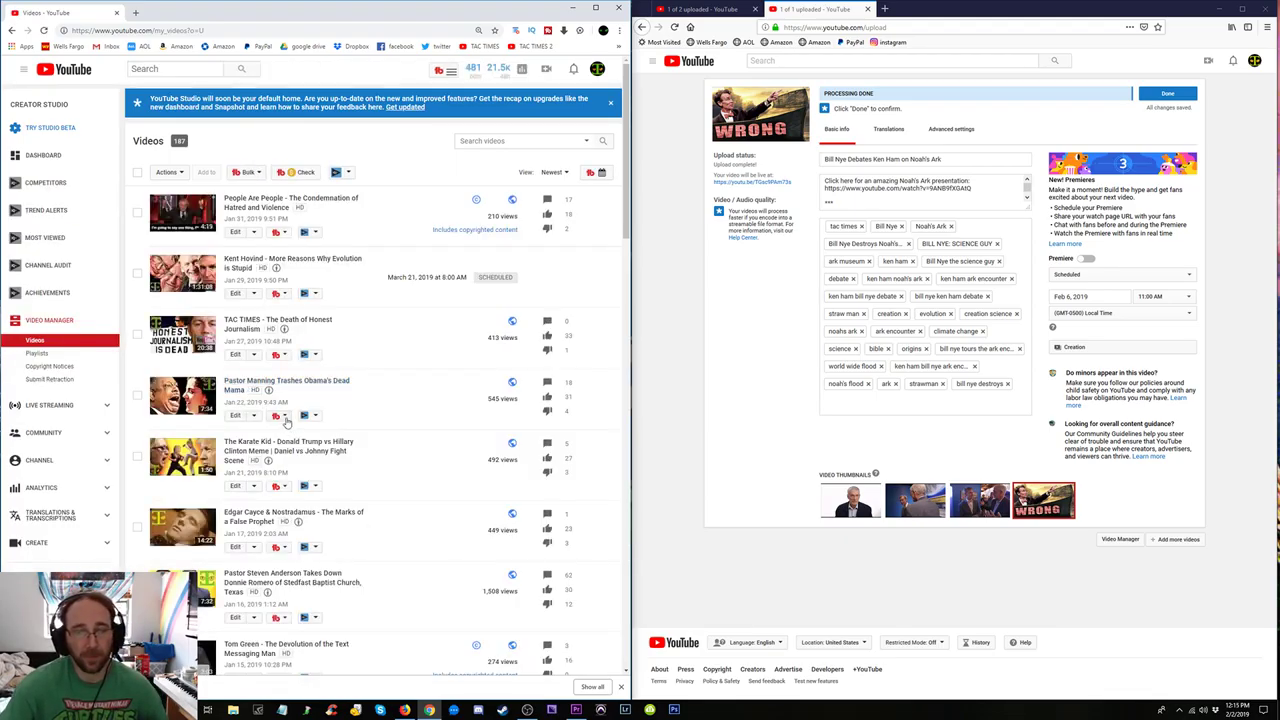
Move to page 6 of the channel's older videos.
click(429, 710)
click(429, 710)
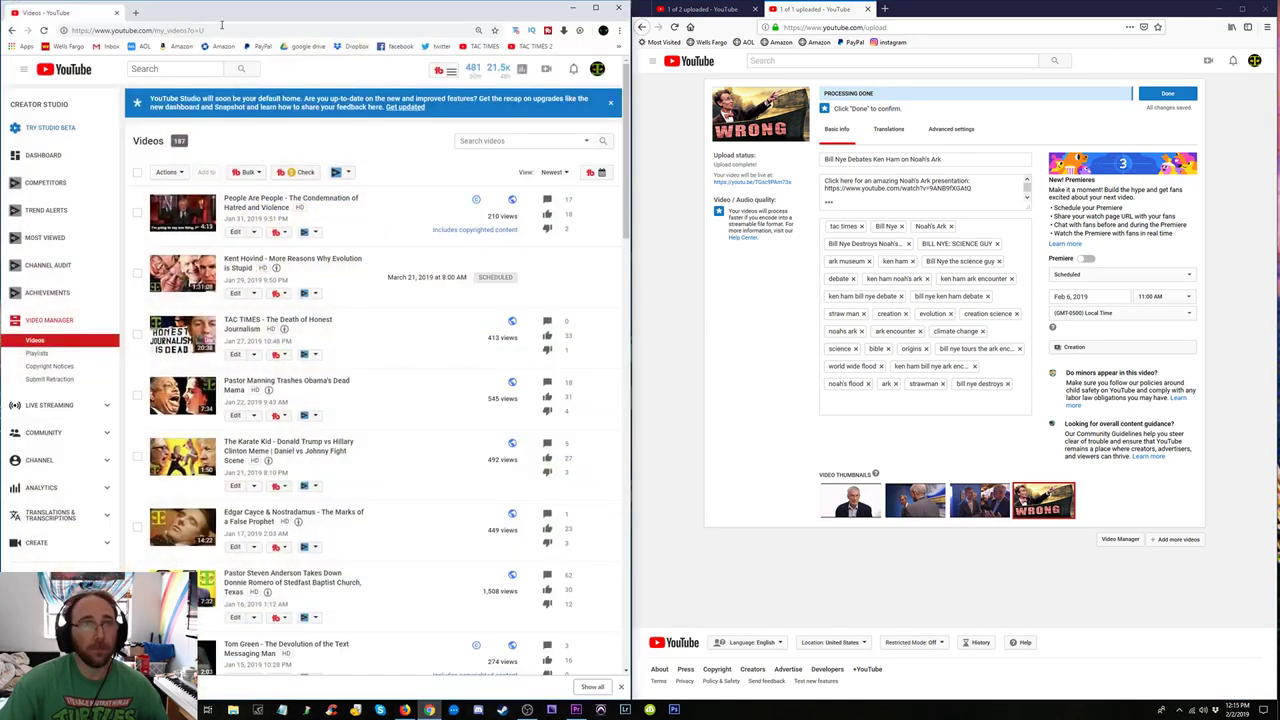
click(135, 13)
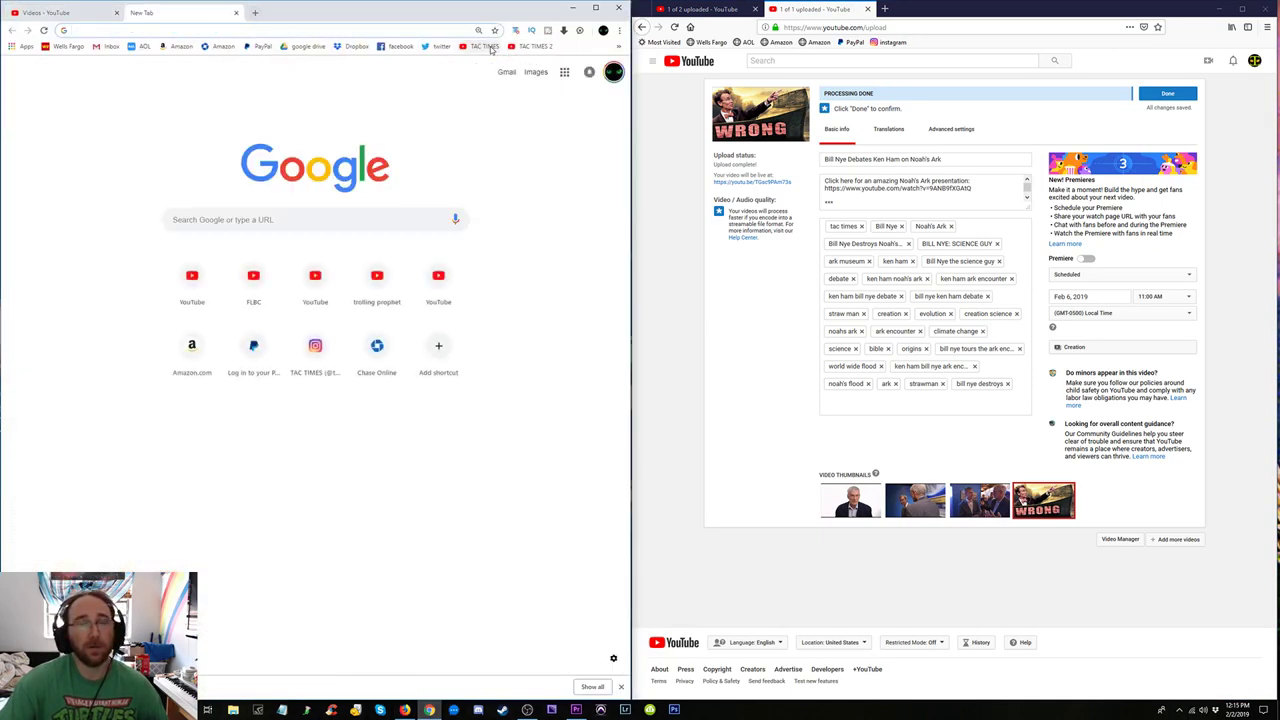
click(235, 13)
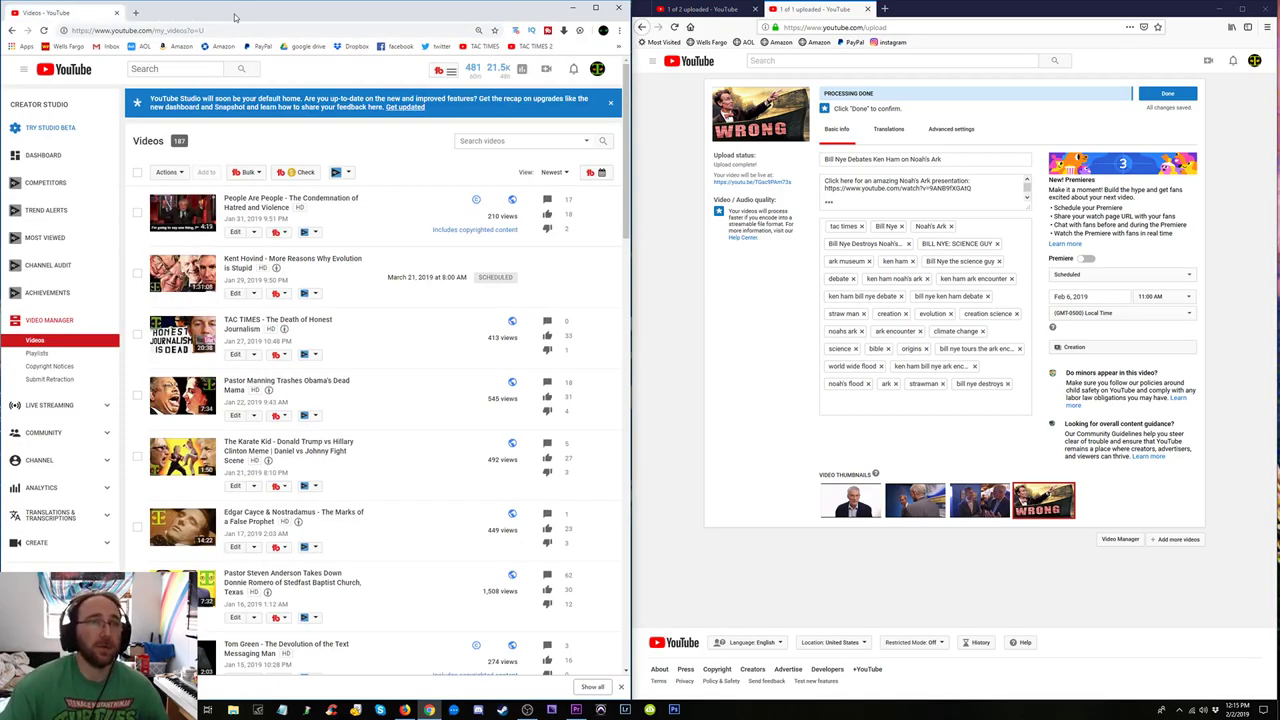
scroll(428, 220, down, 10)
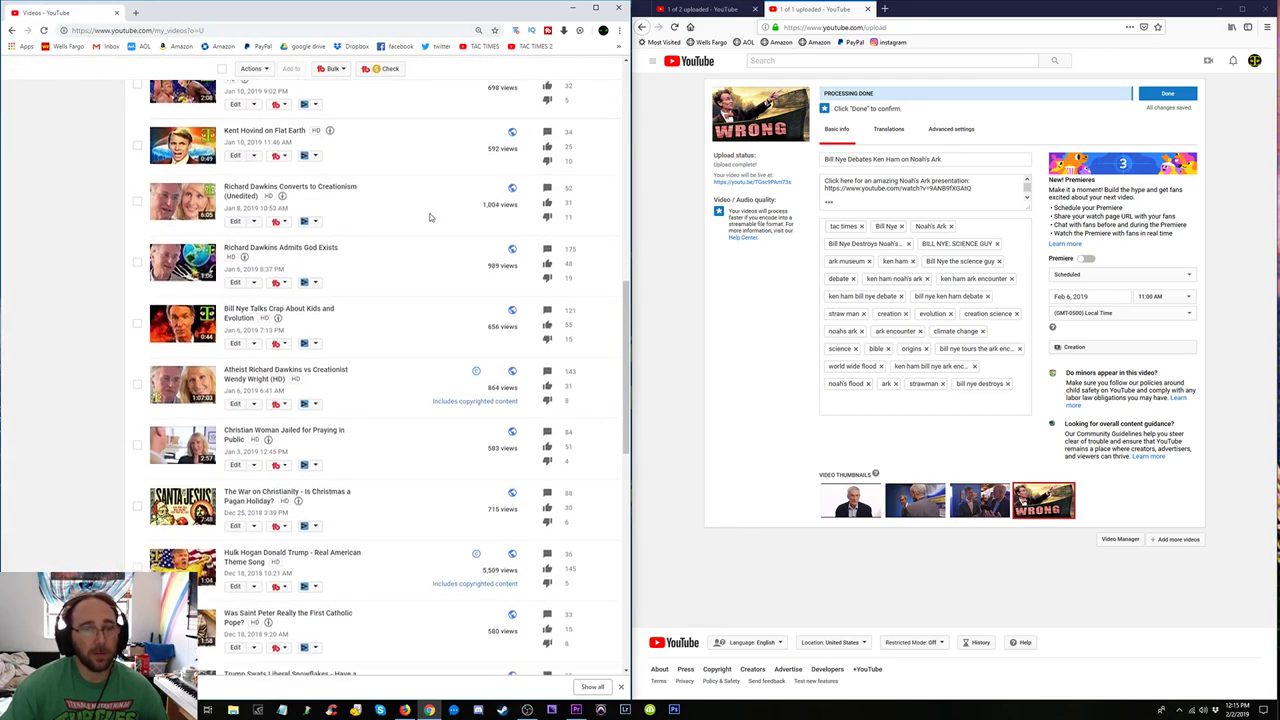
scroll(430, 217, down, 10)
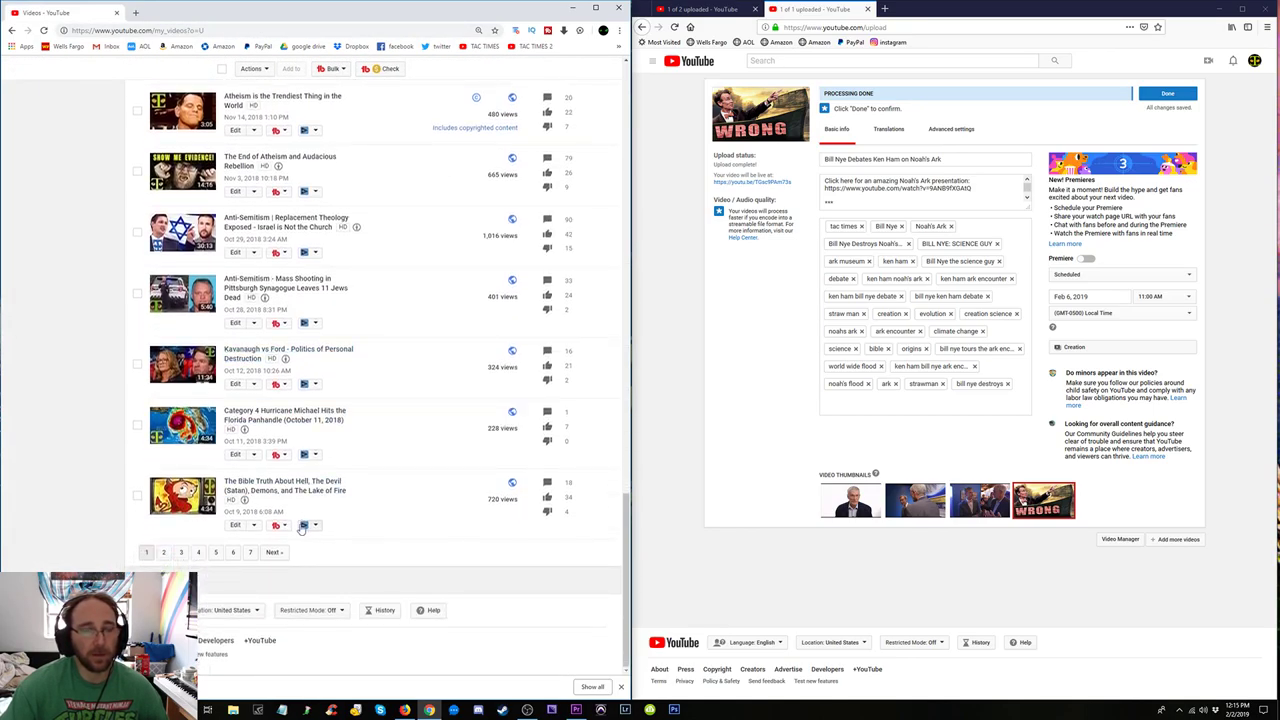
click(233, 553)
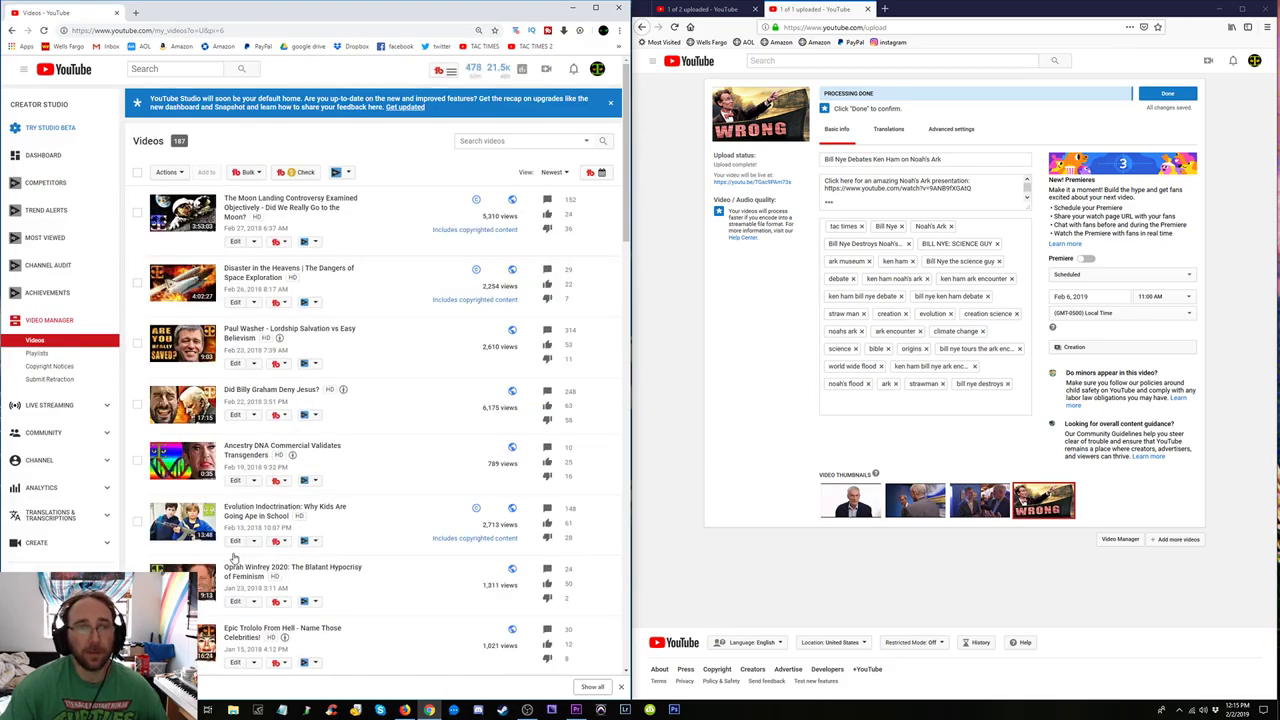
Finish editing the Bill Nye upload.
scroll(292, 566, down, 5)
scroll(292, 566, up, 2)
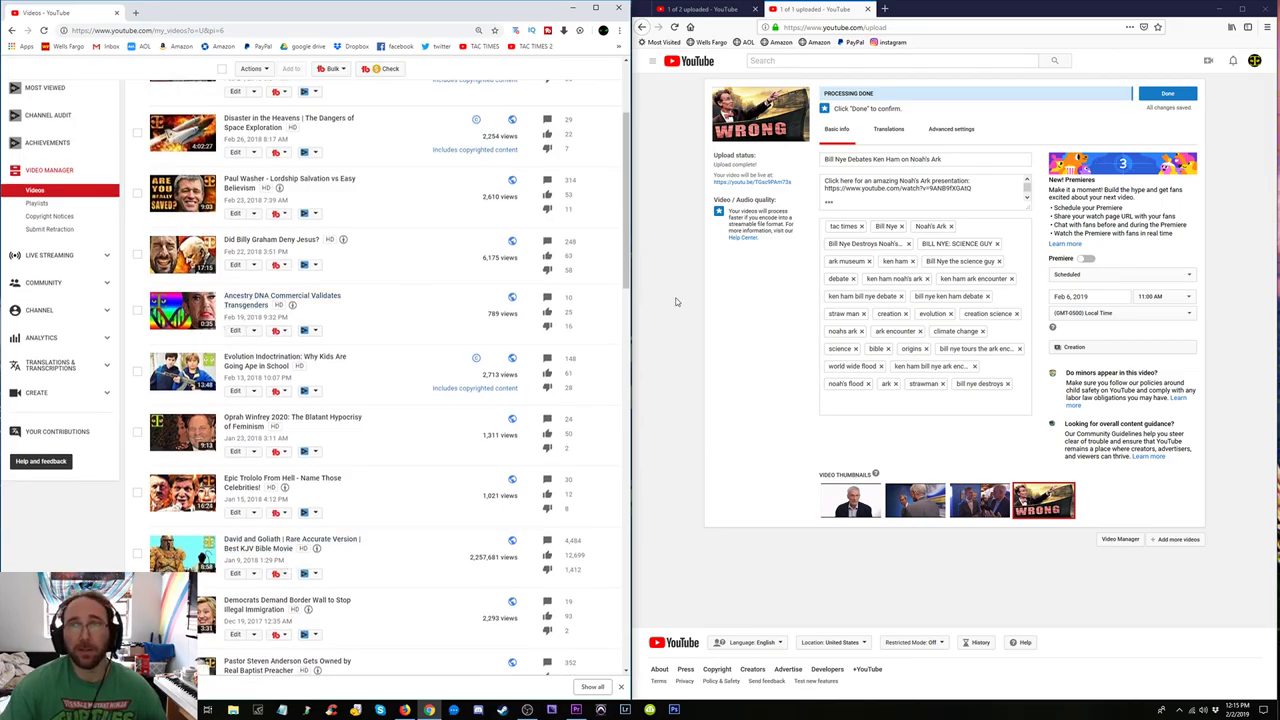
click(1168, 94)
click(708, 10)
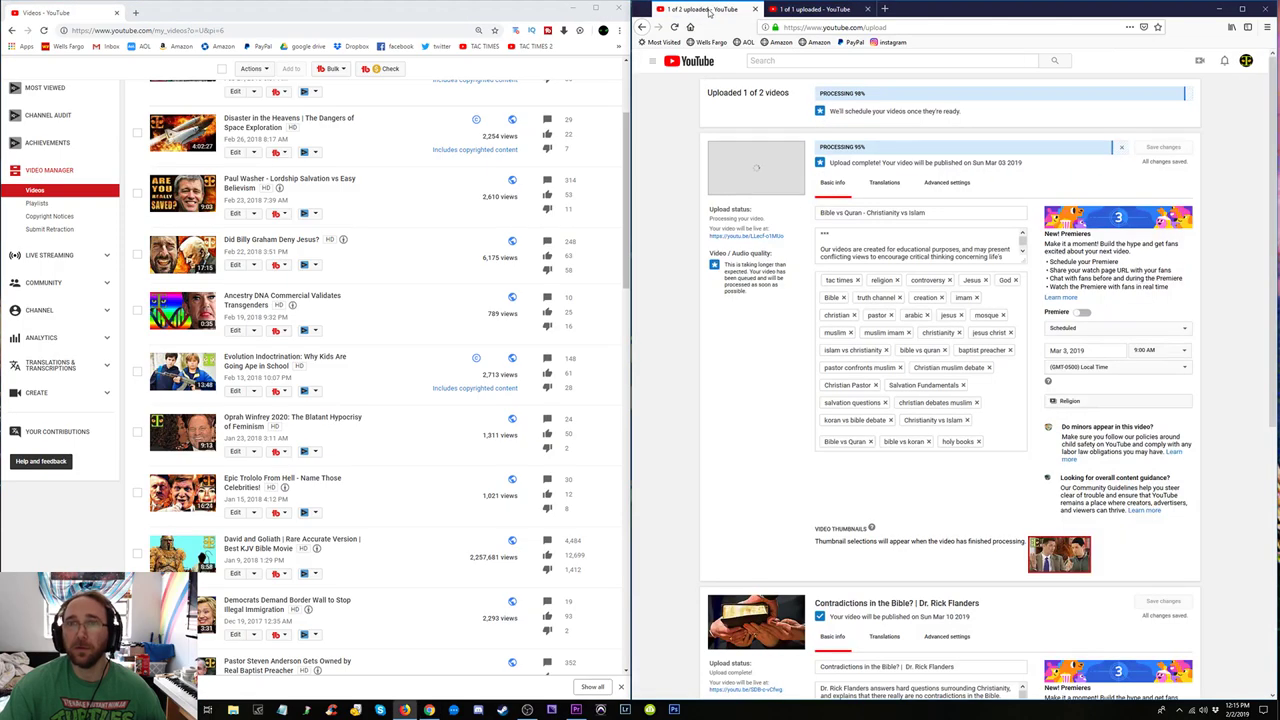
Confirm the Bill Nye upload is scheduled for Wed Feb 06 2019, and open File Explorer.
scroll(1215, 335, down, 3)
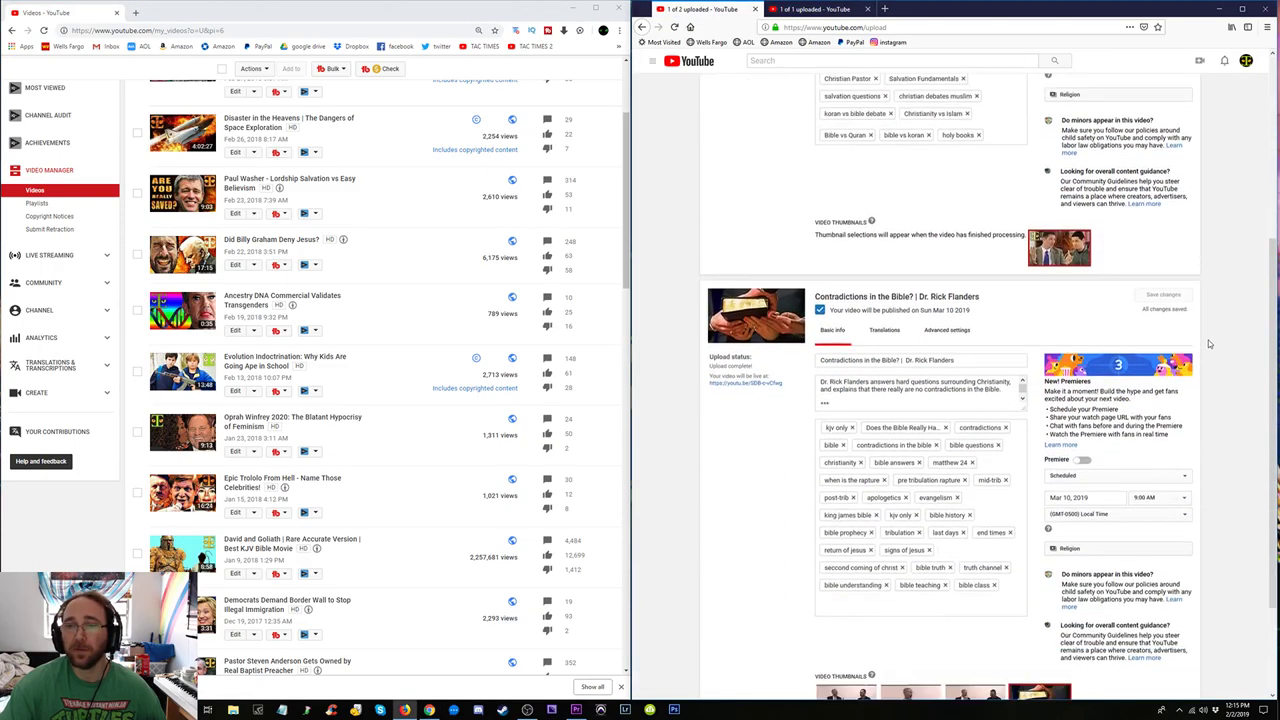
scroll(1215, 335, up, 3)
click(826, 12)
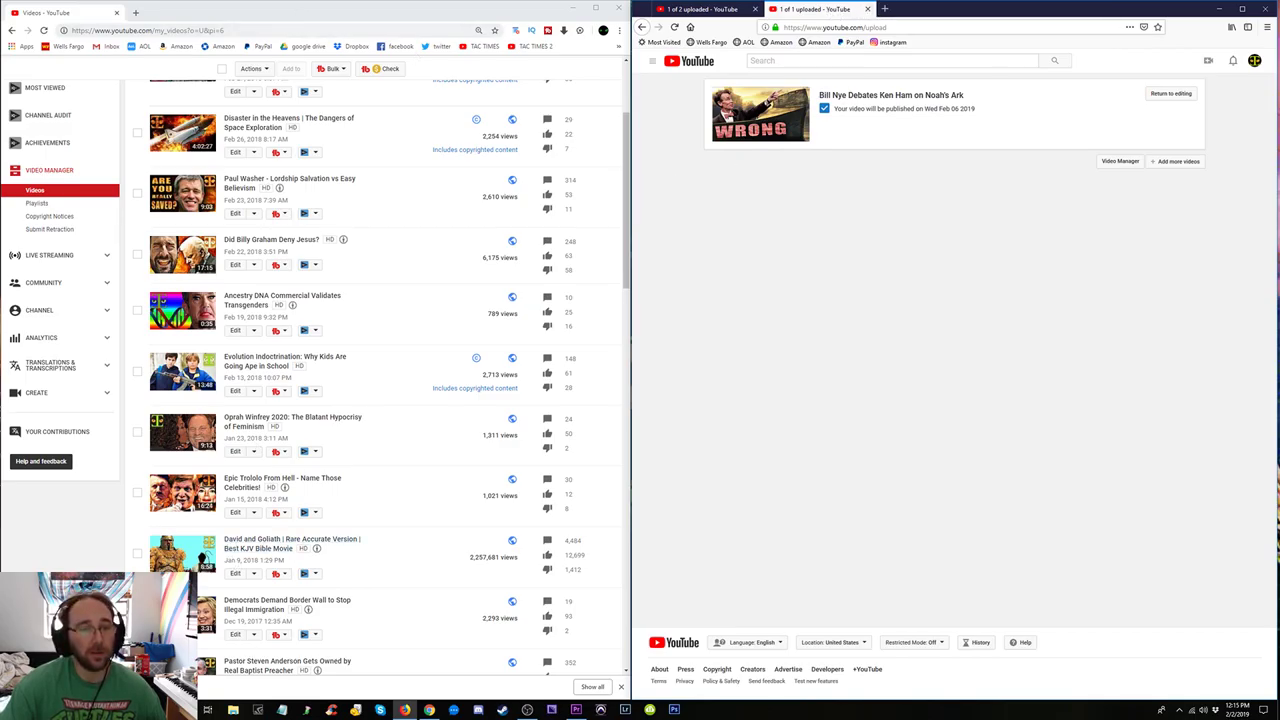
key(super+e)
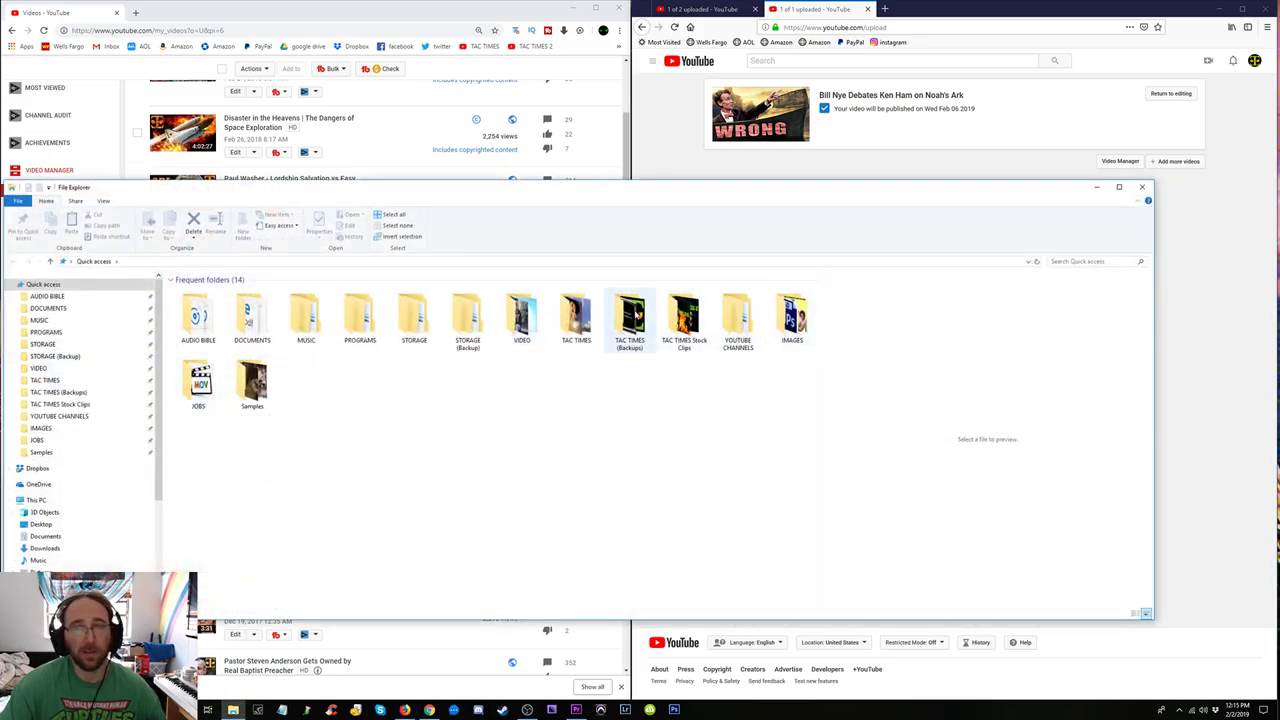
Search the TAC TIMES folder for 'dna'.
double_click(576, 318)
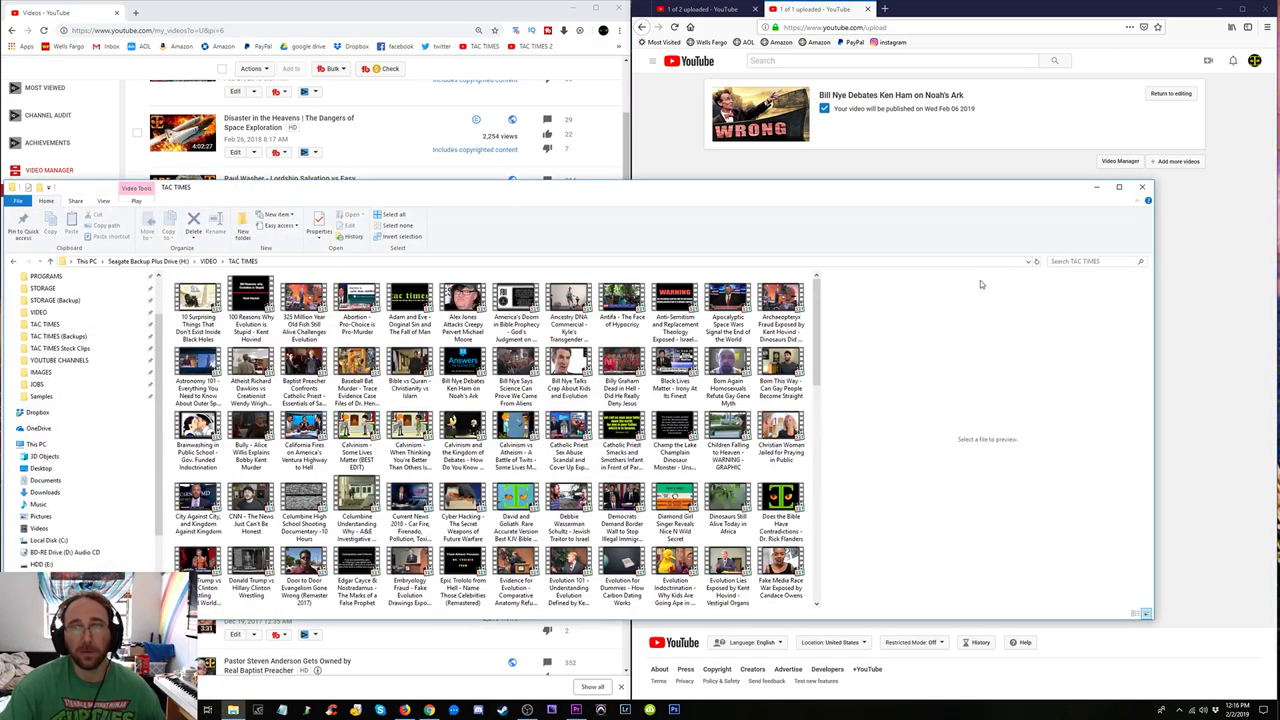
click(1093, 262)
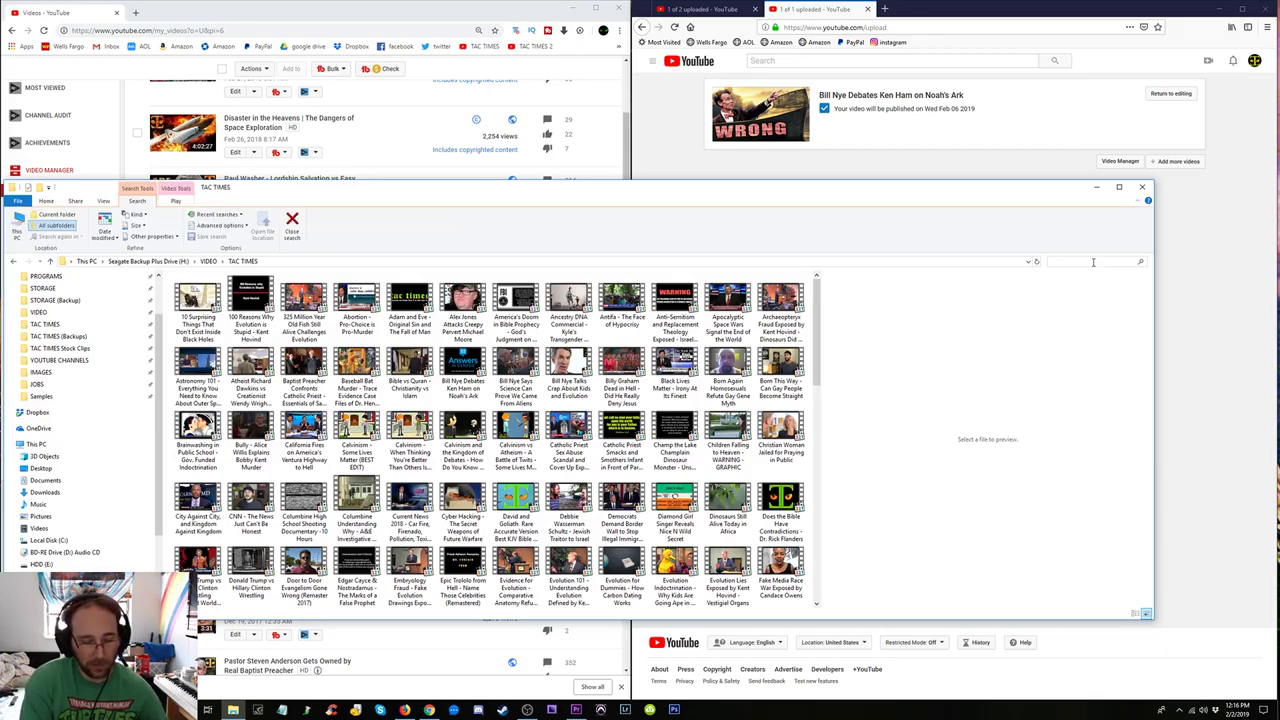
text(dna)
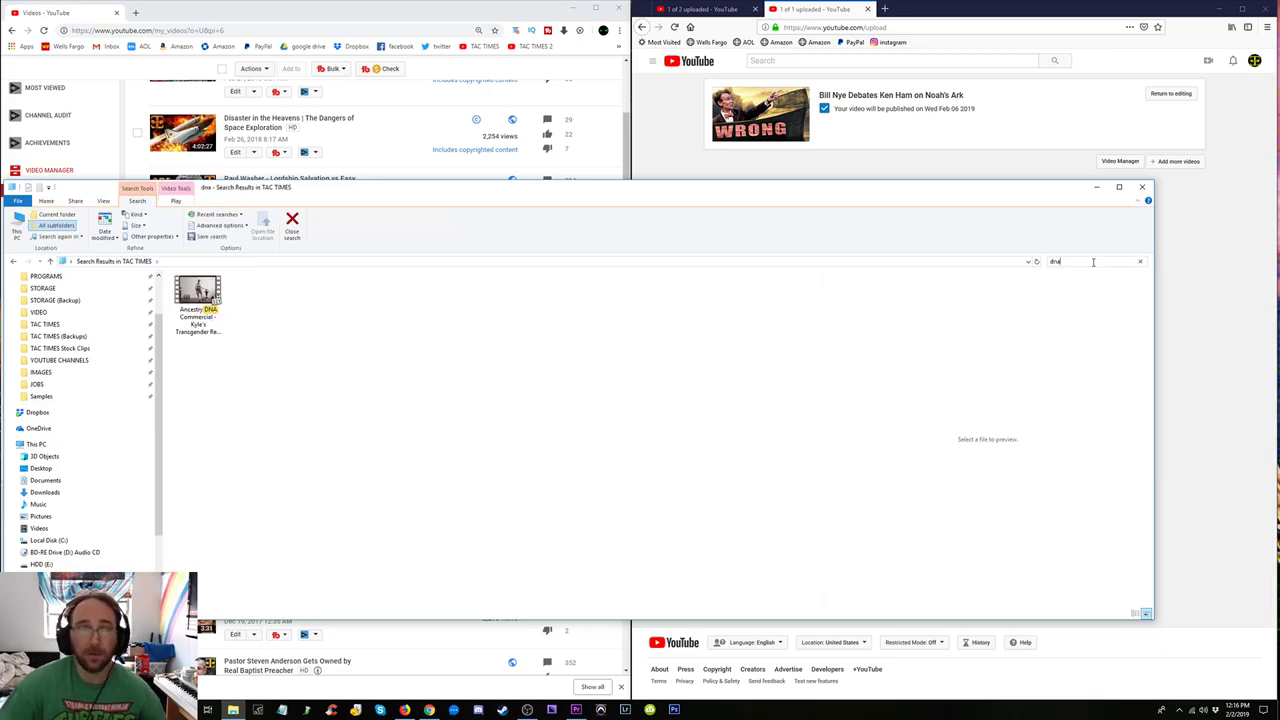
drag(333, 192, 473, 187)
Rename the Ancestry DNA file, replacing the word 'Results' with 'Revelatson'.
click(345, 326)
click(341, 325)
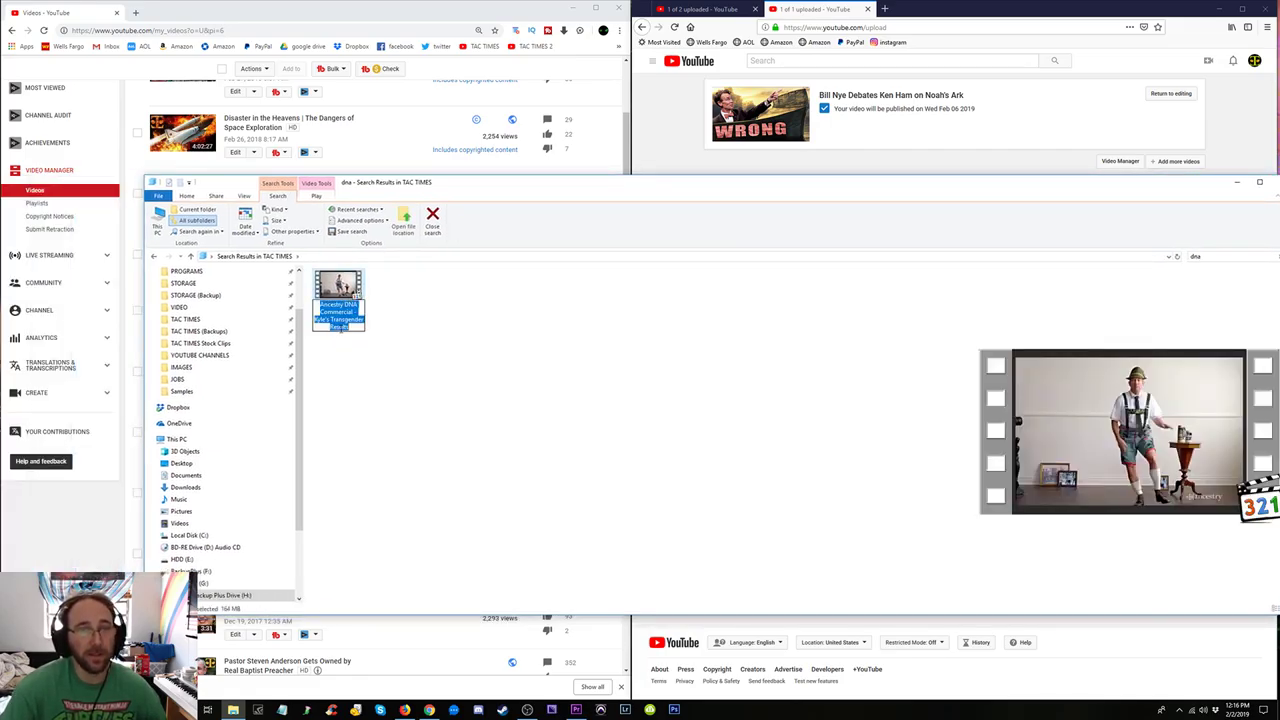
click(349, 327)
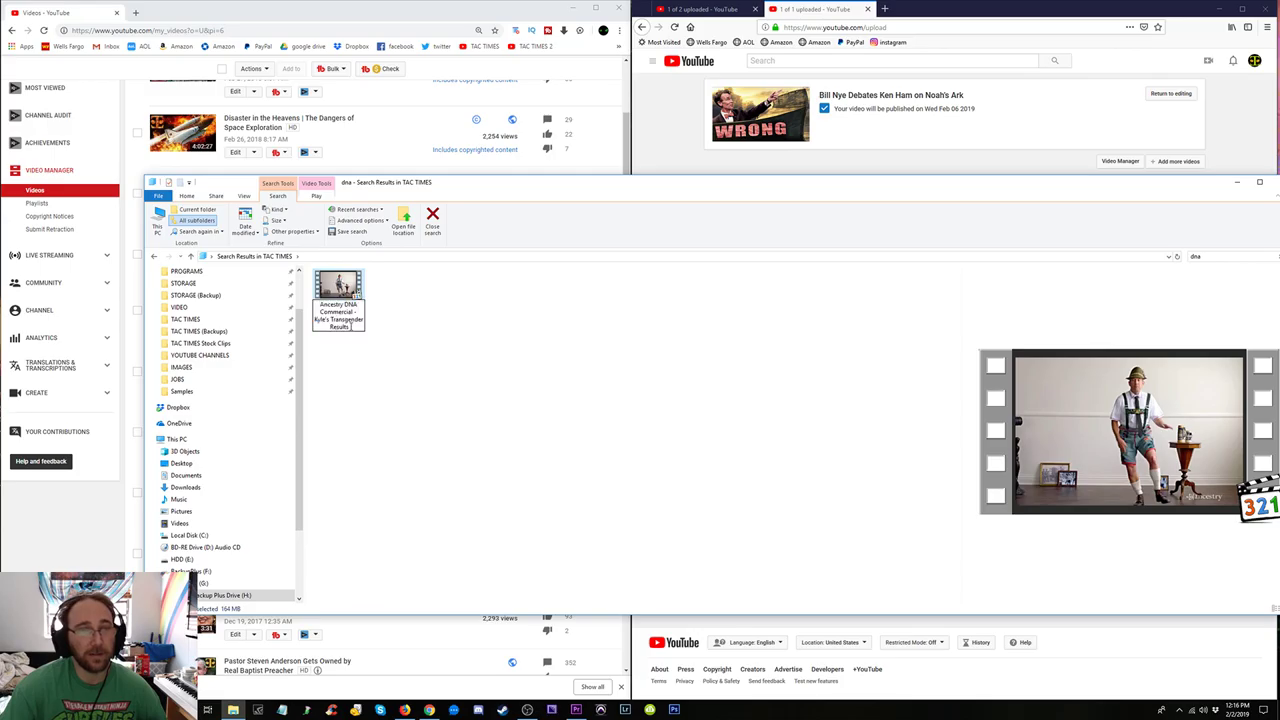
drag(349, 327, 331, 328)
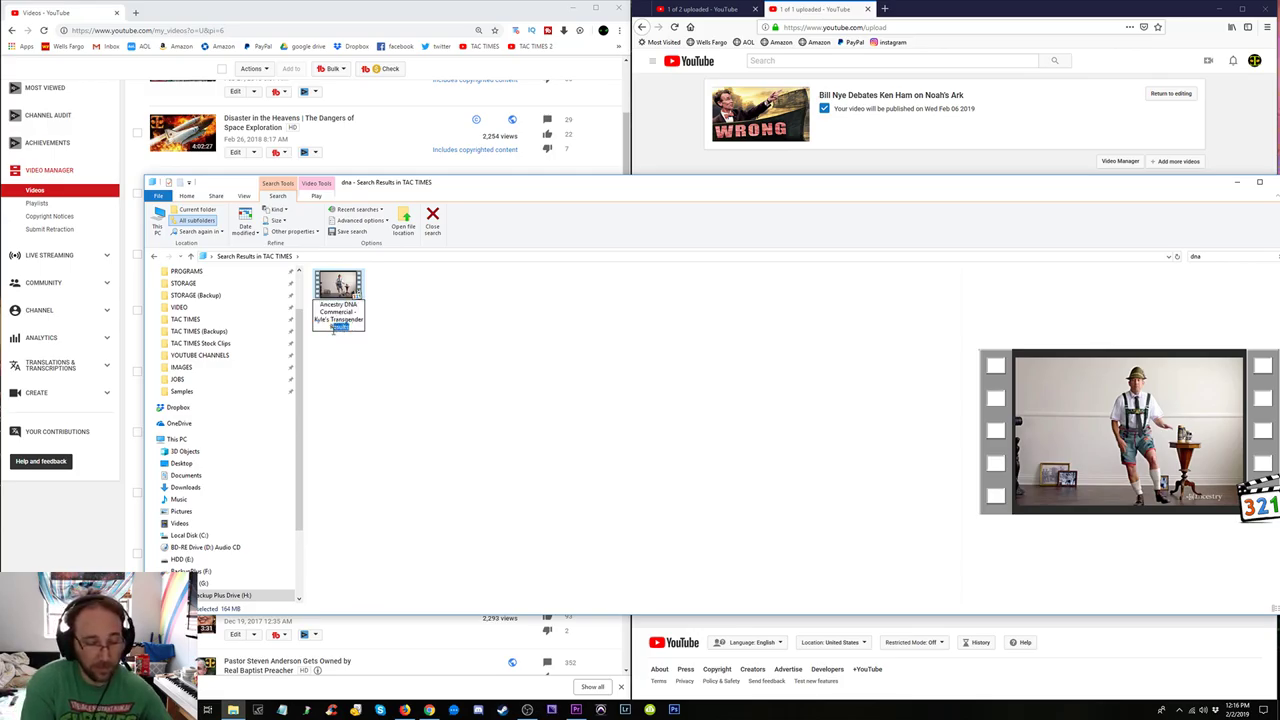
text(Revelats)
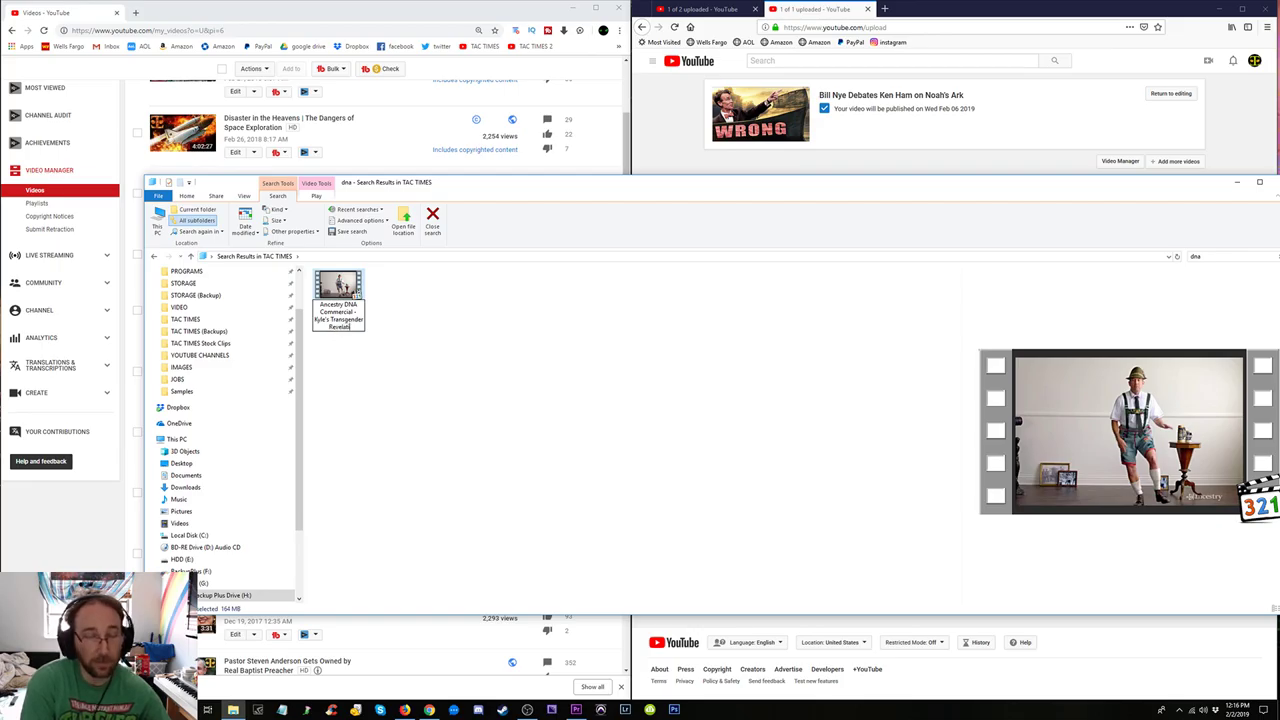
text(on)
key(Return)
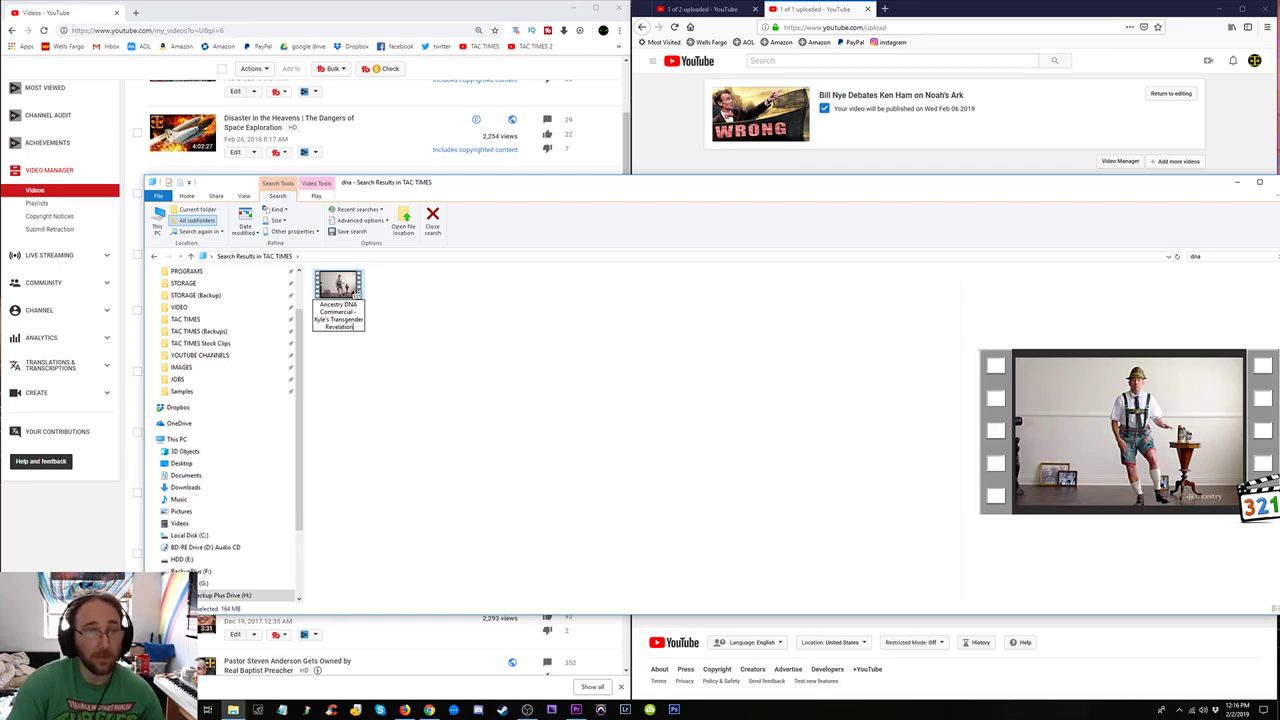
click(363, 349)
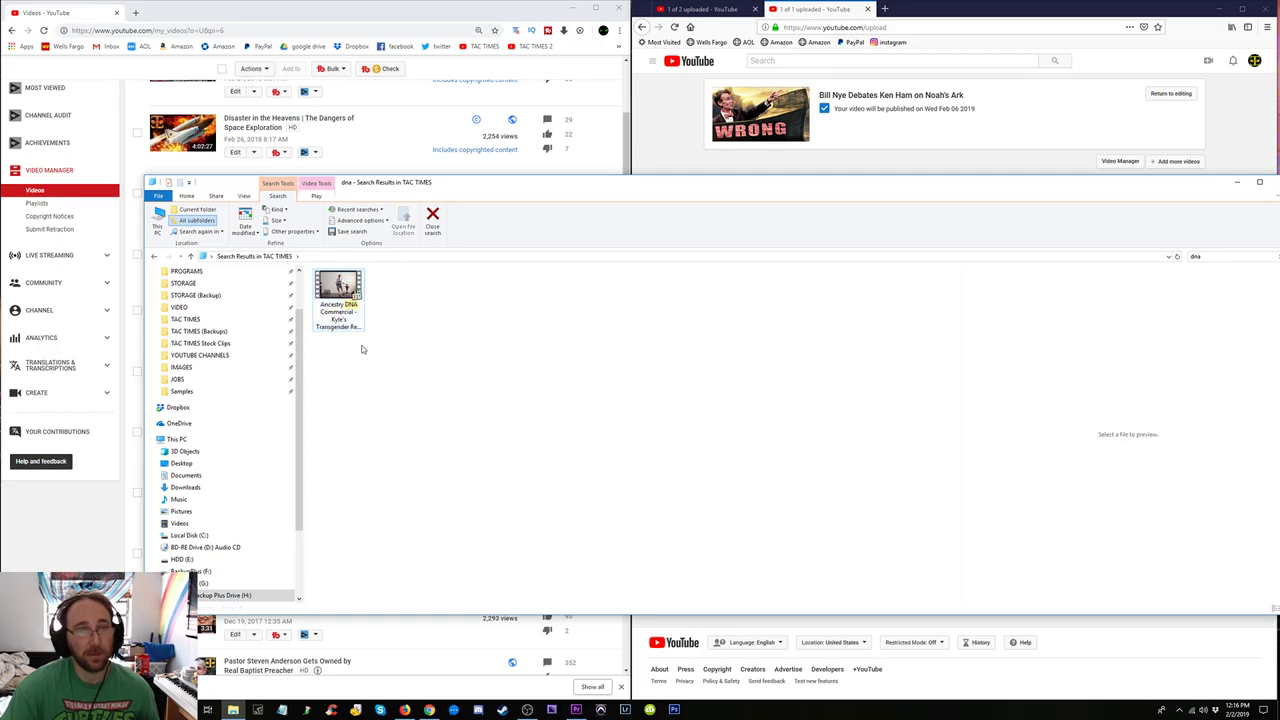
Delete the word 'Commercial' from the Ancestry DNA file name.
click(354, 336)
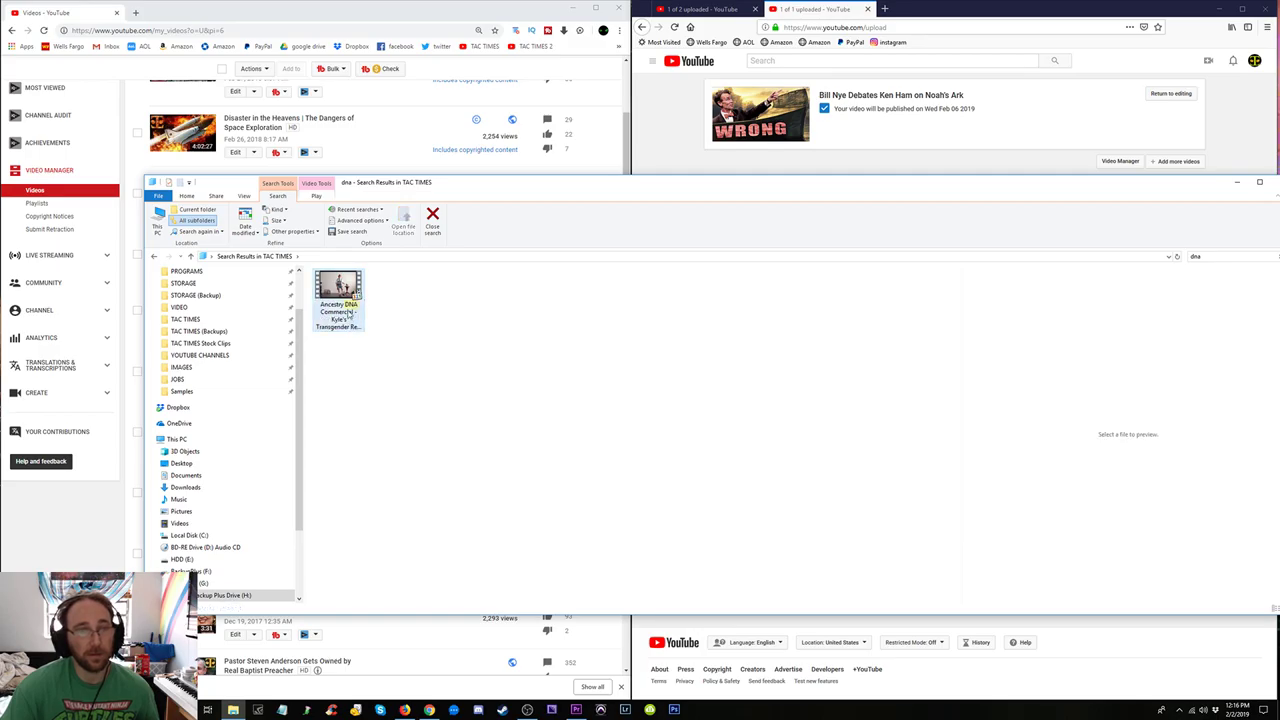
click(333, 318)
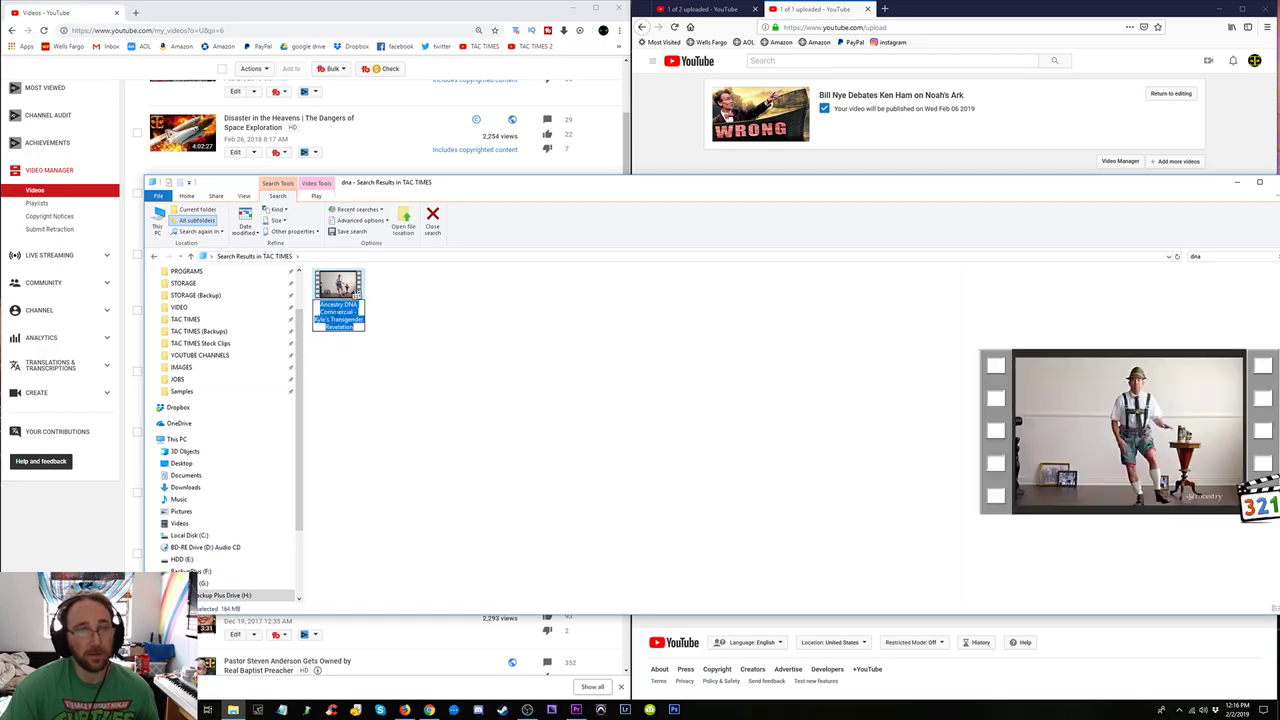
click(338, 313)
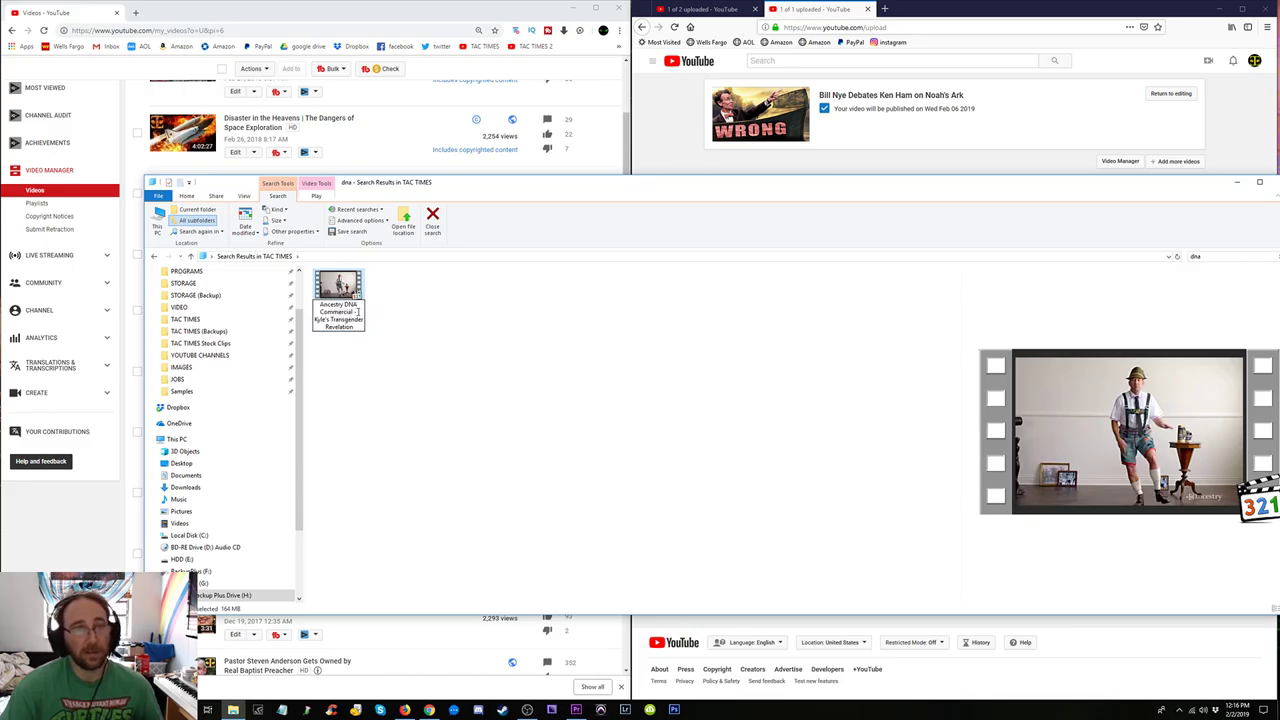
drag(355, 313, 323, 312)
key(BackSpace)
key(Return)
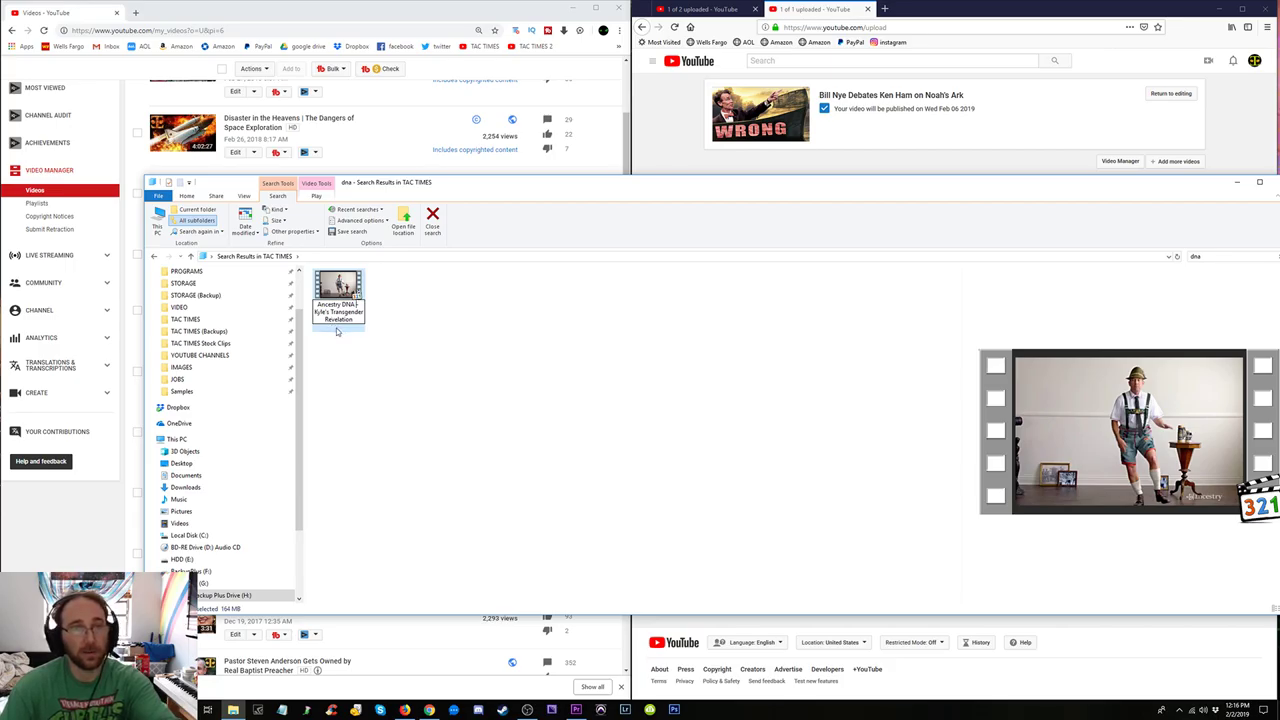
click(398, 310)
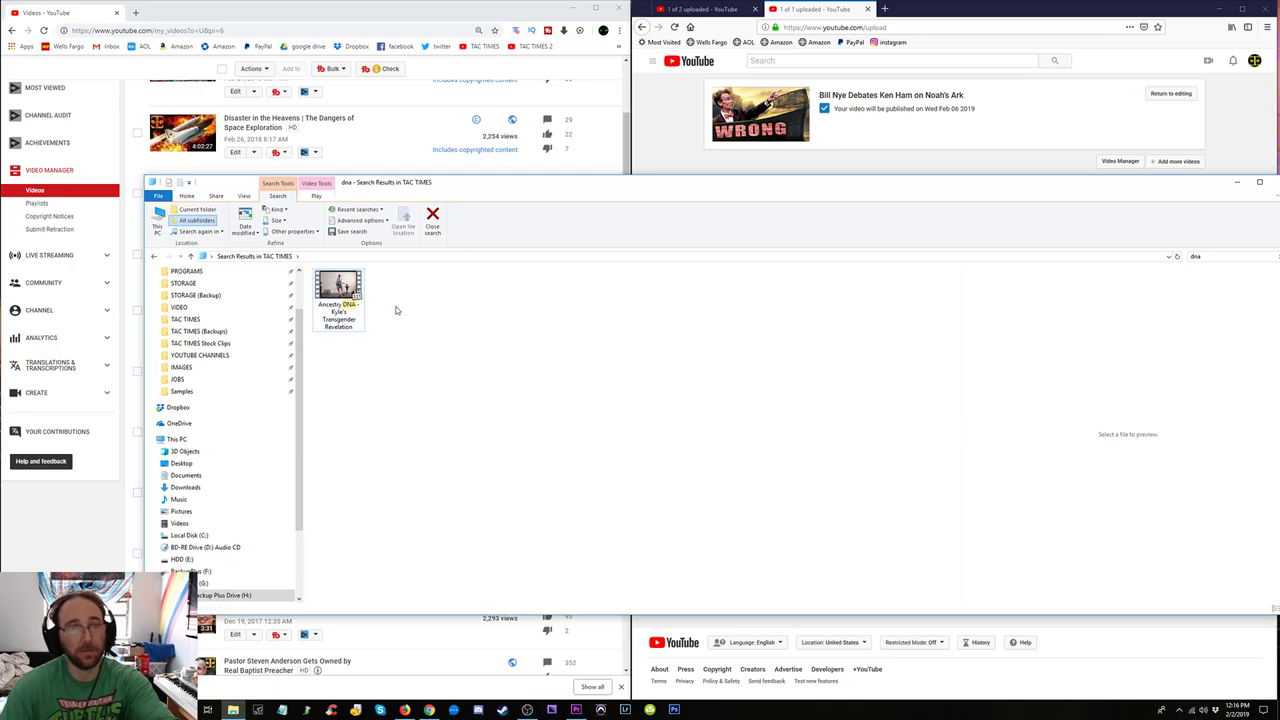
click(338, 298)
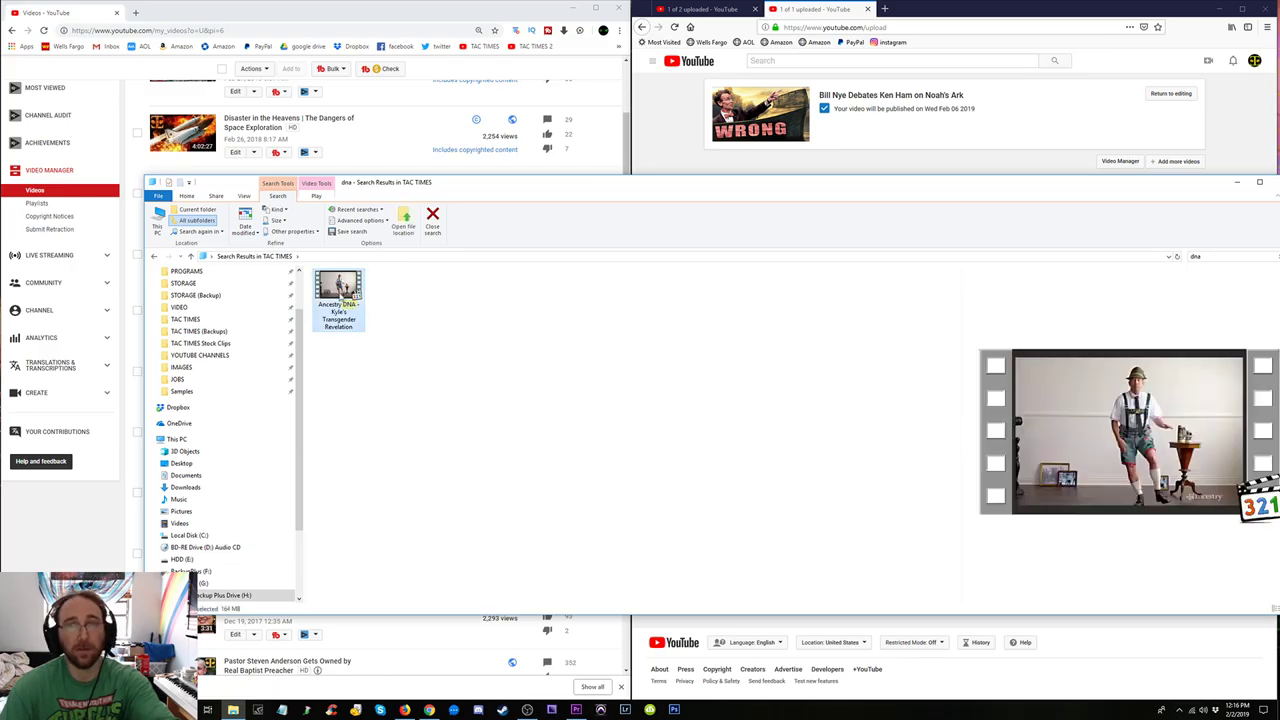
Upload the renamed video to YouTube and open the old Ancestry DNA video's edit page in another tab.
click(949, 8)
drag(365, 296, 880, 240)
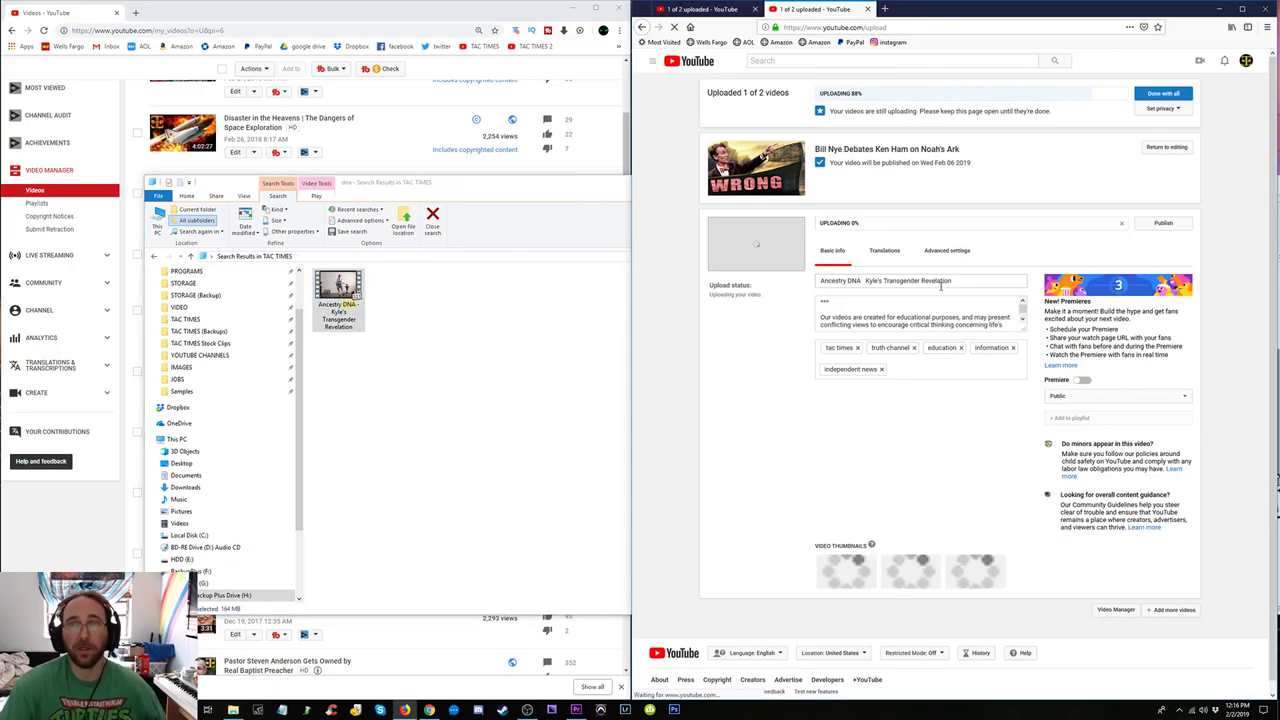
click(511, 356)
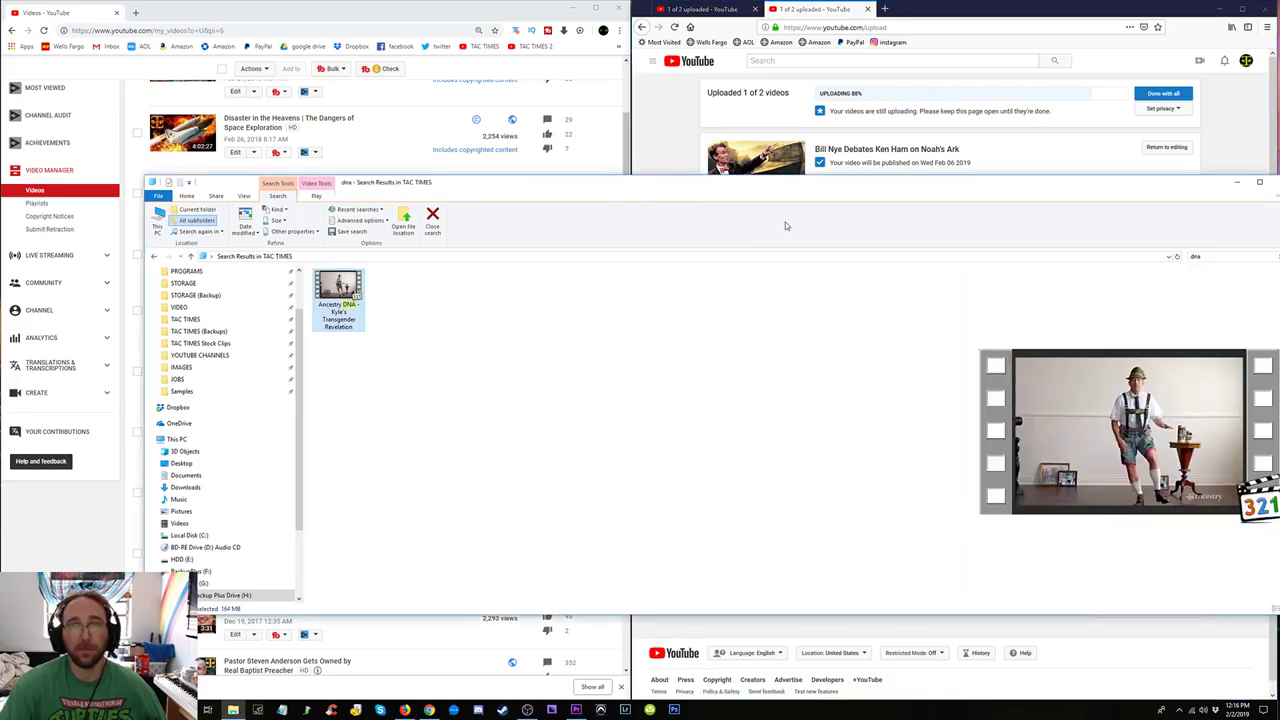
click(1239, 183)
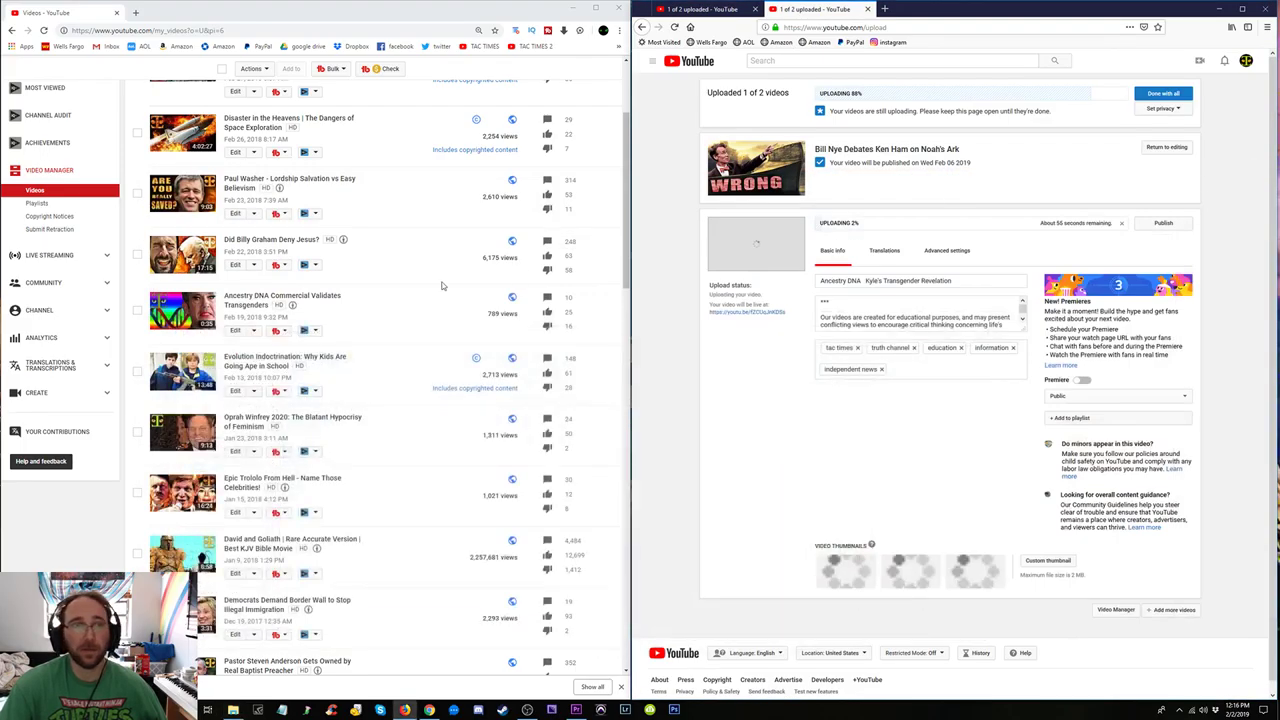
middle_click(240, 336)
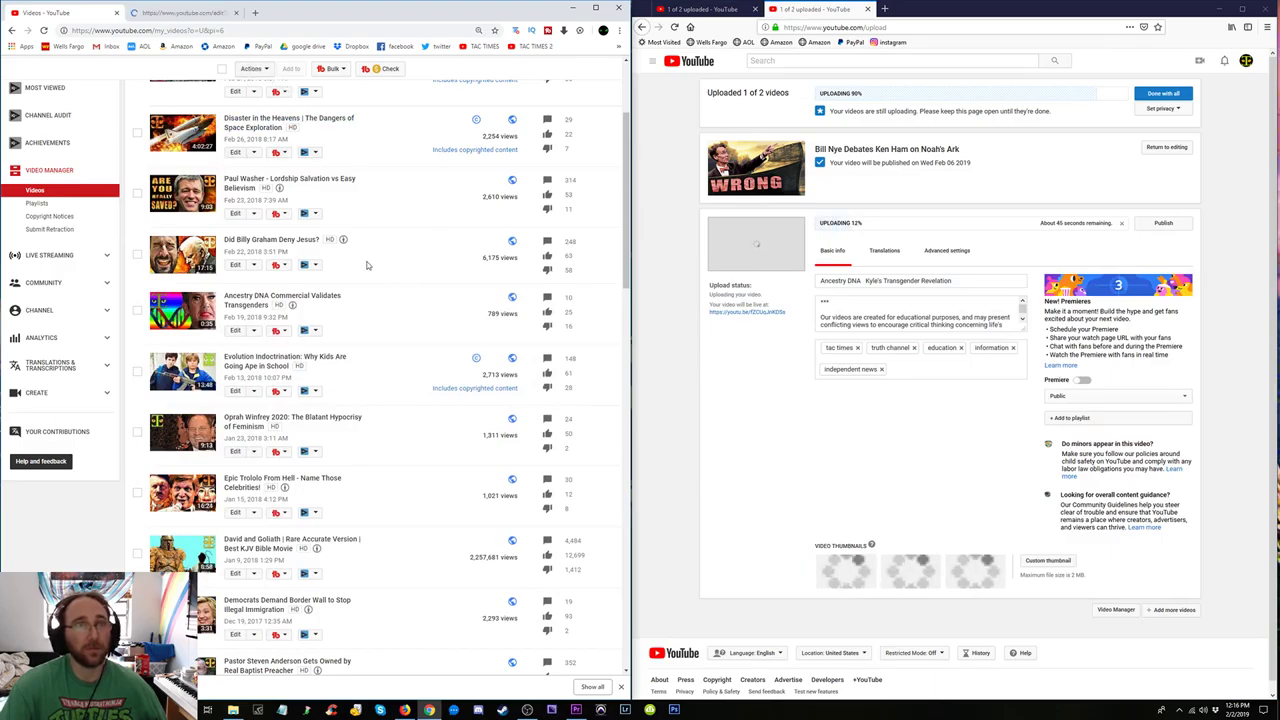
click(178, 12)
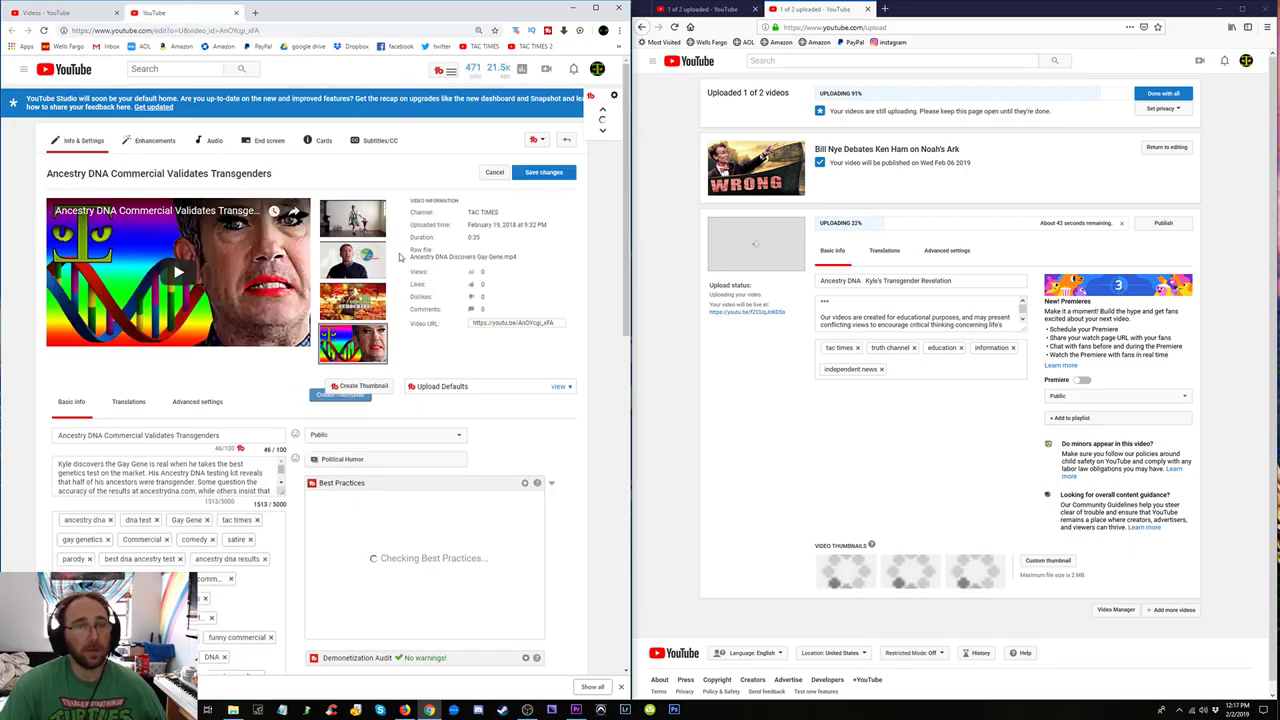
Expand the description and type 'Q+STUVWXYZ' over the end of 'LGBTTQQIAA'.
scroll(258, 481, down, 10)
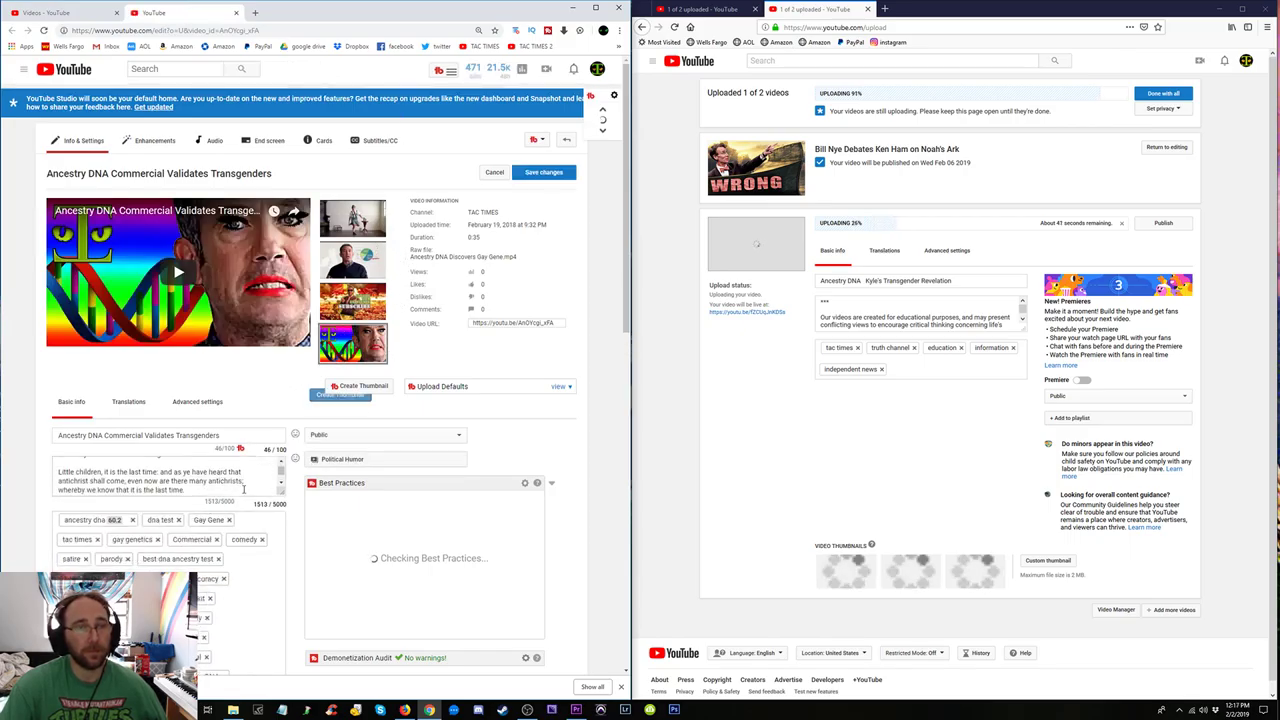
click(283, 495)
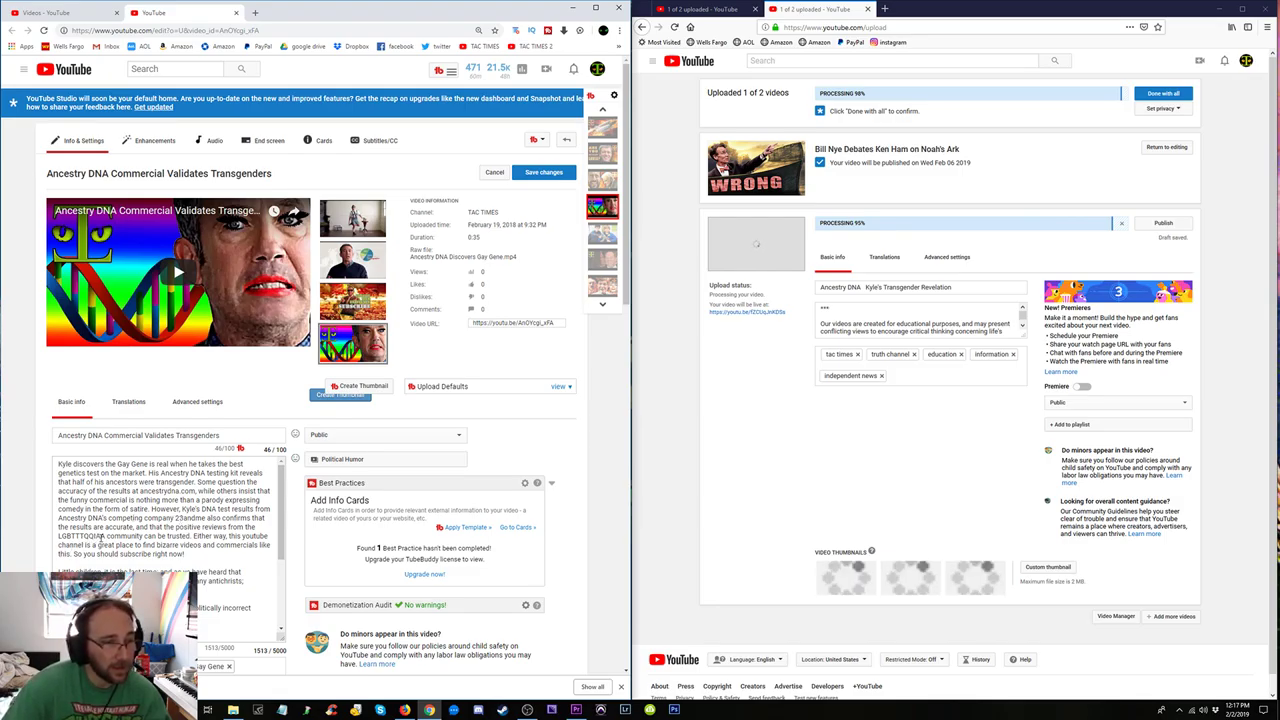
drag(104, 537, 76, 537)
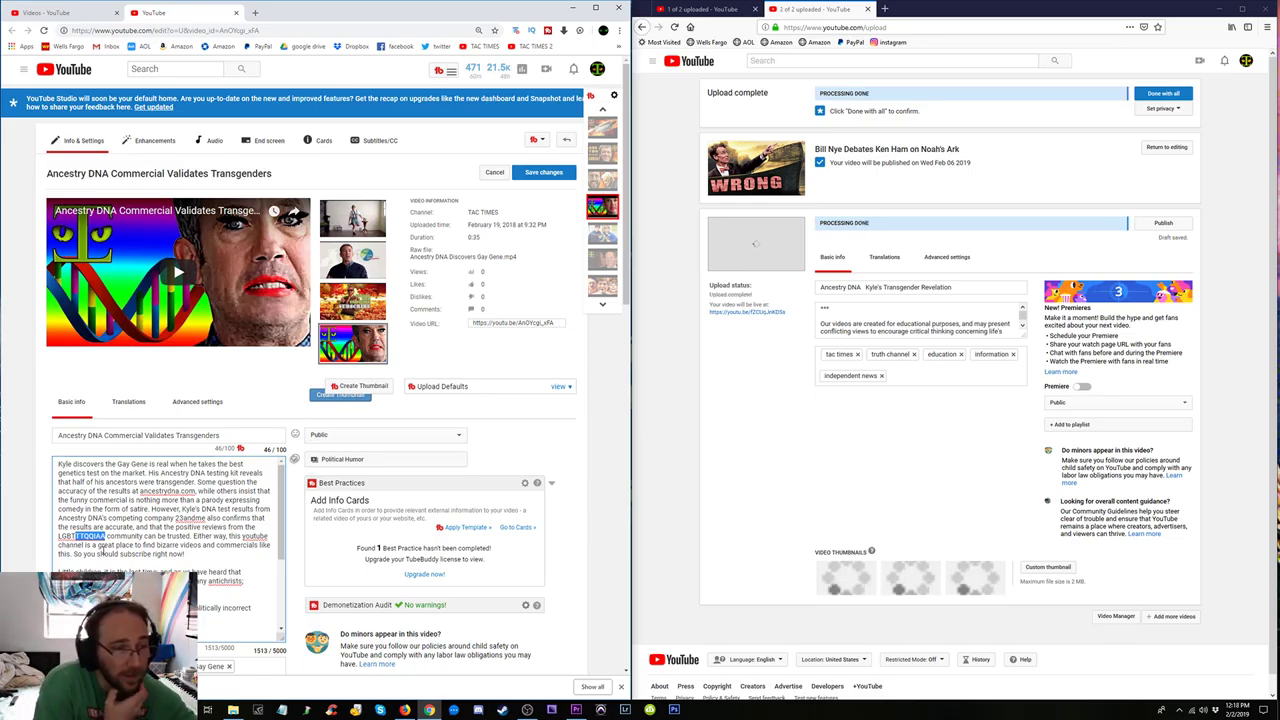
text(Q)
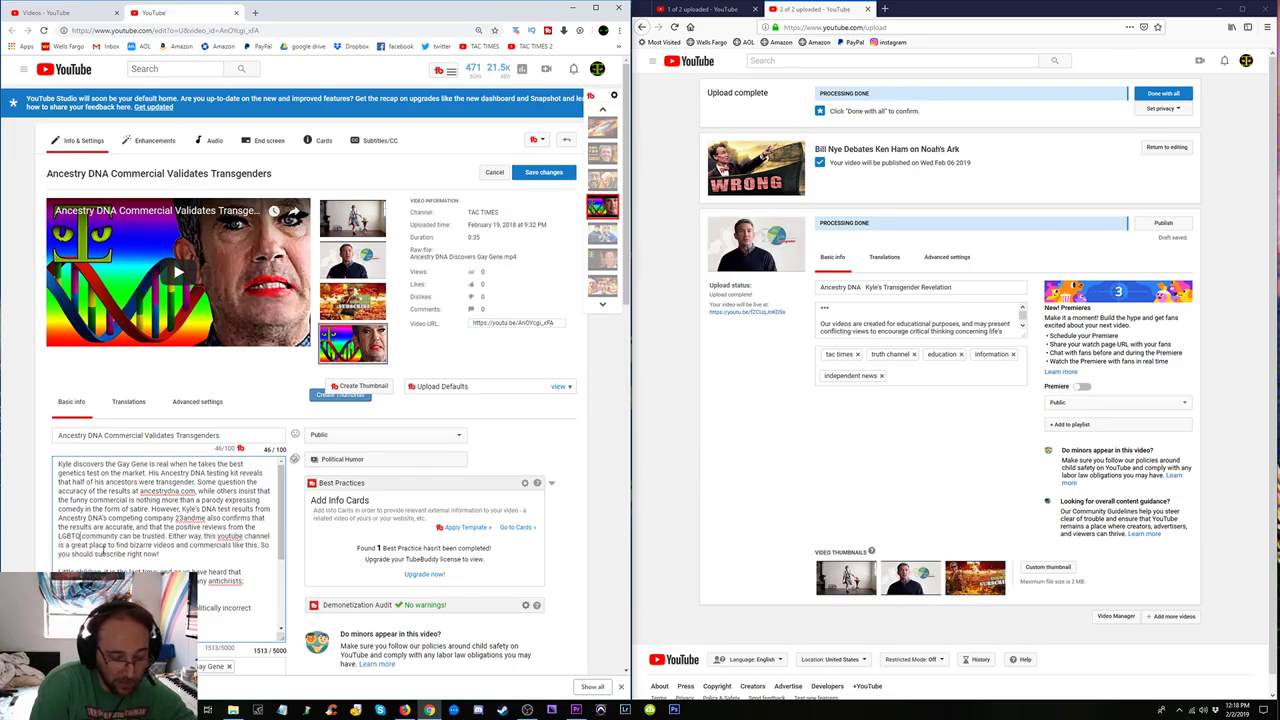
text(+)
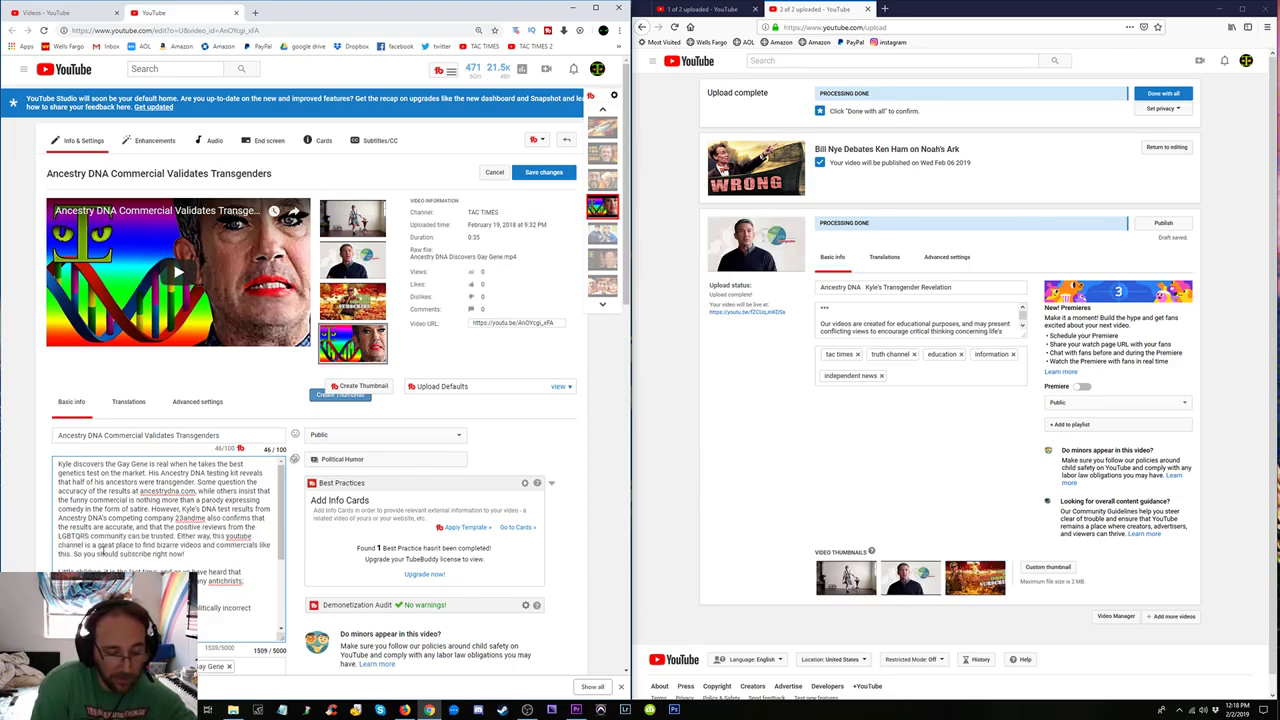
text(S)
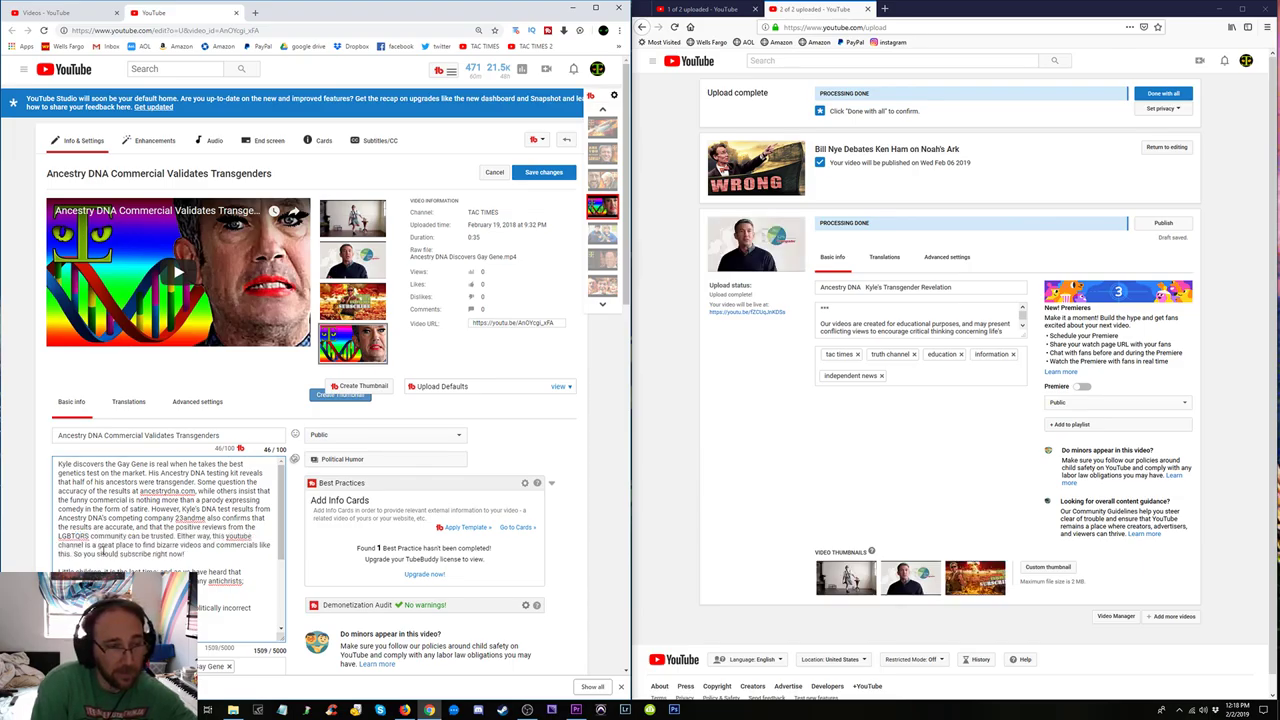
text(TUV)
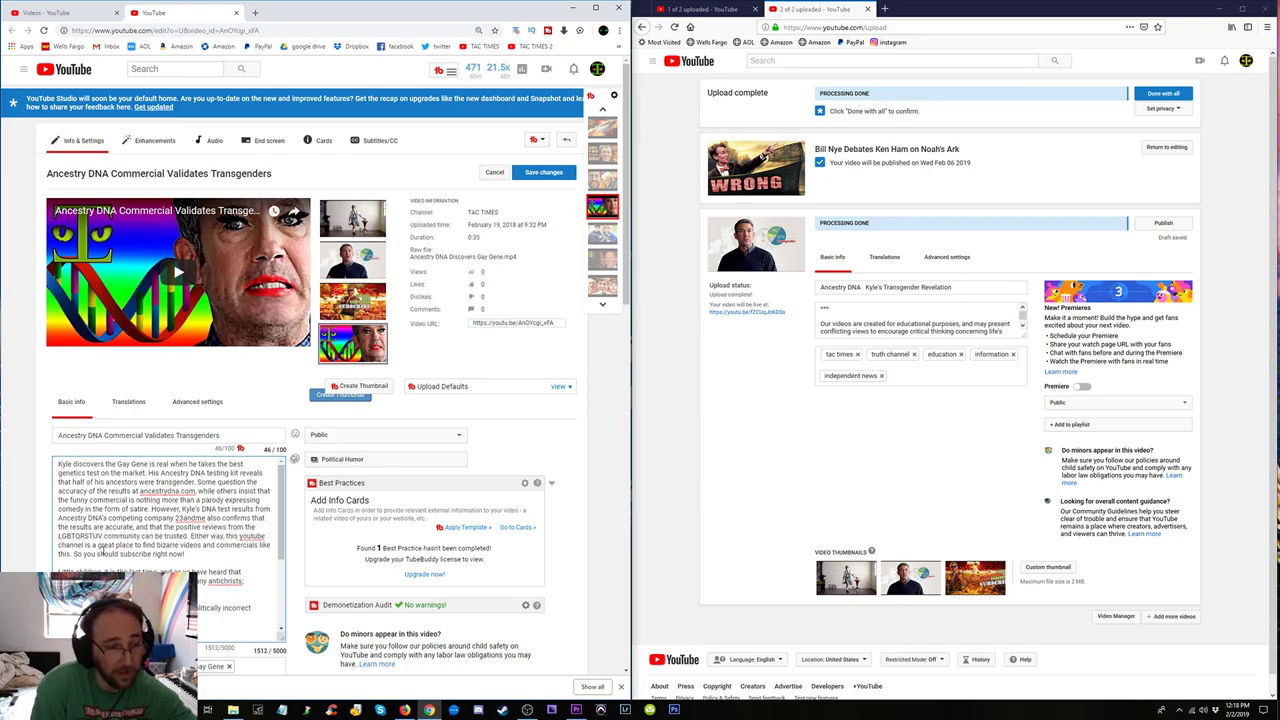
text(WX)
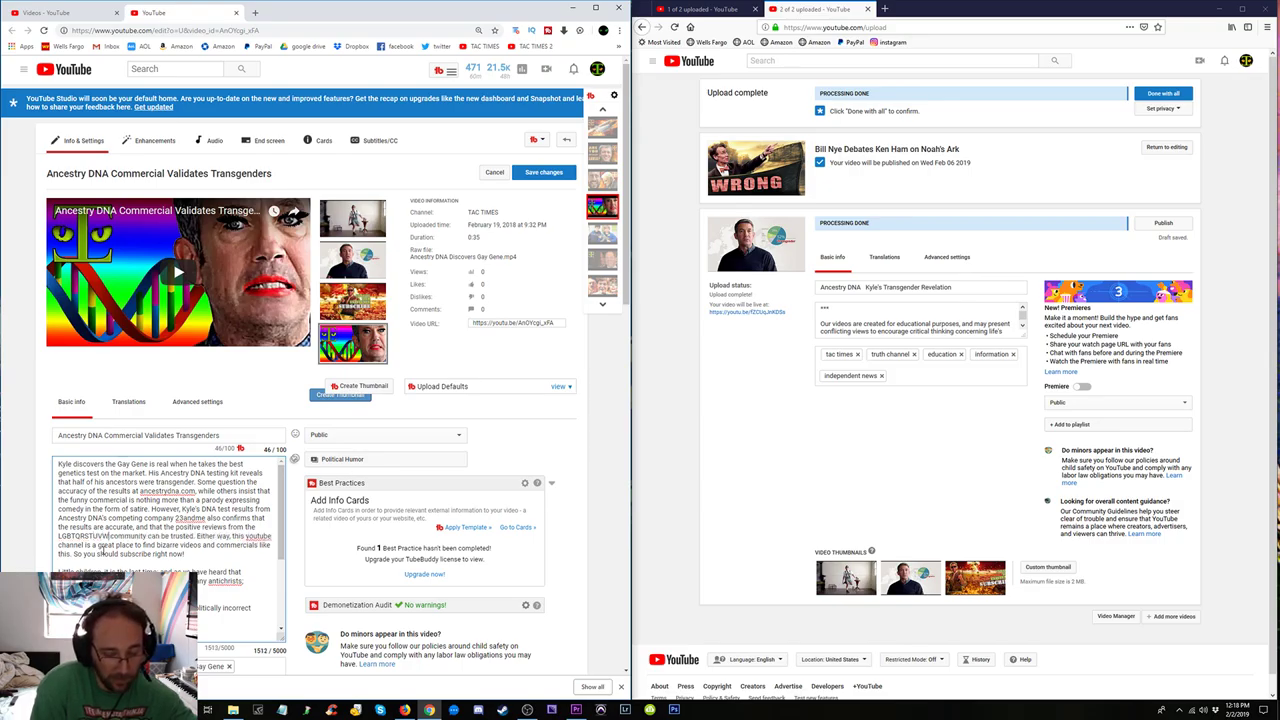
text(Y)
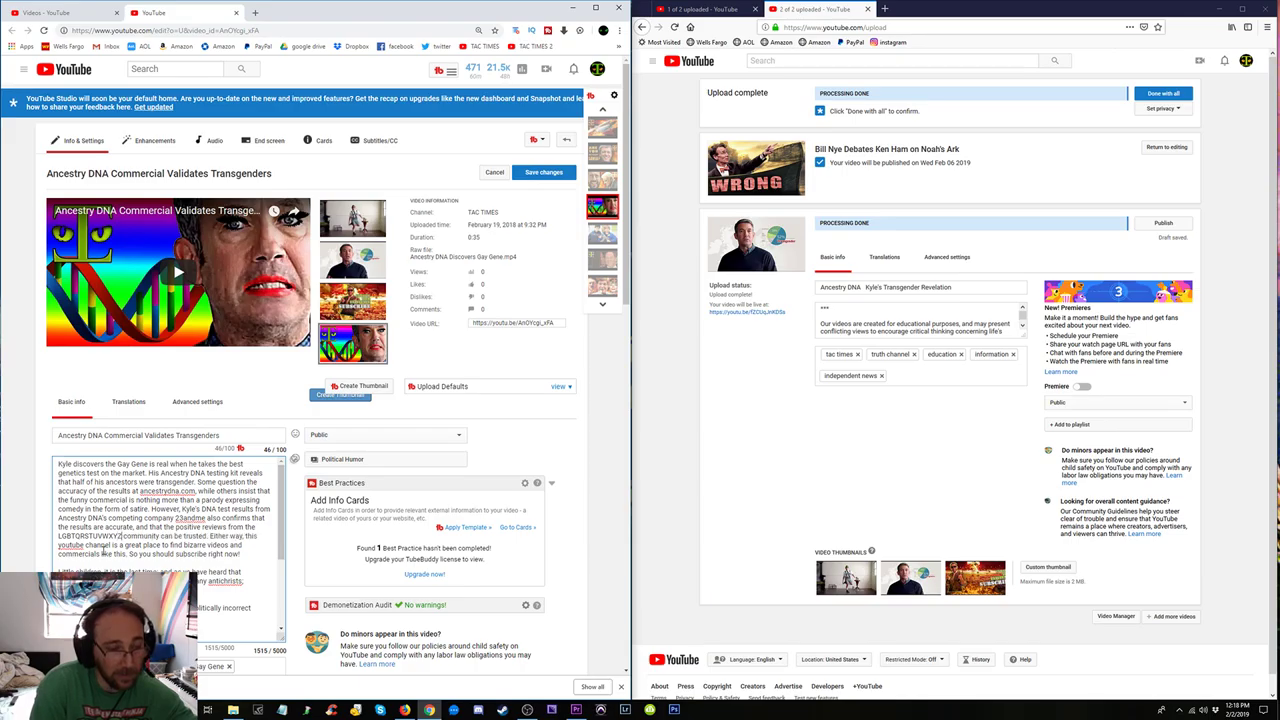
text(Z)
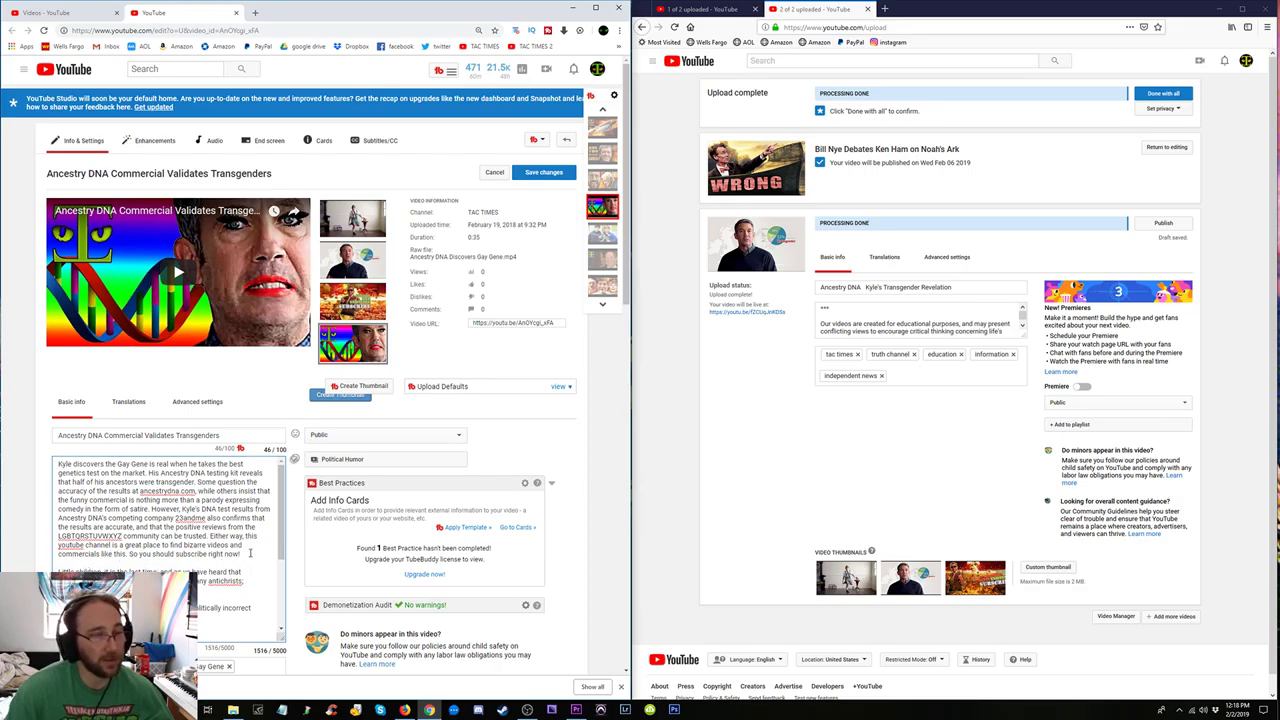
Cut the old description's first paragraph, paste it into the new upload's description, and add a hyphen to its title.
drag(250, 552, 135, 457)
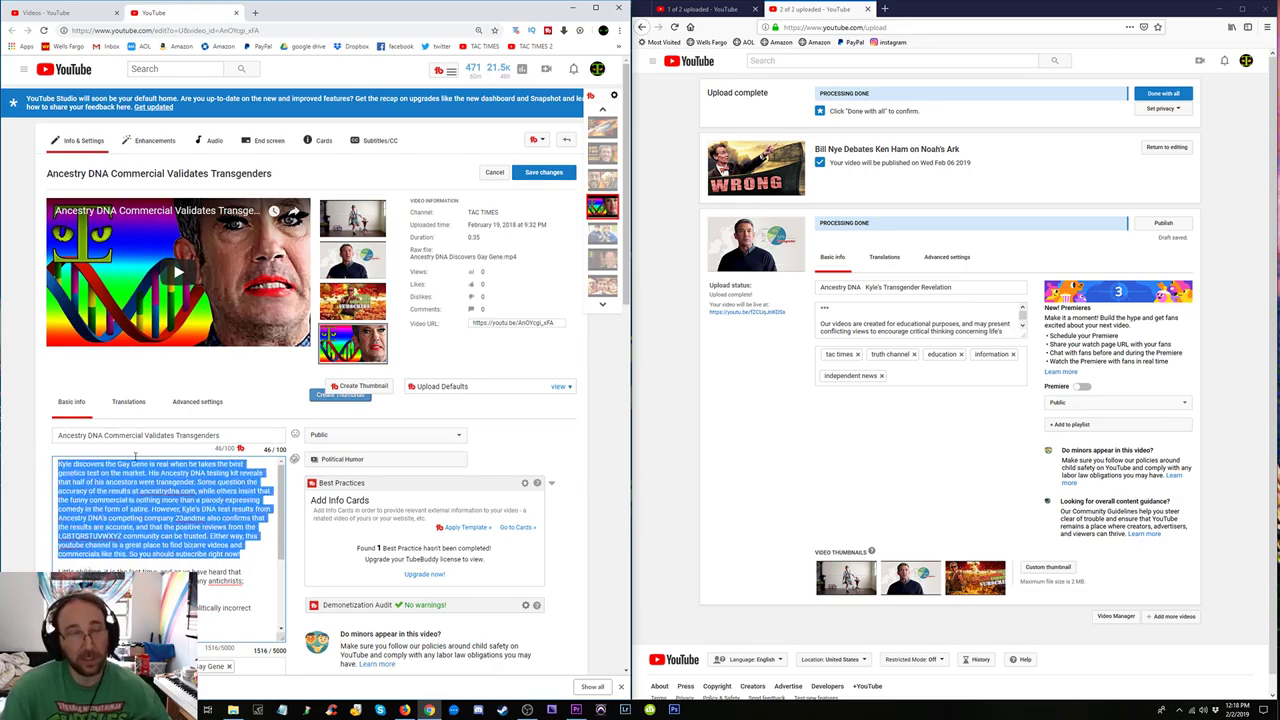
key(ctrl+x)
click(820, 308)
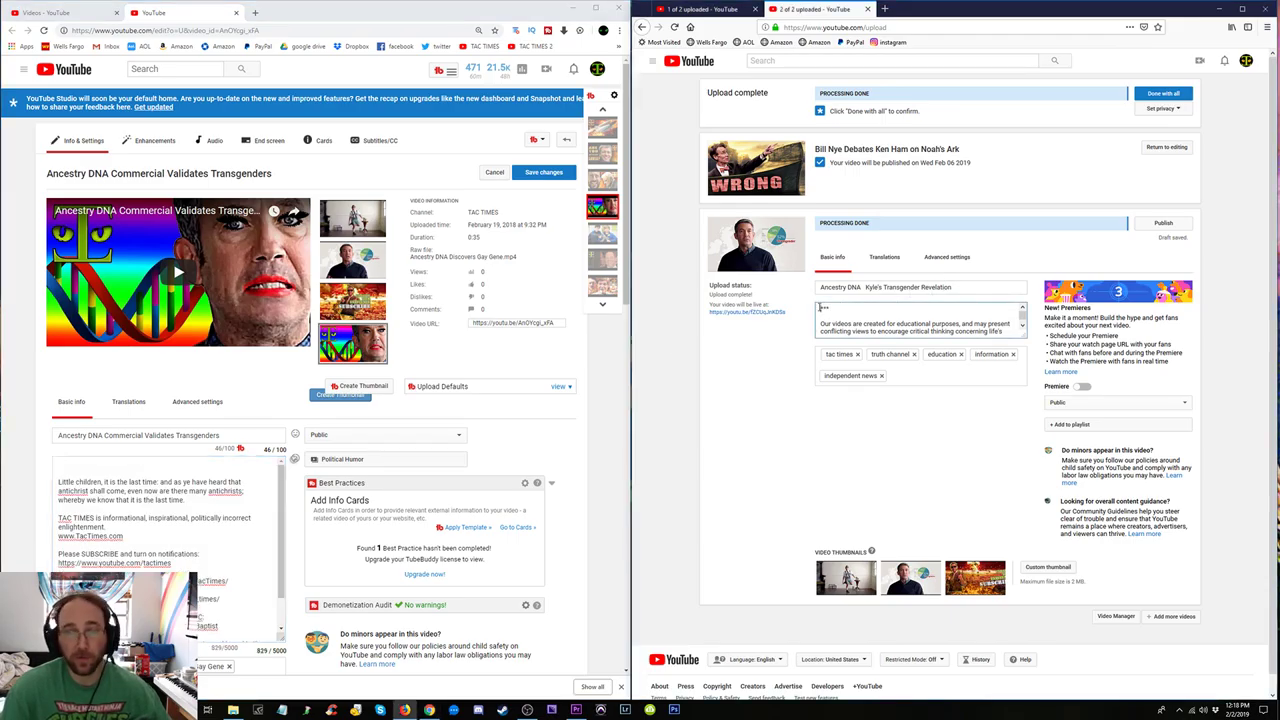
key(ctrl+v)
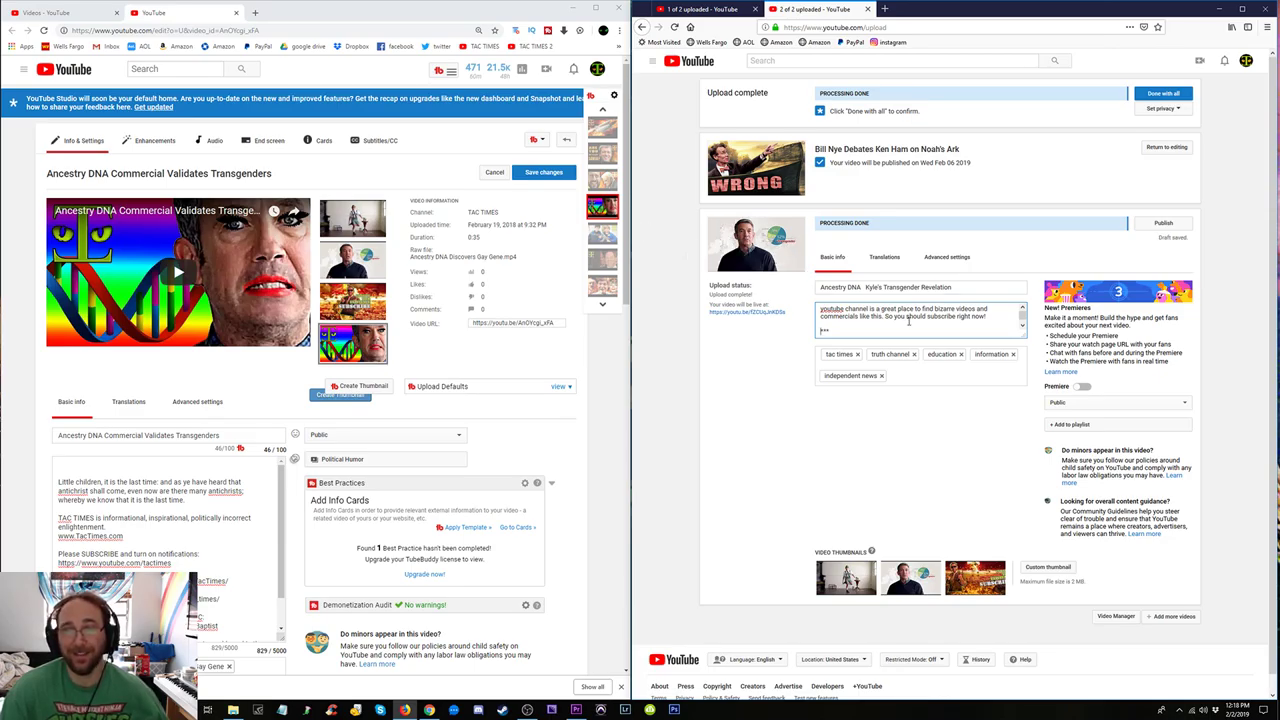
click(865, 290)
text(-)
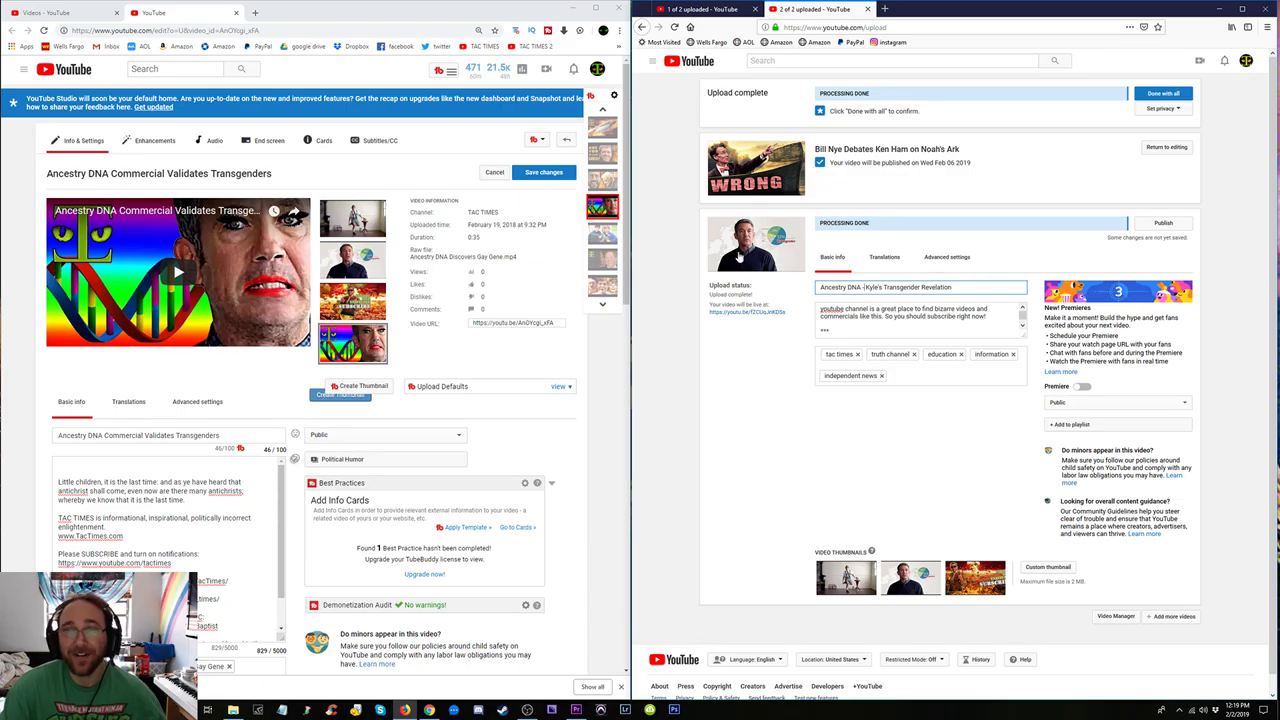
Copy all 31 of the old video's tags with Tag Tools, then bring OBS Studio forward.
scroll(266, 384, down, 2)
scroll(266, 384, down, 4)
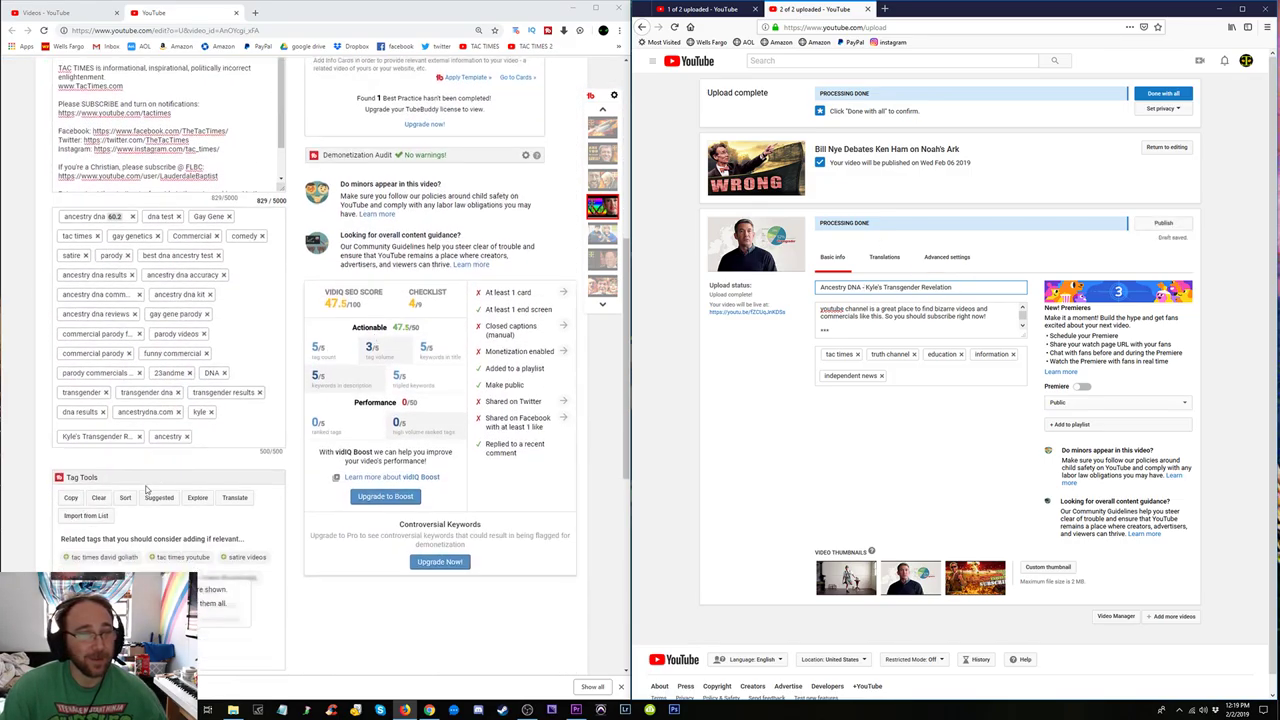
click(70, 498)
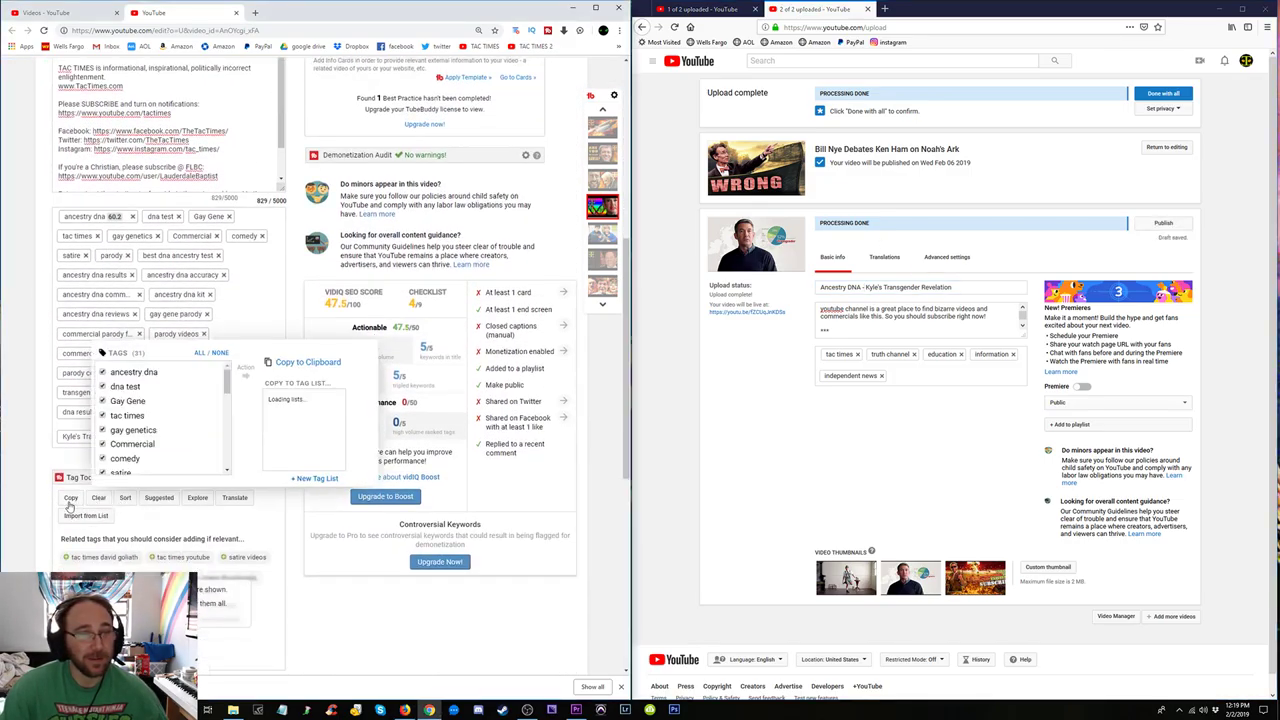
click(302, 366)
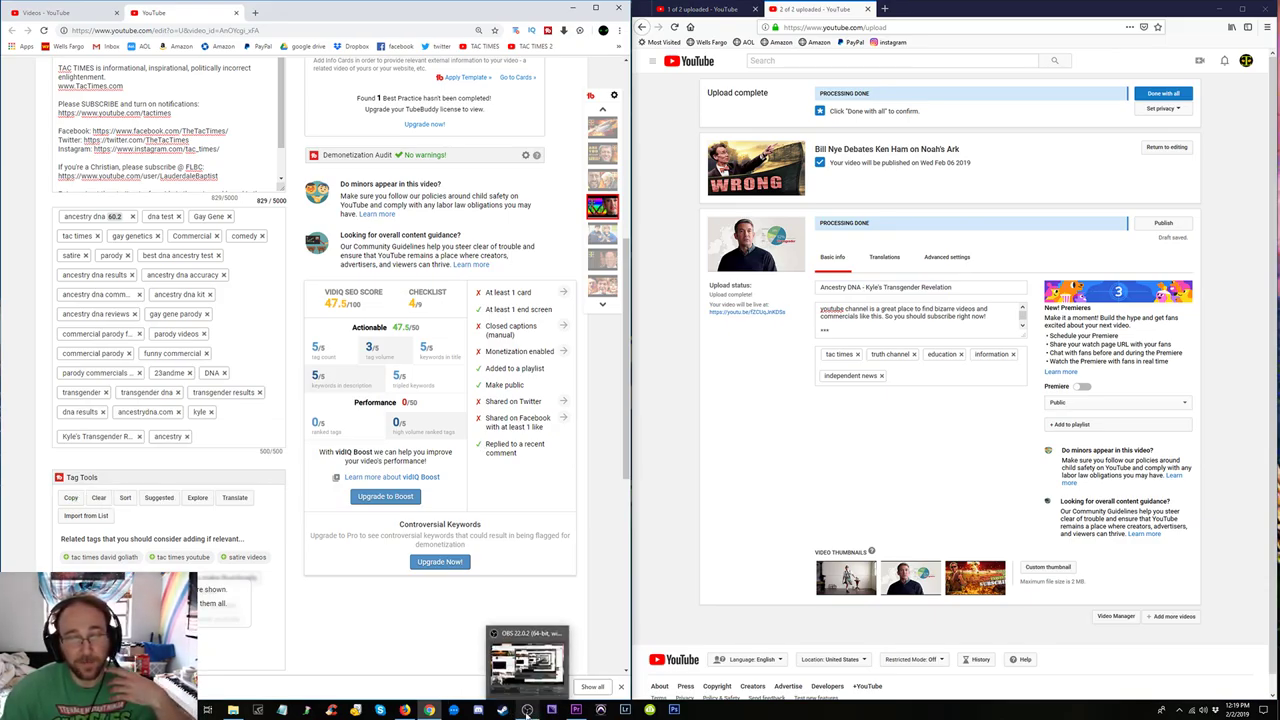
click(527, 711)
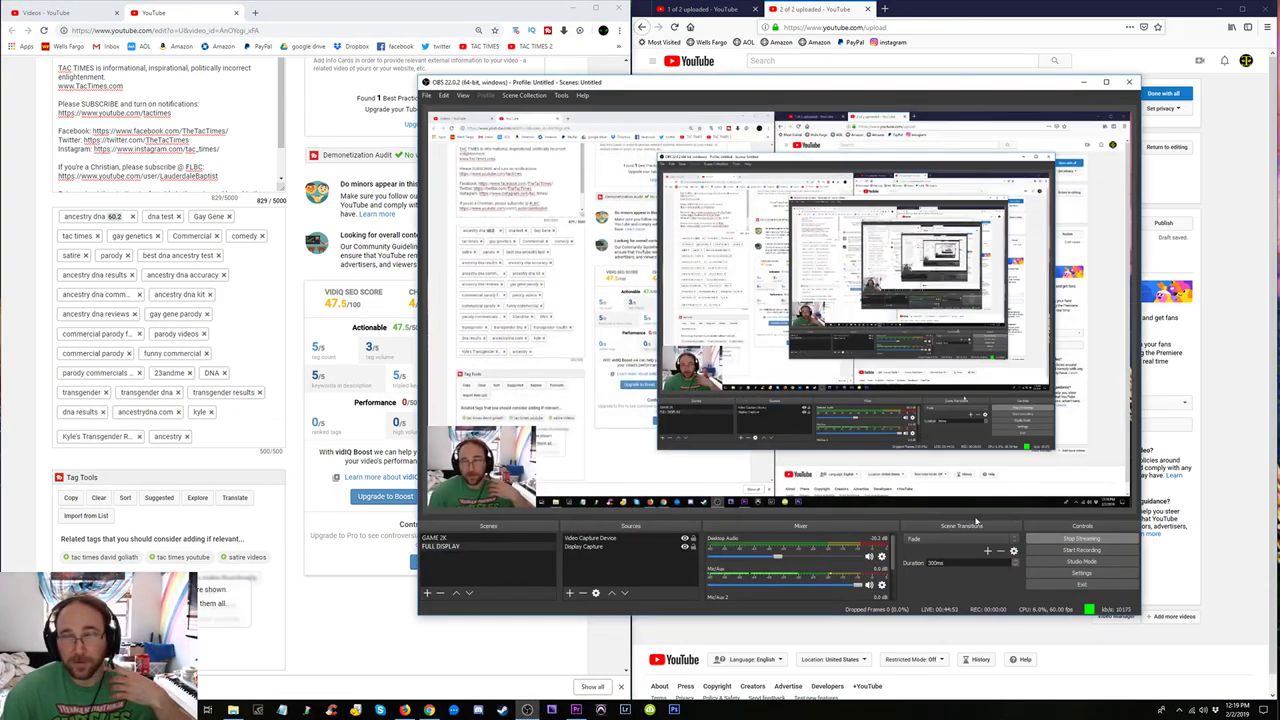